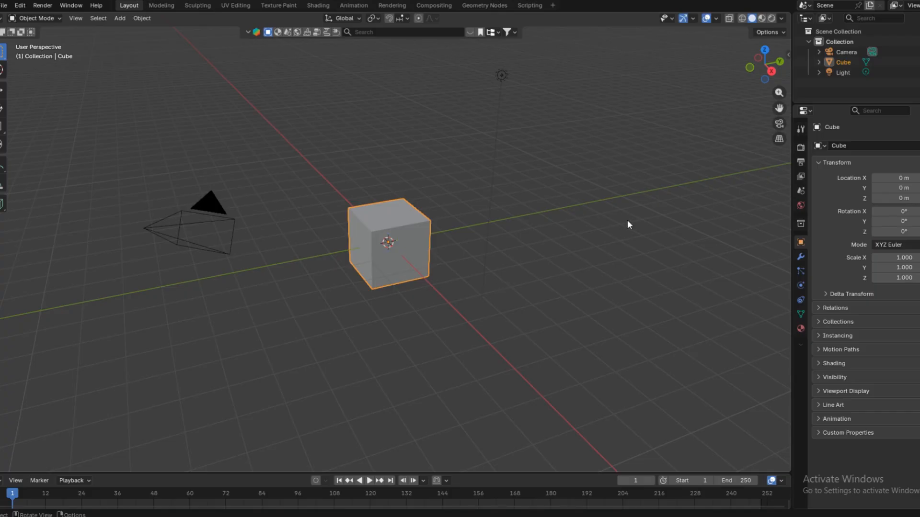
# Step: Turn on the Screencast Keys display in the viewport
pyautogui.press('n')
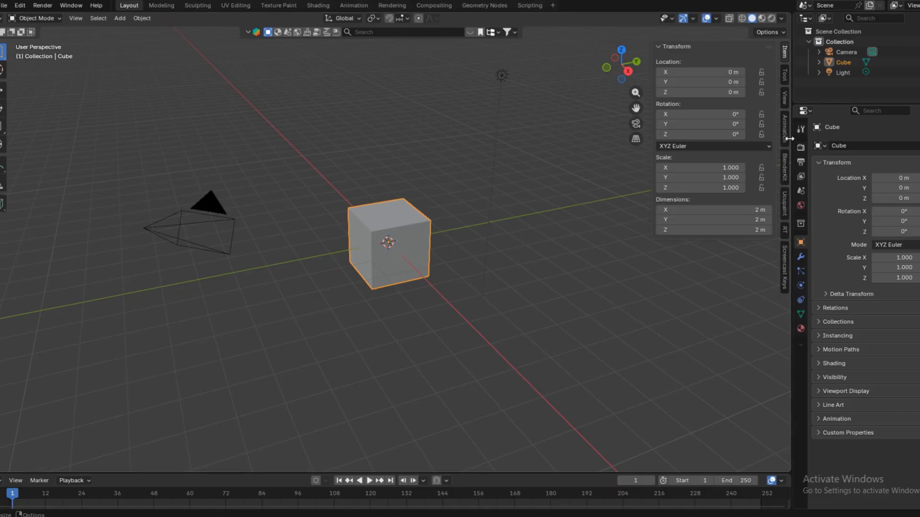
pyautogui.click(785, 261)
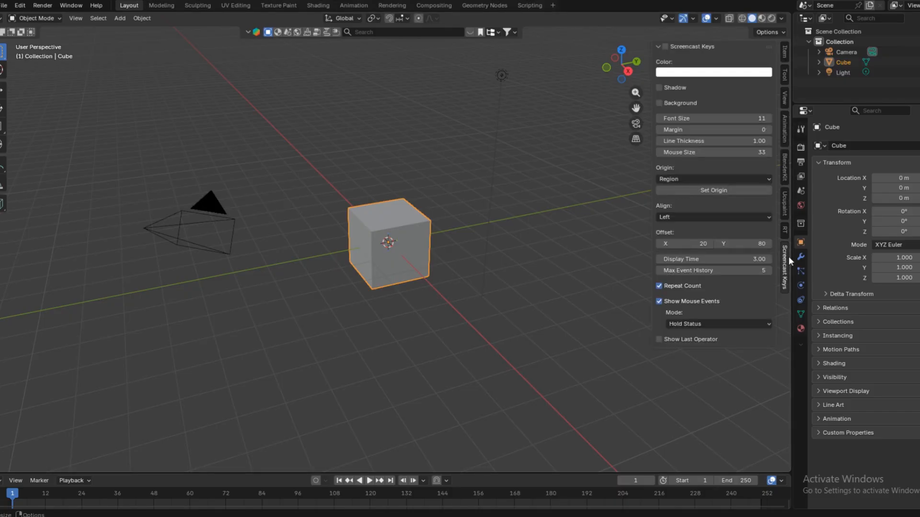
pyautogui.click(665, 47)
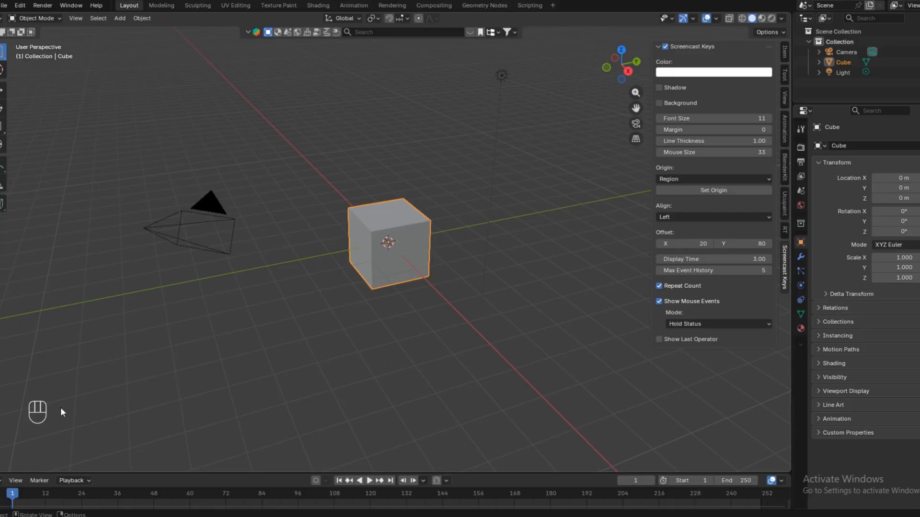
pyautogui.moveTo(47, 420)
pyautogui.mouseDown(button='middle')
pyautogui.moveTo(33, 419)
pyautogui.moveTo(55, 422)
pyautogui.mouseUp(button='middle')
# Step: Delete the default cube, camera and light from the scene in front view
pyautogui.press('KP_1')
pyautogui.press('a')
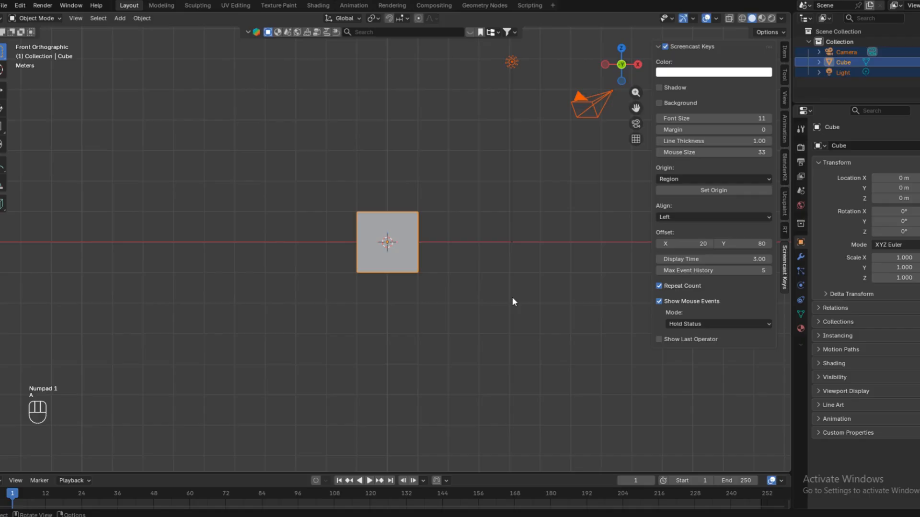
pyautogui.press('n')
pyautogui.press('x')
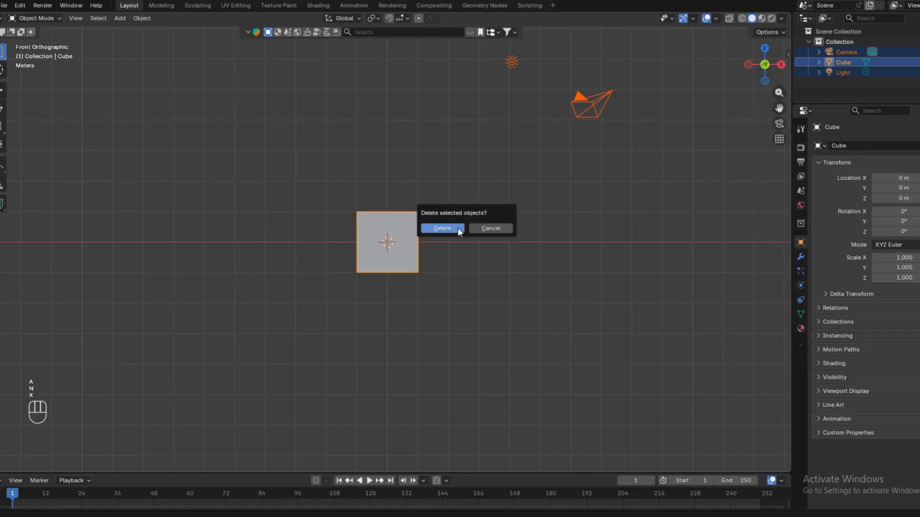
pyautogui.click(458, 228)
# Step: Add a new cube mesh at the world origin
pyautogui.hotkey('shift', 'a')
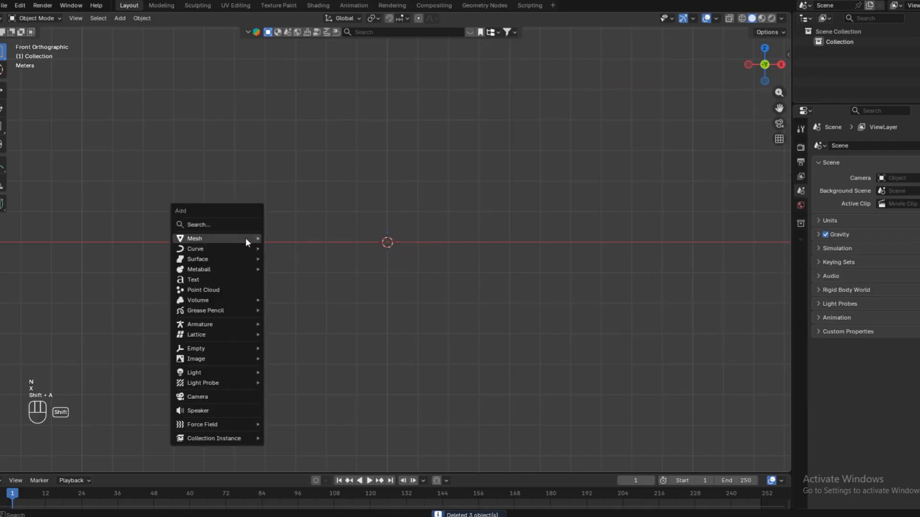
pyautogui.moveTo(245, 238)
pyautogui.click(294, 249)
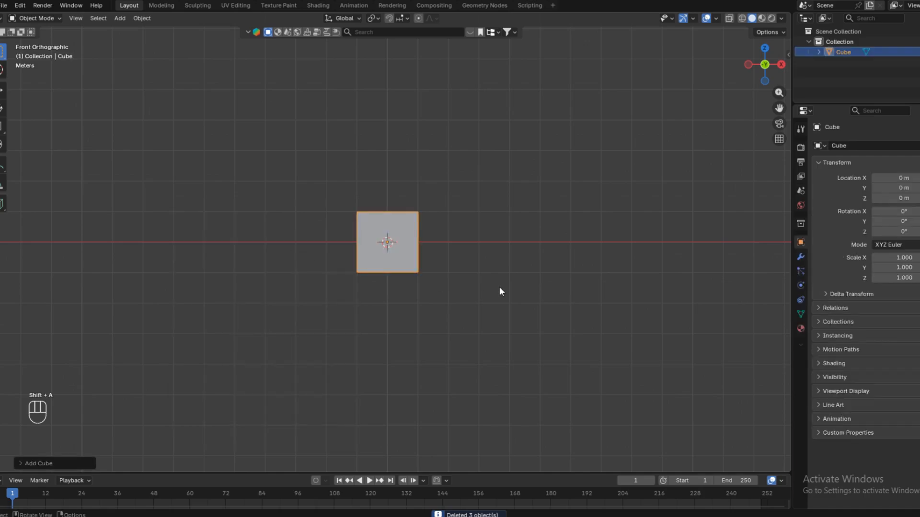
pyautogui.scroll(5, 499, 287)
pyautogui.scroll(4, 556, 269)
pyautogui.scroll(-4, 556, 269)
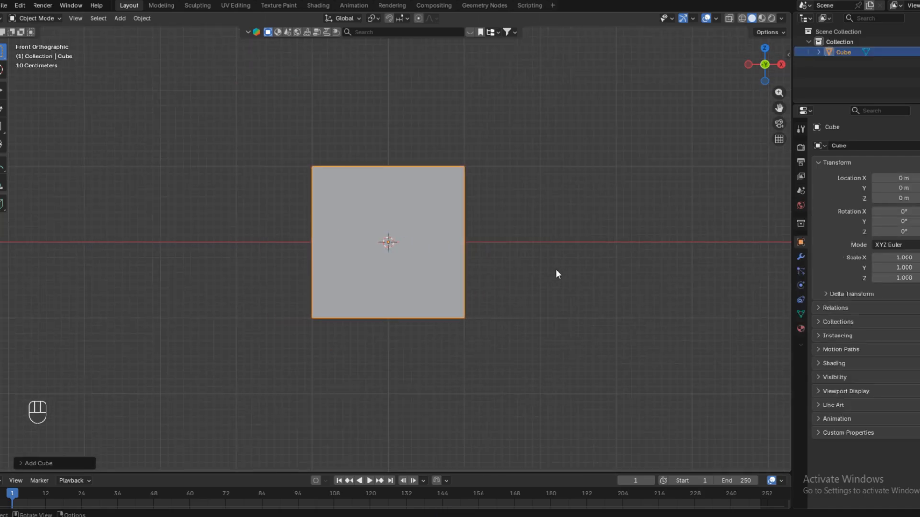
# Step: Reduce the cube's dimensions to 1.01 m along X, Y and Z
pyautogui.press('n')
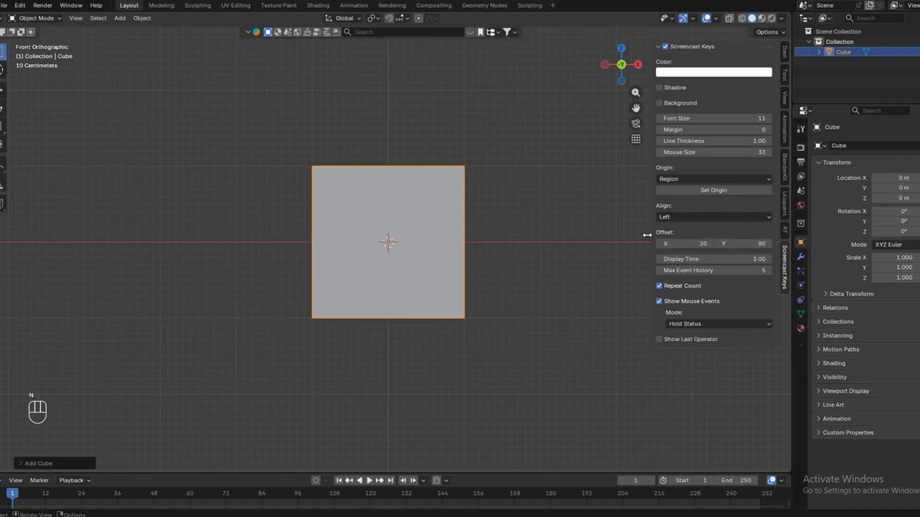
pyautogui.click(785, 52)
pyautogui.scroll(1, 519, 239)
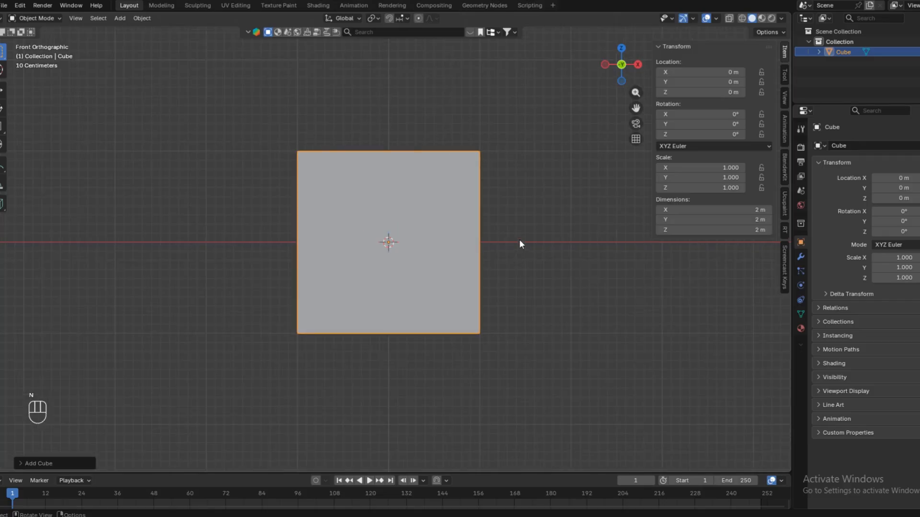
pyautogui.keyDown('shift'); pyautogui.moveTo(503, 240); pyautogui.dragTo(501, 188, button='middle'); pyautogui.keyUp('shift')
pyautogui.scroll(2, 521, 235)
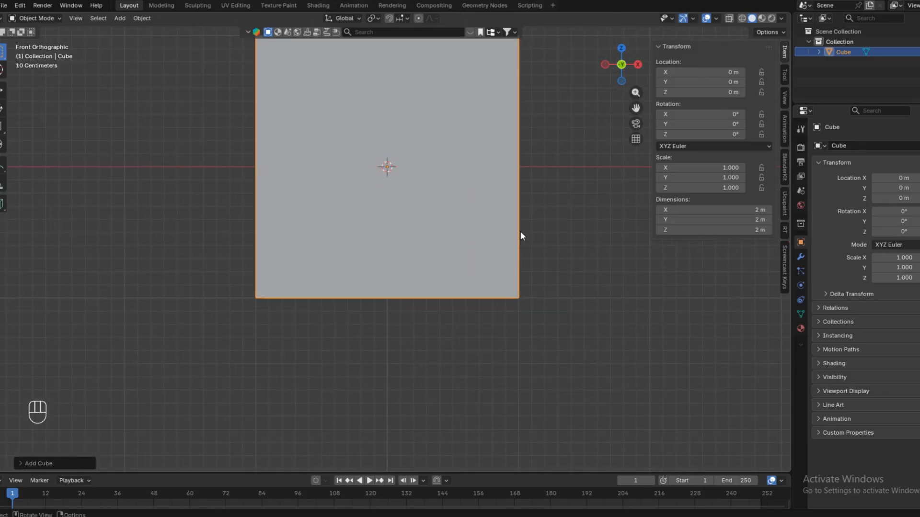
pyautogui.keyDown('shift'); pyautogui.moveTo(520, 232); pyautogui.dragTo(518, 292, button='middle'); pyautogui.keyUp('shift')
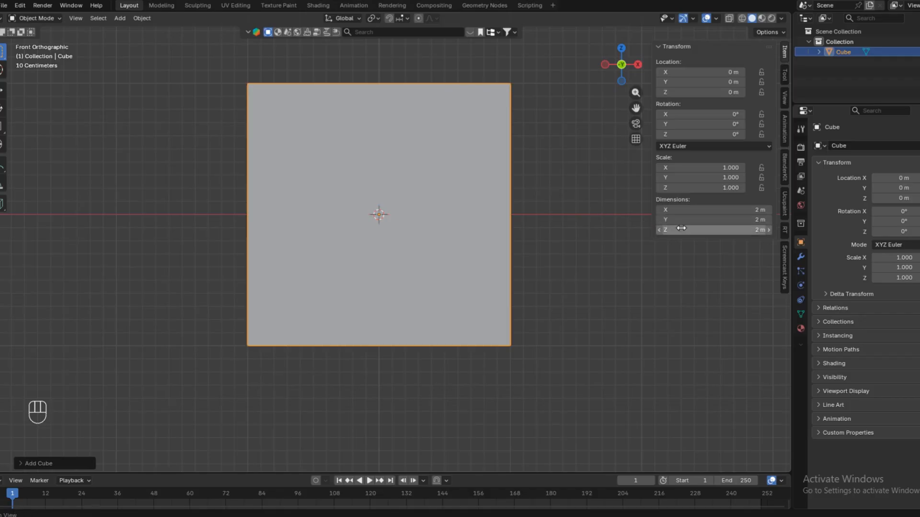
pyautogui.moveTo(685, 210); pyautogui.dragTo(527, 234)
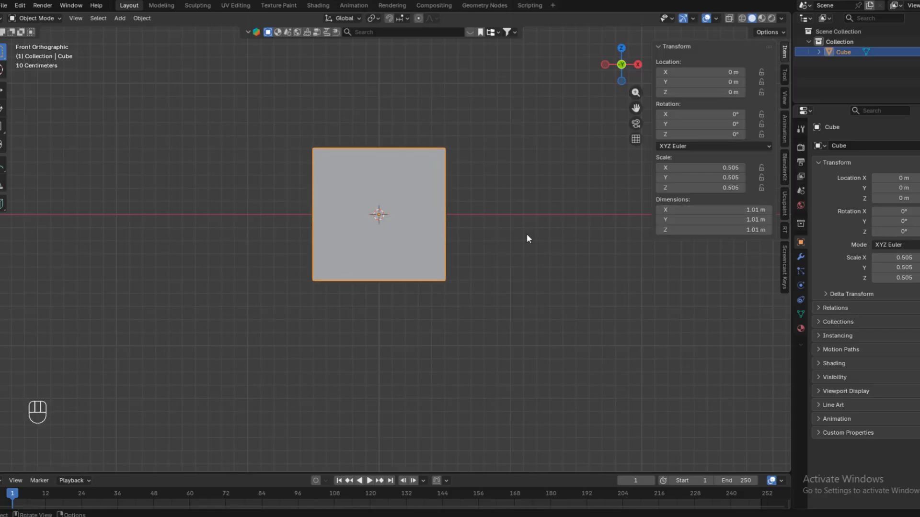
# Step: Apply the cube's scale so that its resized dimensions become the base size
pyautogui.scroll(2, 527, 234)
pyautogui.hotkey('ctrl', 'a')
pyautogui.click(464, 188)
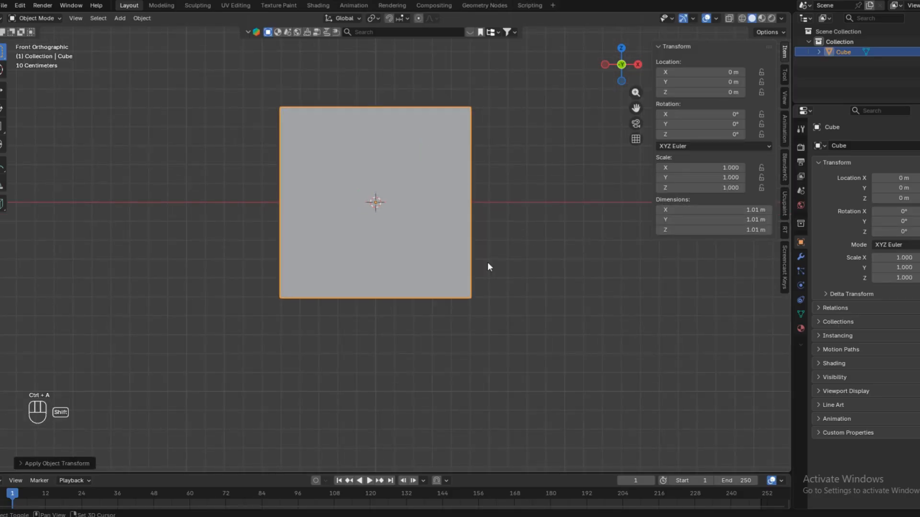
# Step: In Edit Mode, scale the whole cube mesh to about 0.44 in X and Y while locking its height
pyautogui.press('Tab')
pyautogui.scroll(3, 487, 301)
pyautogui.scroll(-1, 525, 256)
pyautogui.press('s')
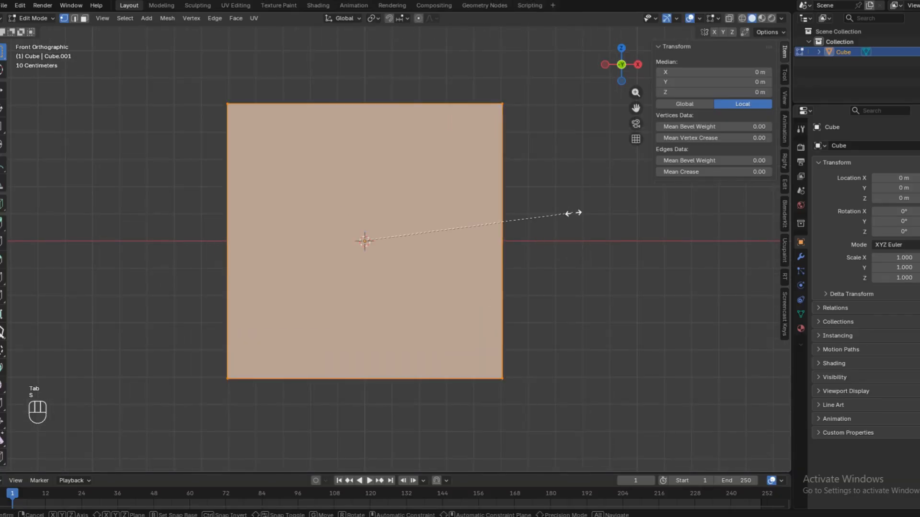
pyautogui.hotkey('shift', 'z')
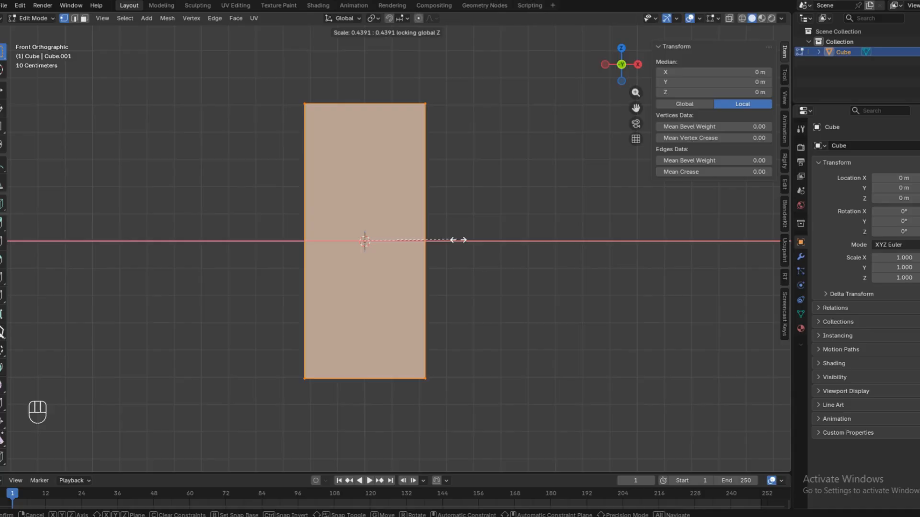
pyautogui.click(456, 240)
# Step: Enlarge the box's cross-section slightly to a width of about 0.52 m, keeping the Z height locked
pyautogui.moveTo(505, 218)
pyautogui.mouseDown(button='middle')
pyautogui.moveTo(485, 242)
pyautogui.moveTo(384, 272)
pyautogui.moveTo(425, 273)
pyautogui.moveTo(401, 263)
pyautogui.moveTo(545, 222)
pyautogui.moveTo(516, 224)
pyautogui.mouseUp(button='middle')
pyautogui.press('s')
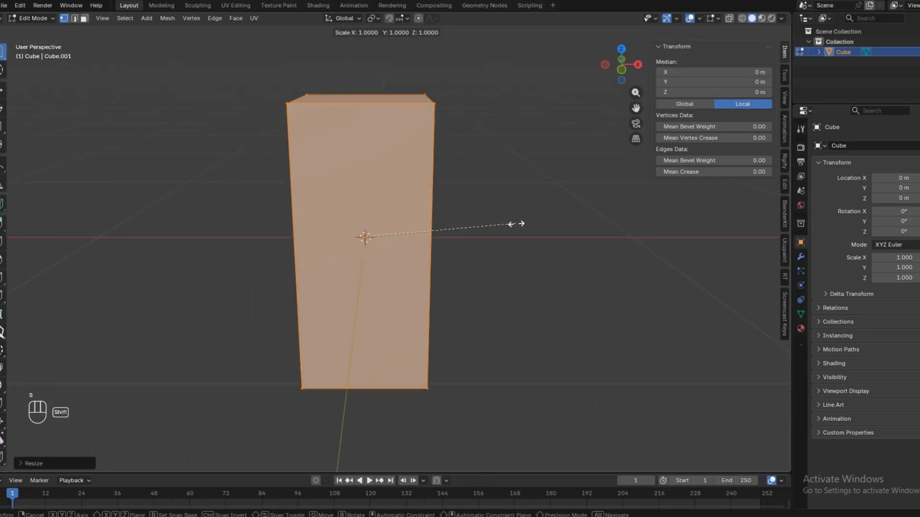
pyautogui.hotkey('shift', 'z')
pyautogui.click(540, 230)
# Step: Scale the box along Y to flatten its depth to about 0.33 m
pyautogui.moveTo(454, 260); pyautogui.dragTo(373, 298, button='middle')
pyautogui.press('s')
pyautogui.press('y')
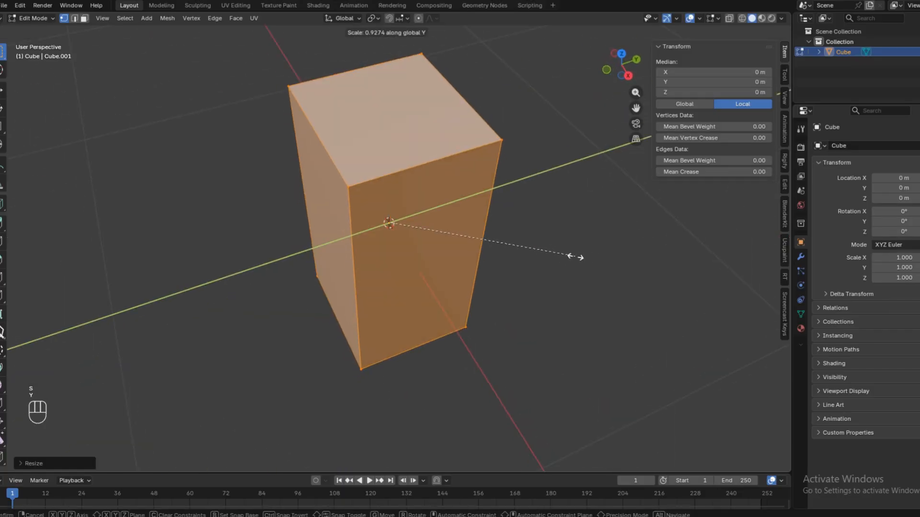
pyautogui.click(503, 257)
pyautogui.press('KP_1')
pyautogui.moveTo(522, 259); pyautogui.dragTo(441, 273, button='middle')
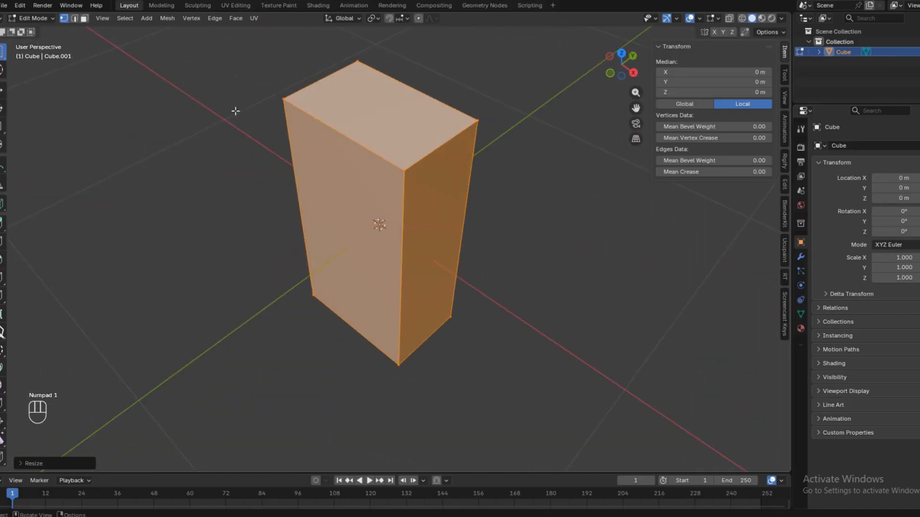
pyautogui.click(405, 182)
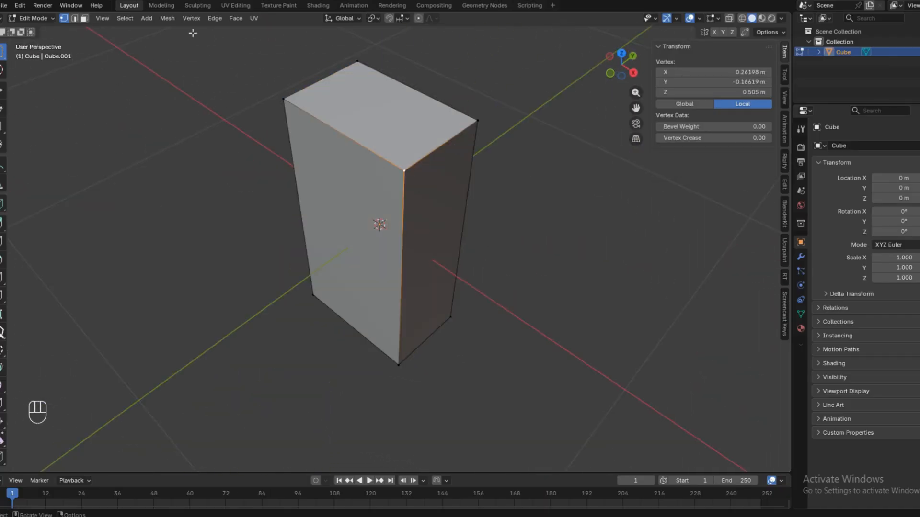
pyautogui.keyDown('ctrl'); pyautogui.keyDown('shift'); pyautogui.click(474, 121); pyautogui.keyUp('shift'); pyautogui.keyUp('ctrl')
pyautogui.moveTo(400, 156); pyautogui.dragTo(288, 130, button='middle')
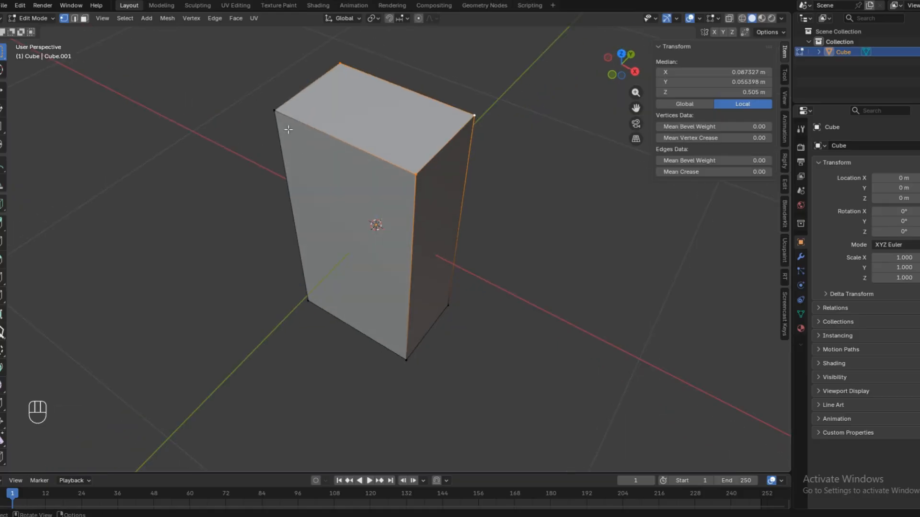
# Step: Select the box's top face in face selection mode and inset it by about 0.1 m
pyautogui.click(86, 18)
pyautogui.click(389, 111)
pyautogui.moveTo(428, 263); pyautogui.dragTo(487, 246, button='middle')
pyautogui.press('i')
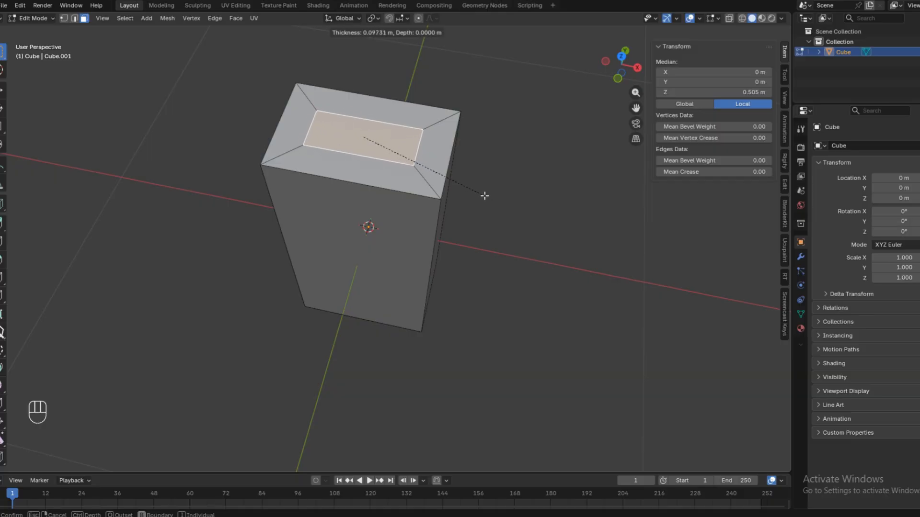
pyautogui.click(481, 196)
# Step: Narrow the inset top face along X until it is roughly square
pyautogui.press('s')
pyautogui.press('x')
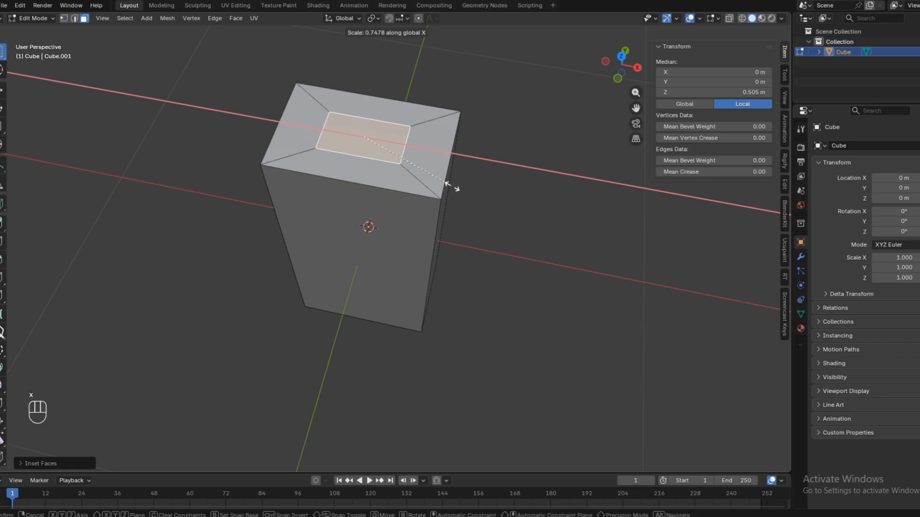
pyautogui.click(416, 167)
# Step: Delete the small inset face to leave an opening in the box's top
pyautogui.press('KP_1')
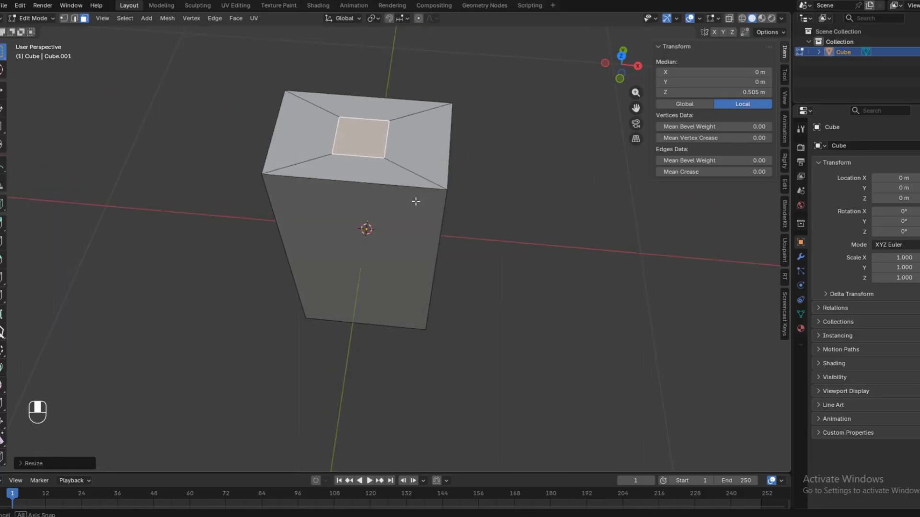
pyautogui.moveTo(425, 180); pyautogui.dragTo(420, 212, button='middle')
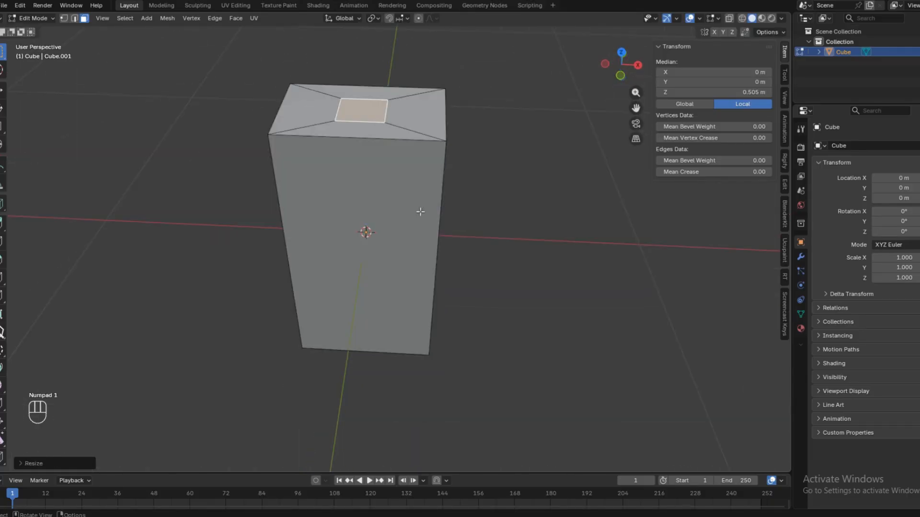
pyautogui.press('x')
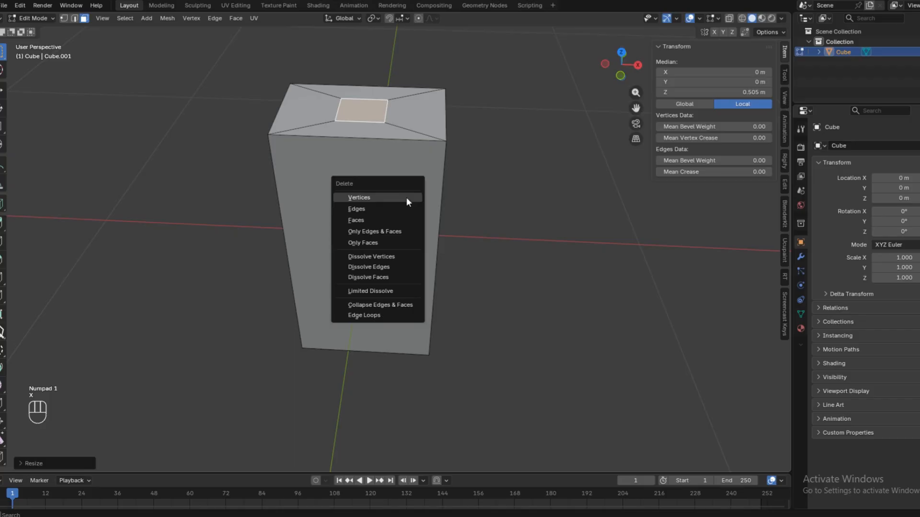
pyautogui.click(380, 220)
# Step: Select all edges of the box except the opening's rim and the diagonal edges on the top
pyautogui.moveTo(423, 215); pyautogui.dragTo(109, 75, button='middle')
pyautogui.click(75, 18)
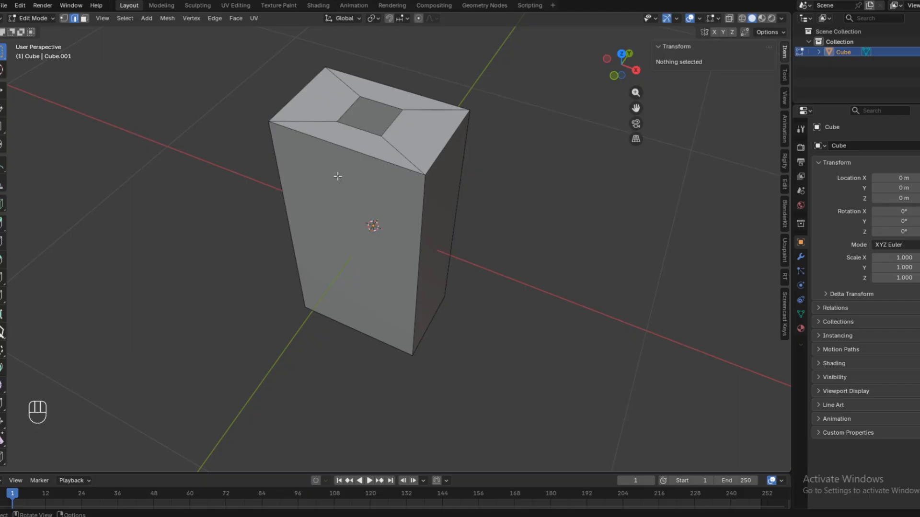
pyautogui.moveTo(407, 173); pyautogui.dragTo(429, 263, button='middle')
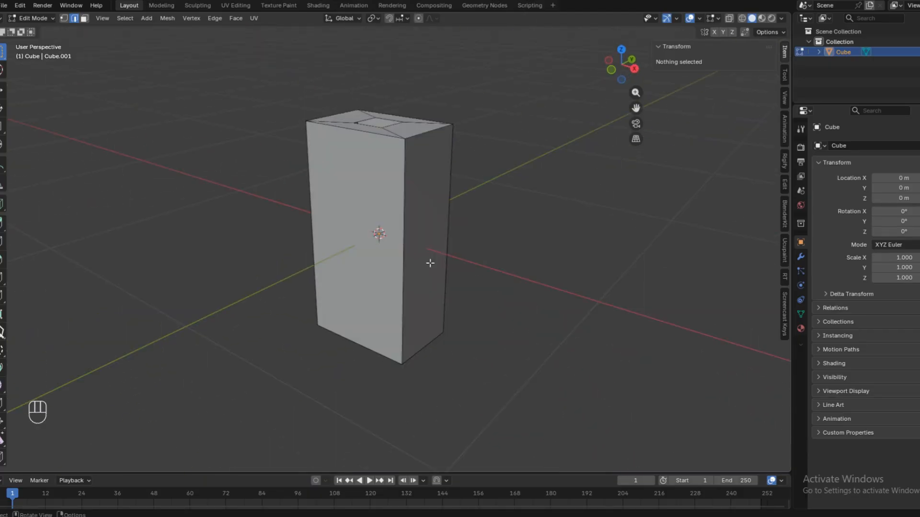
pyautogui.press('a')
pyautogui.moveTo(410, 211); pyautogui.dragTo(410, 144, button='middle')
pyautogui.keyDown('alt'); pyautogui.keyDown('shift'); pyautogui.click(418, 124); pyautogui.keyUp('shift'); pyautogui.keyUp('alt')
pyautogui.keyDown('shift'); pyautogui.click(433, 129); pyautogui.keyUp('shift')
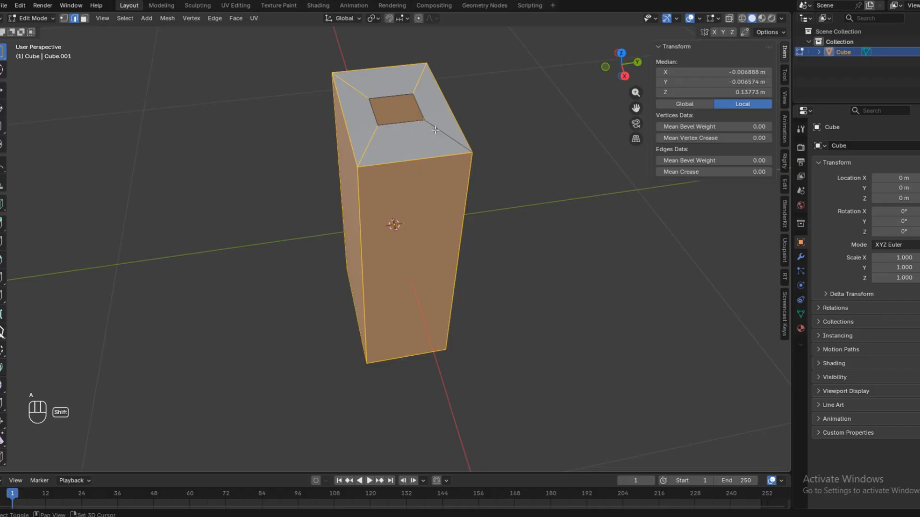
pyautogui.keyDown('shift'); pyautogui.click(371, 142); pyautogui.keyUp('shift')
# Step: Bevel the selected outer edges with an offset of about 0.068 m and 2 segments
pyautogui.moveTo(371, 142); pyautogui.dragTo(493, 158, button='middle')
pyautogui.press('KP_1')
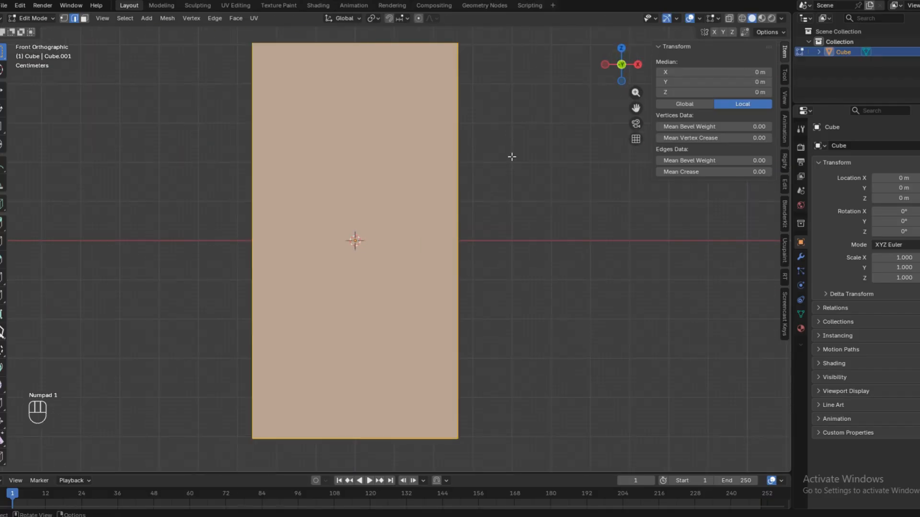
pyautogui.hotkey('ctrl', 'v')
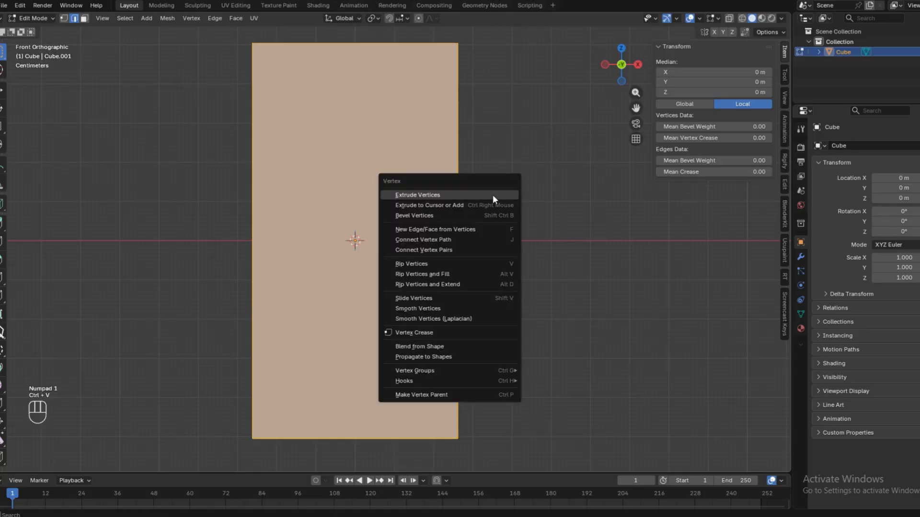
pyautogui.hotkey('ctrl', 'b')
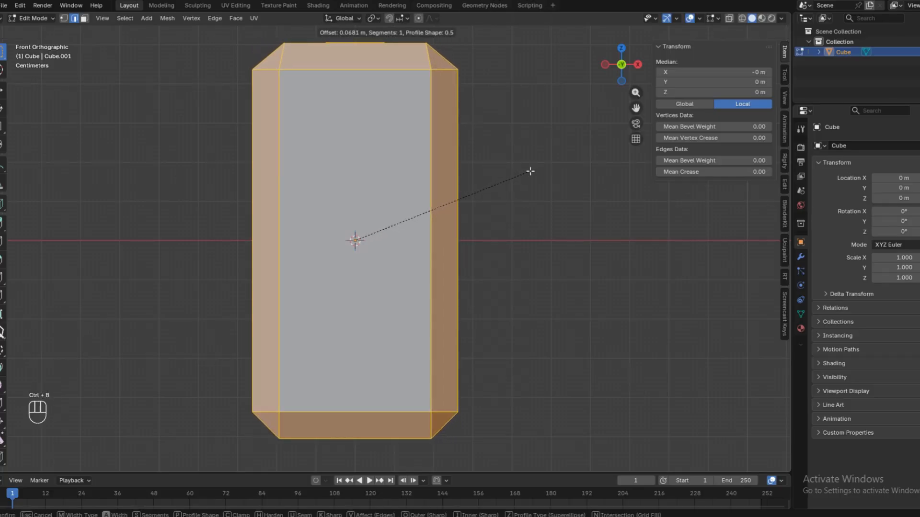
pyautogui.scroll(1, 531, 171)
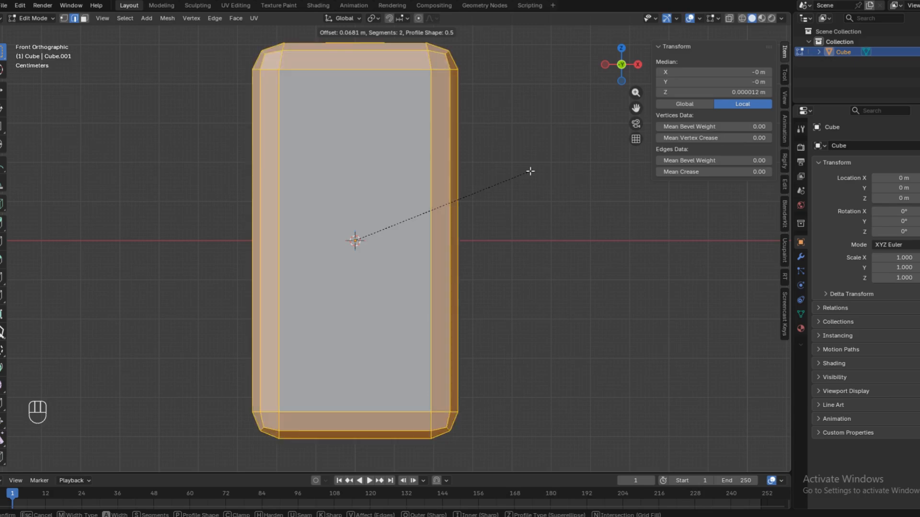
pyautogui.click(530, 171)
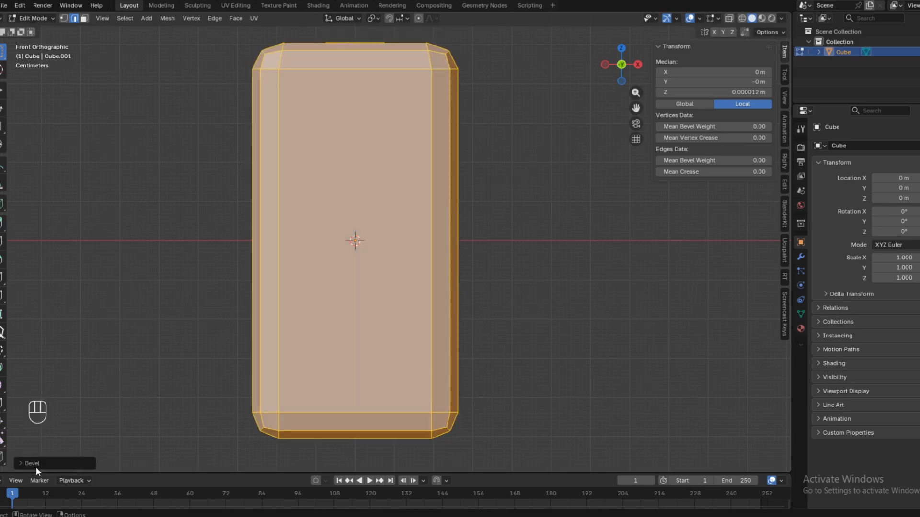
pyautogui.moveTo(450, 269); pyautogui.dragTo(312, 368, button='middle')
pyautogui.moveTo(181, 408); pyautogui.dragTo(298, 384, button='middle')
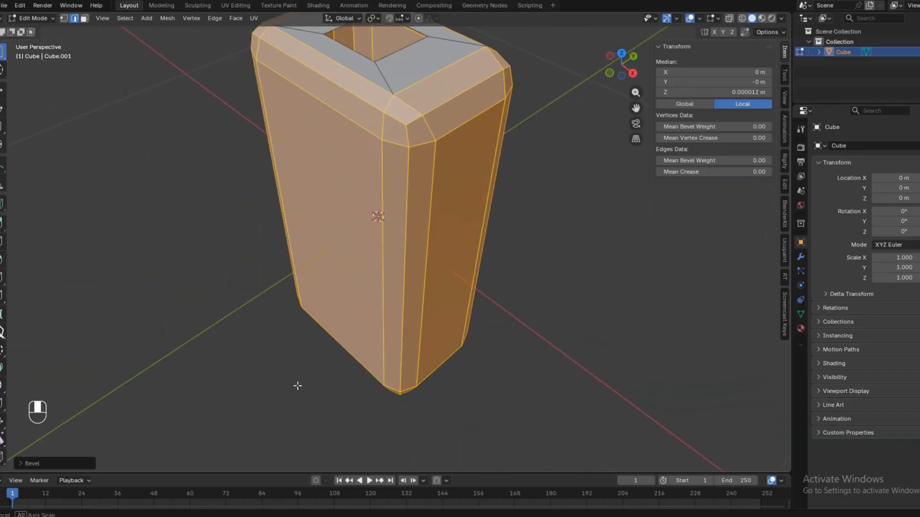
# Step: Set the bevel's profile shape to 1 and check the box in object mode
pyautogui.click(79, 459)
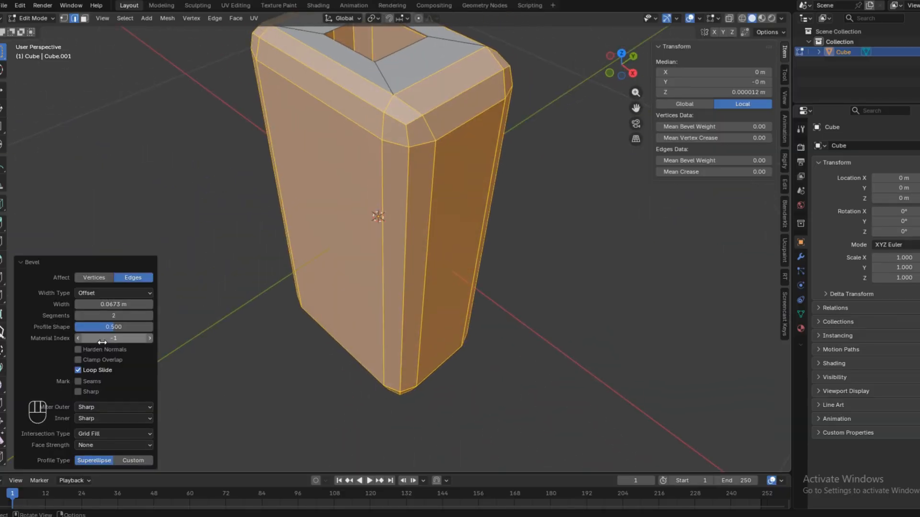
pyautogui.moveTo(111, 328); pyautogui.dragTo(155, 326)
pyautogui.press('Tab')
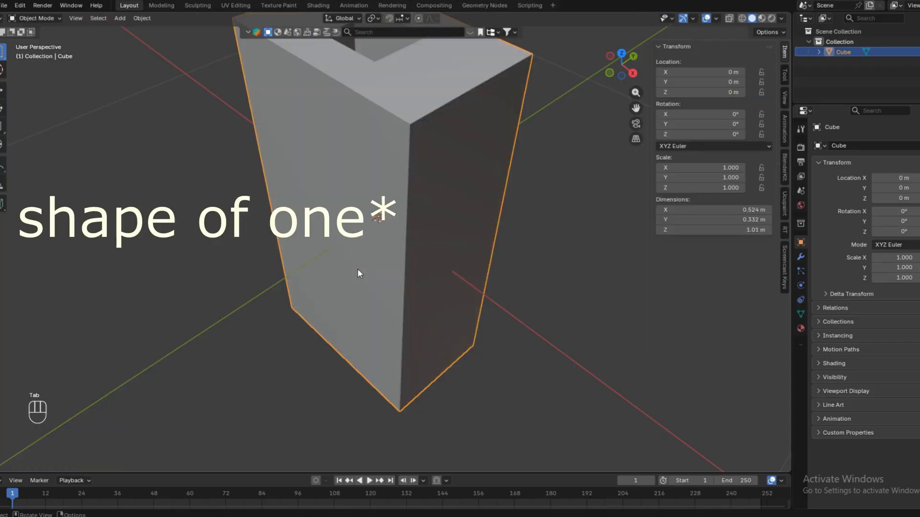
pyautogui.press('Tab')
pyautogui.moveTo(358, 266); pyautogui.dragTo(315, 267, button='middle')
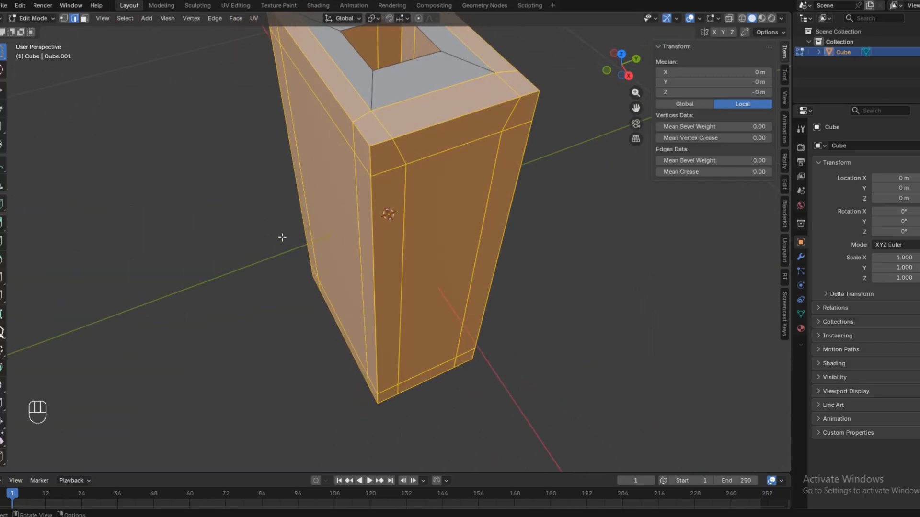
# Step: Add a level 2 subdivision surface to the box in object mode and shade it smooth
pyautogui.press('Tab')
pyautogui.hotkey('ctrl', '2')
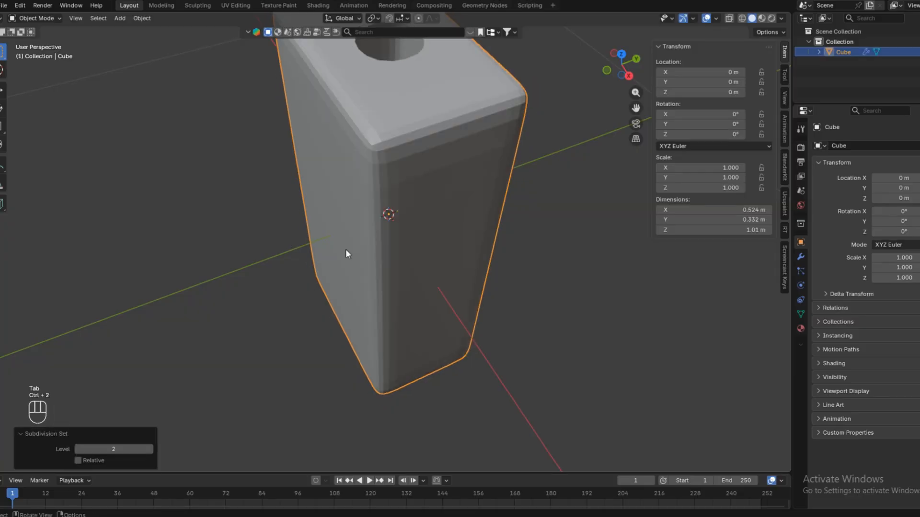
pyautogui.moveTo(346, 249); pyautogui.dragTo(533, 211, button='middle')
pyautogui.rightClick(415, 163)
pyautogui.click(415, 163)
pyautogui.scroll(-2, 487, 268)
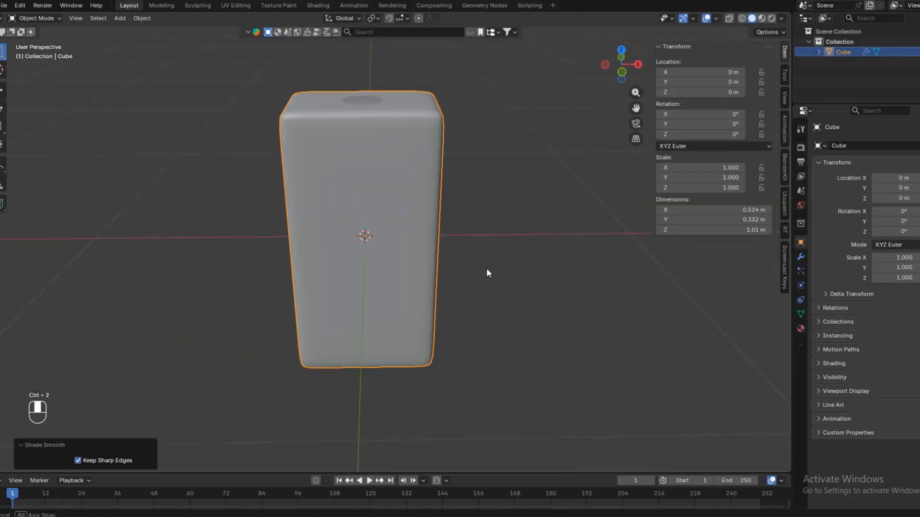
# Step: Enter edit mode and select the whole box mesh in the front orthographic view
pyautogui.moveTo(487, 268); pyautogui.dragTo(394, 237, button='middle')
pyautogui.press('KP_3')
pyautogui.press('KP_1')
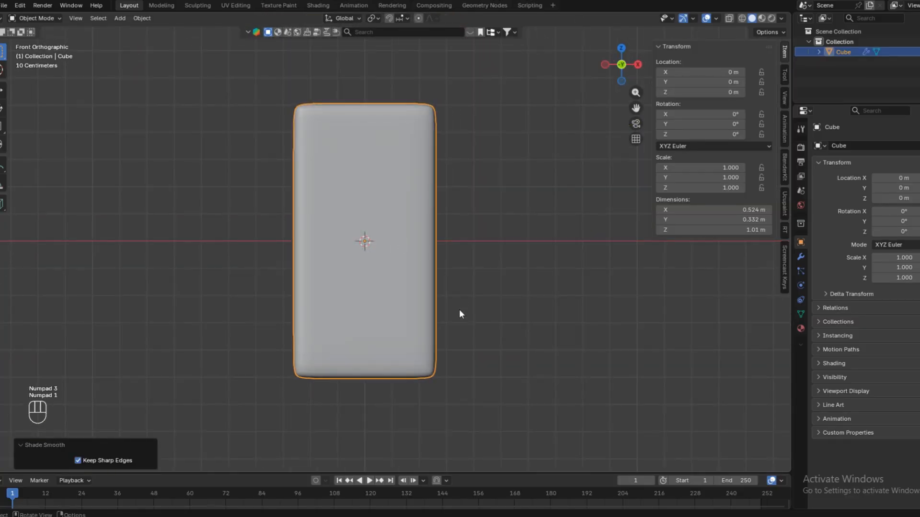
pyautogui.moveTo(459, 309); pyautogui.dragTo(441, 302, button='middle')
pyautogui.press('Tab')
pyautogui.press('KP_1')
pyautogui.press('KP_0')
pyautogui.scroll(3, 441, 302)
pyautogui.press('a')
pyautogui.scroll(-3, 441, 302)
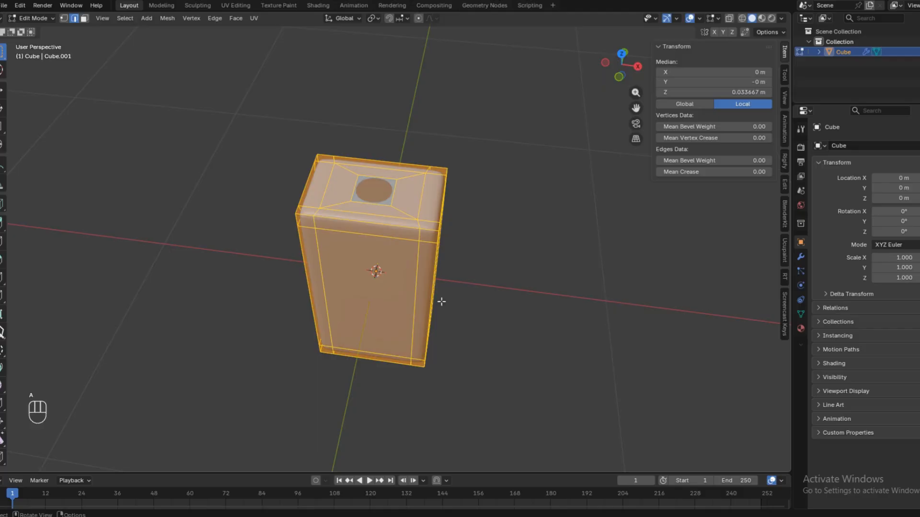
pyautogui.press('KP_1')
pyautogui.scroll(-1, 472, 227)
pyautogui.moveTo(474, 228); pyautogui.dragTo(418, 293, button='middle')
pyautogui.press('KP_1')
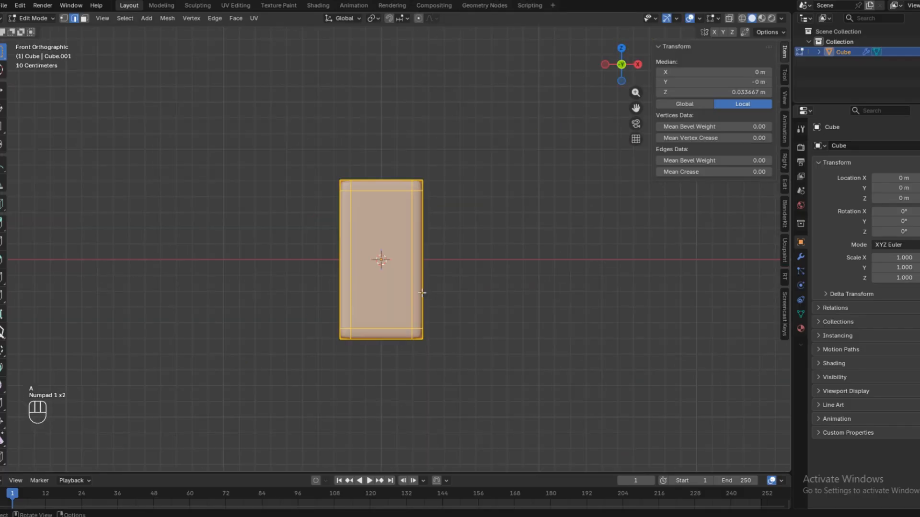
pyautogui.scroll(3, 452, 297)
pyautogui.keyDown('shift'); pyautogui.moveTo(479, 273); pyautogui.dragTo(468, 238, button='middle'); pyautogui.keyUp('shift')
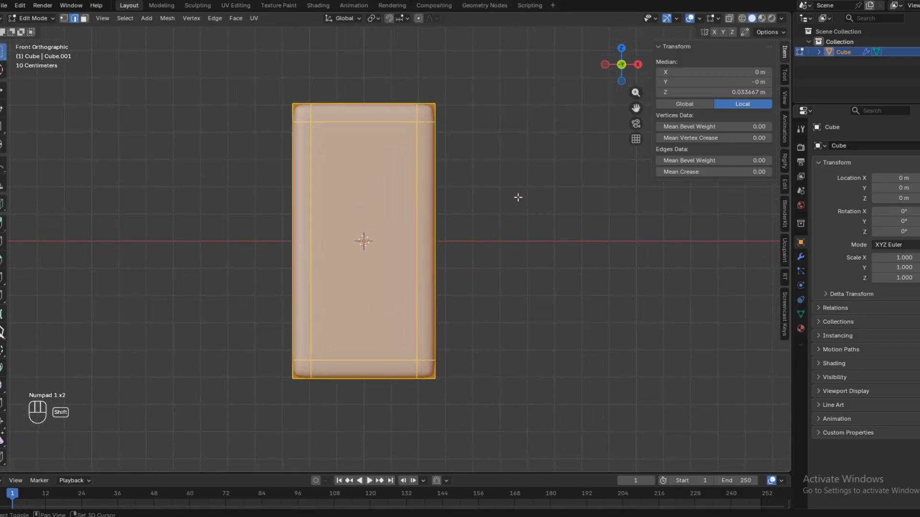
# Step: Duplicate the selected box mesh in place and scale the copy uniformly to 0.88
pyautogui.hotkey('shift', 'd')
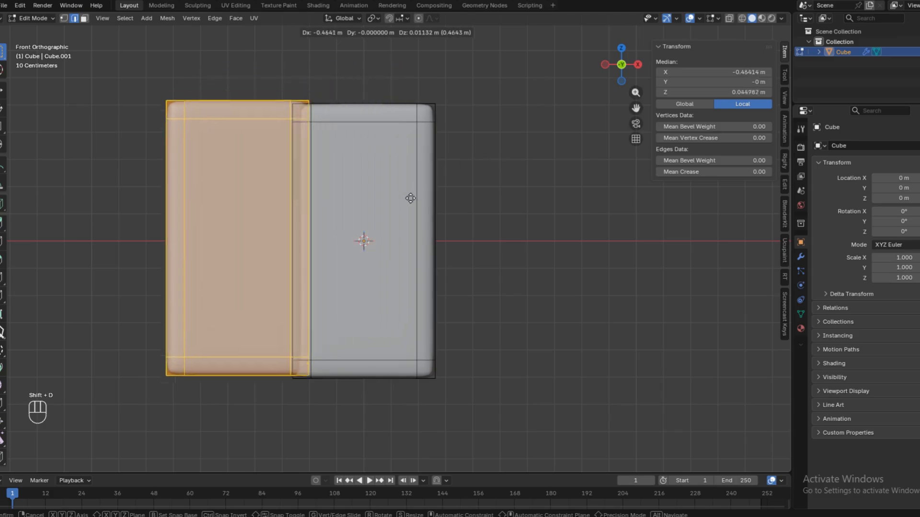
pyautogui.rightClick(551, 212)
pyautogui.press('s')
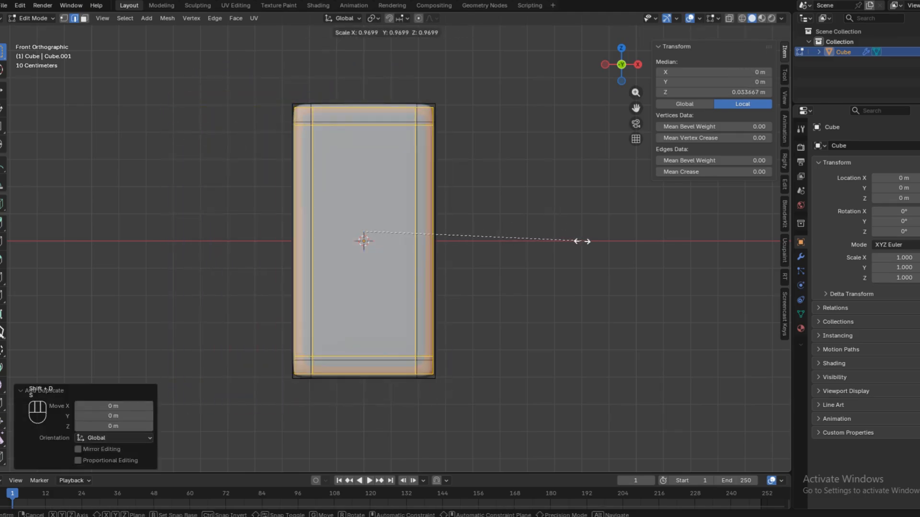
pyautogui.click(560, 240)
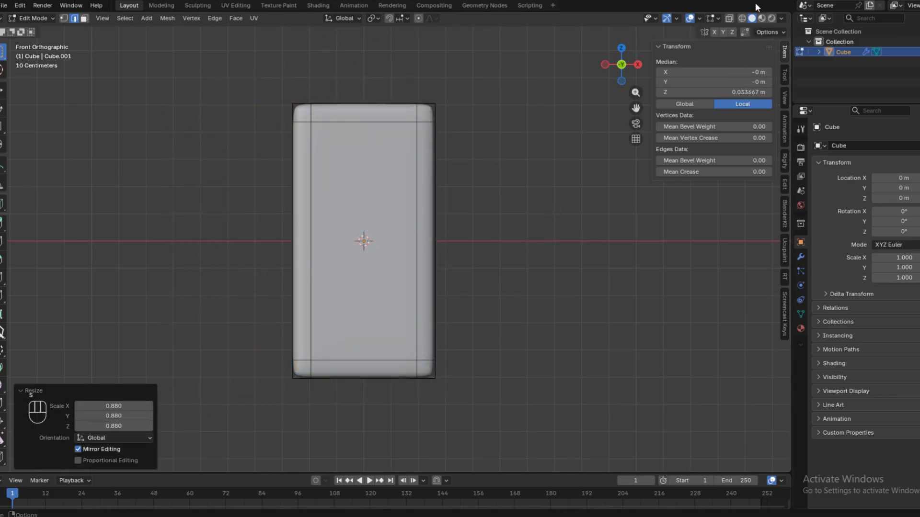
# Step: Turn on X-ray and assign the smaller inner copy to a new vertex group named "unner part"
pyautogui.click(730, 18)
pyautogui.click(800, 314)
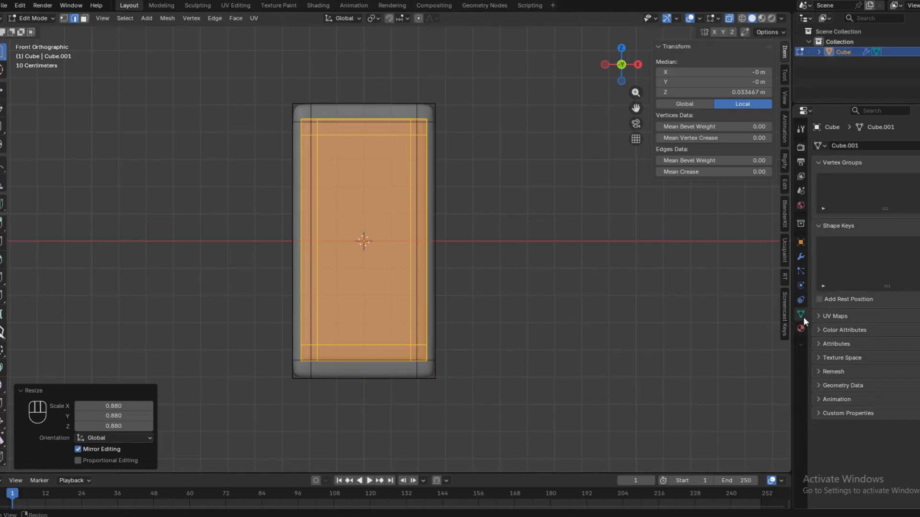
pyautogui.click(919, 177)
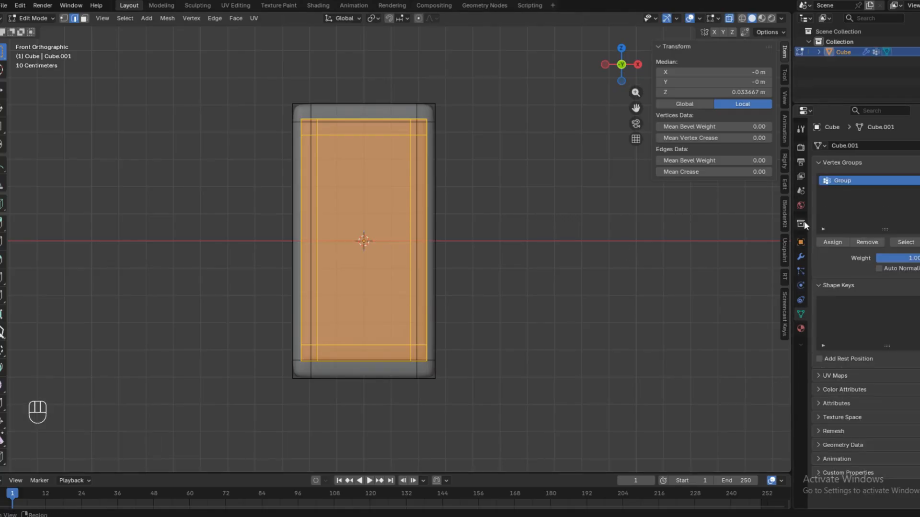
pyautogui.doubleClick(841, 181)
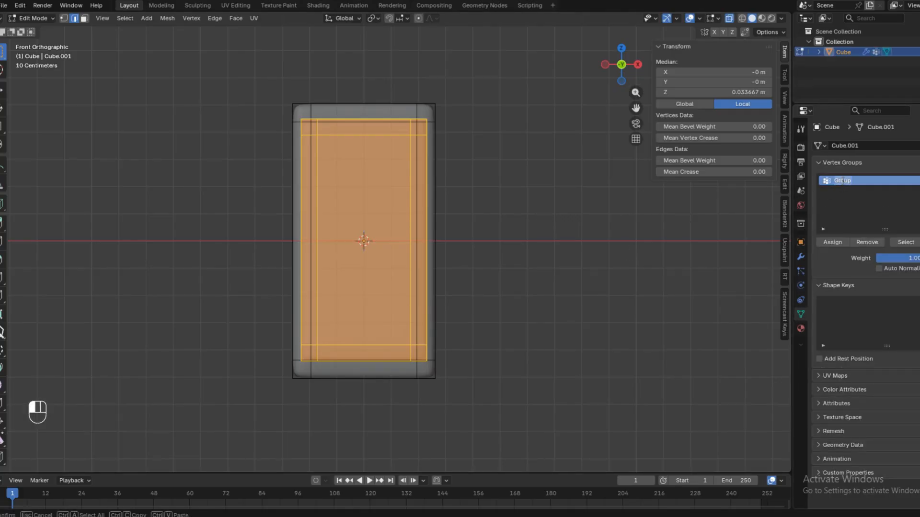
pyautogui.click(851, 210)
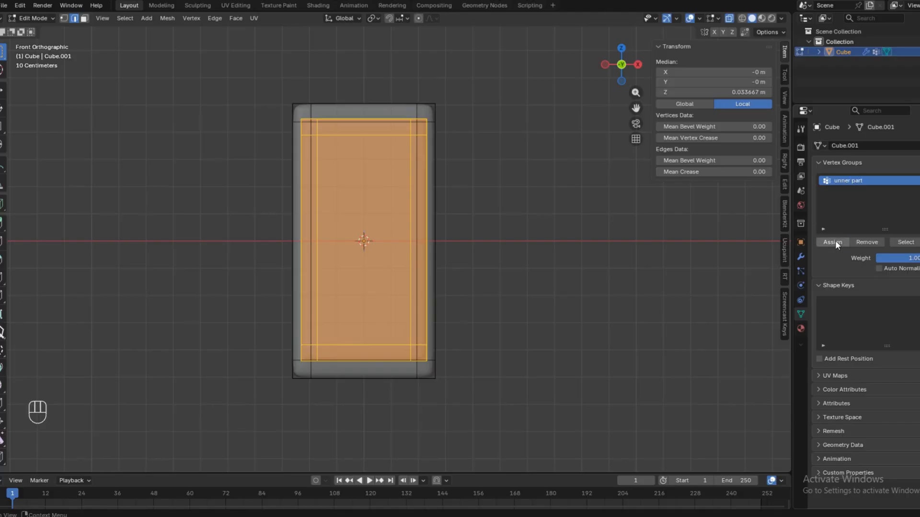
# Step: Check the "unner part" vertex group by selecting its vertices from an empty selection
pyautogui.click(578, 250)
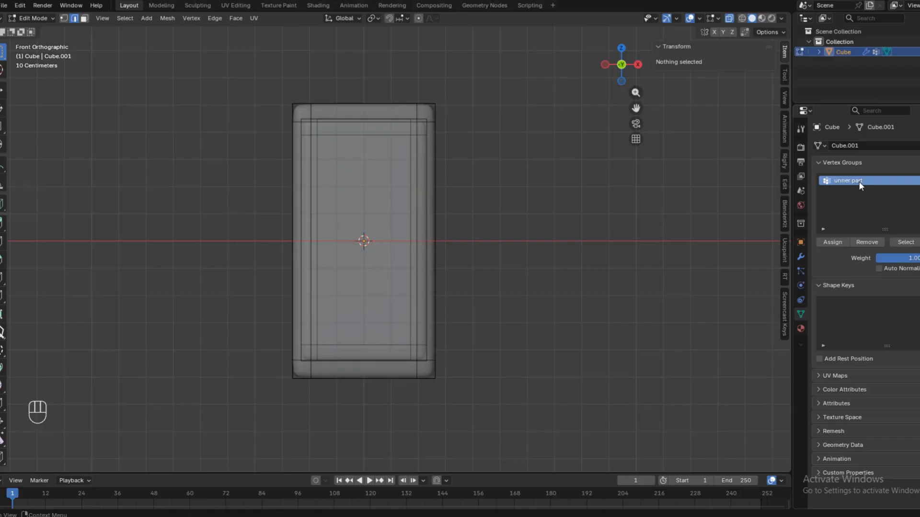
pyautogui.click(904, 242)
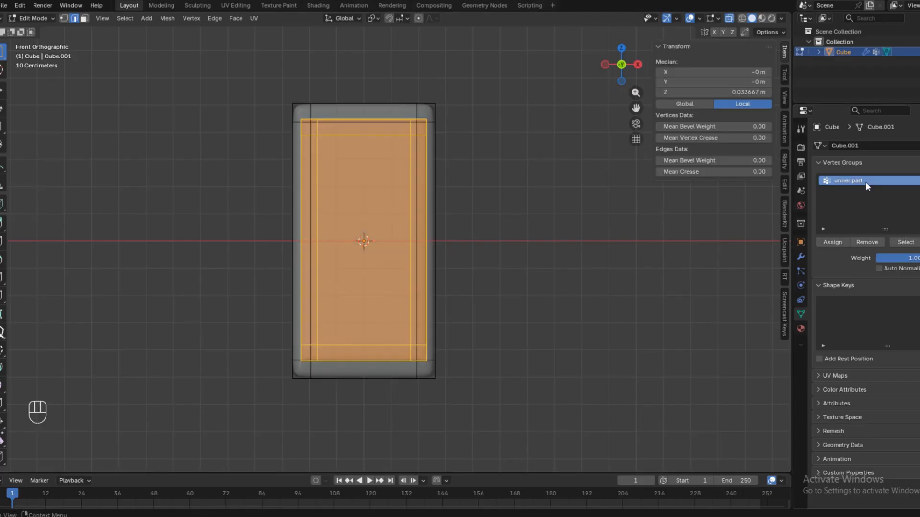
pyautogui.click(491, 253)
pyautogui.scroll(2, 489, 250)
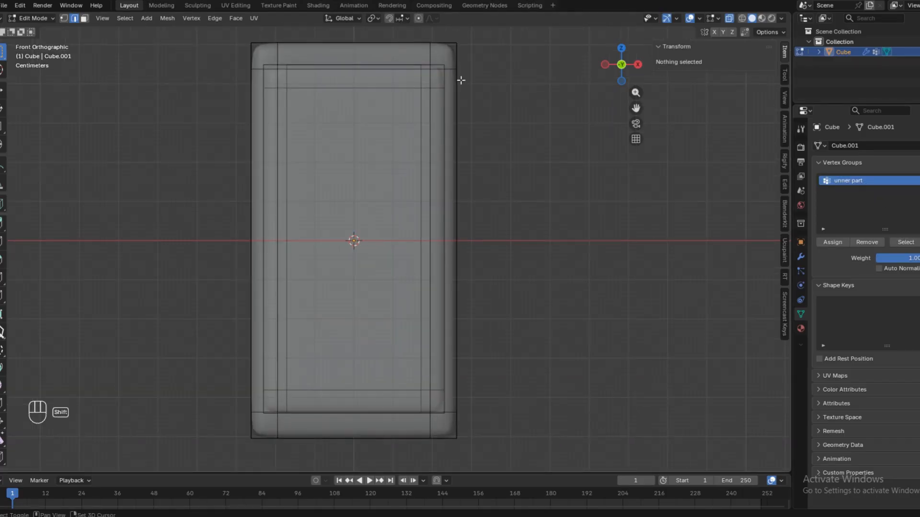
pyautogui.moveTo(461, 80); pyautogui.dragTo(484, 258, button='middle')
pyautogui.press('KP_1')
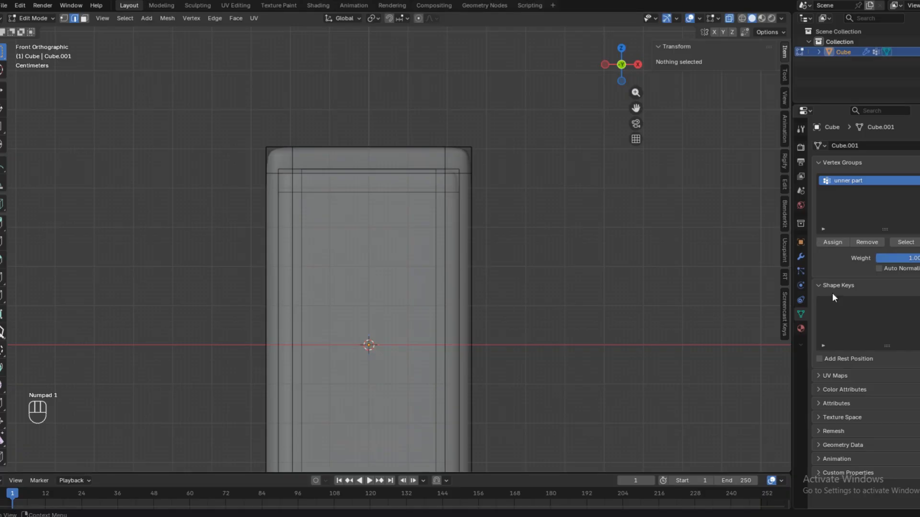
# Step: Select the inner copy through its vertex group, invert the selection and hide the outer box
pyautogui.click(905, 242)
pyautogui.keyDown('shift'); pyautogui.scroll(-3, 421, 243); pyautogui.keyUp('shift')
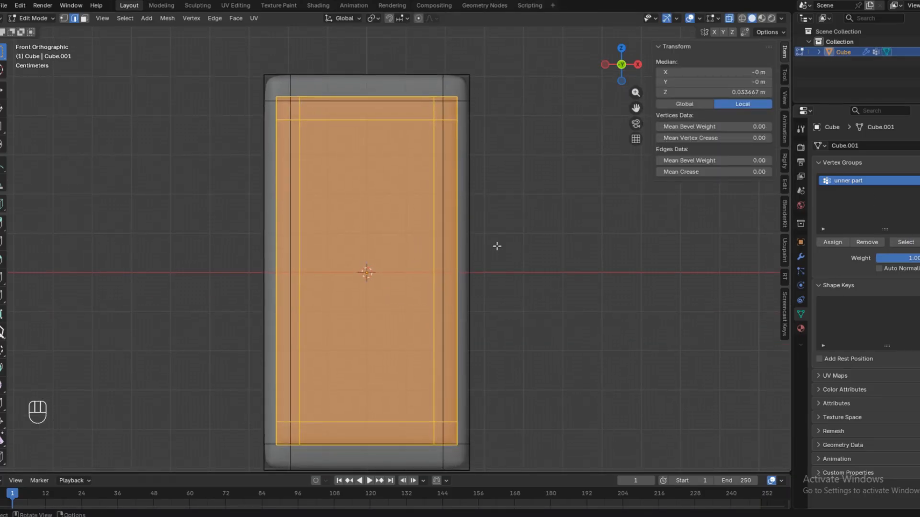
pyautogui.hotkey('ctrl', 'h')
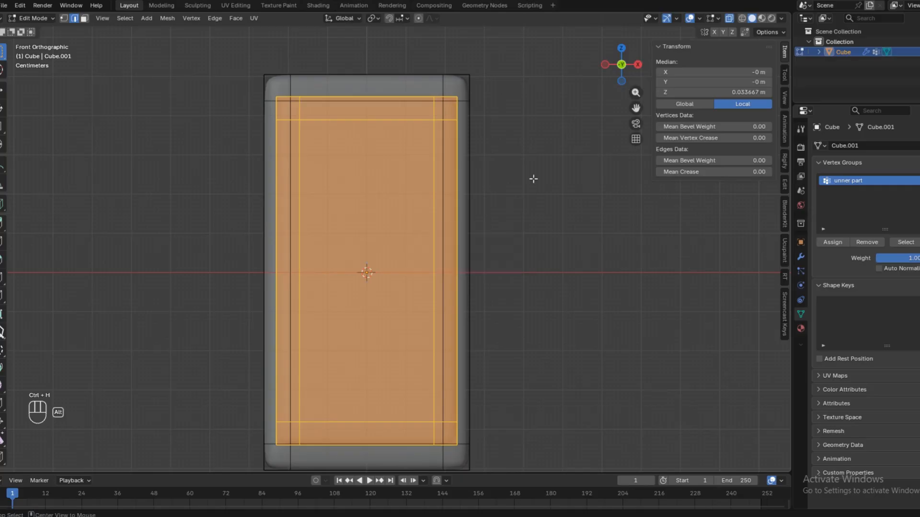
pyautogui.hotkey('alt', 'h')
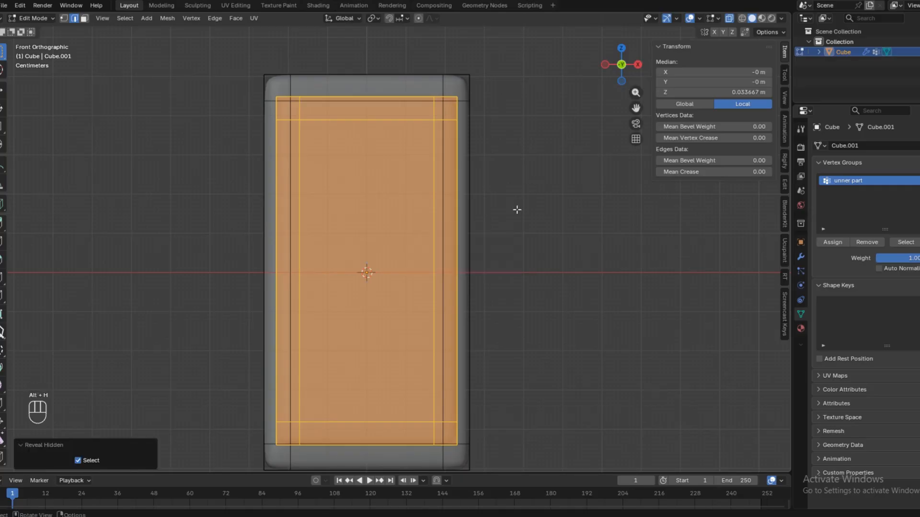
pyautogui.hotkey('ctrl', 'i')
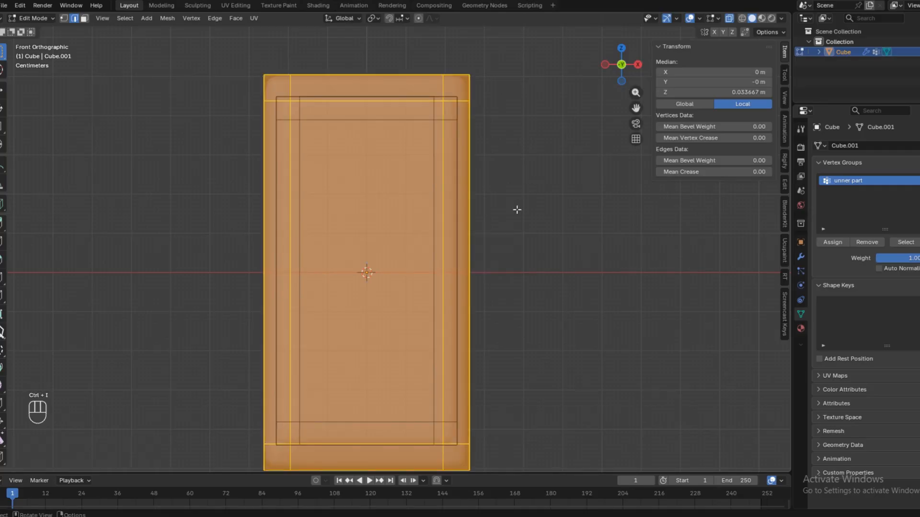
pyautogui.press('h')
# Step: Switch to vertex selection with nothing selected on the inner box and turn off X-ray
pyautogui.scroll(-1, 494, 247)
pyautogui.press('a')
pyautogui.moveTo(493, 249); pyautogui.dragTo(472, 333, button='middle')
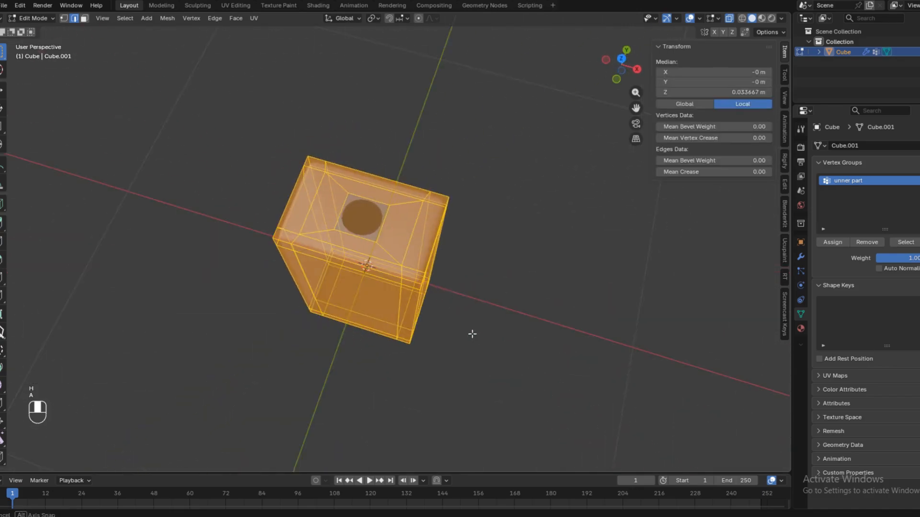
pyautogui.press('KP_1')
pyautogui.moveTo(494, 253); pyautogui.dragTo(460, 191, button='middle')
pyautogui.click(391, 157)
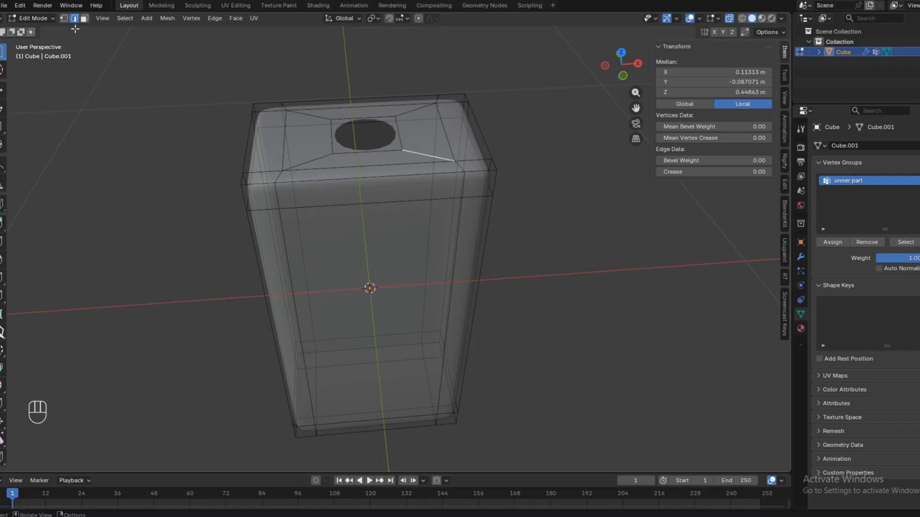
pyautogui.click(63, 18)
pyautogui.click(96, 78)
pyautogui.click(729, 19)
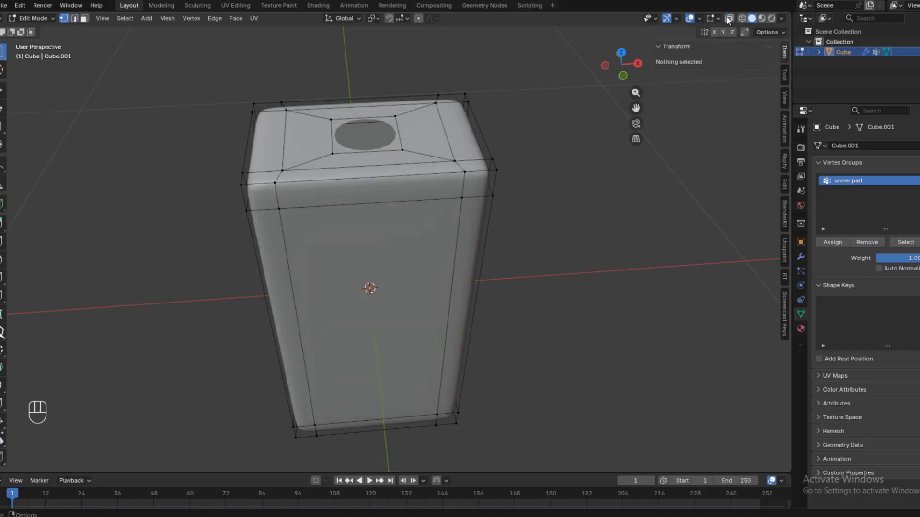
# Step: Try lowering the inner box's opening rim along Z by about 0.034 m, and undo the move
pyautogui.moveTo(401, 137); pyautogui.dragTo(417, 152, button='middle')
pyautogui.keyDown('alt'); pyautogui.click(403, 154); pyautogui.keyUp('alt')
pyautogui.press('KP_1')
pyautogui.press('g')
pyautogui.press('z')
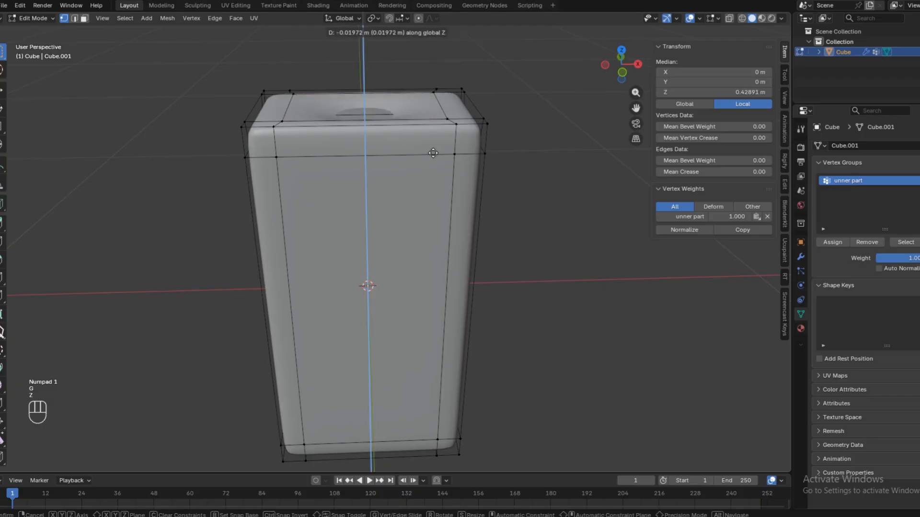
pyautogui.click(443, 160)
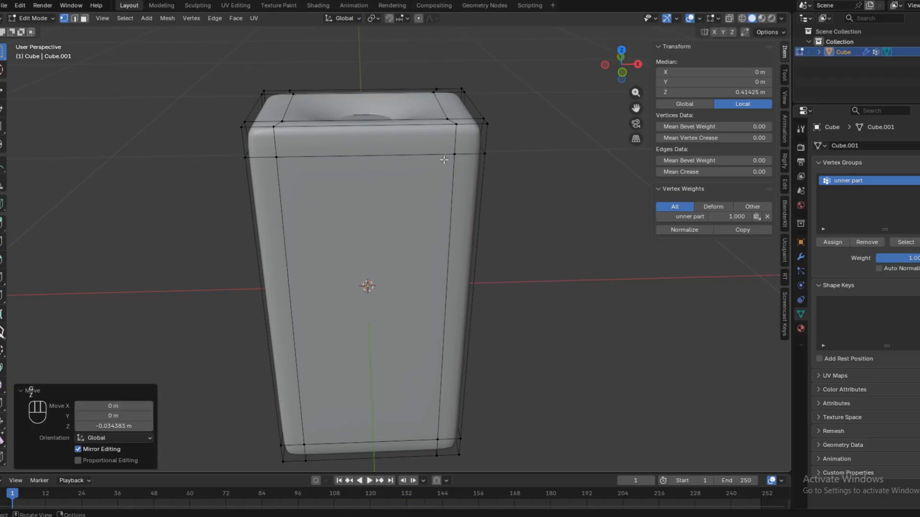
pyautogui.moveTo(443, 160); pyautogui.dragTo(443, 238, button='middle')
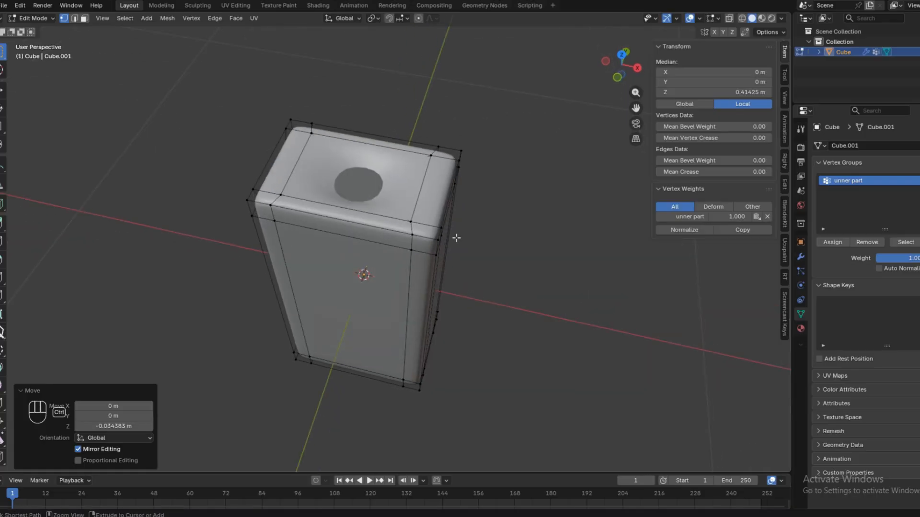
pyautogui.hotkey('ctrl', 'z')
# Step: Add one centred vertical loop cut around the inner box, crossing the middle of the top opening
pyautogui.hotkey('ctrl', 'r')
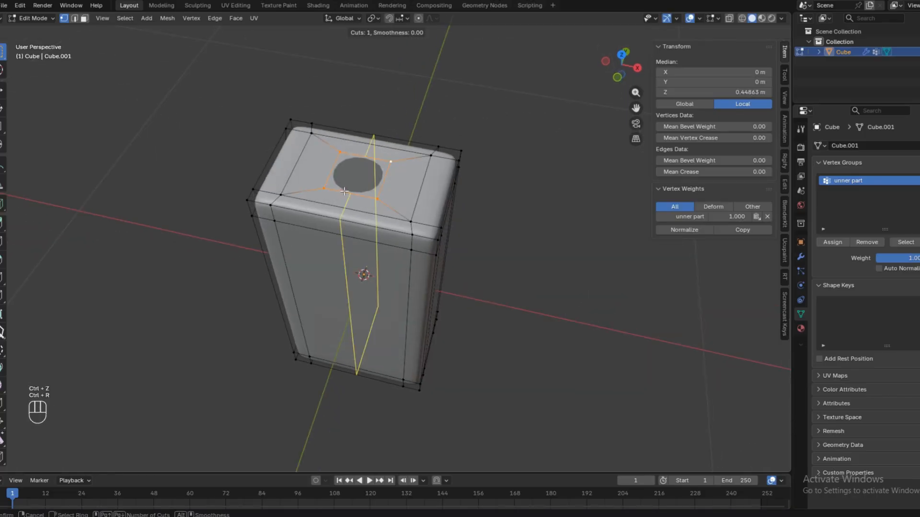
pyautogui.click(345, 192)
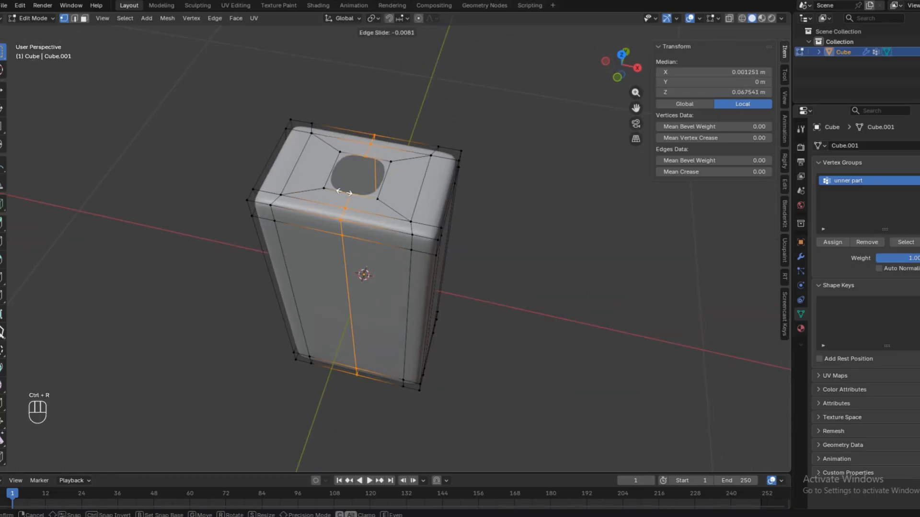
pyautogui.rightClick(345, 192)
# Step: Select the inner box's opening rim plus the centre-loop vertices at its front and back top edges, and lower them about 0.05 m along Z
pyautogui.moveTo(345, 192); pyautogui.dragTo(345, 179, button='middle')
pyautogui.click(364, 195)
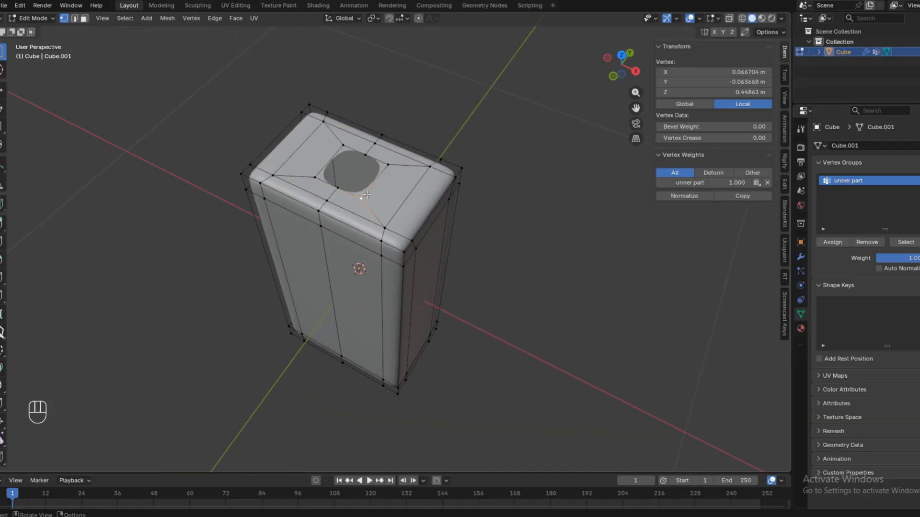
pyautogui.keyDown('alt'); pyautogui.keyDown('shift'); pyautogui.click(381, 174); pyautogui.keyUp('shift'); pyautogui.keyUp('alt')
pyautogui.moveTo(377, 195); pyautogui.dragTo(366, 196, button='middle')
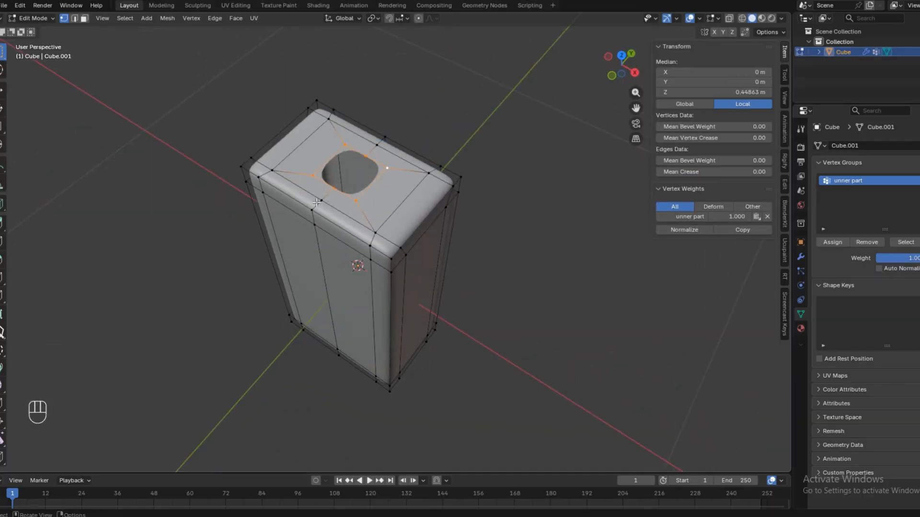
pyautogui.keyDown('shift'); pyautogui.click(321, 201); pyautogui.keyUp('shift')
pyautogui.keyDown('shift'); pyautogui.click(312, 210); pyautogui.keyUp('shift')
pyautogui.keyDown('shift'); pyautogui.click(387, 145); pyautogui.keyUp('shift')
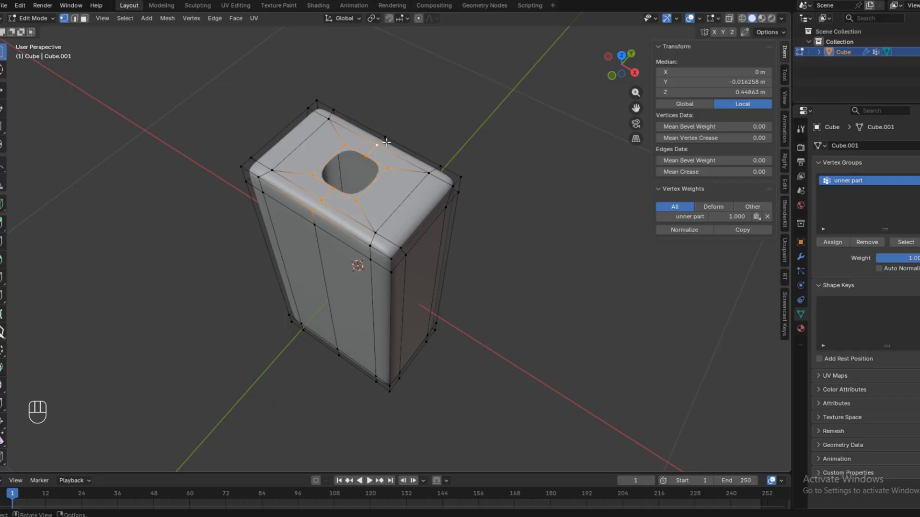
pyautogui.press('KP_1')
pyautogui.press('g')
pyautogui.press('z')
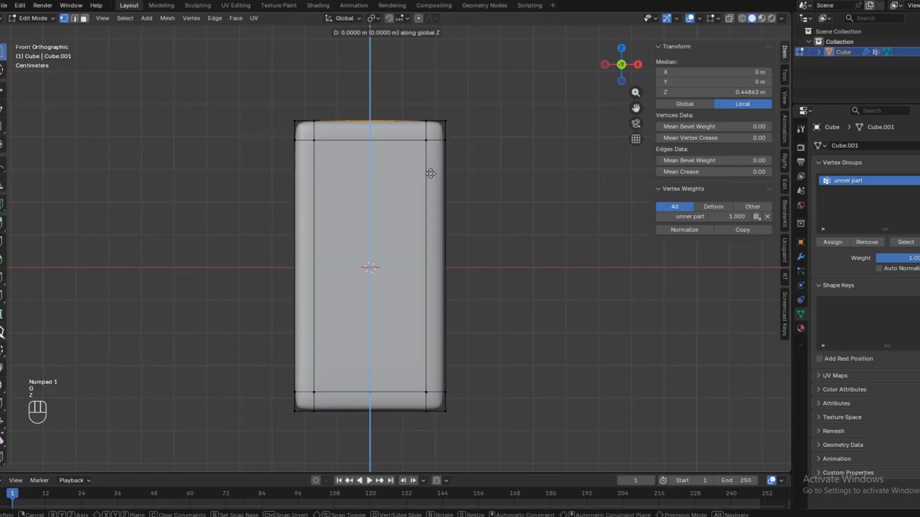
pyautogui.click(431, 189)
# Step: Inspect the lowered inner top in Object Mode with X-ray from the front, and turn X-ray off
pyautogui.press('Tab')
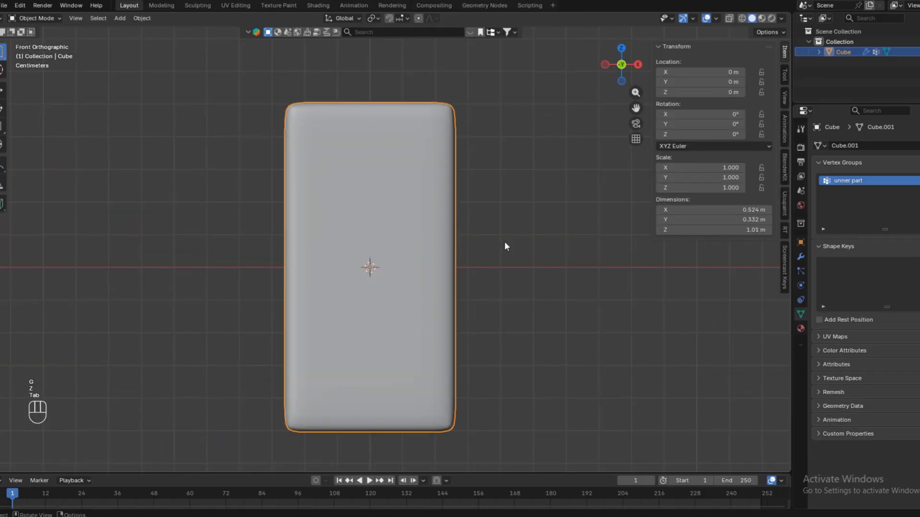
pyautogui.click(729, 18)
pyautogui.moveTo(484, 206); pyautogui.dragTo(478, 212, button='middle')
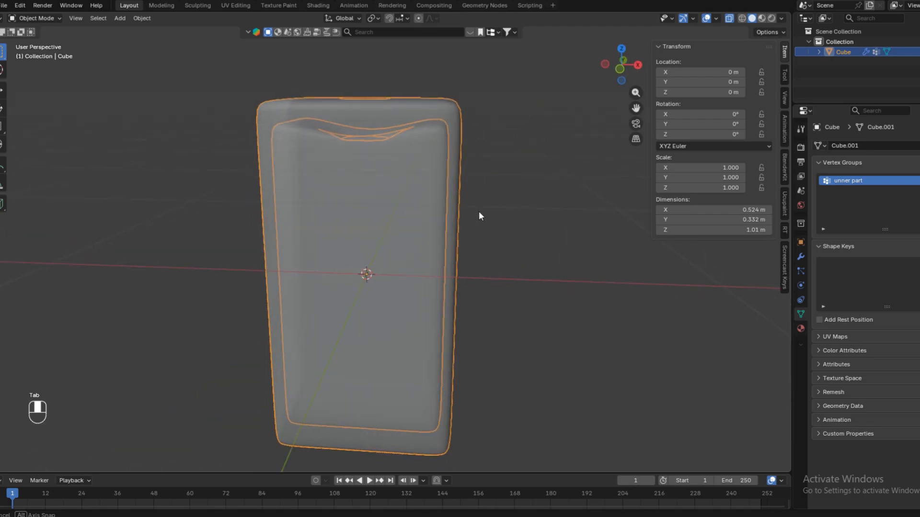
pyautogui.press('KP_1')
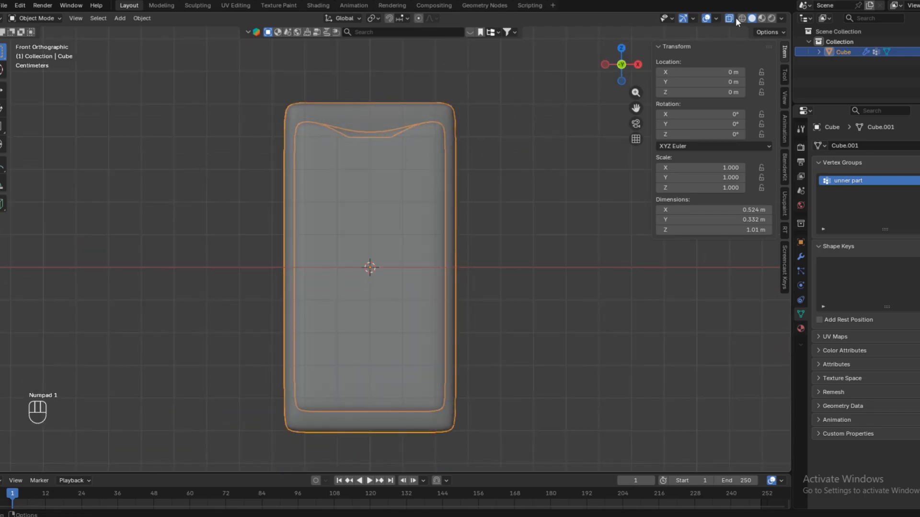
pyautogui.click(732, 18)
# Step: In Edit Mode, add five evenly spaced horizontal loop cuts around the inner box without sliding them
pyautogui.press('Tab')
pyautogui.moveTo(477, 177); pyautogui.dragTo(361, 263, button='middle')
pyautogui.press('KP_1')
pyautogui.hotkey('ctrl', 'r')
pyautogui.scroll(2, 370, 245)
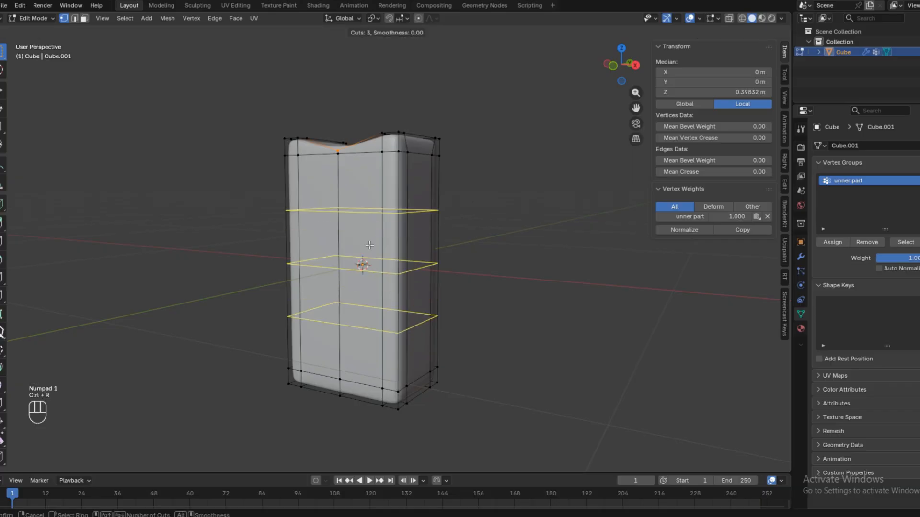
pyautogui.scroll(1, 369, 245)
pyautogui.scroll(1, 370, 245)
pyautogui.click(369, 245)
pyautogui.rightClick(369, 245)
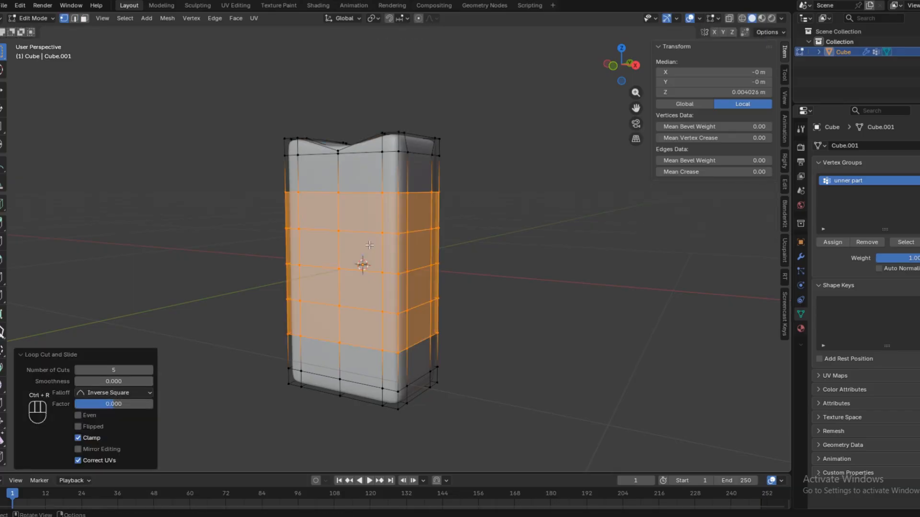
# Step: Enable proportional editing and scale the inner box's middle horizontal loop to about 0.79 along X with a proportional size of about 0.42
pyautogui.moveTo(481, 282); pyautogui.dragTo(496, 283, button='middle')
pyautogui.press('KP_1')
pyautogui.click(391, 268)
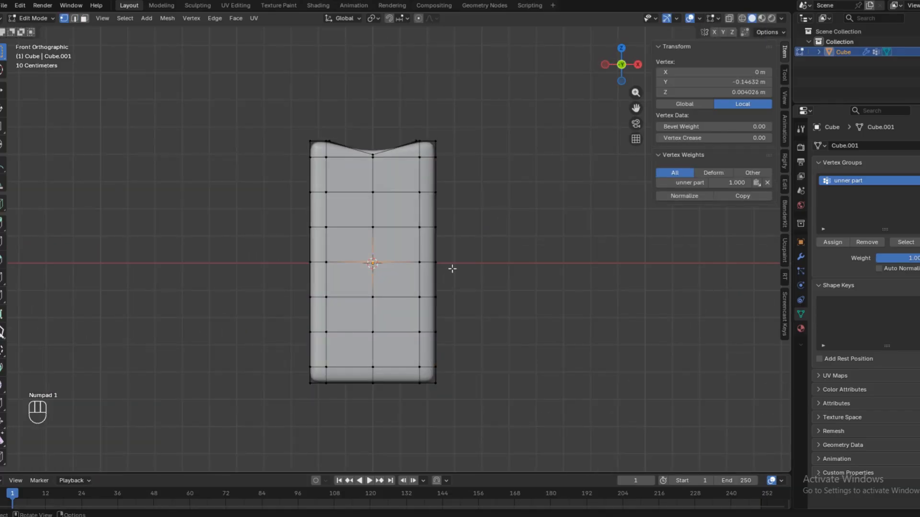
pyautogui.keyDown('alt'); pyautogui.click(411, 265); pyautogui.keyUp('alt')
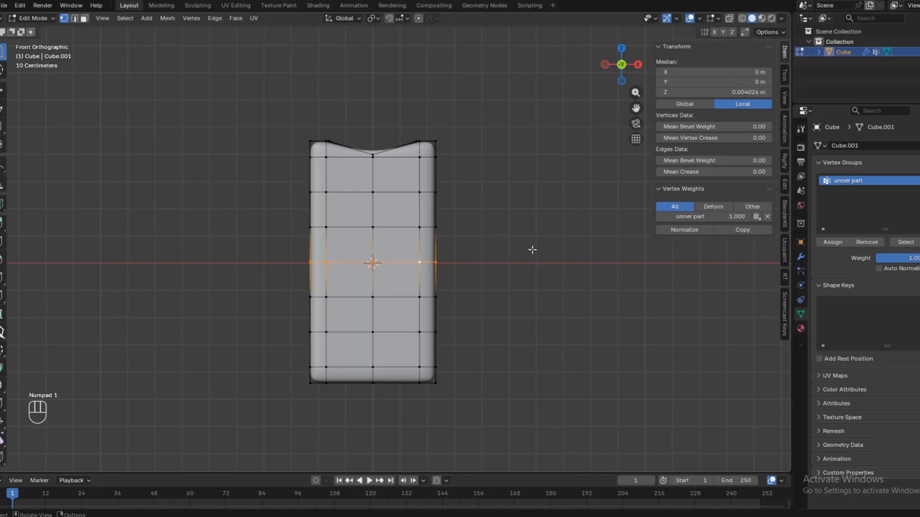
pyautogui.click(419, 18)
pyautogui.press('s')
pyautogui.press('x')
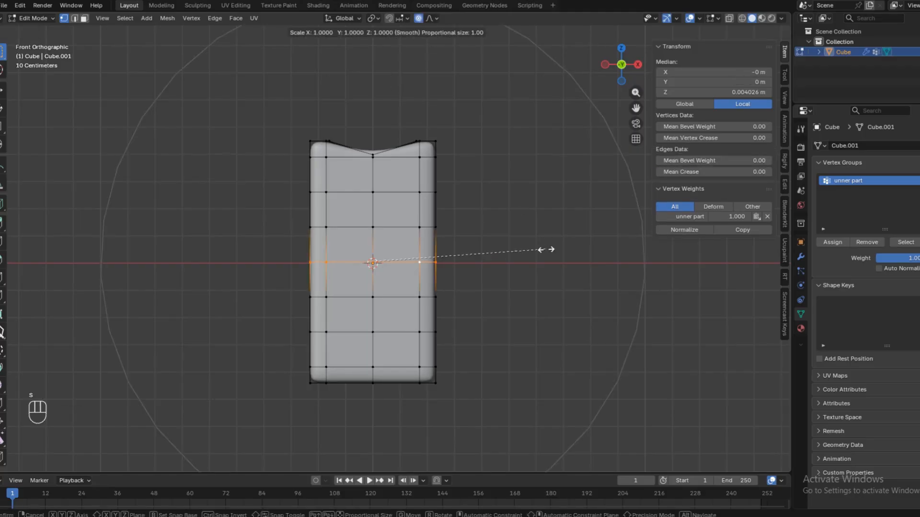
pyautogui.scroll(10, 523, 250)
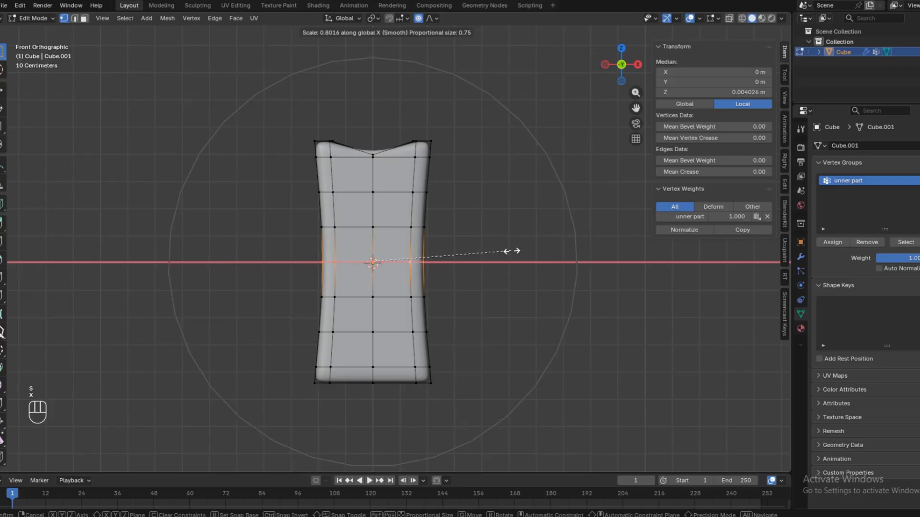
pyautogui.scroll(-1, 510, 251)
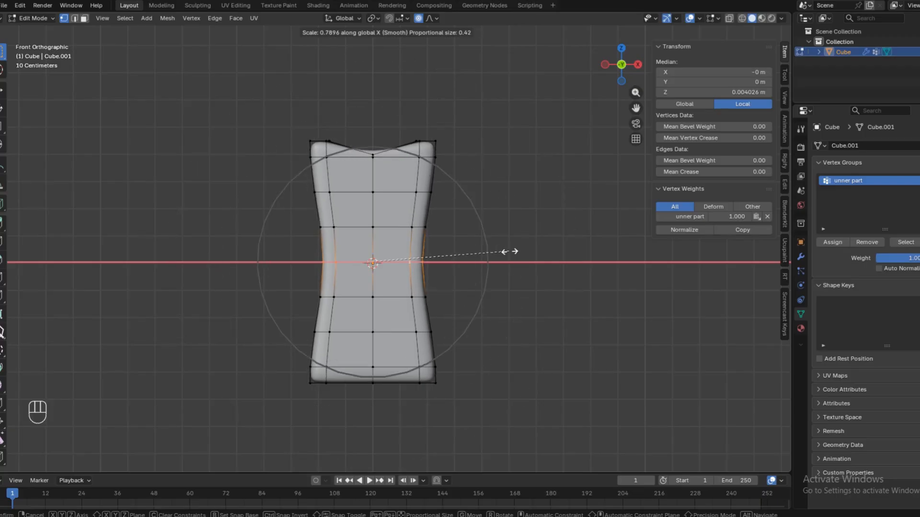
pyautogui.click(509, 252)
# Step: Raise the centre edge of the inner box's bottom about 0.06 m along Z with a proportional size of about 0.24
pyautogui.moveTo(468, 365); pyautogui.dragTo(423, 377, button='middle')
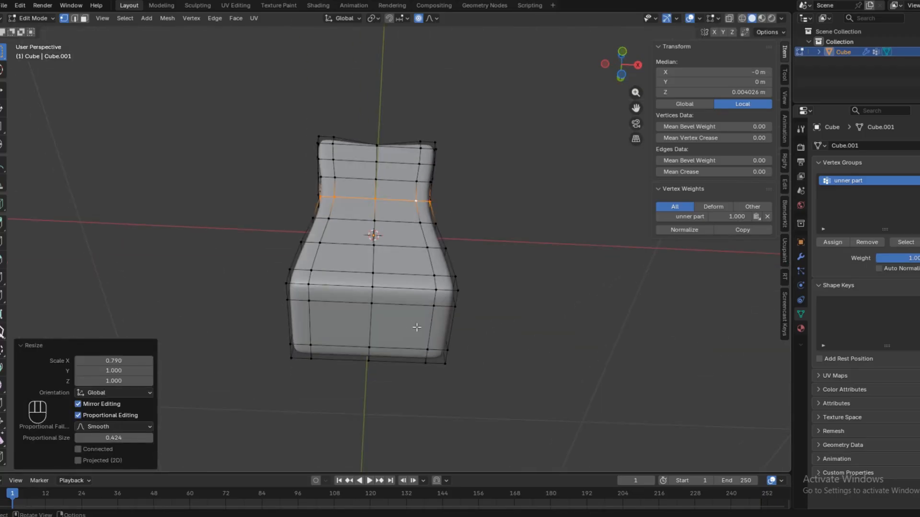
pyautogui.click(366, 327)
pyautogui.keyDown('alt'); pyautogui.click(368, 344); pyautogui.keyUp('alt')
pyautogui.press('KP_1')
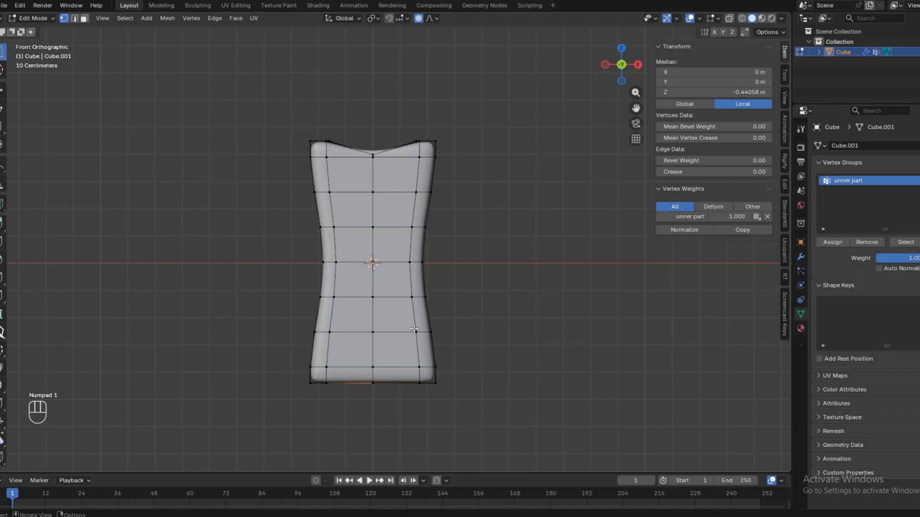
pyautogui.press('g')
pyautogui.press('z')
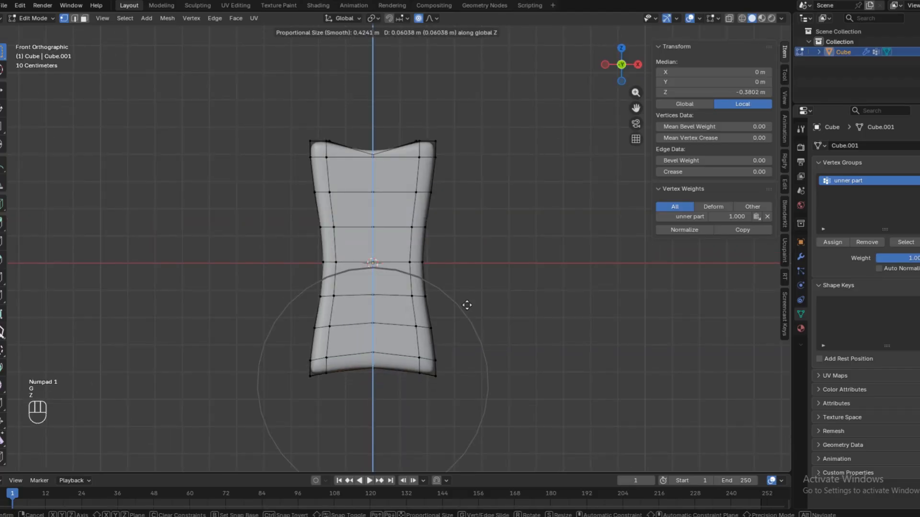
pyautogui.scroll(4, 467, 305)
pyautogui.click(467, 306)
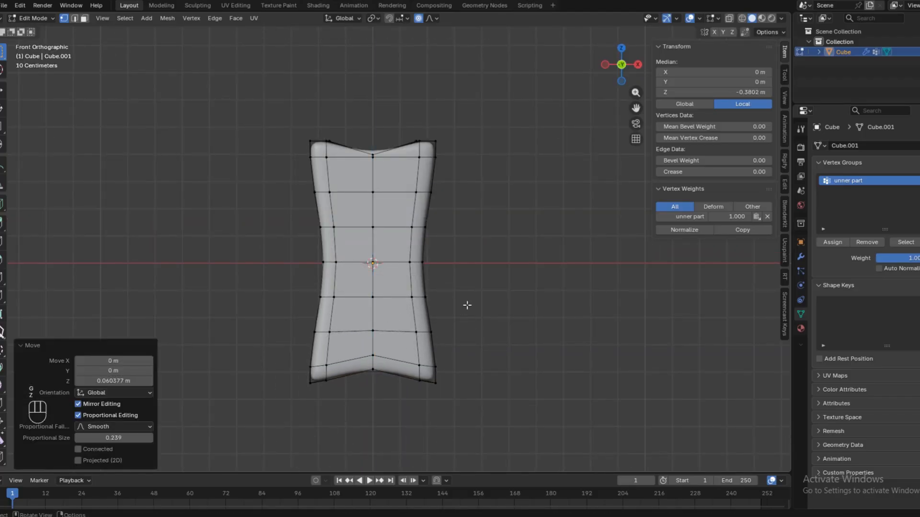
# Step: Turn on X-ray and check the inner shape against the outer box in Object Mode from the front
pyautogui.moveTo(514, 212); pyautogui.dragTo(523, 201, button='middle')
pyautogui.click(729, 18)
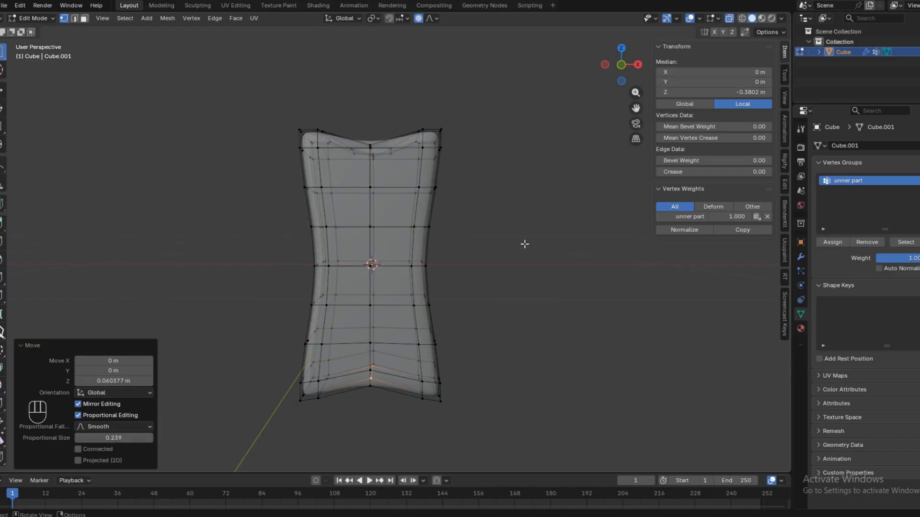
pyautogui.press('Tab')
pyautogui.press('KP_1')
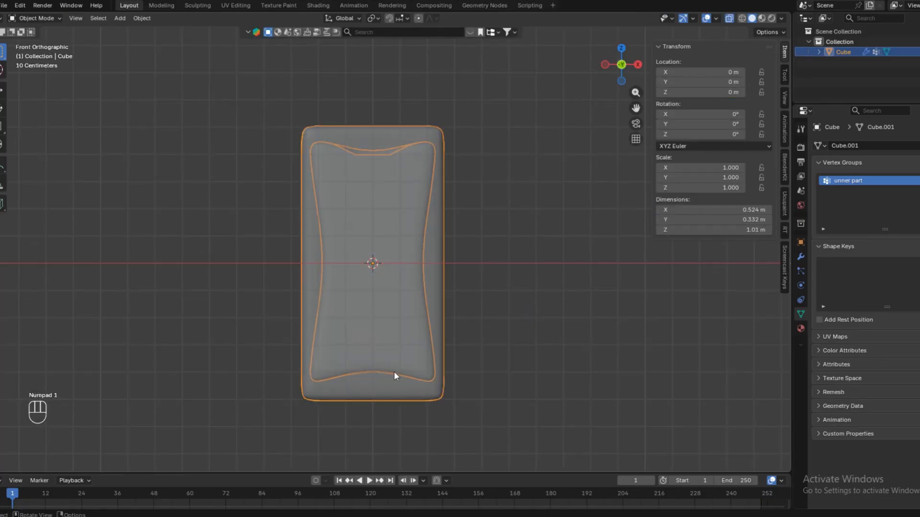
# Step: Return to Edit Mode, reveal the hidden outer box and clear the selection
pyautogui.press('Tab')
pyautogui.click(567, 353)
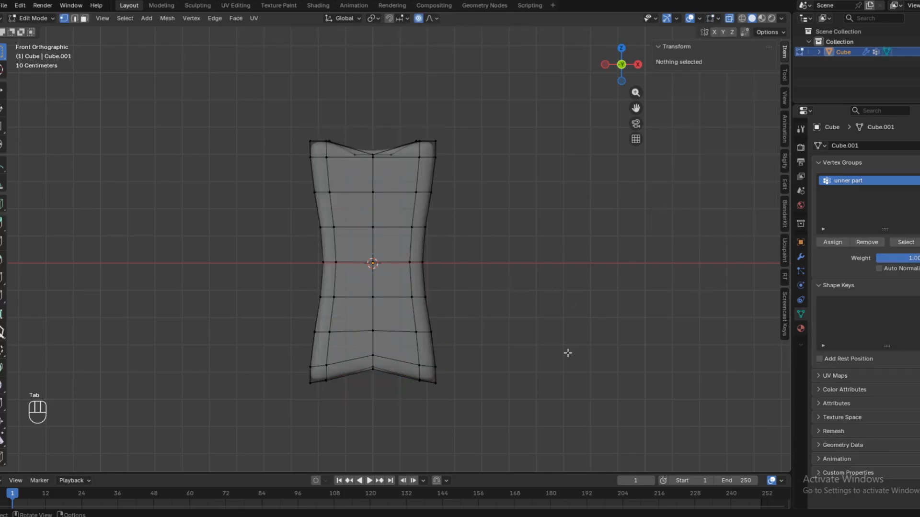
pyautogui.hotkey('alt', 'h')
pyautogui.click(557, 294)
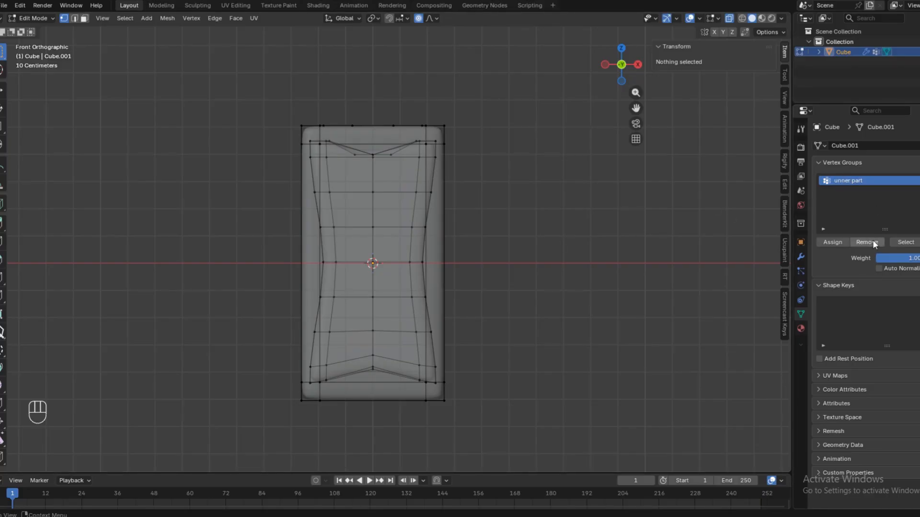
# Step: Try selecting the inner part through its vertex group and hiding it, and undo both
pyautogui.click(903, 242)
pyautogui.press('h')
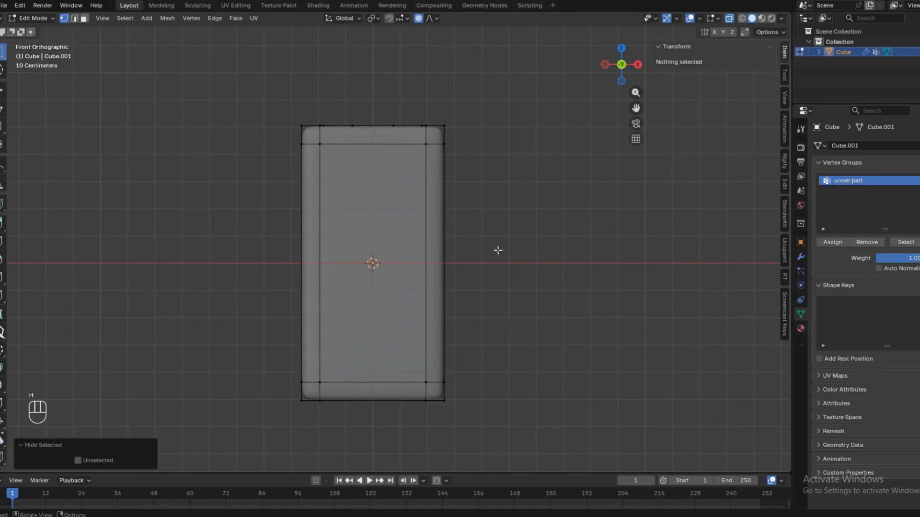
pyautogui.hotkey('ctrl', 'z')
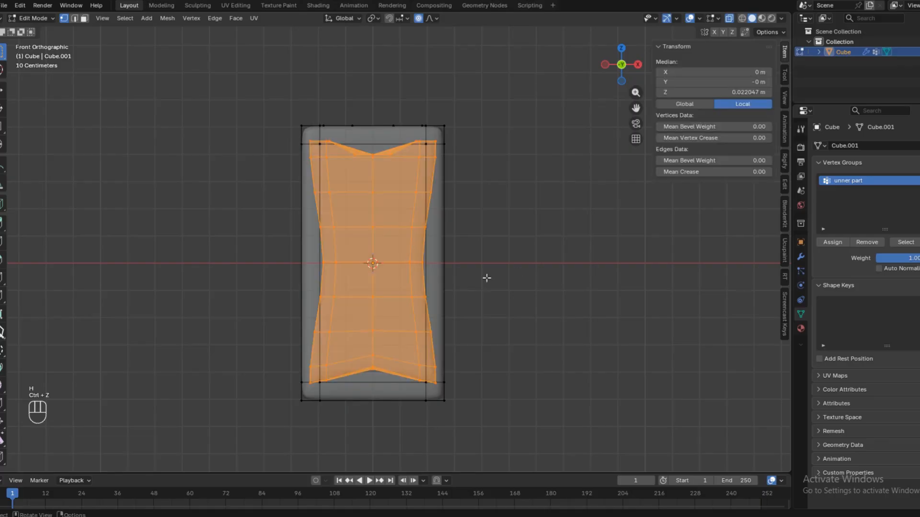
pyautogui.hotkey('ctrl', 'z')
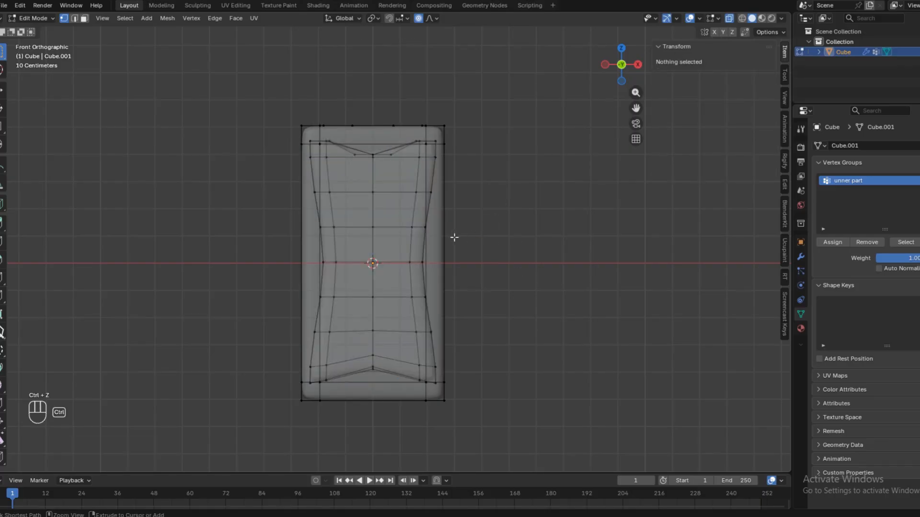
# Step: Add five evenly spaced horizontal loop cuts around the outer box without sliding them
pyautogui.hotkey('ctrl', 'r')
pyautogui.scroll(4, 446, 241)
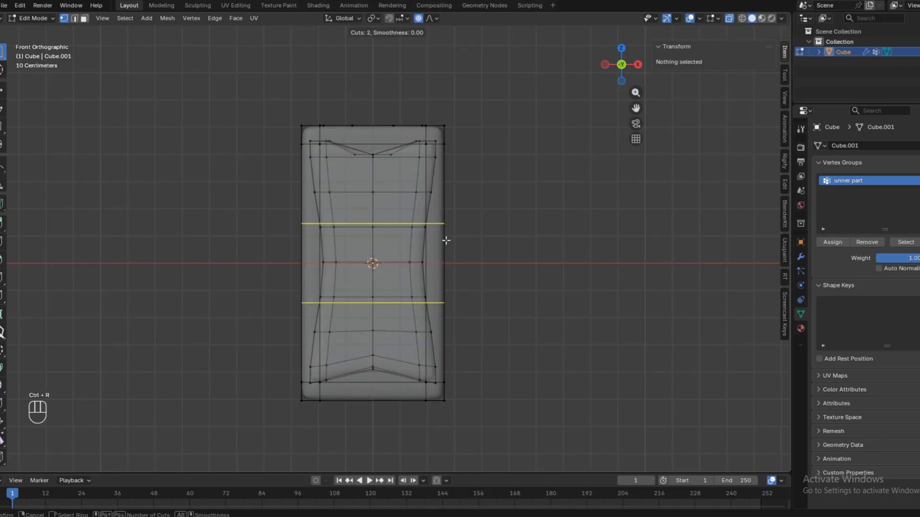
pyautogui.scroll(-1, 446, 240)
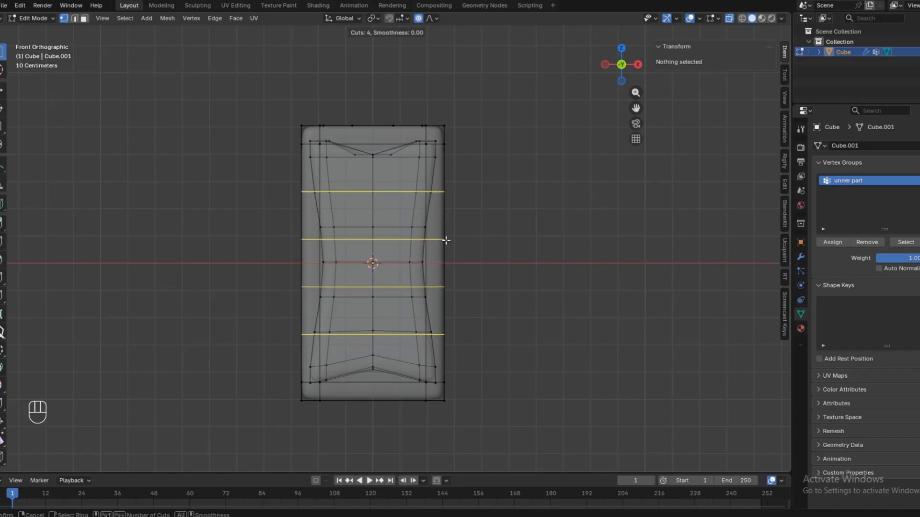
pyautogui.scroll(1, 446, 241)
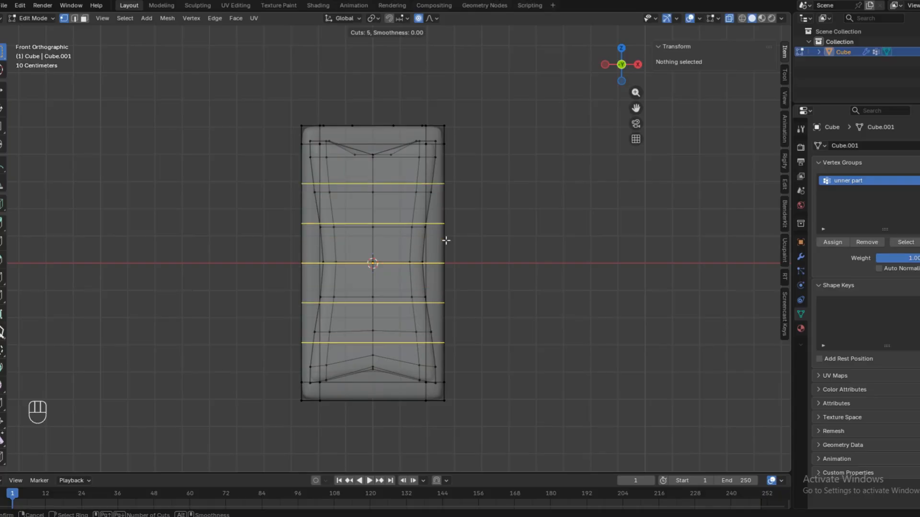
pyautogui.click(446, 240)
pyautogui.rightClick(446, 241)
# Step: Add one centred vertical loop cut around the outer box across its wide faces, and clear the selection
pyautogui.moveTo(518, 260); pyautogui.dragTo(515, 314, button='middle')
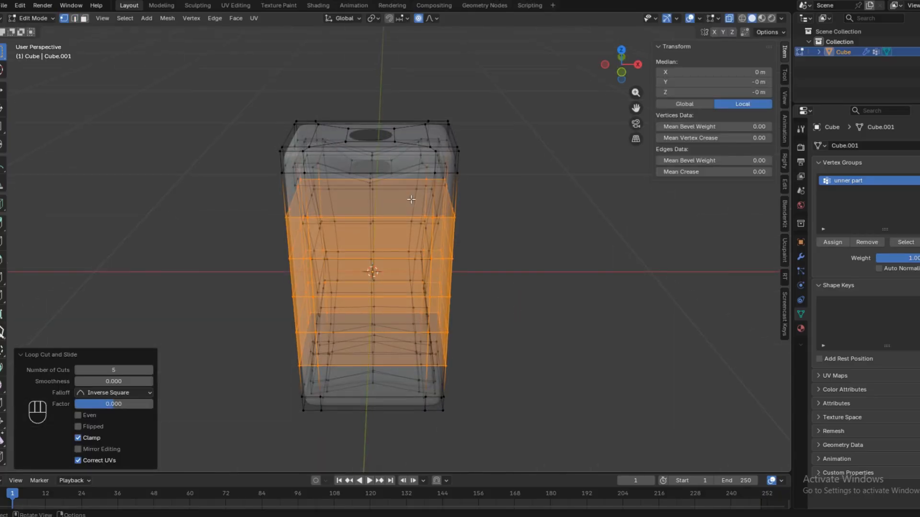
pyautogui.hotkey('ctrl', 'r')
pyautogui.click(370, 147)
pyautogui.rightClick(370, 146)
pyautogui.press('KP_1')
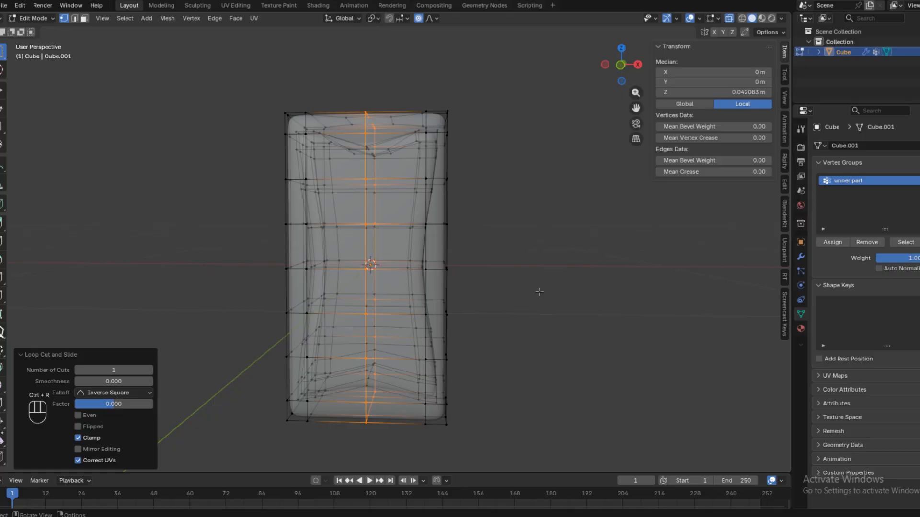
pyautogui.click(527, 353)
# Step: Add one centred vertical loop cut around the outer box across its narrow side faces
pyautogui.moveTo(528, 374); pyautogui.dragTo(559, 380, button='middle')
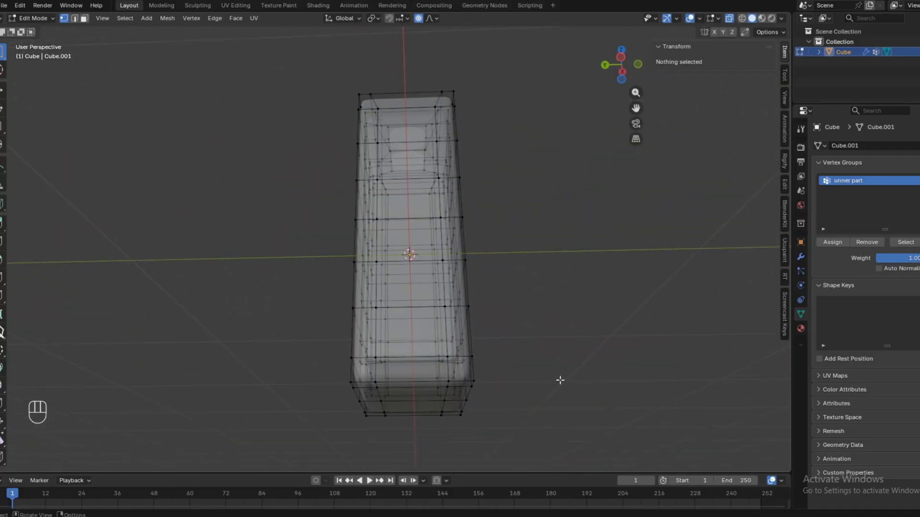
pyautogui.hotkey('ctrl', 'r')
pyautogui.click(403, 102)
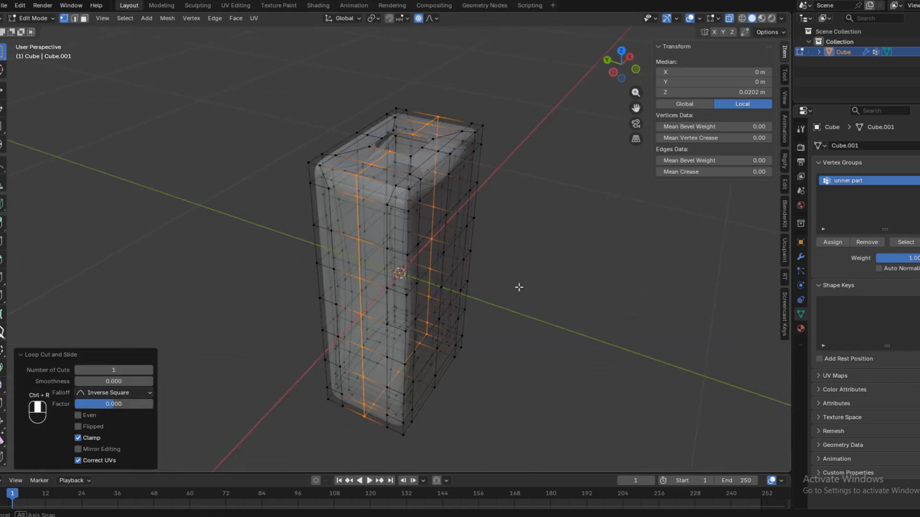
pyautogui.moveTo(404, 102); pyautogui.dragTo(478, 372, button='middle')
pyautogui.moveTo(478, 372); pyautogui.dragTo(376, 328, button='middle')
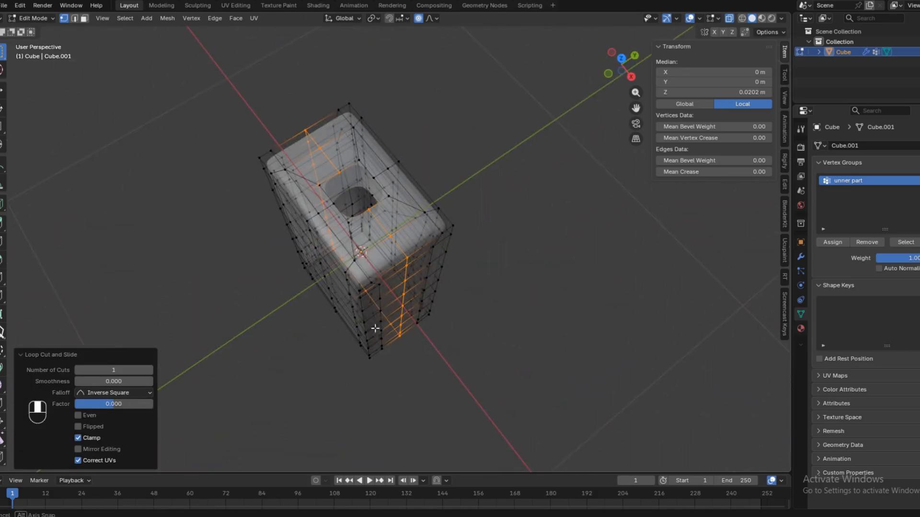
pyautogui.scroll(3, 376, 329)
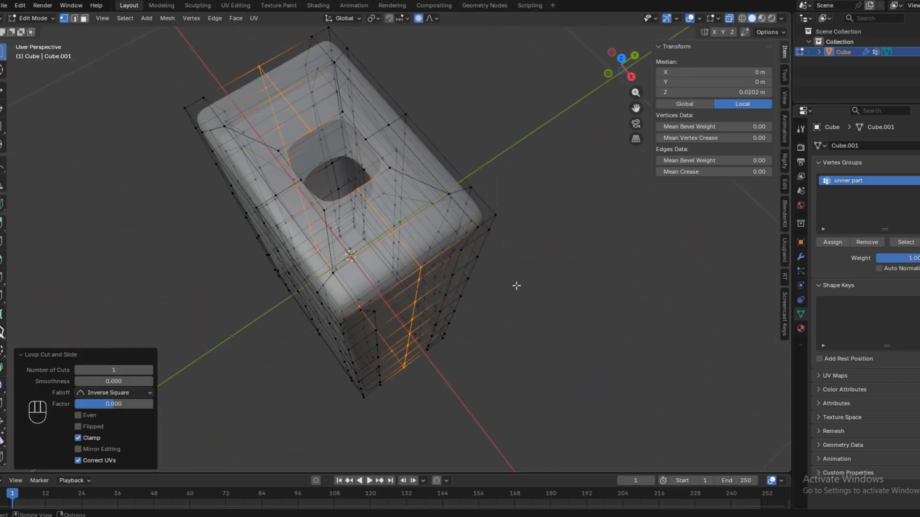
# Step: Isolate the inner part by selecting its vertex group, revealing hidden geometry, inverting the selection and hiding the outer box
pyautogui.click(906, 242)
pyautogui.moveTo(584, 284); pyautogui.dragTo(464, 251, button='middle')
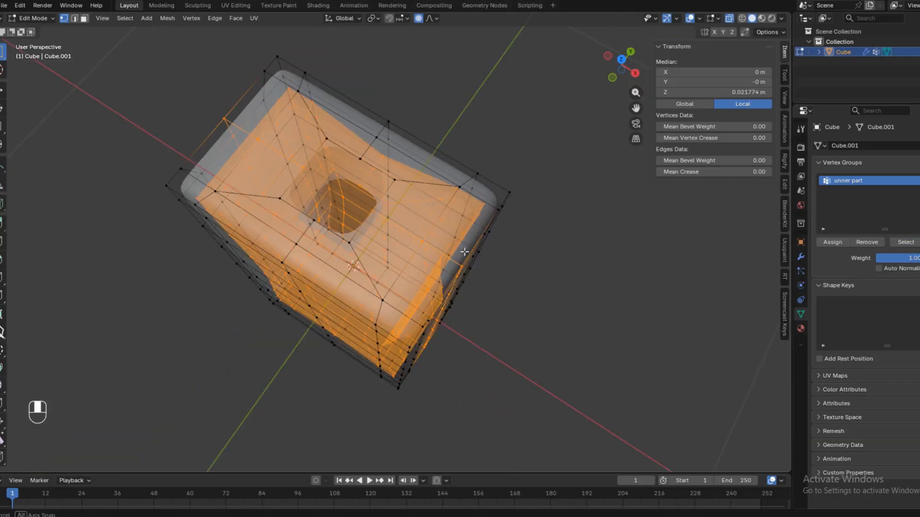
pyautogui.click(525, 226)
pyautogui.moveTo(510, 280); pyautogui.dragTo(471, 232, button='middle')
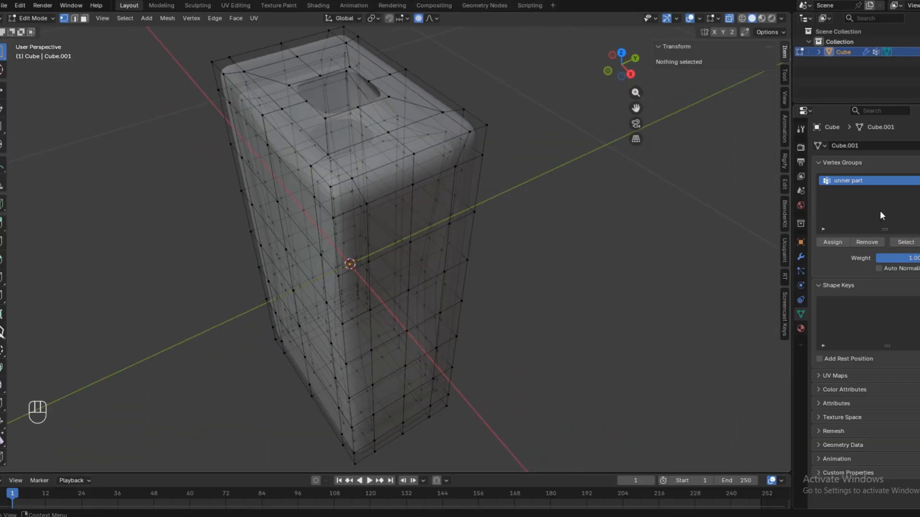
pyautogui.hotkey('alt', 'h')
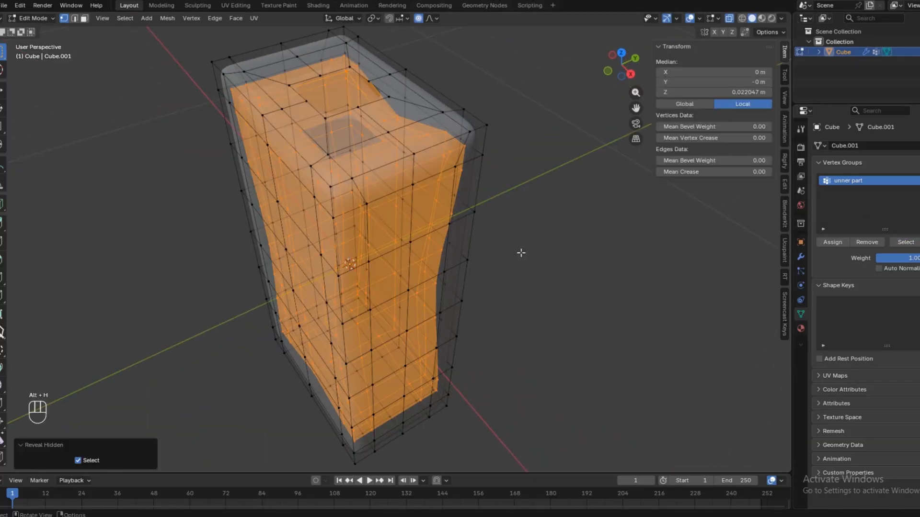
pyautogui.hotkey('ctrl', 'i')
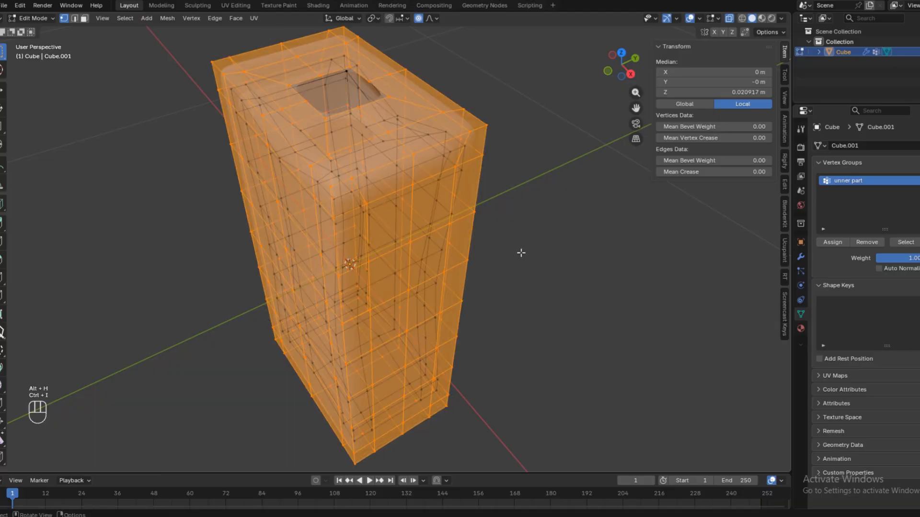
pyautogui.press('h')
pyautogui.moveTo(473, 253); pyautogui.dragTo(448, 275, button='middle')
# Step: Add one centred vertical loop cut around the inner part across its narrow side faces, without sliding it
pyautogui.hotkey('ctrl', 'r')
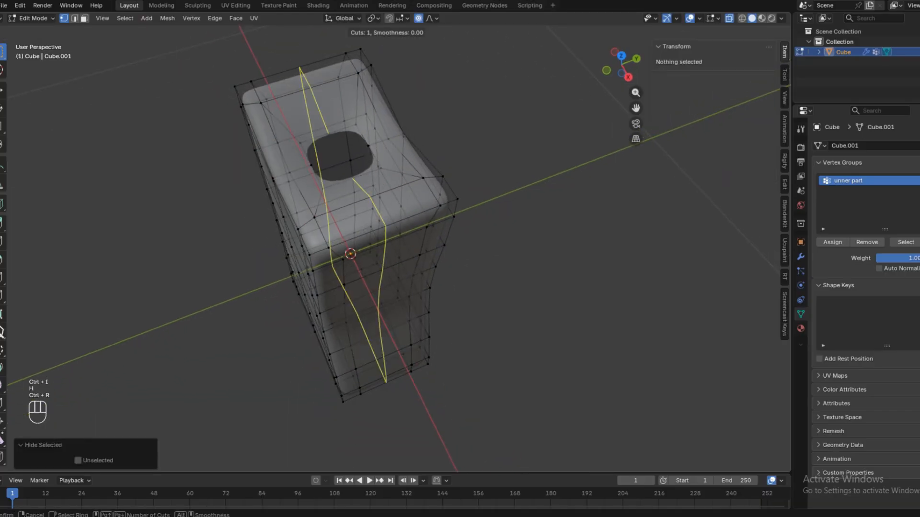
pyautogui.click(360, 181)
pyautogui.rightClick(361, 185)
pyautogui.moveTo(397, 254); pyautogui.dragTo(443, 243, button='middle')
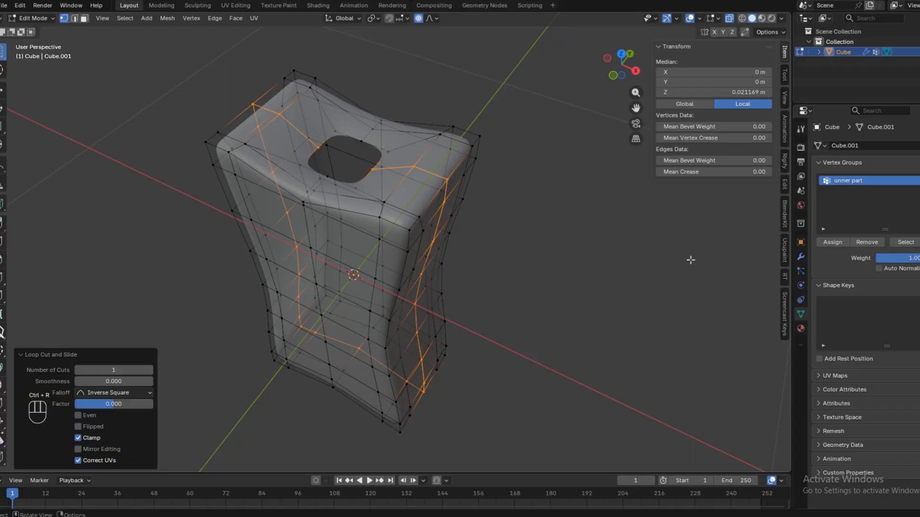
# Step: Reveal the hidden outer box, clear the selection and turn off X-ray display
pyautogui.hotkey('ctrl', 'h')
pyautogui.hotkey('alt', 'h')
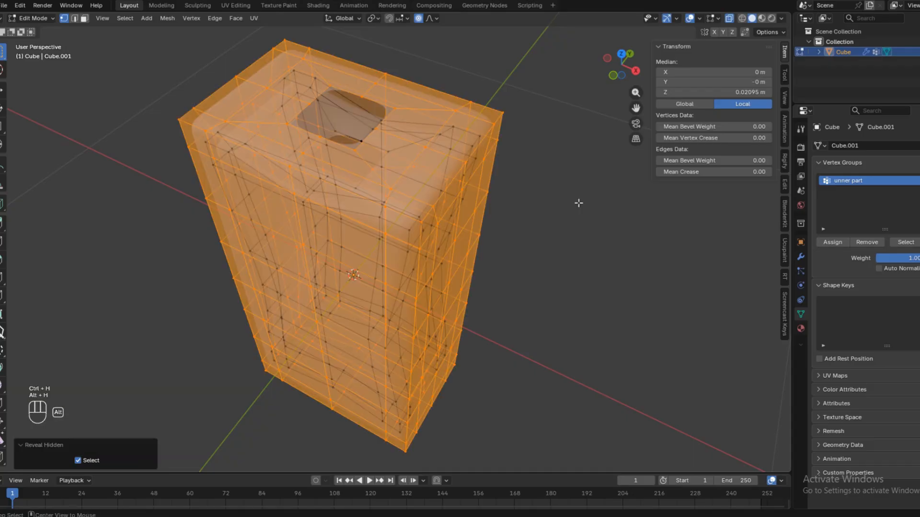
pyautogui.scroll(-1, 513, 301)
pyautogui.click(511, 302)
pyautogui.moveTo(513, 302); pyautogui.dragTo(547, 285, button='middle')
pyautogui.click(729, 18)
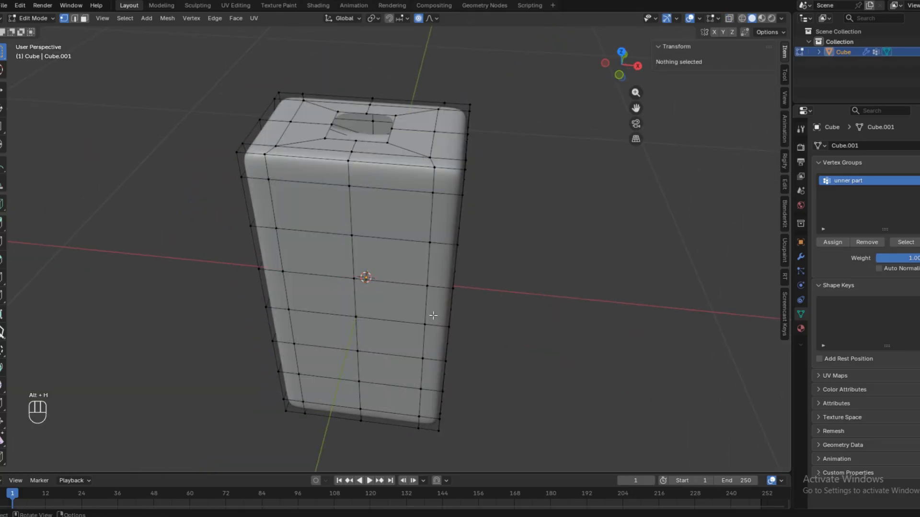
# Step: Try raising the centre vertex of the outer box's bottom face about 0.06 m along Z with proportional size 0.29
pyautogui.press('KP_1')
pyautogui.moveTo(470, 297); pyautogui.dragTo(387, 377, button='middle')
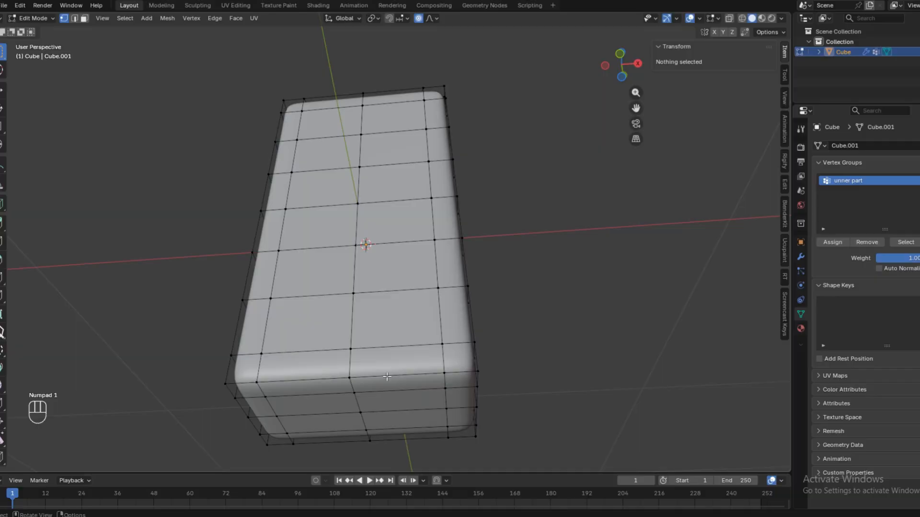
pyautogui.click(361, 414)
pyautogui.moveTo(419, 408); pyautogui.dragTo(439, 415, button='middle')
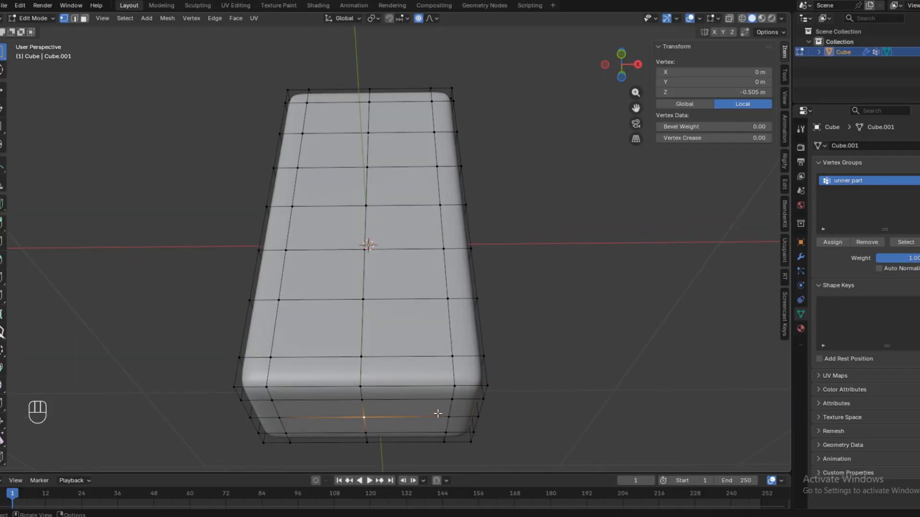
pyautogui.press('g')
pyautogui.press('z')
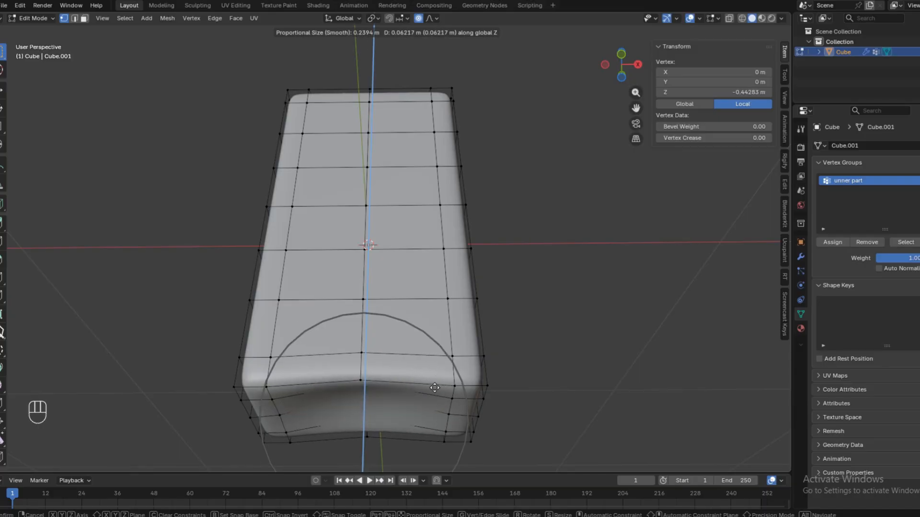
pyautogui.scroll(-2, 435, 382)
pyautogui.click(434, 389)
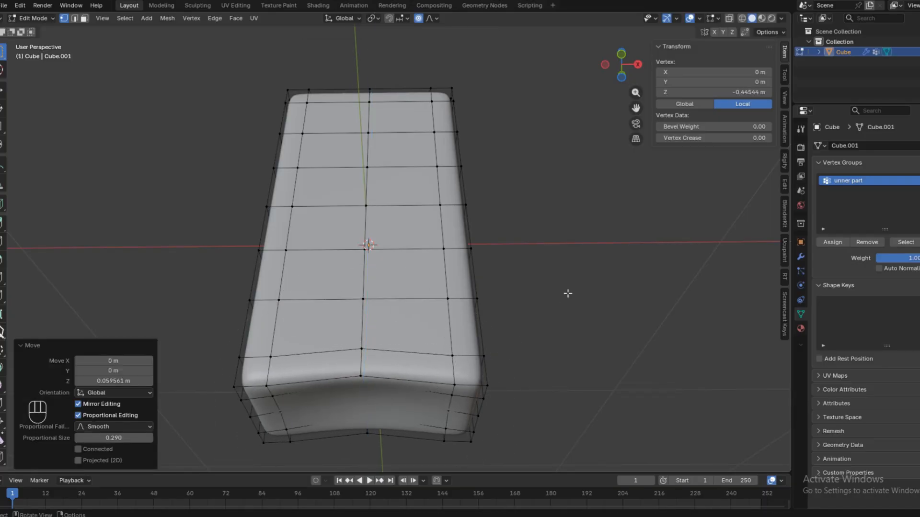
# Step: Check the arched bottom from the front with X-ray display on and undo the vertex move
pyautogui.press('KP_1')
pyautogui.click(731, 18)
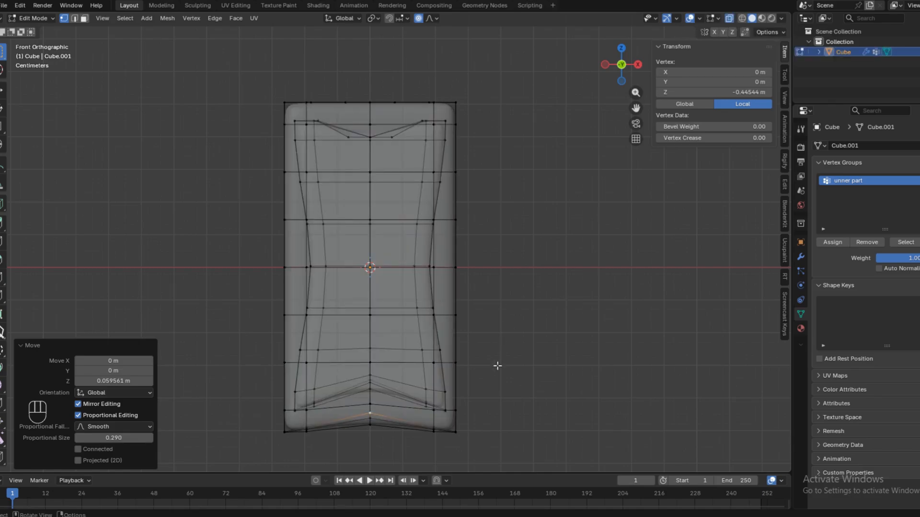
pyautogui.moveTo(279, 369); pyautogui.dragTo(311, 381, button='middle')
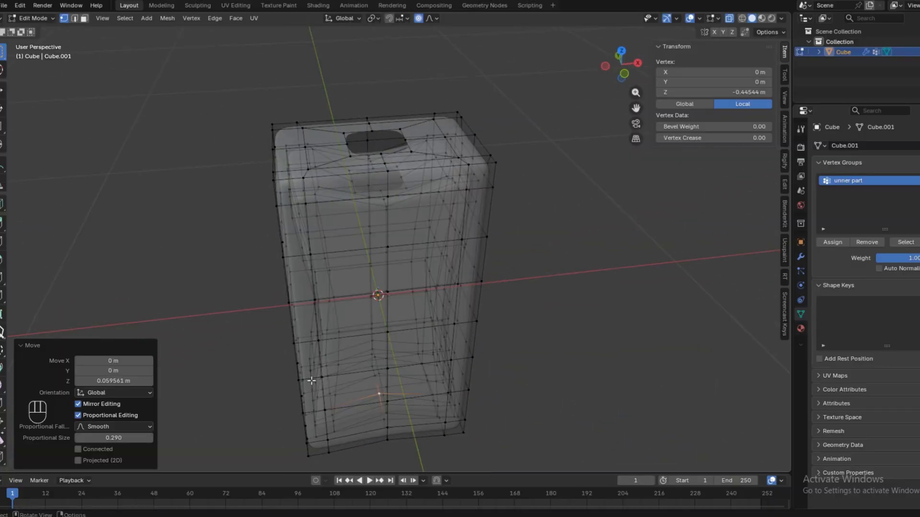
pyautogui.press('KP_1')
pyautogui.hotkey('ctrl', 'z')
# Step: Turn off proportional editing, raise the outer bottom's centre vertex about 0.07 m along Z, and check it in Object Mode
pyautogui.keyDown('shift'); pyautogui.moveTo(400, 349); pyautogui.dragTo(378, 120, button='middle'); pyautogui.keyUp('shift')
pyautogui.moveTo(367, 251); pyautogui.dragTo(413, 43, button='middle')
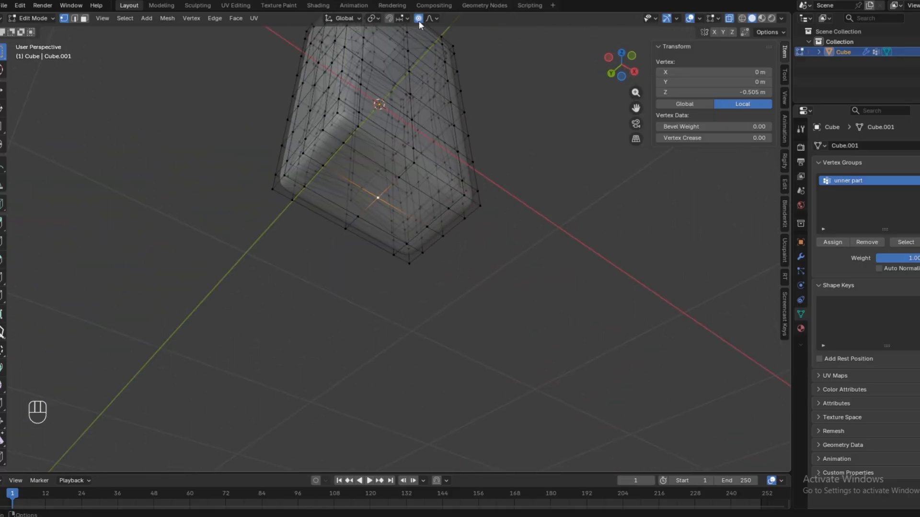
pyautogui.click(419, 19)
pyautogui.press('KP_1')
pyautogui.press('g')
pyautogui.press('z')
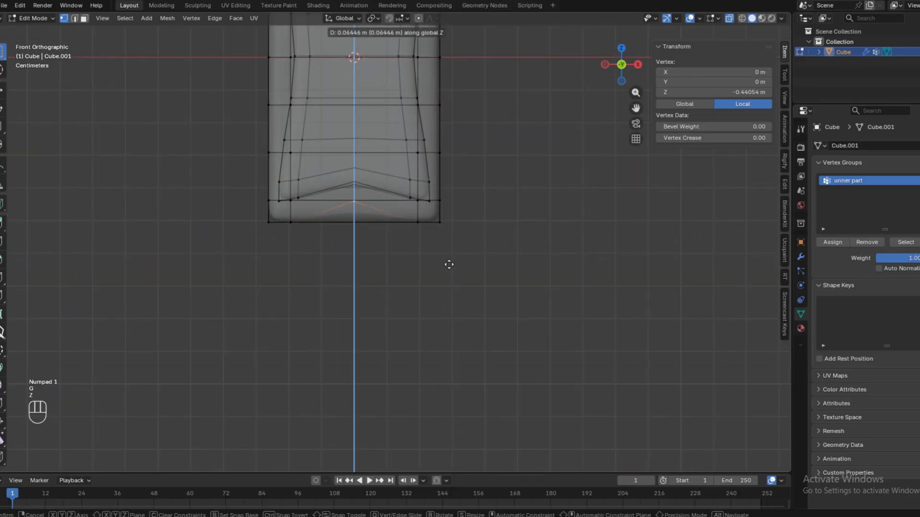
pyautogui.click(451, 262)
pyautogui.press('Tab')
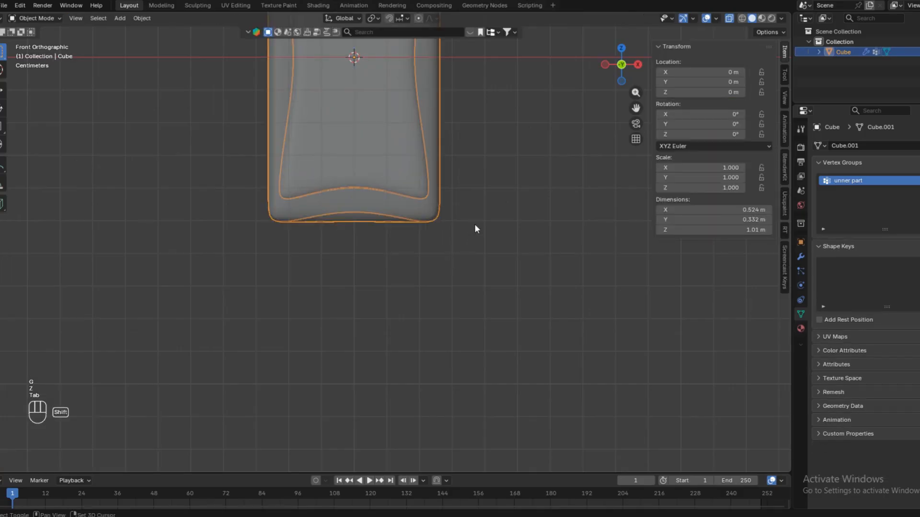
pyautogui.keyDown('shift'); pyautogui.click(463, 134); pyautogui.keyUp('shift')
pyautogui.keyDown('shift'); pyautogui.moveTo(463, 134); pyautogui.dragTo(464, 277, button='middle'); pyautogui.keyUp('shift')
pyautogui.click(426, 254)
pyautogui.press('Tab')
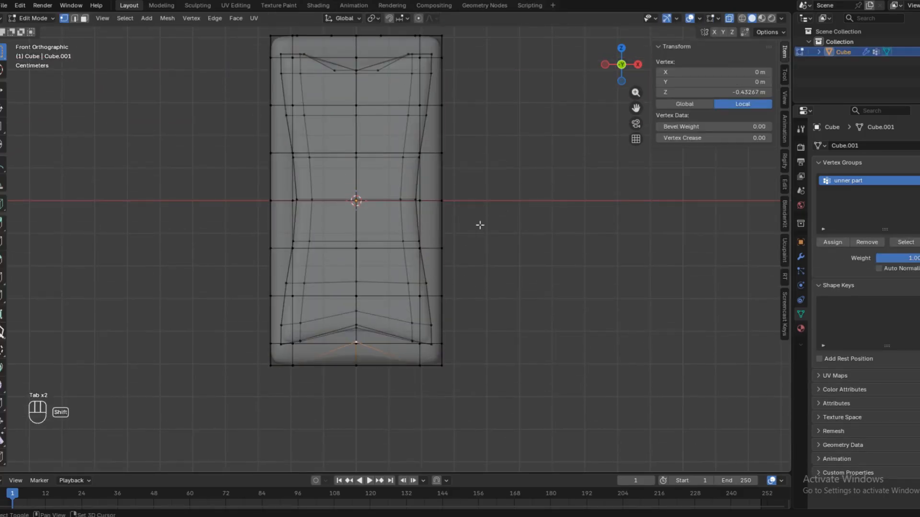
# Step: Select the inner part's vertex group, scale it uniformly to about 1.07, then by about 1.018, checking each in Object Mode
pyautogui.keyDown('shift'); pyautogui.moveTo(481, 224); pyautogui.dragTo(491, 272, button='middle'); pyautogui.keyUp('shift')
pyautogui.click(905, 242)
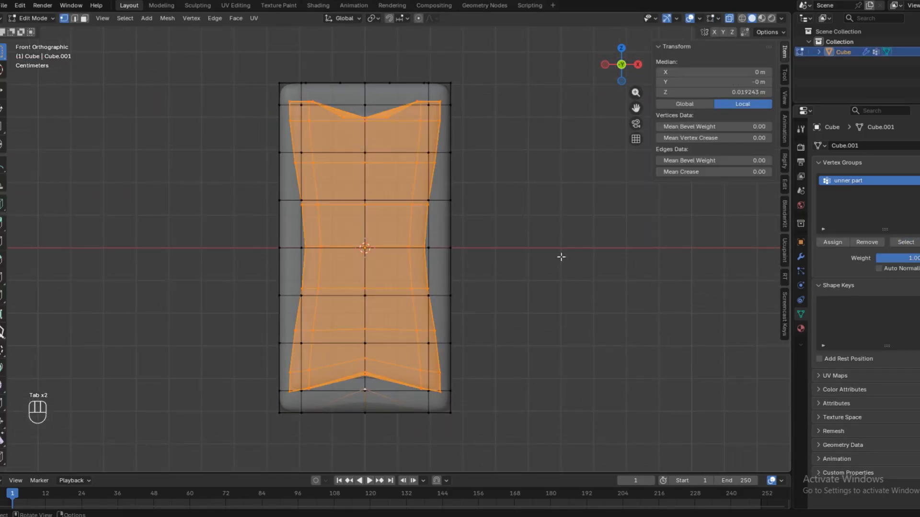
pyautogui.press('s')
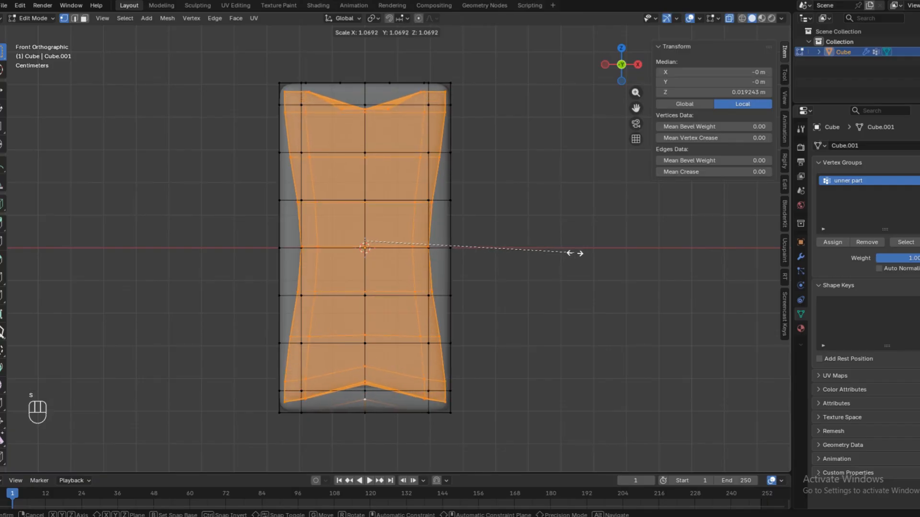
pyautogui.click(575, 253)
pyautogui.press('Tab')
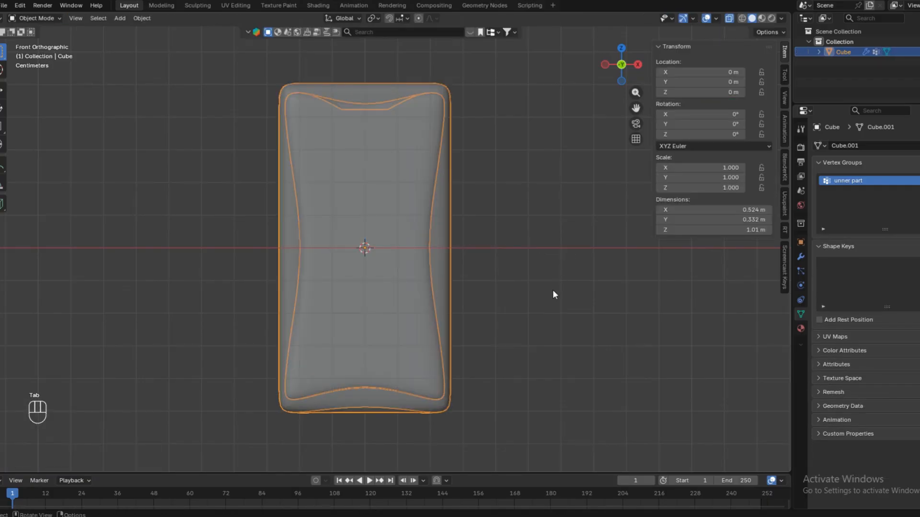
pyautogui.press('Tab')
pyautogui.press('s')
pyautogui.click(565, 230)
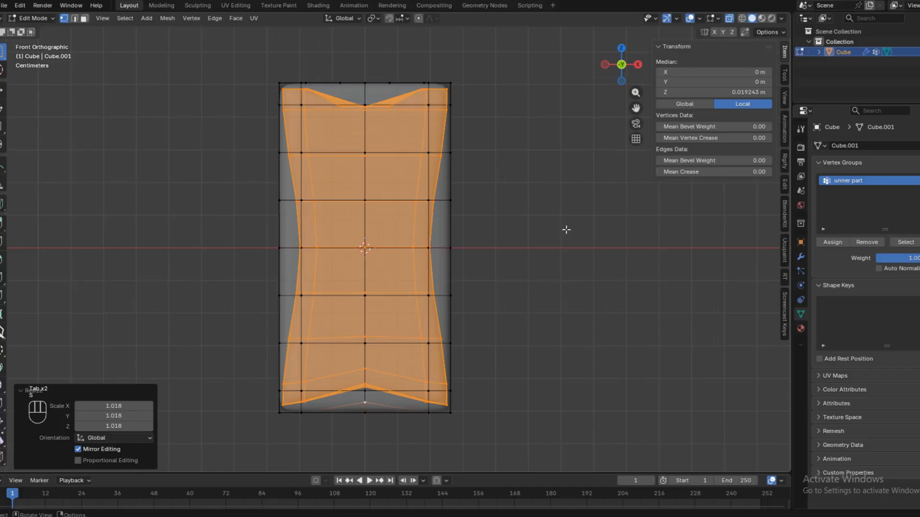
pyautogui.press('Tab')
pyautogui.click(429, 251)
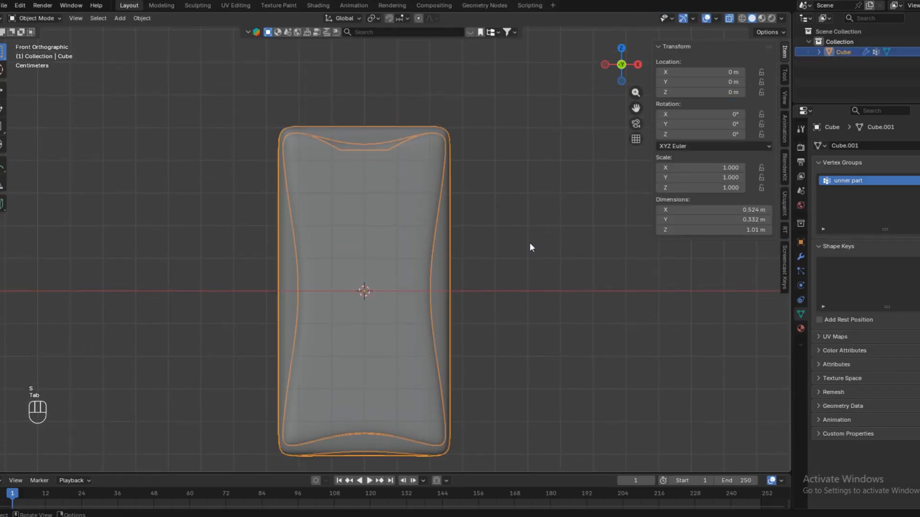
# Step: Scale the inner part uniformly by about 1.01 to fit the outer box's corners, and clear the selection
pyautogui.press('Tab')
pyautogui.click(800, 257)
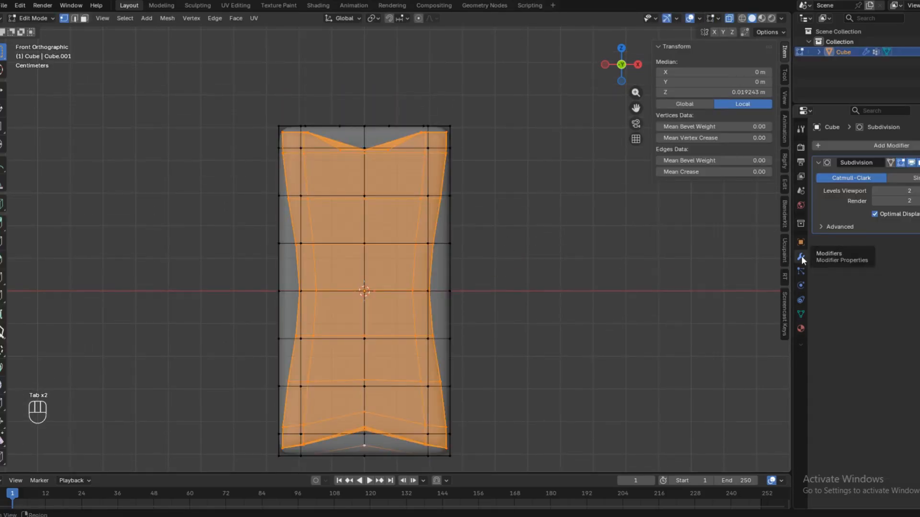
pyautogui.scroll(5, 555, 77)
pyautogui.keyDown('shift'); pyautogui.moveTo(556, 78); pyautogui.dragTo(424, 319, button='middle'); pyautogui.keyUp('shift')
pyautogui.scroll(4, 473, 295)
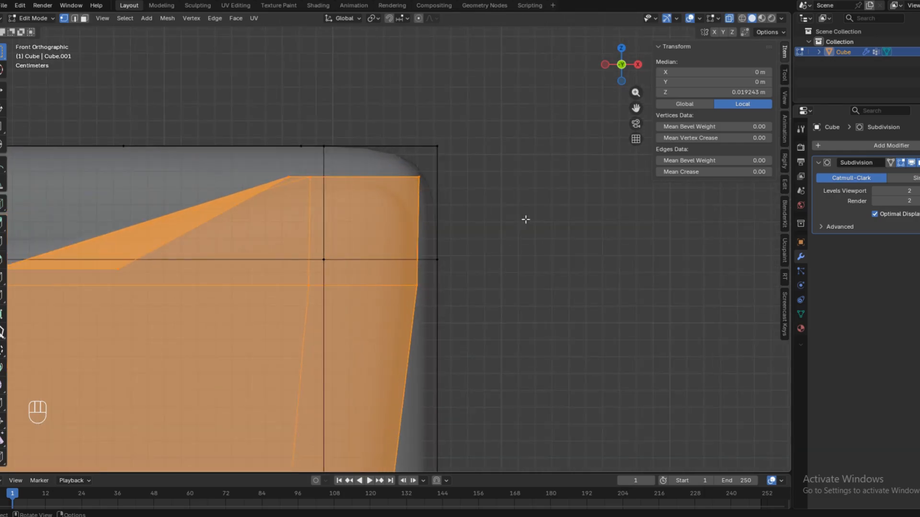
pyautogui.scroll(3, 526, 220)
pyautogui.press('s')
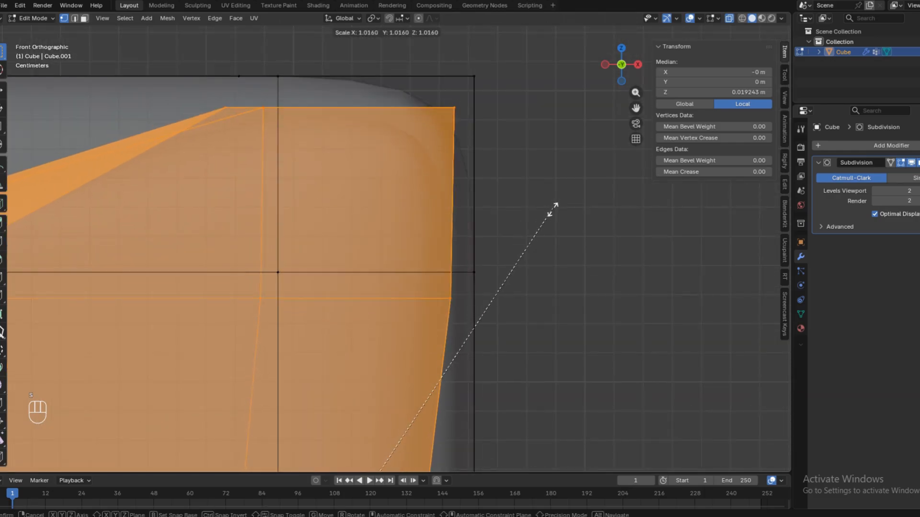
pyautogui.click(549, 212)
pyautogui.scroll(-4, 552, 212)
pyautogui.scroll(-5, 552, 212)
pyautogui.keyDown('shift'); pyautogui.moveTo(546, 247); pyautogui.dragTo(544, 96, button='middle'); pyautogui.keyUp('shift')
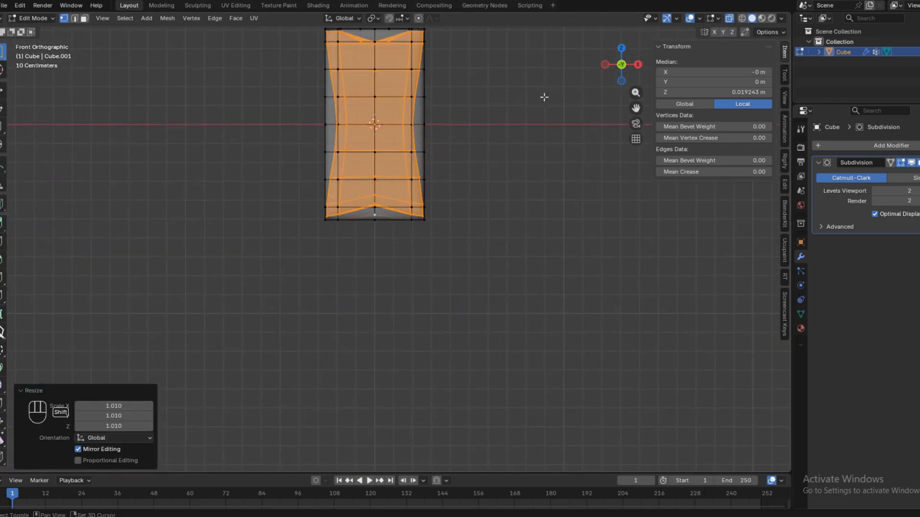
pyautogui.scroll(3, 540, 157)
pyautogui.keyDown('shift'); pyautogui.moveTo(540, 156); pyautogui.dragTo(500, 279, button='middle'); pyautogui.keyUp('shift')
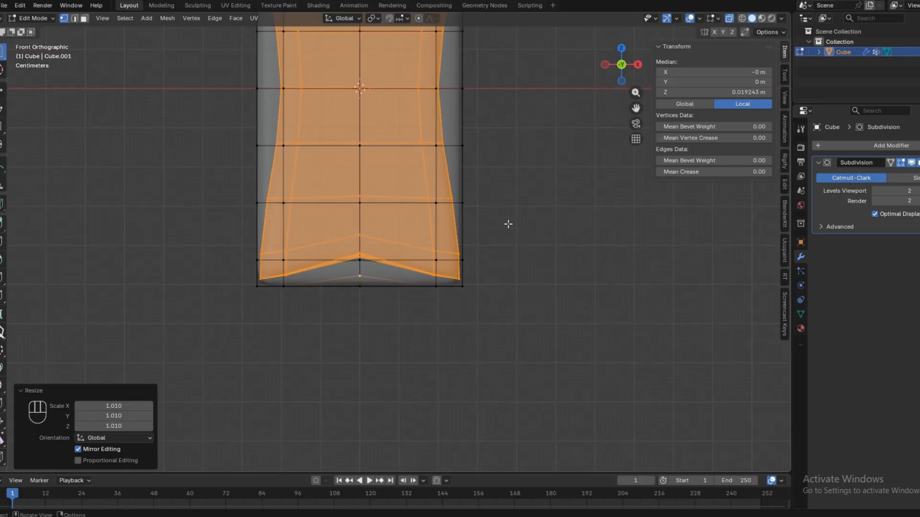
pyautogui.press('KP_Decimal')
pyautogui.click(512, 347)
pyautogui.keyDown('shift'); pyautogui.moveTo(514, 338); pyautogui.dragTo(517, 268, button='middle'); pyautogui.keyUp('shift')
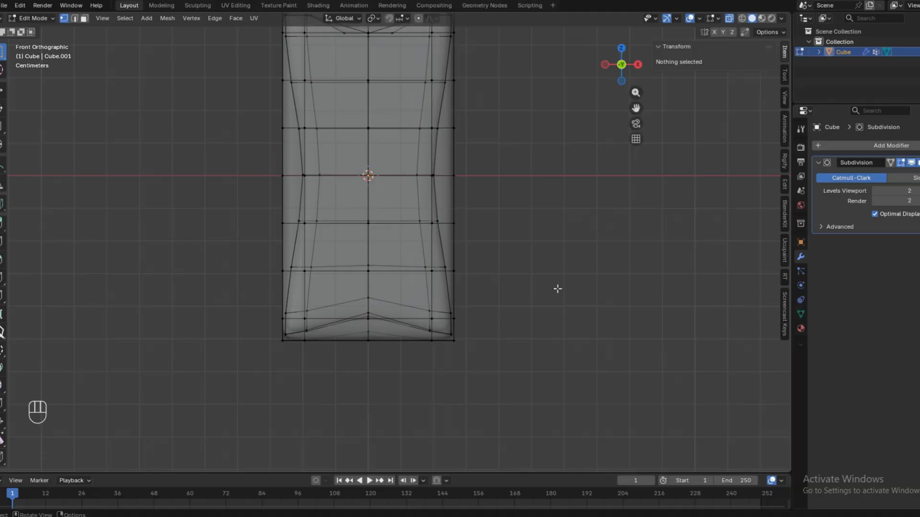
# Step: Select the inner part through its vertex group, invert the selection and hide the outer box
pyautogui.click(801, 314)
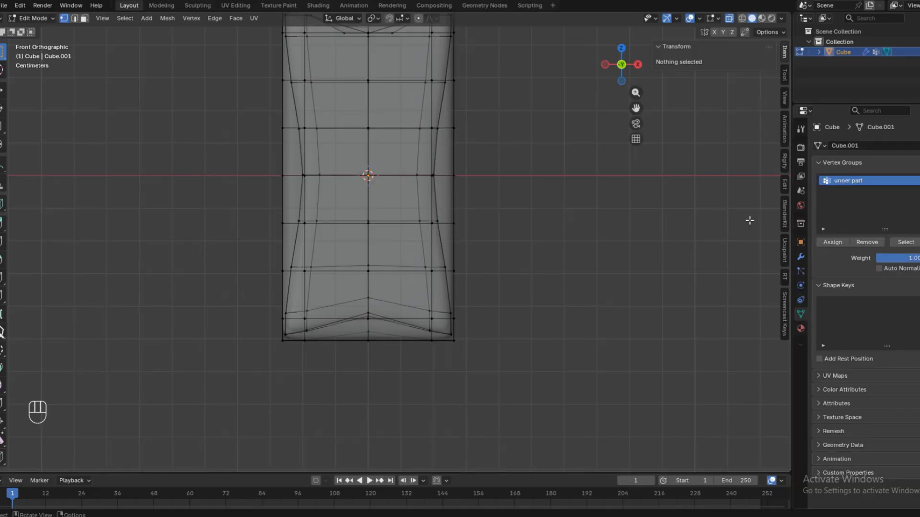
pyautogui.click(918, 243)
pyautogui.hotkey('ctrl', 'i')
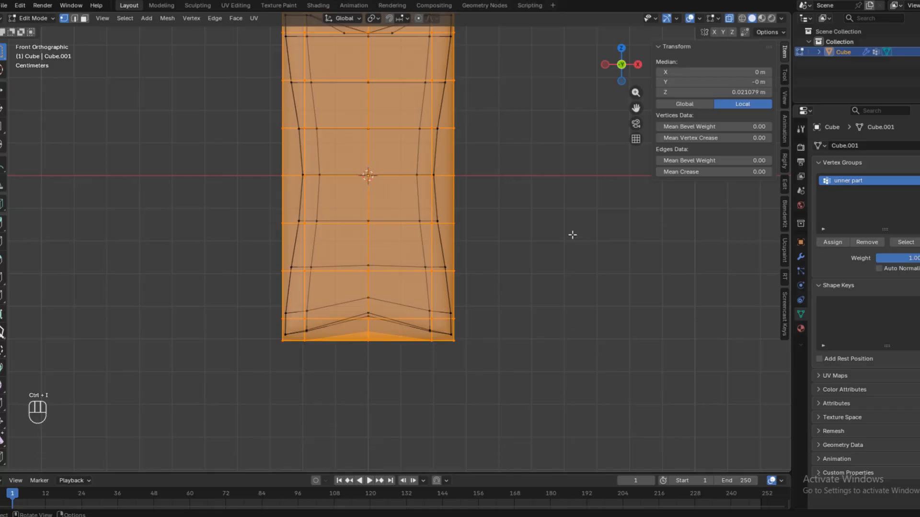
pyautogui.press('h')
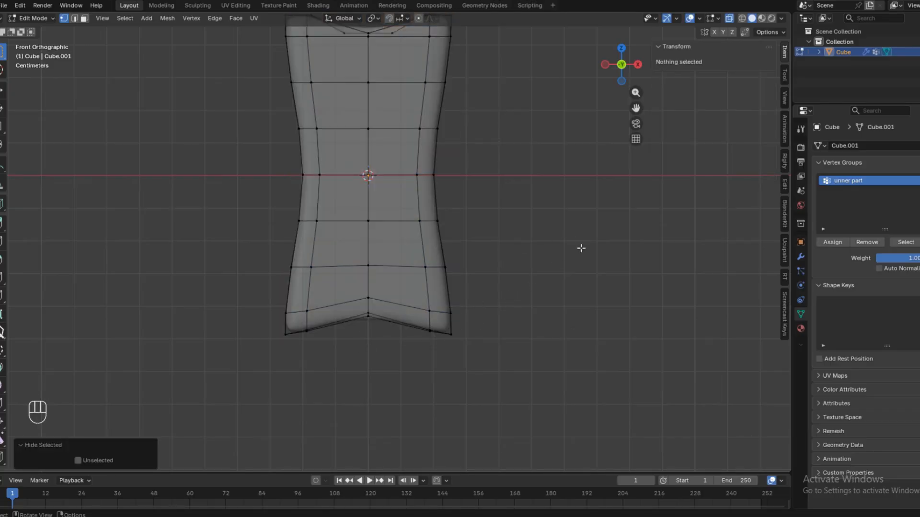
pyautogui.moveTo(519, 282); pyautogui.dragTo(183, 387)
pyautogui.press('z')
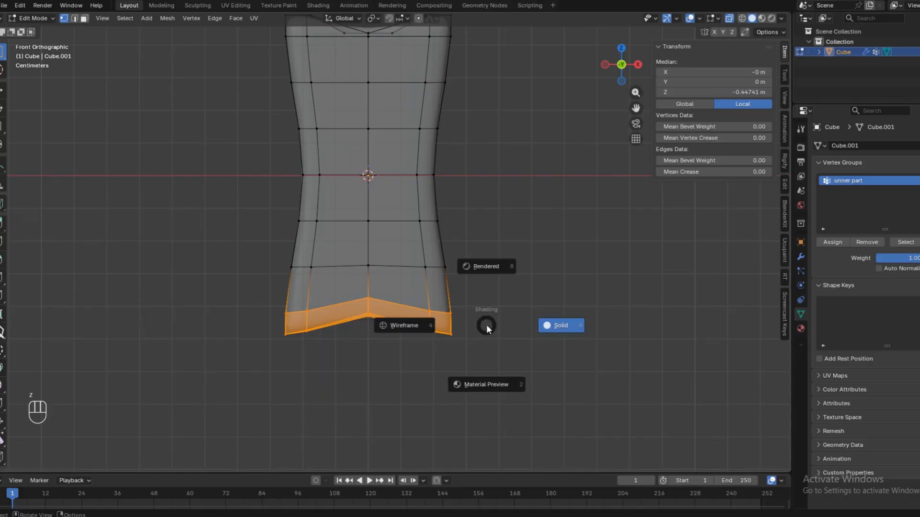
pyautogui.moveTo(513, 300); pyautogui.dragTo(547, 234, button='middle')
pyautogui.press('KP_1')
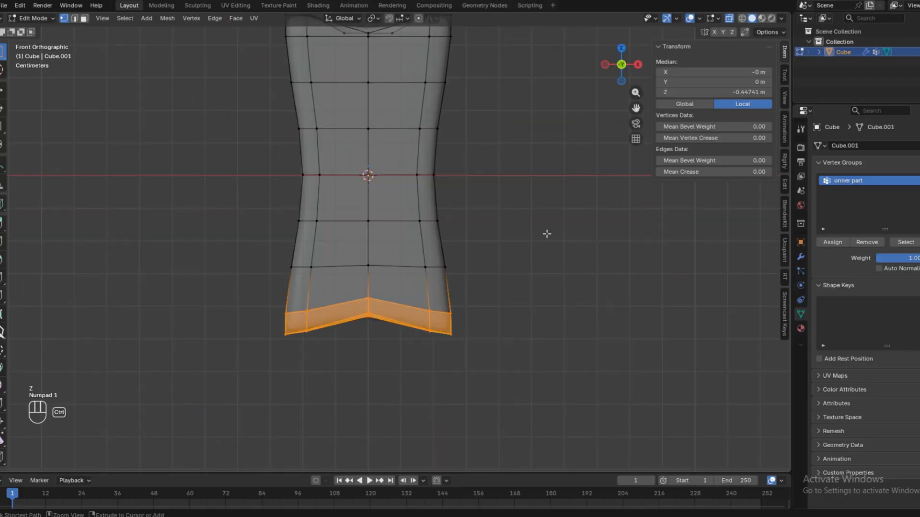
pyautogui.hotkey('ctrl', 'i')
pyautogui.hotkey('ctrl', 'z')
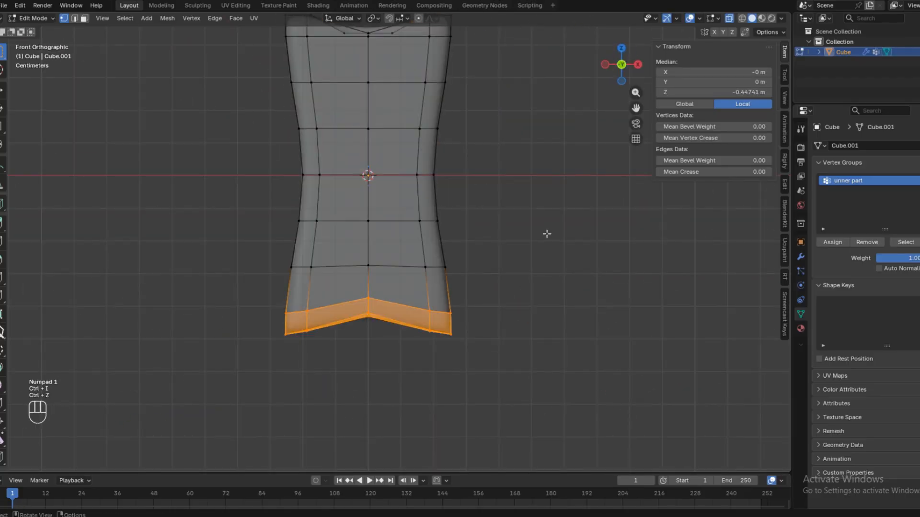
# Step: Reveal the outer box, select it by inverting the inner group's selection, and assign it to a new vertex group named "outer part"
pyautogui.hotkey('alt', 'h')
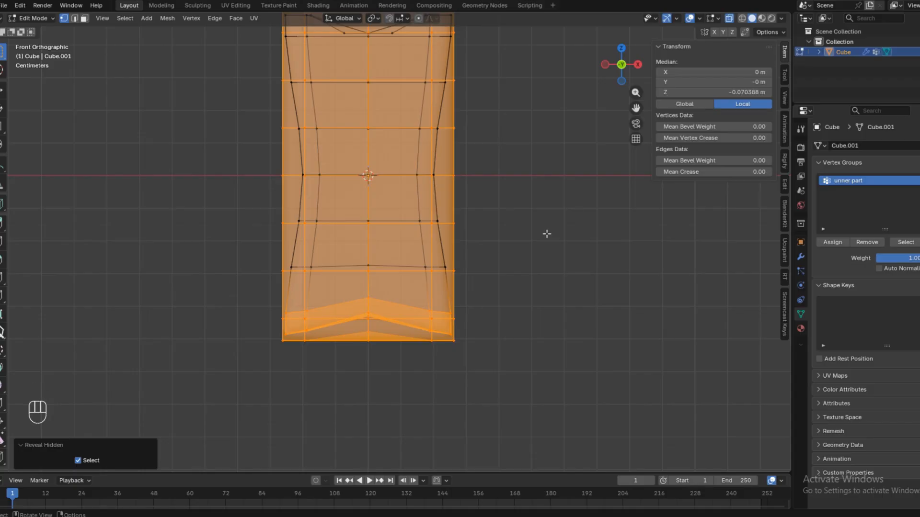
pyautogui.click(547, 234)
pyautogui.click(901, 244)
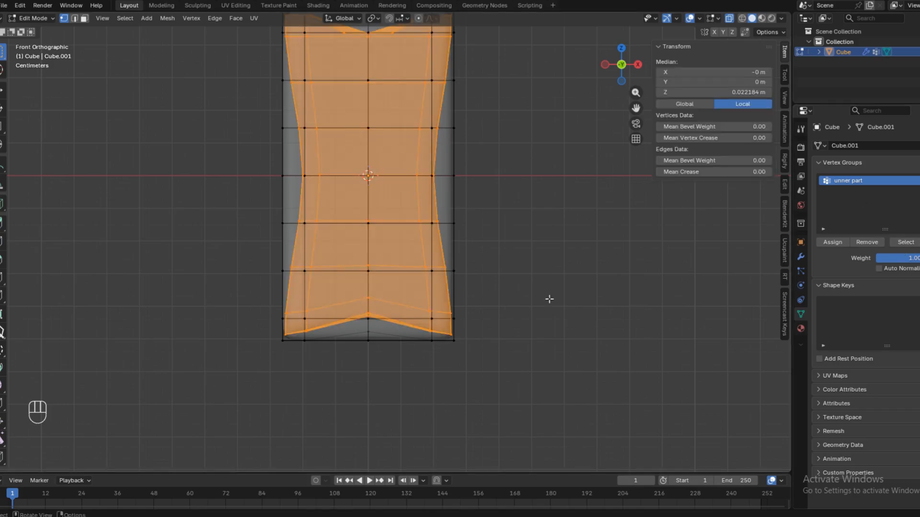
pyautogui.hotkey('ctrl', 'i')
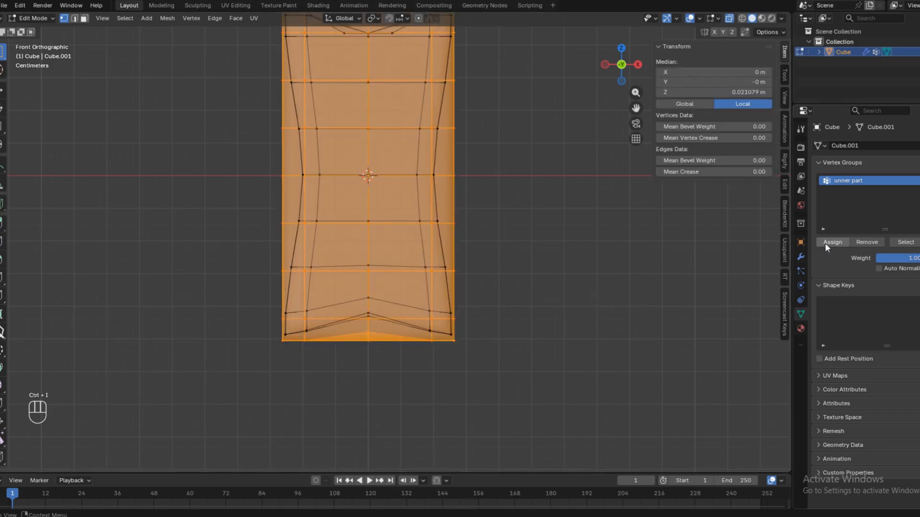
pyautogui.click(919, 180)
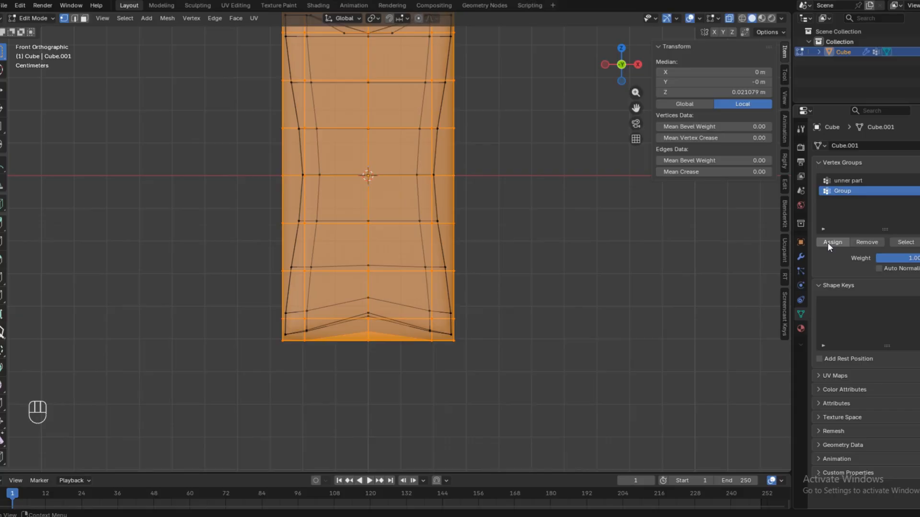
pyautogui.doubleClick(846, 191)
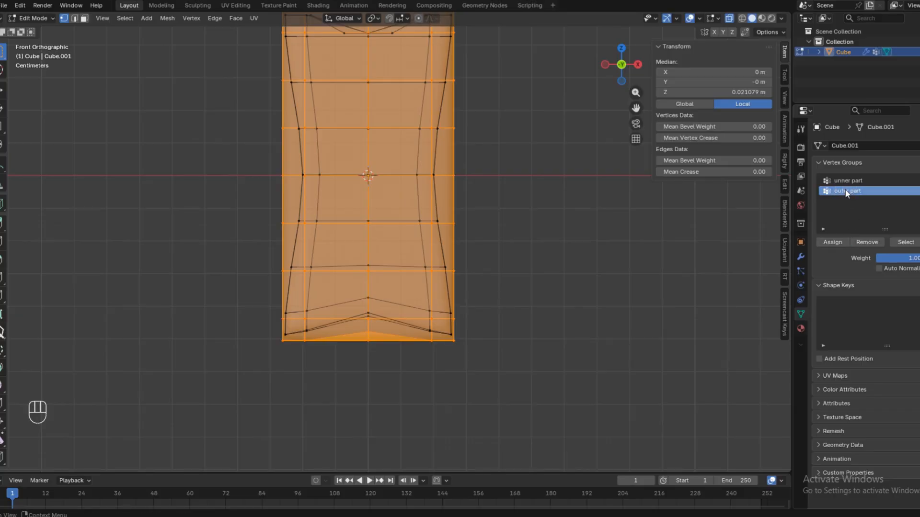
# Step: Rename the first vertex group to "inner part"
pyautogui.click(850, 178)
pyautogui.doubleClick(842, 180)
pyautogui.press('BackSpace')
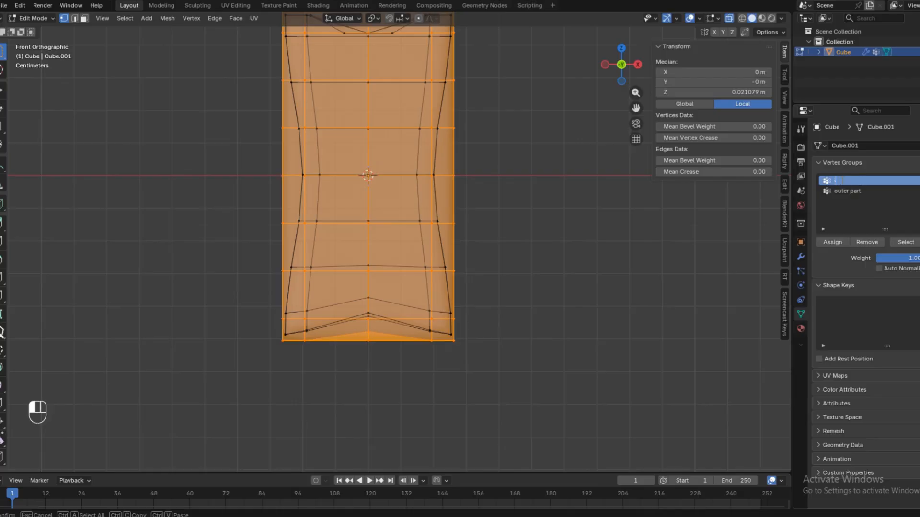
pyautogui.press('Return')
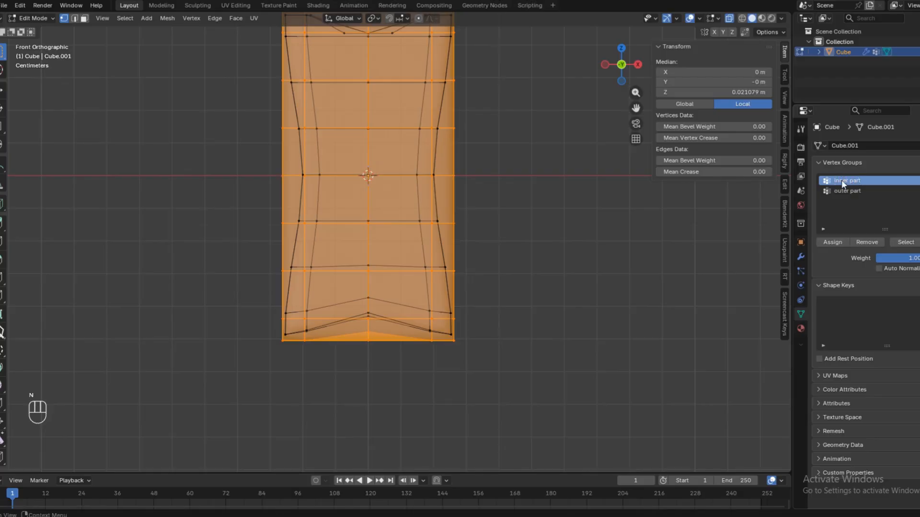
# Step: Check the inner part and outer part vertex groups by selecting each in turn, and clear the selection
pyautogui.click(847, 191)
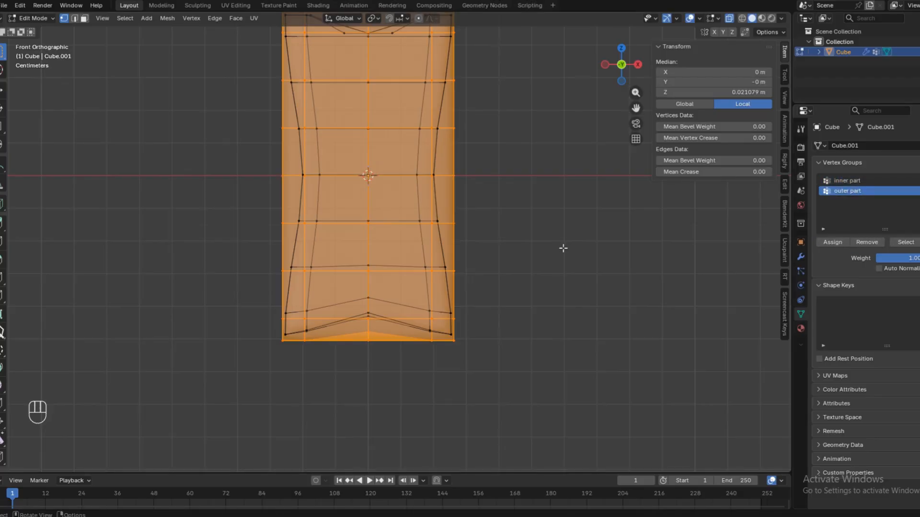
pyautogui.click(563, 248)
pyautogui.click(852, 181)
pyautogui.click(906, 245)
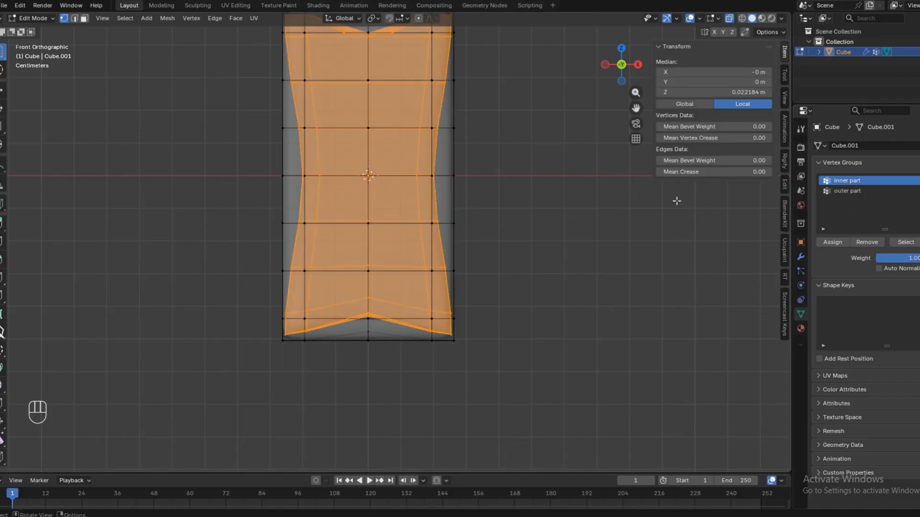
pyautogui.click(674, 201)
pyautogui.click(841, 190)
pyautogui.click(904, 243)
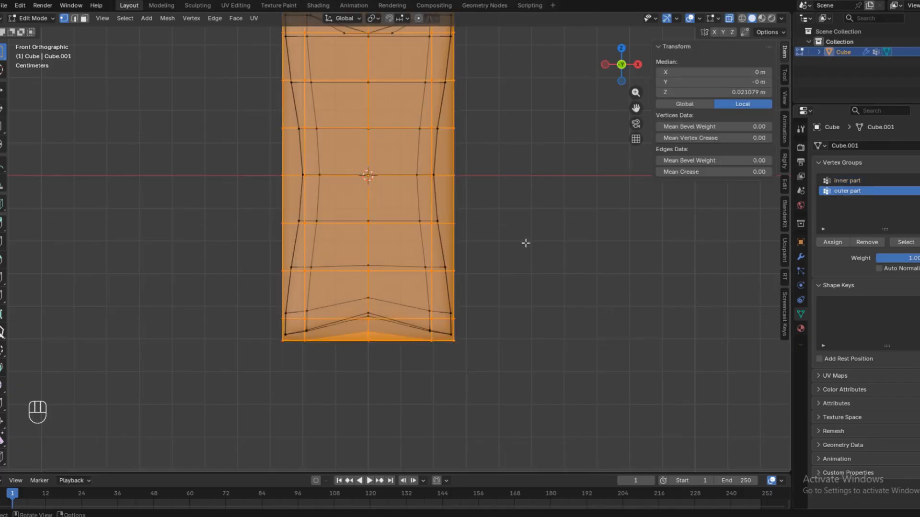
pyautogui.click(540, 319)
# Step: In wireframe shading, select the vertices at the container's bottom and deselect the outer part's group, keeping only the inner bottom
pyautogui.press('z')
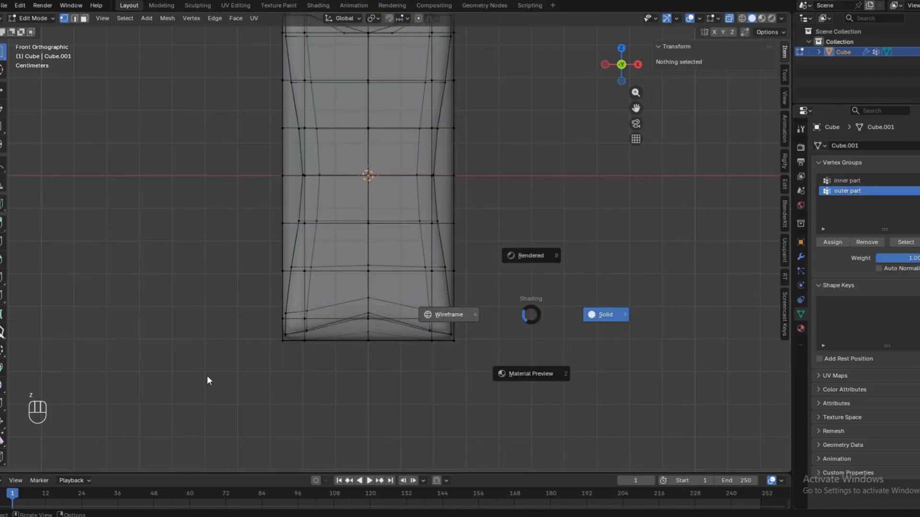
pyautogui.click(207, 375)
pyautogui.moveTo(493, 269); pyautogui.dragTo(219, 384)
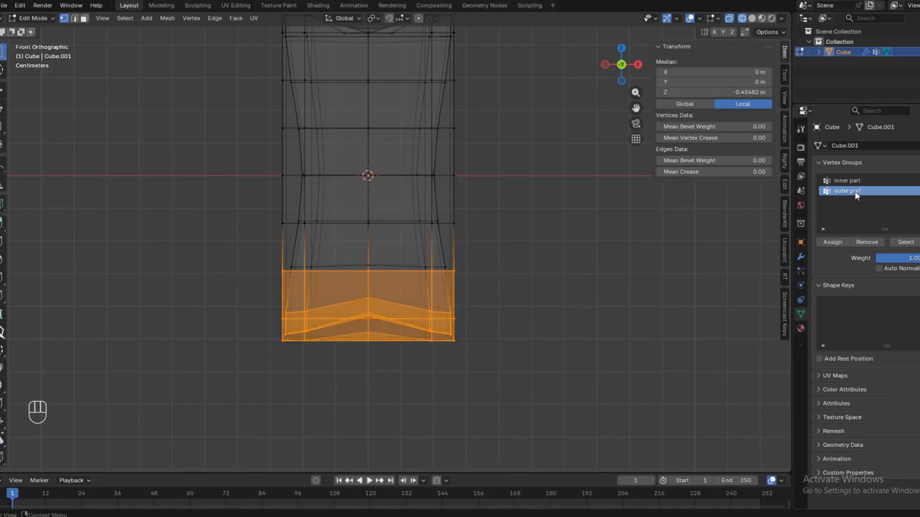
pyautogui.click(919, 243)
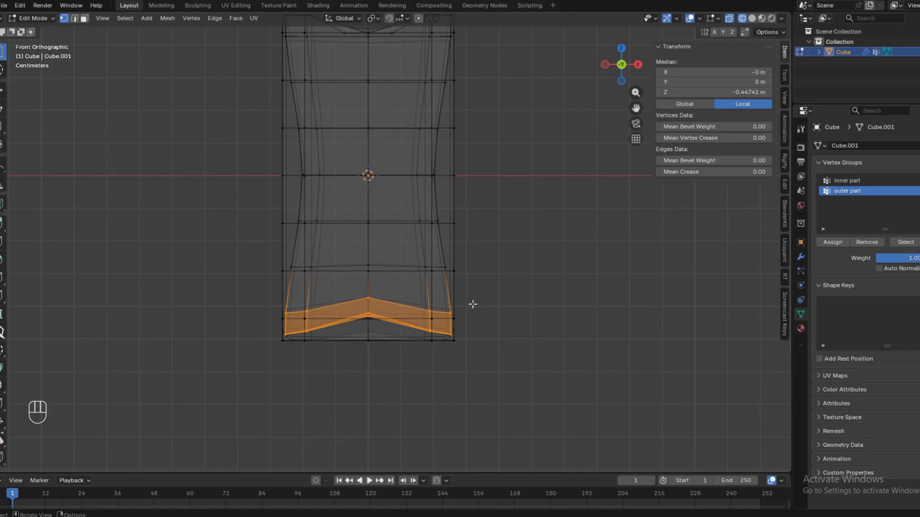
pyautogui.press('g')
pyautogui.press('z')
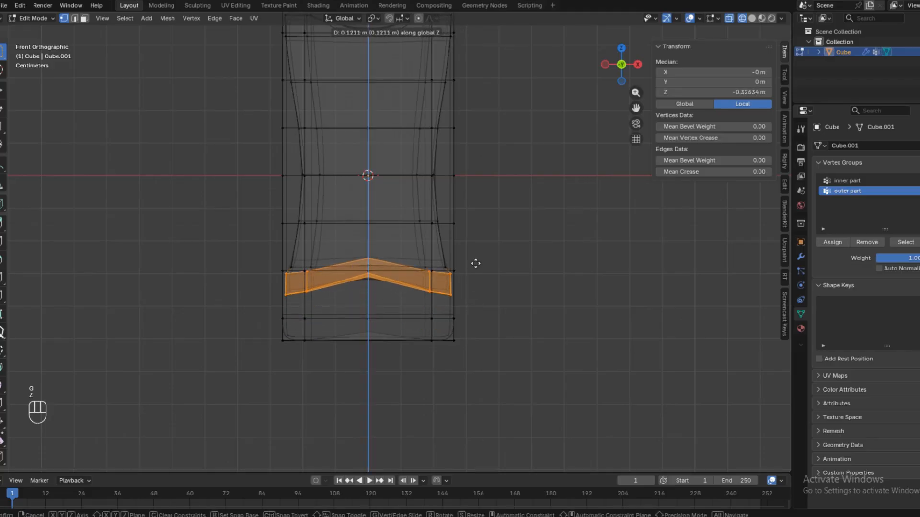
pyautogui.press('Escape')
# Step: Return to solid shading and turn on proportional editing with Smooth falloff and Connected Only
pyautogui.click(729, 20)
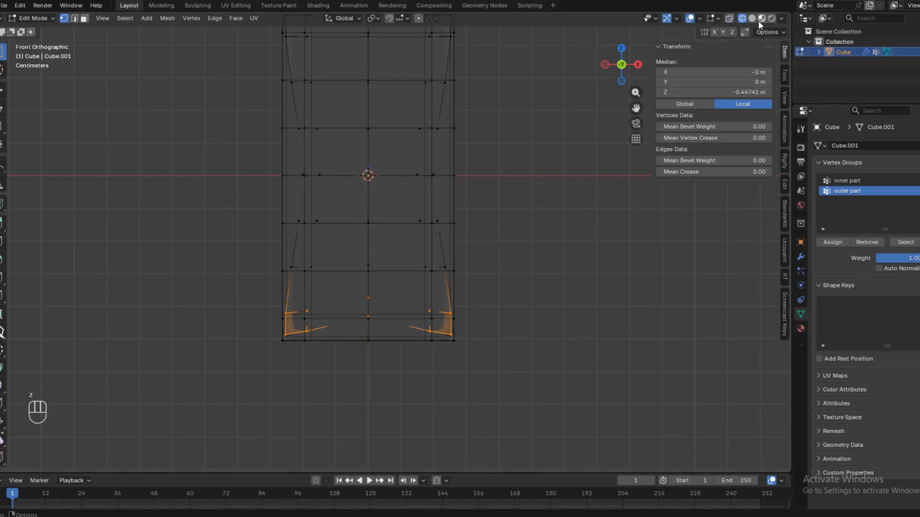
pyautogui.click(752, 19)
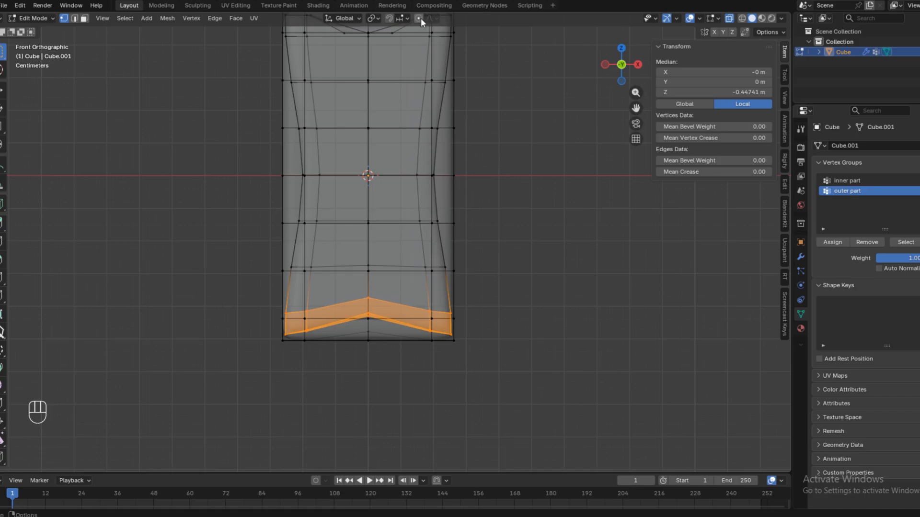
pyautogui.press('g')
pyautogui.press('z')
pyautogui.press('Escape')
pyautogui.click(435, 20)
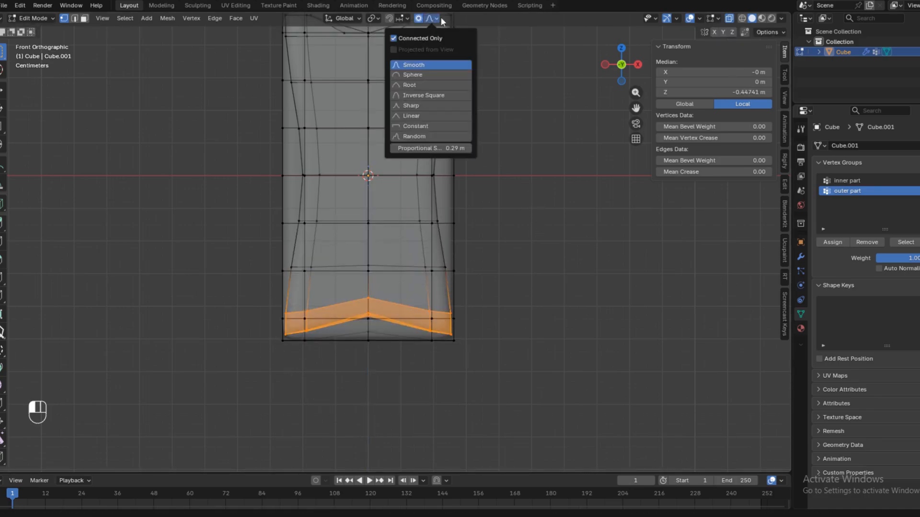
pyautogui.click(439, 19)
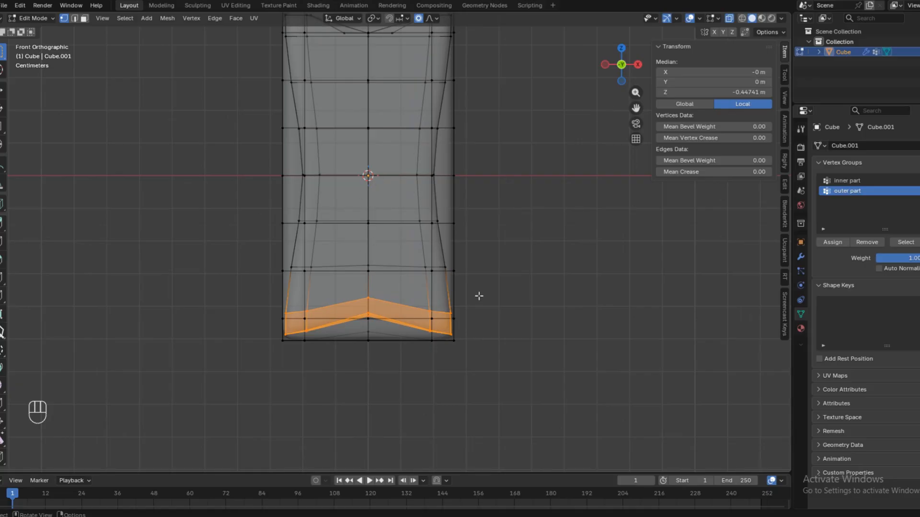
# Step: Raise the inner part's bottom about 0.077 m along Z with a proportional size of about 0.467
pyautogui.press('g')
pyautogui.press('z')
pyautogui.scroll(-2, 480, 275)
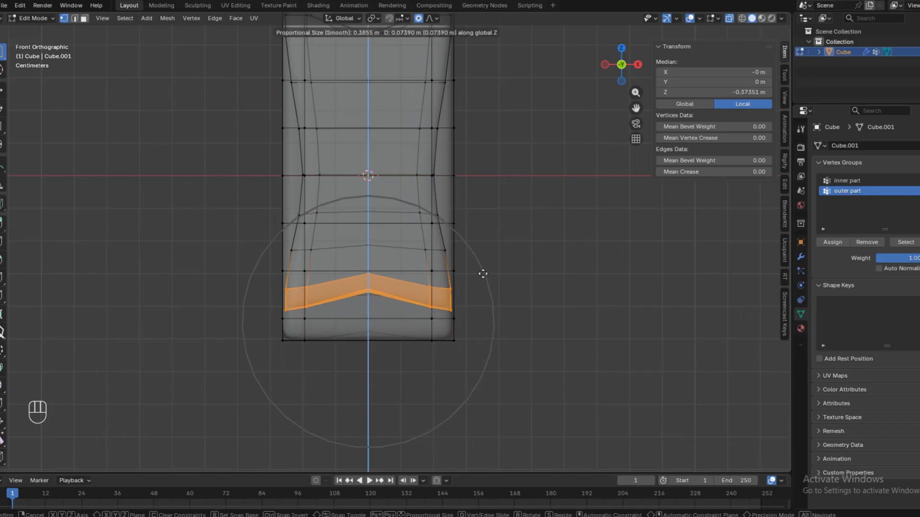
pyautogui.scroll(-2, 483, 273)
pyautogui.click(485, 272)
# Step: Scale the inner part's bottom along X to about 0.889
pyautogui.press('s')
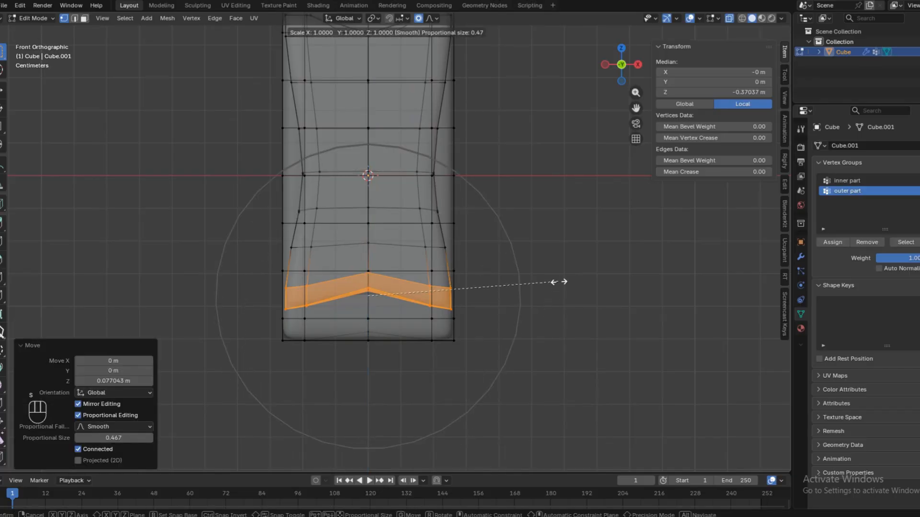
pyautogui.press('x')
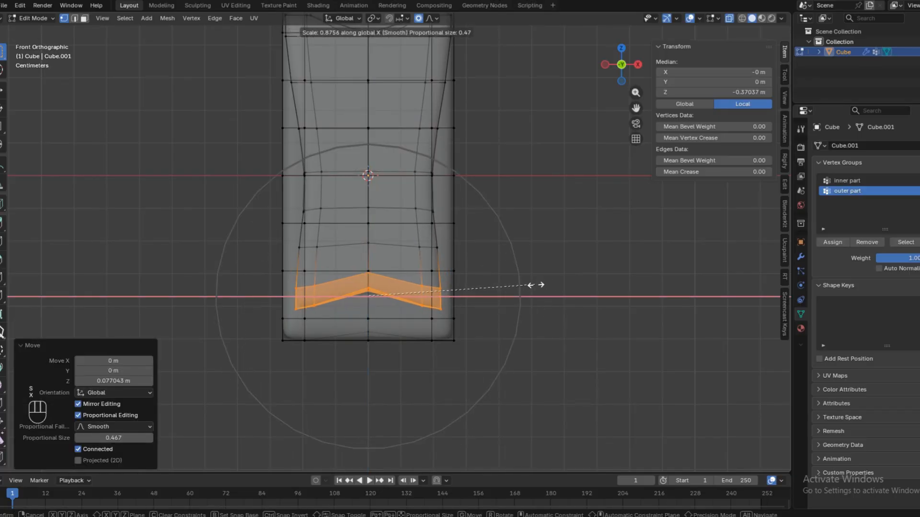
pyautogui.click(540, 286)
# Step: In the right side view, narrow the inner part's bottom slightly along Y and clear the selection
pyautogui.press('KP_3')
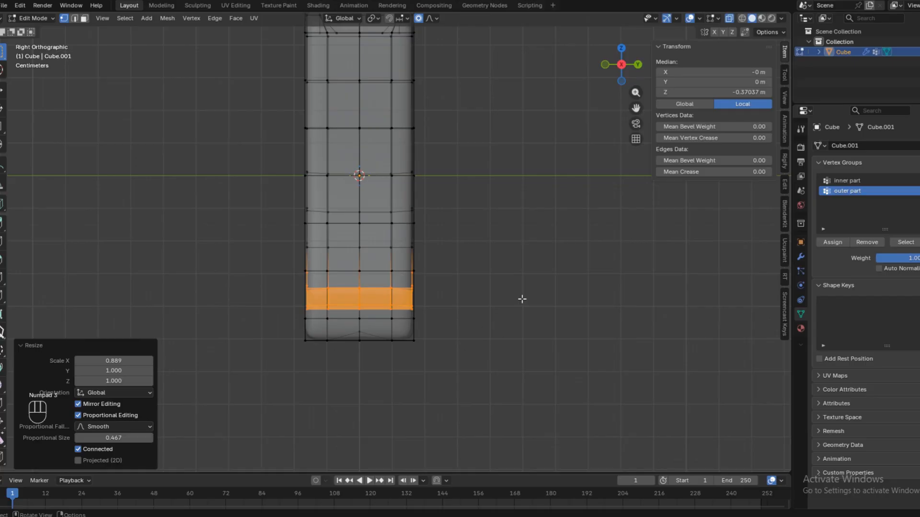
pyautogui.scroll(2, 509, 298)
pyautogui.keyDown('shift'); pyautogui.scroll(2, 501, 291); pyautogui.keyUp('shift')
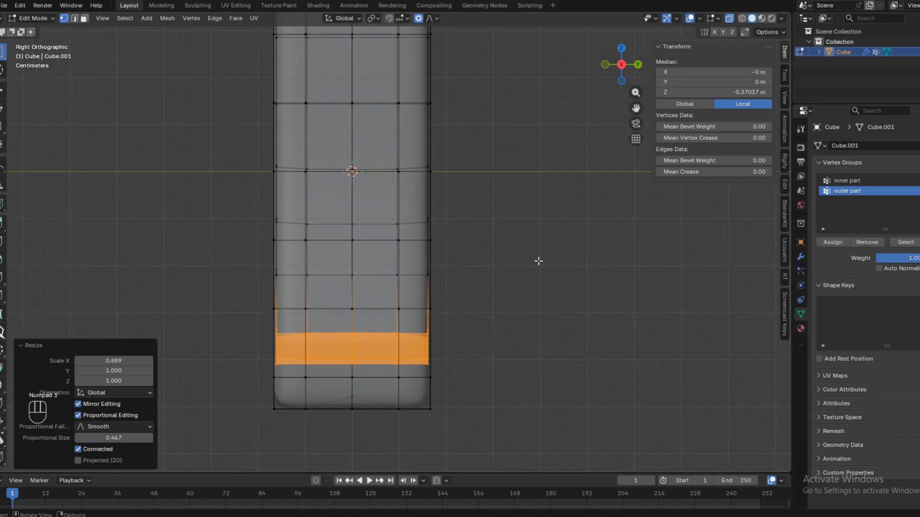
pyautogui.press('s')
pyautogui.press('y')
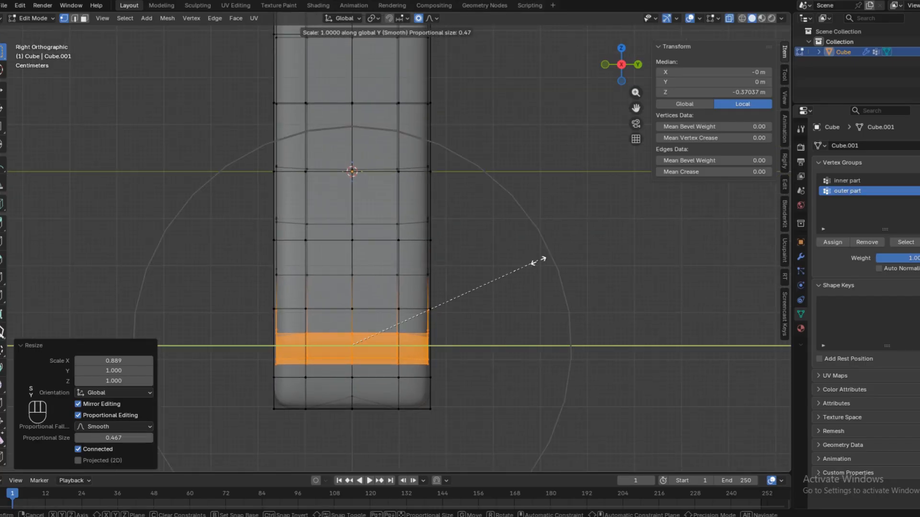
pyautogui.click(527, 262)
pyautogui.keyDown('shift'); pyautogui.moveTo(533, 235); pyautogui.dragTo(540, 305, button='middle'); pyautogui.keyUp('shift')
pyautogui.click(540, 305)
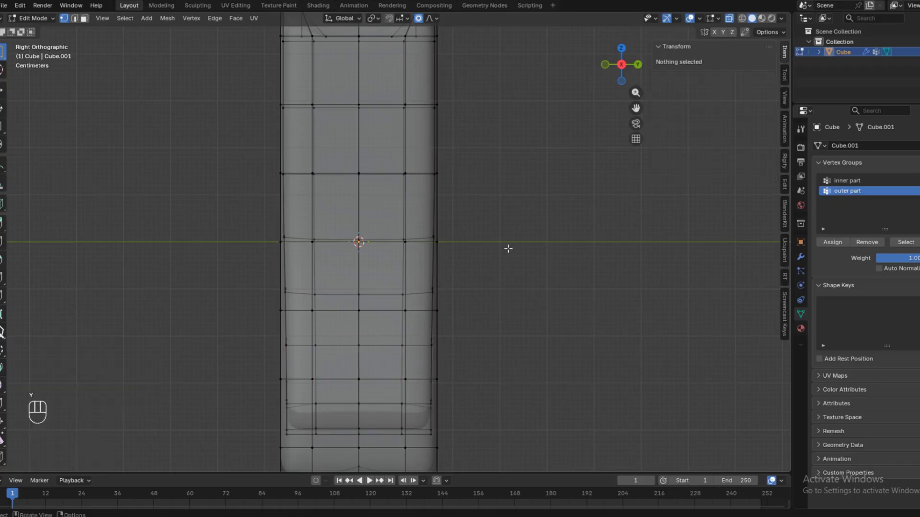
# Step: Select the inner part's middle loop without the outer box, scale it along Y to about 0.713, and widen it slightly along Y
pyautogui.moveTo(513, 221); pyautogui.dragTo(146, 288)
pyautogui.moveTo(170, 273); pyautogui.dragTo(414, 289, button='middle')
pyautogui.press('KP_3')
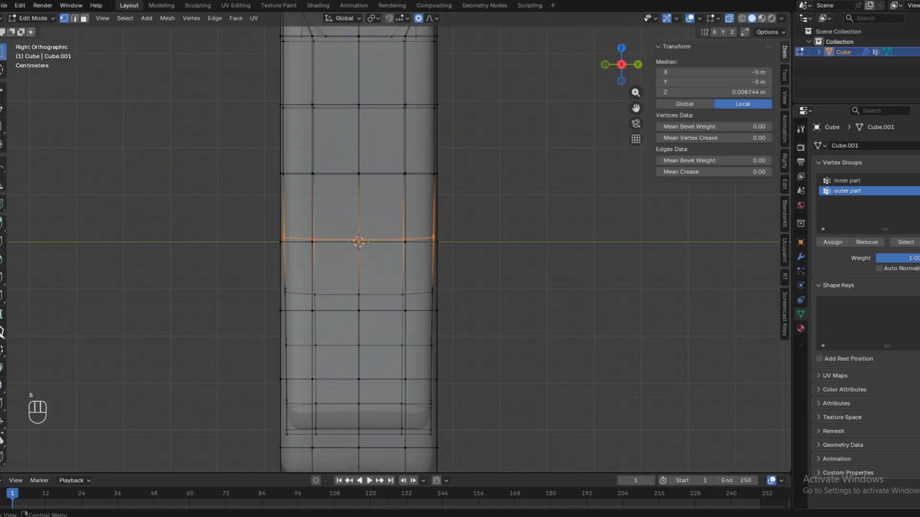
pyautogui.press('s')
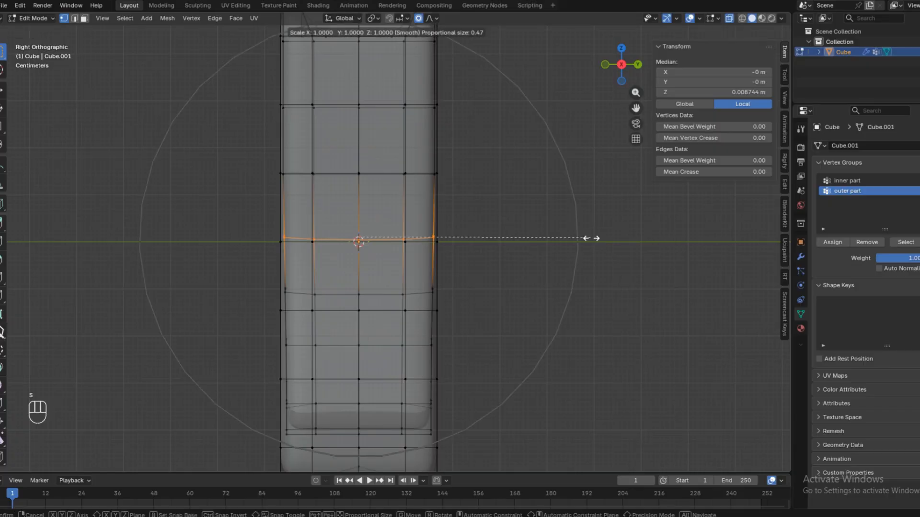
pyautogui.press('y')
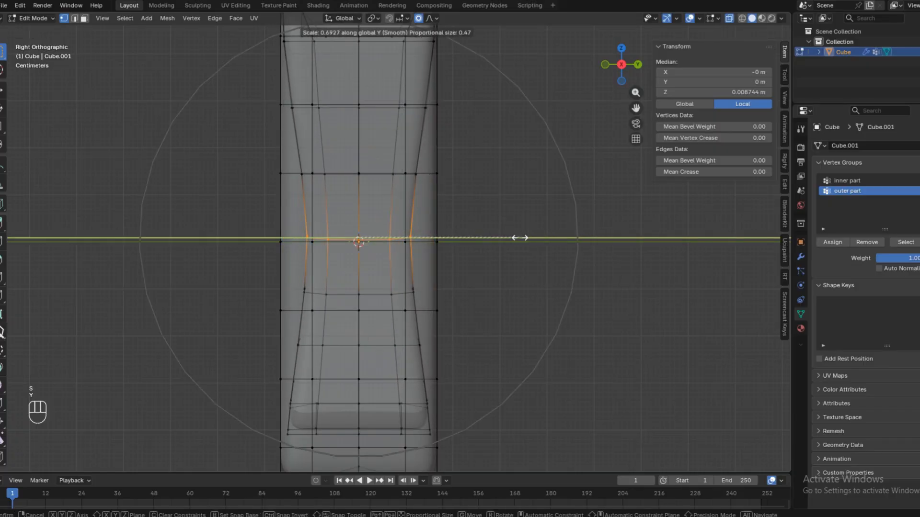
pyautogui.click(524, 239)
pyautogui.press('s')
pyautogui.press('y')
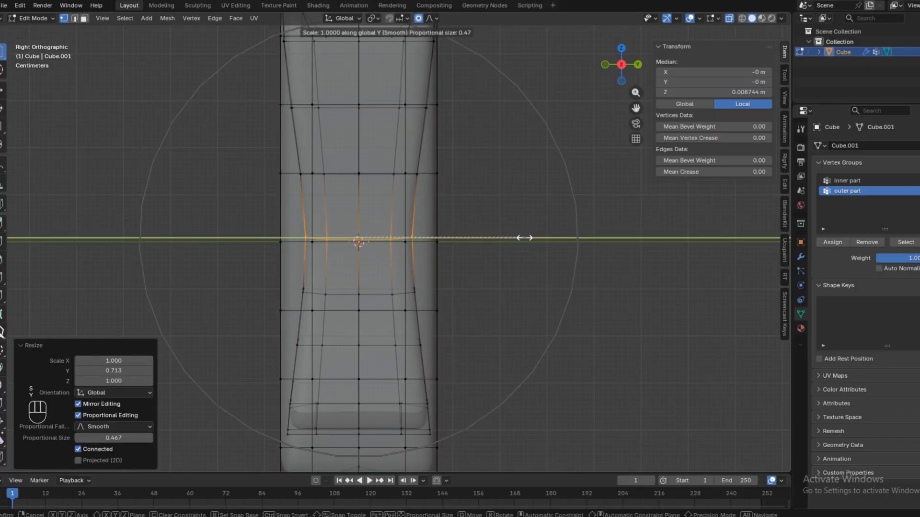
pyautogui.click(545, 240)
# Step: Select the inner part's upper end without the outer part's vertices and scale it slightly along Y
pyautogui.keyDown('shift'); pyautogui.moveTo(519, 151); pyautogui.dragTo(527, 259, button='middle'); pyautogui.keyUp('shift')
pyautogui.click(531, 250)
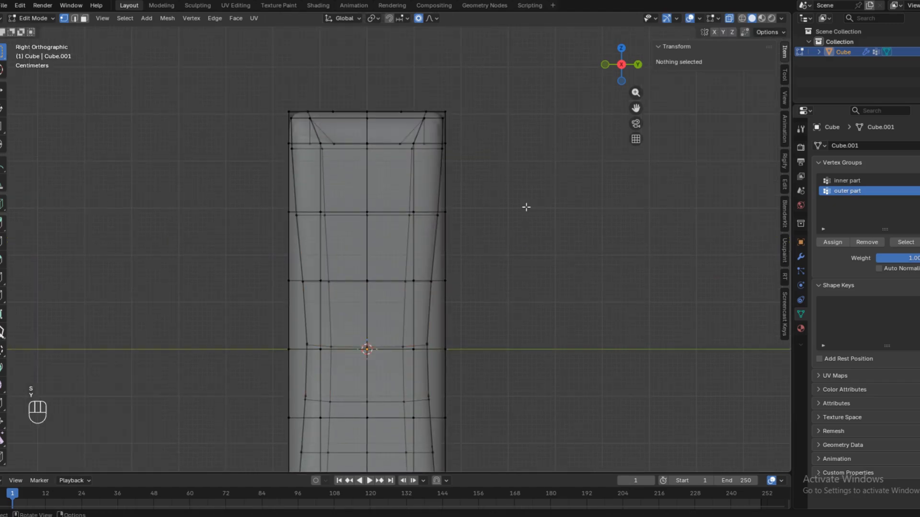
pyautogui.moveTo(493, 101); pyautogui.dragTo(271, 156)
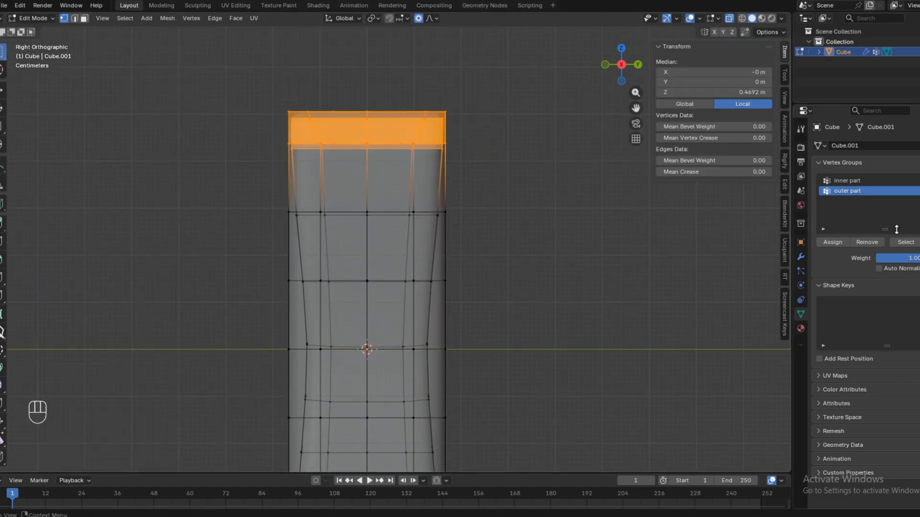
pyautogui.press('s')
pyautogui.press('y')
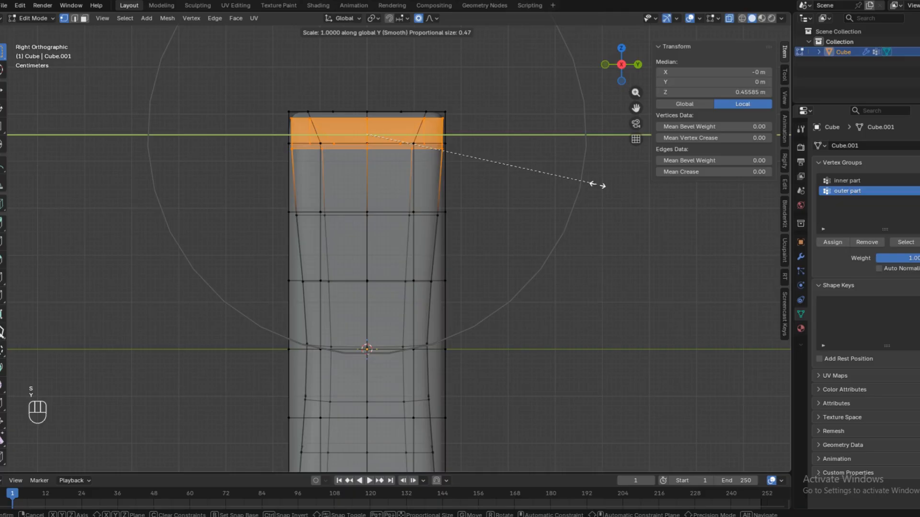
pyautogui.click(585, 185)
# Step: Set the Subdivision modifier's viewport levels to 4 and check the smoothed container in Object Mode
pyautogui.press('Tab')
pyautogui.moveTo(586, 185); pyautogui.dragTo(486, 286, button='middle')
pyautogui.press('KP_1')
pyautogui.scroll(-6, 486, 285)
pyautogui.click(509, 274)
pyautogui.scroll(4, 493, 338)
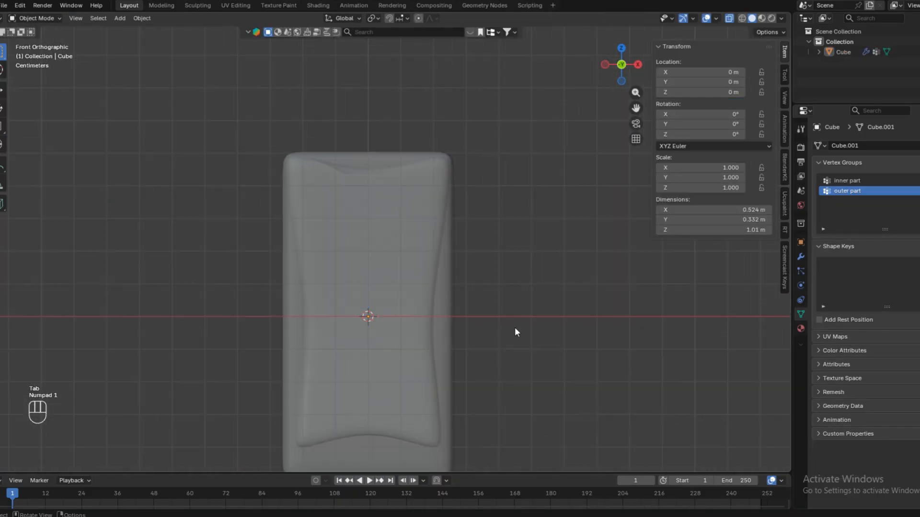
pyautogui.moveTo(516, 331); pyautogui.dragTo(511, 207, button='middle')
pyautogui.click(801, 256)
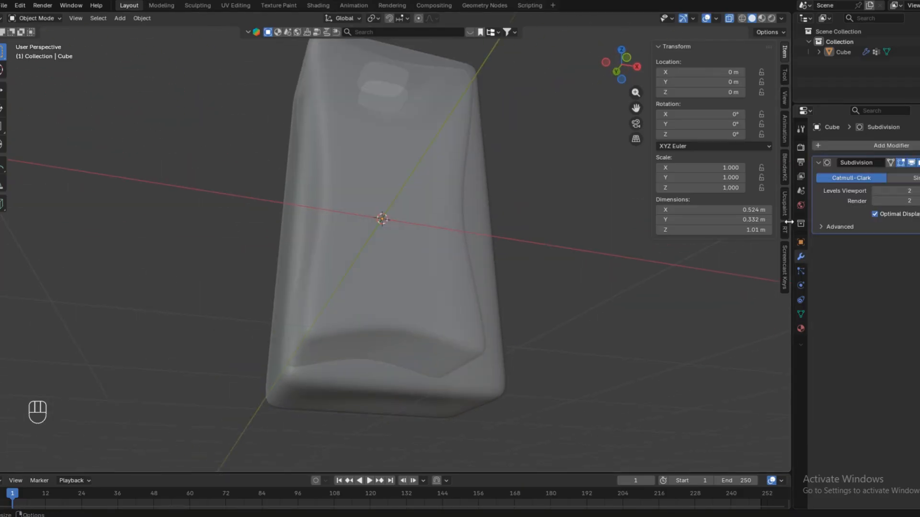
pyautogui.click(918, 190)
pyautogui.press('KP_3')
pyautogui.moveTo(490, 228); pyautogui.dragTo(441, 168, button='middle')
pyautogui.press('KP_1')
pyautogui.press('KP_1')
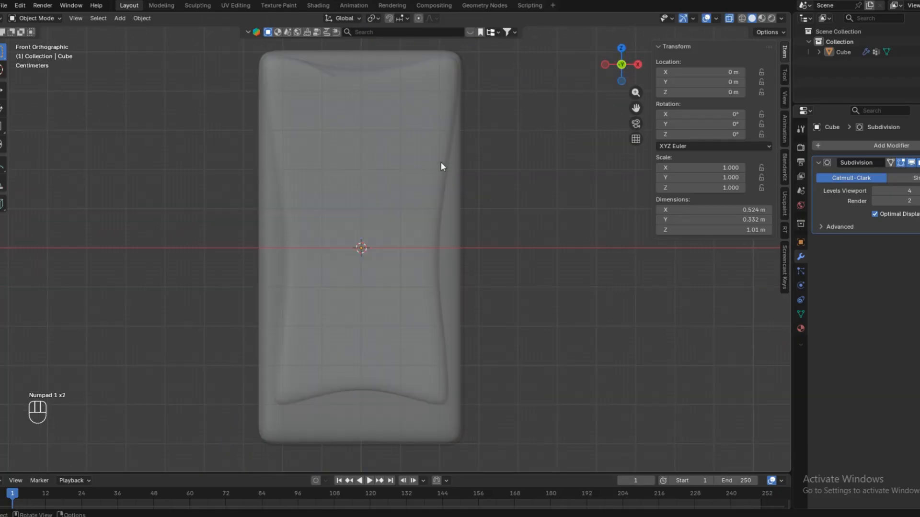
# Step: Return to editing the mesh and select the edge loop around the inner part's top opening
pyautogui.scroll(4, 430, 251)
pyautogui.keyDown('shift'); pyautogui.moveTo(429, 87); pyautogui.dragTo(408, 318, button='middle'); pyautogui.keyUp('shift')
pyautogui.click(427, 292)
pyautogui.press('Tab')
pyautogui.scroll(-4, 428, 292)
pyautogui.click(357, 278)
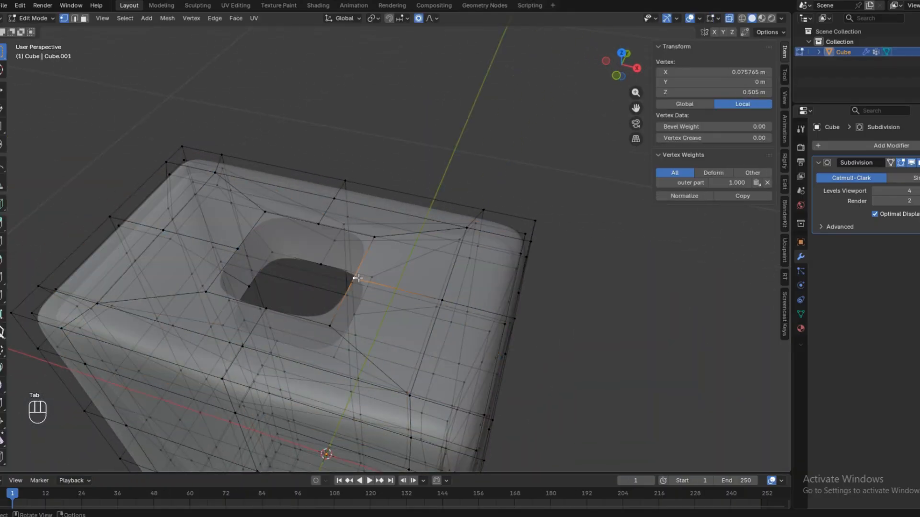
pyautogui.keyDown('alt'); pyautogui.keyDown('shift'); pyautogui.click(361, 270); pyautogui.keyUp('shift'); pyautogui.keyUp('alt')
pyautogui.moveTo(361, 269); pyautogui.dragTo(390, 279, button='middle')
pyautogui.keyDown('alt'); pyautogui.keyDown('shift'); pyautogui.click(417, 280); pyautogui.keyUp('shift'); pyautogui.keyUp('alt')
pyautogui.press('KP_1')
pyautogui.keyDown('alt'); pyautogui.click(352, 263); pyautogui.keyUp('alt')
pyautogui.press('s')
pyautogui.rightClick(437, 288)
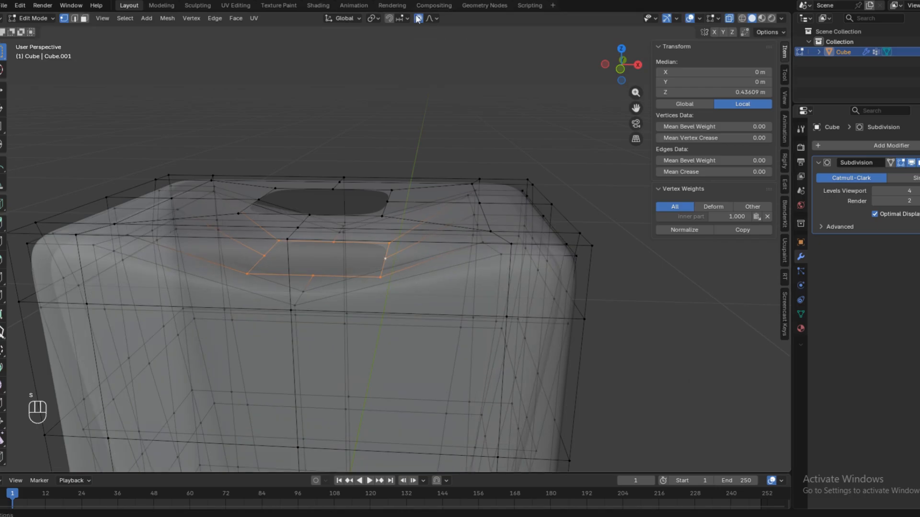
# Step: With proportional editing off, scale the inner part's opening loop to about 0.909 and fine-tune its size once more
pyautogui.press('s')
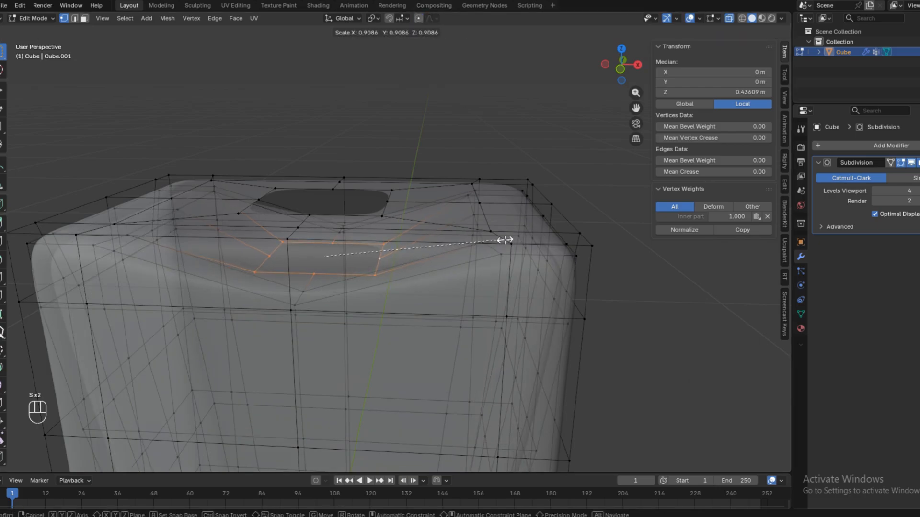
pyautogui.click(505, 240)
pyautogui.press('KP_1')
pyautogui.moveTo(408, 214); pyautogui.dragTo(407, 226, button='middle')
pyautogui.press('s')
pyautogui.click(464, 244)
# Step: Add the outer box's opening loop to the selection and extrude both loops up about 0.239 m along Z as a neck
pyautogui.moveTo(354, 248); pyautogui.dragTo(405, 241, button='middle')
pyautogui.keyDown('alt'); pyautogui.keyDown('shift'); pyautogui.click(395, 241); pyautogui.keyUp('shift'); pyautogui.keyUp('alt')
pyautogui.press('KP_1')
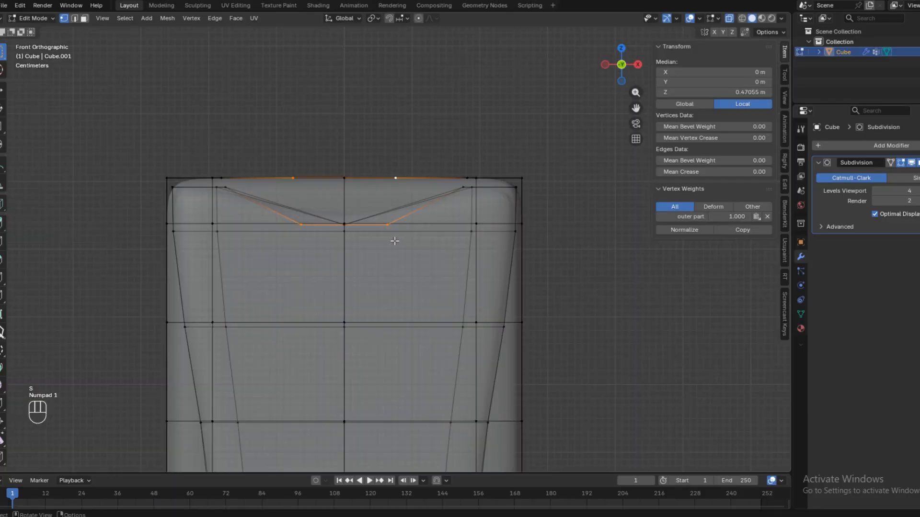
pyautogui.press('e')
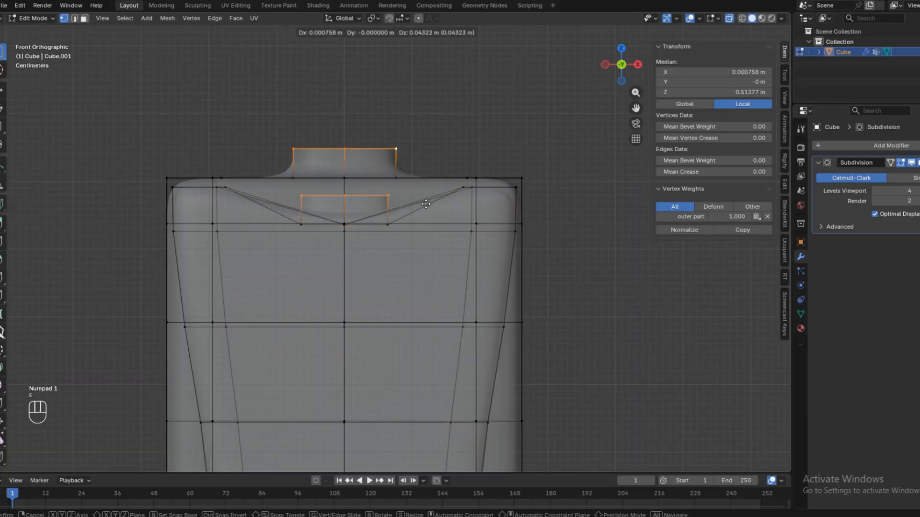
pyautogui.press('z')
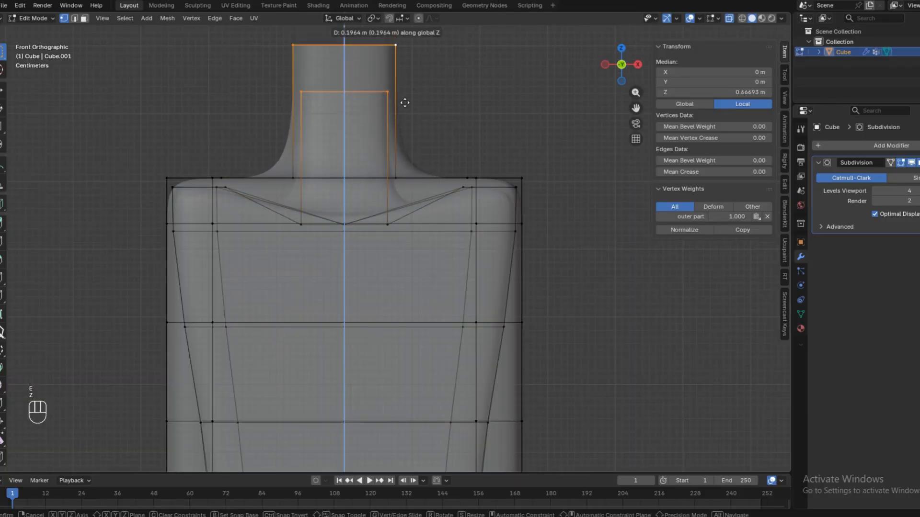
pyautogui.click(406, 72)
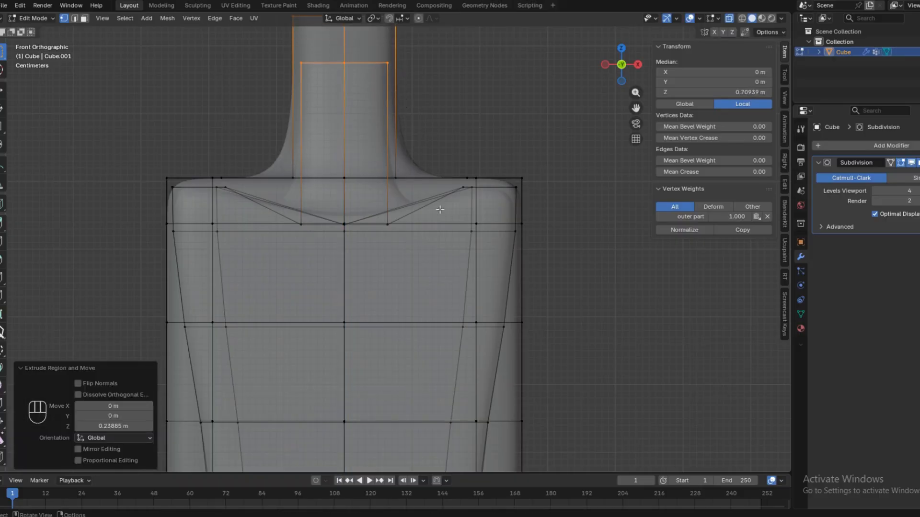
# Step: Select only the inner neck's top loop and raise it along Z level with the outer neck's rim
pyautogui.moveTo(437, 211); pyautogui.dragTo(385, 204, button='middle')
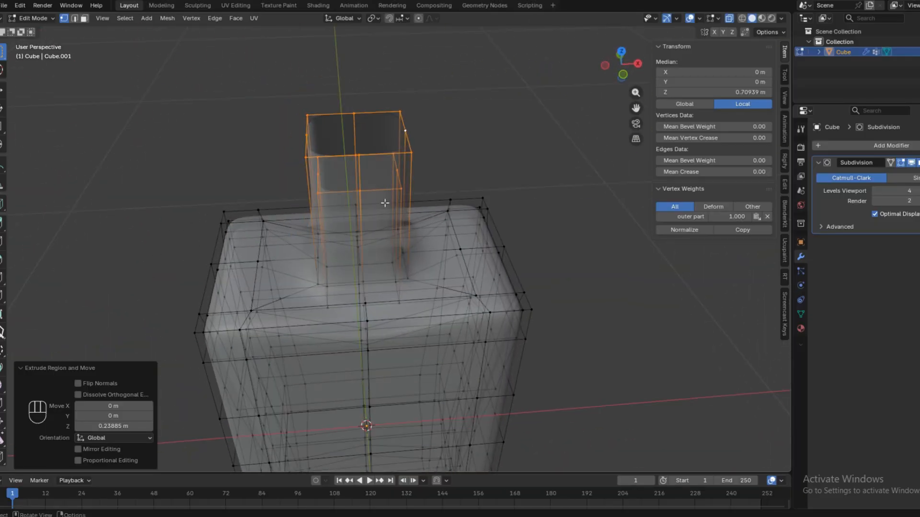
pyautogui.click(384, 187)
pyautogui.keyDown('alt'); pyautogui.keyDown('shift'); pyautogui.click(384, 187); pyautogui.keyUp('shift'); pyautogui.keyUp('alt')
pyautogui.press('KP_1')
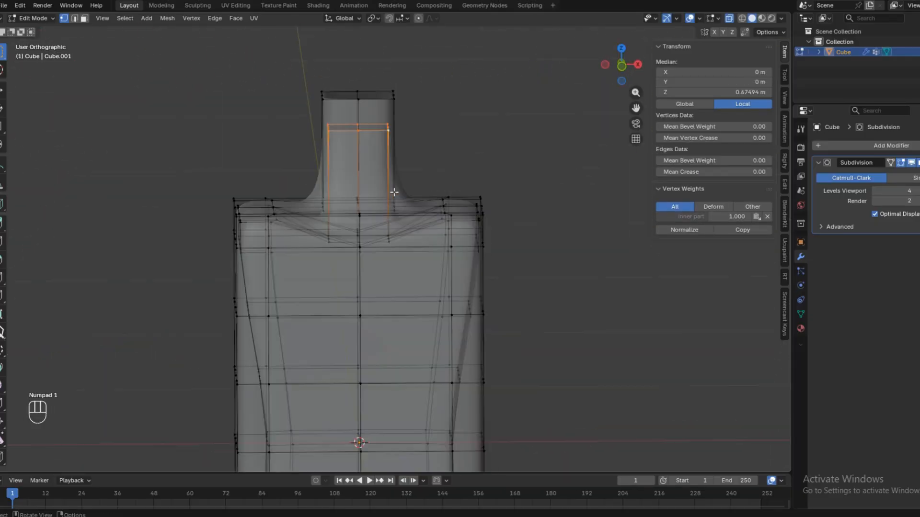
pyautogui.keyDown('shift'); pyautogui.moveTo(410, 166); pyautogui.dragTo(411, 278, button='middle'); pyautogui.keyUp('shift')
pyautogui.scroll(5, 411, 278)
pyautogui.press('g')
pyautogui.press('z')
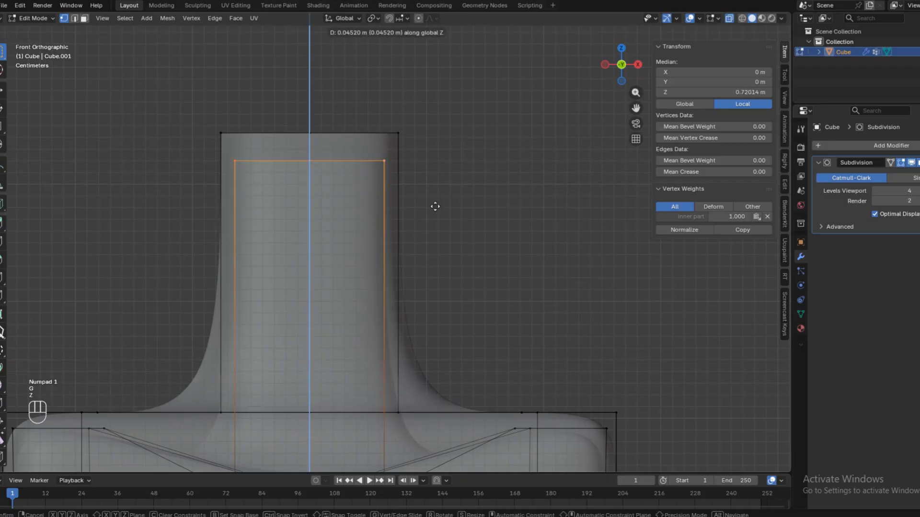
pyautogui.click(440, 183)
# Step: Select the inner and outer rims of the neck together and flatten them by scaling to 0 along Z
pyautogui.keyDown('shift'); pyautogui.moveTo(474, 116); pyautogui.dragTo(282, 154); pyautogui.keyUp('shift')
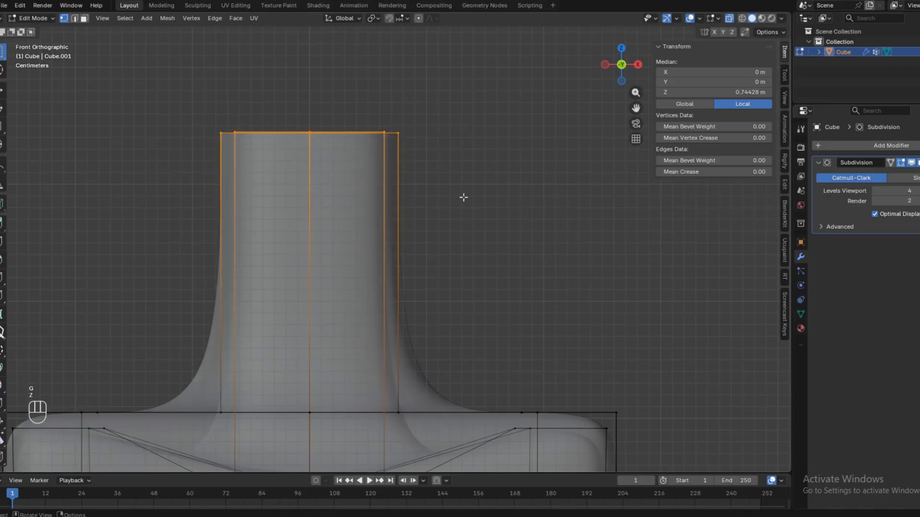
pyautogui.press('s')
pyautogui.press('z')
pyautogui.press('0')
pyautogui.press('Return')
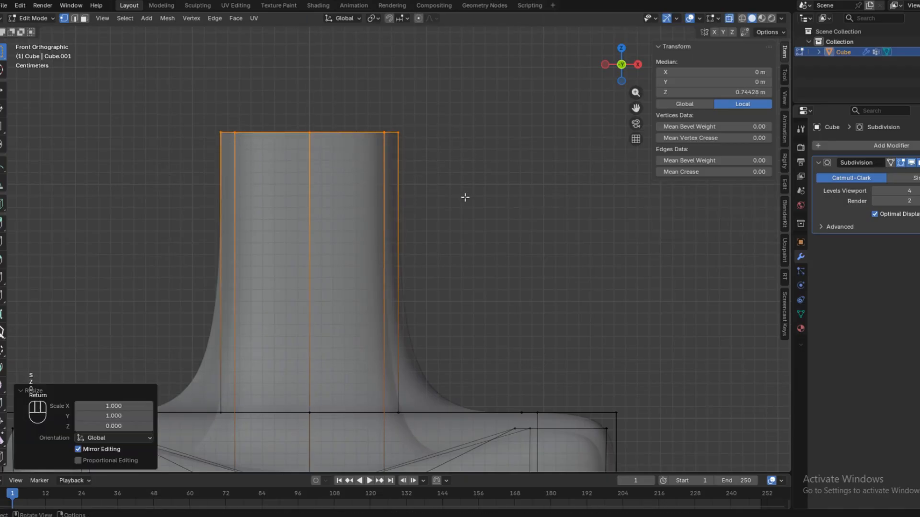
# Step: Try to bridge the neck's inner and outer rim loops, check the result with X-ray off, and undo the bridge
pyautogui.moveTo(464, 197); pyautogui.dragTo(462, 246, button='middle')
pyautogui.hotkey('ctrl', 'e')
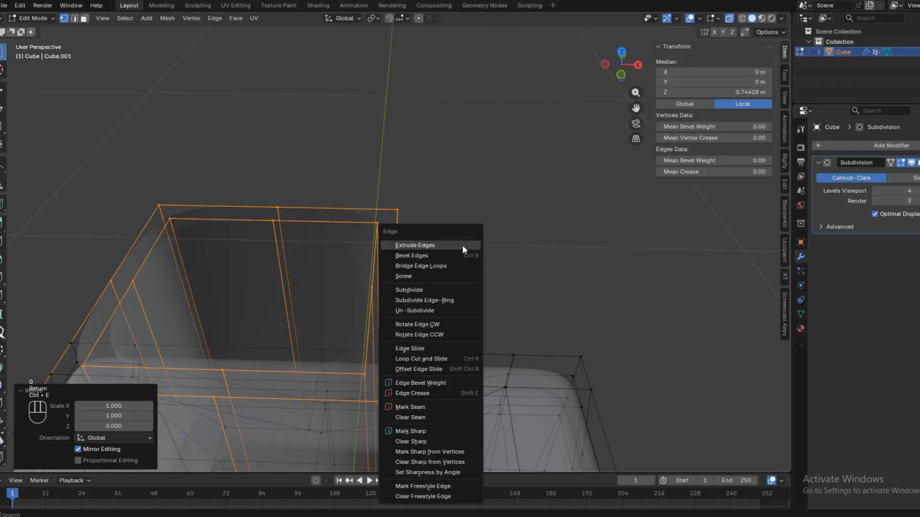
pyautogui.click(462, 266)
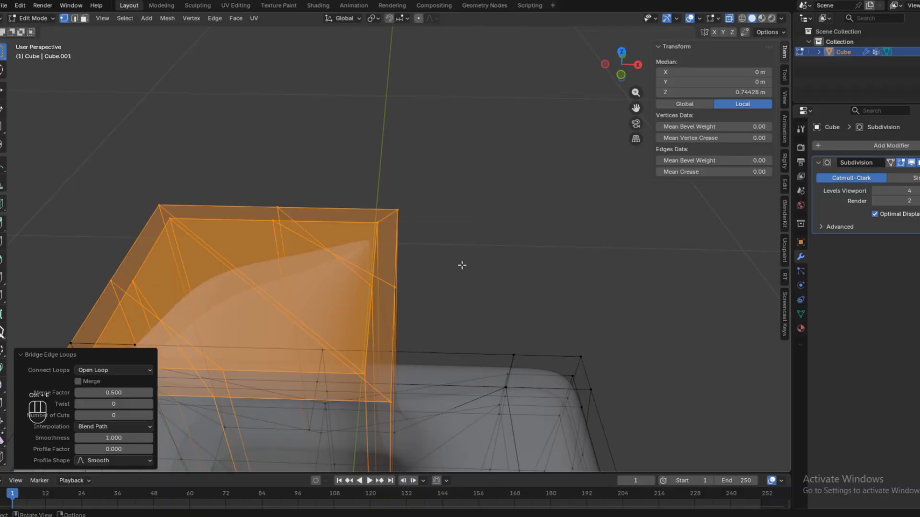
pyautogui.click(733, 19)
pyautogui.moveTo(426, 270); pyautogui.dragTo(484, 252, button='middle')
pyautogui.hotkey('ctrl', 'z')
pyautogui.hotkey('ctrl', 'z')
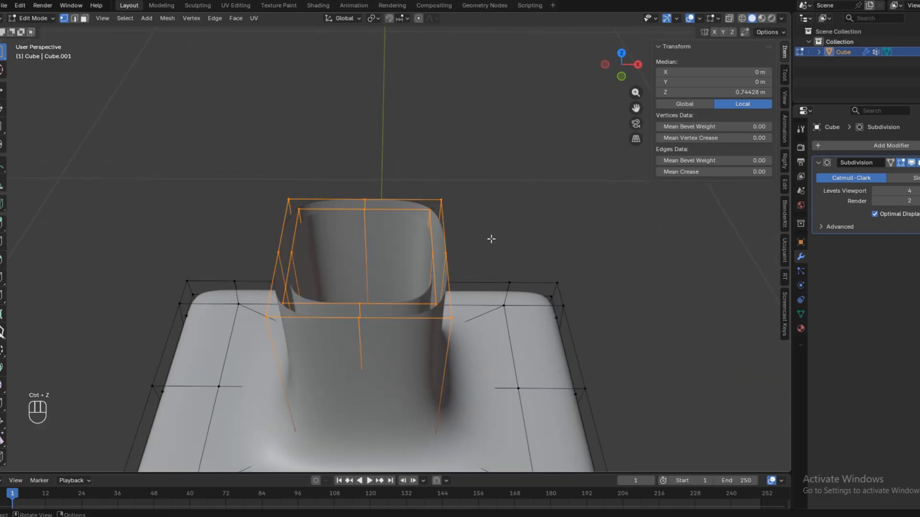
# Step: Connect the inner and outer rim vertices at a front corner of the neck and fill the first face along that side
pyautogui.scroll(2, 360, 253)
pyautogui.scroll(1, 341, 276)
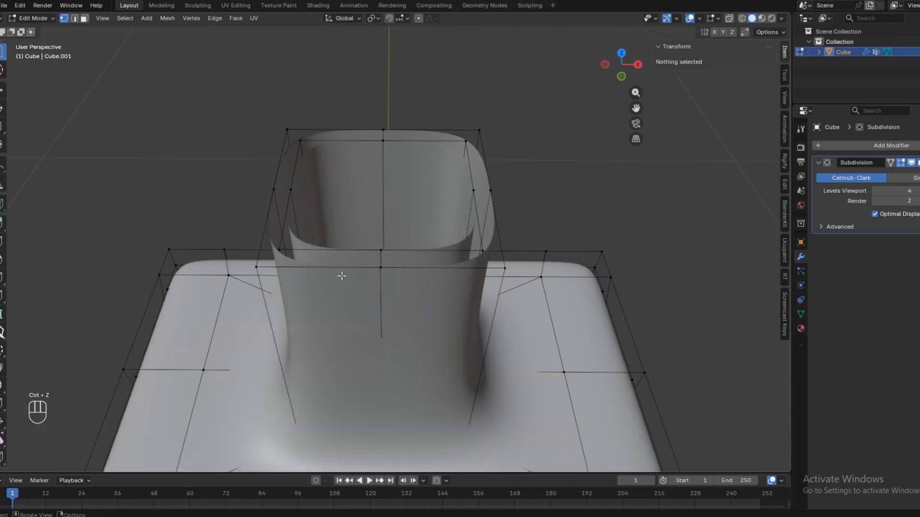
pyautogui.click(259, 265)
pyautogui.keyDown('shift'); pyautogui.click(279, 251); pyautogui.keyUp('shift')
pyautogui.press('f')
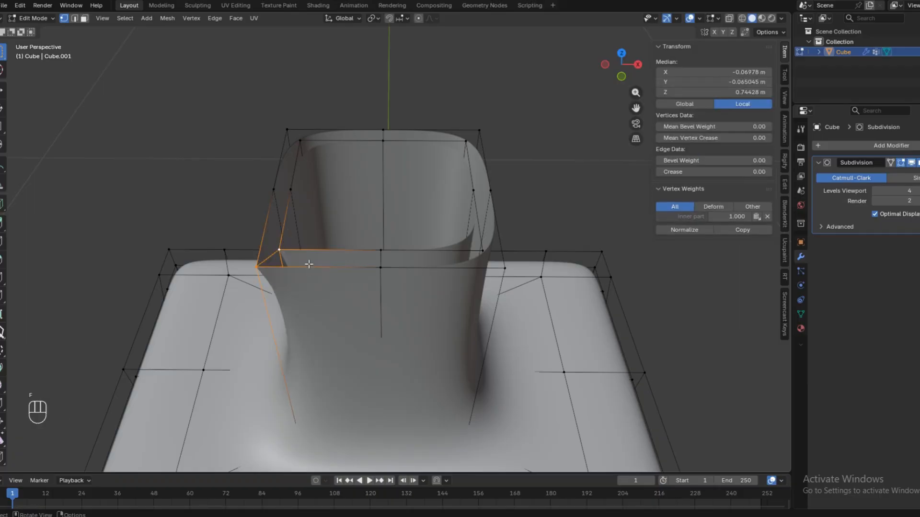
pyautogui.keyDown('shift'); pyautogui.click(292, 194); pyautogui.keyUp('shift')
pyautogui.keyDown('shift'); pyautogui.click(271, 193); pyautogui.keyUp('shift')
pyautogui.press('f')
# Step: Starting from the first rim face's middle edge, fill the remaining gap between the inner and outer rims with faces
pyautogui.click(290, 193)
pyautogui.keyDown('shift'); pyautogui.click(273, 191); pyautogui.keyUp('shift')
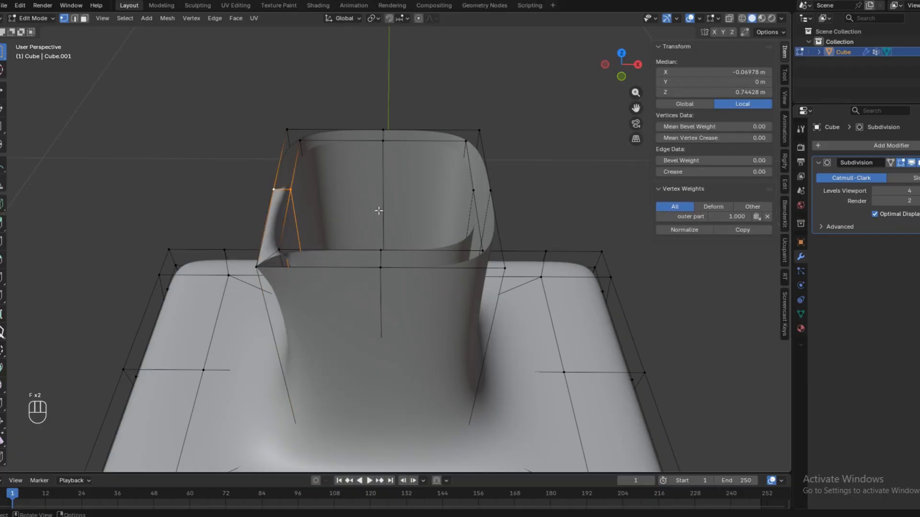
pyautogui.press('f')
pyautogui.press('f')
pyautogui.press('f')
pyautogui.press('f')
pyautogui.press('f')
pyautogui.press('f')
pyautogui.press('f')
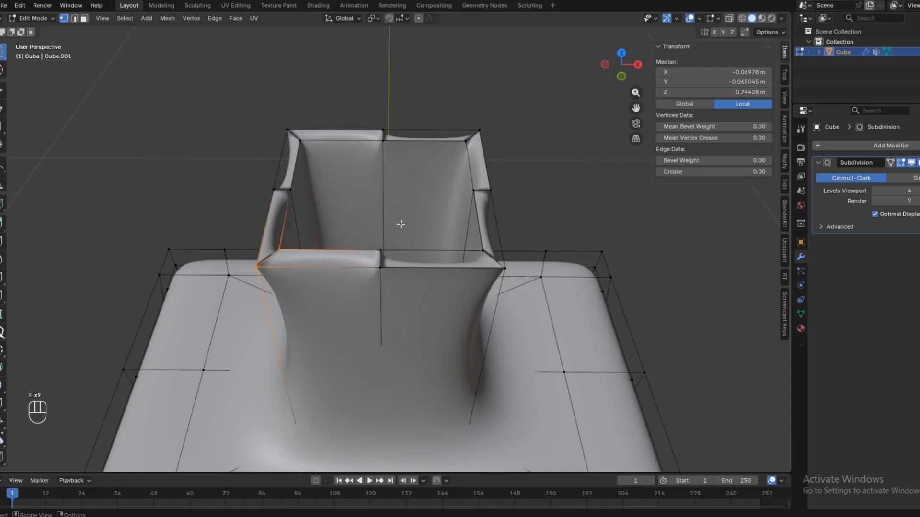
# Step: Select the whole mesh and recalculate its normals to the outside
pyautogui.moveTo(411, 291); pyautogui.dragTo(472, 217, button='middle')
pyautogui.press('a')
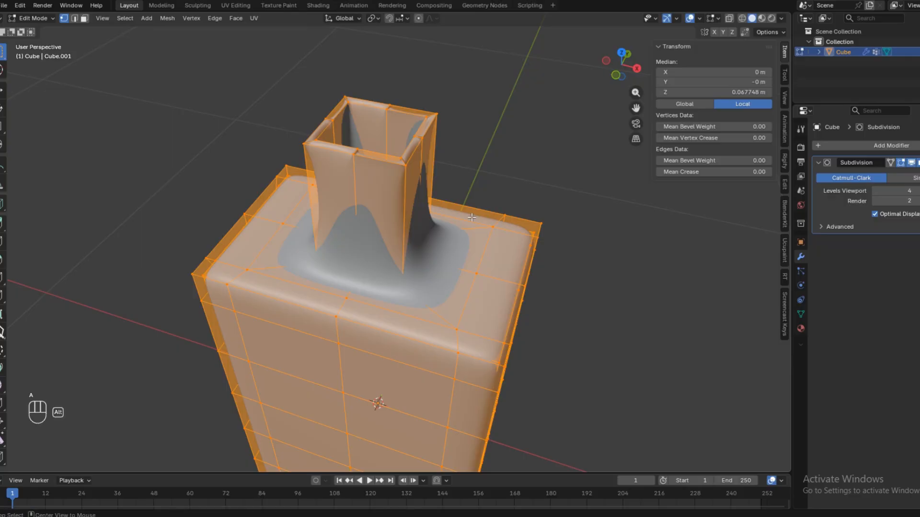
pyautogui.hotkey('alt', 'n')
pyautogui.click(460, 225)
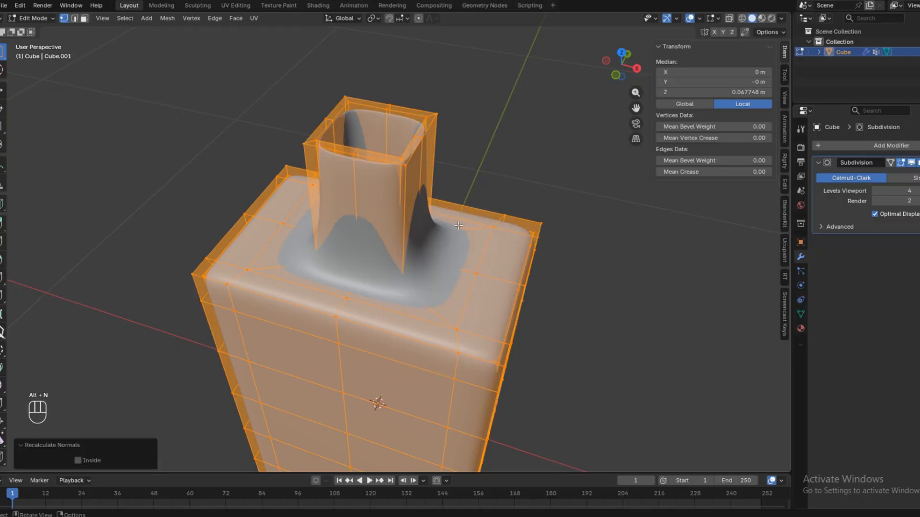
pyautogui.scroll(3, 458, 226)
pyautogui.moveTo(458, 224); pyautogui.dragTo(478, 228, button='middle')
pyautogui.press('Tab')
pyautogui.scroll(-2, 487, 252)
pyautogui.press('Tab')
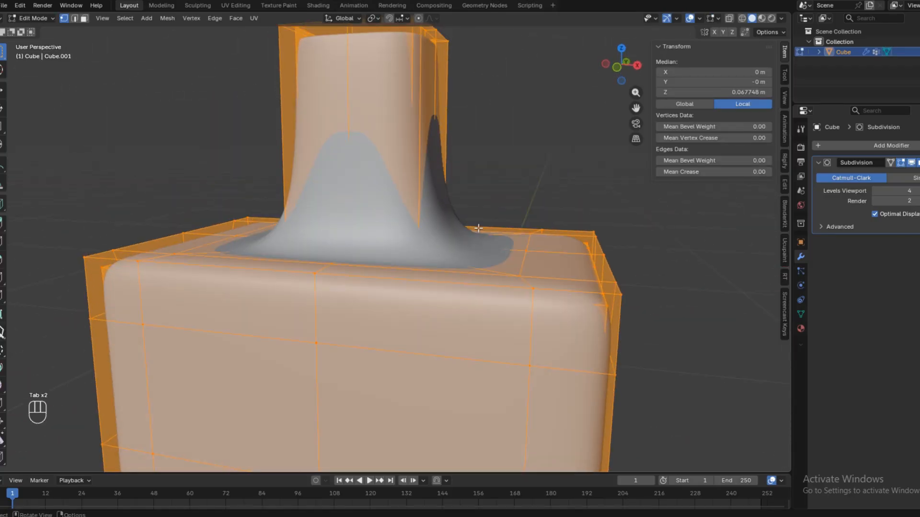
# Step: Add a loop cut around the outer neck and slide it down near the base with a factor of about 0.868
pyautogui.press('KP_1')
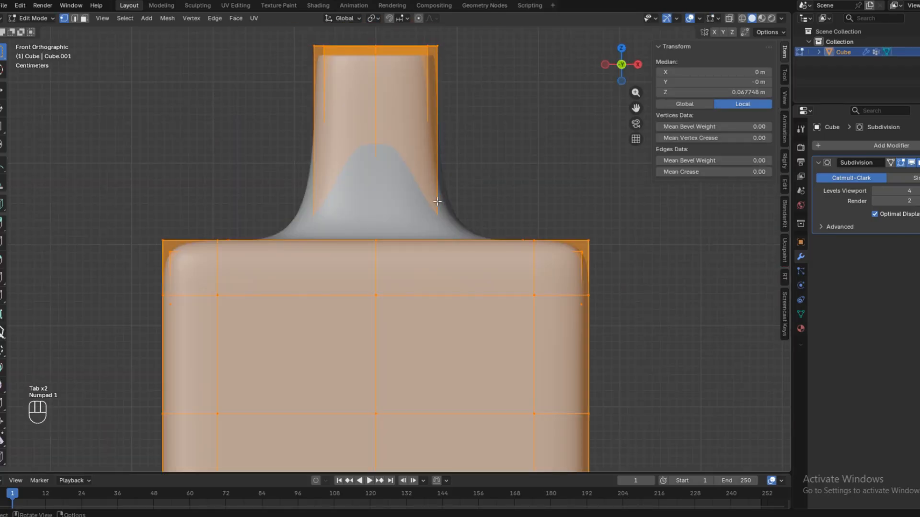
pyautogui.moveTo(437, 127); pyautogui.dragTo(402, 263, button='middle')
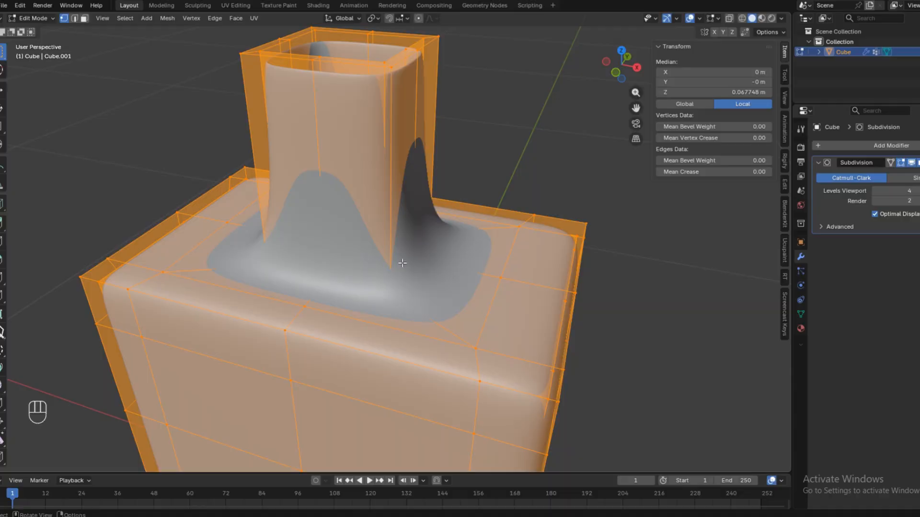
pyautogui.hotkey('ctrl', 'r')
pyautogui.click(396, 114)
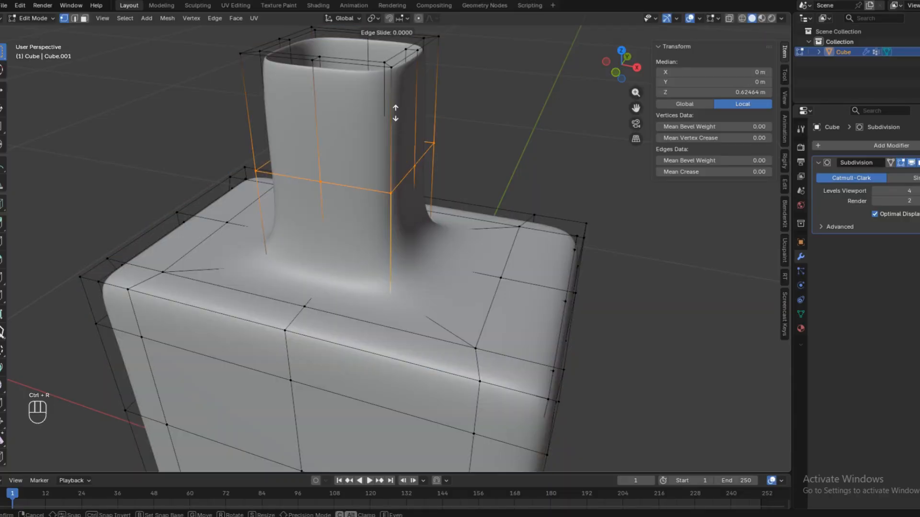
pyautogui.click(422, 211)
# Step: Add a loop cut on the box's top surface and slide it toward the neck with a factor of about 0.879
pyautogui.hotkey('ctrl', 'r')
pyautogui.click(426, 237)
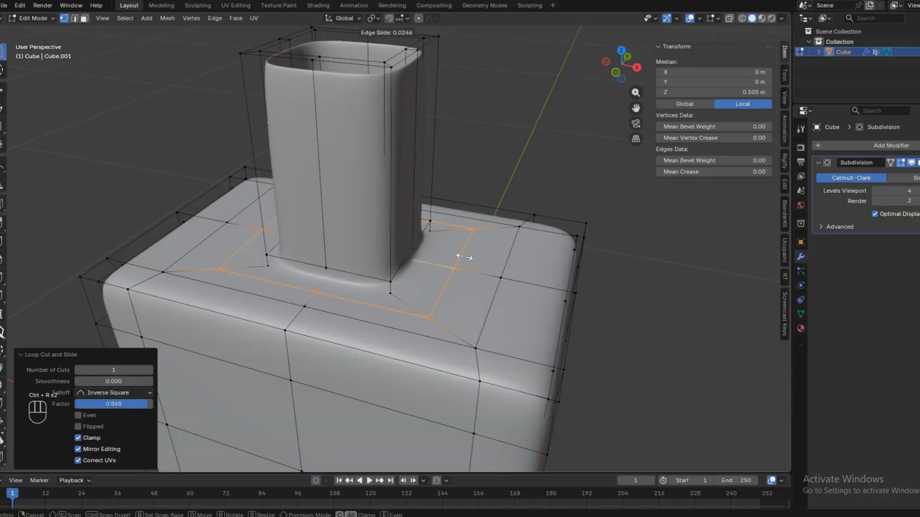
pyautogui.click(429, 251)
# Step: Select all vertices belonging to the "outer part" vertex group
pyautogui.scroll(-2, 430, 250)
pyautogui.keyDown('shift'); pyautogui.moveTo(615, 361); pyautogui.dragTo(642, 304, button='middle'); pyautogui.keyUp('shift')
pyautogui.click(802, 271)
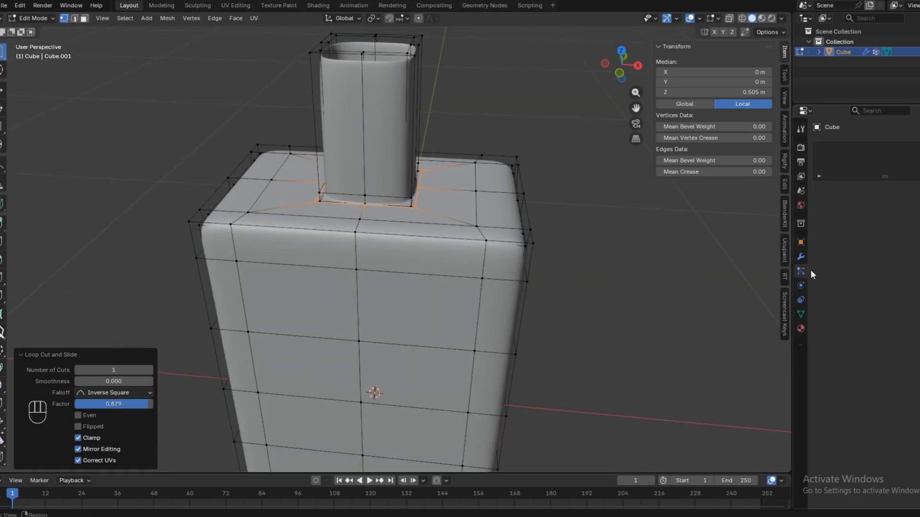
pyautogui.click(801, 313)
pyautogui.click(843, 179)
pyautogui.click(847, 191)
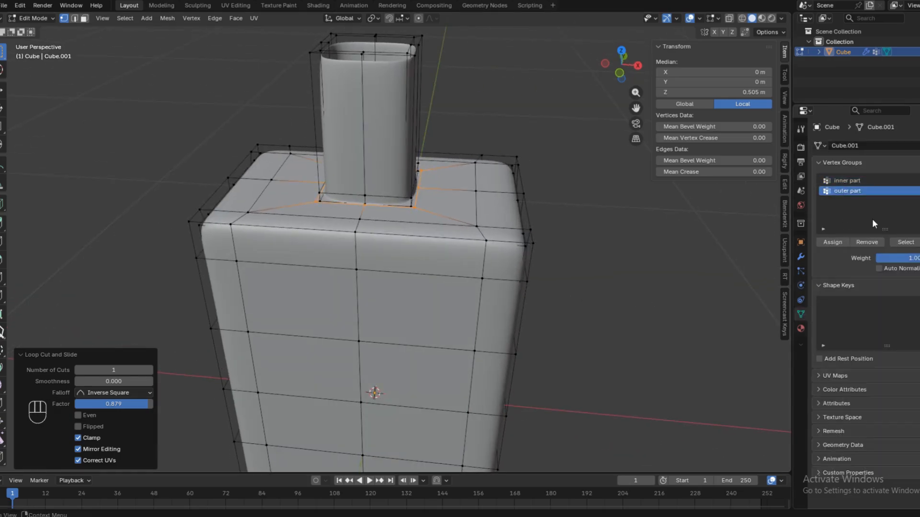
pyautogui.click(905, 242)
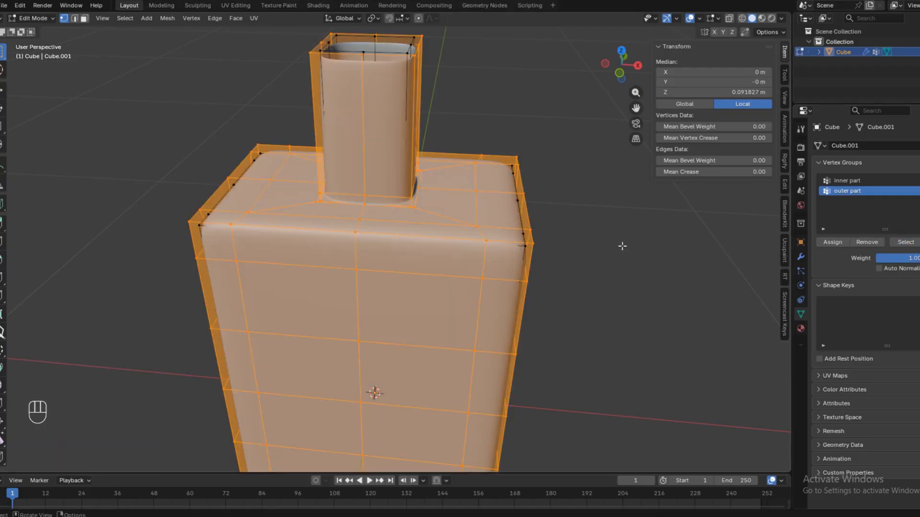
# Step: Hide the outer part and add a loop cut around the inner neck, slid down near its base with a factor of about 0.804
pyautogui.press('h')
pyautogui.moveTo(615, 219); pyautogui.dragTo(411, 85, button='middle')
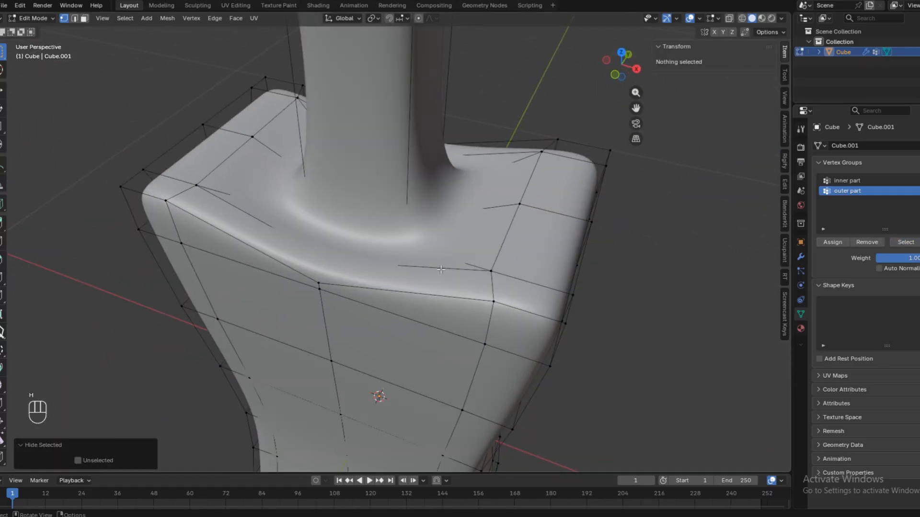
pyautogui.hotkey('ctrl', 'r')
pyautogui.click(420, 83)
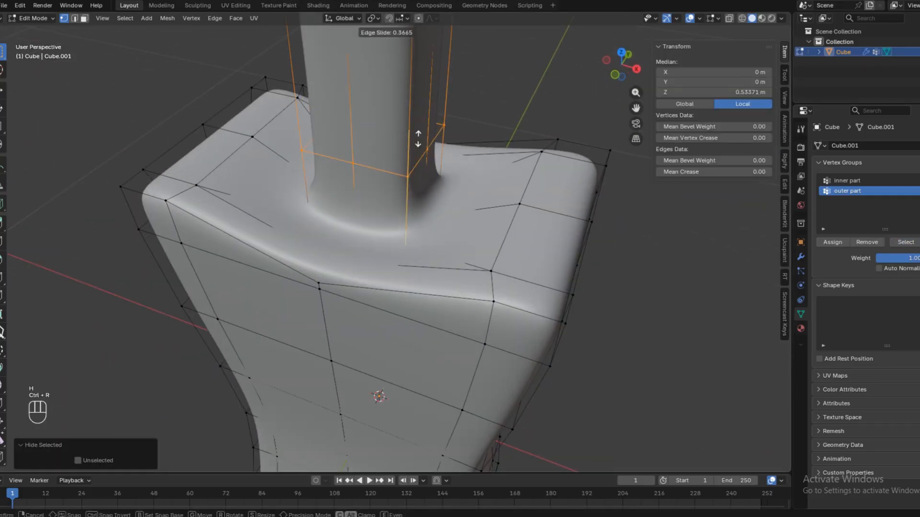
pyautogui.click(420, 194)
pyautogui.press('KP_1')
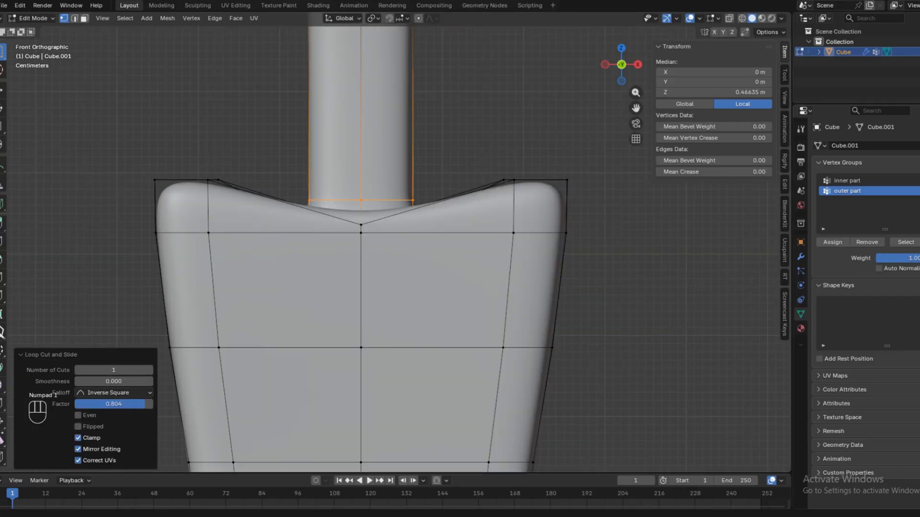
# Step: Reveal all hidden geometry and turn on X-ray display
pyautogui.hotkey('ctrl', 'h')
pyautogui.hotkey('alt', 'h')
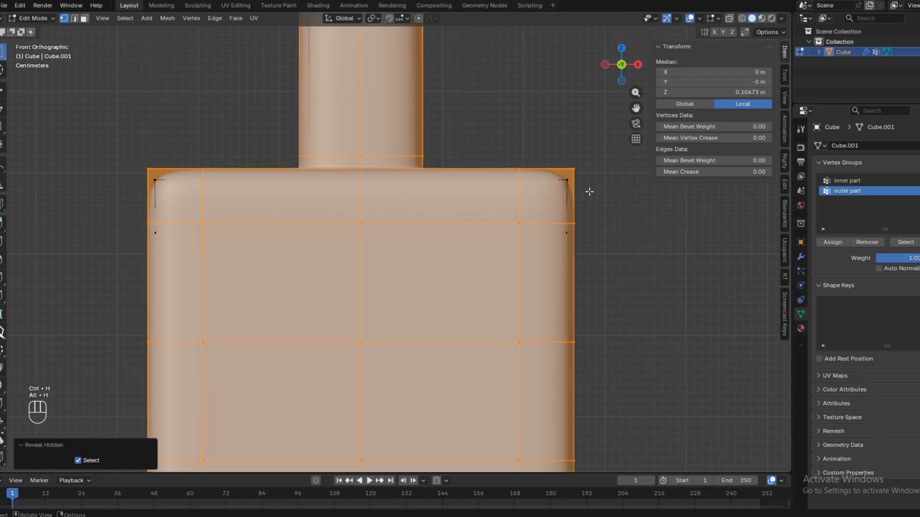
pyautogui.click(727, 20)
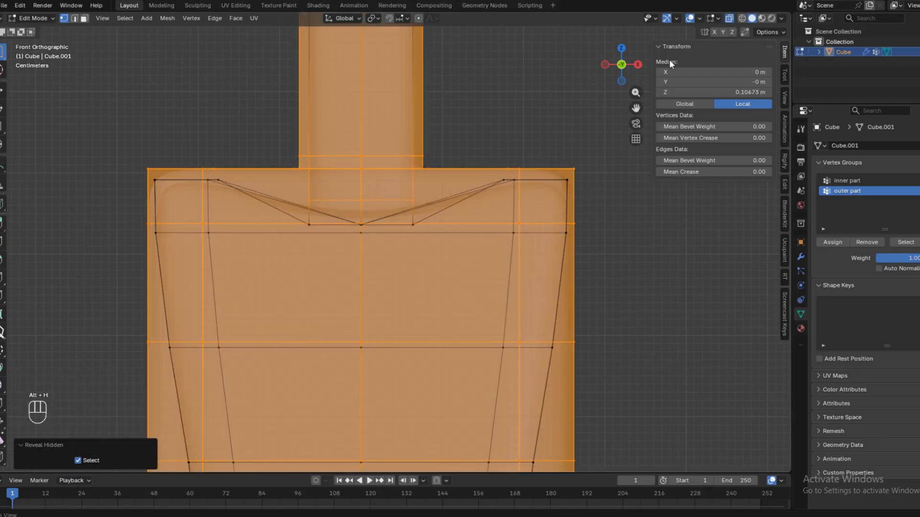
# Step: Slide the inner neck's lower edge loop up to a Z height of about 0.558 m and return to Object Mode
pyautogui.hotkey('alt', 'a')
pyautogui.keyDown('alt'); pyautogui.click(383, 201); pyautogui.keyUp('alt')
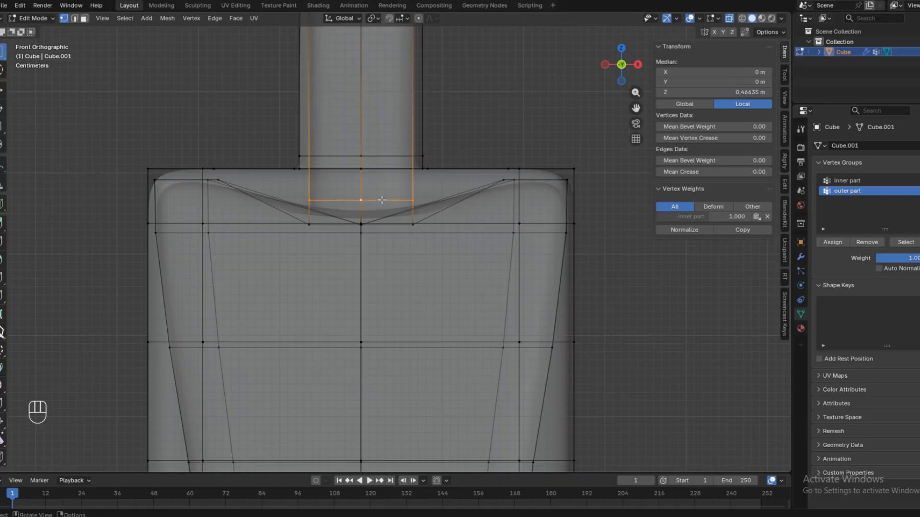
pyautogui.press('g')
pyautogui.press('g')
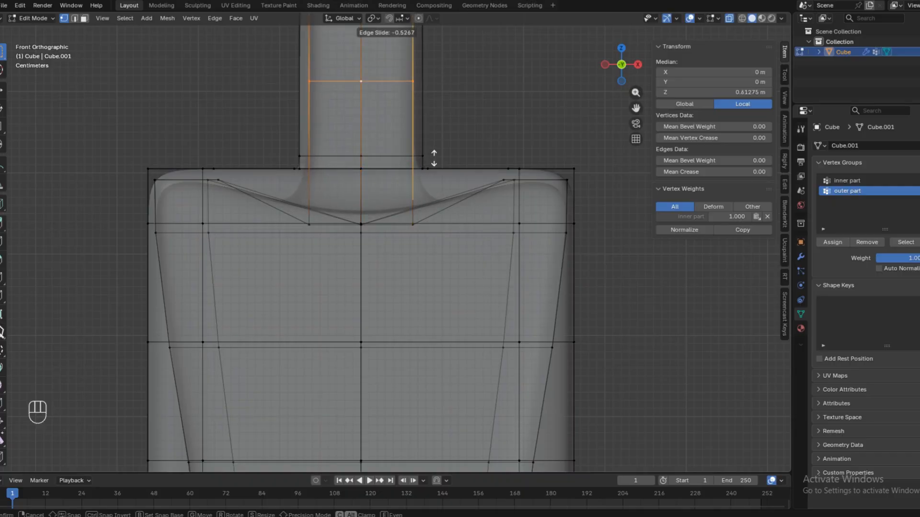
pyautogui.click(424, 182)
pyautogui.scroll(-4, 487, 99)
pyautogui.press('Tab')
pyautogui.click(536, 259)
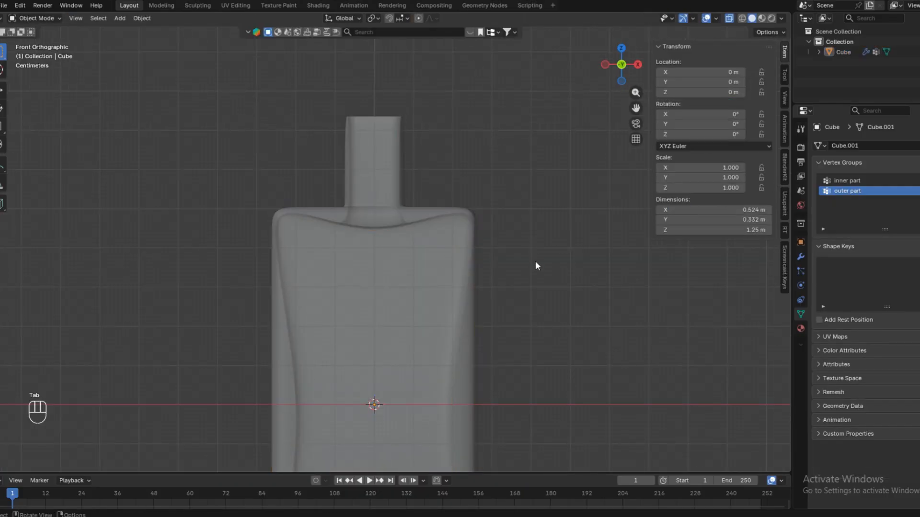
# Step: Check the bottle from the side and the front and save the file
pyautogui.press('KP_3')
pyautogui.scroll(-3, 467, 300)
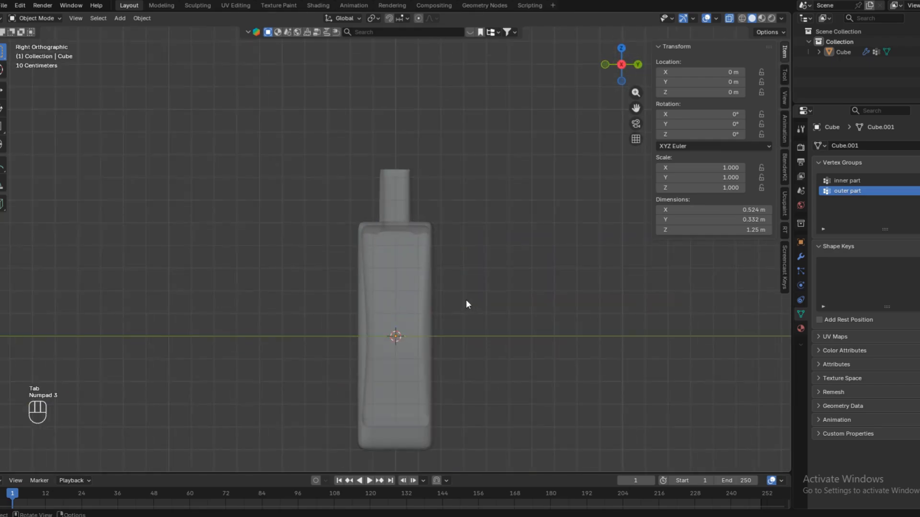
pyautogui.moveTo(466, 301); pyautogui.dragTo(549, 307, button='middle')
pyautogui.press('KP_1')
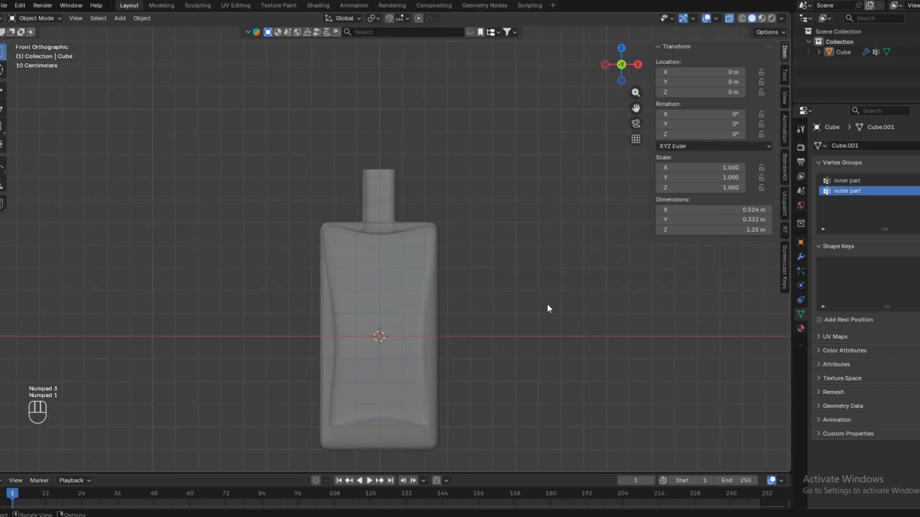
pyautogui.scroll(3, 487, 244)
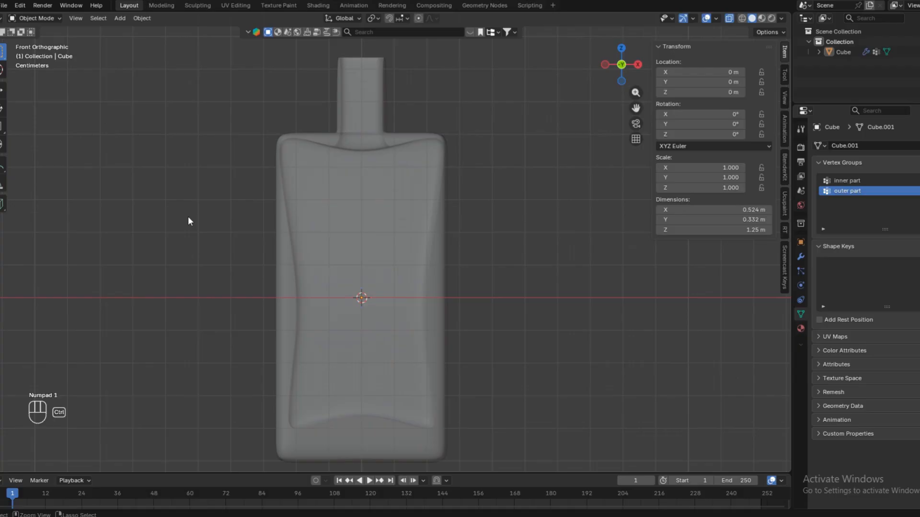
pyautogui.hotkey('ctrl', 's')
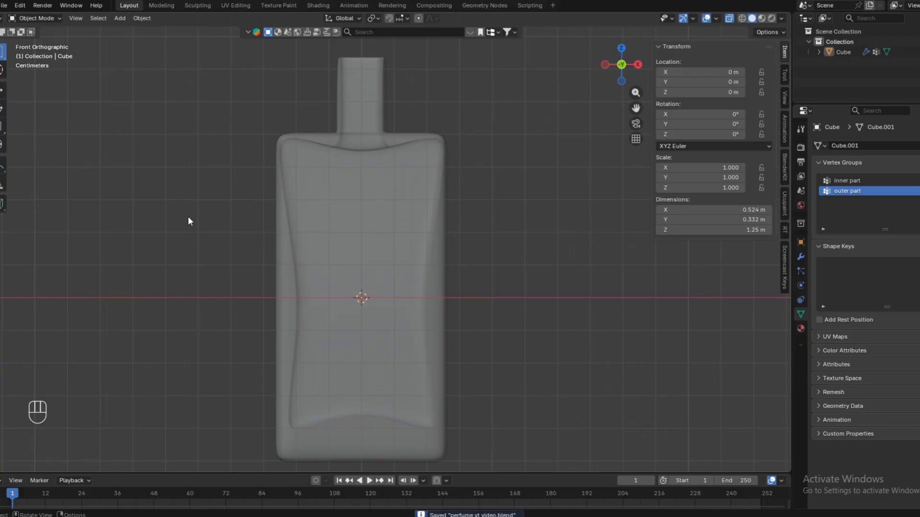
# Step: Raise the centre vertex of the outer box's bottom along Z to about -0.283 m
pyautogui.scroll(3, 459, 376)
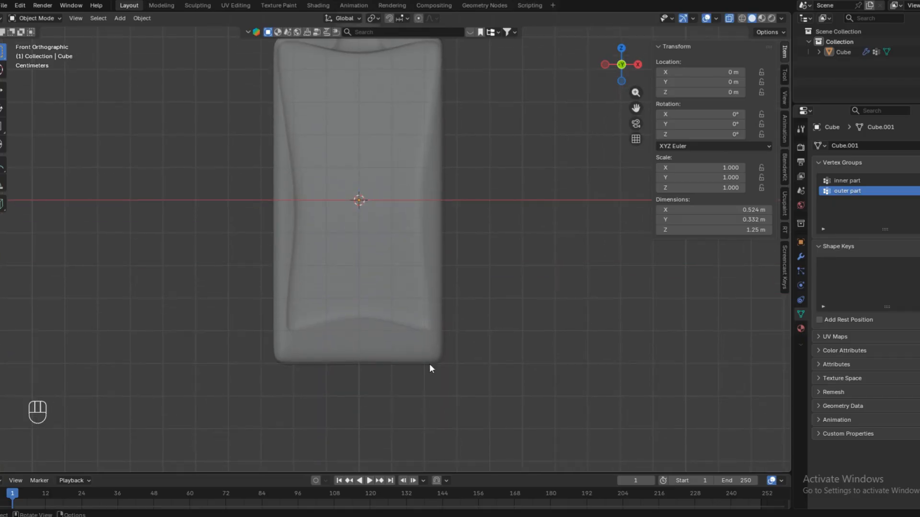
pyautogui.press('Tab')
pyautogui.moveTo(411, 396); pyautogui.dragTo(321, 377, button='middle')
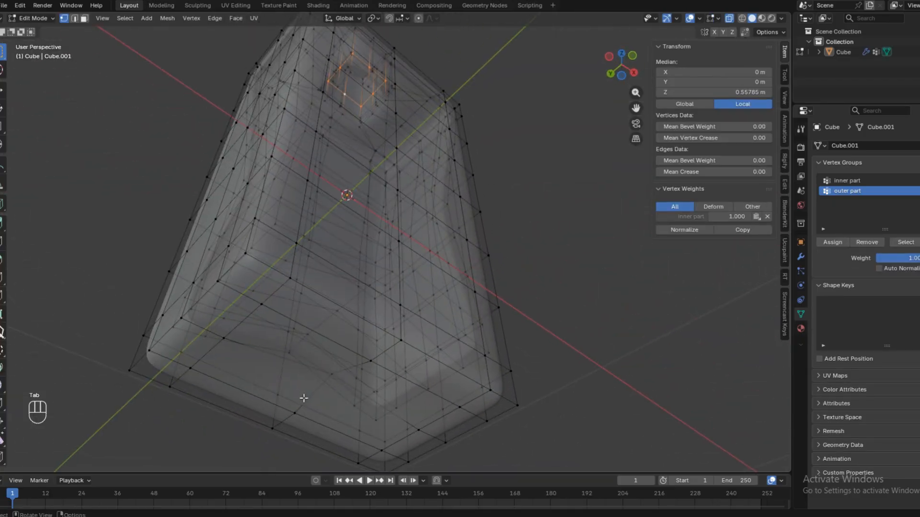
pyautogui.click(322, 379)
pyautogui.press('KP_1')
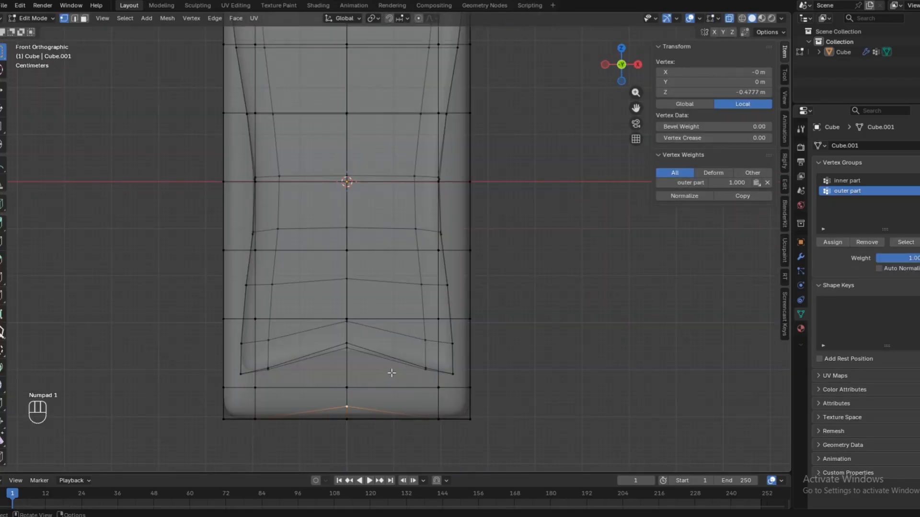
pyautogui.press('g')
pyautogui.press('z')
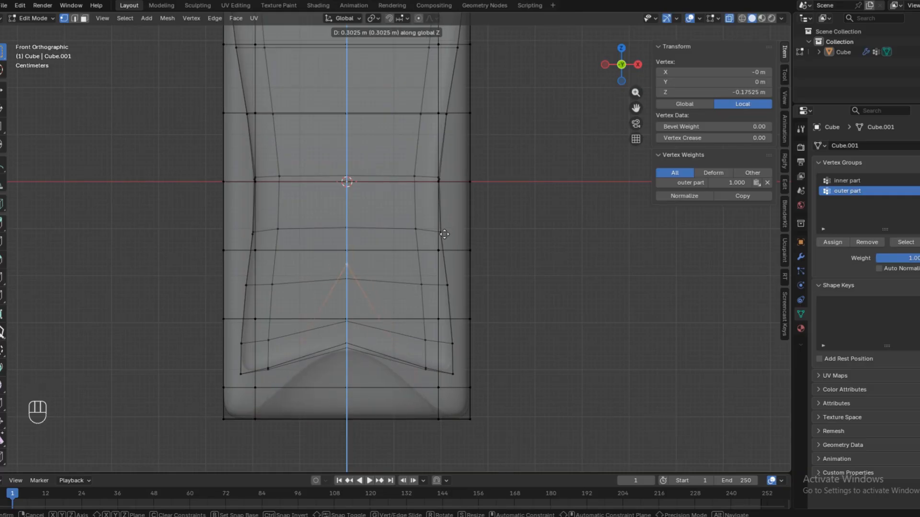
pyautogui.click(453, 282)
pyautogui.press('Tab')
pyautogui.moveTo(520, 364); pyautogui.dragTo(485, 315, button='middle')
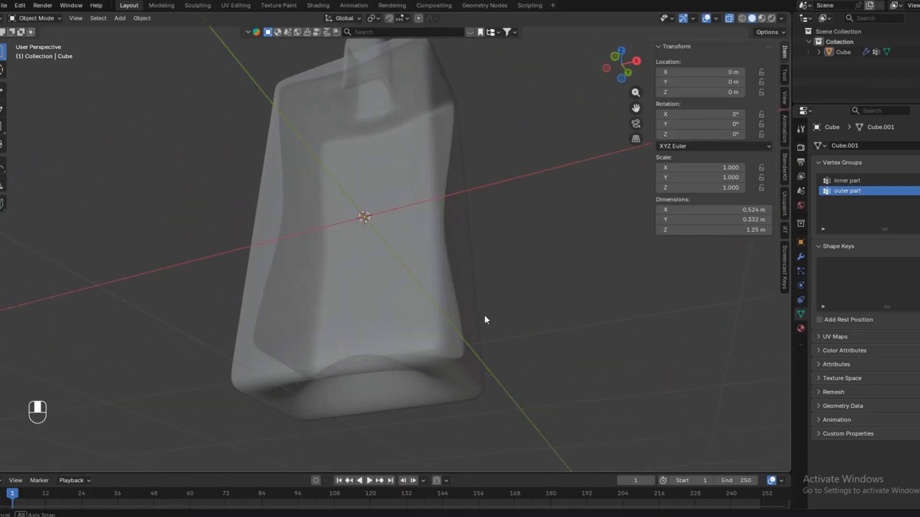
pyautogui.press('KP_3')
pyautogui.press('KP_1')
# Step: Lower the outer bottom's centre vertex along Z by about 0.083 m and check the bottle's shape in Object Mode
pyautogui.press('Tab')
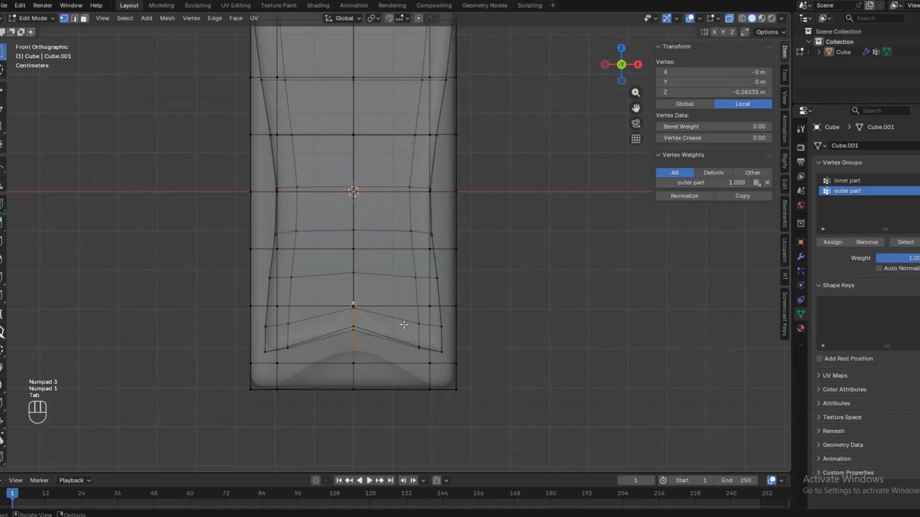
pyautogui.press('g')
pyautogui.press('z')
pyautogui.click(409, 358)
pyautogui.moveTo(408, 359); pyautogui.dragTo(389, 316, button='middle')
pyautogui.hotkey('ctrl', 'r')
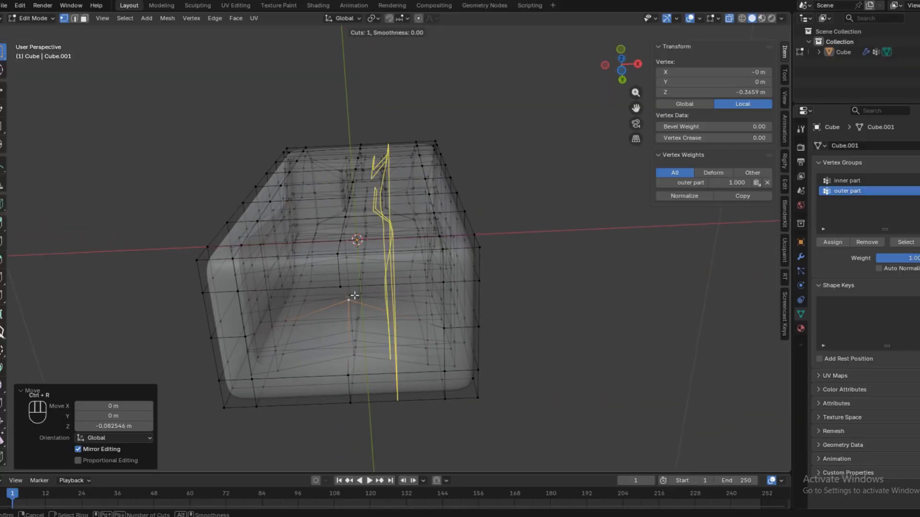
pyautogui.rightClick(348, 300)
pyautogui.press('Tab')
pyautogui.press('KP_1')
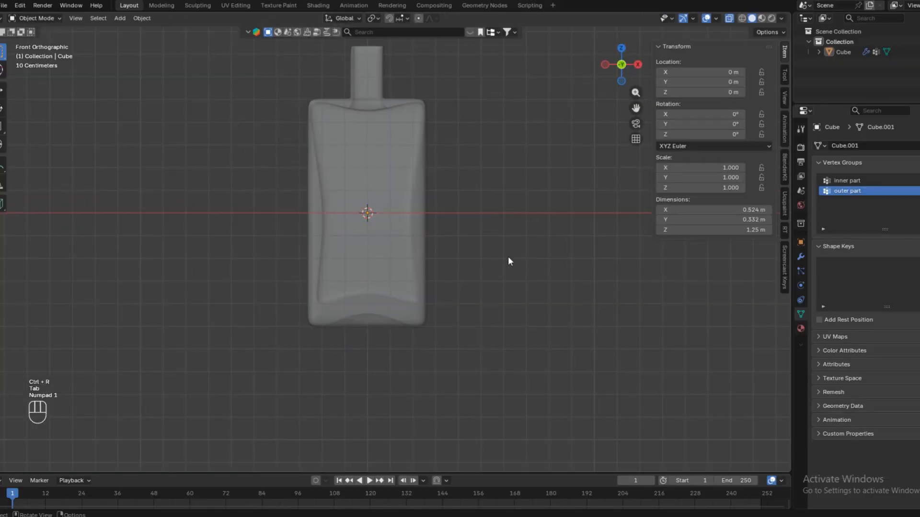
pyautogui.keyDown('shift'); pyautogui.moveTo(456, 129); pyautogui.dragTo(447, 161, button='middle'); pyautogui.keyUp('shift')
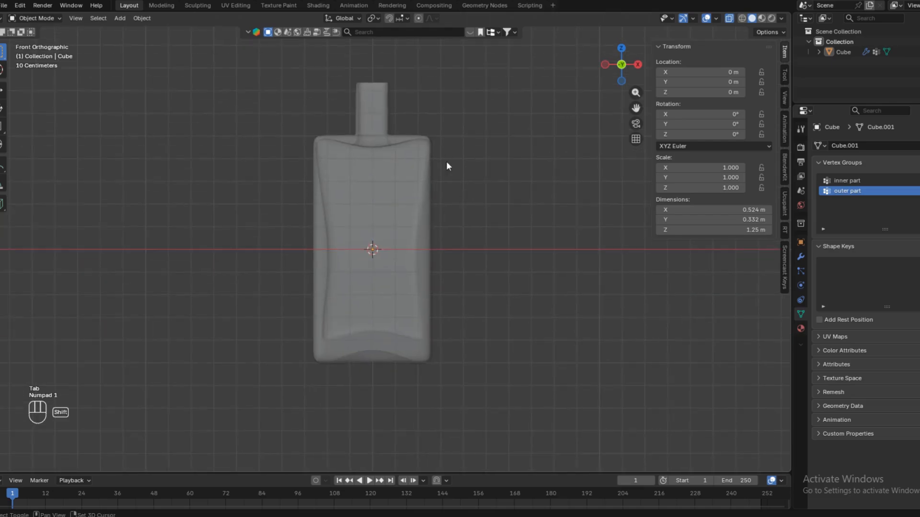
pyautogui.scroll(3, 453, 214)
pyautogui.moveTo(454, 218); pyautogui.dragTo(418, 296, button='middle')
# Step: Add three evenly spaced loop cuts around the flat top rim of the neck without sliding them
pyautogui.click(408, 254)
pyautogui.press('Tab')
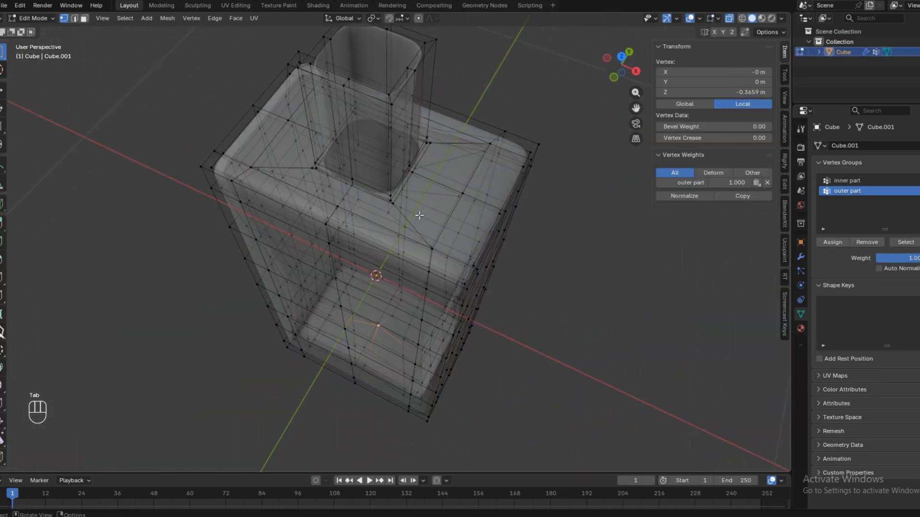
pyautogui.press('KP_1')
pyautogui.scroll(-3, 501, 208)
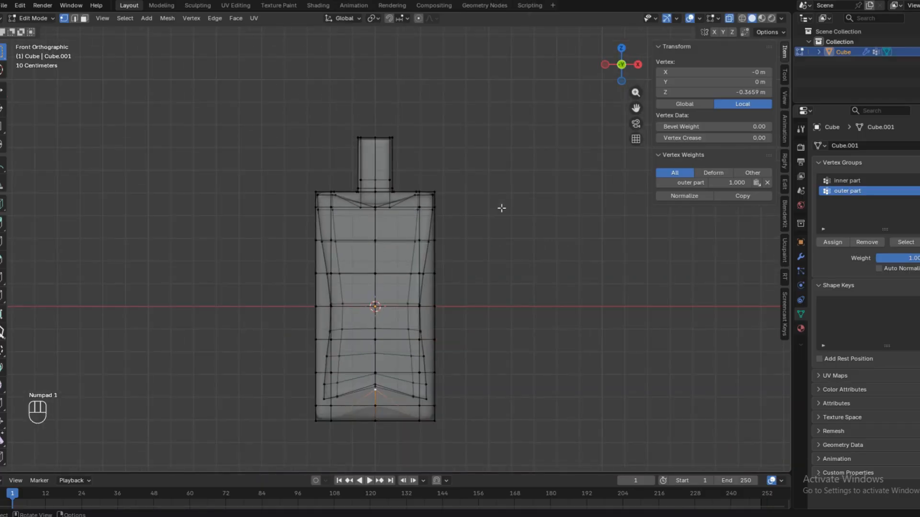
pyautogui.scroll(3, 501, 208)
pyautogui.keyDown('shift'); pyautogui.moveTo(471, 129); pyautogui.dragTo(482, 236, button='middle'); pyautogui.keyUp('shift')
pyautogui.scroll(3, 481, 235)
pyautogui.moveTo(460, 165); pyautogui.dragTo(261, 211, button='middle')
pyautogui.scroll(3, 261, 211)
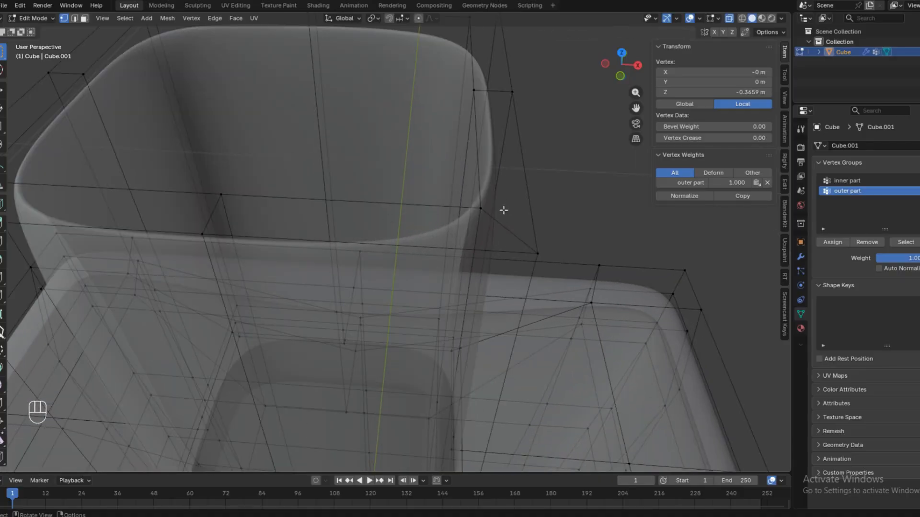
pyautogui.scroll(-2, 506, 204)
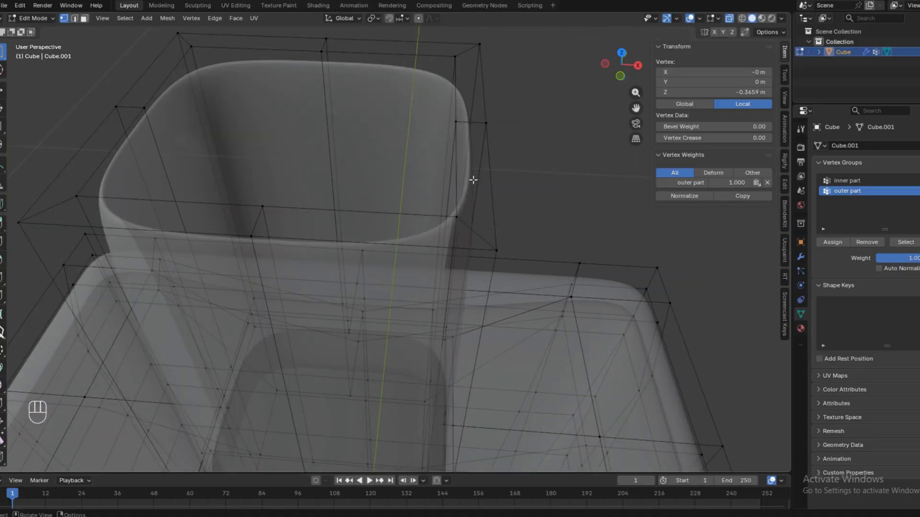
pyautogui.hotkey('ctrl', 'r')
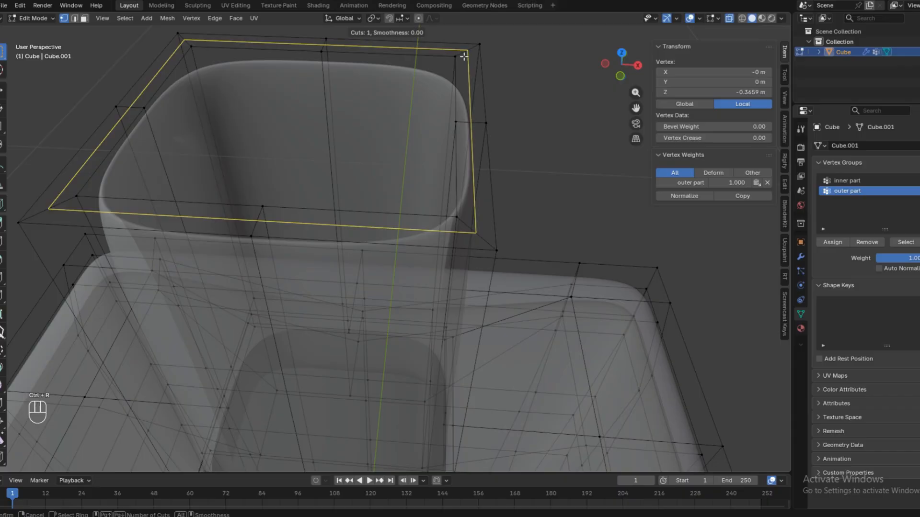
pyautogui.scroll(2, 464, 57)
pyautogui.click(464, 57)
pyautogui.rightClick(485, 123)
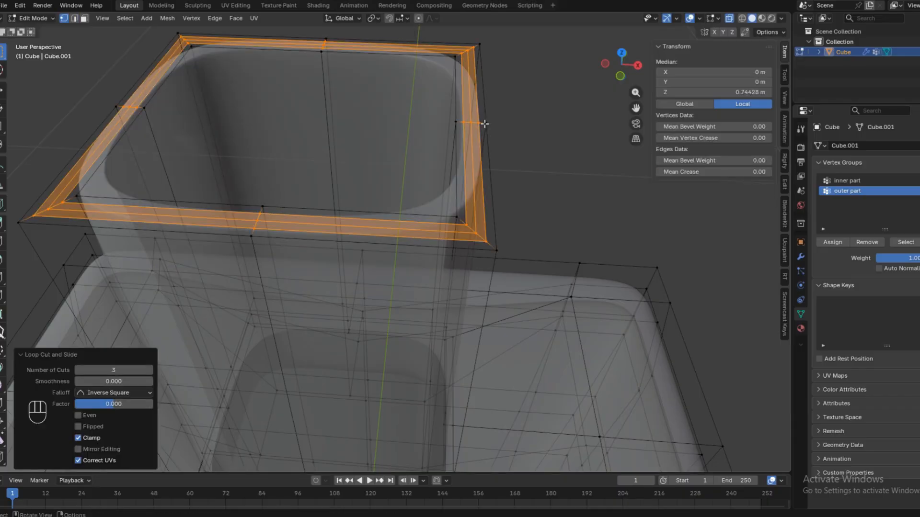
# Step: Add a loop cut around the outer neck and slide it up against the rim with a factor of about -0.981
pyautogui.moveTo(485, 124); pyautogui.dragTo(489, 192, button='middle')
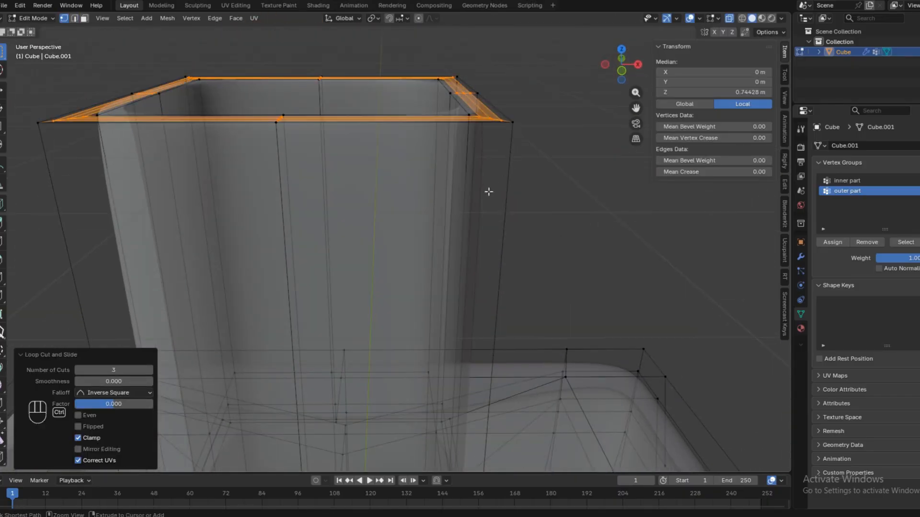
pyautogui.hotkey('ctrl', 'r')
pyautogui.click(483, 200)
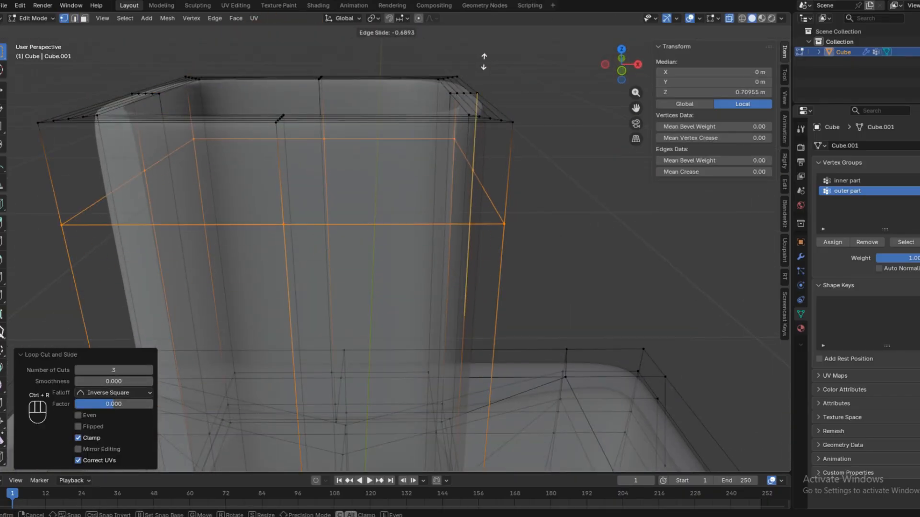
pyautogui.click(494, 464)
# Step: Add a loop cut around the inside of the neck, slide it up close to the rim at about Z 0.737 m, and leave Edit Mode
pyautogui.moveTo(469, 293); pyautogui.dragTo(407, 299, button='middle')
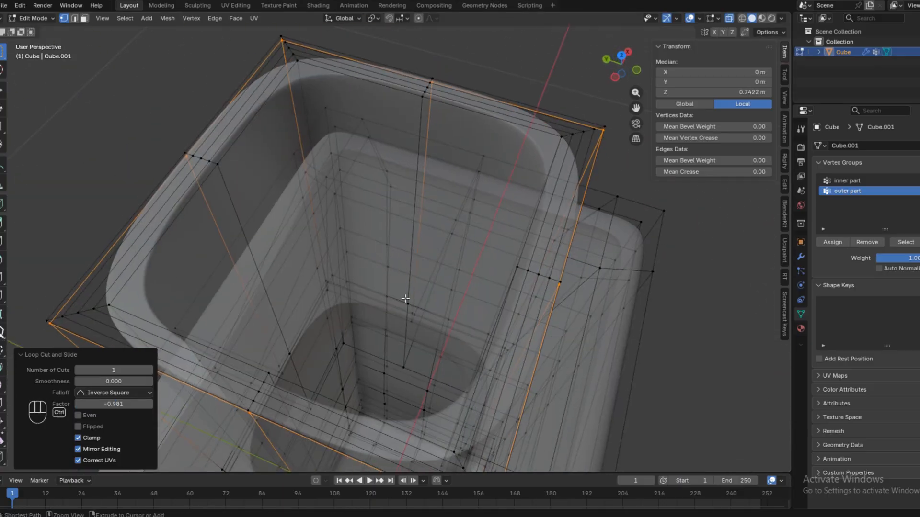
pyautogui.hotkey('ctrl', 'r')
pyautogui.click(407, 282)
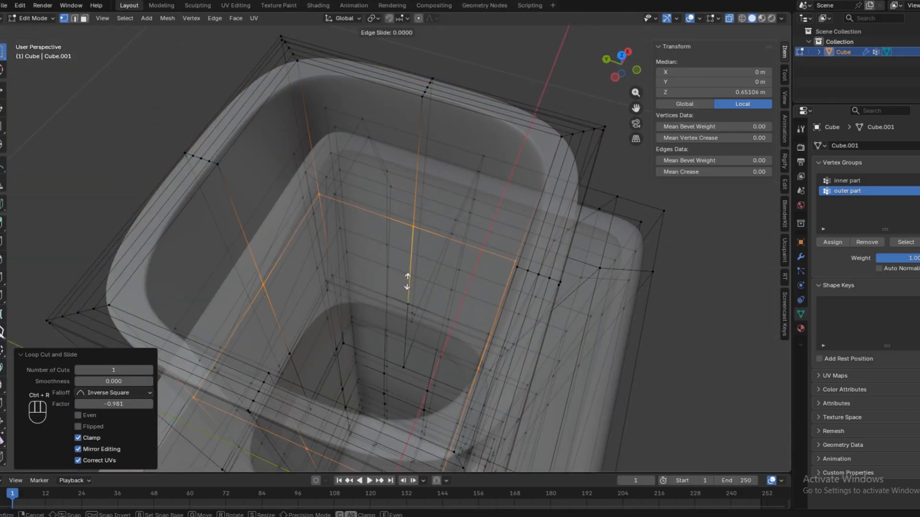
pyautogui.click(426, 185)
pyautogui.press('Tab')
# Step: Deselect the bottle, turn off X-ray display and save the file
pyautogui.moveTo(440, 204); pyautogui.dragTo(361, 269, button='middle')
pyautogui.click(522, 172)
pyautogui.click(730, 18)
pyautogui.hotkey('ctrl', 's')
# Step: Duplicate the edge loop around the neck's outer rim in place, separate it into its own object and leave Edit Mode
pyautogui.press('Tab')
pyautogui.scroll(4, 361, 269)
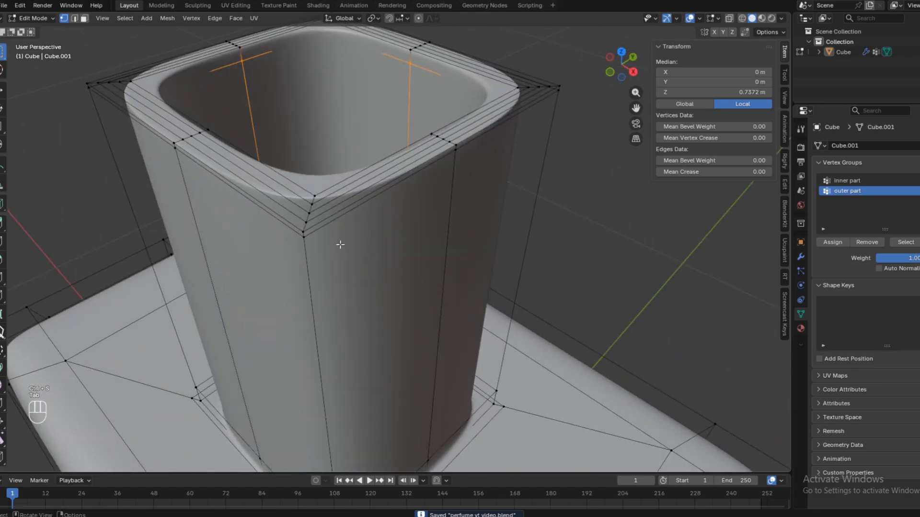
pyautogui.click(307, 235)
pyautogui.moveTo(367, 219); pyautogui.dragTo(419, 212, button='middle')
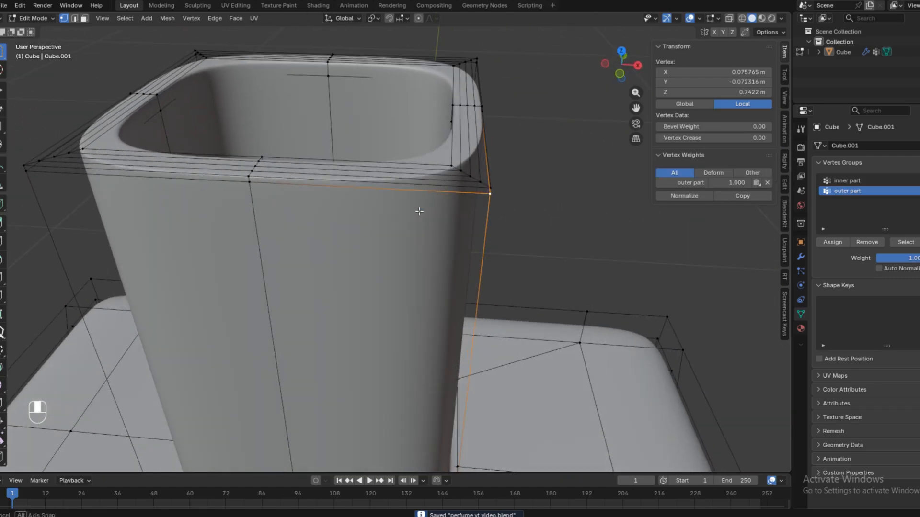
pyautogui.click(483, 187)
pyautogui.click(490, 193)
pyautogui.click(490, 187)
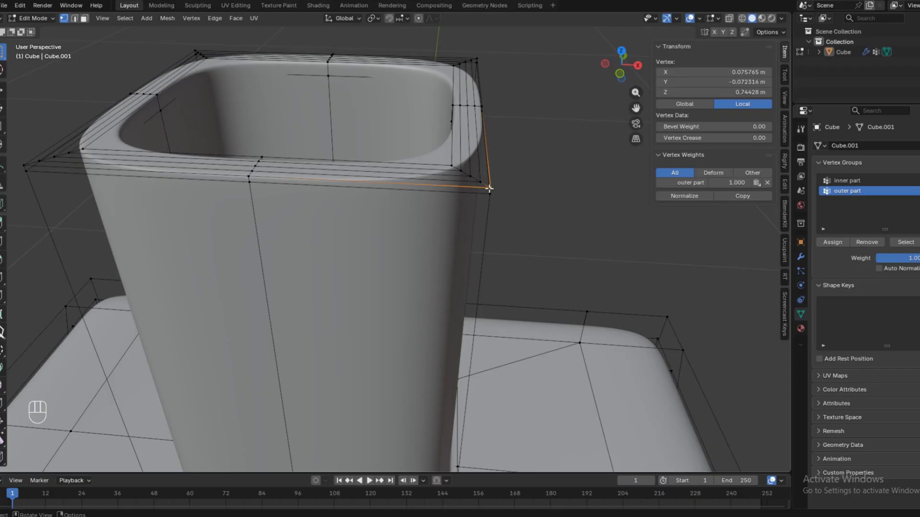
pyautogui.keyDown('alt'); pyautogui.click(490, 187); pyautogui.keyUp('alt')
pyautogui.scroll(-2, 495, 217)
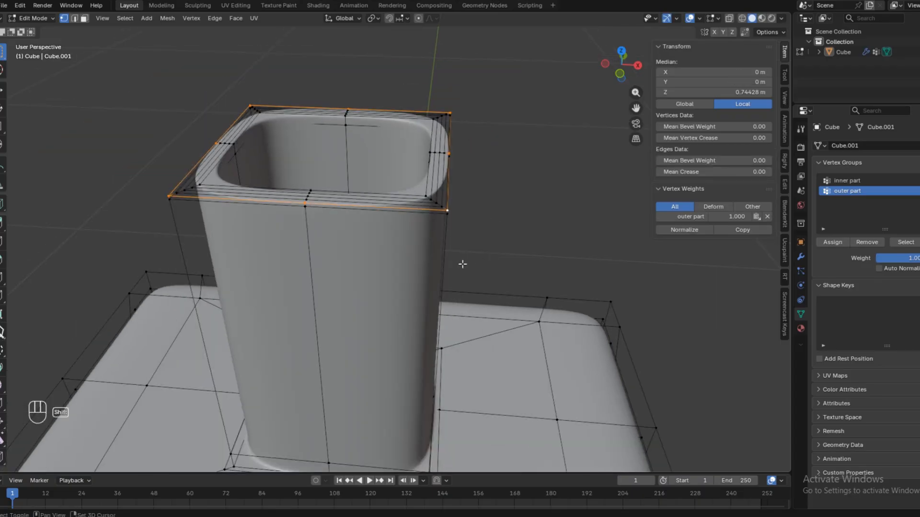
pyautogui.hotkey('shift', 'd')
pyautogui.rightClick(488, 223)
pyautogui.press('p')
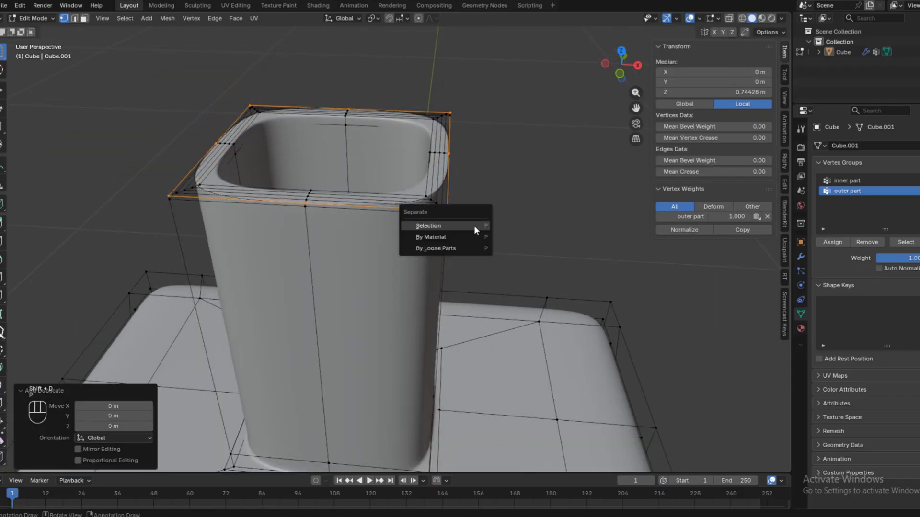
pyautogui.click(474, 225)
pyautogui.press('Tab')
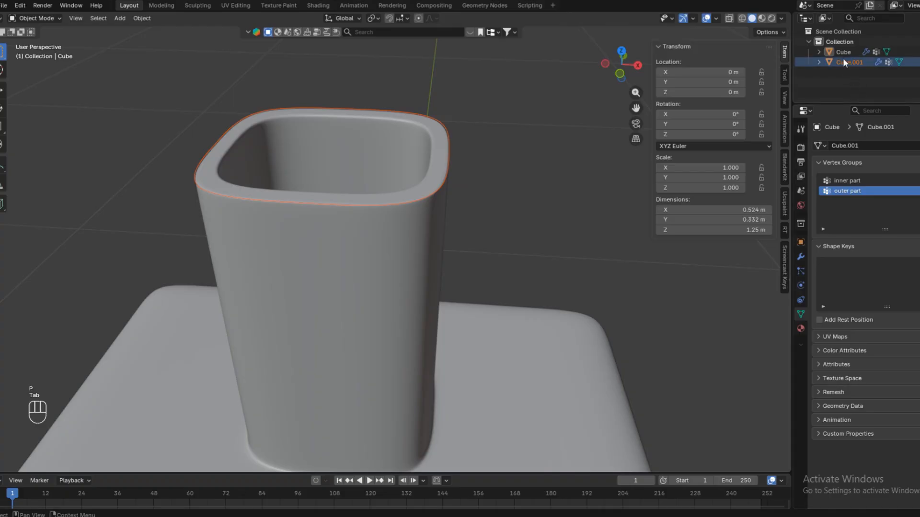
# Step: Rename the separated rim object as cab
pyautogui.click(841, 59)
pyautogui.doubleClick(840, 59)
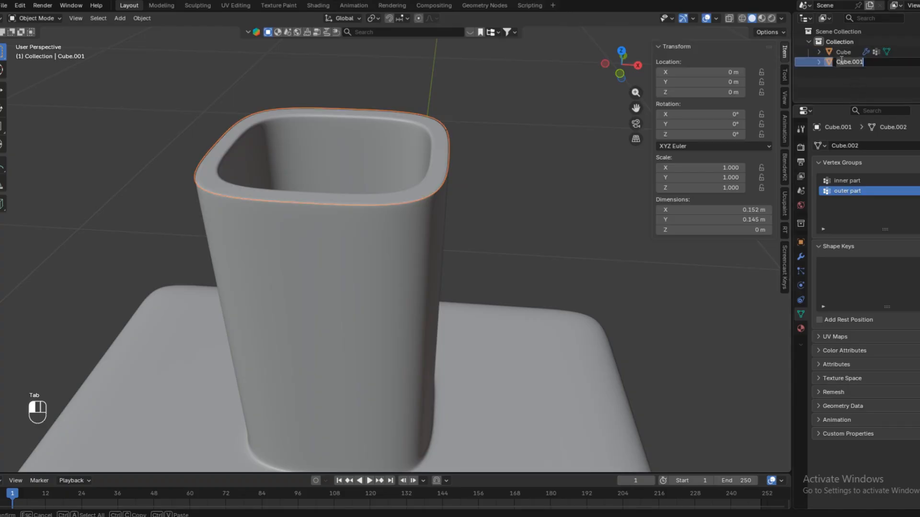
pyautogui.write('cab')
pyautogui.press('Return')
# Step: Rename the original bottle object as bottle
pyautogui.click(841, 59)
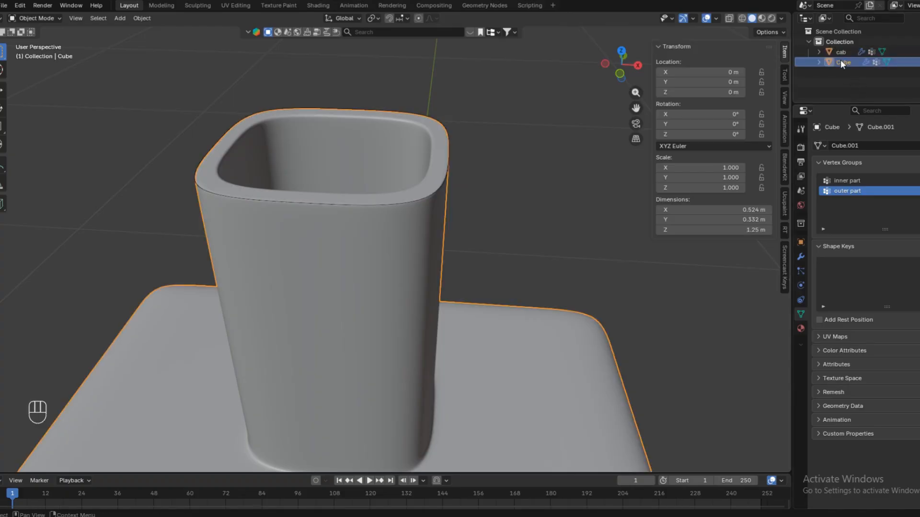
pyautogui.doubleClick(840, 59)
pyautogui.write('bott')
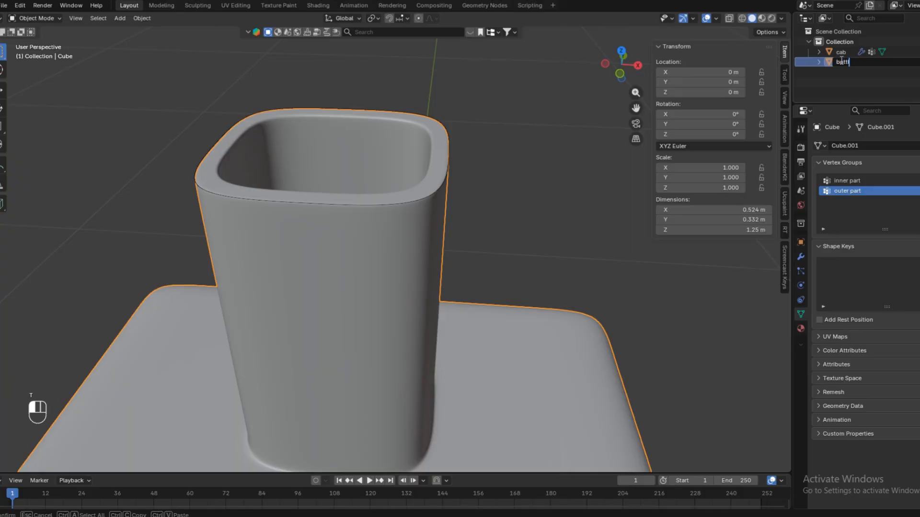
pyautogui.write('le')
pyautogui.press('Return')
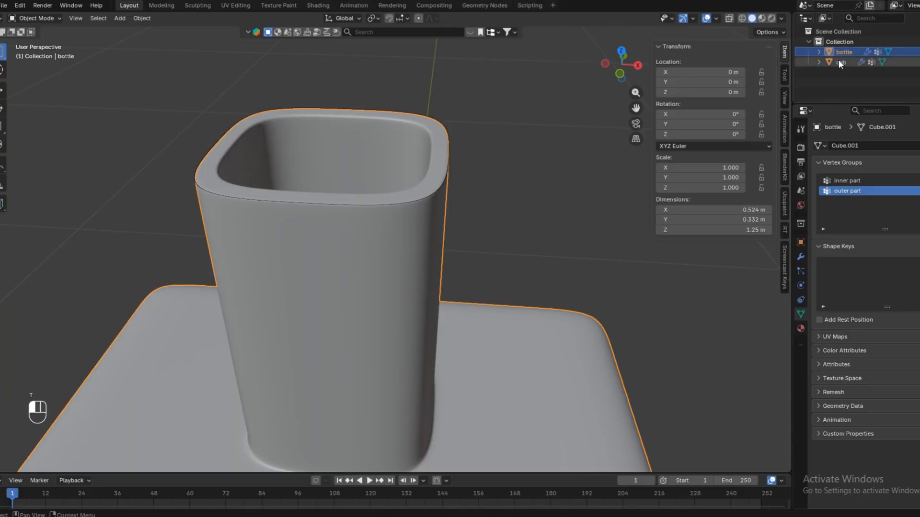
# Step: Scale the whole cab loop up by about 1.161 and raise it about 0.055 m along Z above the neck
pyautogui.click(840, 62)
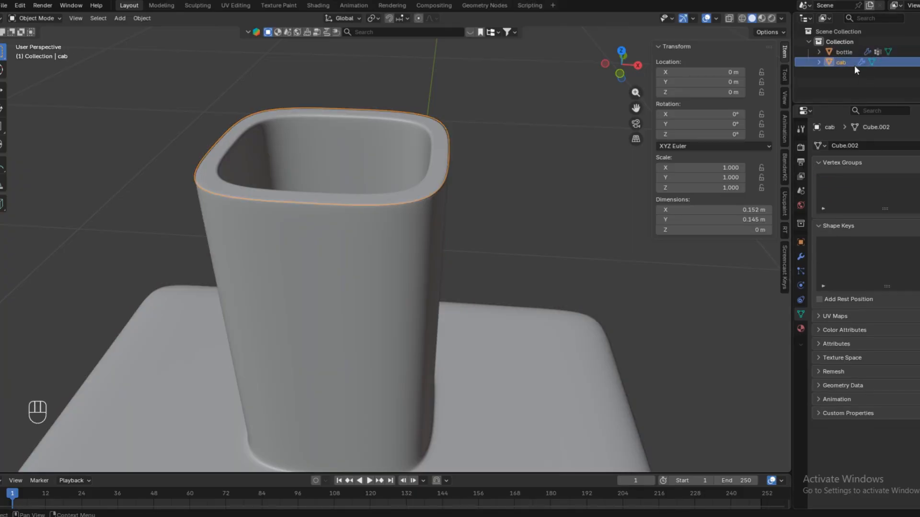
pyautogui.press('Tab')
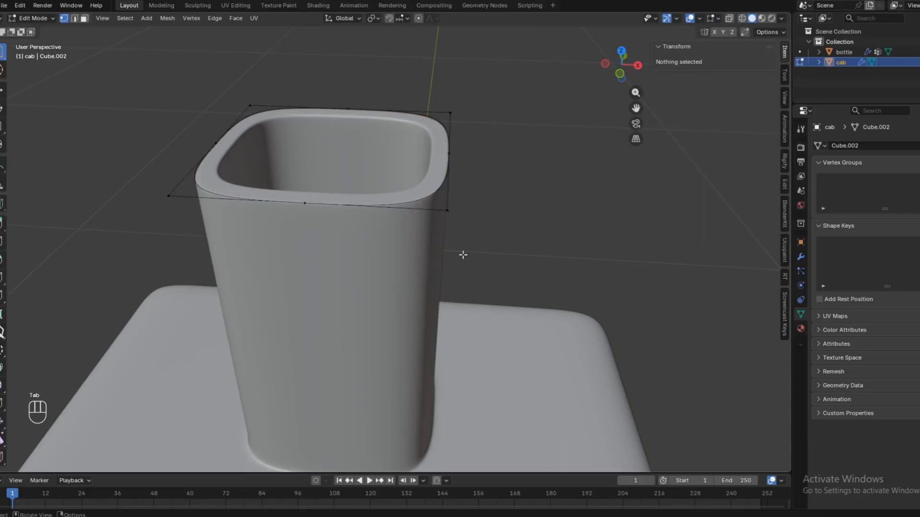
pyautogui.press('a')
pyautogui.press('KP_1')
pyautogui.press('s')
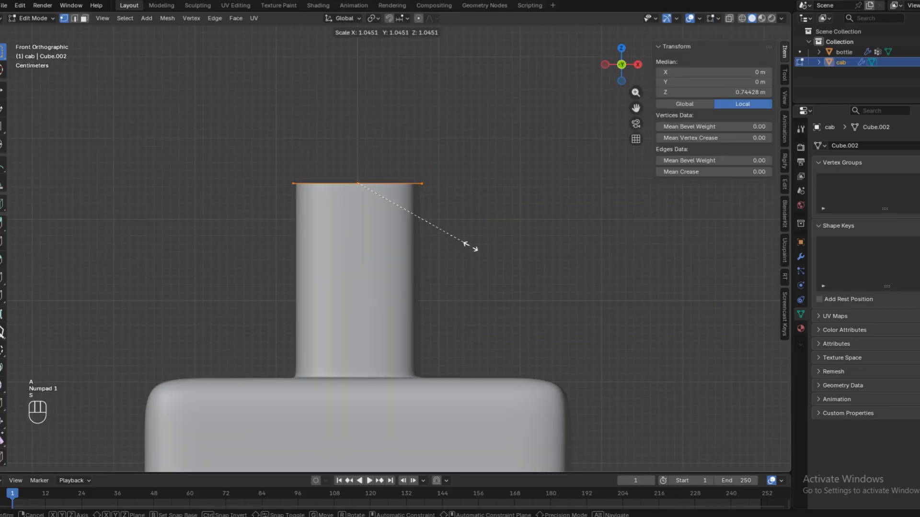
pyautogui.click(487, 244)
pyautogui.press('g')
pyautogui.press('z')
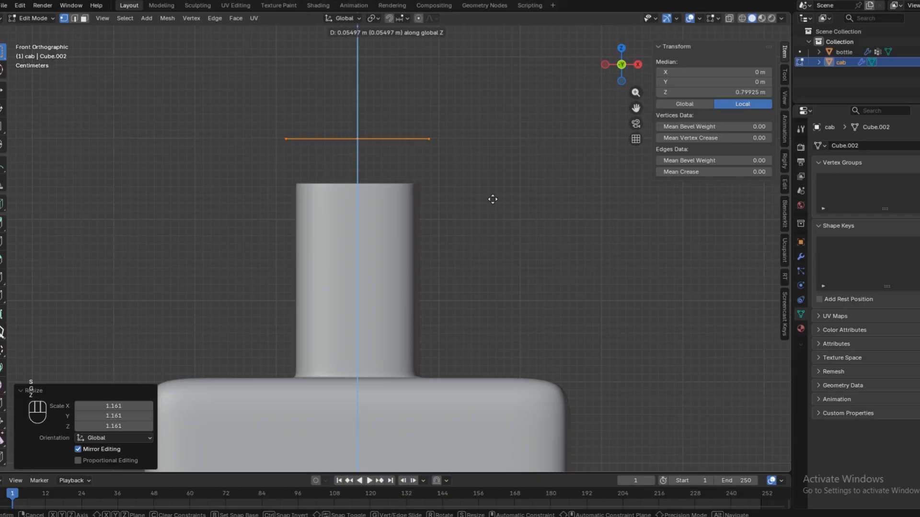
pyautogui.click(493, 199)
pyautogui.moveTo(493, 199); pyautogui.dragTo(489, 235, button='middle')
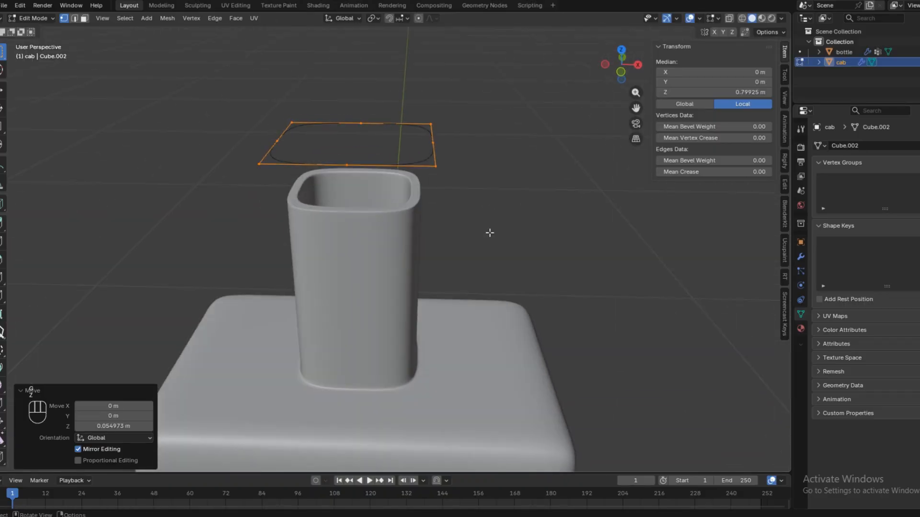
pyautogui.press('f')
pyautogui.press('KP_1')
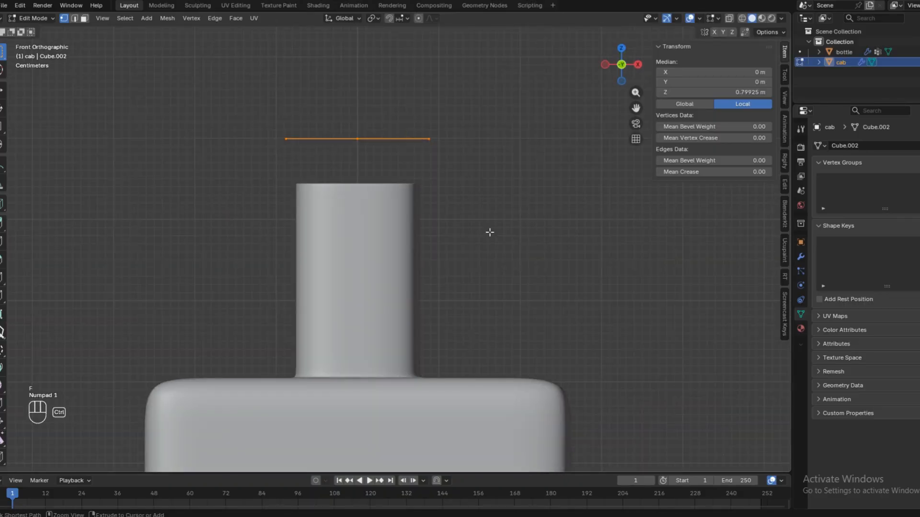
pyautogui.hotkey('ctrl', 'z')
# Step: Extrude the cab loop down about 0.28 m and lower its bottom edge another 0.012 m or so onto the bottle's shoulder
pyautogui.moveTo(486, 209); pyautogui.dragTo(485, 230, button='middle')
pyautogui.press('e')
pyautogui.press('z')
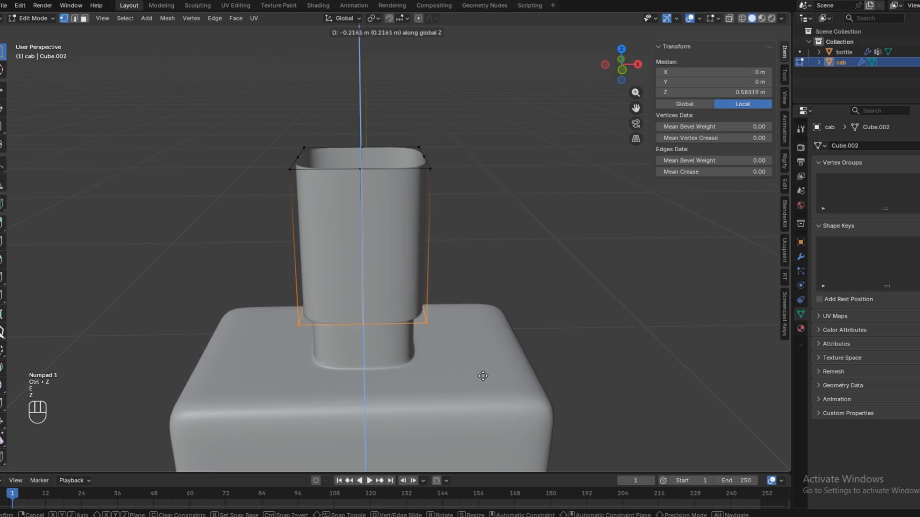
pyautogui.click(483, 414)
pyautogui.press('KP_1')
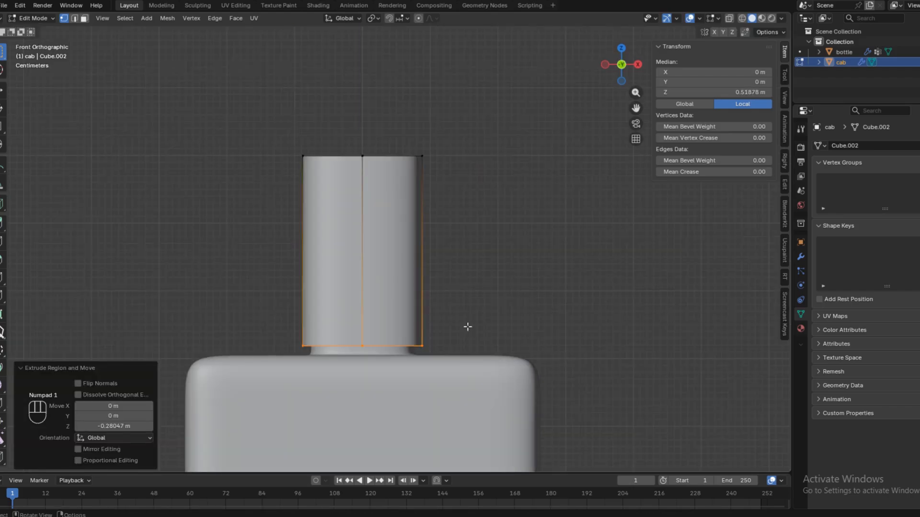
pyautogui.press('g')
pyautogui.press('z')
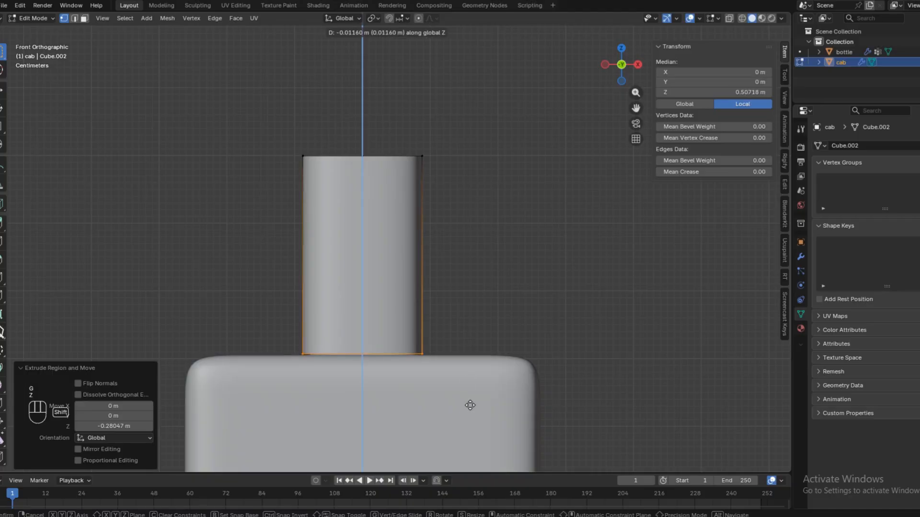
pyautogui.click(470, 408)
# Step: Close the cab's open top loop with a face and apply Grid Fill to it with a span of 2
pyautogui.moveTo(470, 407); pyautogui.dragTo(437, 209, button='middle')
pyautogui.click(407, 185)
pyautogui.keyDown('alt'); pyautogui.click(407, 185); pyautogui.keyUp('alt')
pyautogui.press('f')
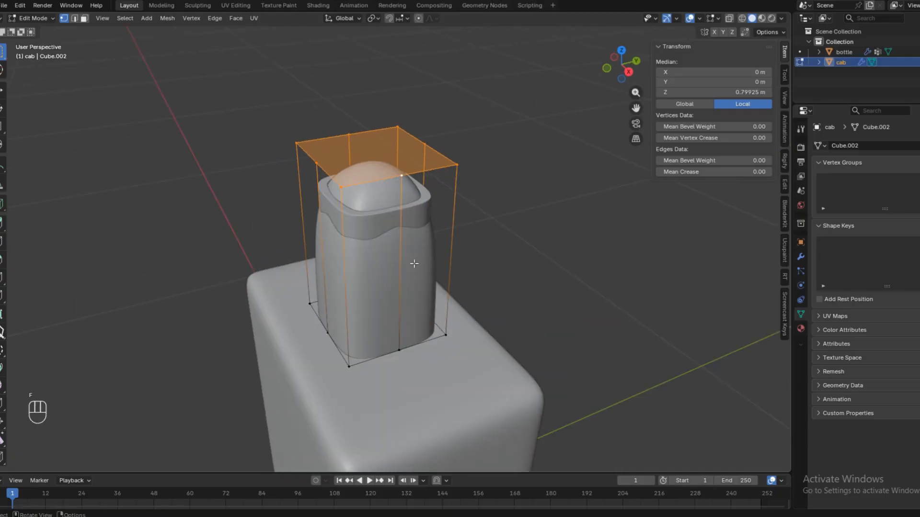
pyautogui.moveTo(414, 263); pyautogui.dragTo(439, 282, button='middle')
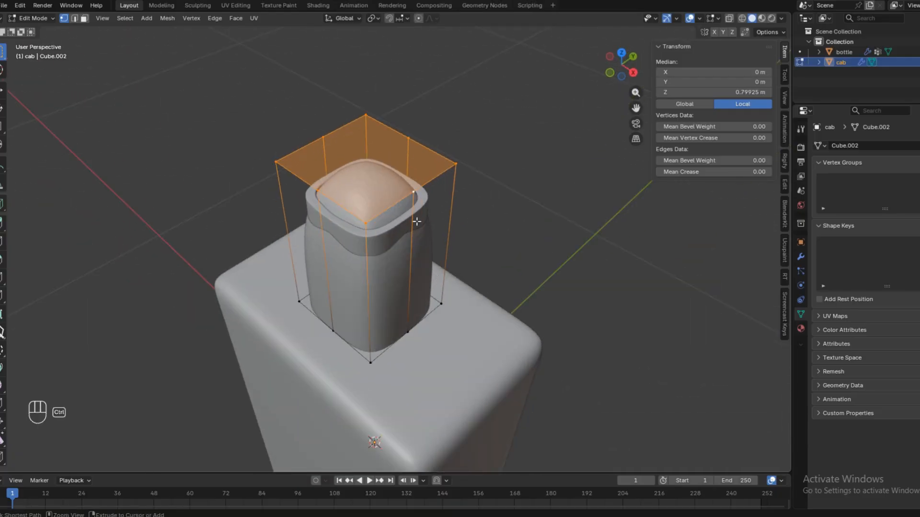
pyautogui.hotkey('ctrl', 'f')
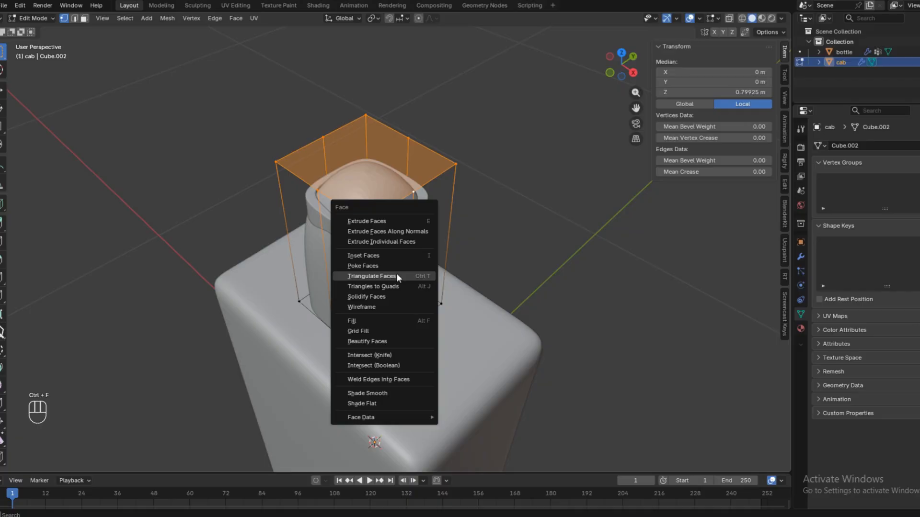
pyautogui.click(384, 330)
# Step: Add a loop cut around the cab's sides and slide it up near the top edge with a factor of about 0.977
pyautogui.moveTo(384, 329); pyautogui.dragTo(376, 294, button='middle')
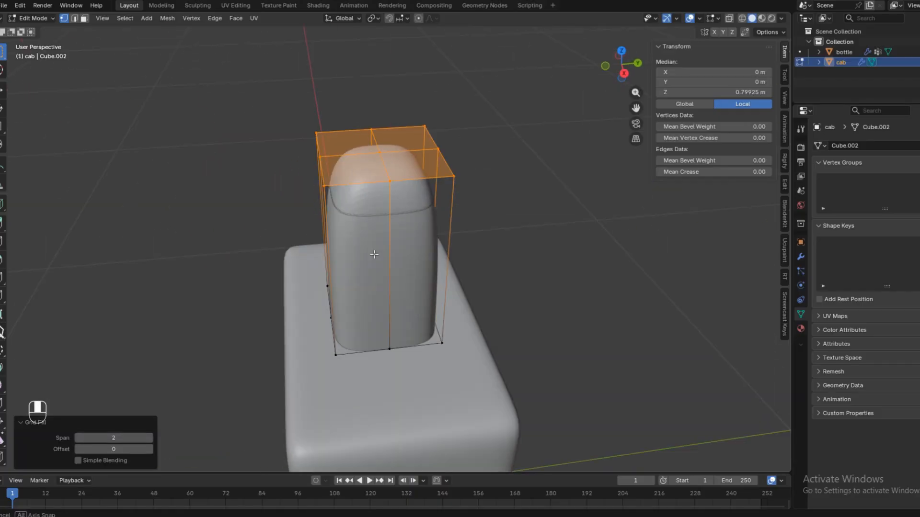
pyautogui.hotkey('ctrl', 'r')
pyautogui.click(394, 263)
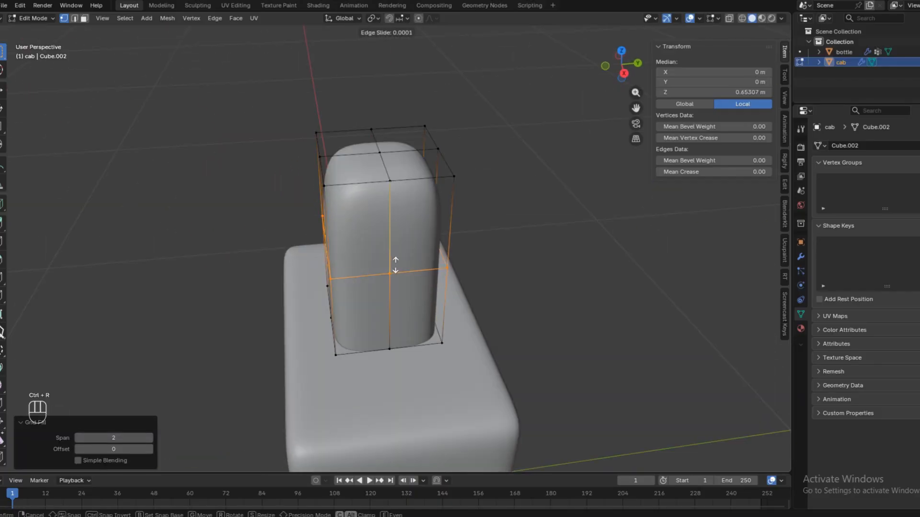
pyautogui.click(417, 183)
pyautogui.scroll(5, 422, 230)
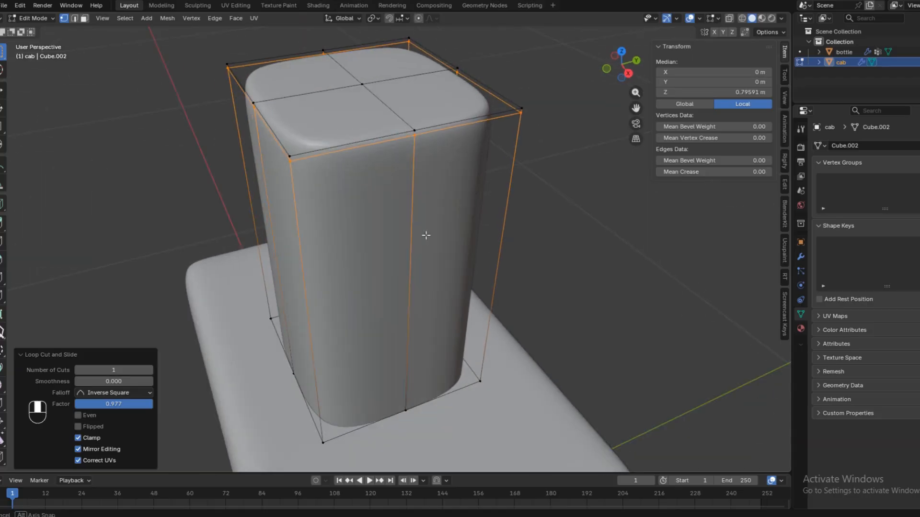
# Step: Edge-slide the new loop even closer to the cab's top edge with a factor of about 0.447
pyautogui.moveTo(428, 236); pyautogui.dragTo(448, 244, button='middle')
pyautogui.press('g')
pyautogui.press('g')
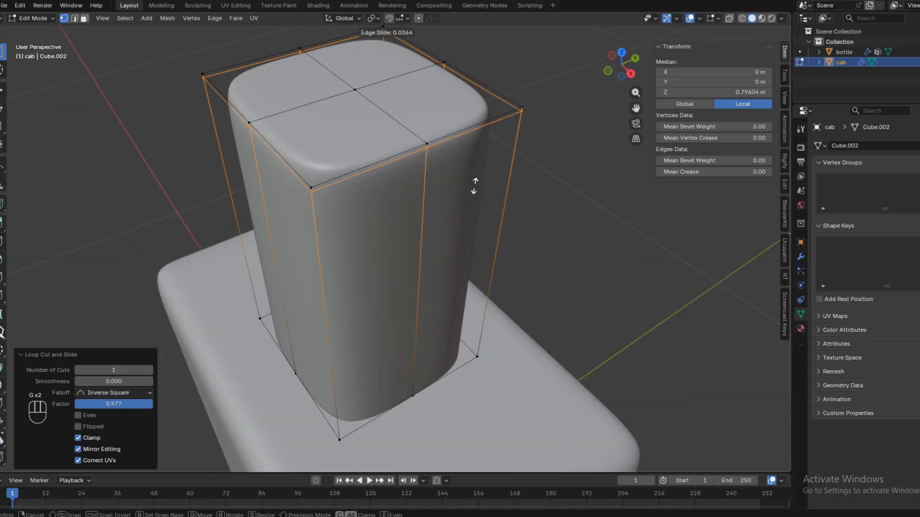
pyautogui.click(455, 102)
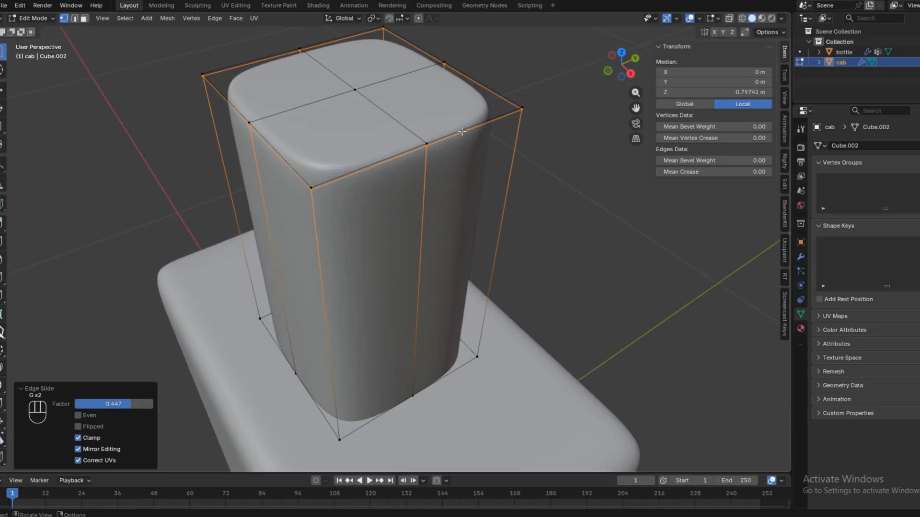
# Step: Inset the cab's four top faces together by about 0.009 m and leave Edit Mode
pyautogui.moveTo(425, 227)
pyautogui.mouseDown(button='middle')
pyautogui.moveTo(392, 234)
pyautogui.moveTo(420, 236)
pyautogui.mouseUp(button='middle')
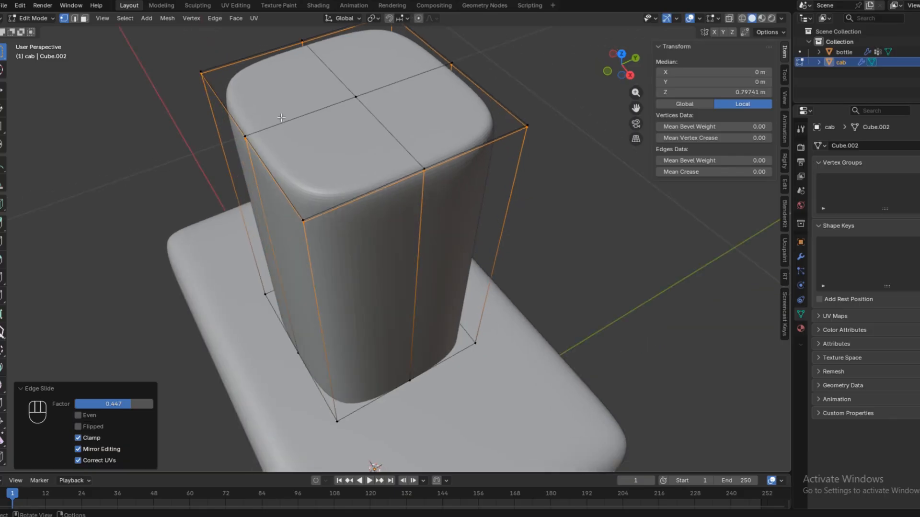
pyautogui.click(83, 18)
pyautogui.click(322, 90)
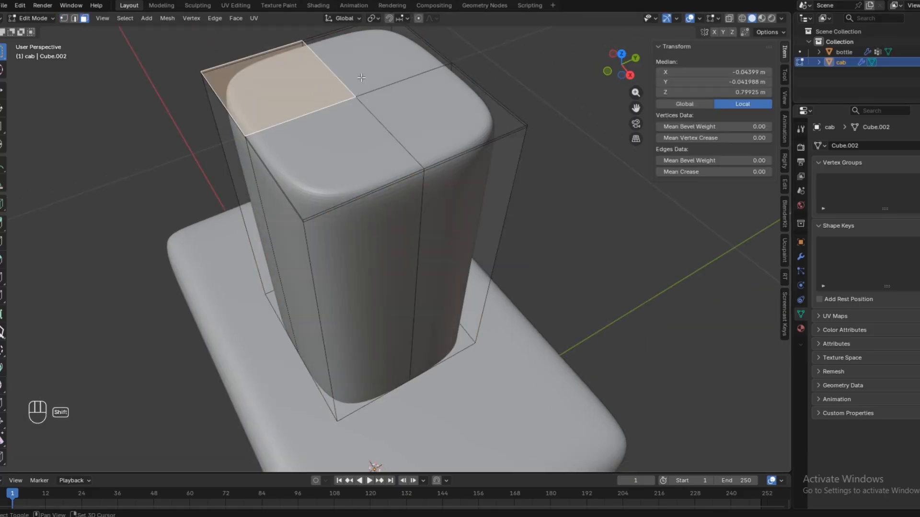
pyautogui.keyDown('shift'); pyautogui.click(361, 77); pyautogui.keyUp('shift')
pyautogui.keyDown('shift'); pyautogui.click(391, 108); pyautogui.keyUp('shift')
pyautogui.keyDown('shift'); pyautogui.click(365, 122); pyautogui.keyUp('shift')
pyautogui.press('i')
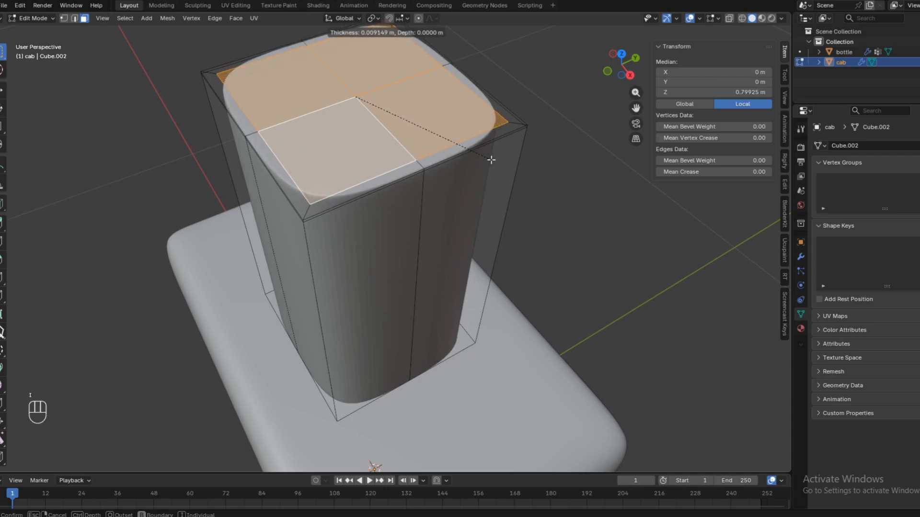
pyautogui.click(491, 164)
pyautogui.press('Tab')
pyautogui.moveTo(458, 258); pyautogui.dragTo(507, 217, button='middle')
pyautogui.press('KP_1')
pyautogui.moveTo(483, 273); pyautogui.dragTo(479, 319, button='middle')
pyautogui.press('Tab')
pyautogui.press('a')
pyautogui.press('KP_1')
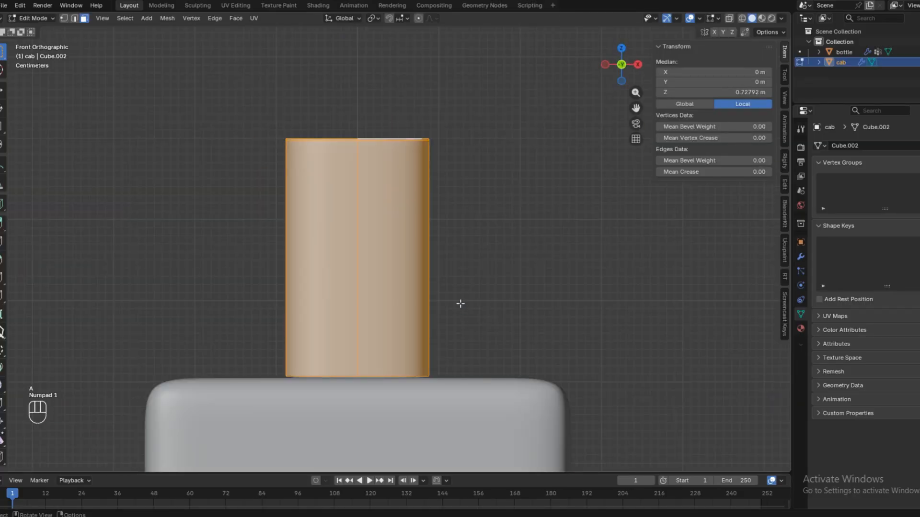
pyautogui.press('g')
pyautogui.rightClick(472, 232)
pyautogui.moveTo(472, 232); pyautogui.dragTo(461, 290, button='middle')
pyautogui.press('Tab')
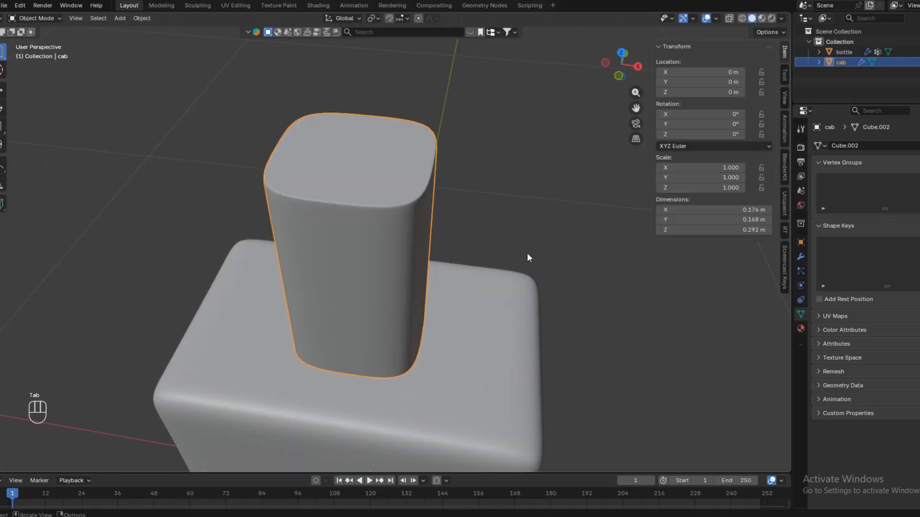
# Step: Add a Solidify modifier to the cab after its Subdivision modifier
pyautogui.click(806, 258)
pyautogui.click(869, 144)
pyautogui.write('s')
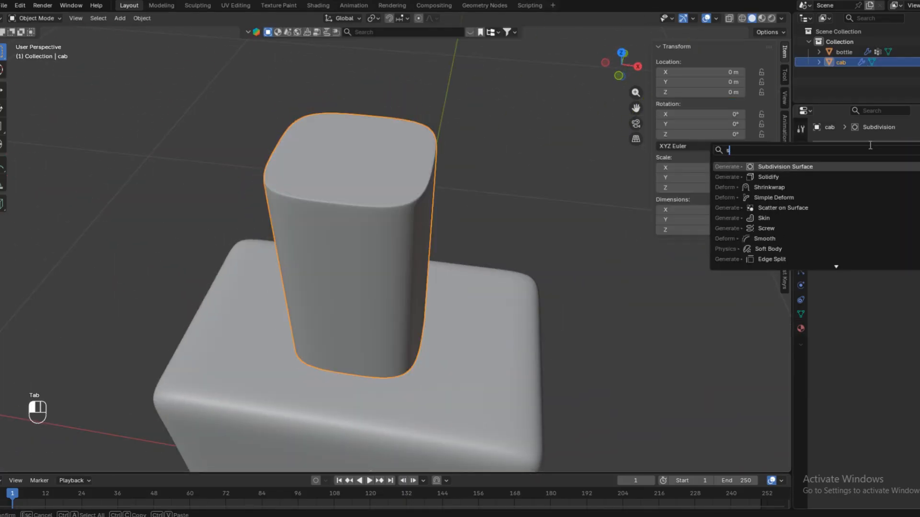
pyautogui.click(796, 177)
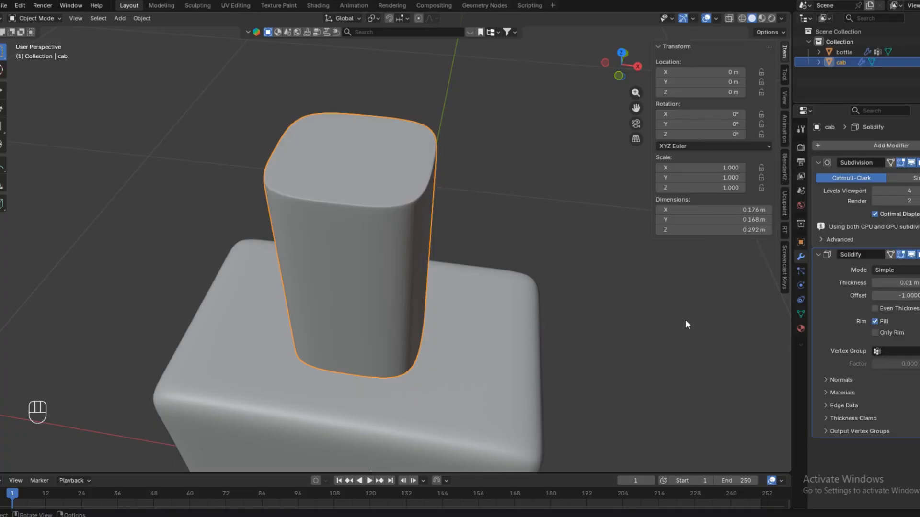
pyautogui.moveTo(478, 279); pyautogui.dragTo(493, 226, button='middle')
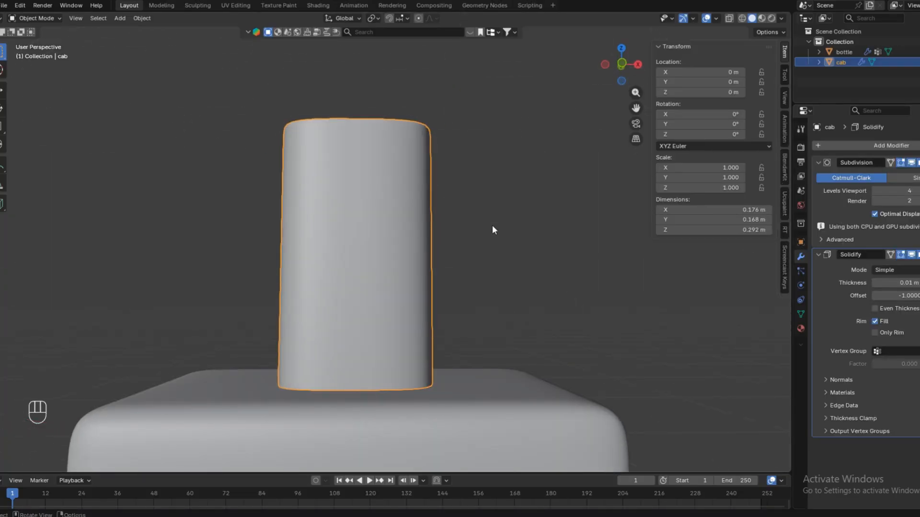
# Step: Isolate the cab, look at its open underside and set the Solidify thickness to 0.005 m
pyautogui.press('KP_Divide')
pyautogui.moveTo(496, 284); pyautogui.dragTo(485, 188, button='middle')
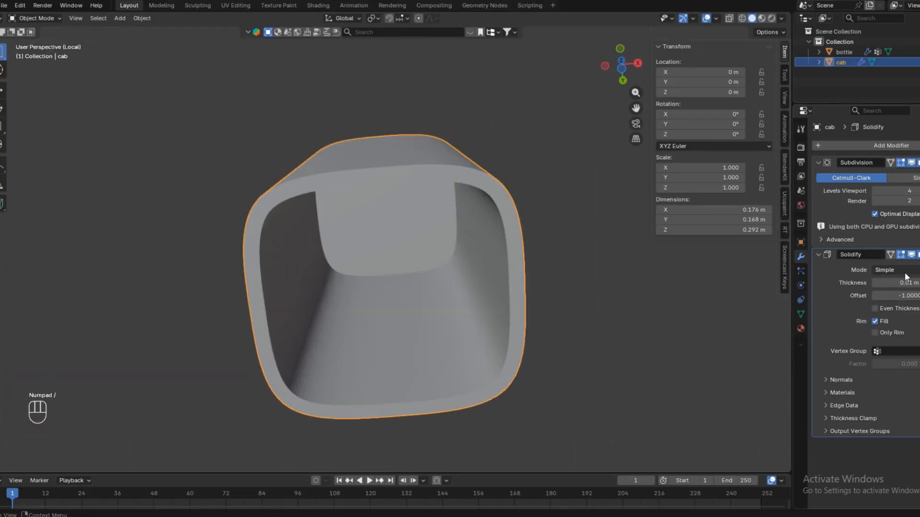
pyautogui.moveTo(903, 283)
pyautogui.keyDown('shift'); pyautogui.mouseDown()
pyautogui.moveTo(886, 282)
pyautogui.moveTo(894, 282)
pyautogui.mouseUp(); pyautogui.keyUp('shift')
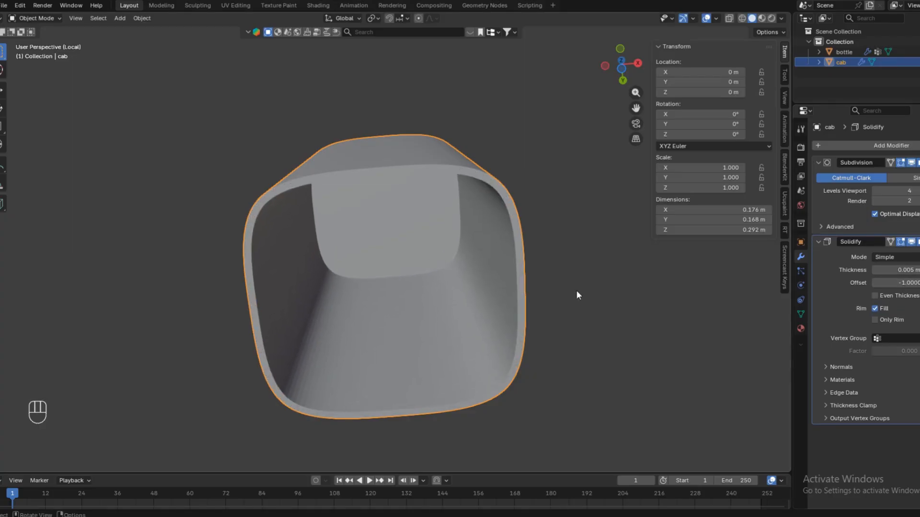
# Step: Recalculate the normals of the whole cab mesh in Edit Mode and return to Object Mode
pyautogui.press('Tab')
pyautogui.moveTo(575, 289); pyautogui.dragTo(497, 278, button='middle')
pyautogui.scroll(-4, 497, 277)
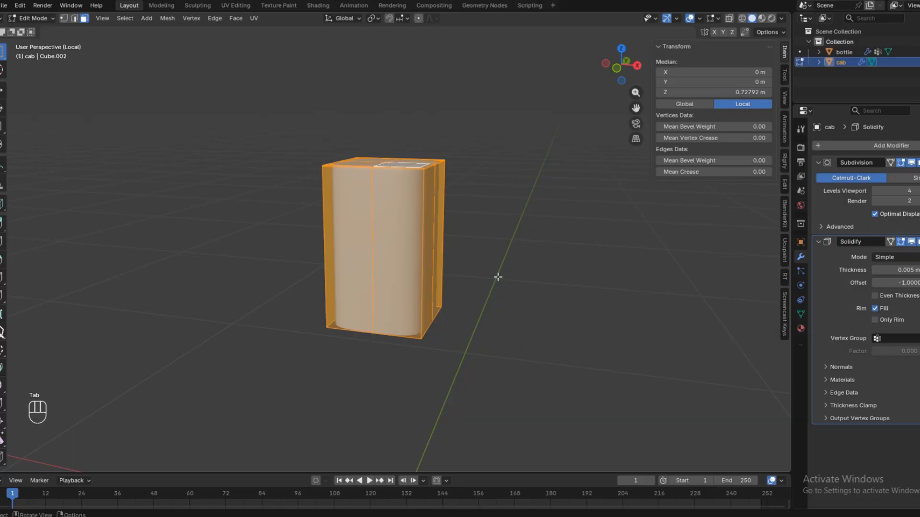
pyautogui.hotkey('alt', 'n')
pyautogui.click(498, 278)
pyautogui.press('Tab')
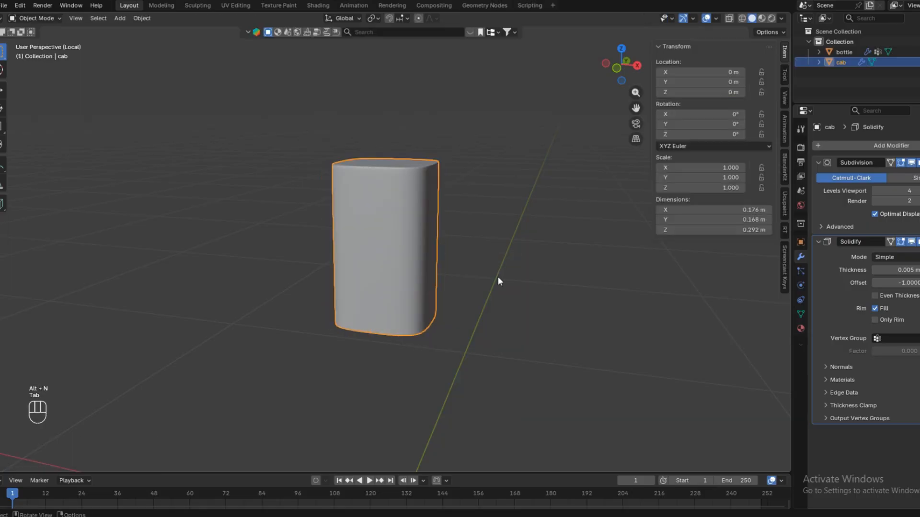
# Step: Show the bottle together with the cab again and apply Shade Smooth to the cab
pyautogui.press('KP_Divide')
pyautogui.rightClick(392, 193)
pyautogui.click(393, 194)
# Step: Examine the bottle's inner shape from the front with X-ray switched on, then switch X-ray off
pyautogui.press('KP_1')
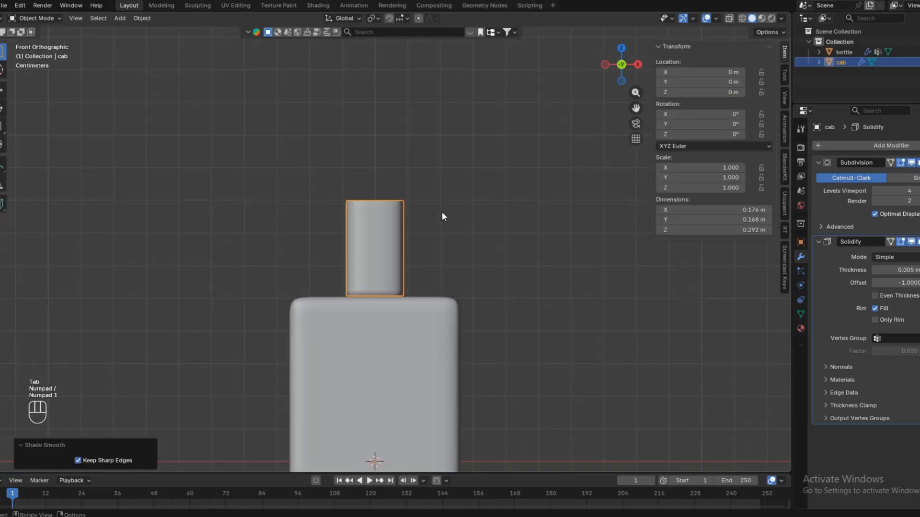
pyautogui.scroll(-3, 469, 326)
pyautogui.click(729, 18)
pyautogui.scroll(3, 446, 226)
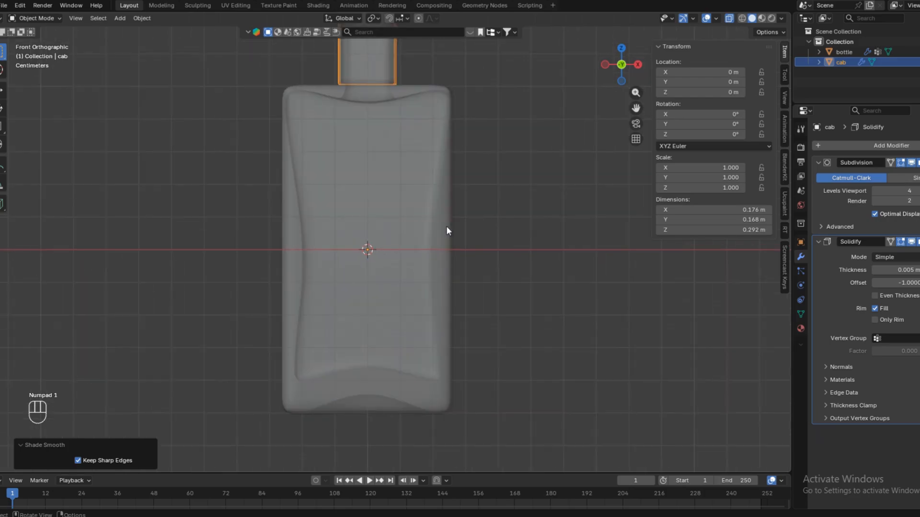
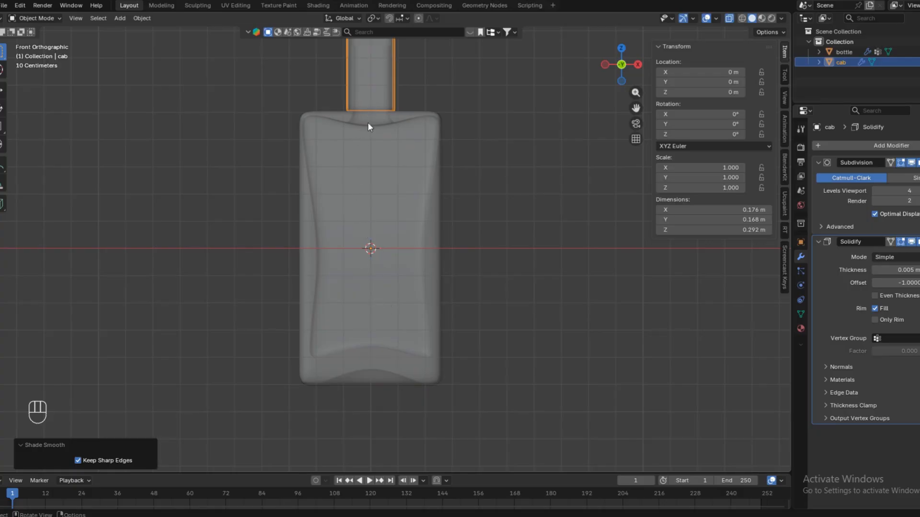
pyautogui.click(728, 19)
# Step: Edit the bottle mesh and select the geometry assigned to its "inner part" vertex group
pyautogui.click(407, 219)
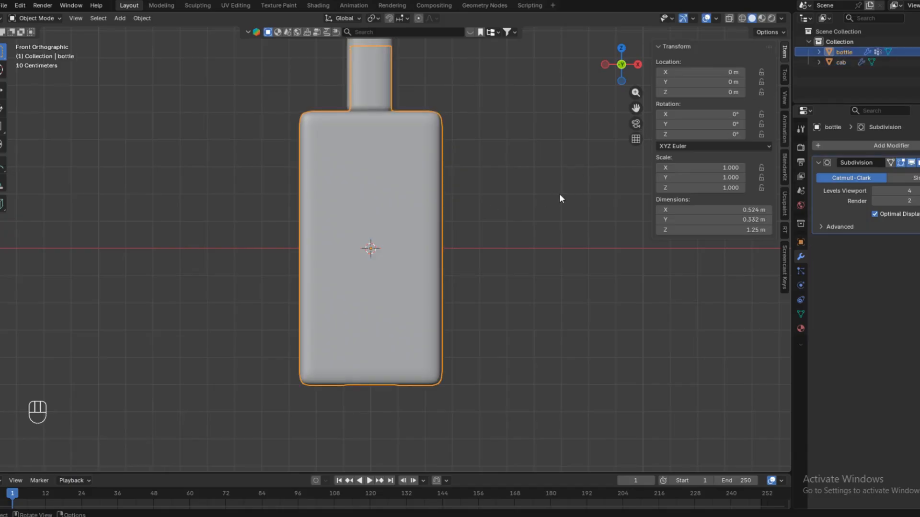
pyautogui.press('Tab')
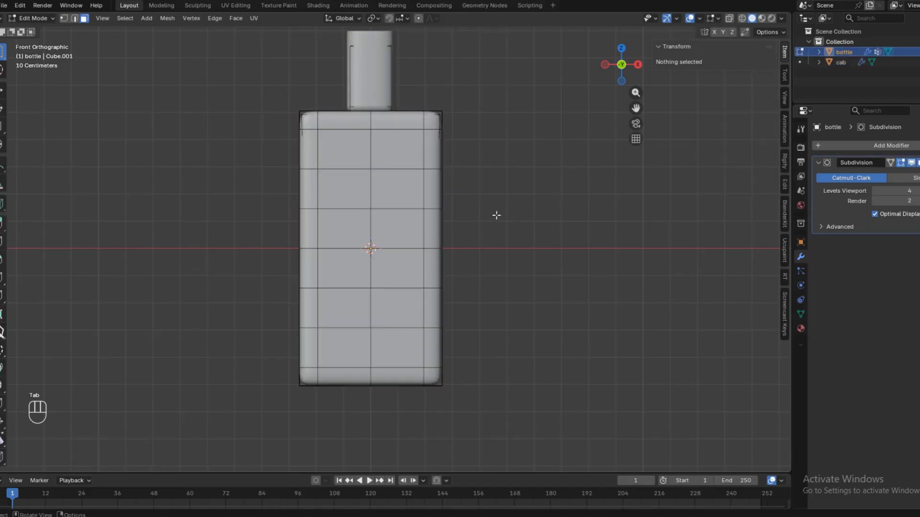
pyautogui.click(800, 313)
pyautogui.click(904, 242)
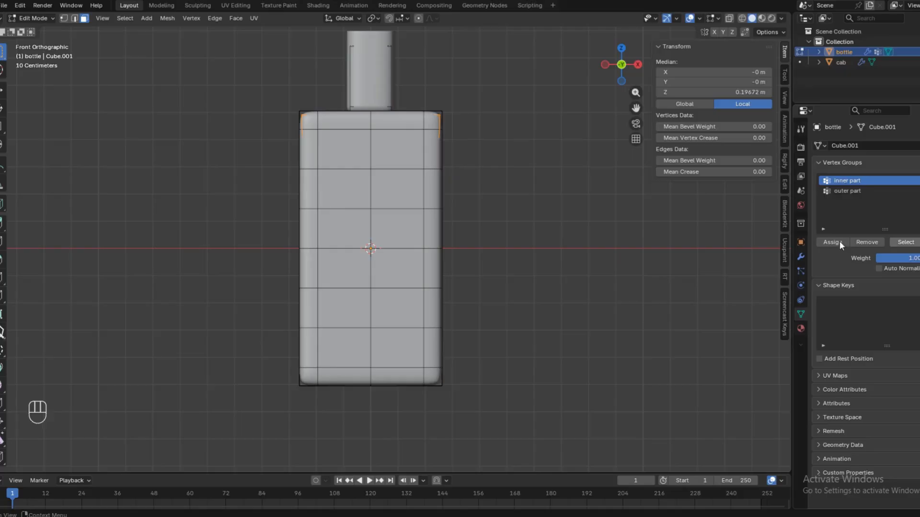
# Step: Duplicate the selected inner part in place, separate the copy into its own object and leave Edit Mode
pyautogui.hotkey('shift', 'd')
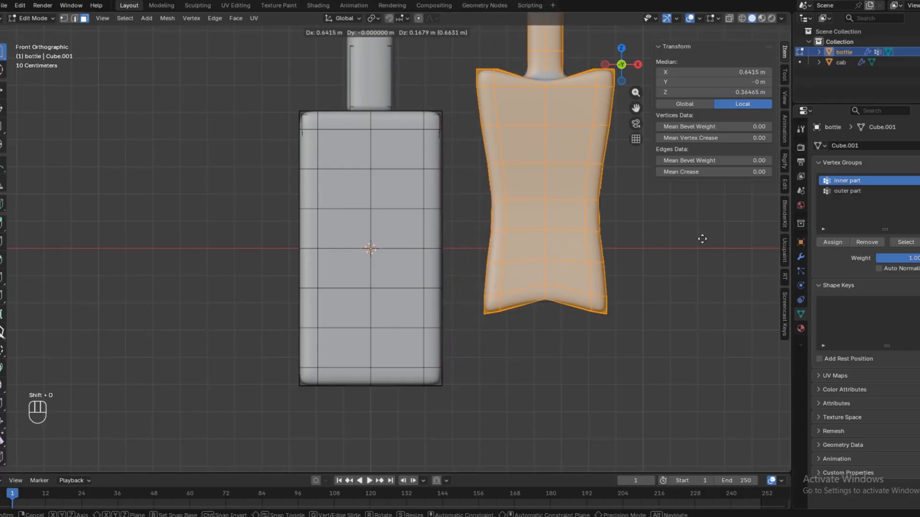
pyautogui.rightClick(608, 285)
pyautogui.press('p')
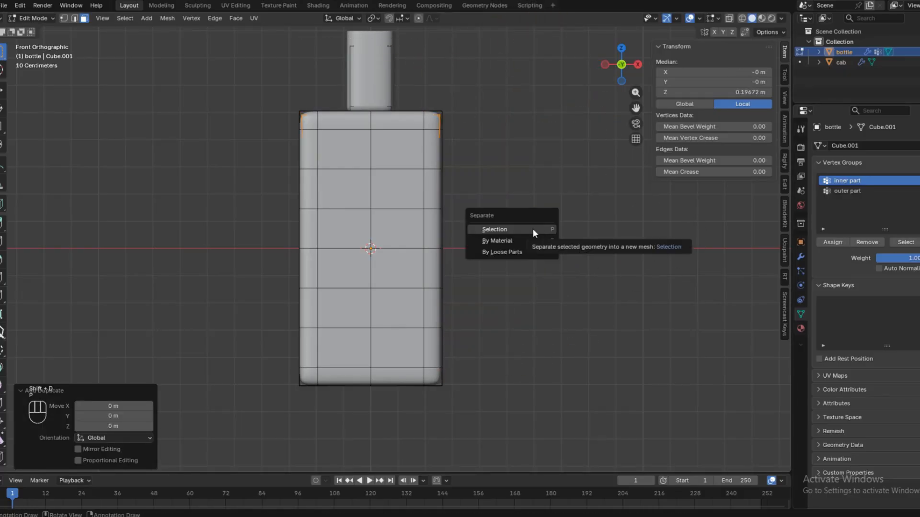
pyautogui.click(533, 229)
pyautogui.press('Tab')
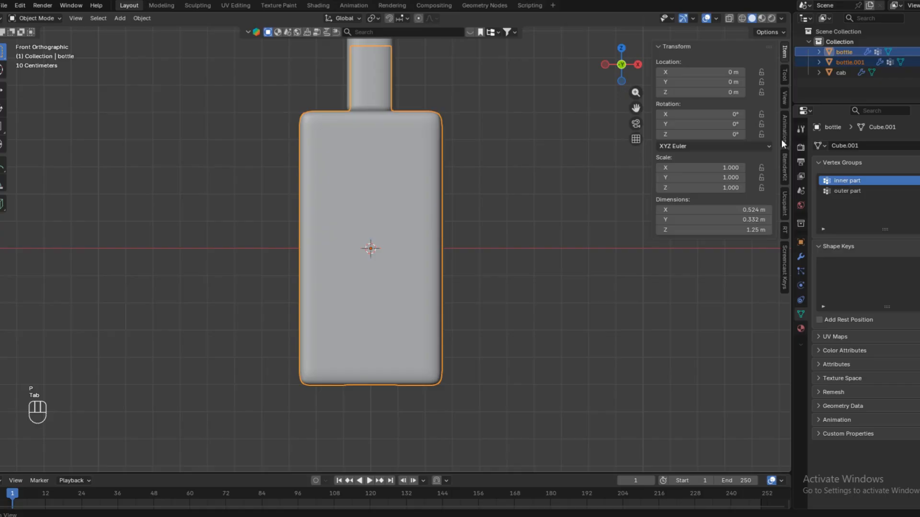
# Step: Select the separated inner copy, bottle.001, and remove both of its vertex groups
pyautogui.click(836, 60)
pyautogui.click(839, 55)
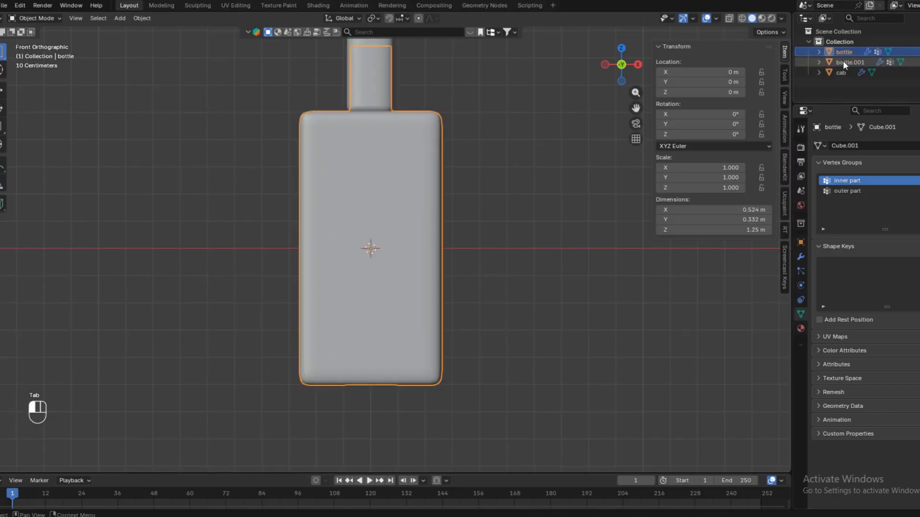
pyautogui.click(844, 62)
pyautogui.click(900, 191)
pyautogui.click(919, 191)
pyautogui.click(919, 191)
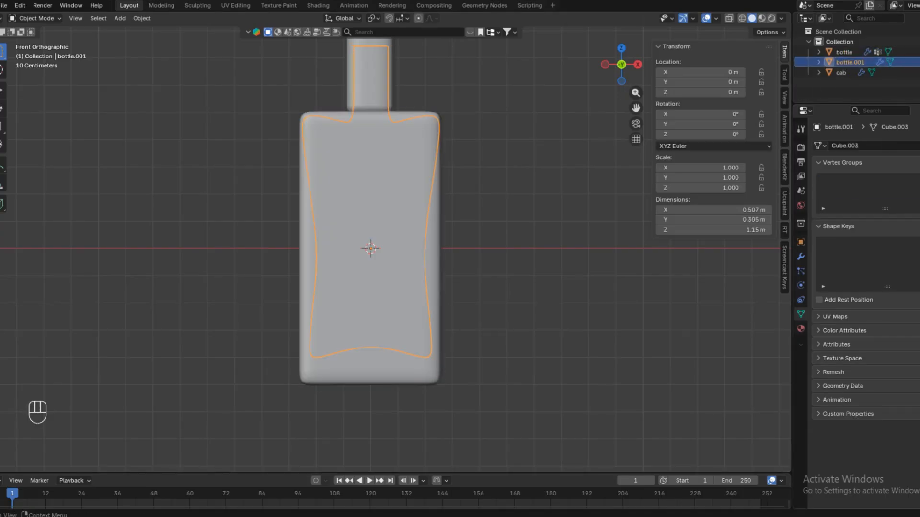
# Step: Rename the bottle.001 object to fluid and isolate its mesh for editing
pyautogui.doubleClick(846, 62)
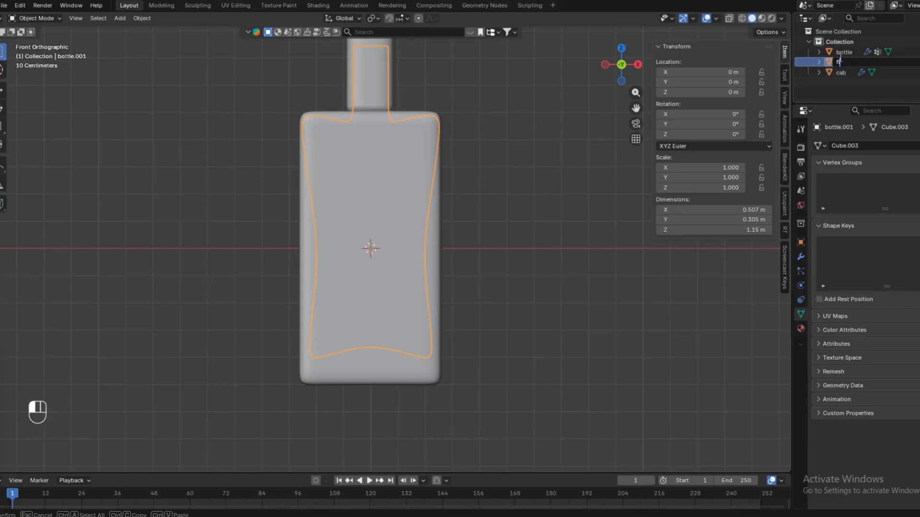
pyautogui.press('Return')
pyautogui.press('Tab')
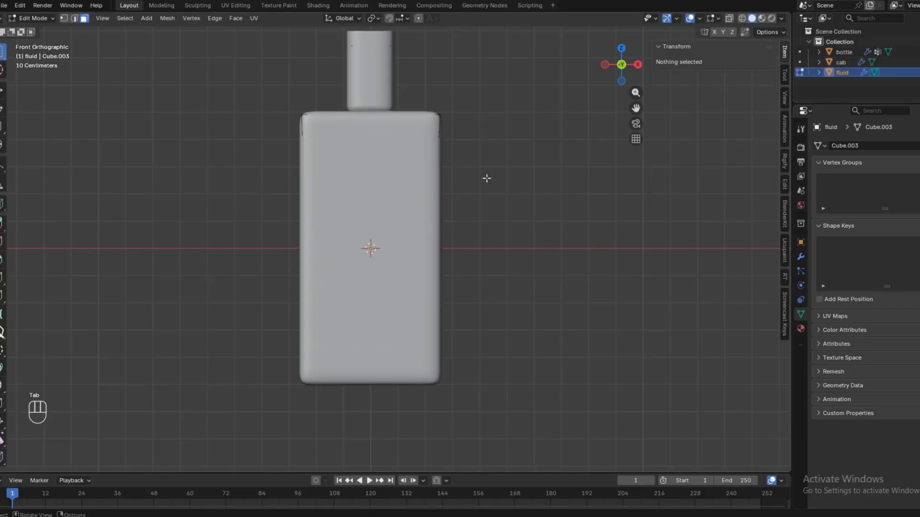
pyautogui.press('KP_Divide')
pyautogui.scroll(2, 490, 122)
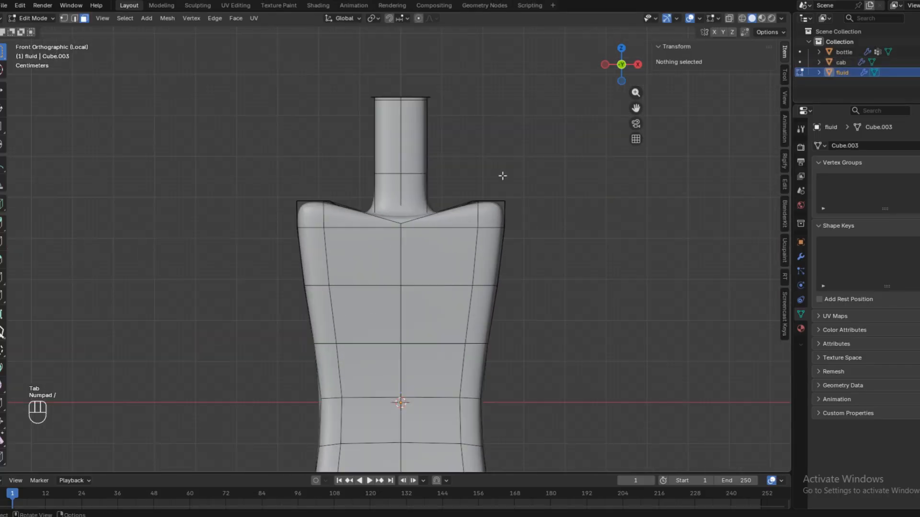
# Step: Show the fluid mesh in wireframe and delete the front faces of its neck
pyautogui.hotkey('shift', 'z')
pyautogui.moveTo(471, 76); pyautogui.dragTo(359, 174)
pyautogui.press('x')
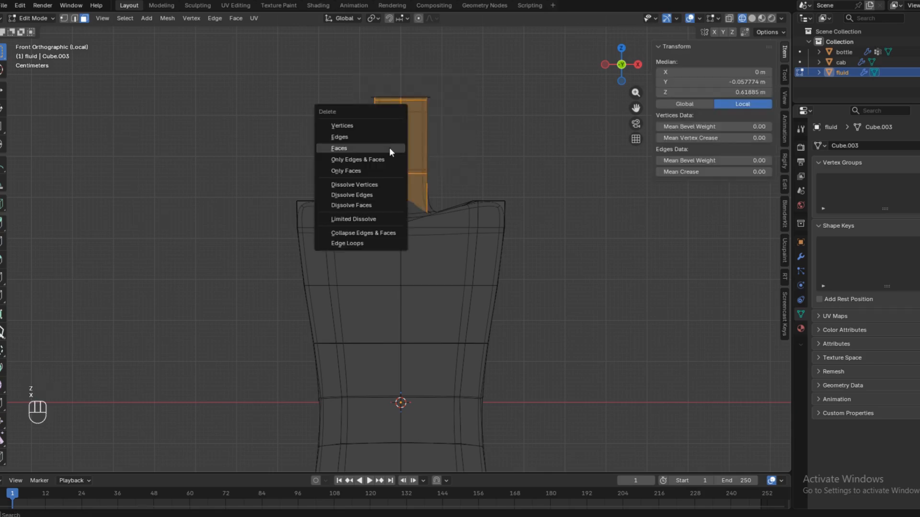
pyautogui.click(391, 149)
# Step: Enable X-ray and delete the remaining faces of the upper neck through the whole mesh
pyautogui.moveTo(447, 74); pyautogui.dragTo(340, 175)
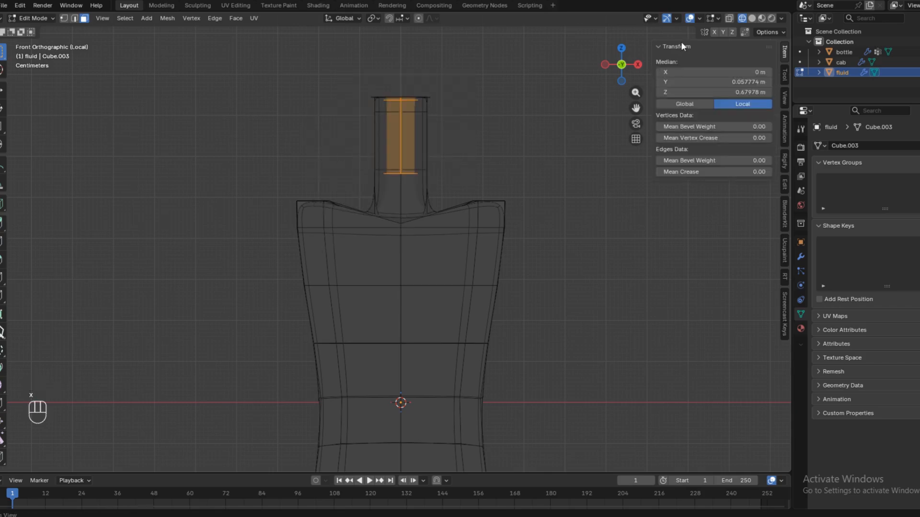
pyautogui.click(729, 18)
pyautogui.moveTo(438, 82); pyautogui.dragTo(353, 187)
pyautogui.press('x')
pyautogui.click(435, 146)
# Step: Delete the vertices of the remaining neck stub so only the shoulders are left
pyautogui.click(54, 19)
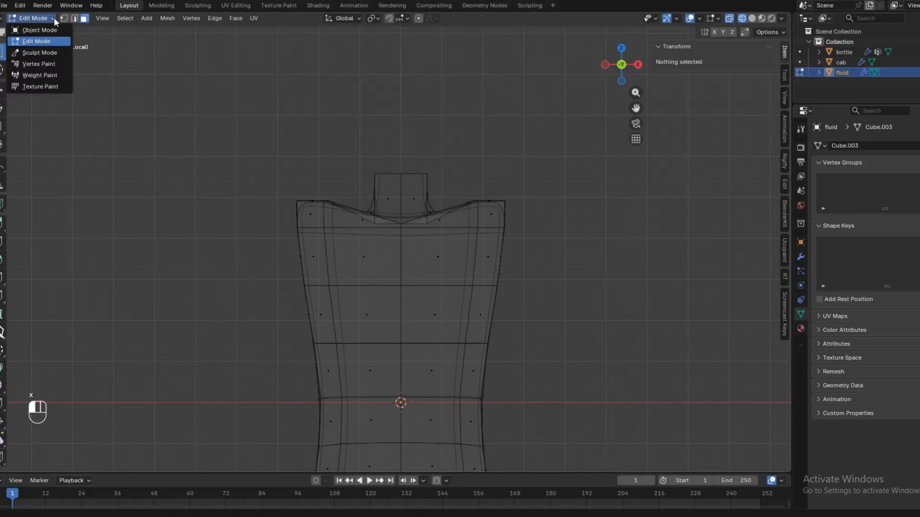
pyautogui.moveTo(292, 59); pyautogui.dragTo(460, 185)
pyautogui.press('x')
pyautogui.press('x')
pyautogui.click(425, 146)
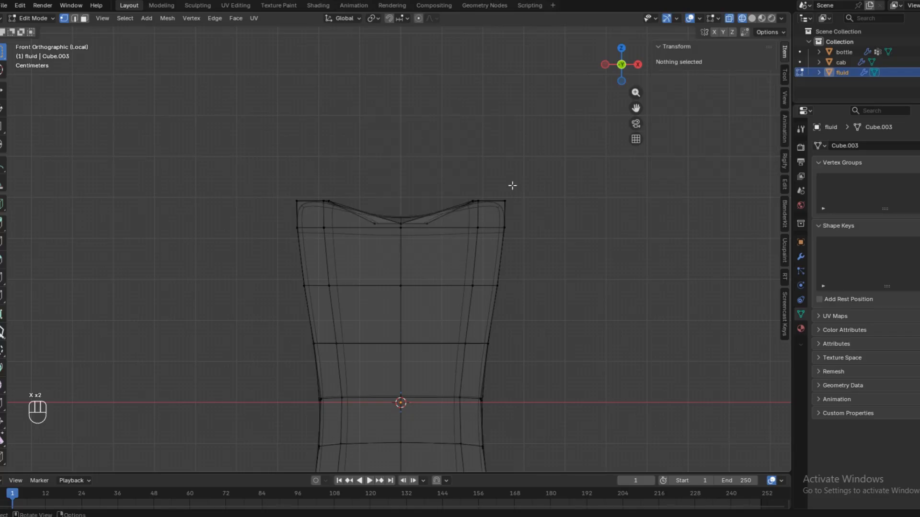
# Step: Delete all shoulder vertices above the straight horizontal edge loop just below the dip
pyautogui.scroll(1, 519, 214)
pyautogui.moveTo(520, 214); pyautogui.dragTo(500, 315, button='middle')
pyautogui.press('KP_1')
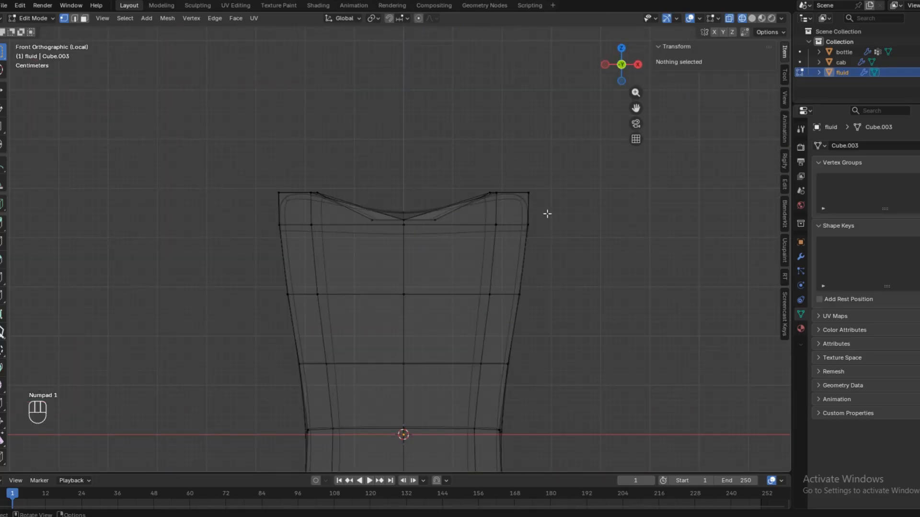
pyautogui.scroll(2, 503, 226)
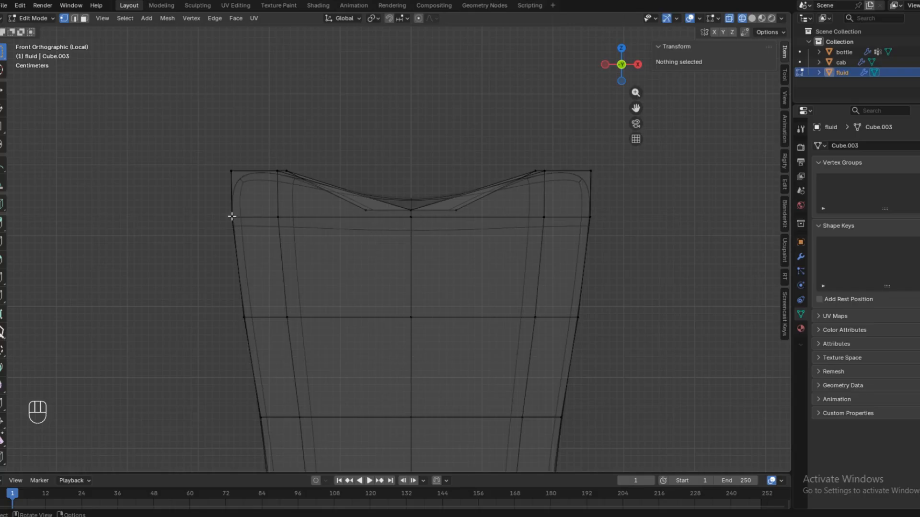
pyautogui.keyDown('alt'); pyautogui.keyDown('shift'); pyautogui.click(308, 218); pyautogui.keyUp('shift'); pyautogui.keyUp('alt')
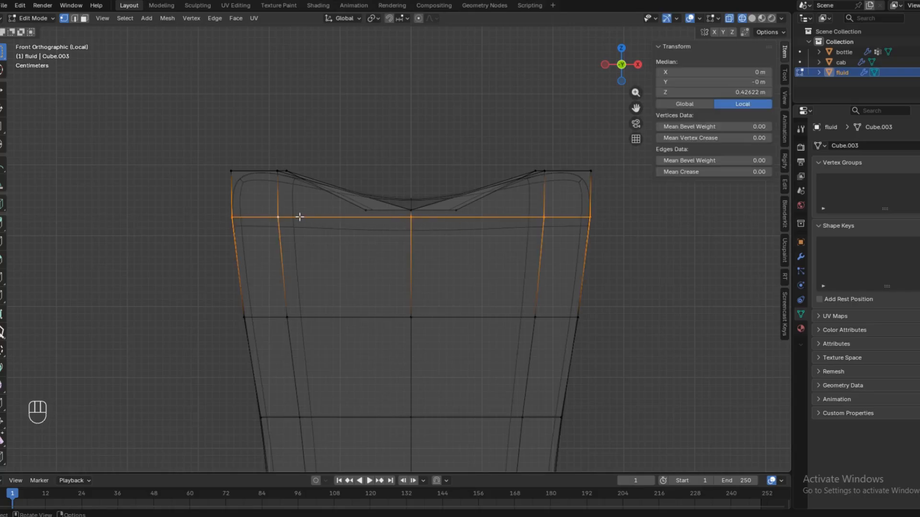
pyautogui.click(376, 178)
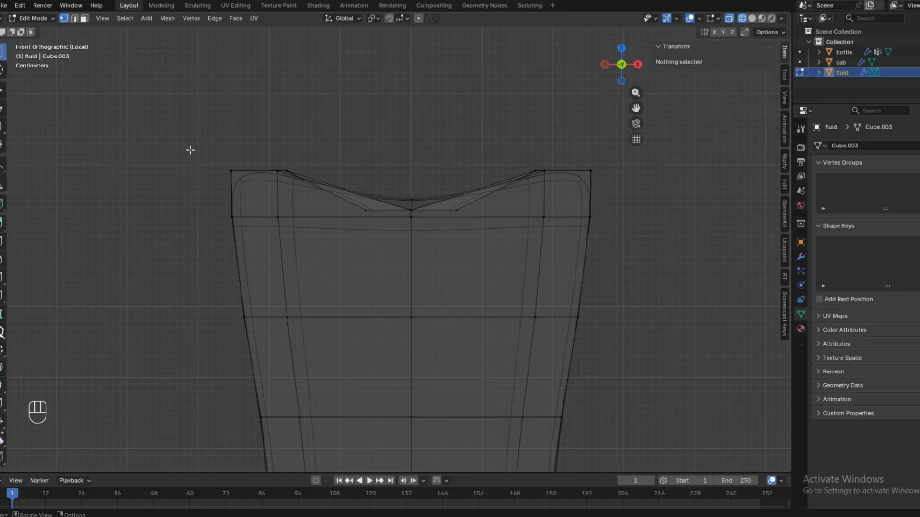
pyautogui.moveTo(186, 152); pyautogui.dragTo(628, 211)
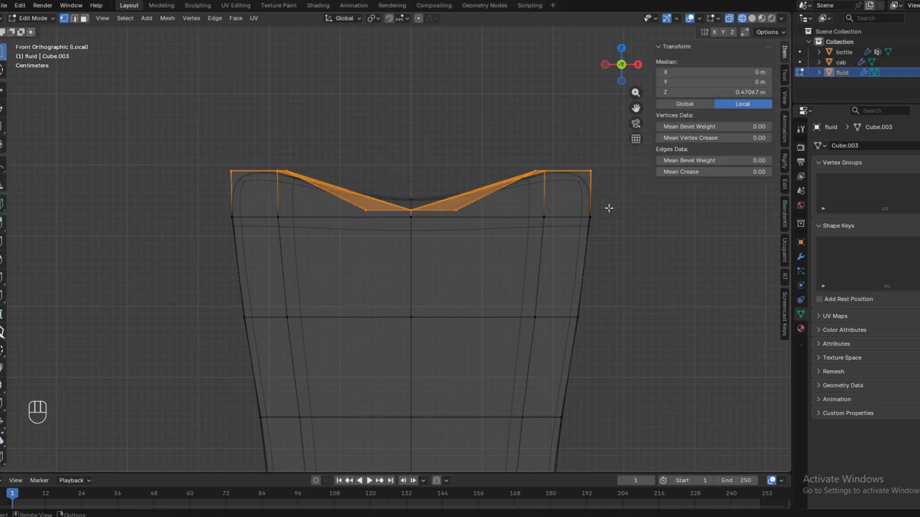
pyautogui.press('x')
pyautogui.click(453, 154)
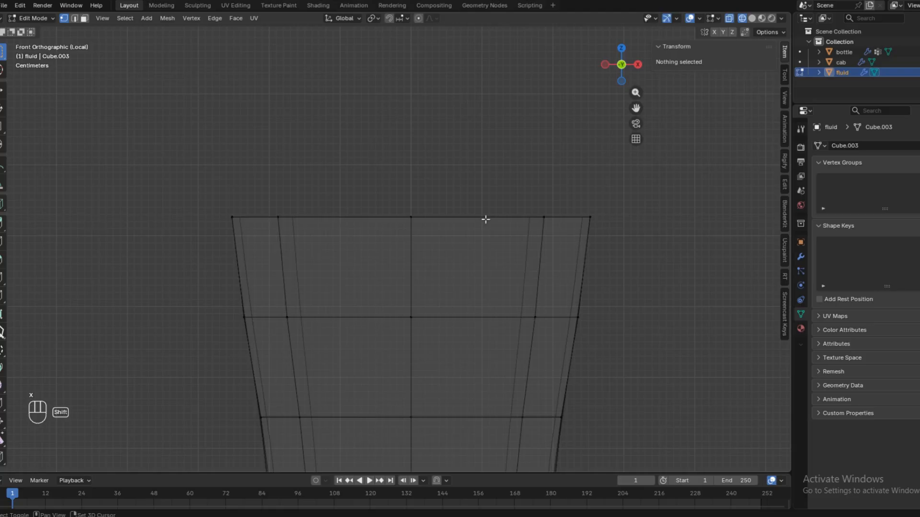
# Step: Close the open top loop of the fluid mesh with a Grid Fill of span 4 and return to Object Mode
pyautogui.keyDown('alt'); pyautogui.click(484, 219); pyautogui.keyUp('alt')
pyautogui.moveTo(483, 220); pyautogui.dragTo(467, 297, button='middle')
pyautogui.press('f')
pyautogui.hotkey('ctrl', 'f')
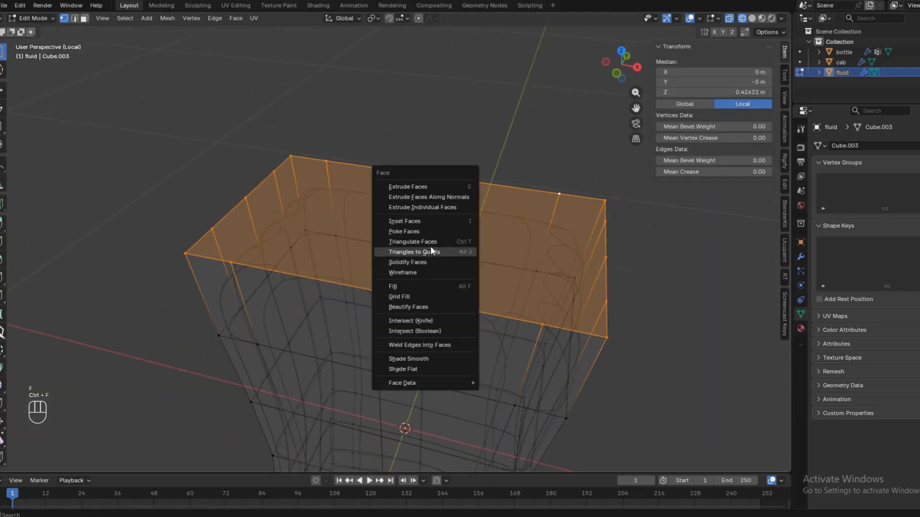
pyautogui.click(424, 296)
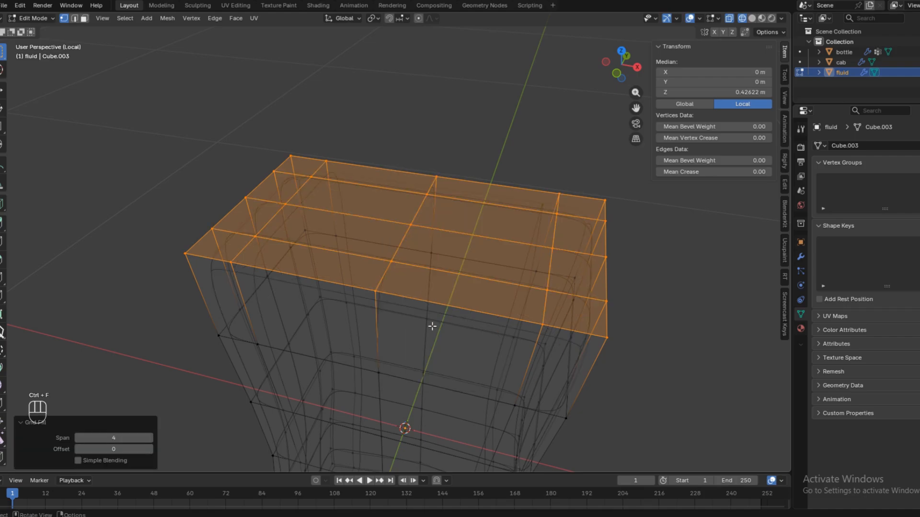
pyautogui.moveTo(432, 326); pyautogui.dragTo(545, 281, button='middle')
pyautogui.press('Tab')
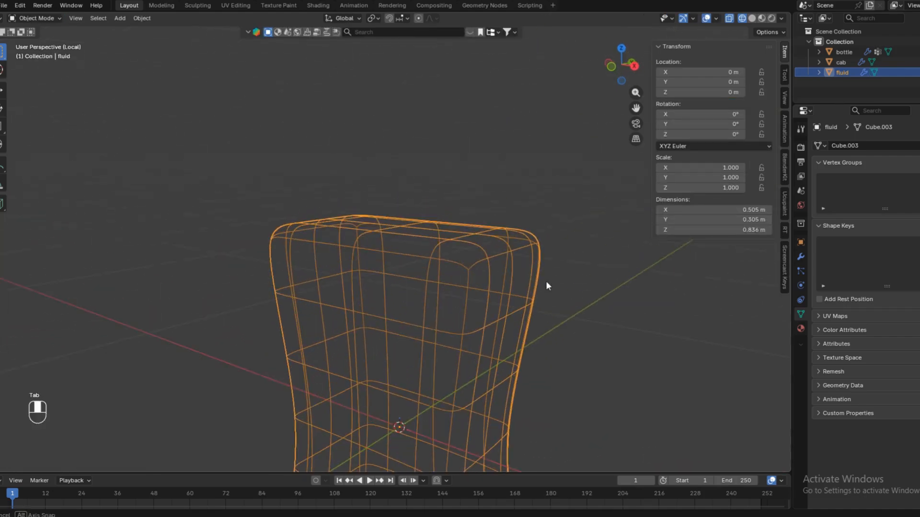
# Step: Leave the isolated view and display the whole bottle from the front in solid shading with X-ray
pyautogui.press('KP_1')
pyautogui.press('KP_Divide')
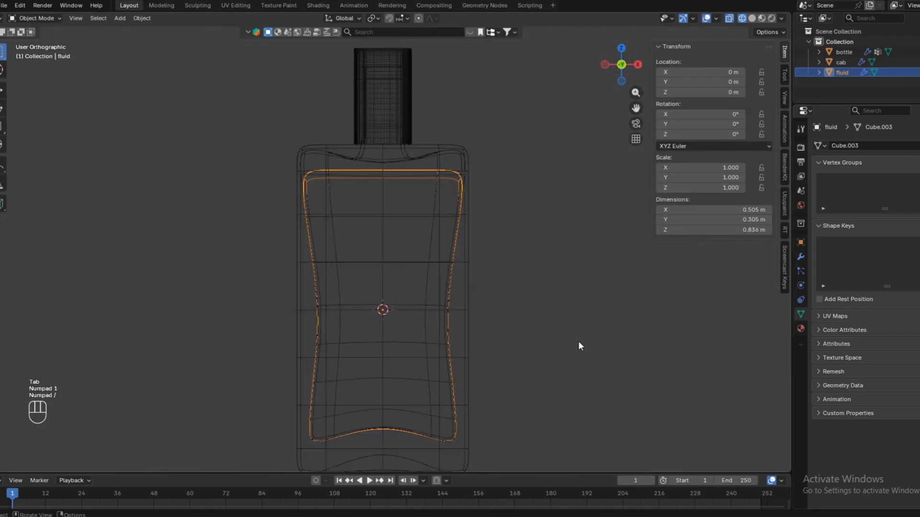
pyautogui.scroll(2, 549, 275)
pyautogui.keyDown('shift'); pyautogui.moveTo(527, 171); pyautogui.dragTo(521, 244, button='middle'); pyautogui.keyUp('shift')
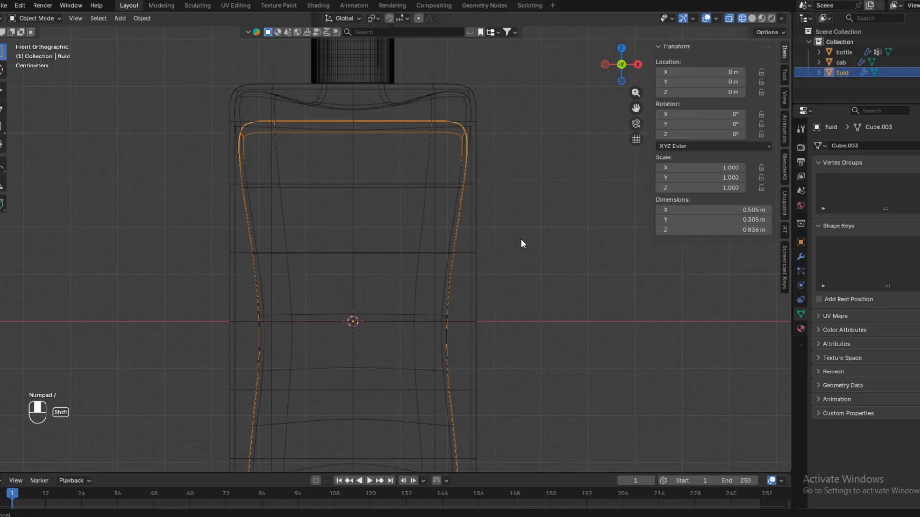
pyautogui.click(751, 19)
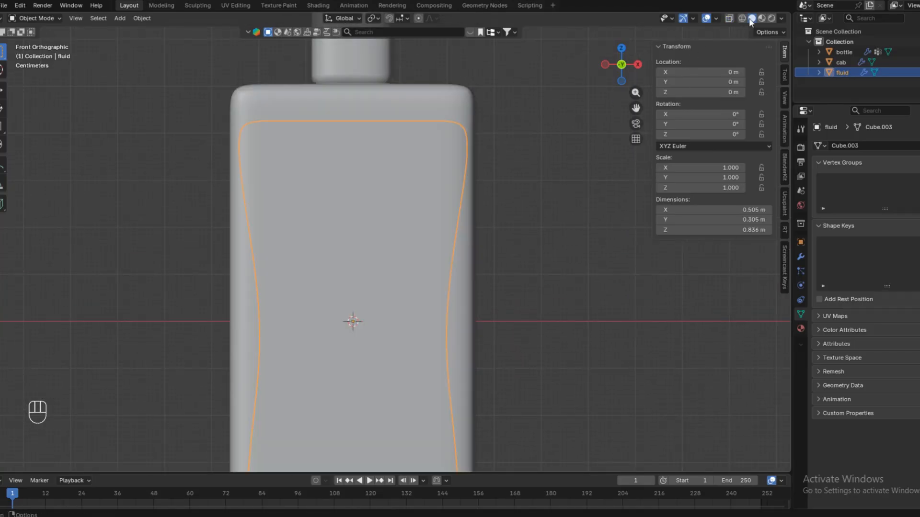
pyautogui.click(727, 19)
pyautogui.click(576, 231)
pyautogui.scroll(-3, 576, 231)
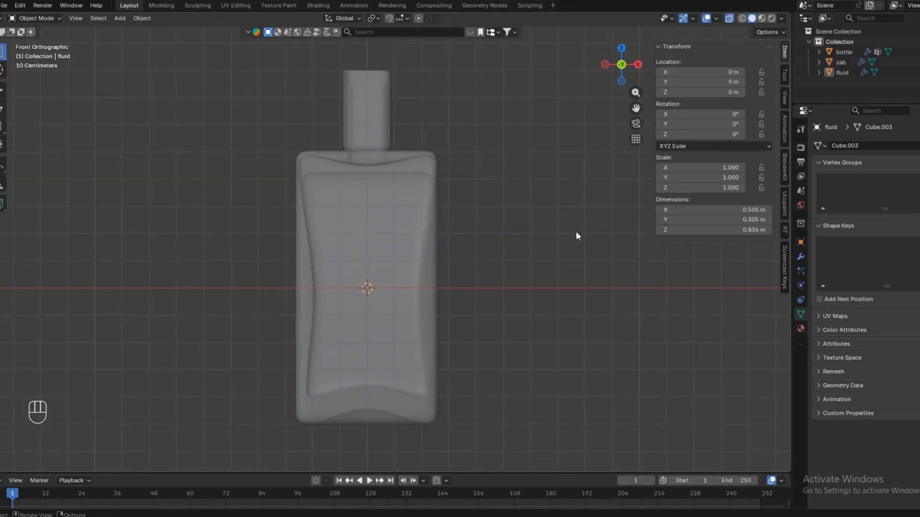
pyautogui.scroll(1, 576, 231)
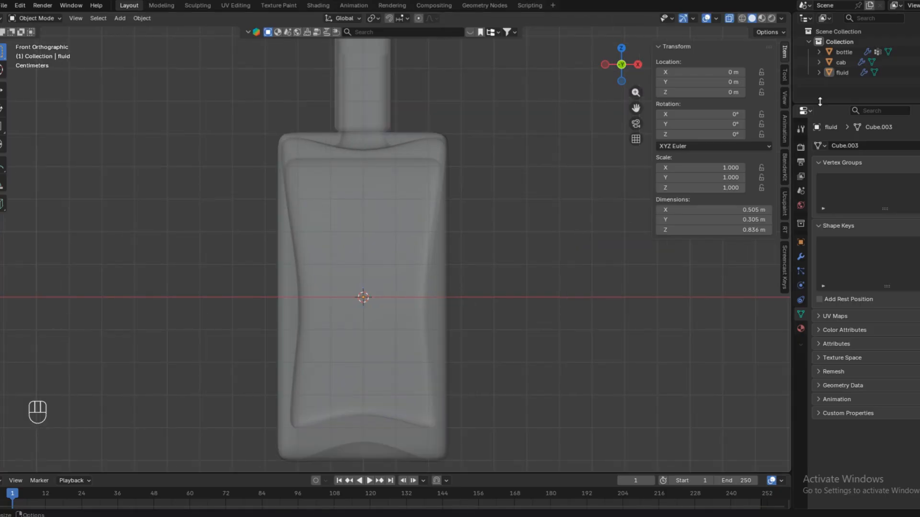
# Step: Scale the entire fluid mesh uniformly to about 0.972 so it sits inside the bottle walls
pyautogui.click(841, 70)
pyautogui.scroll(2, 433, 196)
pyautogui.press('Tab')
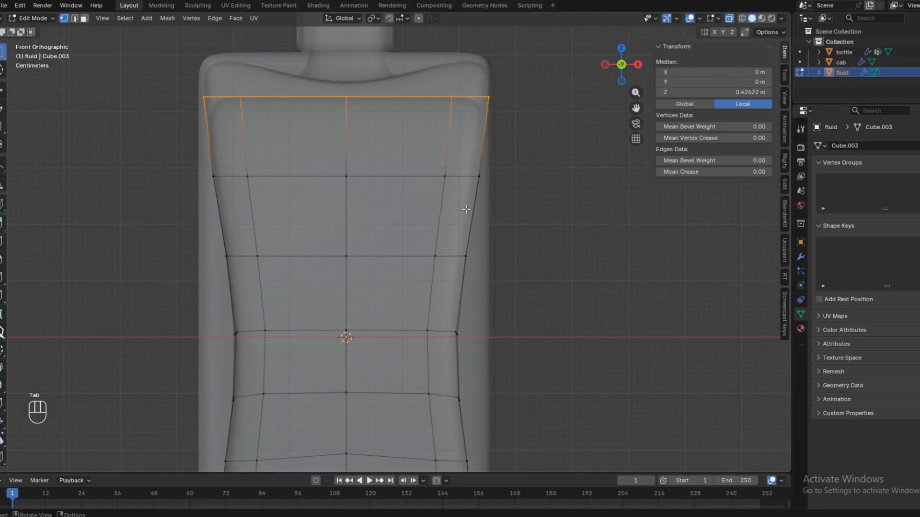
pyautogui.press('a')
pyautogui.scroll(-2, 519, 273)
pyautogui.scroll(1, 517, 258)
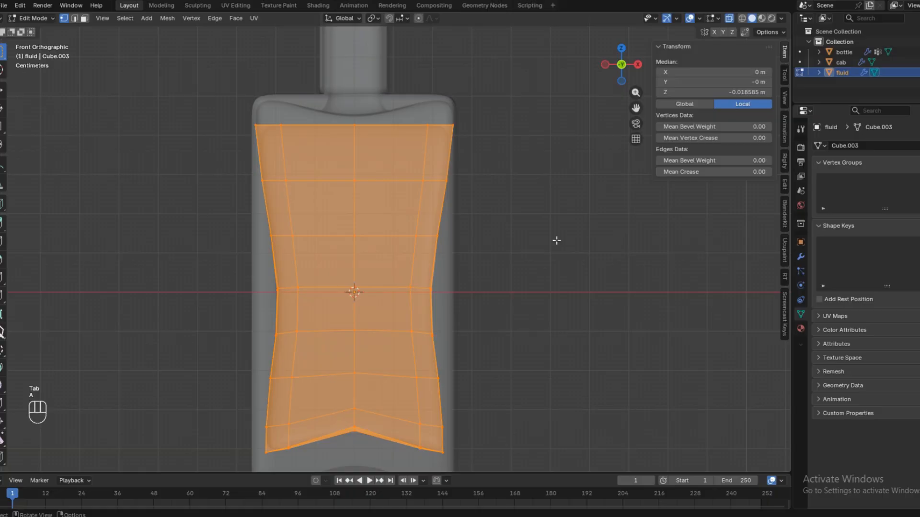
pyautogui.press('s')
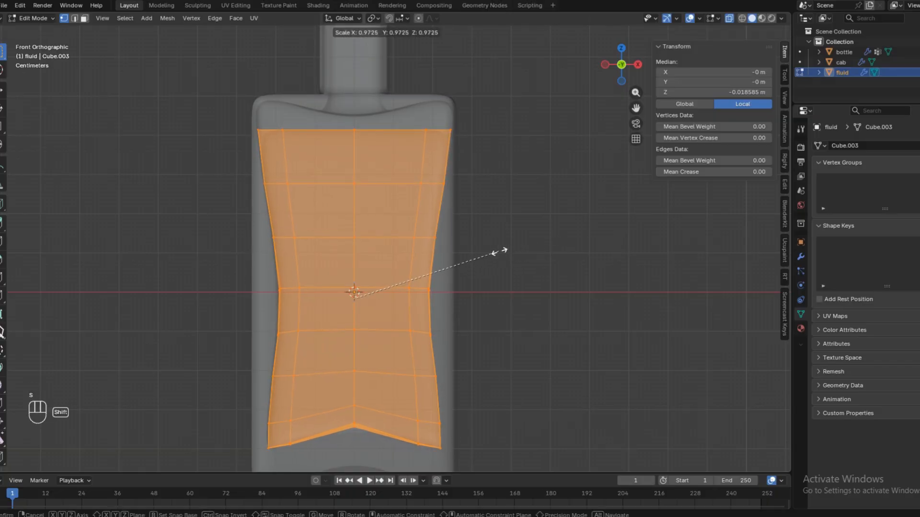
pyautogui.click(499, 251)
# Step: Raise the fluid's top vertices about 0.037 m along Z and scale them uniformly by about 1.026
pyautogui.keyDown('shift'); pyautogui.moveTo(500, 213); pyautogui.dragTo(504, 278, button='middle'); pyautogui.keyUp('shift')
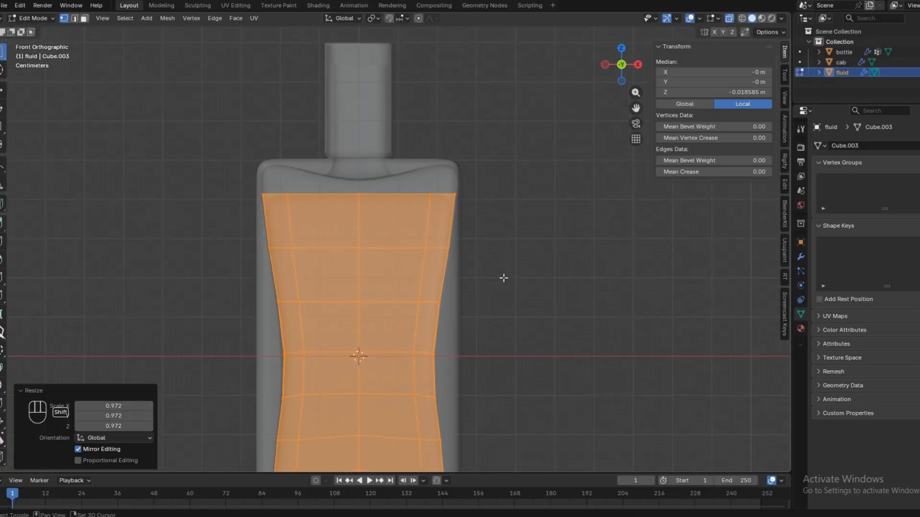
pyautogui.scroll(4, 504, 278)
pyautogui.scroll(-1, 504, 278)
pyautogui.click(624, 239)
pyautogui.moveTo(562, 139); pyautogui.dragTo(83, 194)
pyautogui.press('z')
pyautogui.moveTo(580, 120); pyautogui.dragTo(48, 206)
pyautogui.press('z')
pyautogui.press('g')
pyautogui.press('z')
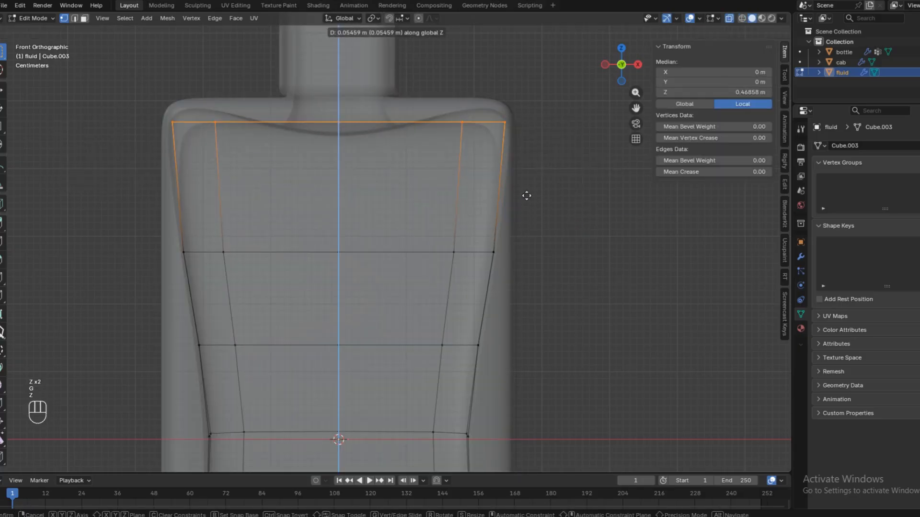
pyautogui.click(519, 207)
pyautogui.press('s')
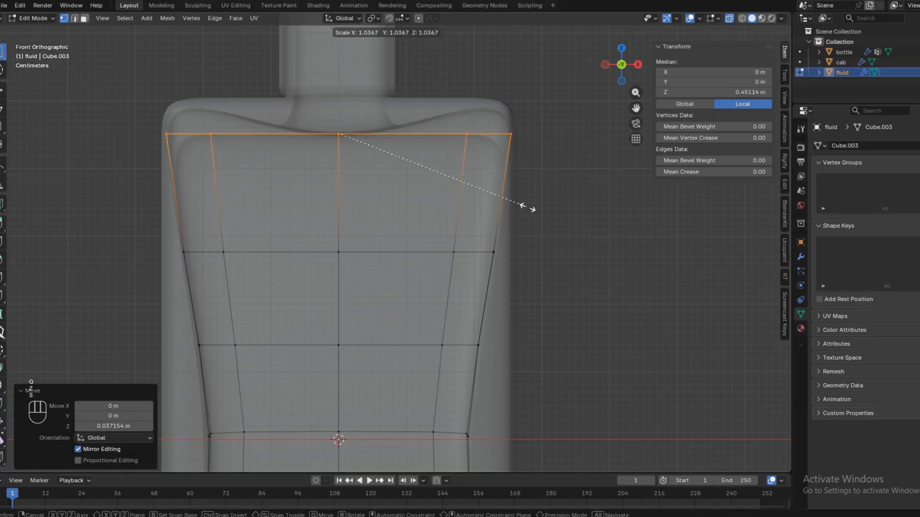
pyautogui.click(526, 208)
# Step: Bevel the four outer edges around the fluid's flat top with 2 segments and profile shape 1, and return to Object Mode
pyautogui.moveTo(560, 232); pyautogui.dragTo(411, 222, button='middle')
pyautogui.moveTo(338, 268); pyautogui.dragTo(312, 263, button='middle')
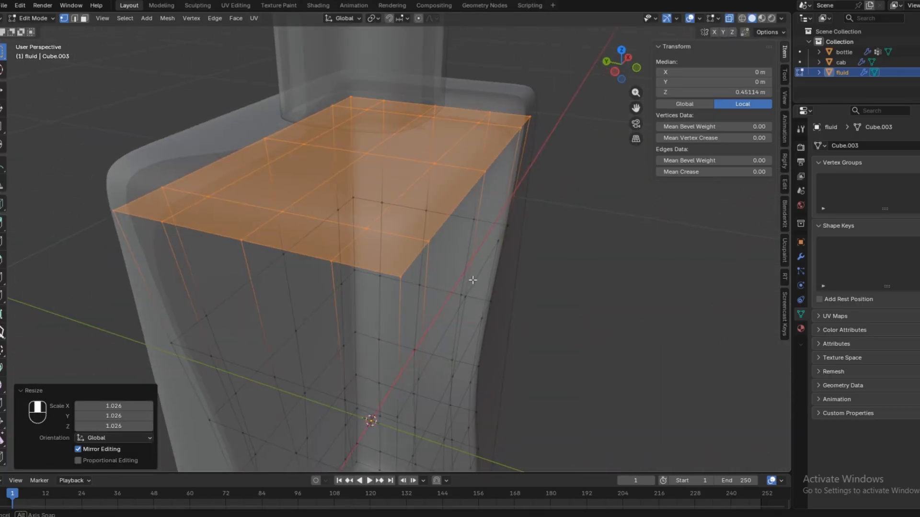
pyautogui.moveTo(477, 289); pyautogui.dragTo(373, 232, button='middle')
pyautogui.click(384, 220)
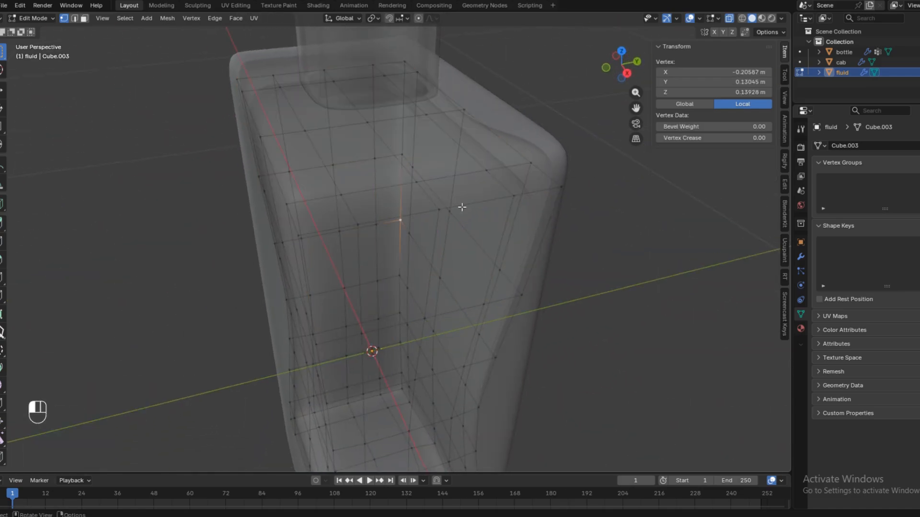
pyautogui.keyDown('alt'); pyautogui.keyDown('shift'); pyautogui.click(518, 196); pyautogui.keyUp('shift'); pyautogui.keyUp('alt')
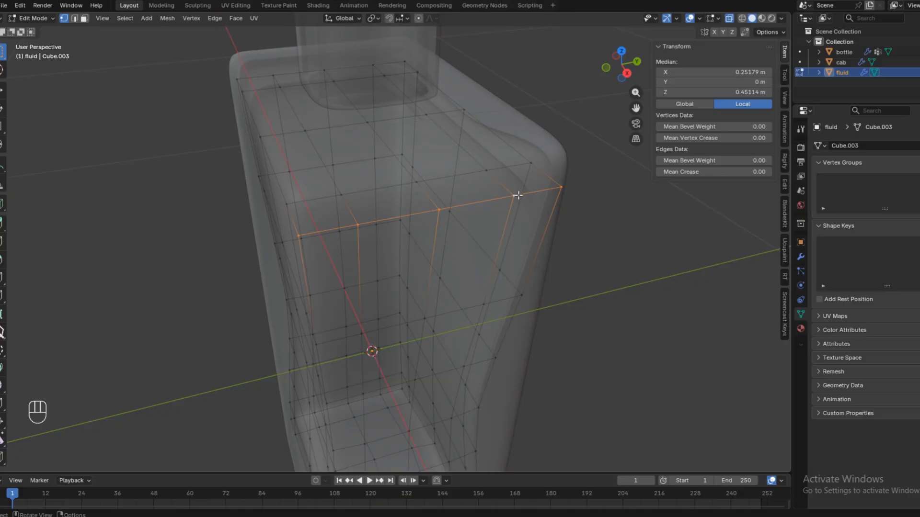
pyautogui.moveTo(518, 195); pyautogui.dragTo(437, 216, button='middle')
pyautogui.keyDown('alt'); pyautogui.keyDown('shift'); pyautogui.click(369, 205); pyautogui.keyUp('shift'); pyautogui.keyUp('alt')
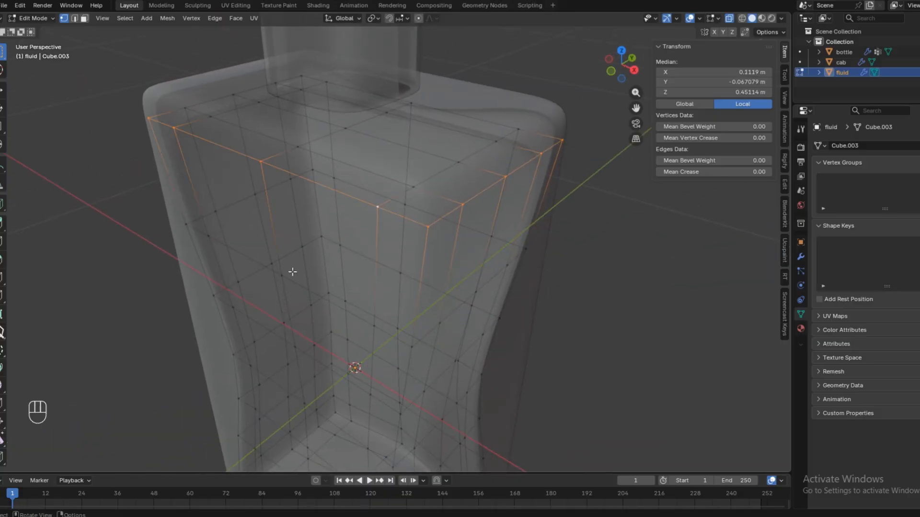
pyautogui.moveTo(292, 271); pyautogui.dragTo(432, 269, button='middle')
pyautogui.keyDown('alt'); pyautogui.keyDown('shift'); pyautogui.click(324, 268); pyautogui.keyUp('shift'); pyautogui.keyUp('alt')
pyautogui.moveTo(319, 267); pyautogui.dragTo(409, 273, button='middle')
pyautogui.keyDown('alt'); pyautogui.keyDown('shift'); pyautogui.click(455, 243); pyautogui.keyUp('shift'); pyautogui.keyUp('alt')
pyautogui.moveTo(495, 277); pyautogui.dragTo(360, 272, button='middle')
pyautogui.press('KP_1')
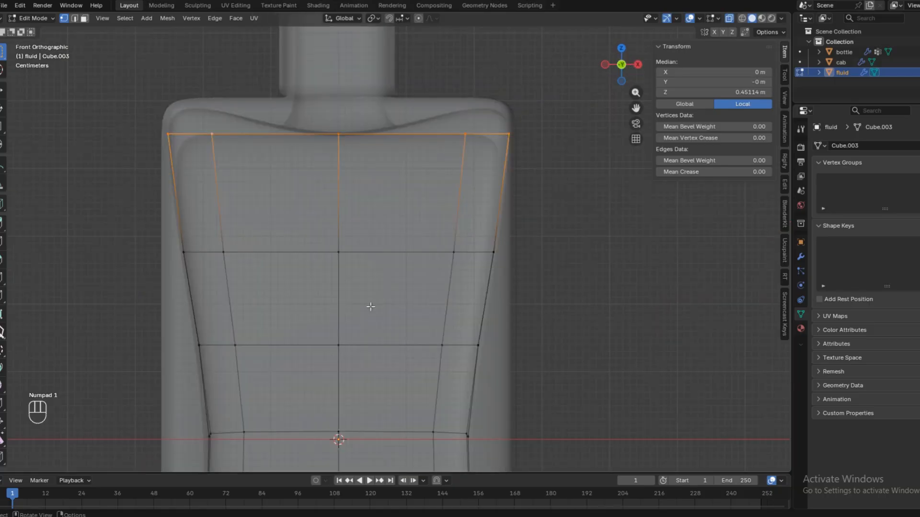
pyautogui.scroll(6, 386, 271)
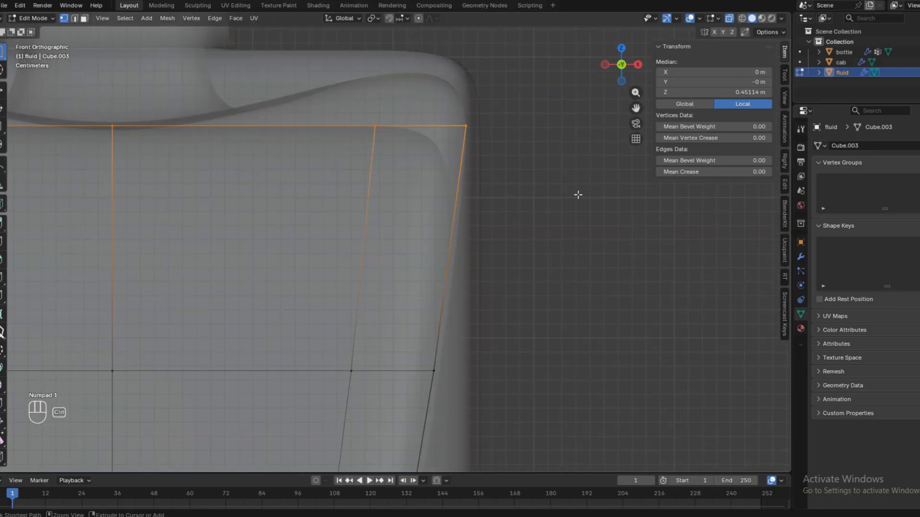
pyautogui.hotkey('ctrl', 'b')
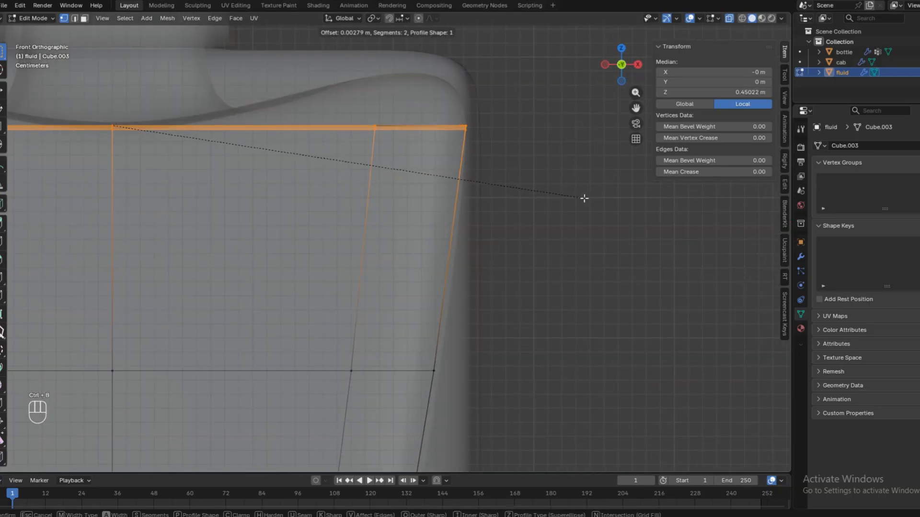
pyautogui.click(314, 312)
pyautogui.scroll(-4, 426, 331)
pyautogui.press('Tab')
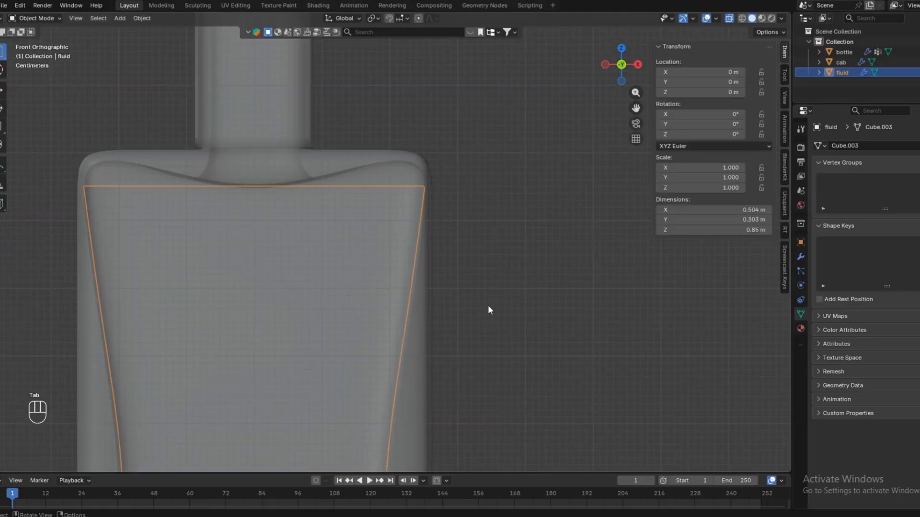
# Step: Add one centred horizontal loop cut just below the fluid's flat top edge
pyautogui.click(498, 263)
pyautogui.keyDown('shift'); pyautogui.moveTo(410, 264); pyautogui.dragTo(601, 297, button='middle'); pyautogui.keyUp('shift')
pyautogui.scroll(5, 296, 235)
pyautogui.scroll(-1, 297, 235)
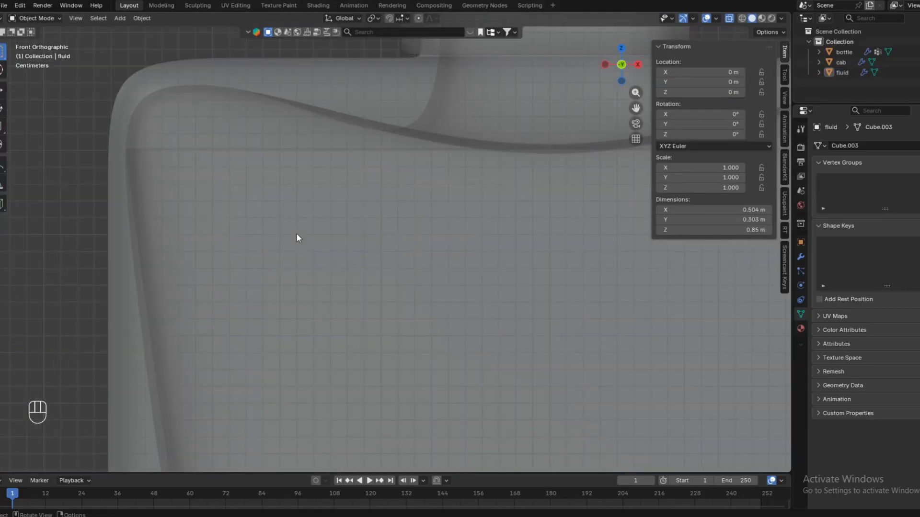
pyautogui.press('Tab')
pyautogui.keyDown('shift'); pyautogui.moveTo(452, 242); pyautogui.dragTo(378, 247, button='middle'); pyautogui.keyUp('shift')
pyautogui.hotkey('ctrl', 'r')
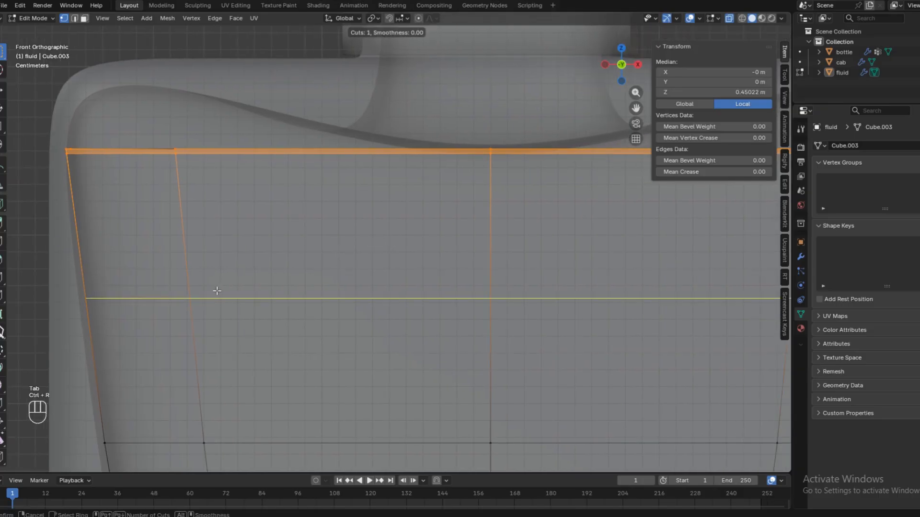
pyautogui.click(220, 289)
pyautogui.rightClick(220, 290)
# Step: Scale the fluid's top vertices slightly inward to clear the bottle's inner wall, and return to Object Mode
pyautogui.scroll(-5, 263, 289)
pyautogui.moveTo(631, 193); pyautogui.dragTo(220, 211)
pyautogui.press('s')
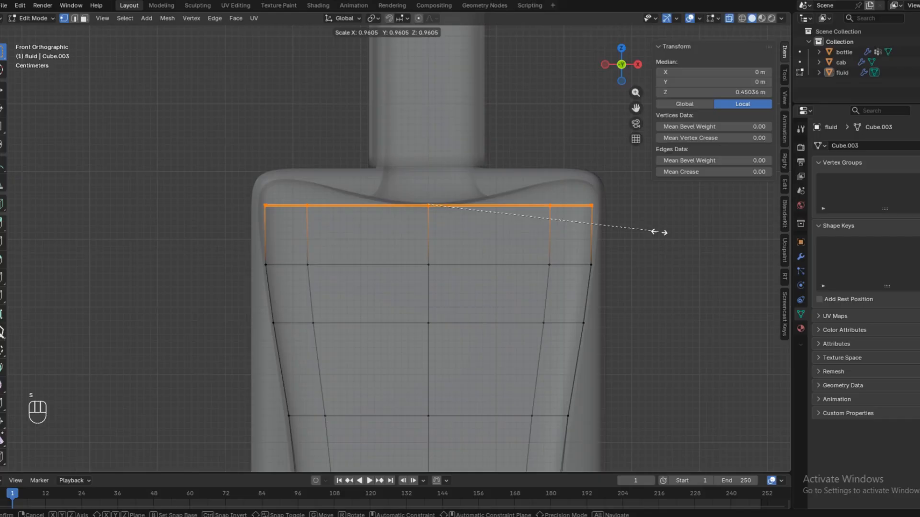
pyautogui.click(665, 233)
pyautogui.press('Tab')
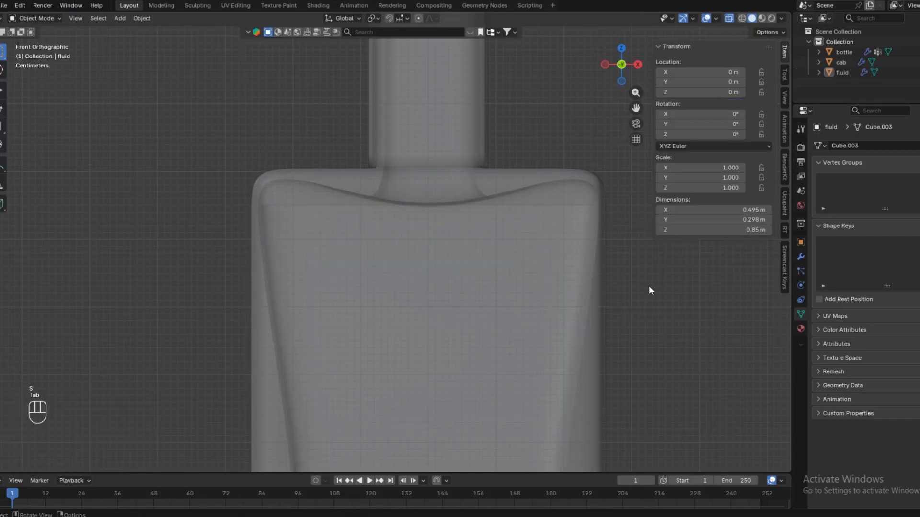
# Step: Scale the entire fluid mesh up uniformly to about 0.866 m tall so it meets the cavity walls, and return to Object Mode
pyautogui.scroll(-5, 623, 312)
pyautogui.scroll(3, 439, 300)
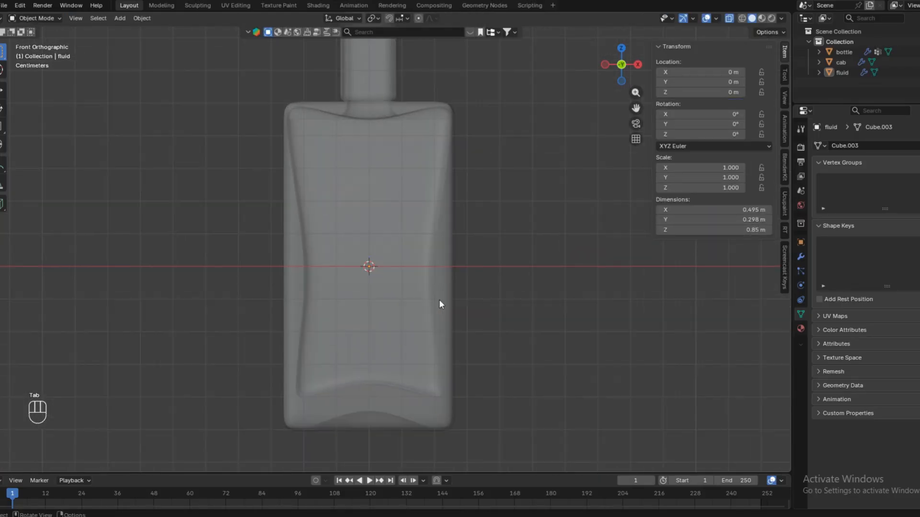
pyautogui.click(437, 358)
pyautogui.scroll(-2, 458, 378)
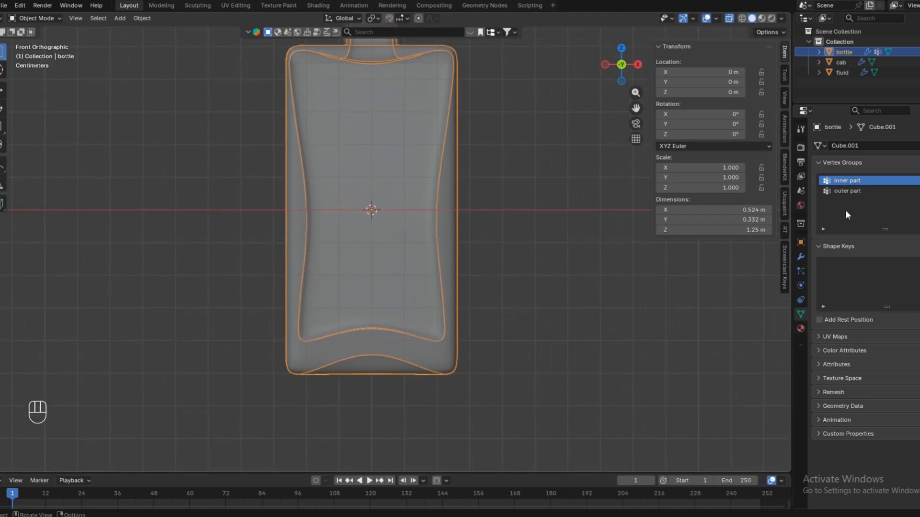
pyautogui.click(842, 72)
pyautogui.scroll(5, 565, 335)
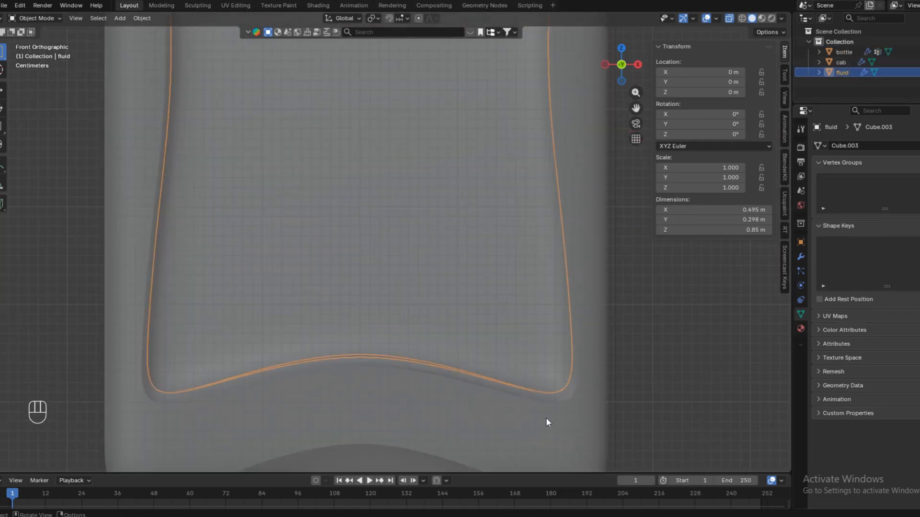
pyautogui.press('Tab')
pyautogui.press('a')
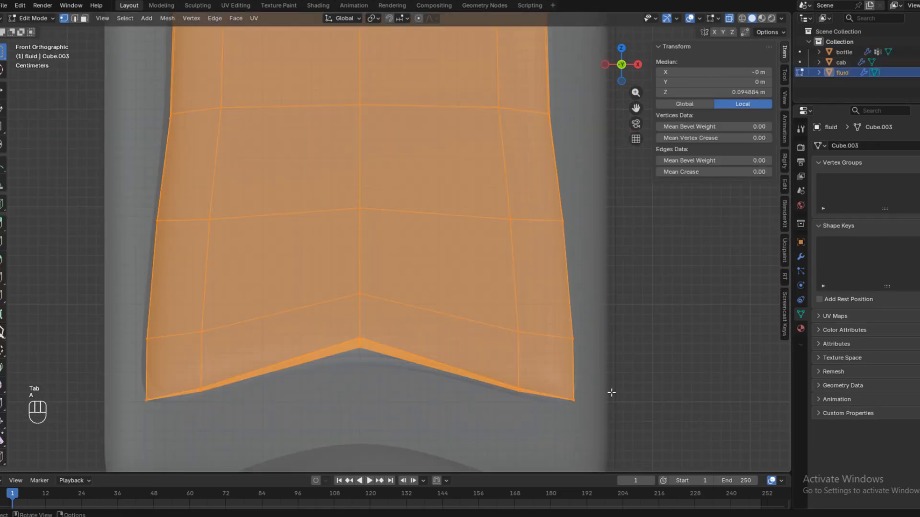
pyautogui.scroll(6, 527, 365)
pyautogui.press('s')
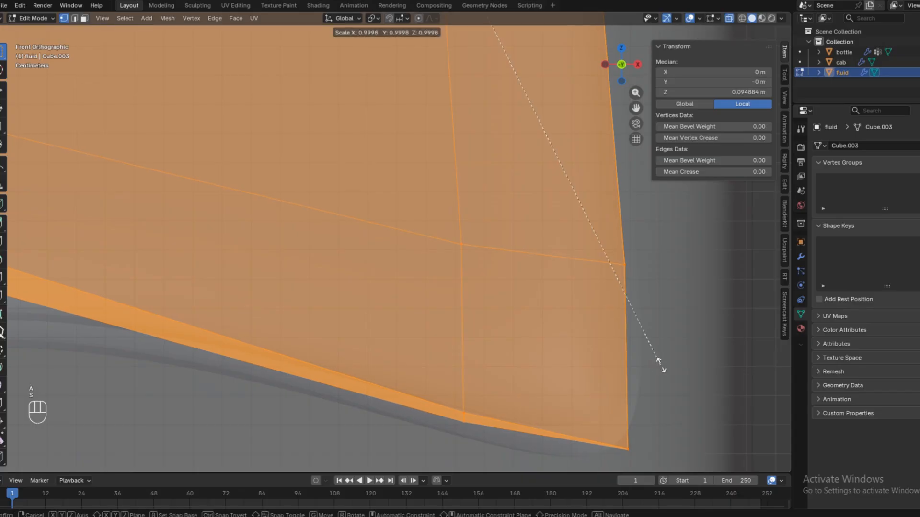
pyautogui.click(689, 383)
pyautogui.scroll(-6, 565, 299)
pyautogui.press('Tab')
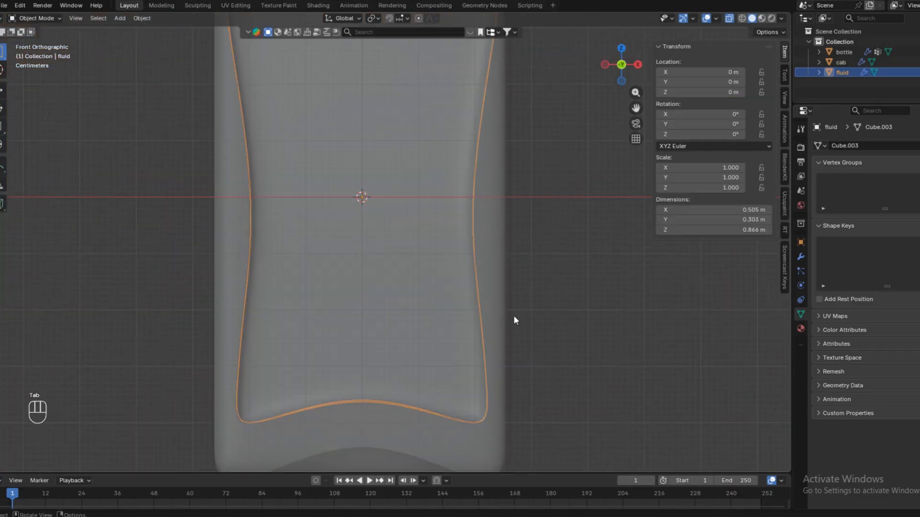
pyautogui.click(567, 381)
pyautogui.scroll(3, 617, 450)
pyautogui.keyDown('shift'); pyautogui.moveTo(617, 454); pyautogui.dragTo(600, 401, button='middle'); pyautogui.keyUp('shift')
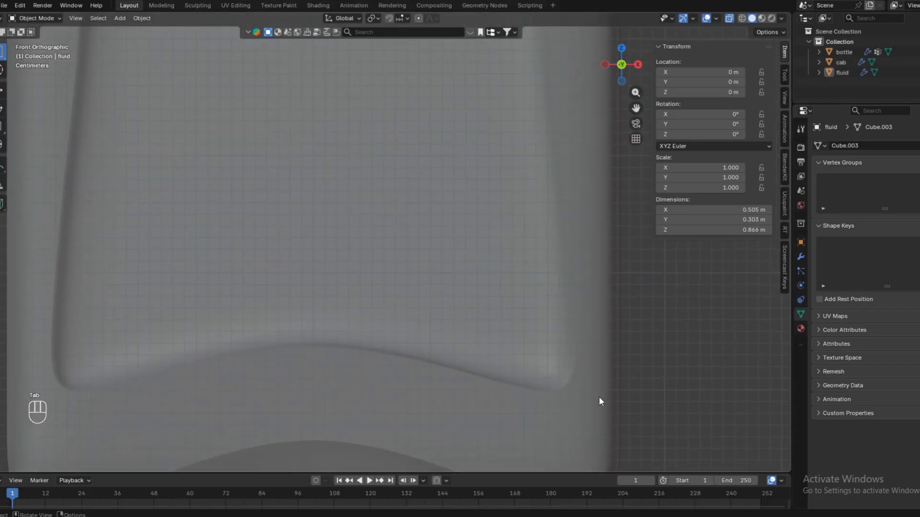
pyautogui.click(849, 73)
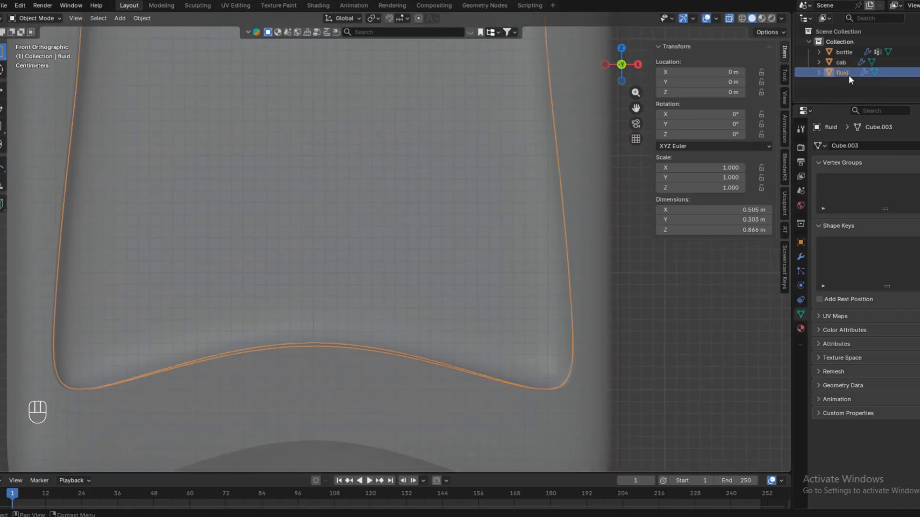
pyautogui.press('g')
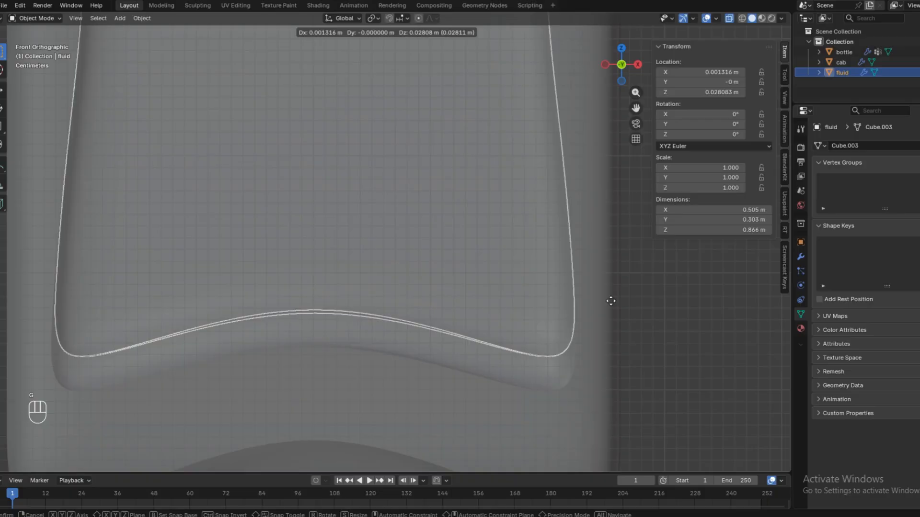
pyautogui.rightClick(614, 303)
pyautogui.click(614, 303)
# Step: Scale the fluid's top vertices uniformly to about 0.987 and return to Object Mode
pyautogui.keyDown('shift'); pyautogui.moveTo(555, 238); pyautogui.dragTo(530, 114, button='middle'); pyautogui.keyUp('shift')
pyautogui.click(841, 72)
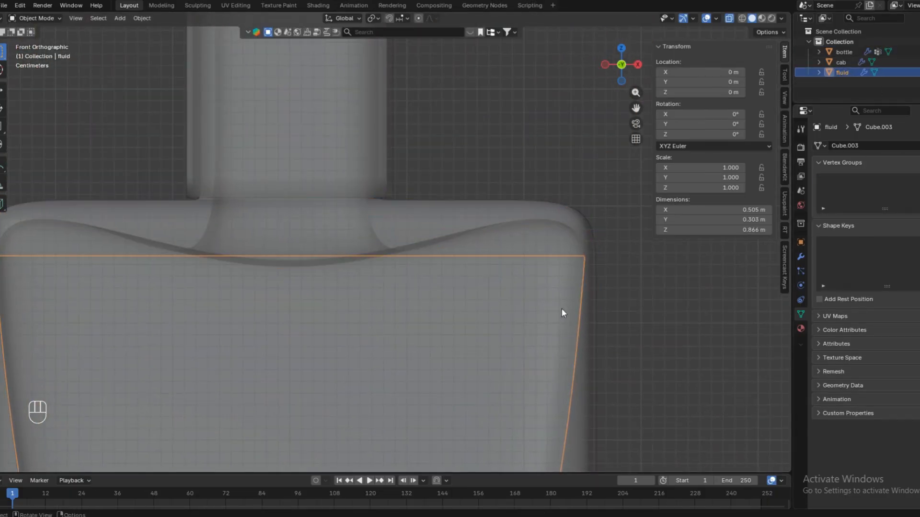
pyautogui.press('Tab')
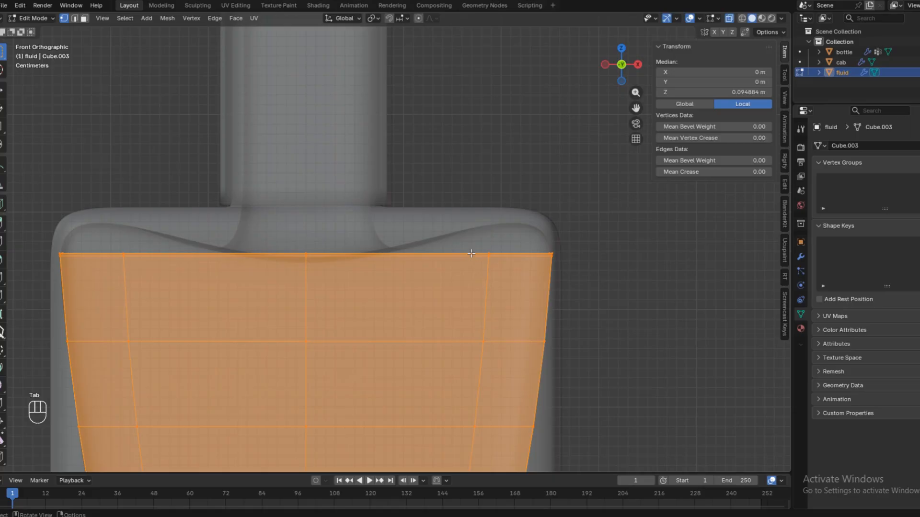
pyautogui.hotkey('alt', 'a')
pyautogui.moveTo(589, 239); pyautogui.dragTo(50, 267)
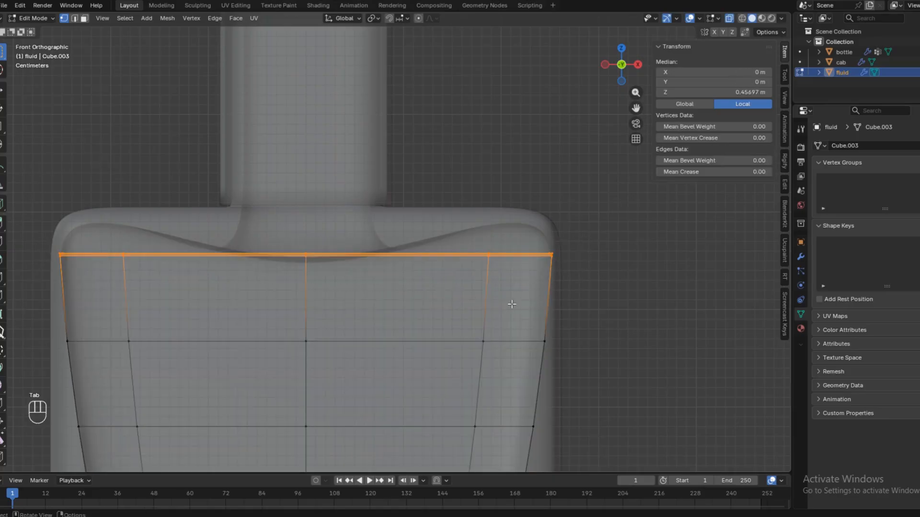
pyautogui.press('s')
pyautogui.click(620, 294)
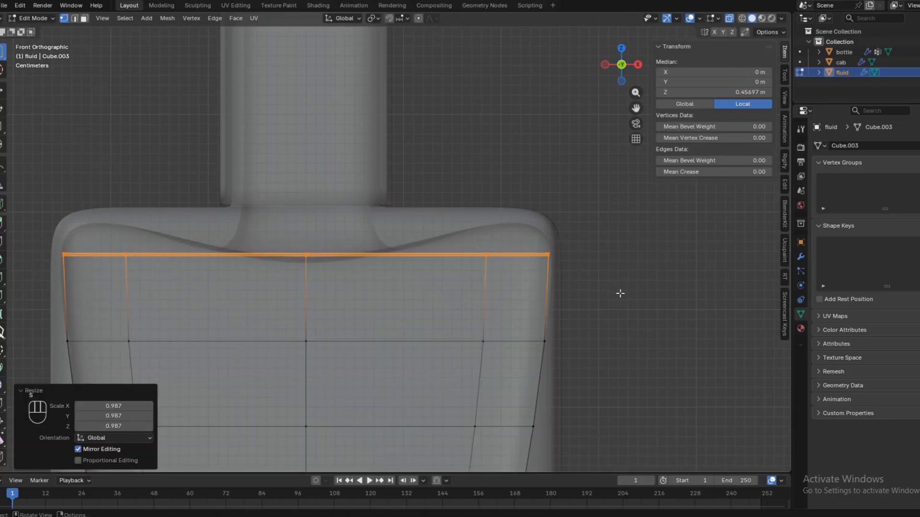
pyautogui.press('Tab')
# Step: Deselect the fluid, show the whole bottle and save the file
pyautogui.click(620, 326)
pyautogui.scroll(-8, 620, 327)
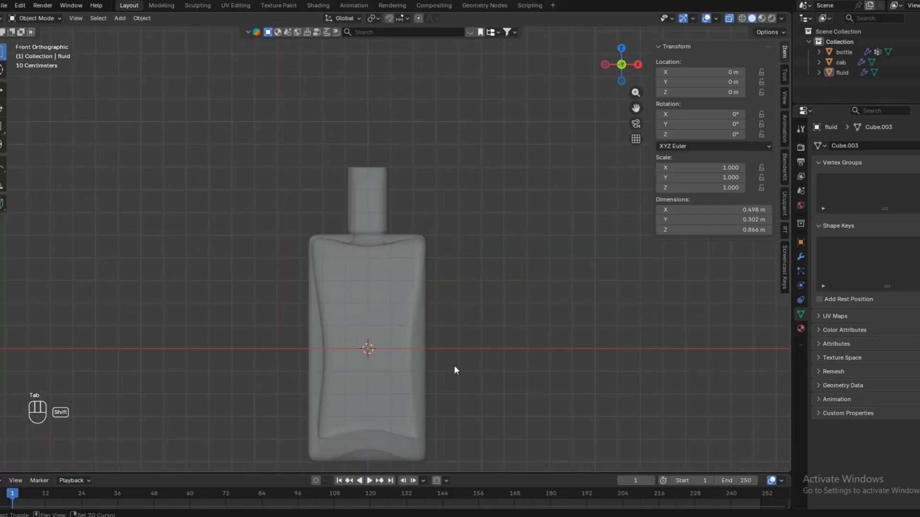
pyautogui.keyDown('shift'); pyautogui.moveTo(455, 369); pyautogui.dragTo(462, 296, button='middle'); pyautogui.keyUp('shift')
pyautogui.hotkey('ctrl', 's')
# Step: Add a Bézier curve at the world origin
pyautogui.hotkey('shift', 'a')
pyautogui.moveTo(240, 240)
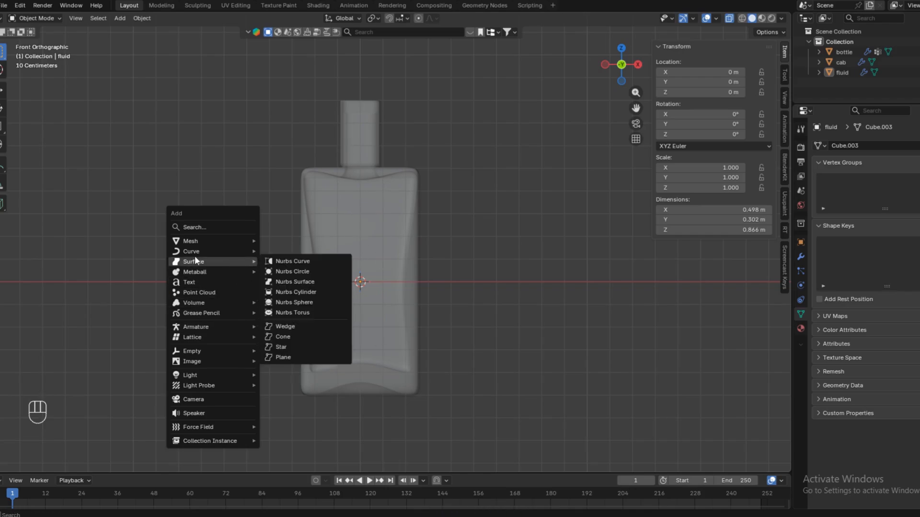
pyautogui.moveTo(201, 253)
pyautogui.click(293, 245)
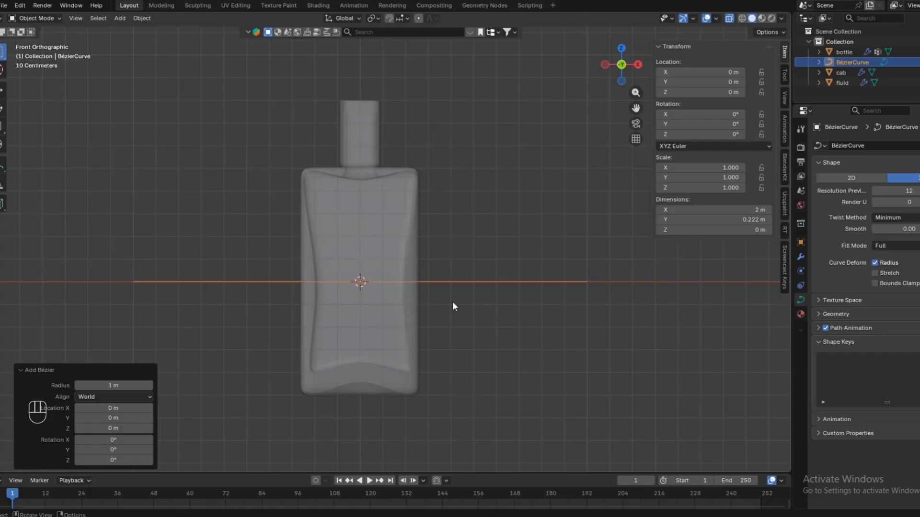
# Step: Rotate the Bézier curve 90° about X and 90° about Y so it stands upright in the front view
pyautogui.press('r')
pyautogui.press('z')
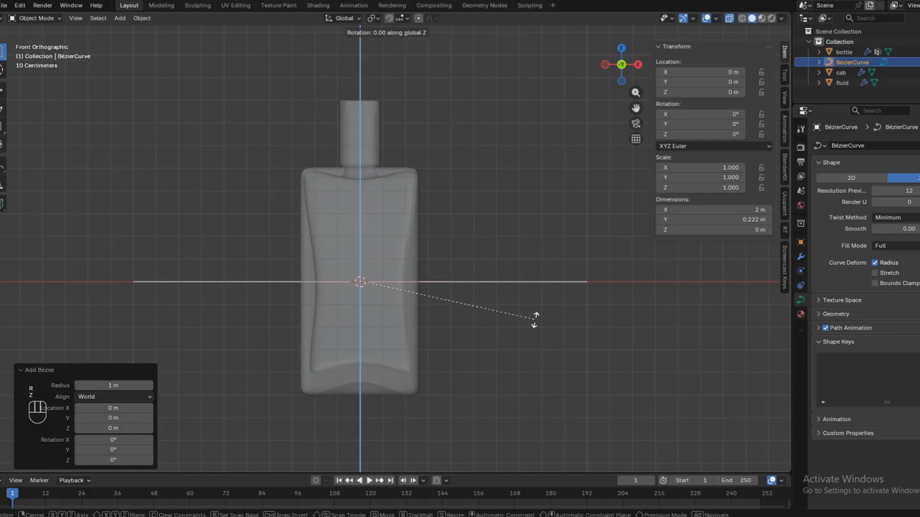
pyautogui.write('rx90')
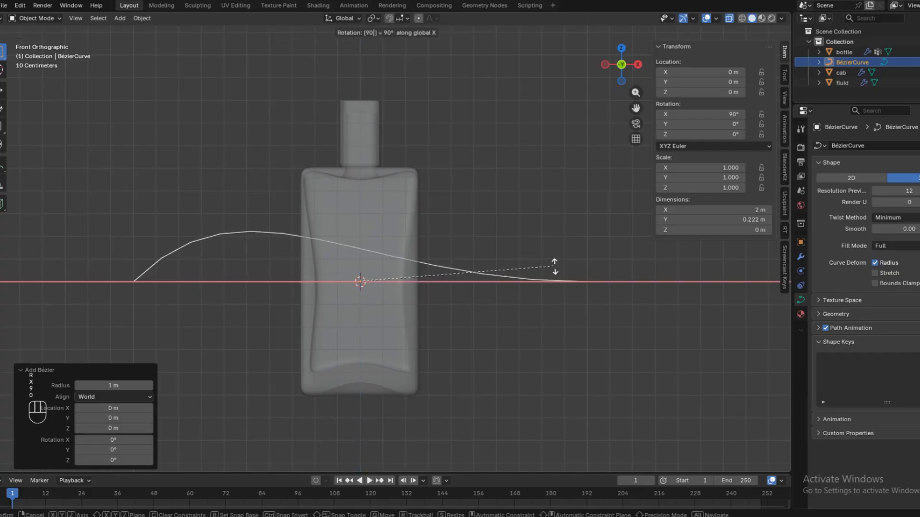
pyautogui.press('Return')
pyautogui.write('ry90')
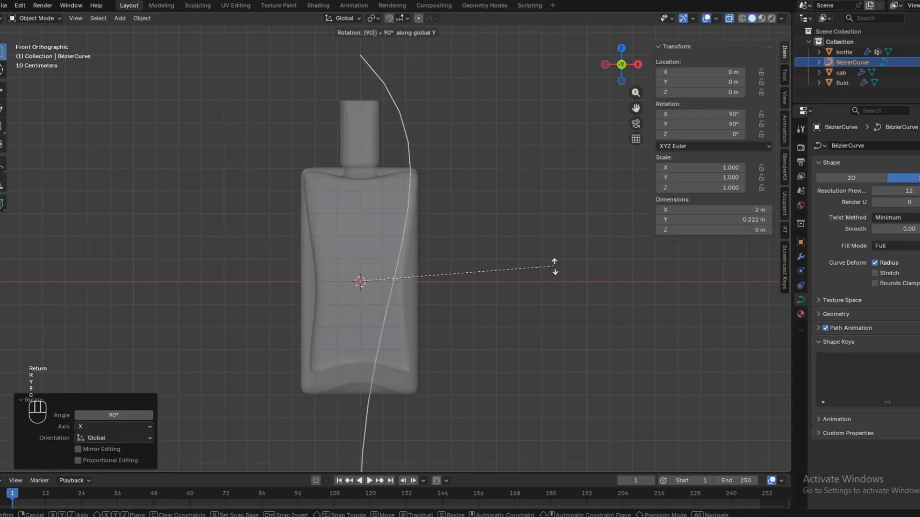
pyautogui.press('Return')
# Step: Scale the upright curve down uniformly to roughly the bottle body's height and raise it slightly inside the bottle
pyautogui.scroll(-3, 575, 311)
pyautogui.press('s')
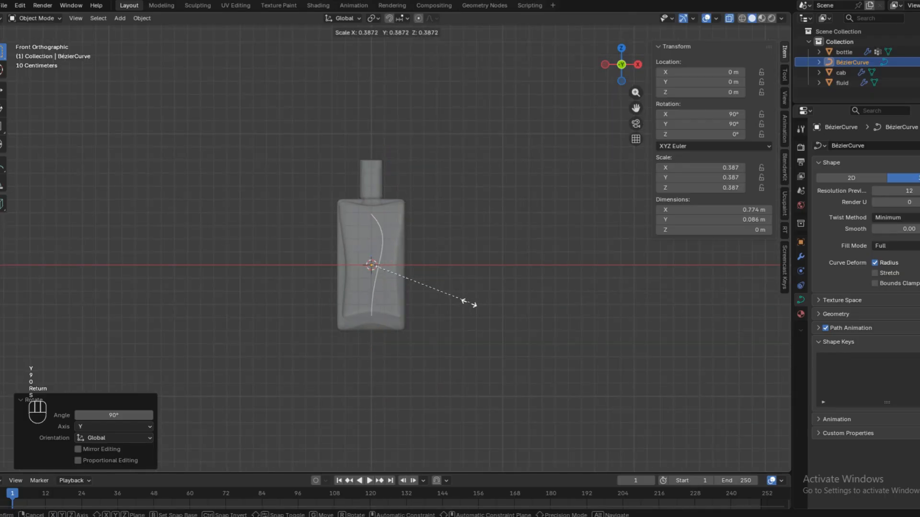
pyautogui.click(482, 309)
pyautogui.press('g')
pyautogui.click(482, 300)
# Step: In Edit Mode, move the curve's top control point up into the bottle neck and raise its bottom control point
pyautogui.press('Tab')
pyautogui.scroll(4, 481, 301)
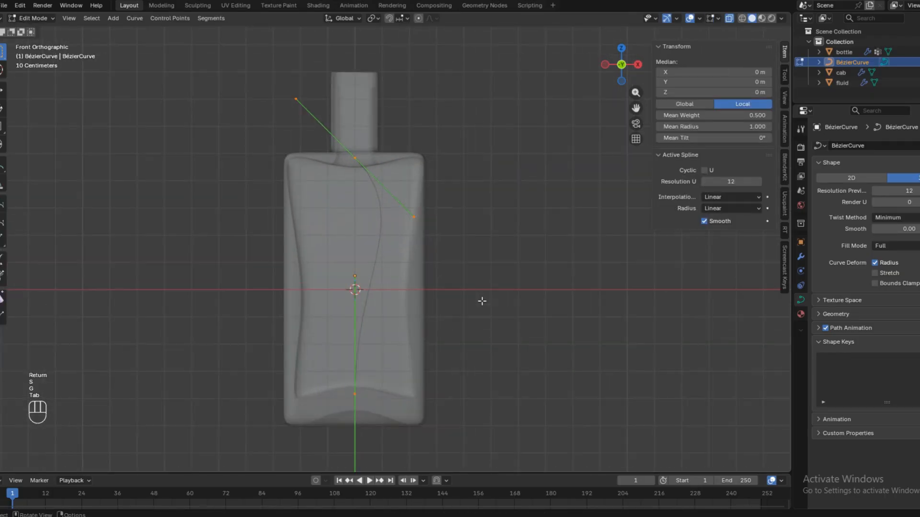
pyautogui.click(357, 156)
pyautogui.press('g')
pyautogui.click(350, 140)
pyautogui.click(358, 400)
pyautogui.press('g')
pyautogui.press('g')
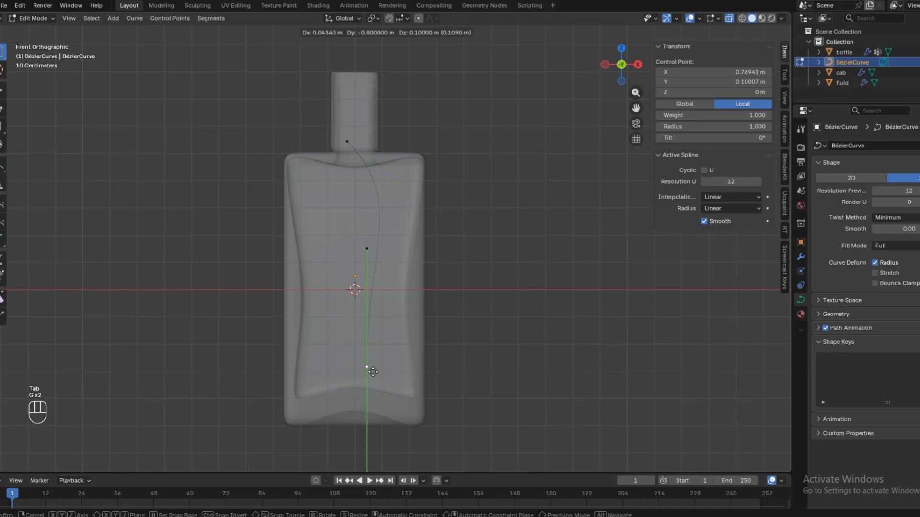
pyautogui.click(364, 376)
# Step: Subdivide the curve between its two control points with 1 cut
pyautogui.click(353, 151)
pyautogui.keyDown('shift'); pyautogui.click(373, 332); pyautogui.keyUp('shift')
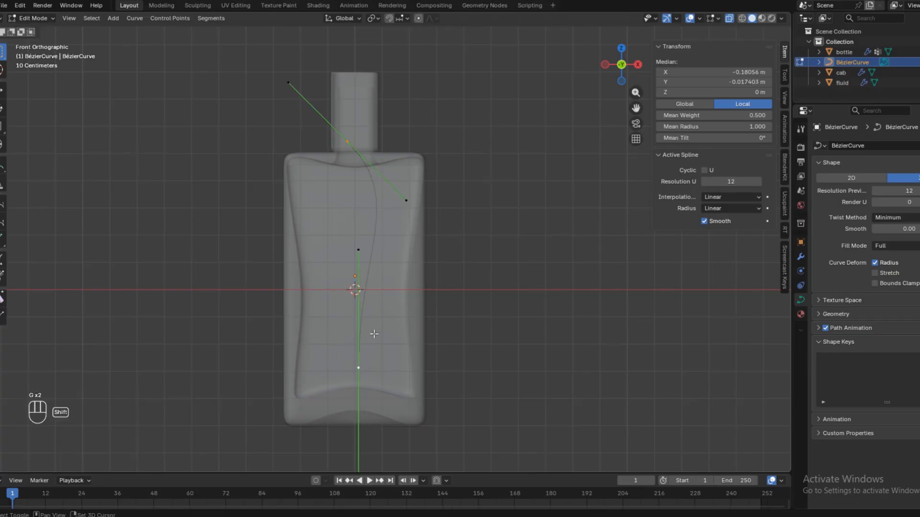
pyautogui.rightClick(375, 332)
pyautogui.click(367, 246)
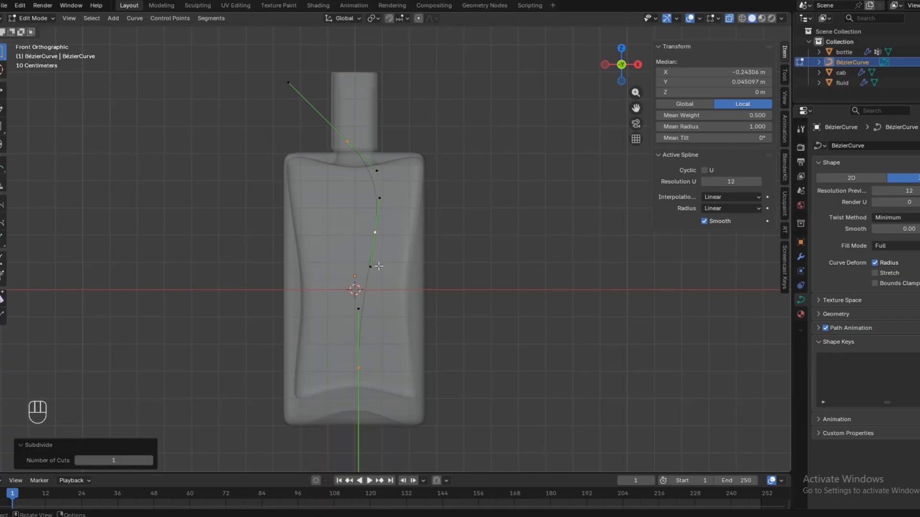
# Step: Lower the curve's middle control point and tilt its handles to form an S-bend, shifting the upper handle about 0.077 m along X
pyautogui.click(376, 241)
pyautogui.press('g')
pyautogui.click(380, 262)
pyautogui.click(380, 287)
pyautogui.press('g')
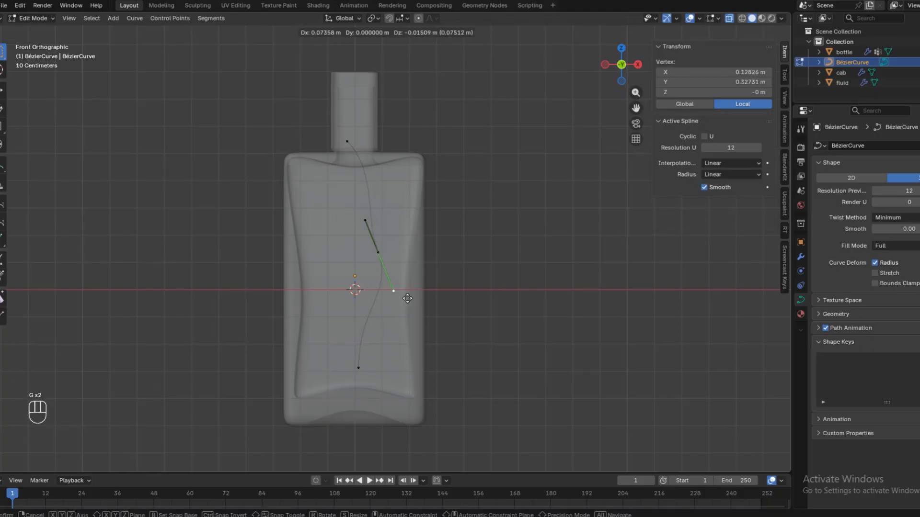
pyautogui.click(392, 297)
pyautogui.click(379, 218)
pyautogui.press('g')
pyautogui.click(400, 217)
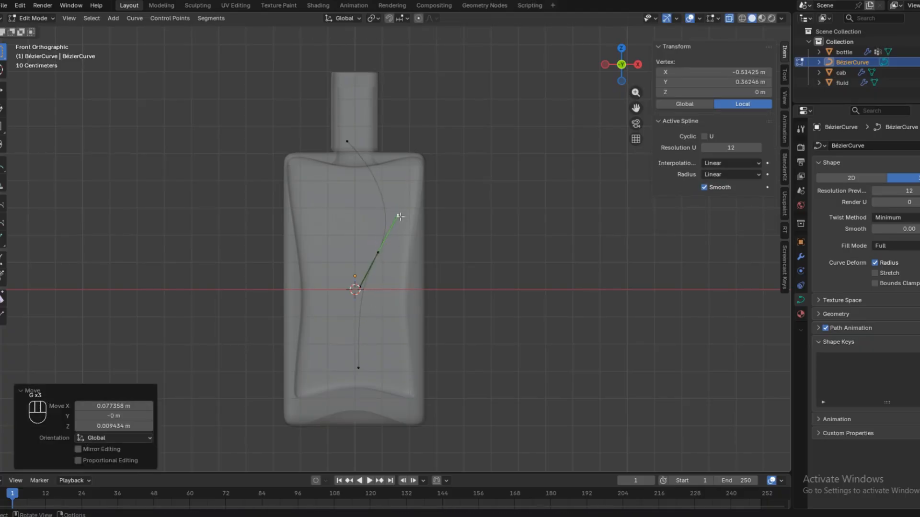
# Step: Shift the bottom control point to the right and nudge the top one about 0.008 m along X
pyautogui.click(358, 368)
pyautogui.press('g')
pyautogui.click(376, 370)
pyautogui.click(343, 146)
pyautogui.press('g')
pyautogui.click(346, 145)
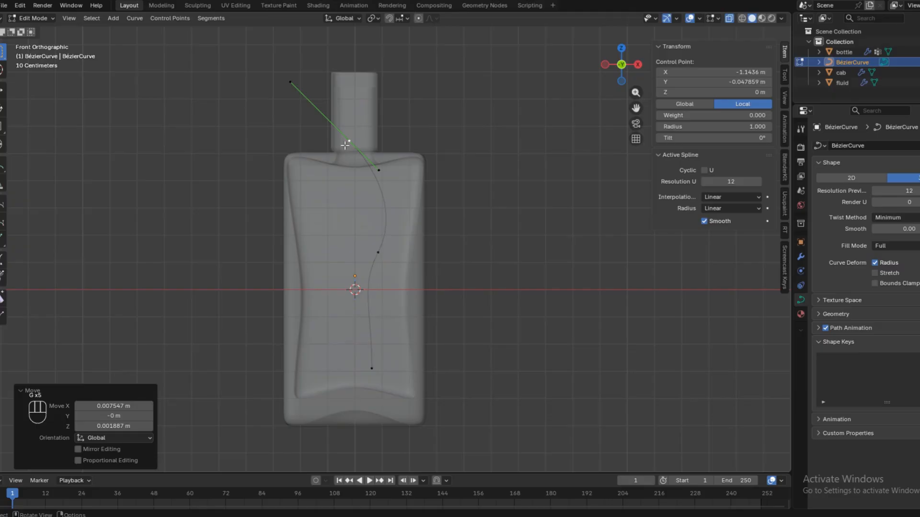
# Step: From the side, move the middle control point toward the bottle's front and the bottom one about 0.033 m along Y
pyautogui.moveTo(587, 249); pyautogui.dragTo(418, 250, button='middle')
pyautogui.click(388, 254)
pyautogui.press('g')
pyautogui.click(404, 250)
pyautogui.click(387, 350)
pyautogui.press('g')
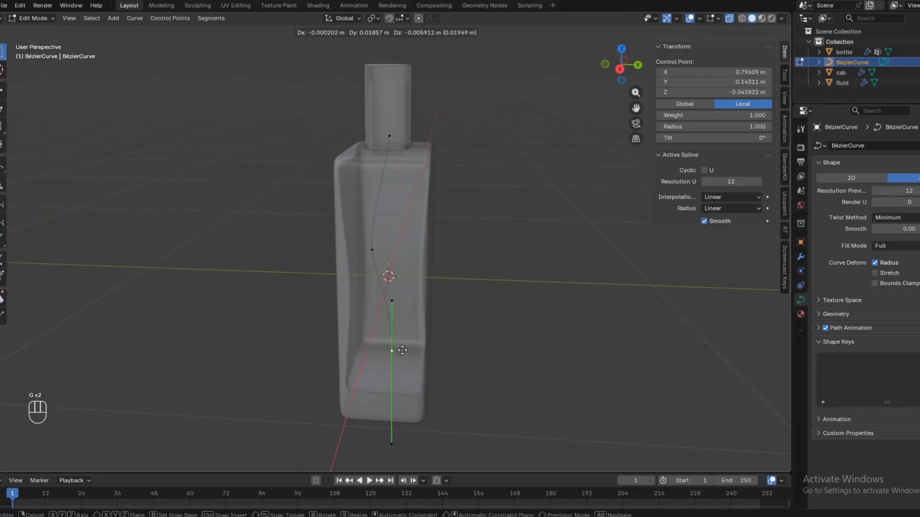
pyautogui.click(404, 350)
# Step: From the front, move the bottom control point about -0.138 m along X and 0.066 m along Z
pyautogui.moveTo(397, 295); pyautogui.dragTo(489, 280, button='middle')
pyautogui.press('KP_1')
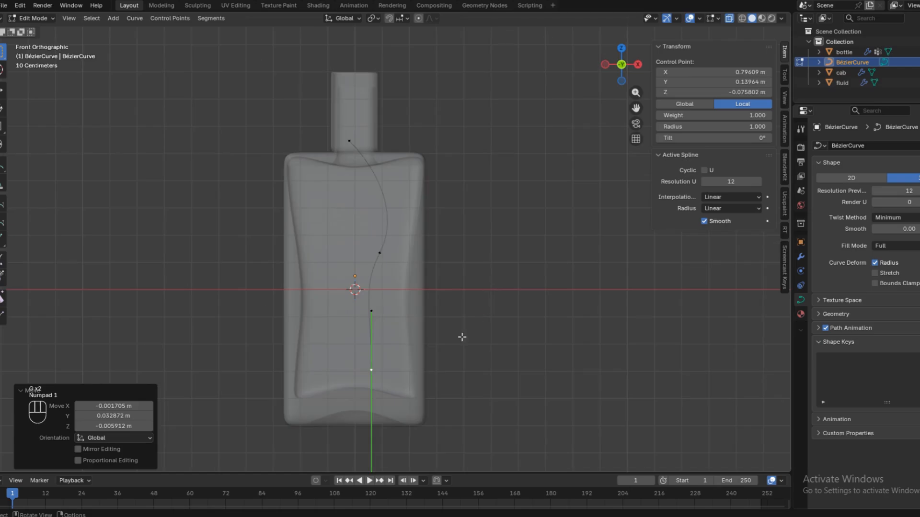
pyautogui.press('g')
pyautogui.click(355, 350)
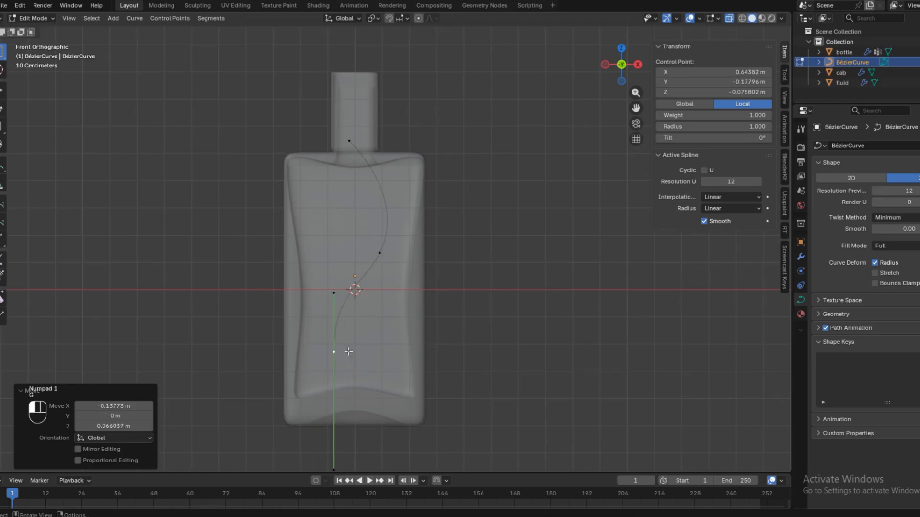
# Step: Extrude the curve's bottom point across to the bottle's right side and shift its upper handle about -0.045 m in X and -0.098 m in Z
pyautogui.press('e')
pyautogui.click(386, 354)
pyautogui.click(385, 293)
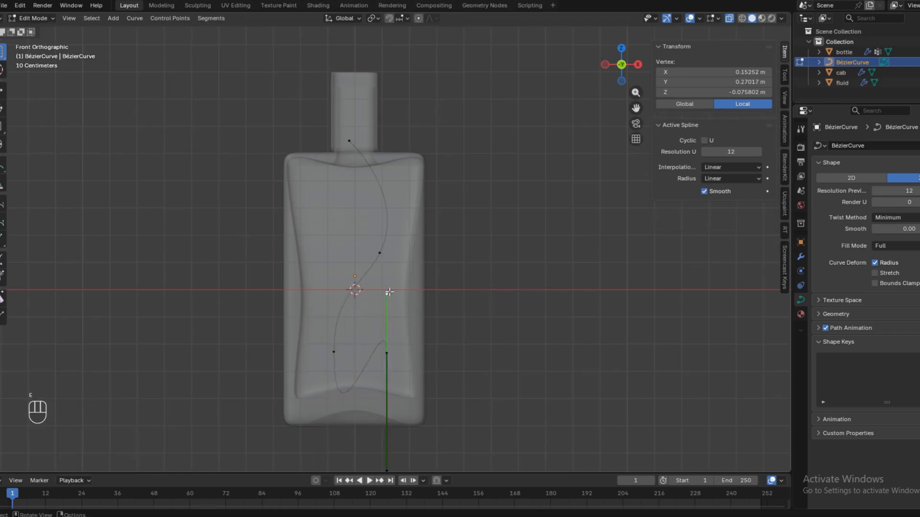
pyautogui.press('g')
pyautogui.click(371, 316)
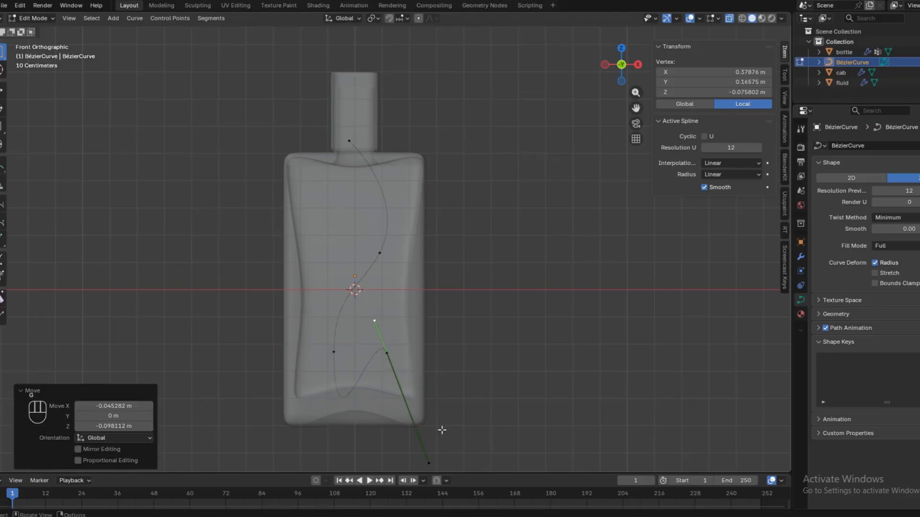
# Step: Reposition the opposite handle of the new end control point to change its tilt, and raise the point slightly
pyautogui.click(442, 460)
pyautogui.press('g')
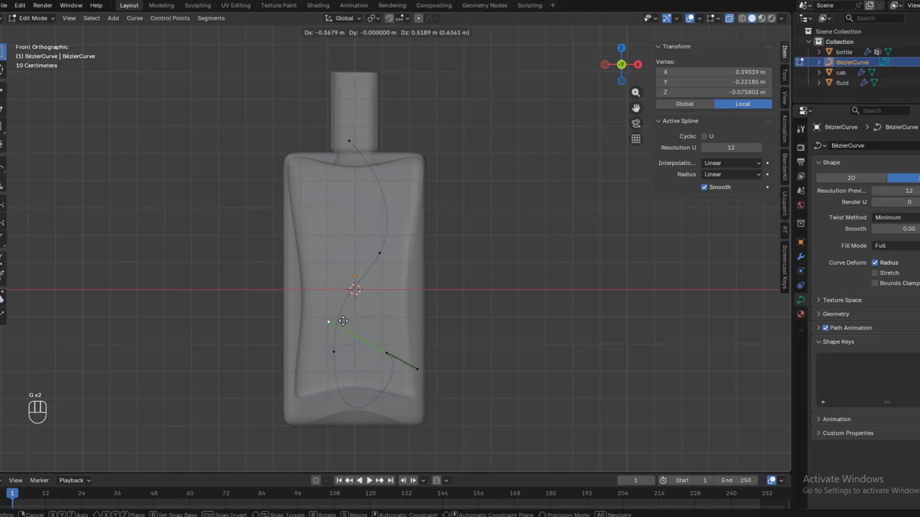
pyautogui.click(412, 320)
pyautogui.click(387, 353)
pyautogui.press('g')
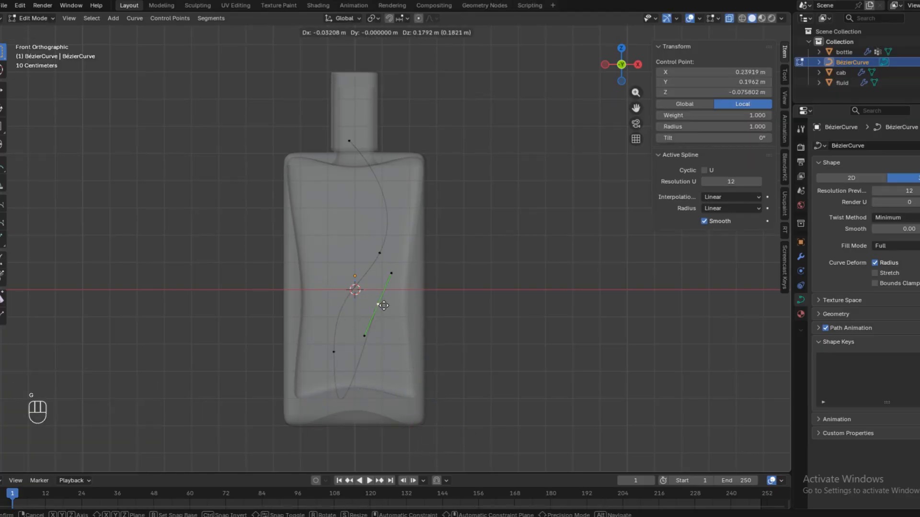
pyautogui.click(389, 340)
# Step: Shorten the lower handle of the control point before the curve's end by pulling it up toward its point
pyautogui.click(341, 358)
pyautogui.click(339, 460)
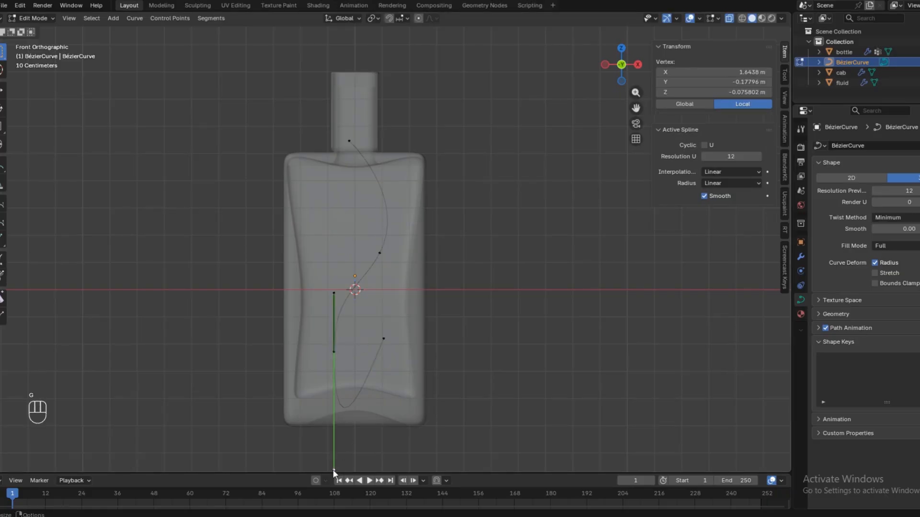
pyautogui.press('g')
pyautogui.click(339, 382)
# Step: From a perspective view, reposition the curve's end control point within the lower part of the bottle
pyautogui.moveTo(339, 383); pyautogui.dragTo(383, 411, button='middle')
pyautogui.click(394, 326)
pyautogui.moveTo(394, 327); pyautogui.dragTo(433, 315, button='middle')
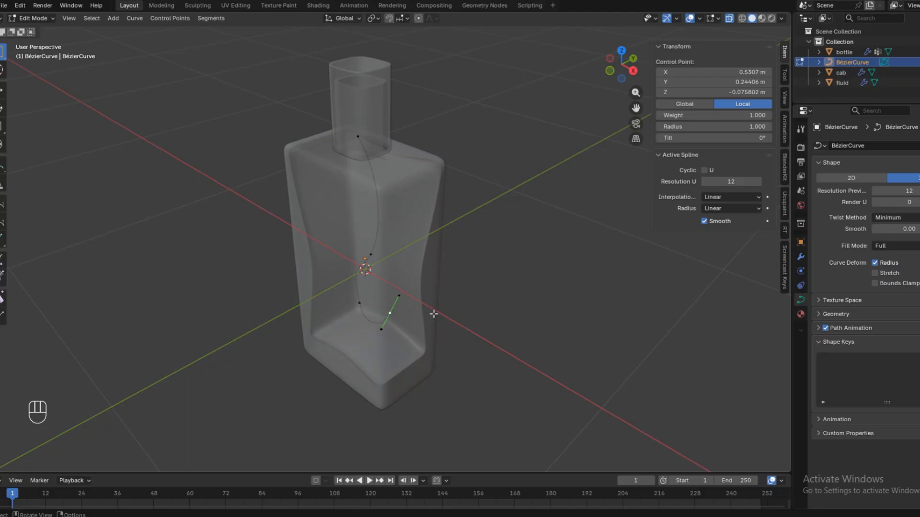
pyautogui.press('g')
pyautogui.click(425, 332)
# Step: From the front, flatten the end control point's handles by moving the upper handle outward and down
pyautogui.press('KP_1')
pyautogui.click(402, 328)
pyautogui.press('g')
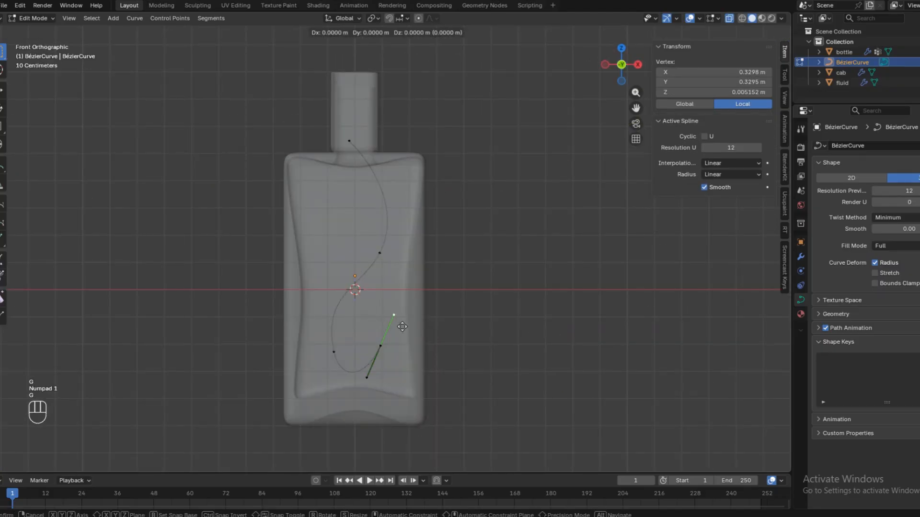
pyautogui.click(409, 335)
pyautogui.press('g')
pyautogui.click(414, 353)
# Step: Lower the end control point, shift the one before it outward and about 0.07 m up along Z, and leave Edit Mode
pyautogui.click(386, 348)
pyautogui.press('g')
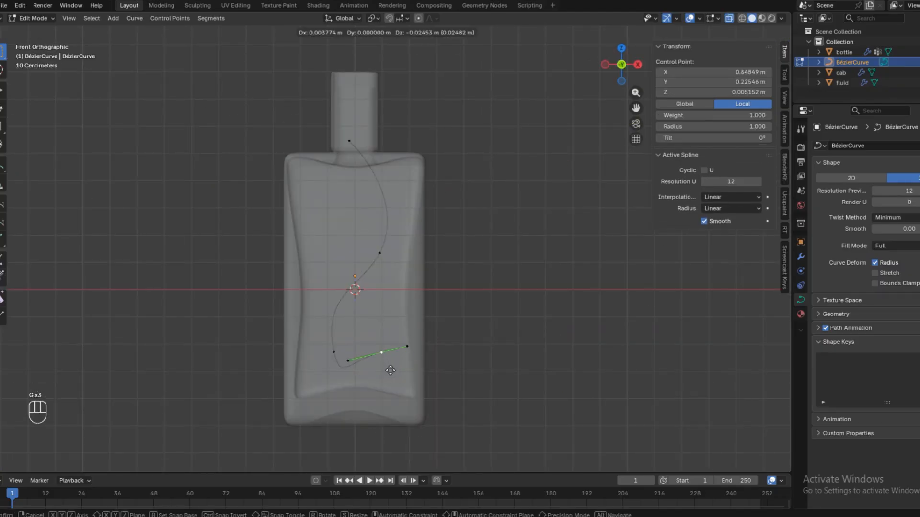
pyautogui.click(394, 374)
pyautogui.click(338, 349)
pyautogui.press('g')
pyautogui.click(338, 340)
pyautogui.press('g')
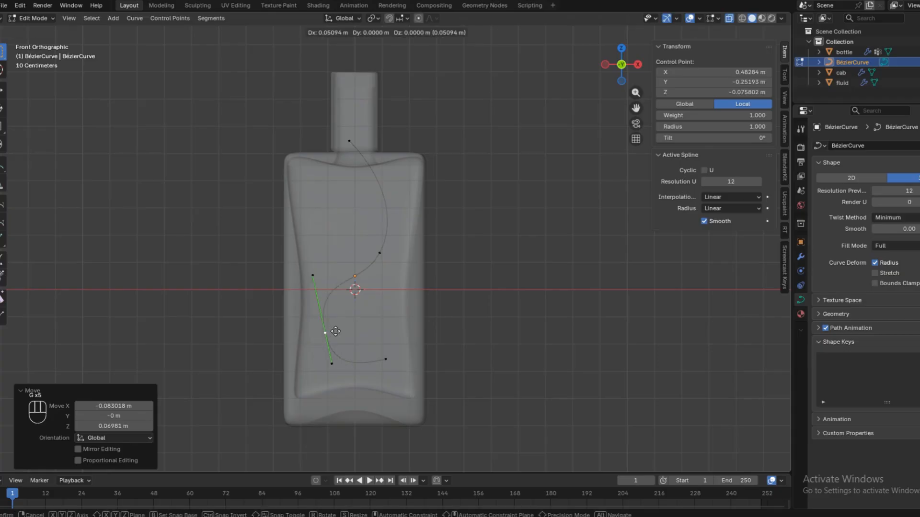
pyautogui.click(335, 332)
pyautogui.press('Tab')
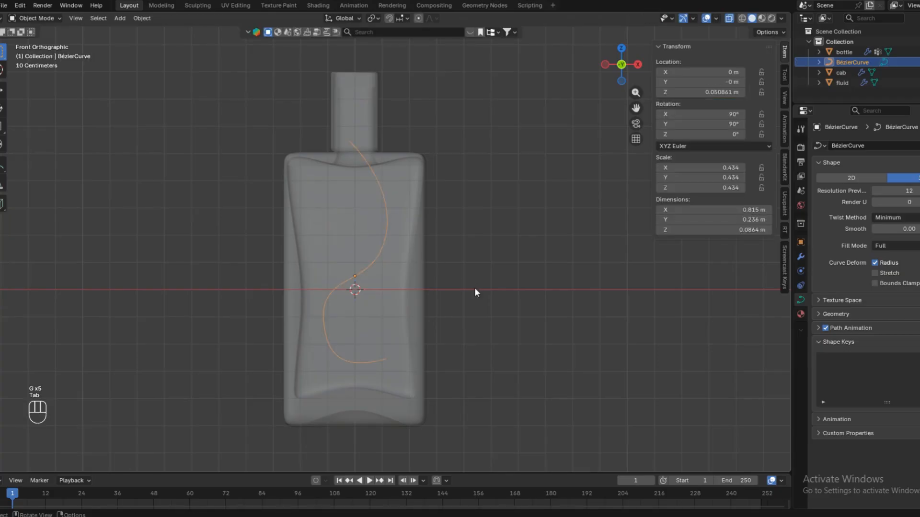
# Step: Give the curve a round bevel with a depth of 0.021 m to form a thin tube
pyautogui.click(836, 314)
pyautogui.scroll(-3, 858, 335)
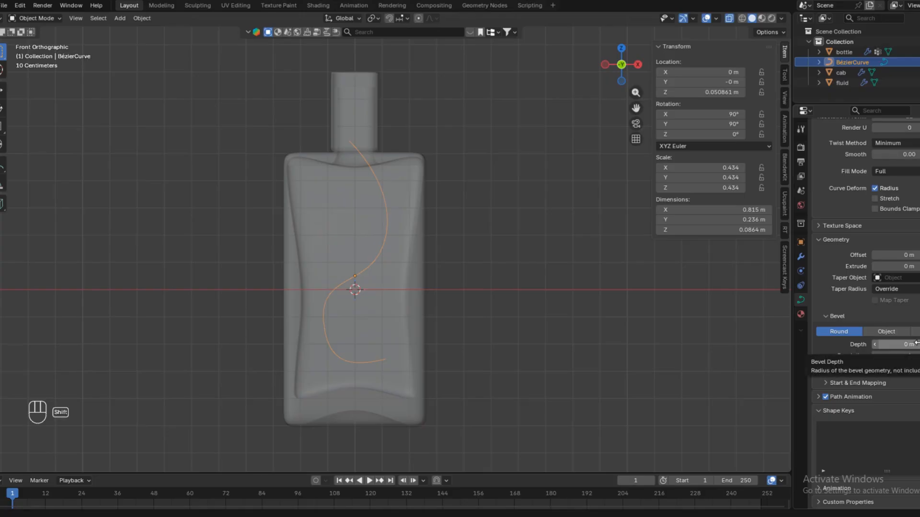
pyautogui.keyDown('shift'); pyautogui.moveTo(917, 343); pyautogui.dragTo(917, 343); pyautogui.keyUp('shift')
pyautogui.moveTo(560, 275); pyautogui.dragTo(479, 304, button='middle')
pyautogui.scroll(3, 243, 174)
pyautogui.moveTo(243, 173); pyautogui.dragTo(453, 252, button='middle')
pyautogui.scroll(3, 415, 189)
pyautogui.moveTo(909, 265)
pyautogui.mouseDown()
pyautogui.moveTo(919, 266)
pyautogui.moveTo(896, 265)
pyautogui.mouseUp()
pyautogui.moveTo(896, 344)
pyautogui.keyDown('shift'); pyautogui.mouseDown()
pyautogui.moveTo(905, 345)
pyautogui.moveTo(896, 344)
pyautogui.mouseUp(); pyautogui.keyUp('shift')
pyautogui.press('KP_1')
pyautogui.scroll(-1, 559, 326)
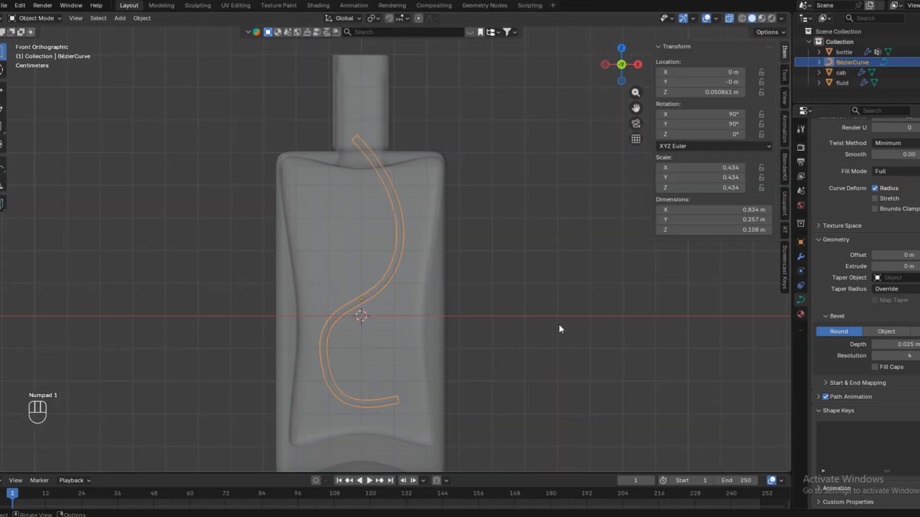
pyautogui.keyDown('shift'); pyautogui.moveTo(896, 344); pyautogui.dragTo(892, 344); pyautogui.keyUp('shift')
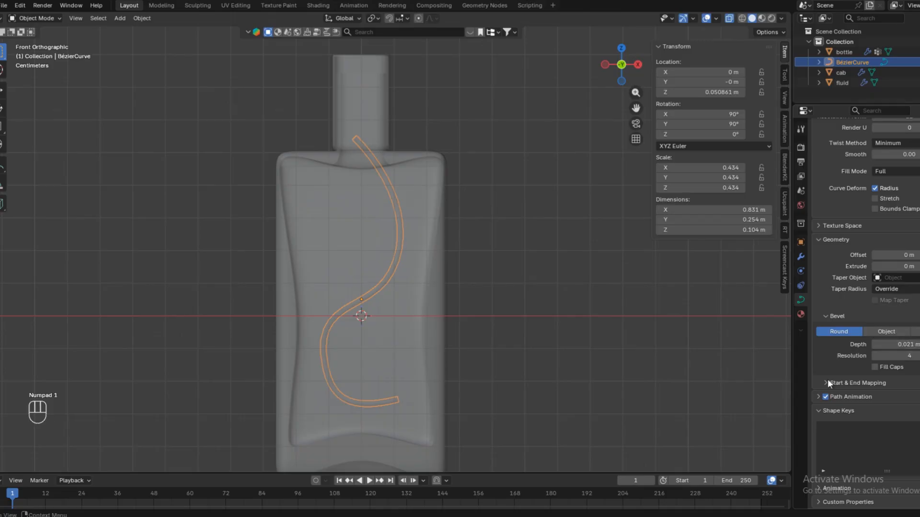
# Step: Rename the bevelled Bézier curve object as wire
pyautogui.scroll(-2, 522, 326)
pyautogui.click(515, 322)
pyautogui.scroll(1, 513, 324)
pyautogui.scroll(1, 514, 327)
pyautogui.click(388, 281)
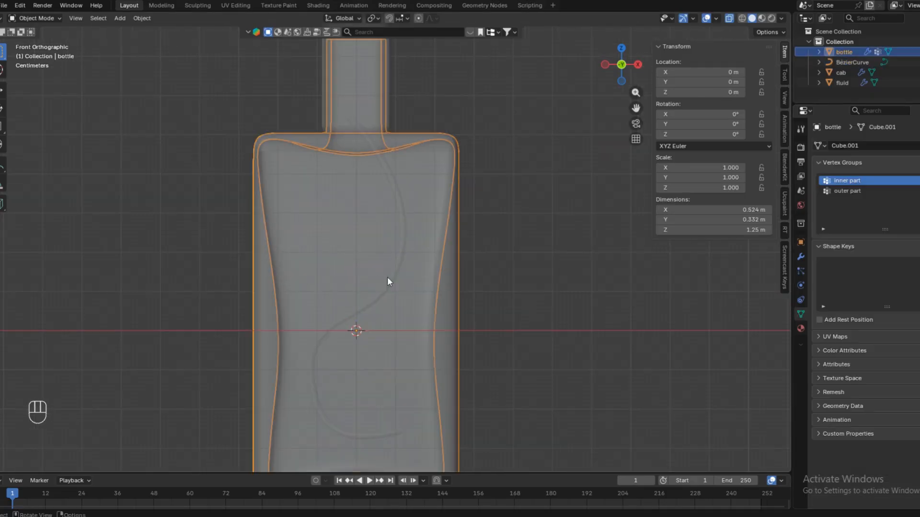
pyautogui.click(849, 61)
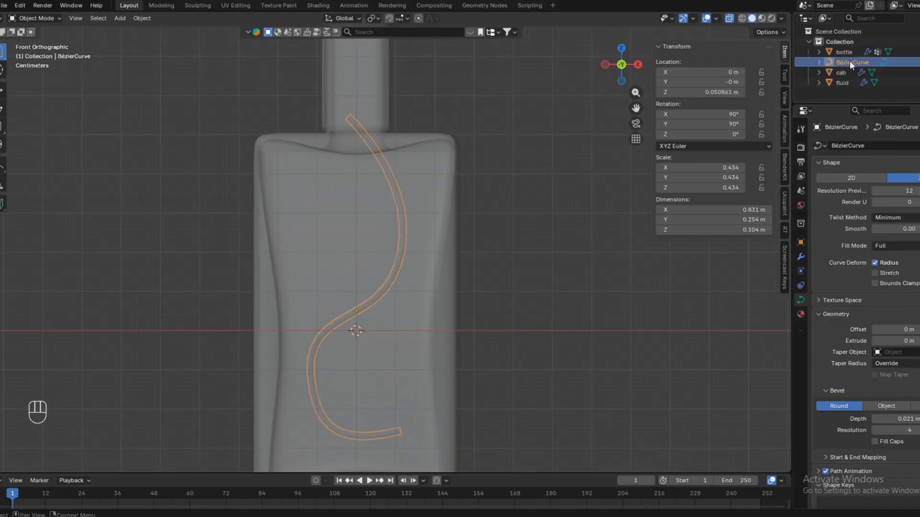
pyautogui.doubleClick(850, 61)
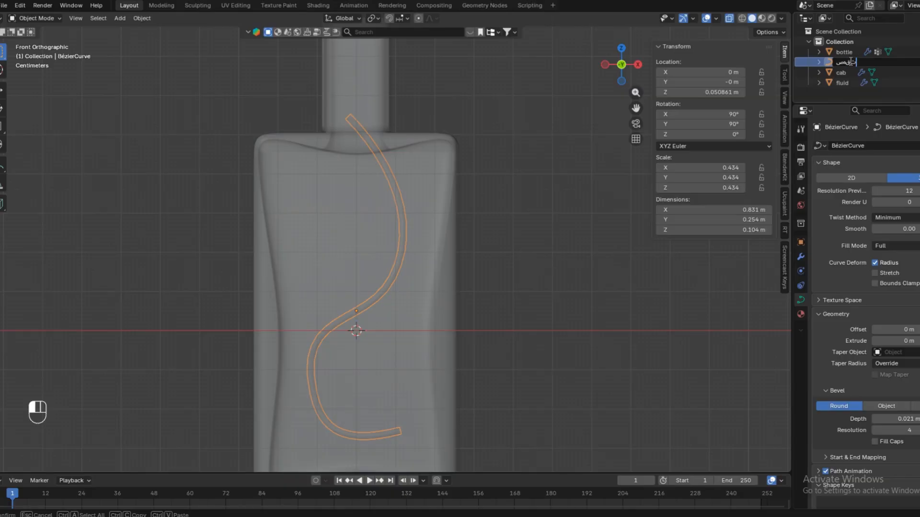
pyautogui.press('Return')
pyautogui.doubleClick(856, 84)
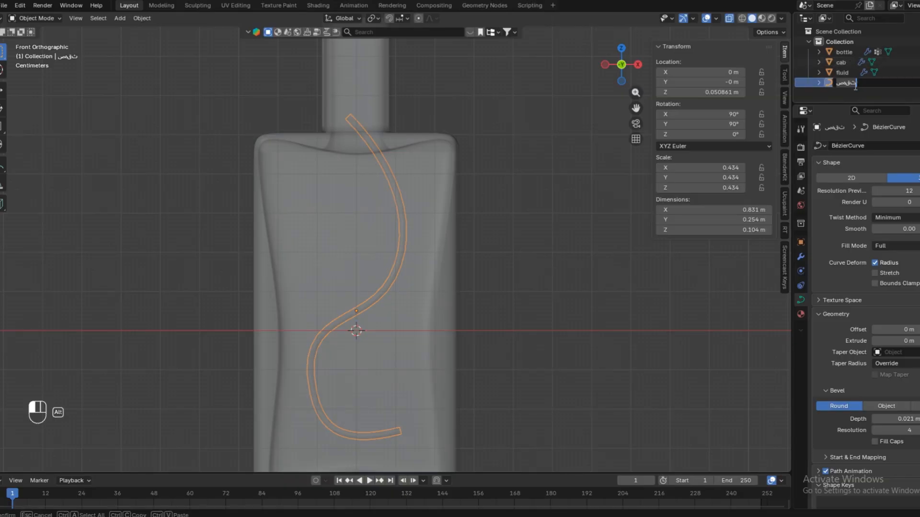
pyautogui.write('re')
pyautogui.press('Return')
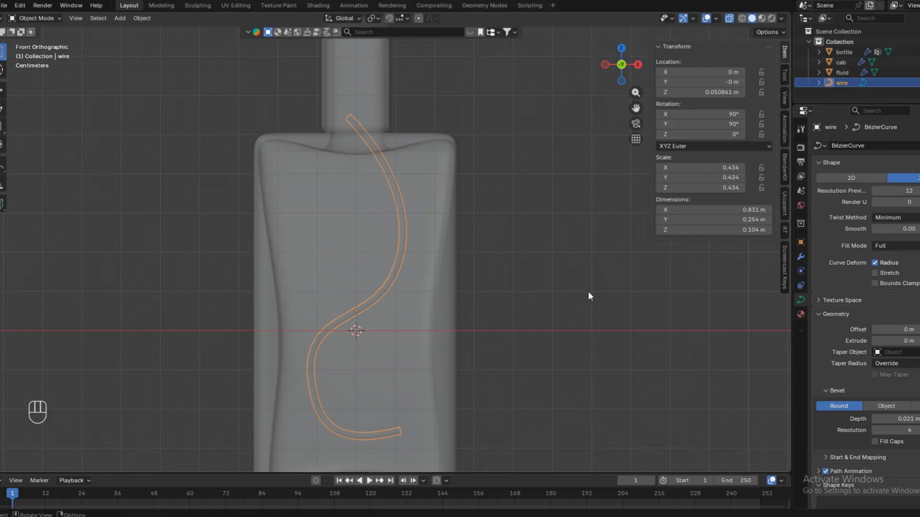
# Step: Convert the wire curve to a mesh
pyautogui.rightClick(541, 260)
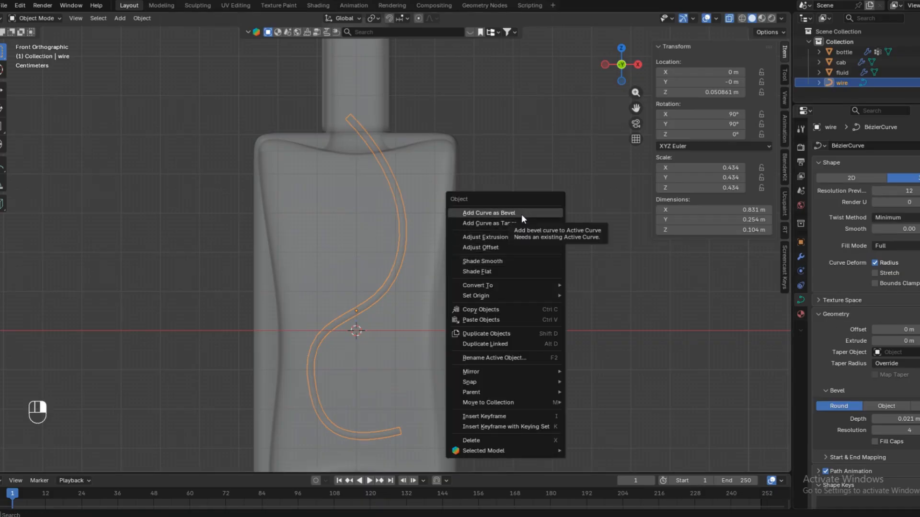
pyautogui.moveTo(514, 286)
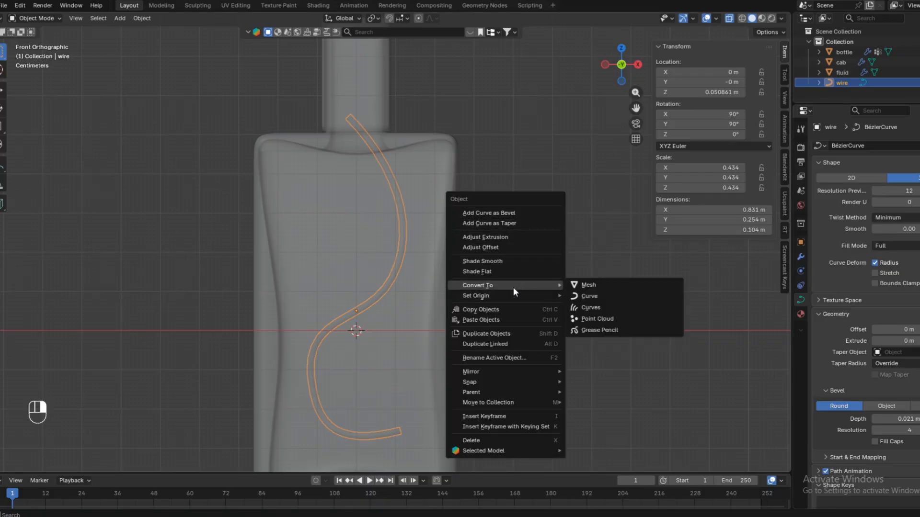
pyautogui.click(599, 285)
pyautogui.scroll(-1, 510, 278)
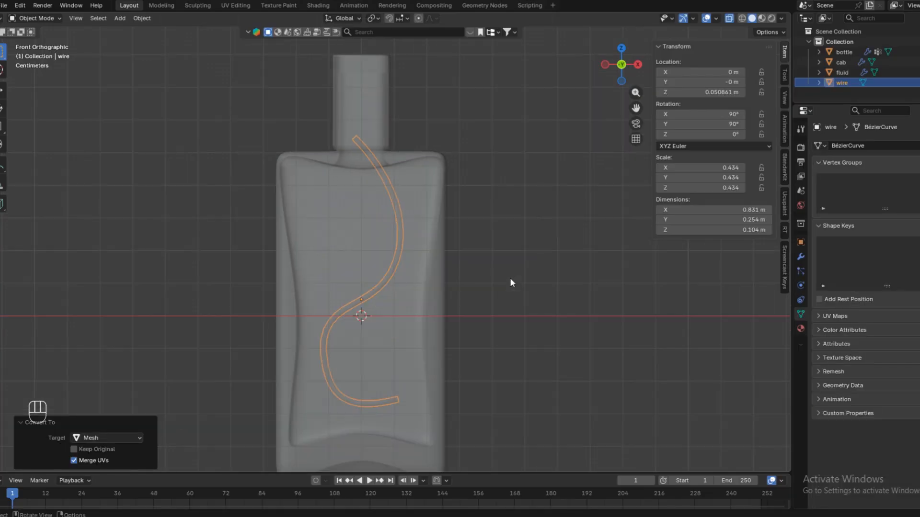
# Step: Add a level 2 subdivision to the wire mesh and shade it smooth
pyautogui.hotkey('ctrl', '2')
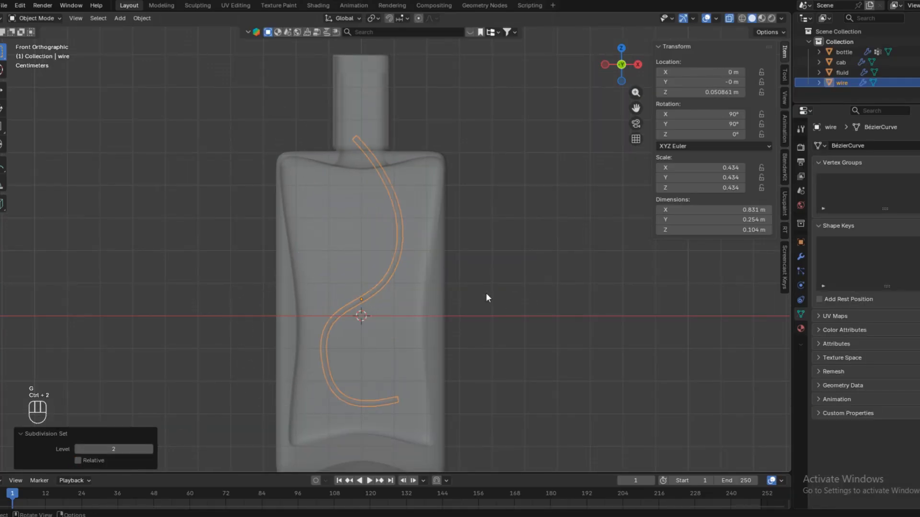
pyautogui.scroll(6, 488, 317)
pyautogui.rightClick(444, 244)
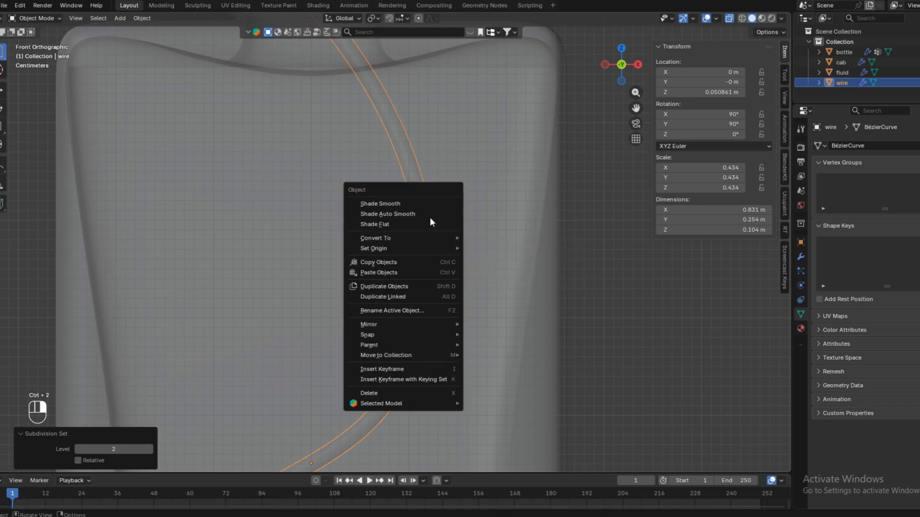
pyautogui.click(432, 205)
# Step: Look over the whole bottle assembly from the front and clear the selection
pyautogui.scroll(-4, 433, 210)
pyautogui.click(379, 108)
pyautogui.scroll(-3, 487, 169)
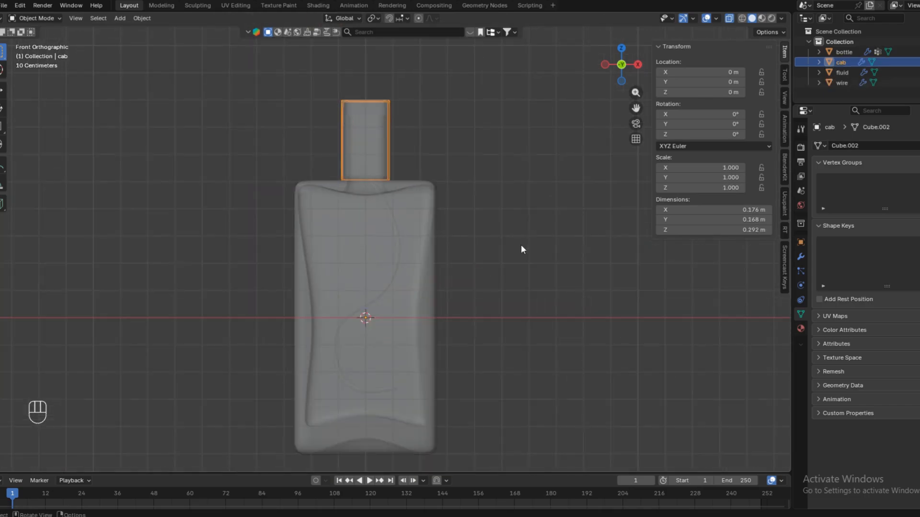
pyautogui.click(520, 247)
pyautogui.scroll(-3, 455, 243)
pyautogui.press('a')
pyautogui.click(505, 278)
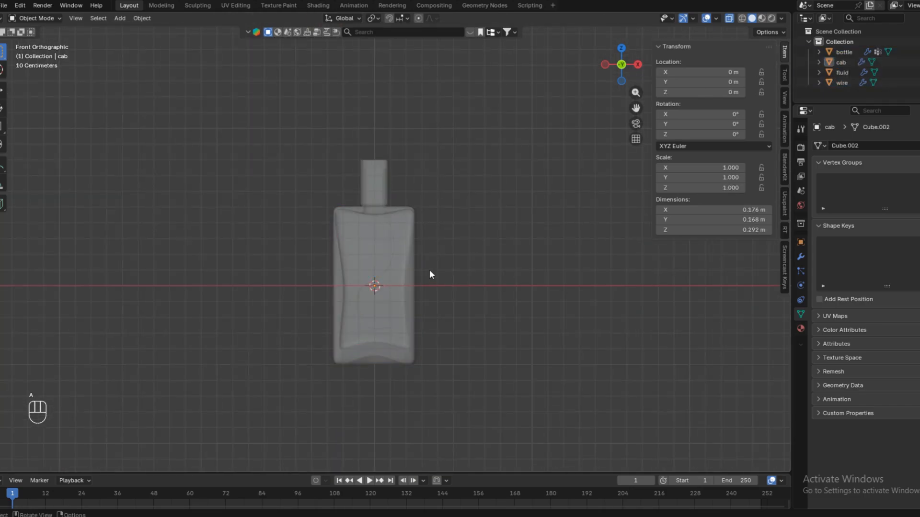
pyautogui.keyDown('shift'); pyautogui.moveTo(201, 291); pyautogui.dragTo(204, 260, button='middle'); pyautogui.keyUp('shift')
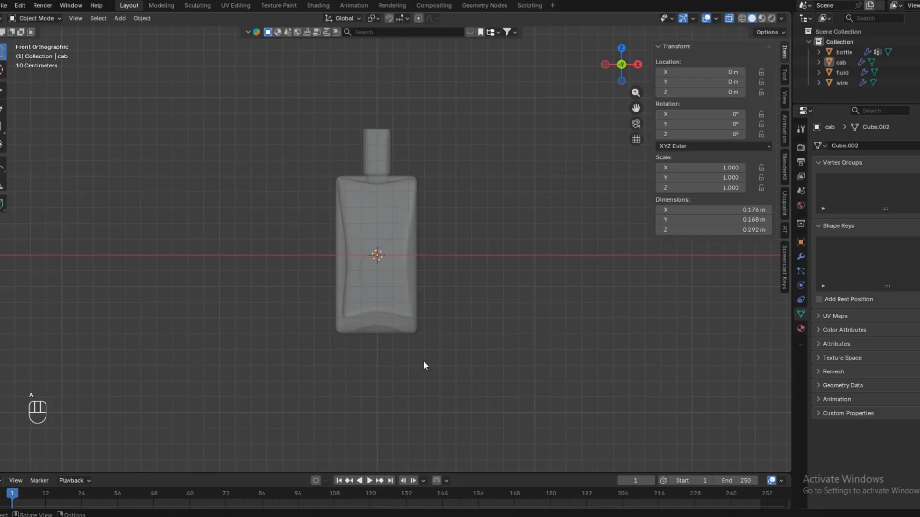
pyautogui.hotkey('shift', 'a')
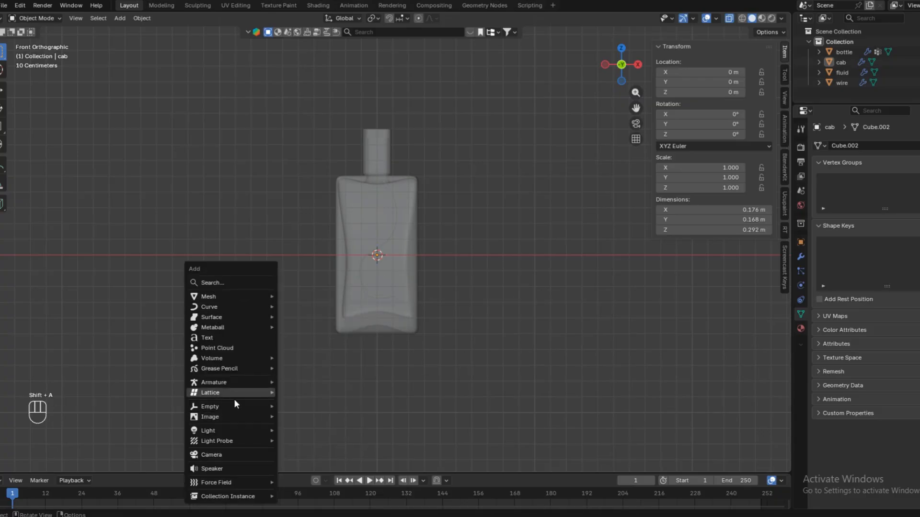
pyautogui.moveTo(277, 406)
pyautogui.click(303, 417)
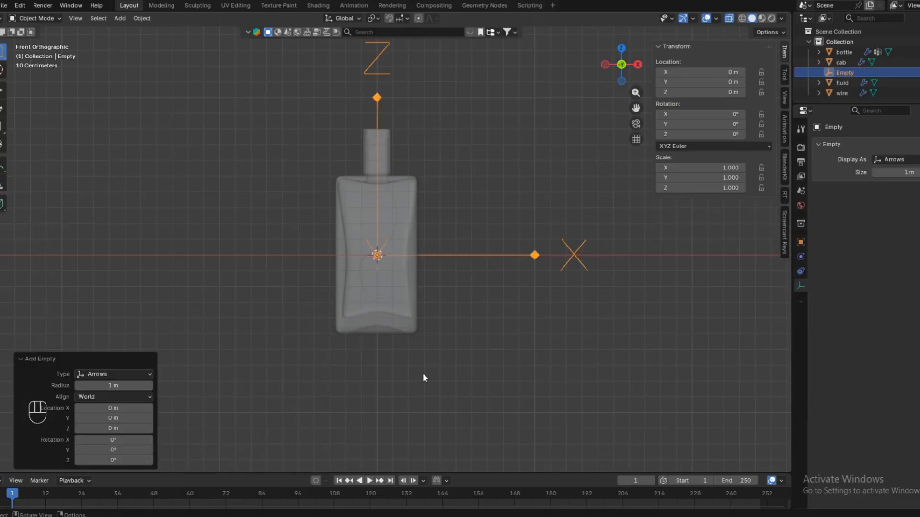
pyautogui.press('x')
pyautogui.hotkey('shift', 'a')
pyautogui.moveTo(474, 287)
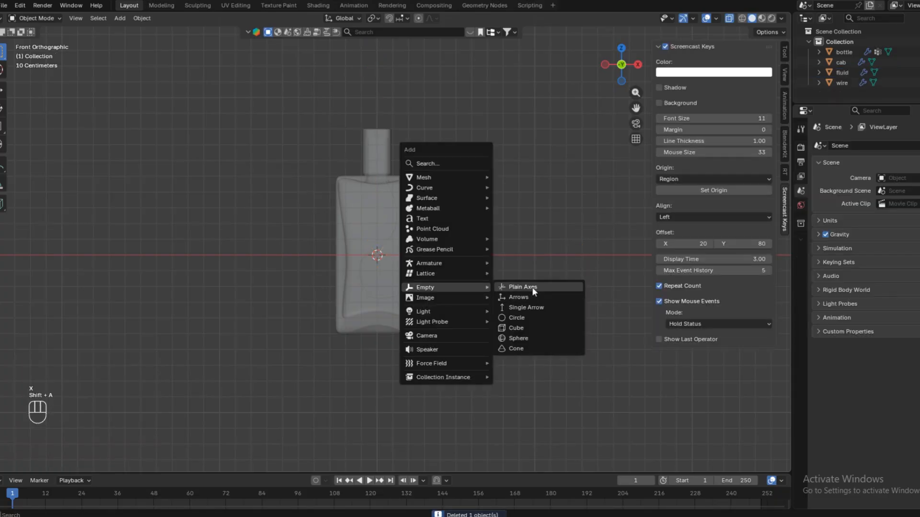
pyautogui.click(530, 297)
pyautogui.press('x')
pyautogui.click(528, 295)
# Step: Add a Plain Axes empty at the world origin
pyautogui.hotkey('shift', 'a')
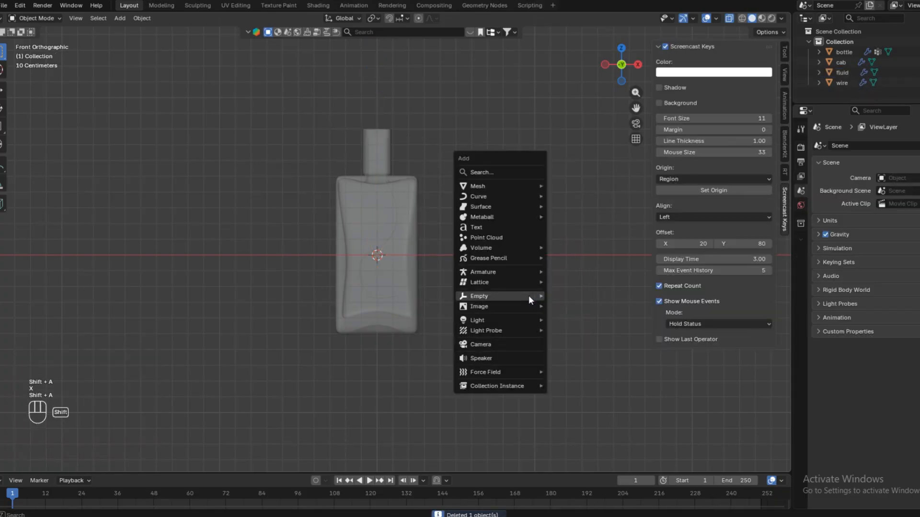
pyautogui.moveTo(528, 296)
pyautogui.click(579, 297)
pyautogui.press('g')
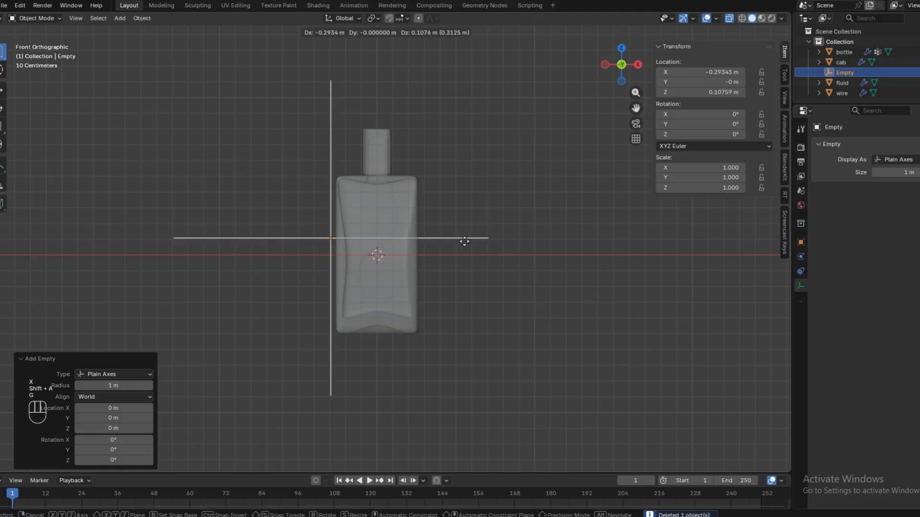
pyautogui.rightClick(550, 272)
# Step: Parent the bottle, cab, fluid and wire objects to the empty
pyautogui.press('a')
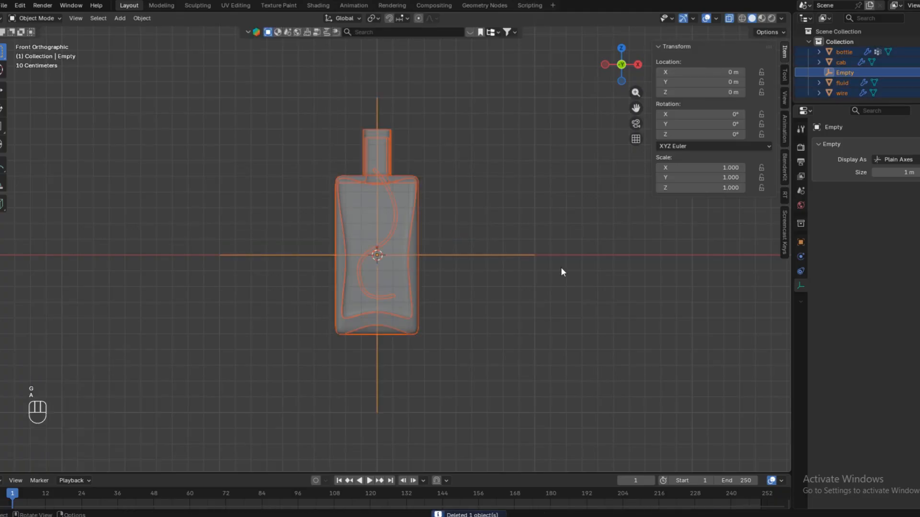
pyautogui.hotkey('ctrl', 'p')
pyautogui.click(496, 259)
pyautogui.click(483, 254)
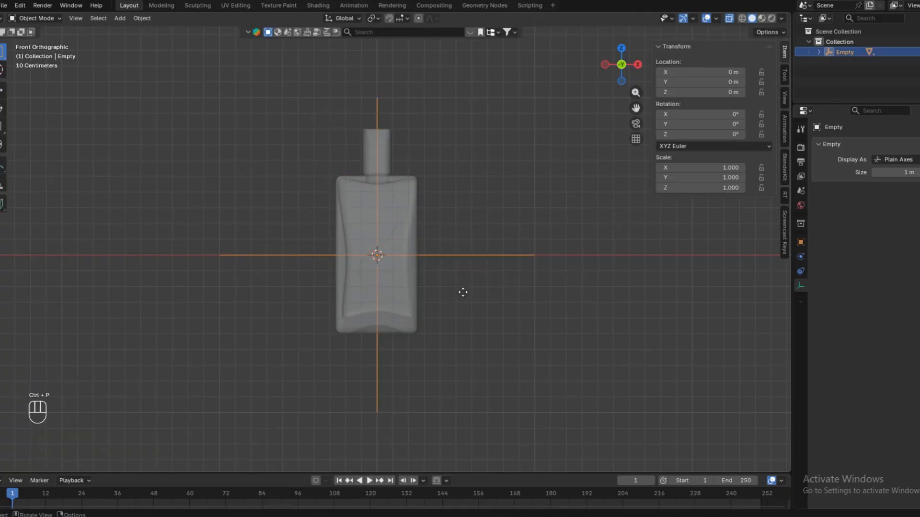
# Step: Try moving the empty and rotating it about the global Z axis to test the parenting
pyautogui.press('g')
pyautogui.rightClick(422, 325)
pyautogui.press('r')
pyautogui.press('z')
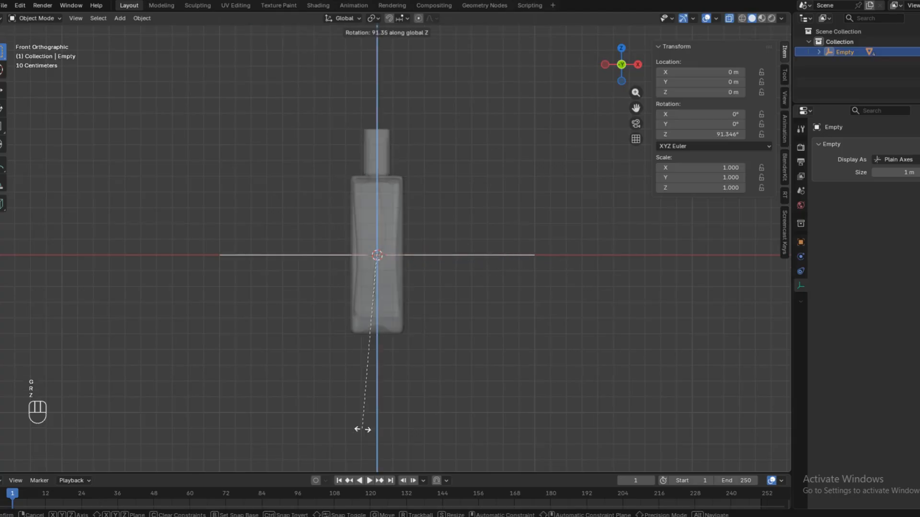
pyautogui.rightClick(283, 304)
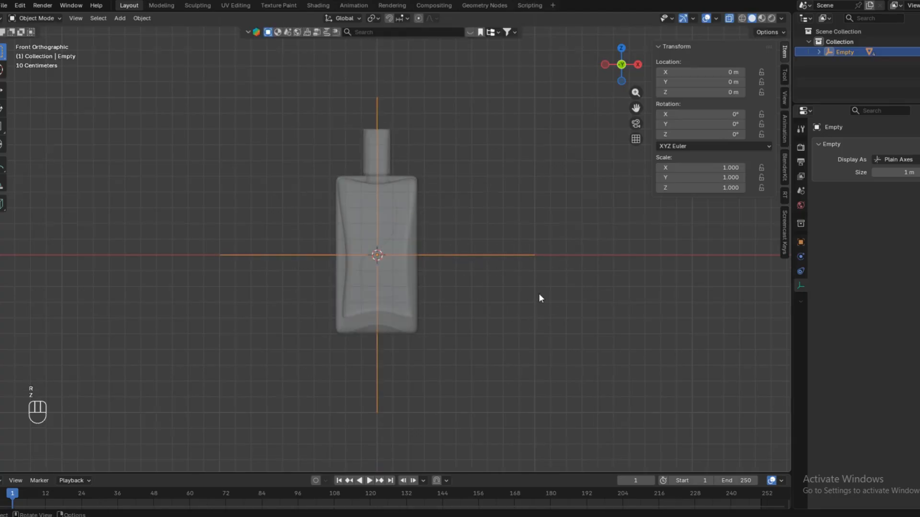
# Step: Raise the empty with its bottle parts about 0.57 m along Z so the bottle base sits just above the world origin
pyautogui.scroll(4, 538, 294)
pyautogui.keyDown('shift'); pyautogui.scroll(3, 538, 293); pyautogui.keyUp('shift')
pyautogui.scroll(-4, 530, 272)
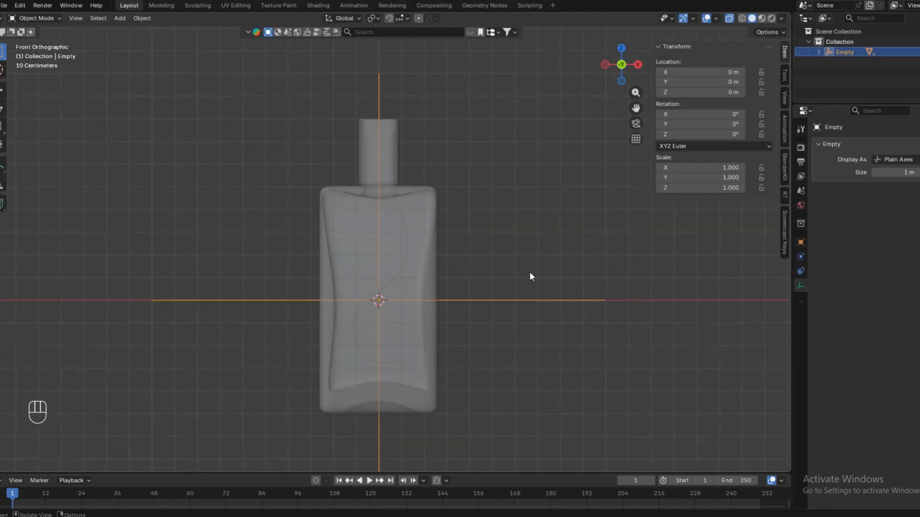
pyautogui.keyDown('shift'); pyautogui.moveTo(451, 361); pyautogui.dragTo(450, 306, button='middle'); pyautogui.keyUp('shift')
pyautogui.scroll(4, 450, 306)
pyautogui.press('g')
pyautogui.press('z')
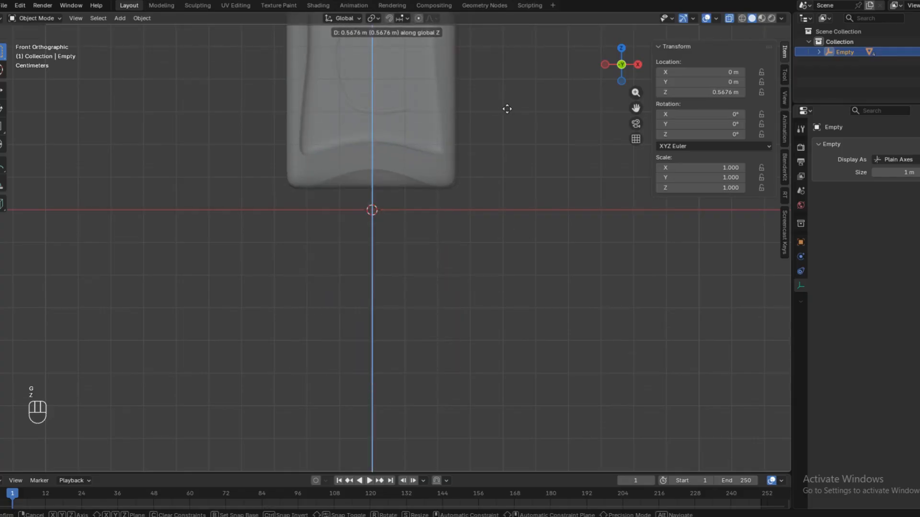
pyautogui.click(508, 107)
pyautogui.scroll(-5, 405, 288)
pyautogui.scroll(2, 317, 282)
pyautogui.scroll(1, 243, 272)
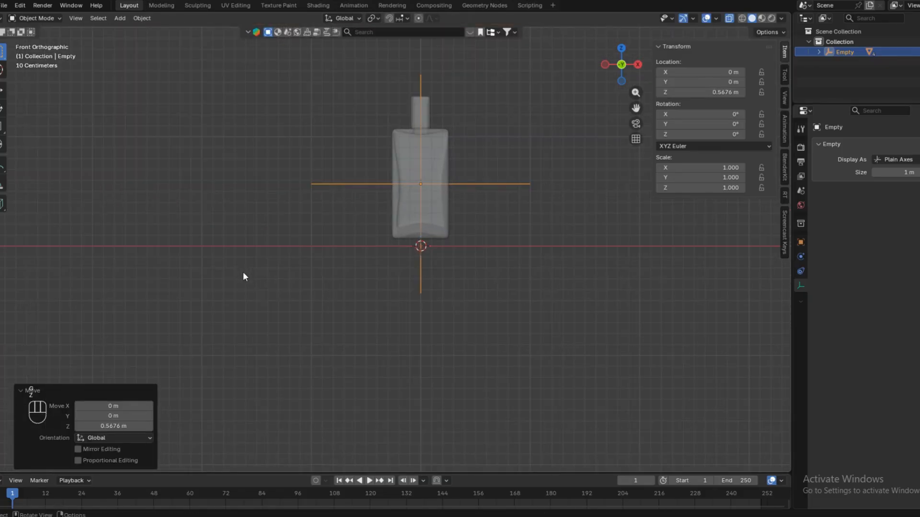
# Step: Add a plane at the world origin, scale it up to about 6.93 m square and apply its scale
pyautogui.hotkey('shift', 'a')
pyautogui.moveTo(228, 163)
pyautogui.click(312, 161)
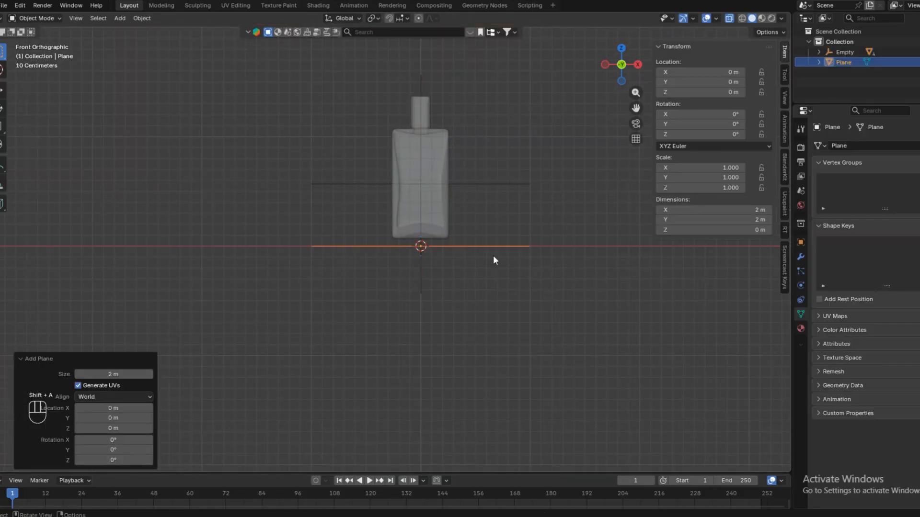
pyautogui.moveTo(493, 255); pyautogui.dragTo(501, 277, button='middle')
pyautogui.scroll(-3, 513, 285)
pyautogui.press('s')
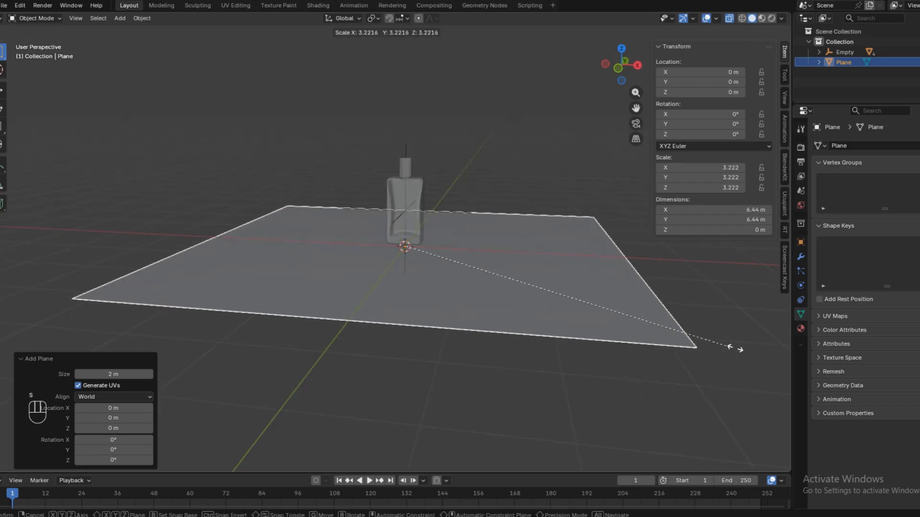
pyautogui.click(728, 347)
pyautogui.hotkey('ctrl', 'a')
pyautogui.click(470, 293)
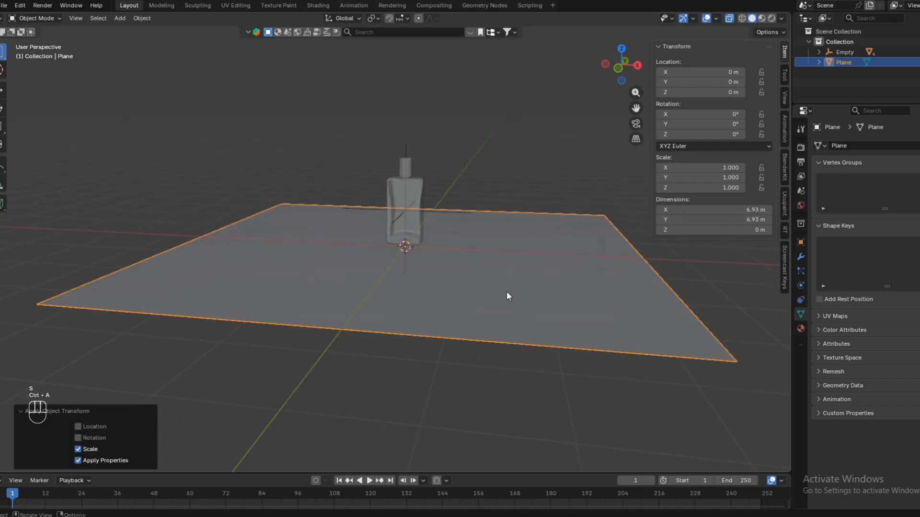
# Step: Subdivide the whole plane repeatedly into a very dense grid, undoing the last excess subdivision
pyautogui.press('Tab')
pyautogui.rightClick(464, 255)
pyautogui.click(441, 266)
pyautogui.rightClick(440, 267)
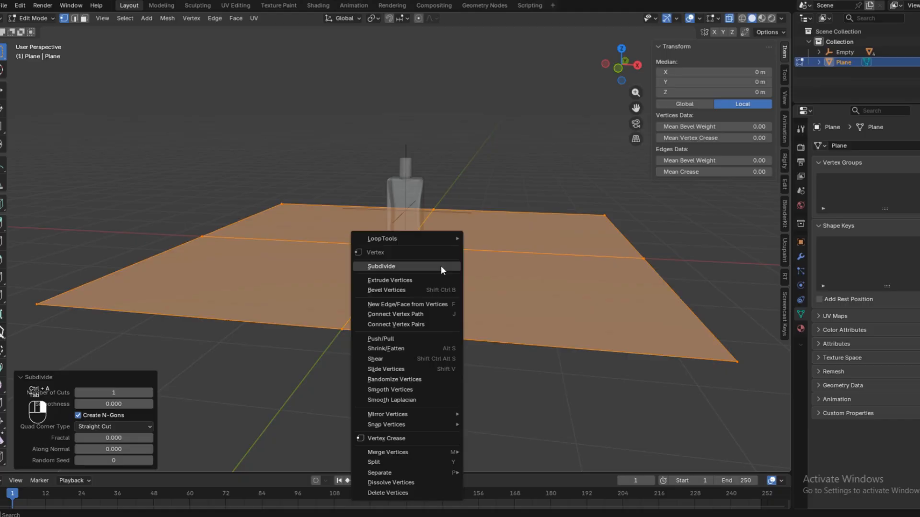
pyautogui.click(441, 267)
pyautogui.rightClick(441, 266)
pyautogui.click(441, 267)
pyautogui.rightClick(441, 266)
pyautogui.click(441, 267)
pyautogui.rightClick(441, 267)
pyautogui.rightClick(441, 266)
pyautogui.click(440, 266)
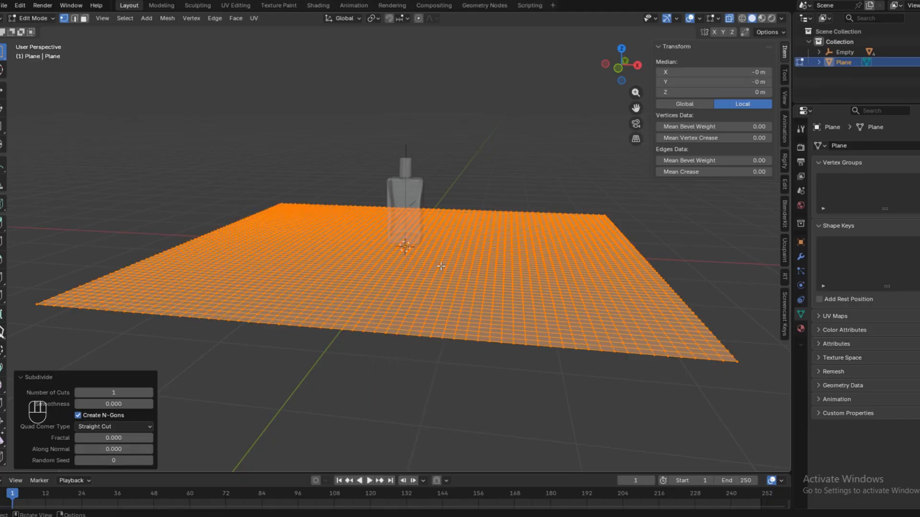
pyautogui.rightClick(441, 267)
pyautogui.click(441, 266)
pyautogui.rightClick(441, 267)
pyautogui.click(440, 267)
pyautogui.moveTo(471, 370)
pyautogui.mouseDown(button='middle')
pyautogui.moveTo(457, 378)
pyautogui.moveTo(465, 381)
pyautogui.mouseUp(button='middle')
pyautogui.hotkey('ctrl', 'z')
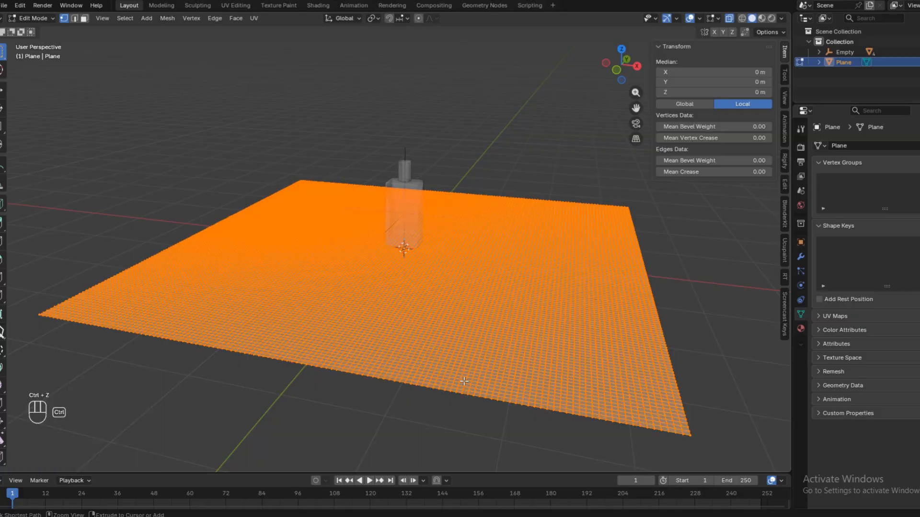
# Step: Return to Object Mode and turn off the X-ray display
pyautogui.press('Tab')
pyautogui.press('KP_1')
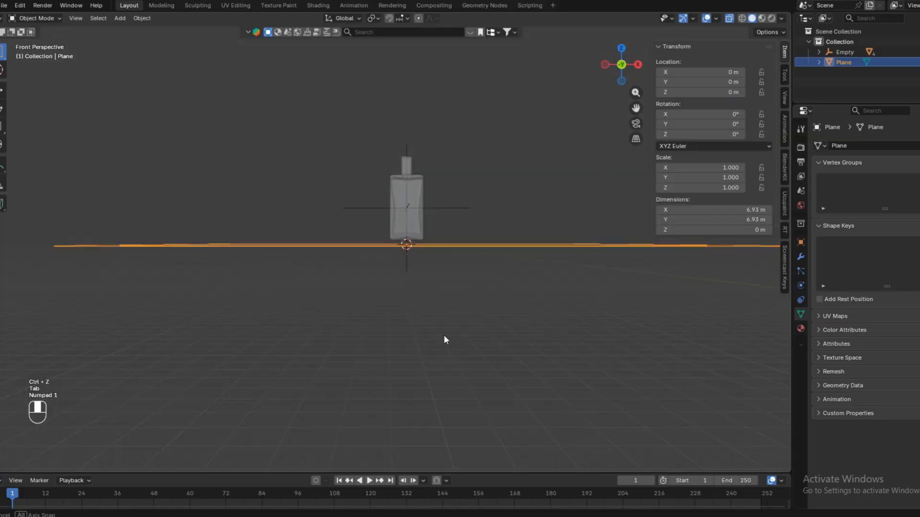
pyautogui.moveTo(443, 335); pyautogui.dragTo(460, 307, button='middle')
pyautogui.click(728, 19)
# Step: Add a UV sphere at the world origin and shade it smooth
pyautogui.hotkey('shift', 'a')
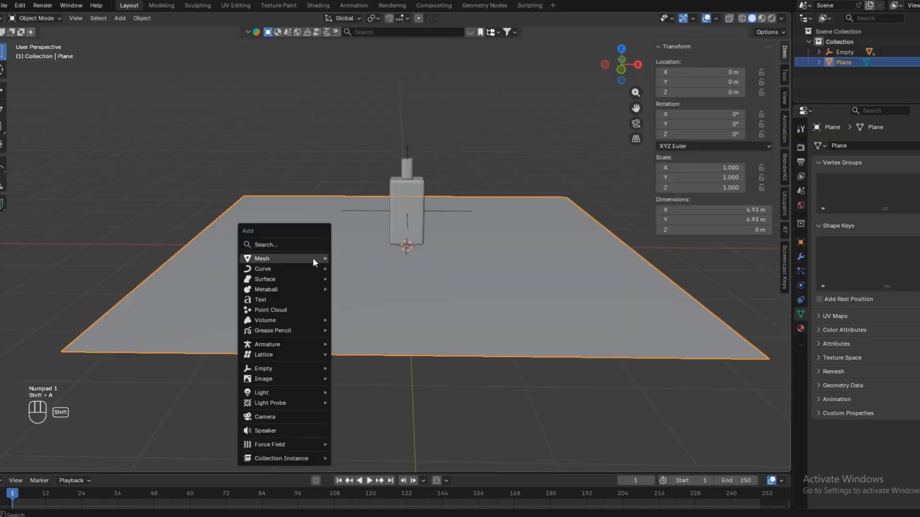
pyautogui.moveTo(312, 258)
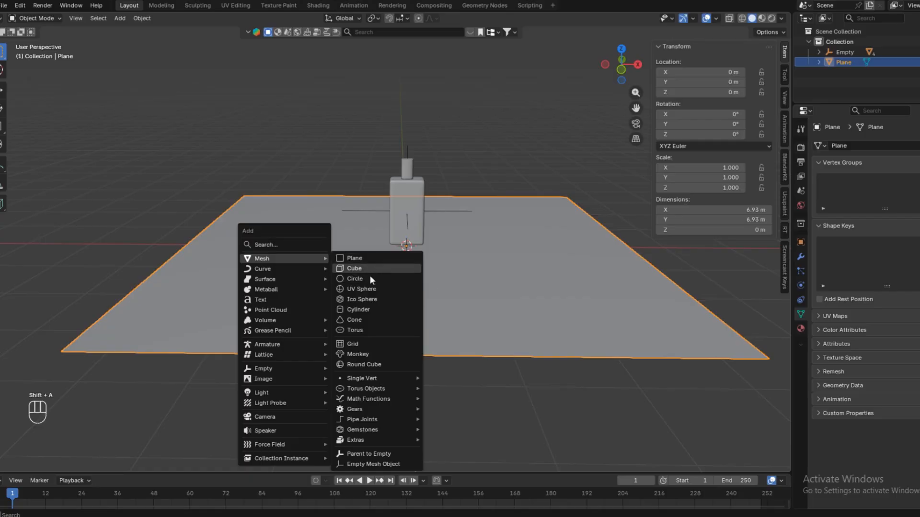
pyautogui.click(381, 289)
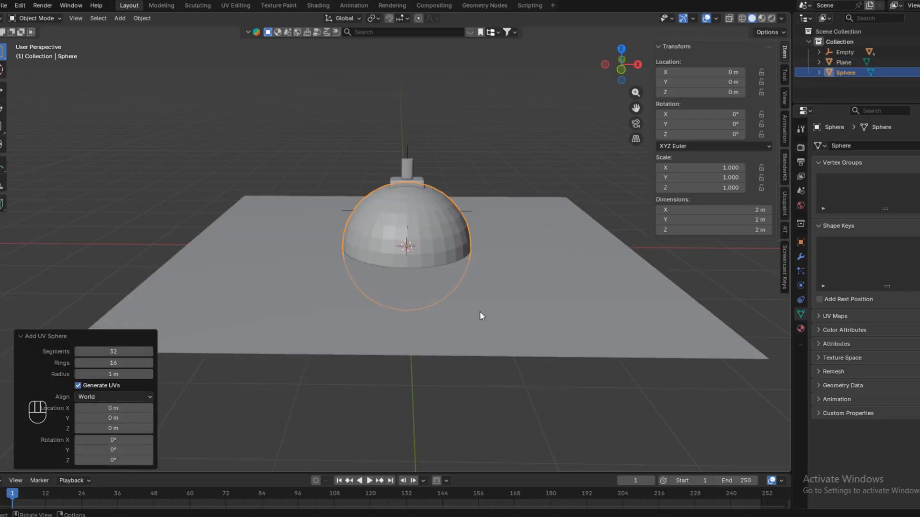
pyautogui.rightClick(493, 290)
pyautogui.click(493, 289)
# Step: Scale the sphere down to about 0.205 and raise it above the bottle to about Z 2.03 m
pyautogui.press('g')
pyautogui.press('z')
pyautogui.click(510, 272)
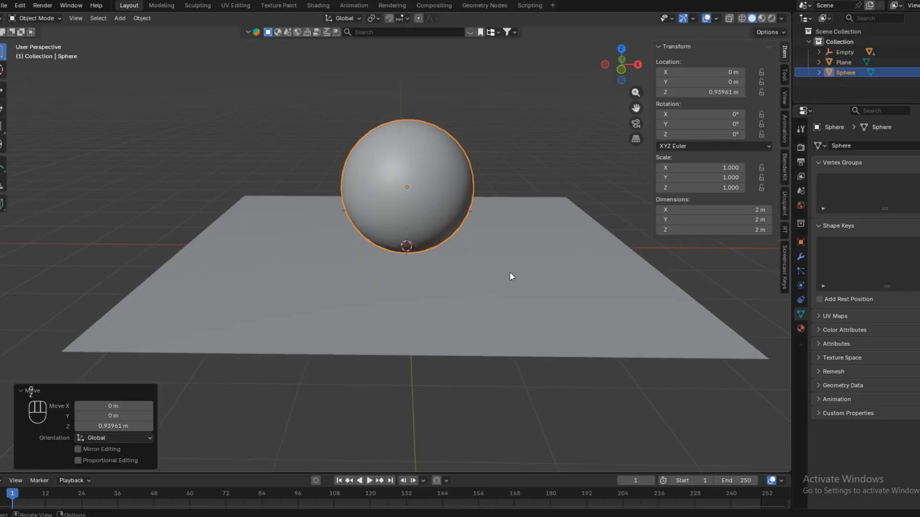
pyautogui.press('s')
pyautogui.click(425, 209)
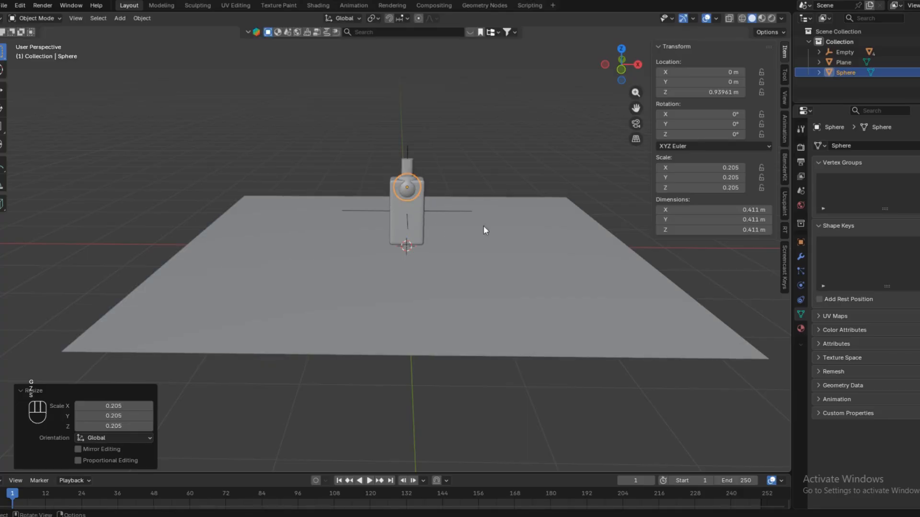
pyautogui.press('g')
pyautogui.press('z')
pyautogui.click(478, 151)
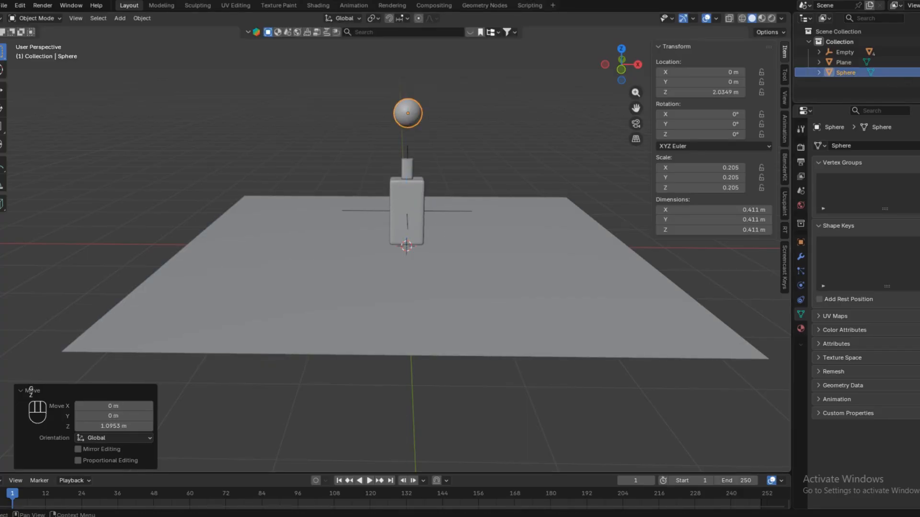
# Step: Shrink the sphere to about 0.31 m in diameter and apply its scale
pyautogui.press('h')
pyautogui.hotkey('alt', 'h')
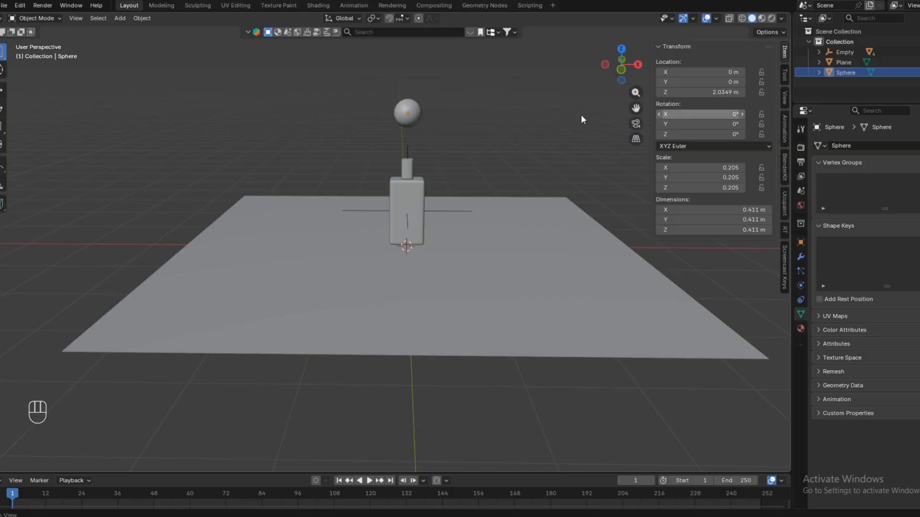
pyautogui.press('s')
pyautogui.click(420, 306)
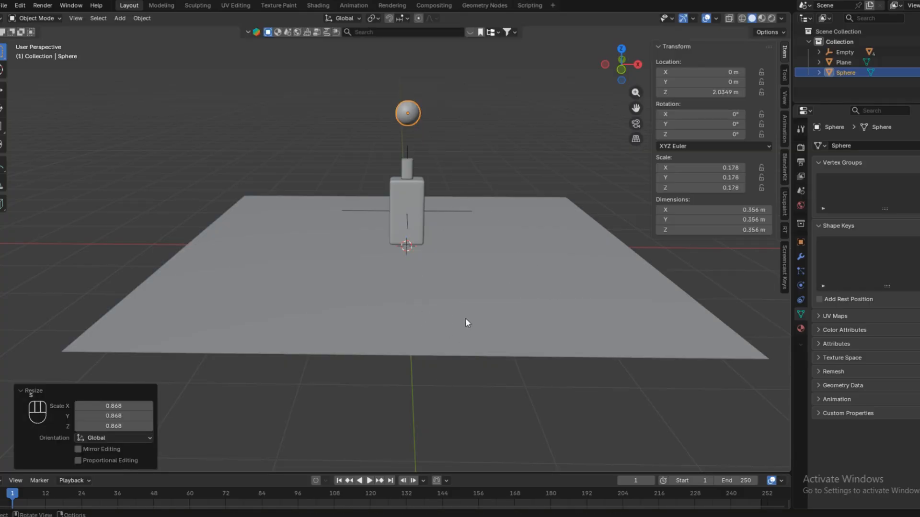
pyautogui.press('s')
pyautogui.click(515, 210)
pyautogui.press('s')
pyautogui.click(585, 226)
pyautogui.hotkey('ctrl', 'a')
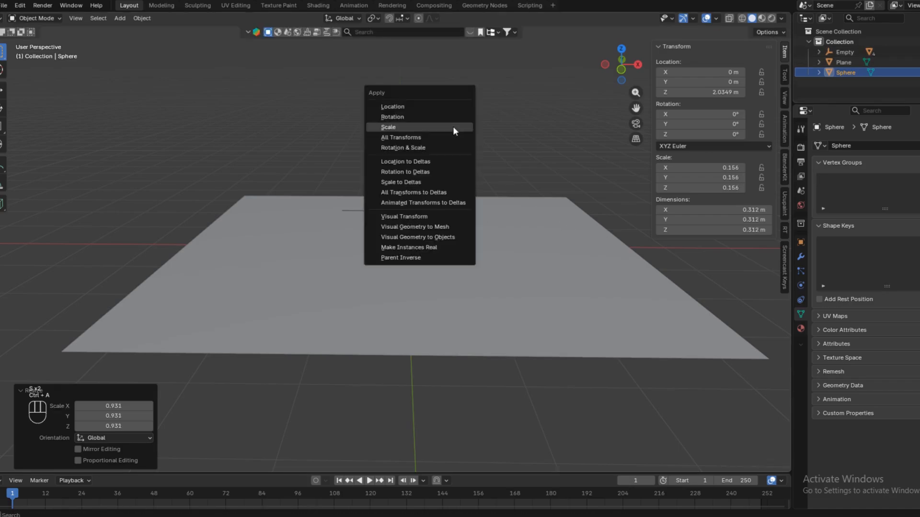
pyautogui.click(453, 127)
# Step: Lower the sphere along Z to about 1.70 m, just above the bottle
pyautogui.press('KP_1')
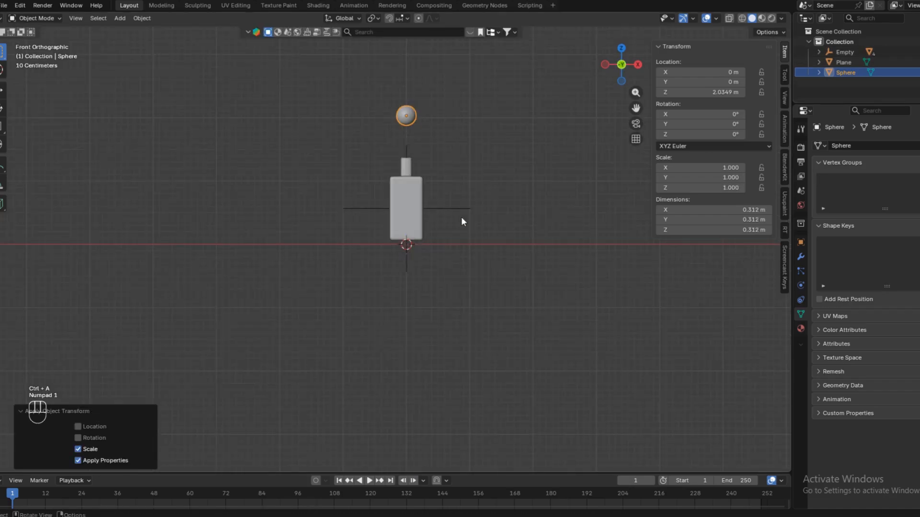
pyautogui.press('g')
pyautogui.press('z')
pyautogui.click(460, 242)
pyautogui.moveTo(459, 238); pyautogui.dragTo(456, 252, button='middle')
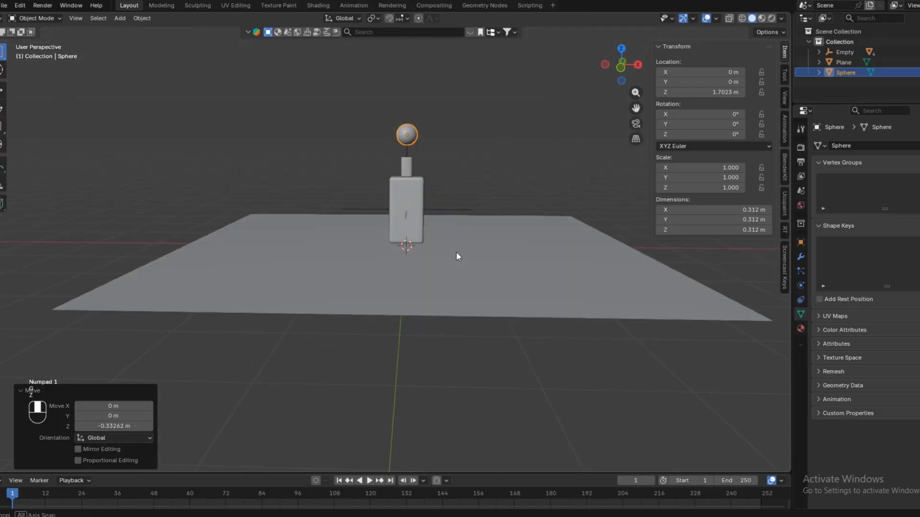
# Step: Keyframe the sphere at frame 1, and keyframe it at frame 65 dropped below the plane to about Z -2.89 m
pyautogui.press('i')
pyautogui.click(205, 494)
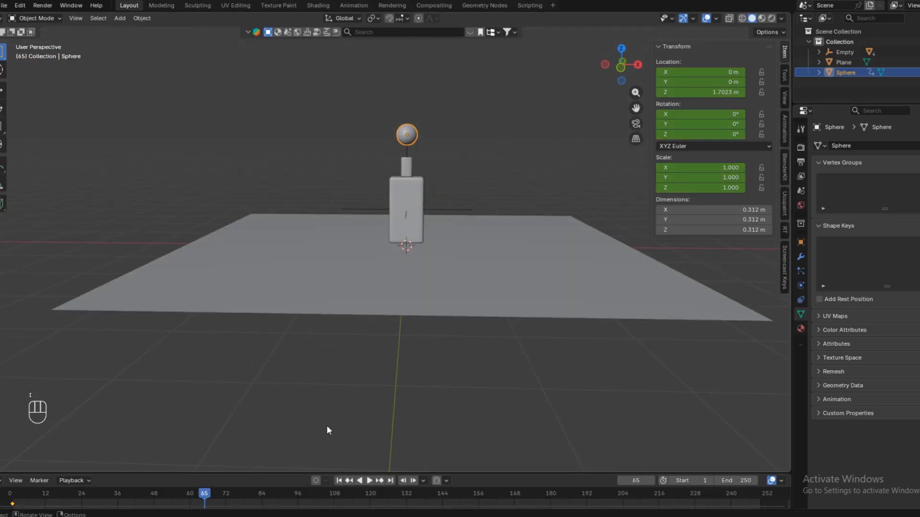
pyautogui.press('g')
pyautogui.press('z')
pyautogui.click(421, 133)
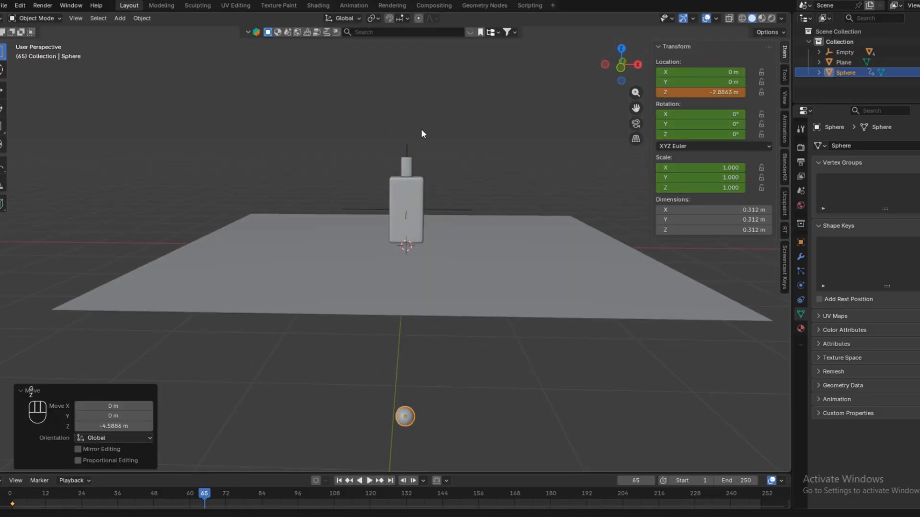
pyautogui.press('i')
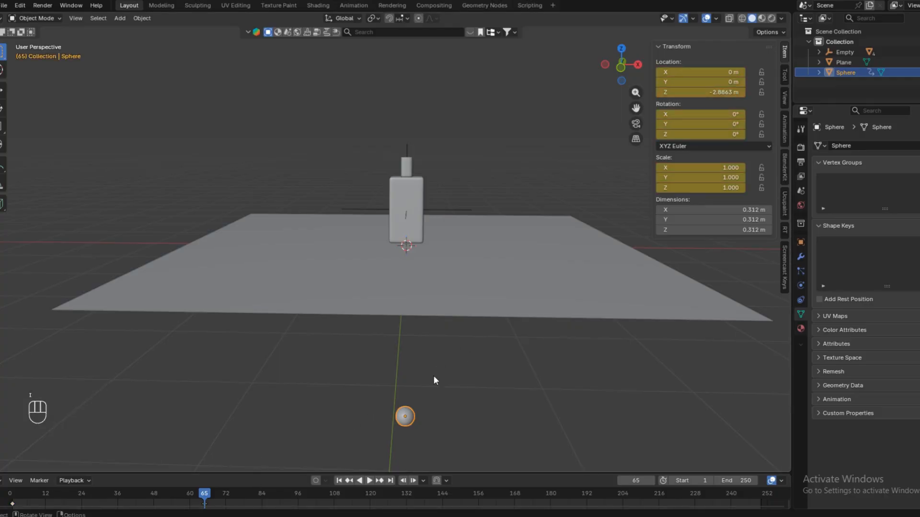
# Step: Play the sphere's fall and move its end keyframe earlier to about frame 31, checking the new speed
pyautogui.click(338, 480)
pyautogui.press('space')
pyautogui.press('space')
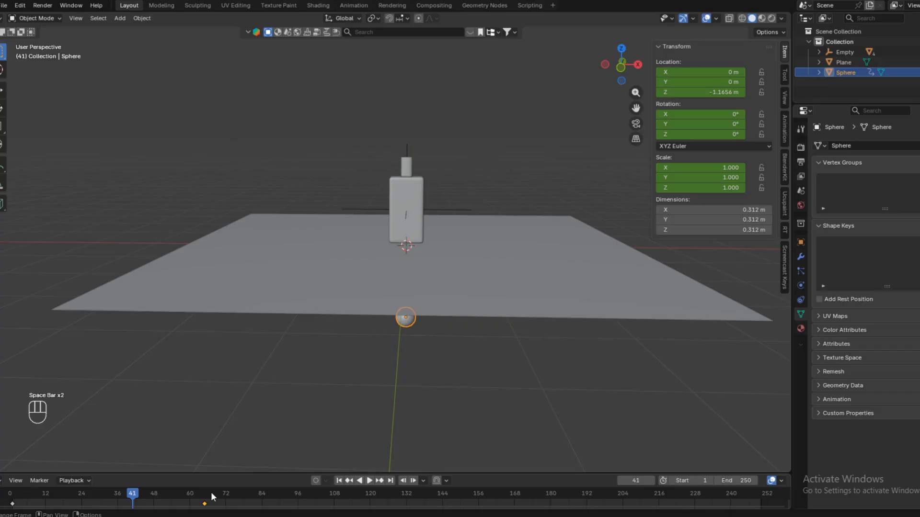
pyautogui.press('g')
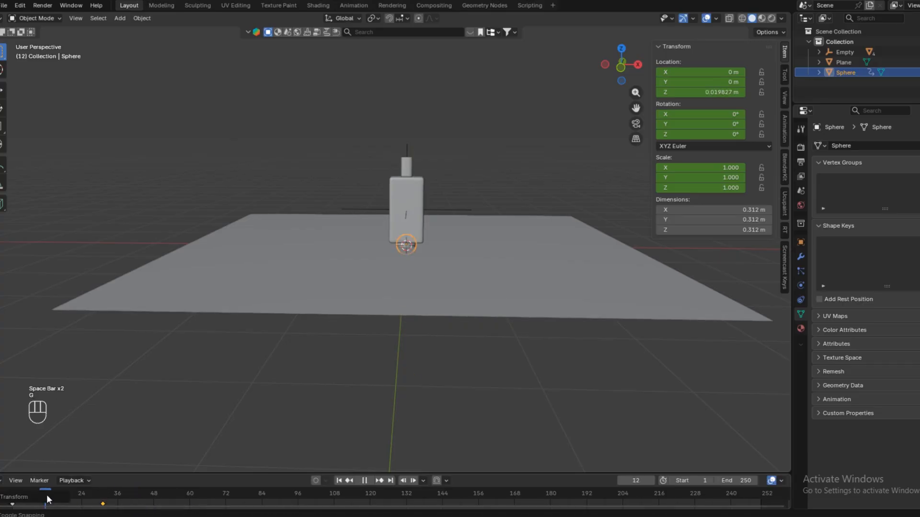
pyautogui.moveTo(47, 496); pyautogui.dragTo(9, 497)
pyautogui.press('space')
pyautogui.press('space')
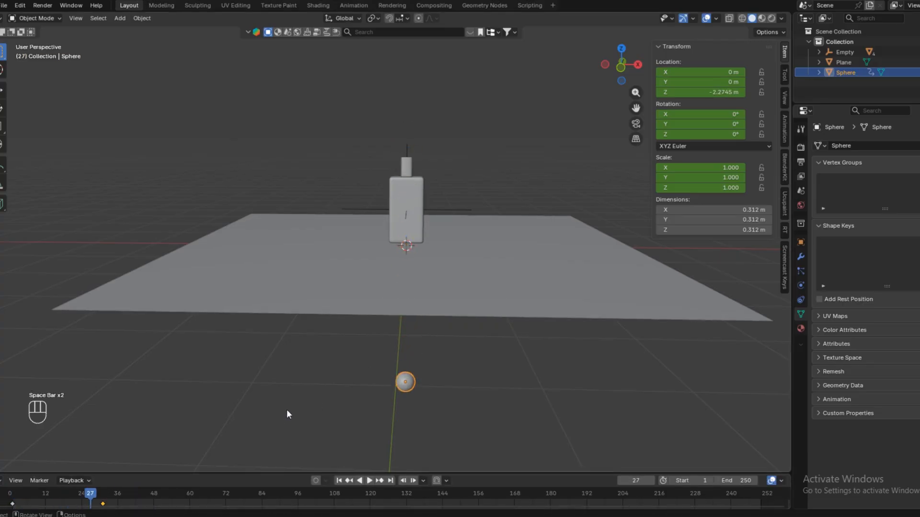
# Step: Shorten the sphere's fall by moving its end keyframe to about frame 17 and play the animation back
pyautogui.scroll(-4, 287, 411)
pyautogui.press('g')
pyautogui.press('g')
pyautogui.click(53, 496)
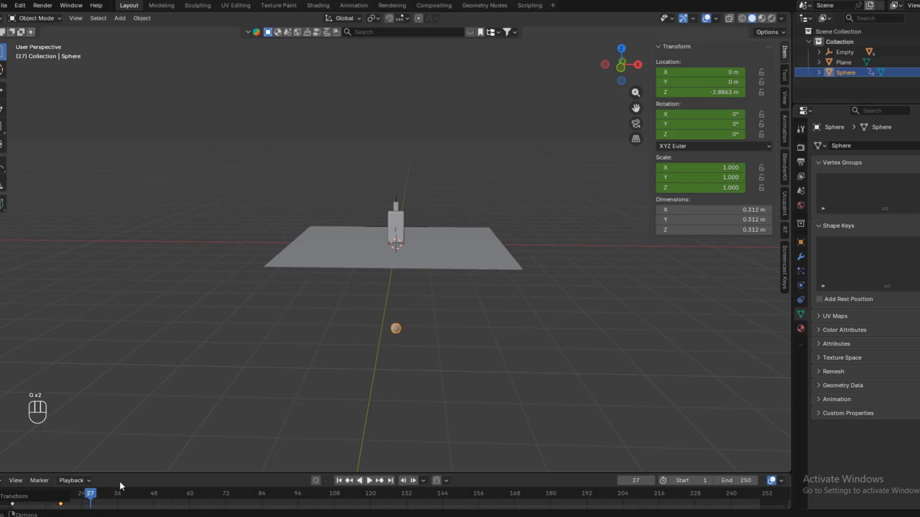
pyautogui.hotkey('shift', 'Left')
pyautogui.press('space')
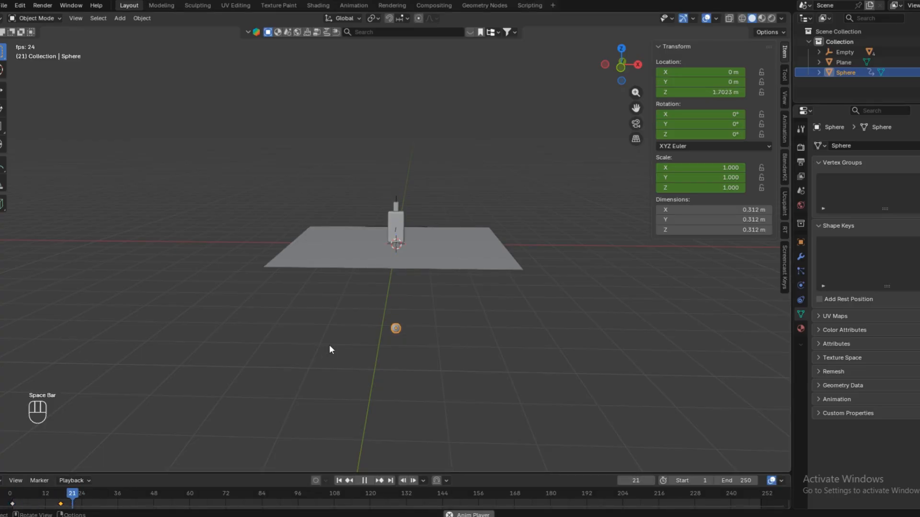
pyautogui.press('space')
# Step: Enlarge the timeline and try duplicating the sphere's start keyframe to frame 36 and its end keyframe, undoing both copies
pyautogui.moveTo(22, 475); pyautogui.dragTo(20, 434)
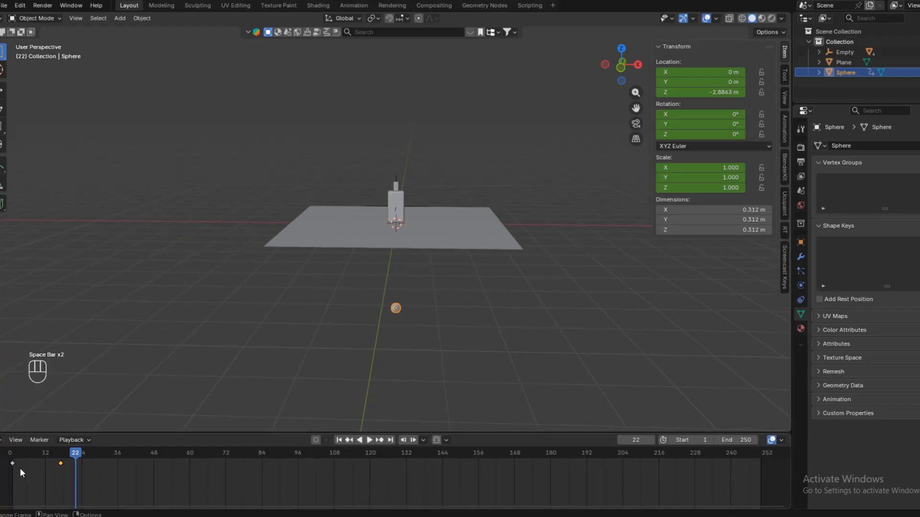
pyautogui.hotkey('shift', 'd')
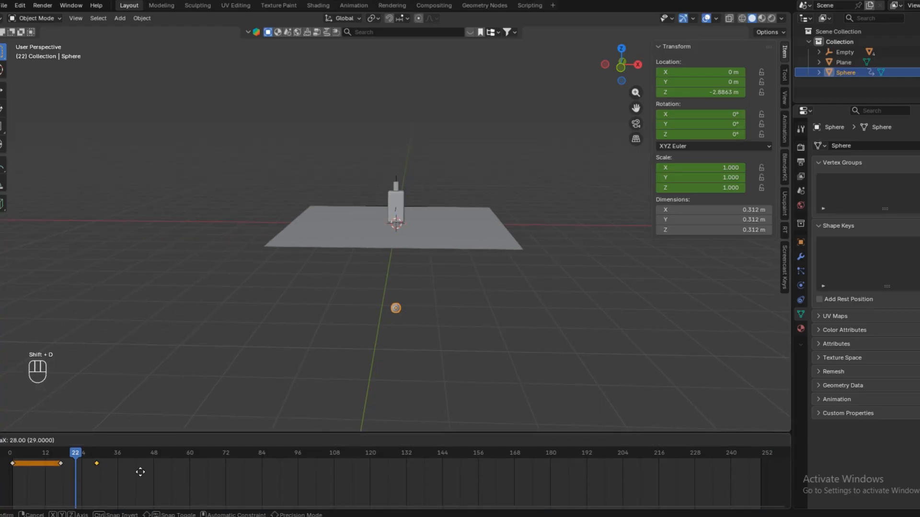
pyautogui.click(158, 472)
pyautogui.click(59, 463)
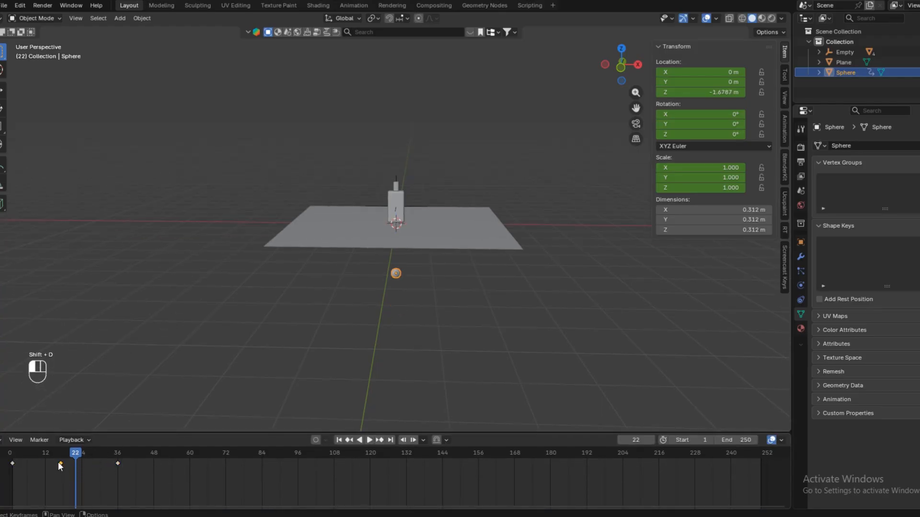
pyautogui.hotkey('shift', 'd')
pyautogui.rightClick(182, 476)
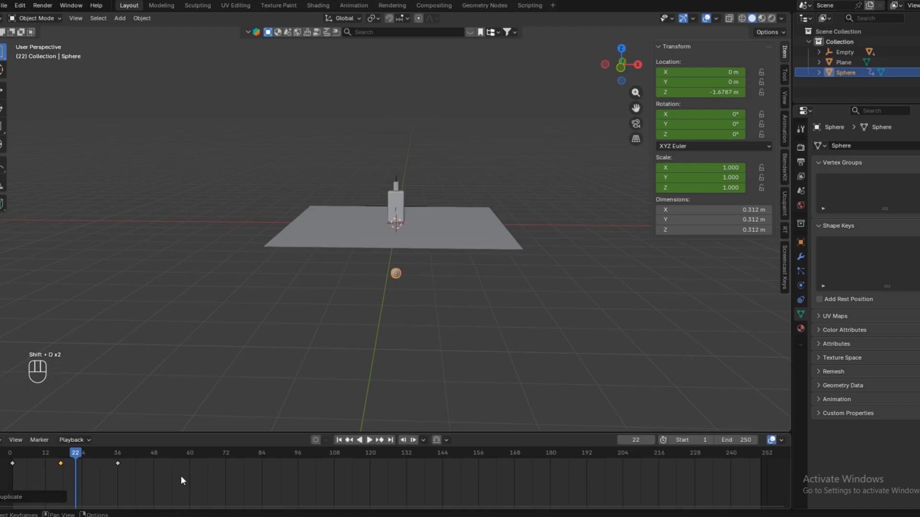
pyautogui.hotkey('ctrl', 'z')
pyautogui.hotkey('ctrl', 'z')
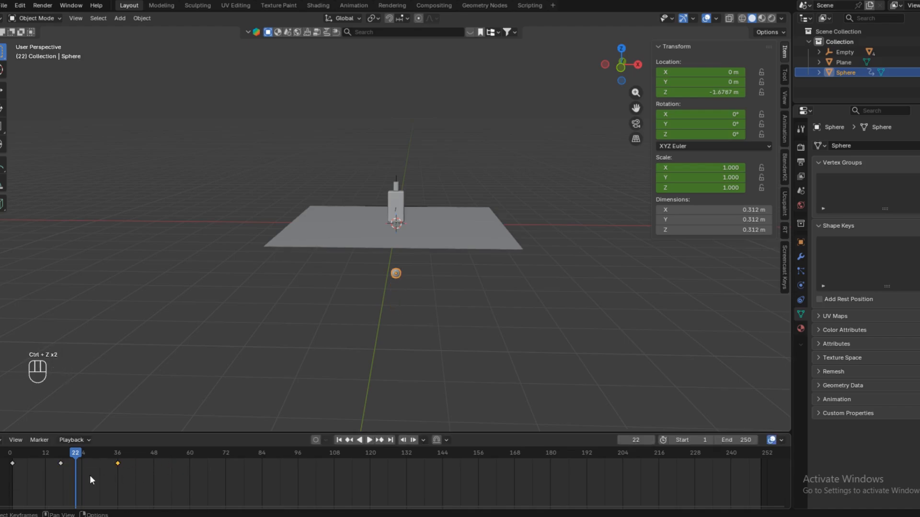
pyautogui.hotkey('ctrl', 'z')
# Step: Duplicate the sphere's fall keyframes to about frames 36 and 52, copy all four to about frames 72 to 123, and play the result
pyautogui.hotkey('shift', 'd')
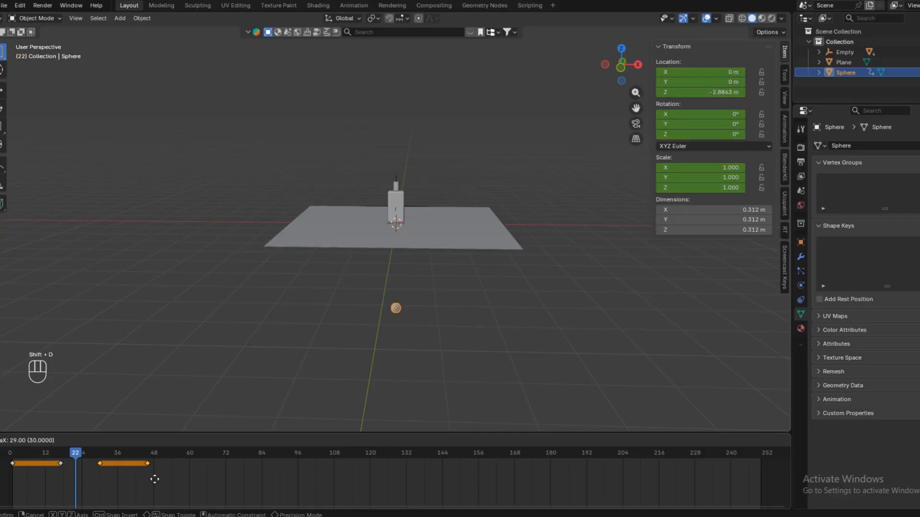
pyautogui.click(172, 478)
pyautogui.moveTo(172, 478); pyautogui.dragTo(7, 448)
pyautogui.hotkey('shift', 'd')
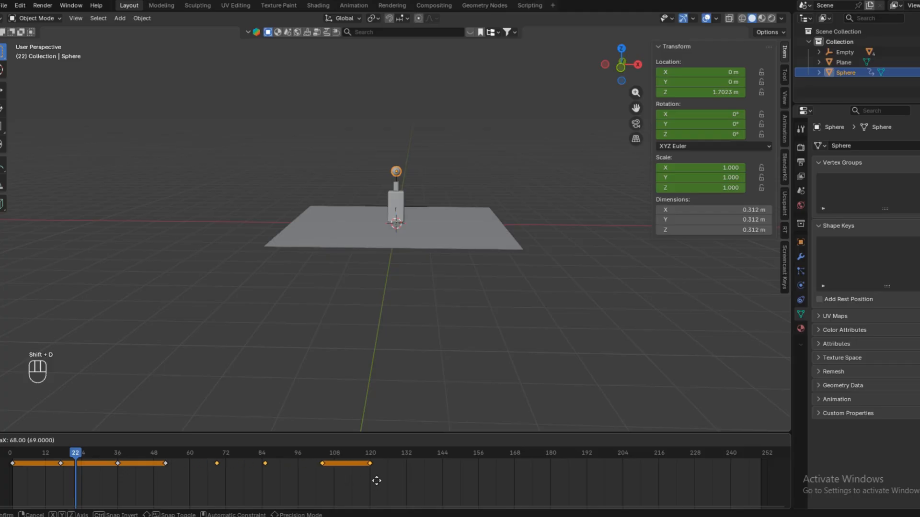
pyautogui.click(383, 479)
pyautogui.hotkey('shift', 'Left')
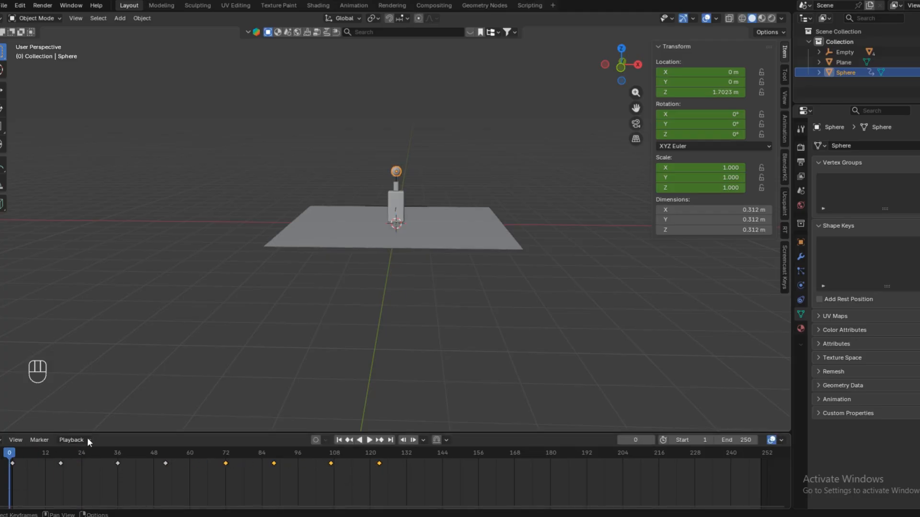
pyautogui.press('space')
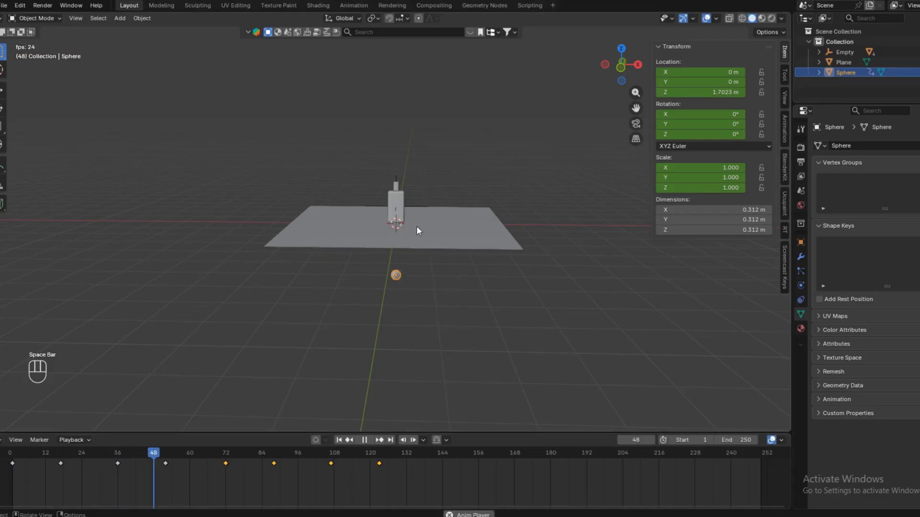
pyautogui.press('space')
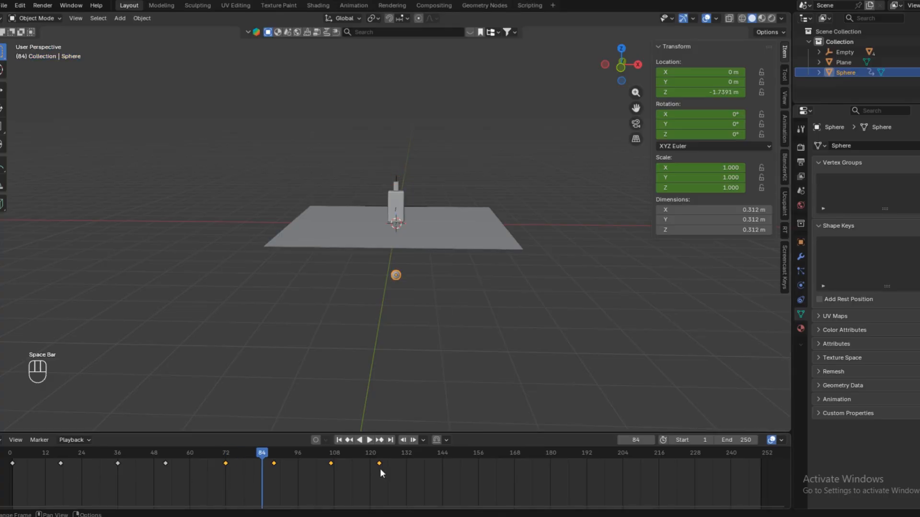
# Step: Scale all the sphere's keyframes toward frame 1 until the last sits at about frame 50, and play the faster falls
pyautogui.click(339, 440)
pyautogui.press('a')
pyautogui.press('s')
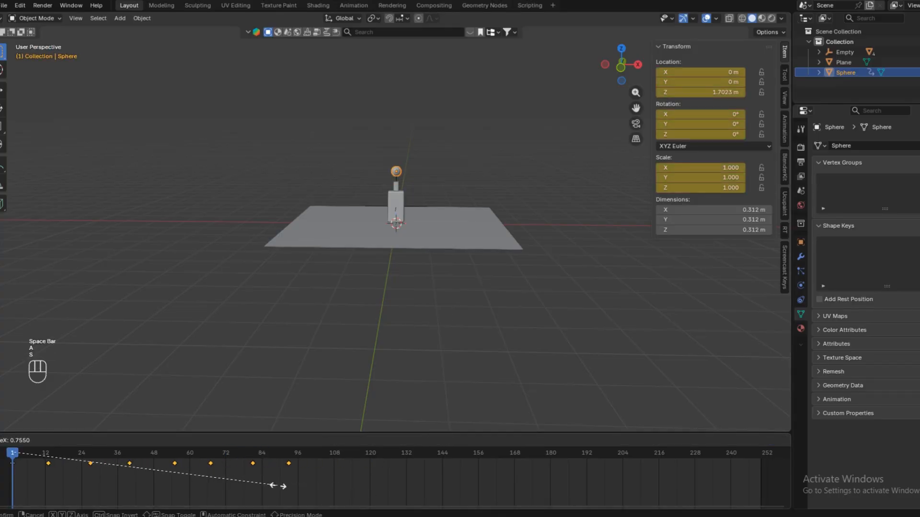
pyautogui.click(191, 492)
pyautogui.press('space')
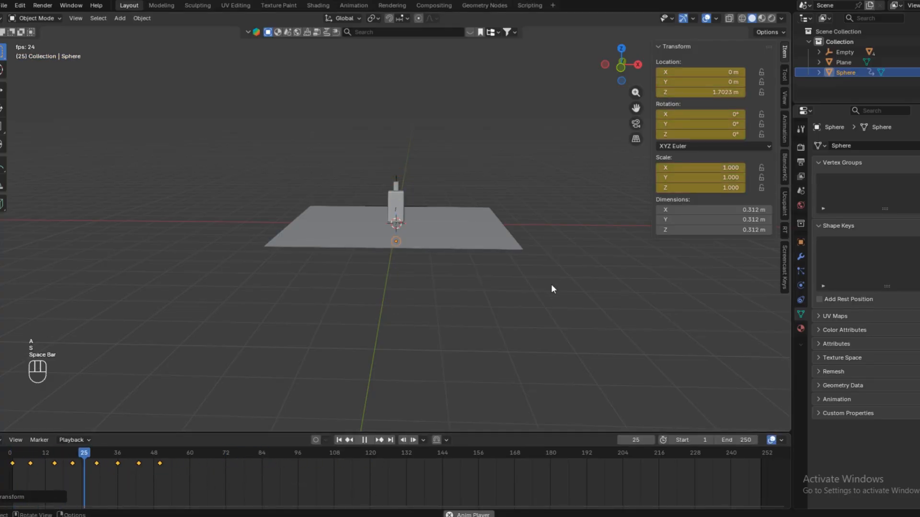
pyautogui.press('space')
# Step: Add Dynamic Paint physics to the sphere and set its type to Brush
pyautogui.scroll(4, 391, 341)
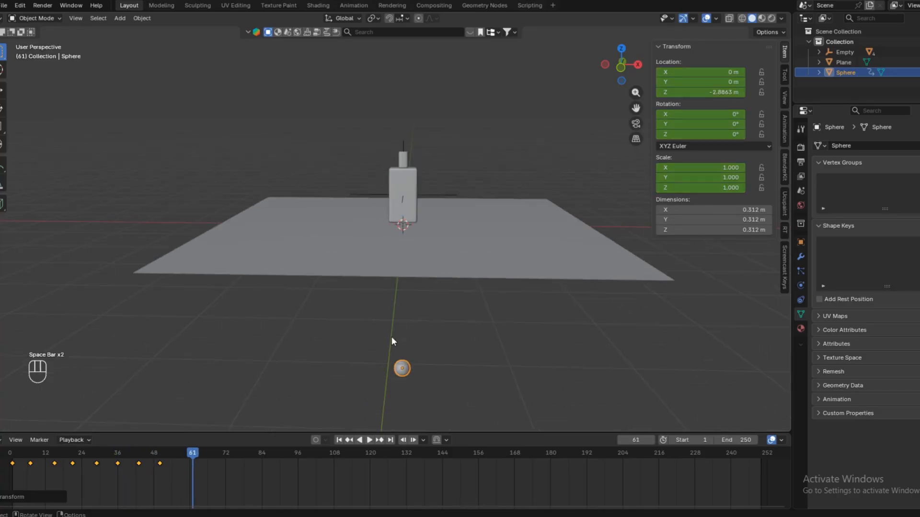
pyautogui.click(439, 267)
pyautogui.click(405, 366)
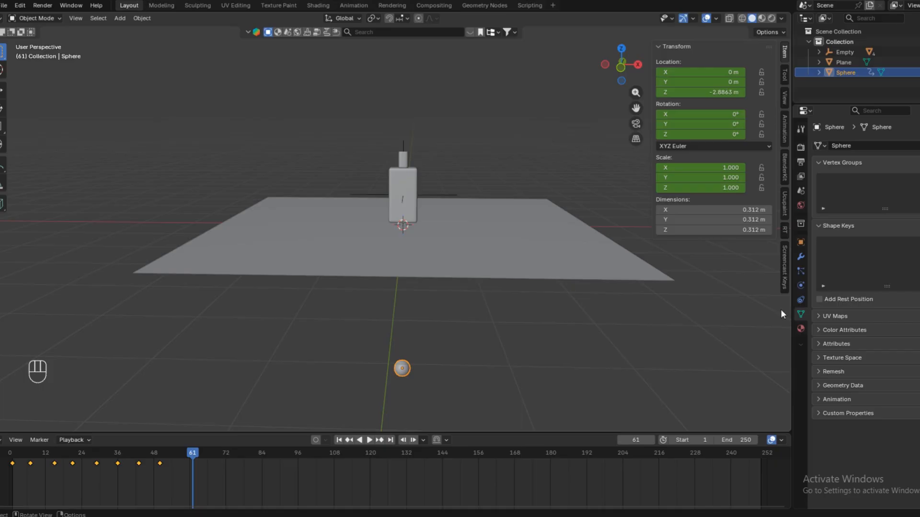
pyautogui.click(801, 286)
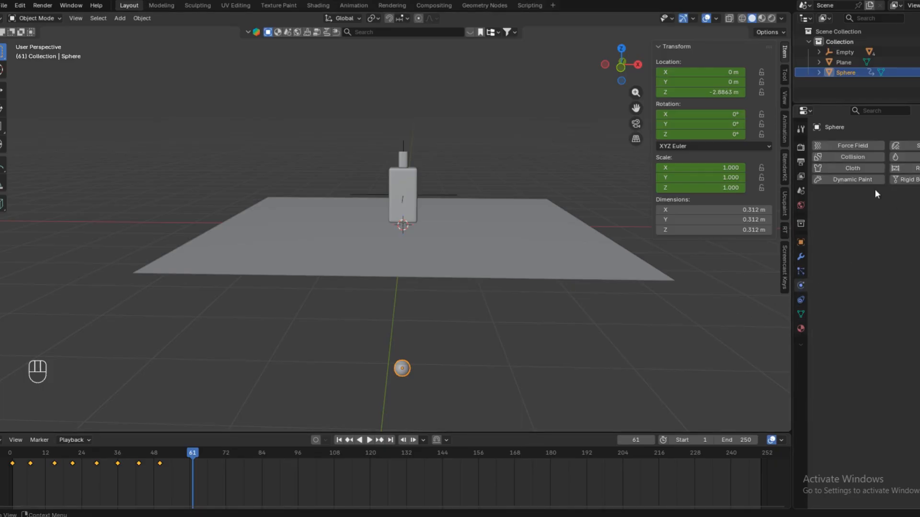
pyautogui.click(858, 179)
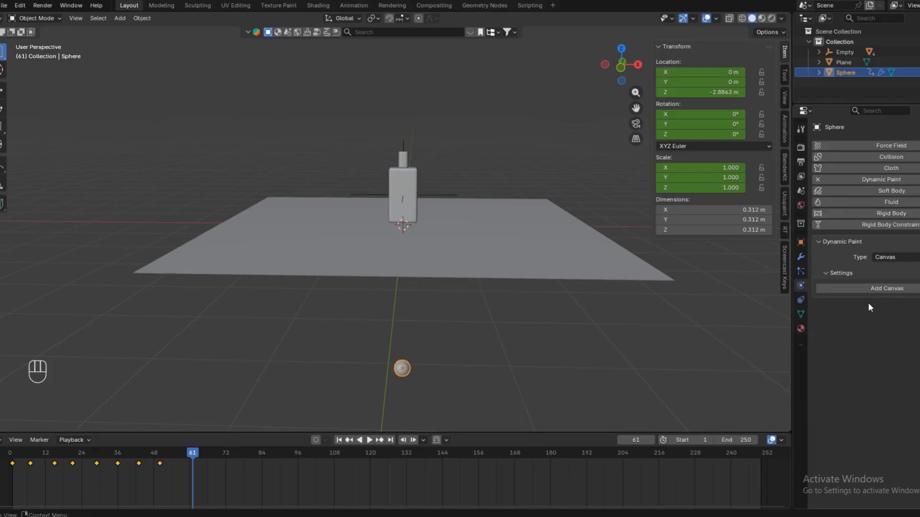
pyautogui.click(885, 257)
pyautogui.click(892, 274)
pyautogui.click(891, 257)
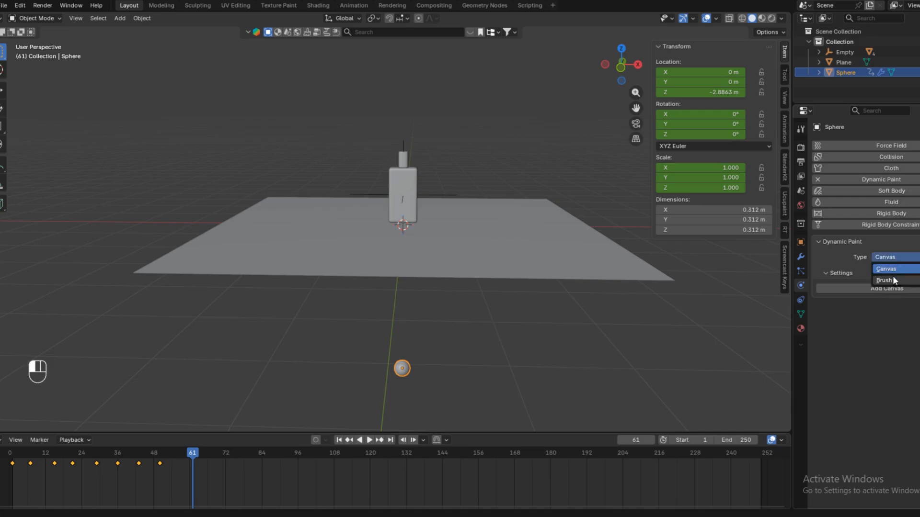
pyautogui.click(893, 276)
# Step: Add Dynamic Paint physics to the plane as type Canvas, play the animation, and add the canvas surface
pyautogui.click(570, 260)
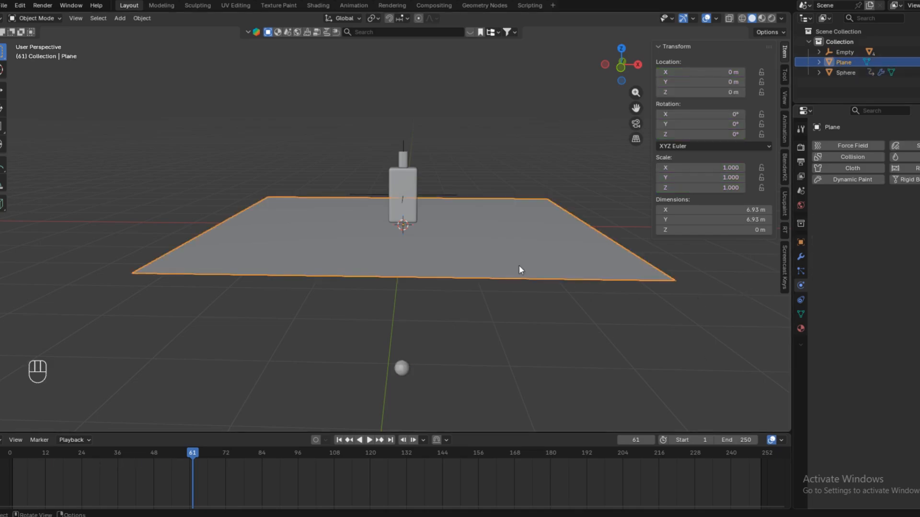
pyautogui.click(856, 179)
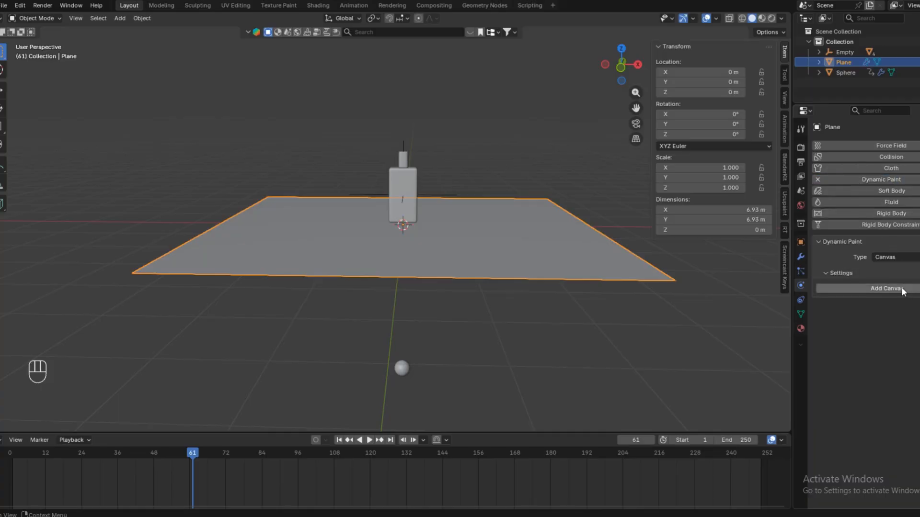
pyautogui.click(337, 441)
pyautogui.press('space')
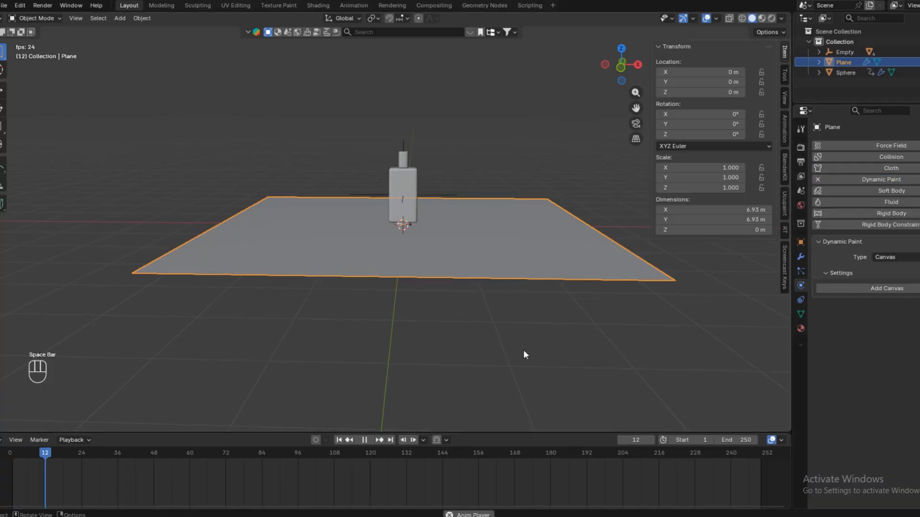
pyautogui.scroll(6, 523, 349)
pyautogui.press('space')
pyautogui.scroll(-6, 523, 355)
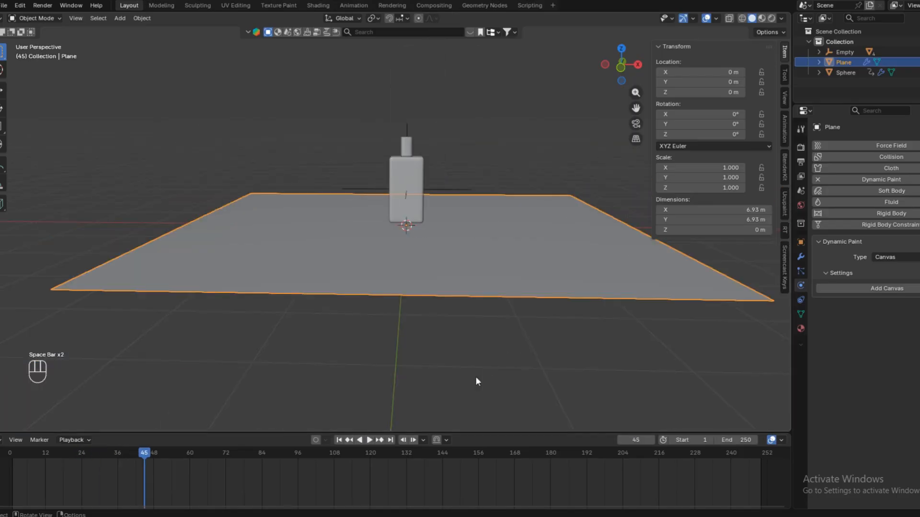
pyautogui.click(338, 441)
pyautogui.click(886, 289)
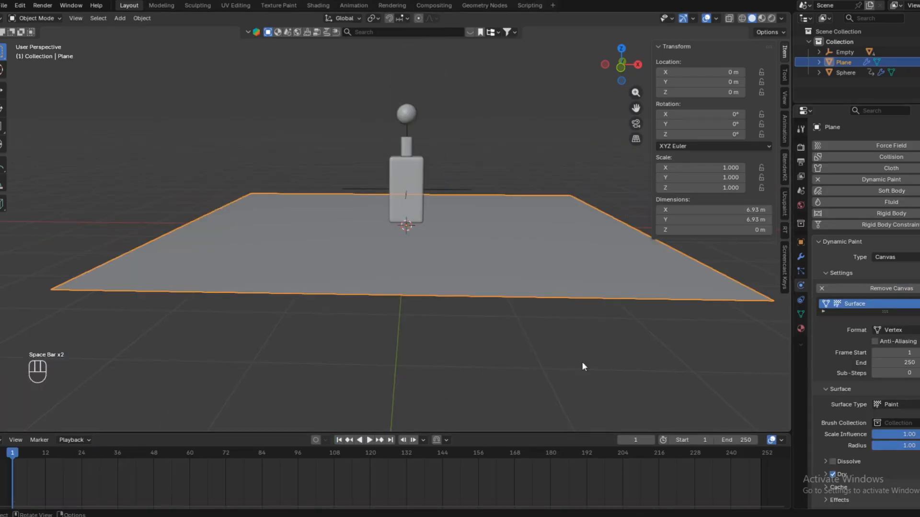
# Step: Play the animation repeatedly while viewing the plane up close to check how its surface reacts to the falling sphere
pyautogui.press('space')
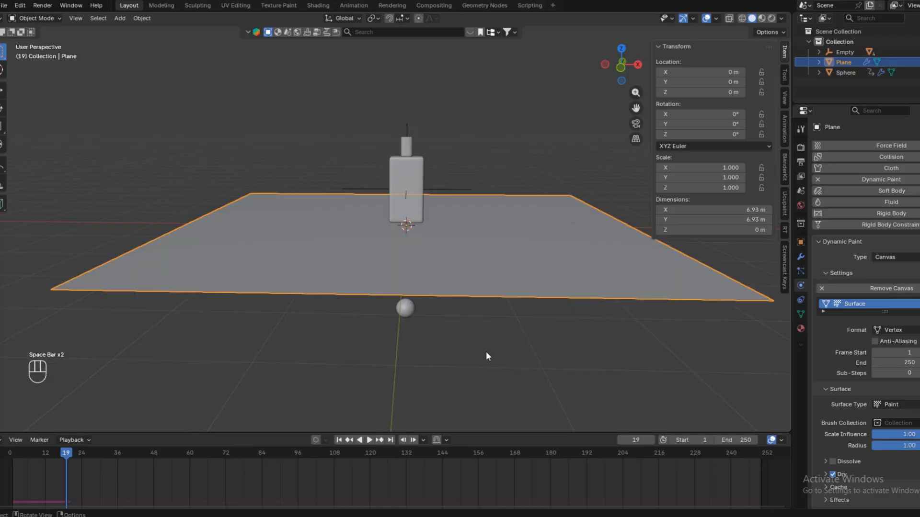
pyautogui.scroll(5, 488, 349)
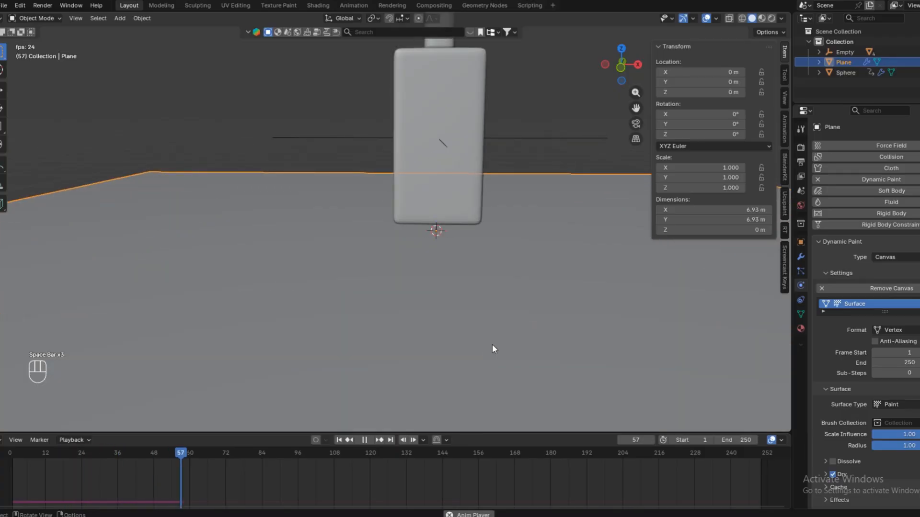
pyautogui.press('space')
pyautogui.moveTo(492, 344); pyautogui.dragTo(505, 317, button='middle')
pyautogui.press('space')
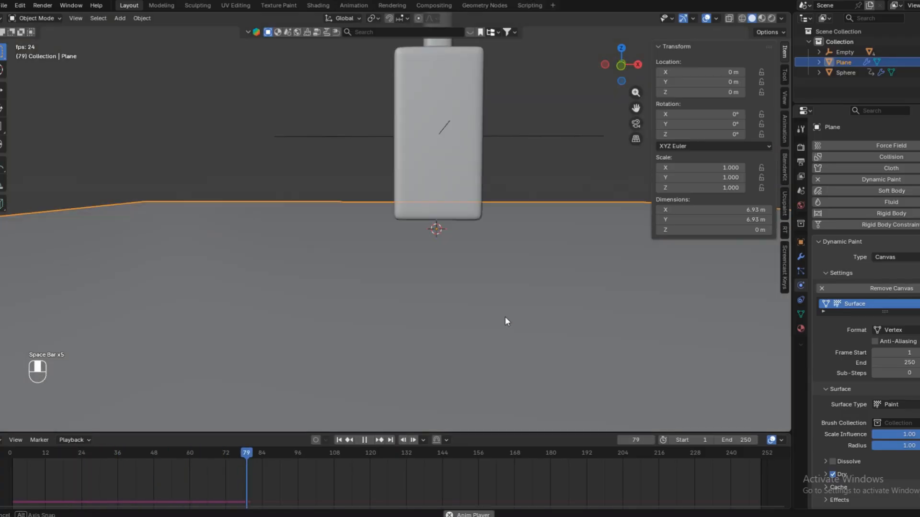
pyautogui.press('space')
pyautogui.moveTo(283, 453); pyautogui.dragTo(31, 473)
pyautogui.press('space')
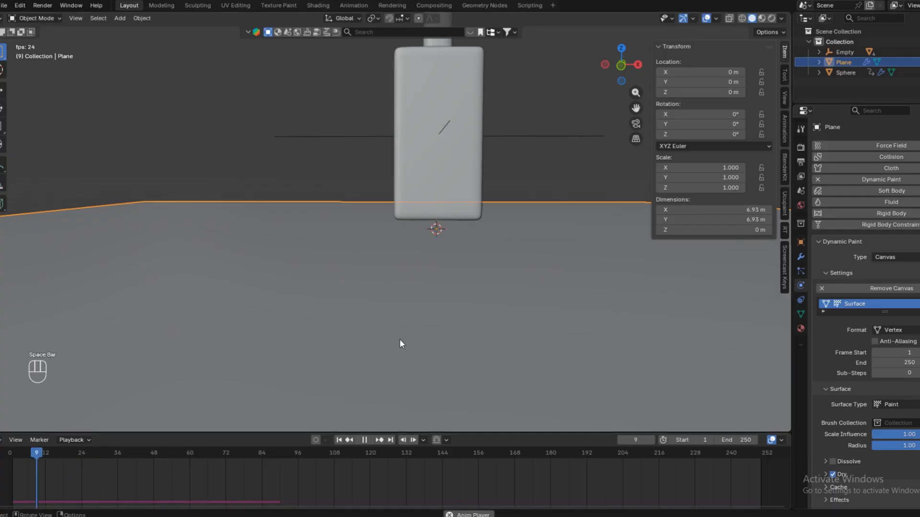
pyautogui.press('space')
pyautogui.moveTo(445, 340); pyautogui.dragTo(479, 326, button='middle')
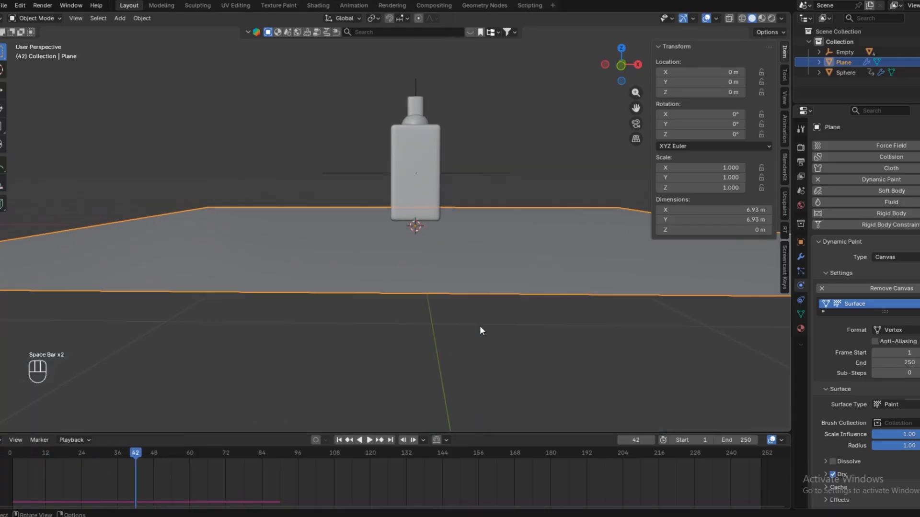
# Step: Set the plane's canvas surface type to Waves and replay the animation from frame 1 to check for ripples
pyautogui.scroll(-2, 847, 381)
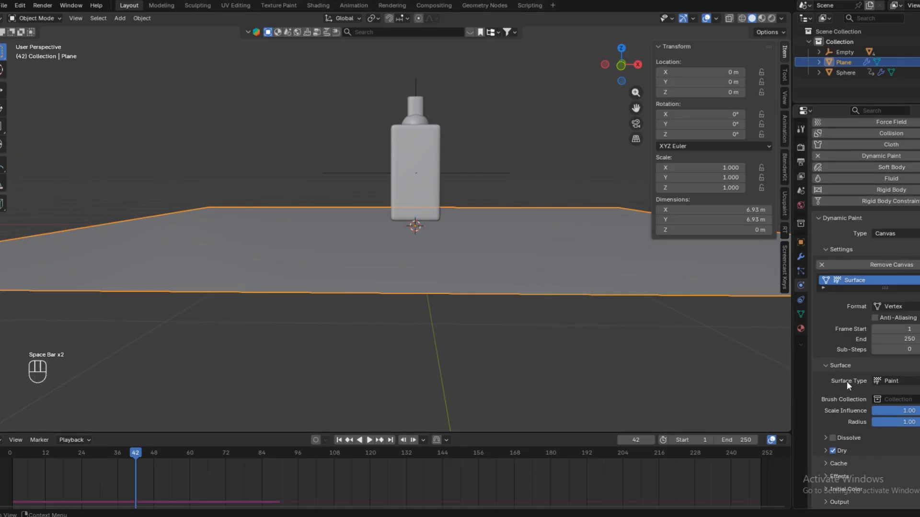
pyautogui.click(894, 380)
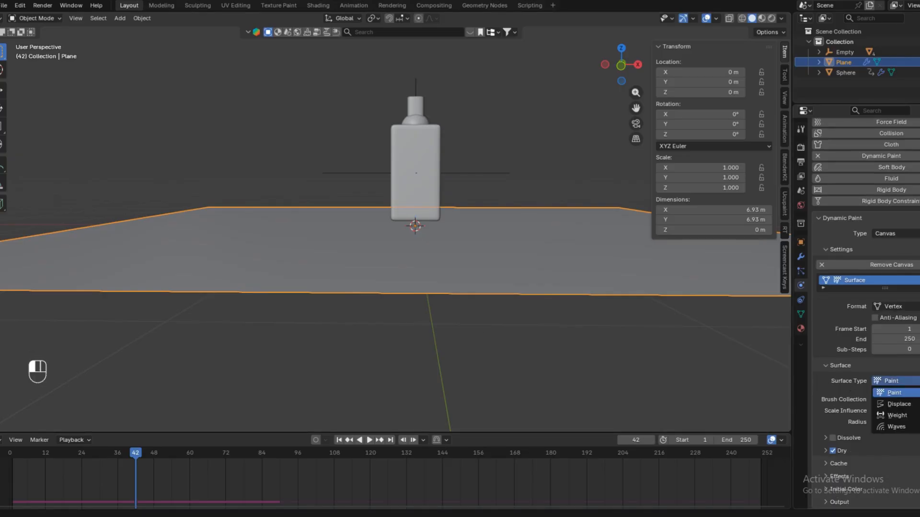
pyautogui.click(896, 427)
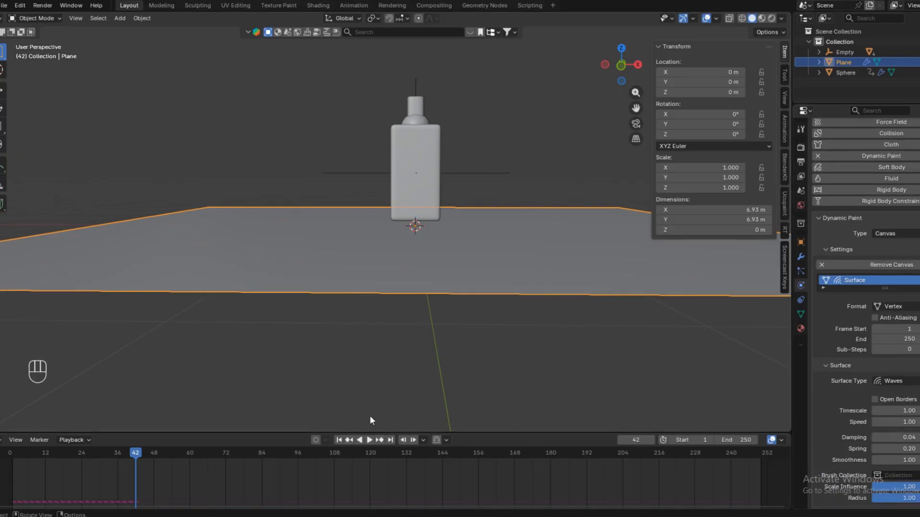
pyautogui.click(338, 440)
pyautogui.press('space')
pyautogui.scroll(5, 444, 330)
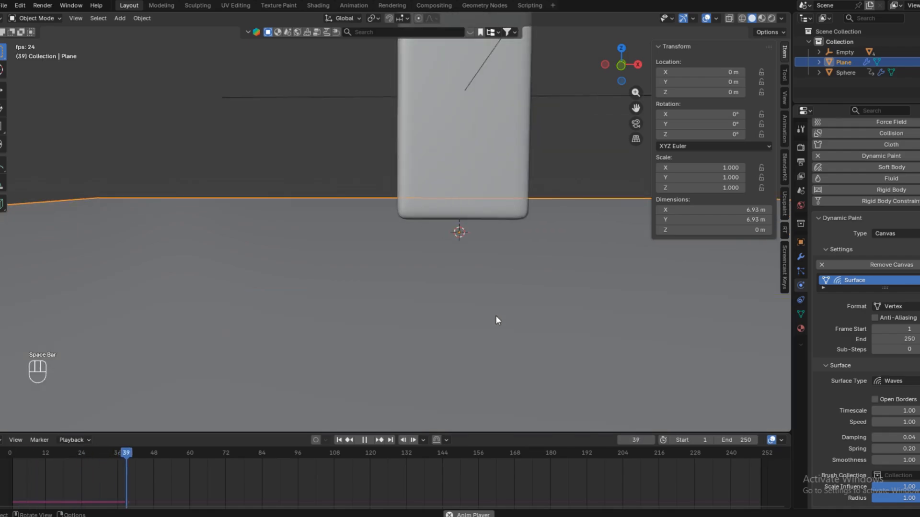
pyautogui.press('space')
pyautogui.scroll(-5, 496, 316)
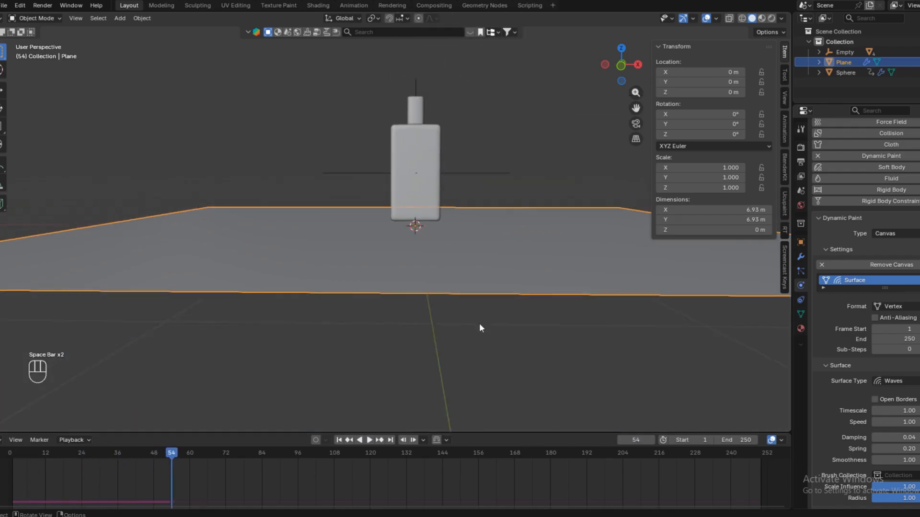
pyautogui.click(339, 439)
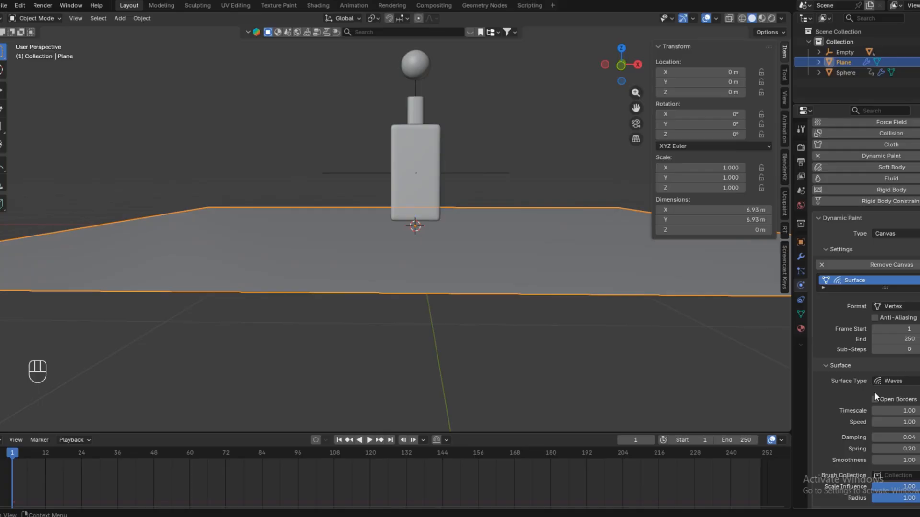
pyautogui.press('space')
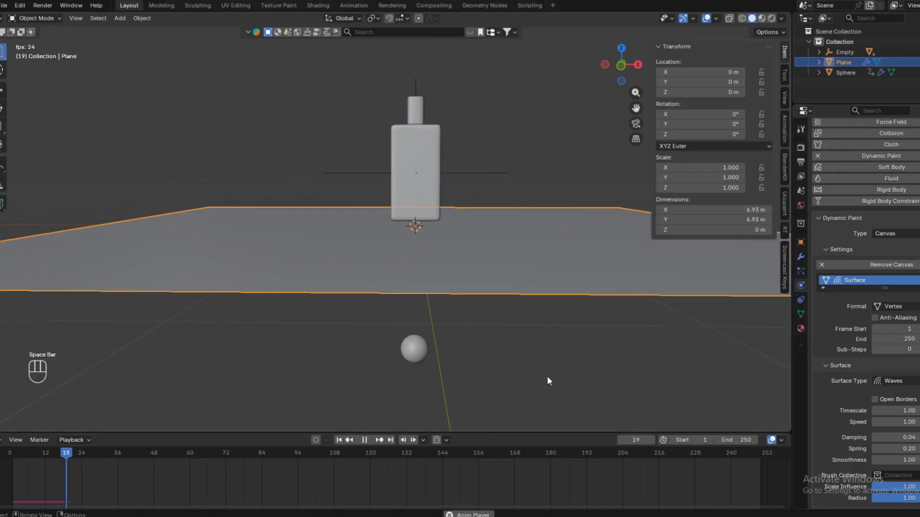
pyautogui.press('space')
pyautogui.press('space')
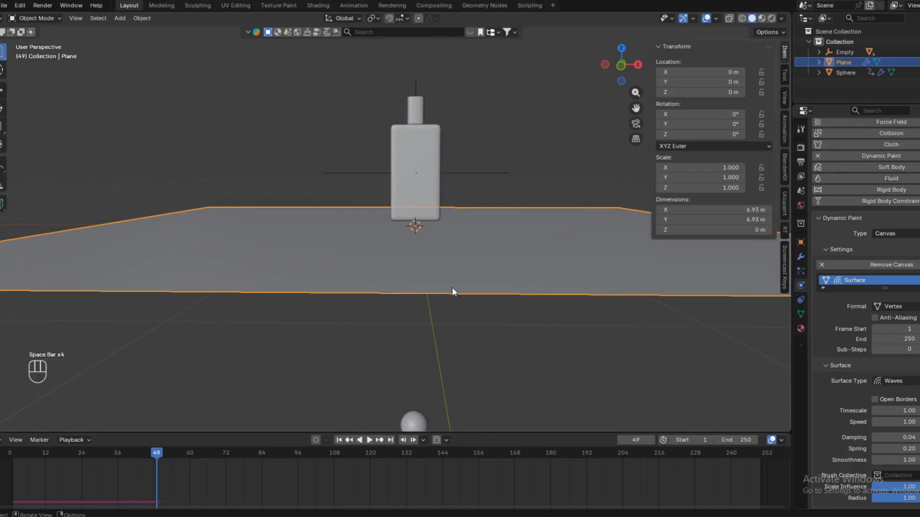
# Step: Add the brush to the sphere's Dynamic Paint and play the animation from frame 1 to inspect the ripples on the plane
pyautogui.click(413, 413)
pyautogui.click(895, 289)
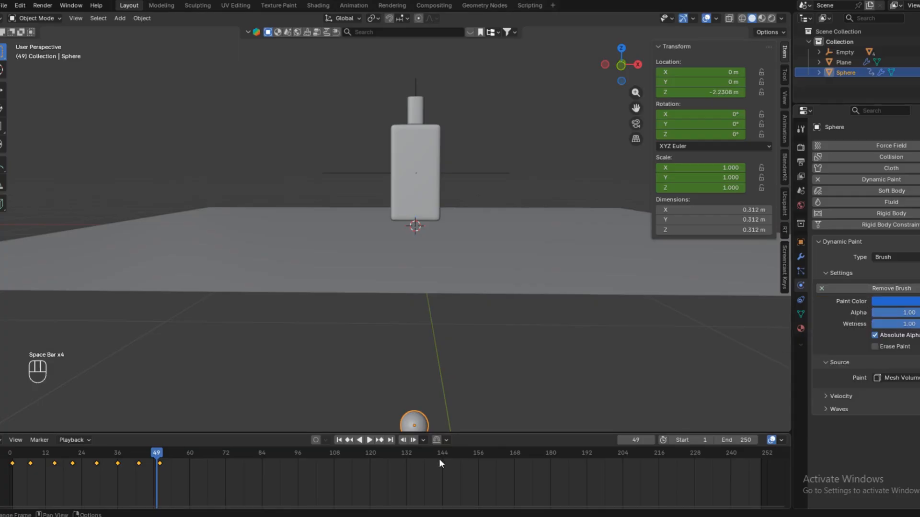
pyautogui.click(339, 440)
pyautogui.press('space')
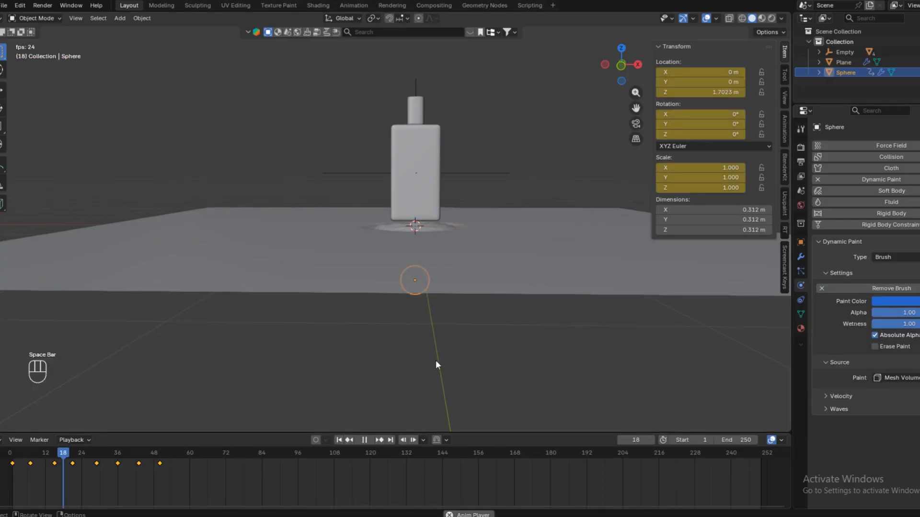
pyautogui.scroll(1, 472, 259)
pyautogui.moveTo(472, 263); pyautogui.dragTo(467, 282, button='middle')
pyautogui.scroll(-2, 474, 282)
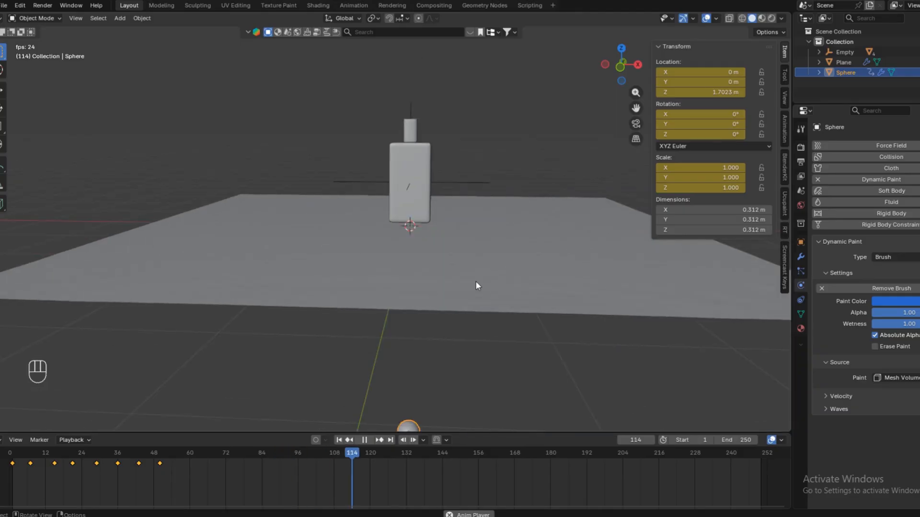
pyautogui.scroll(1, 476, 282)
pyautogui.press('space')
# Step: Return the animation to frame 1 and subdivide the plane's mesh once more with one cut
pyautogui.click(472, 281)
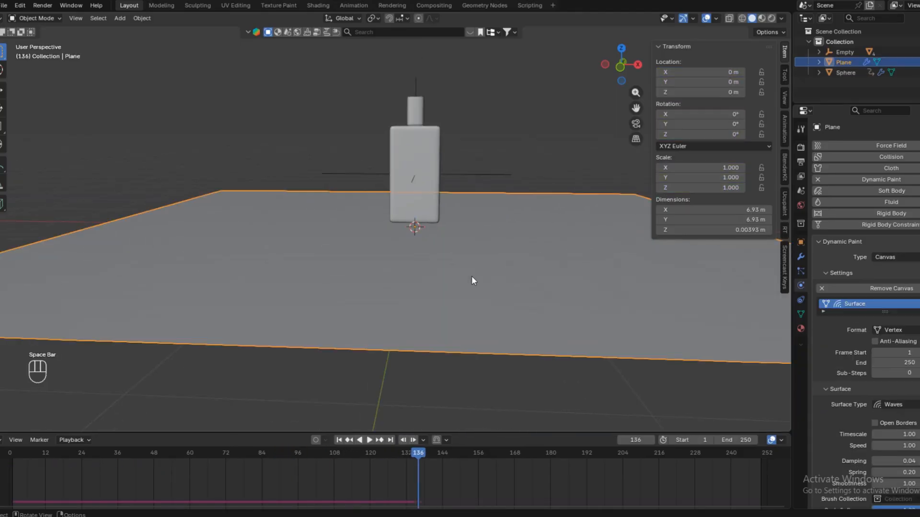
pyautogui.click(338, 440)
pyautogui.press('Tab')
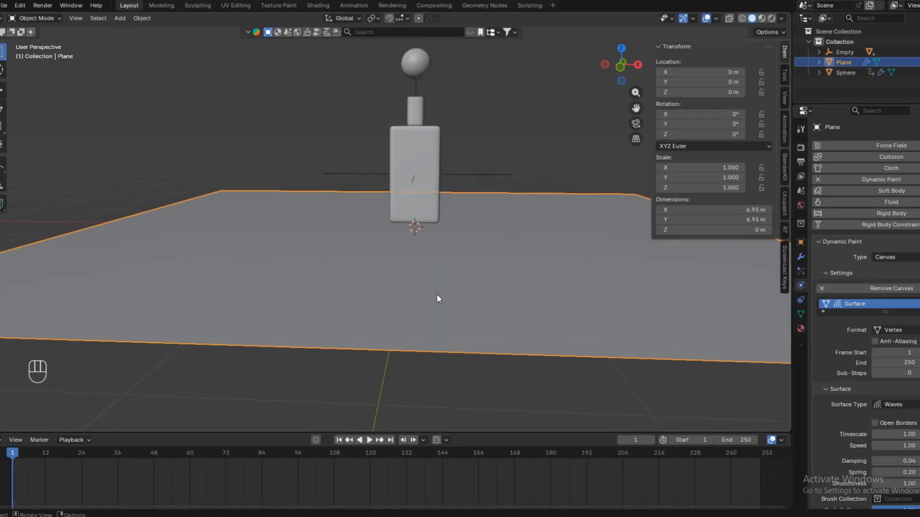
pyautogui.rightClick(424, 277)
pyautogui.click(392, 281)
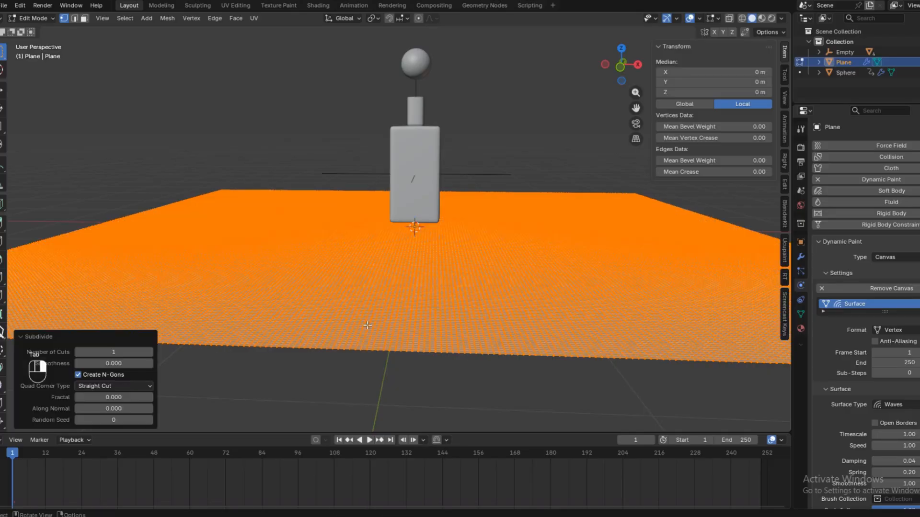
pyautogui.press('Tab')
# Step: Play the animation to inspect the plane's ripples up close and apply Shade Smooth to the plane
pyautogui.press('space')
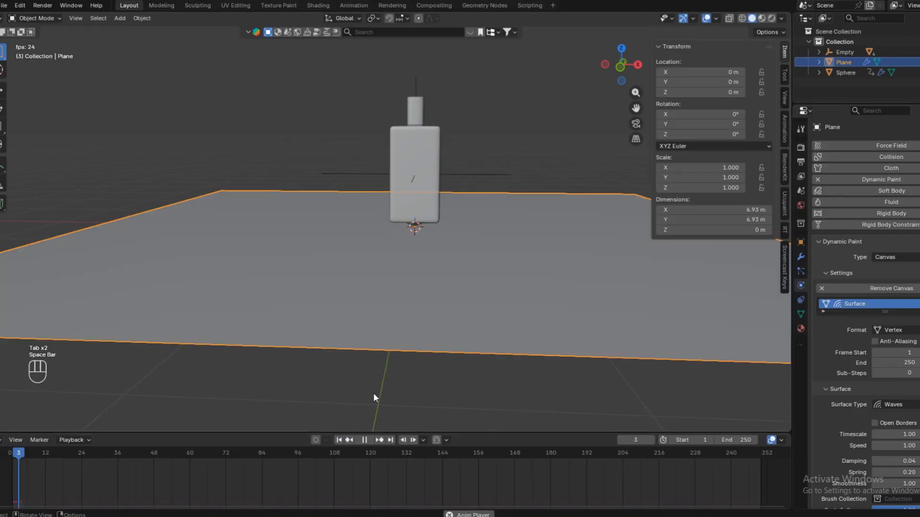
pyautogui.moveTo(390, 382); pyautogui.dragTo(435, 341, button='middle')
pyautogui.press('space')
pyautogui.scroll(4, 394, 340)
pyautogui.scroll(2, 435, 342)
pyautogui.scroll(-2, 435, 342)
pyautogui.rightClick(441, 309)
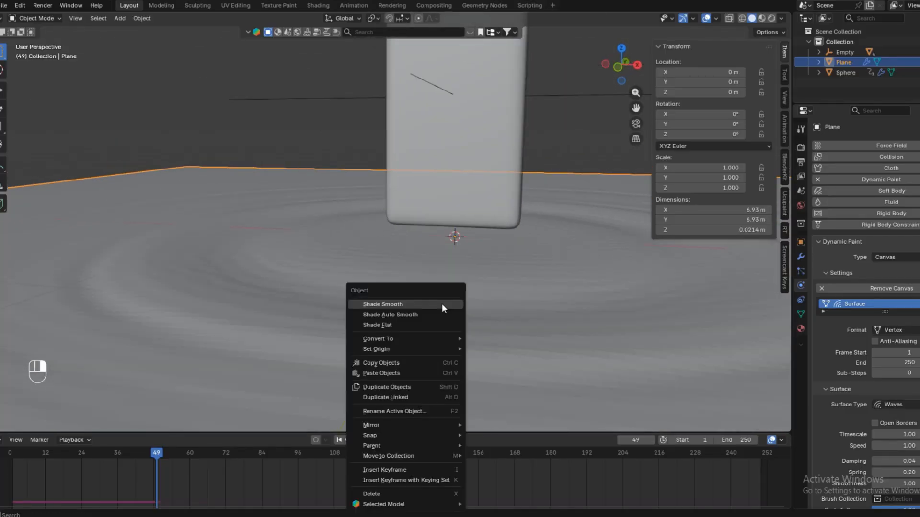
pyautogui.click(441, 305)
pyautogui.moveTo(442, 305); pyautogui.dragTo(420, 329, button='middle')
# Step: Compress the sphere's keyframes from frame 1 so the last one falls at about frame 24
pyautogui.press('KP_1')
pyautogui.press('KP_0')
pyautogui.click(413, 415)
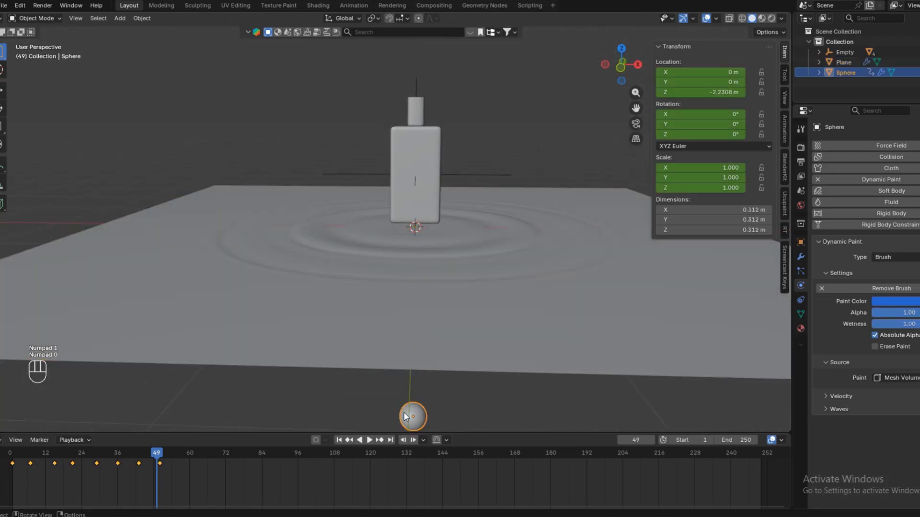
pyautogui.moveTo(158, 455); pyautogui.dragTo(13, 461)
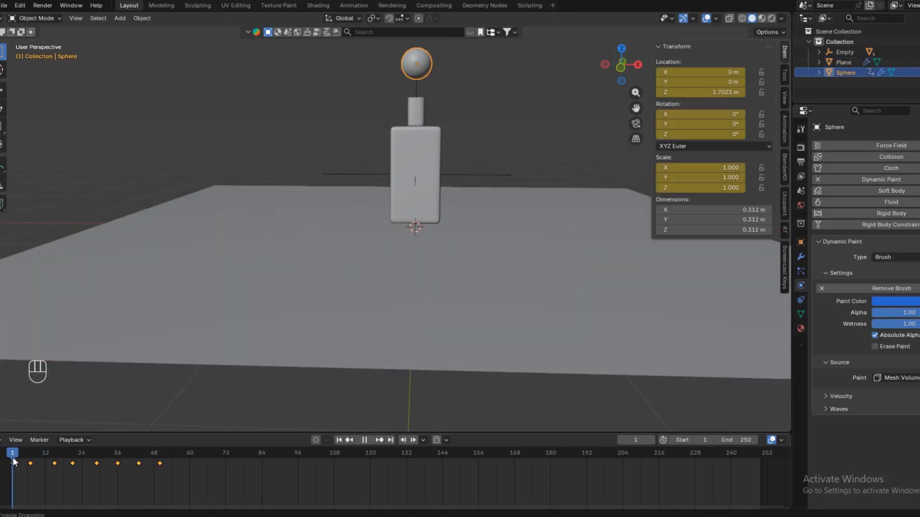
pyautogui.press('s')
pyautogui.click(91, 470)
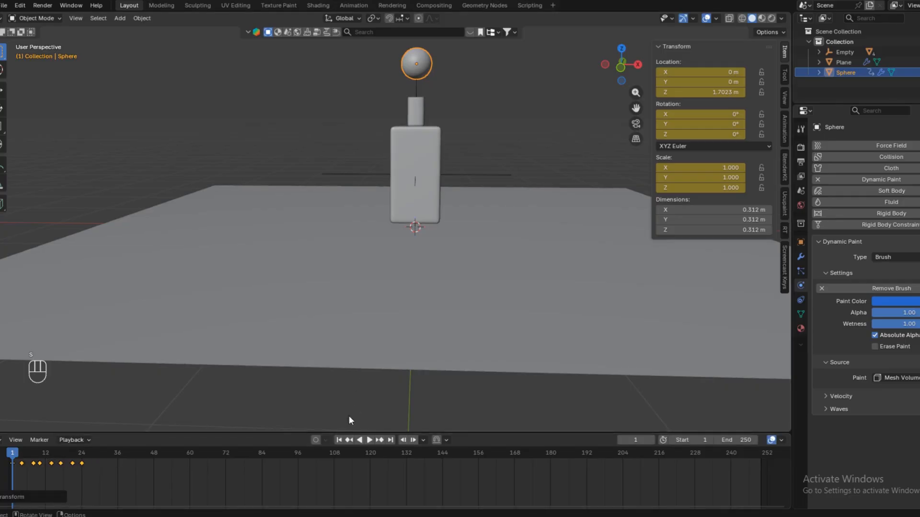
# Step: Replay the animation from frame 1 with the faster sphere and examine the plane for ripples
pyautogui.click(338, 440)
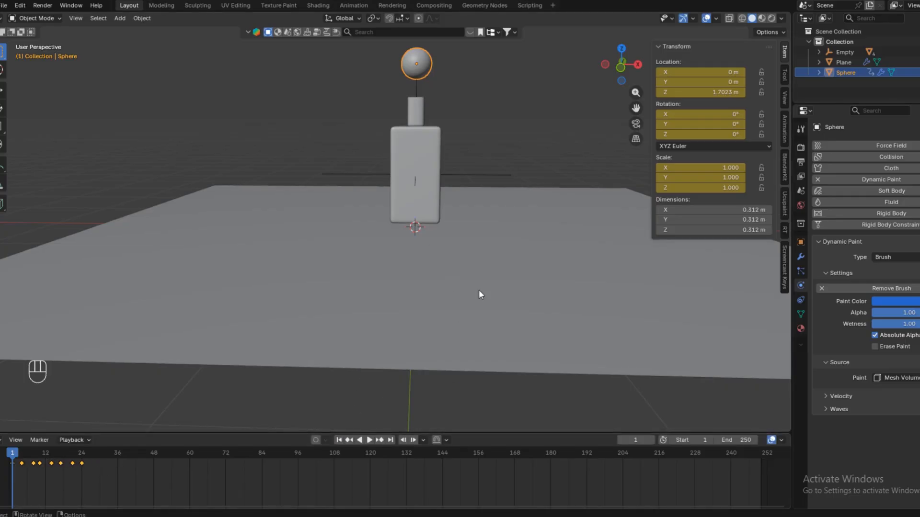
pyautogui.press('space')
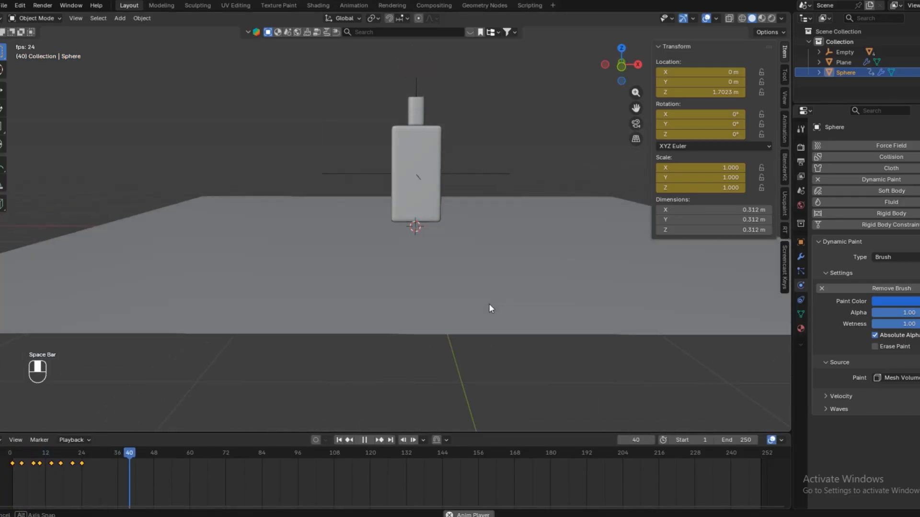
pyautogui.press('space')
pyautogui.click(338, 440)
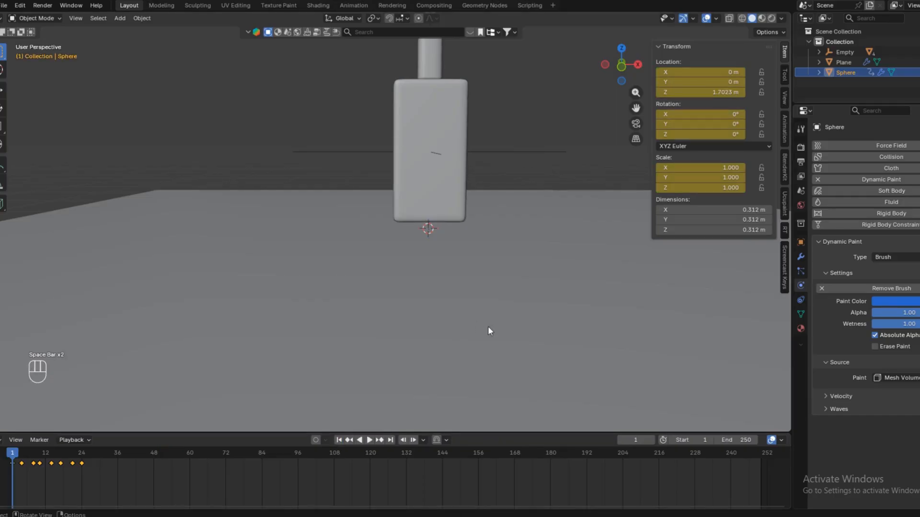
pyautogui.click(488, 326)
pyautogui.press('space')
pyautogui.scroll(3, 537, 278)
pyautogui.scroll(-5, 536, 278)
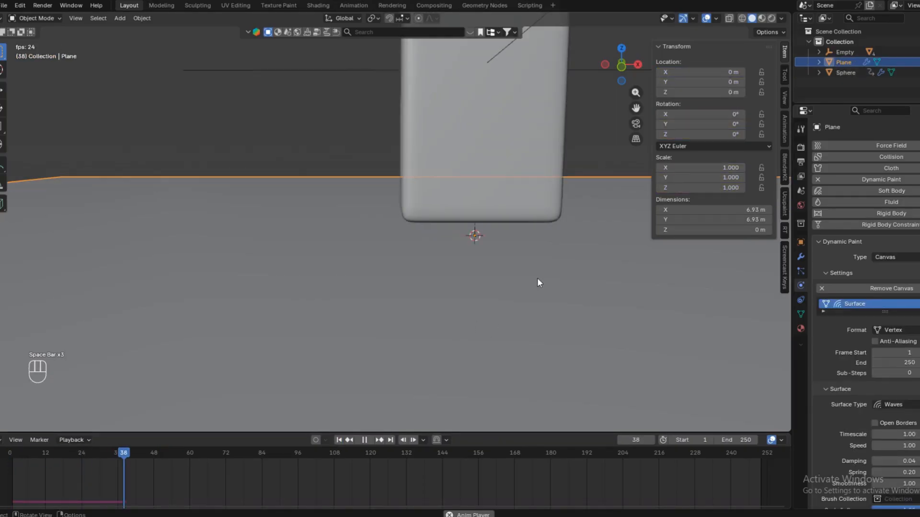
pyautogui.press('space')
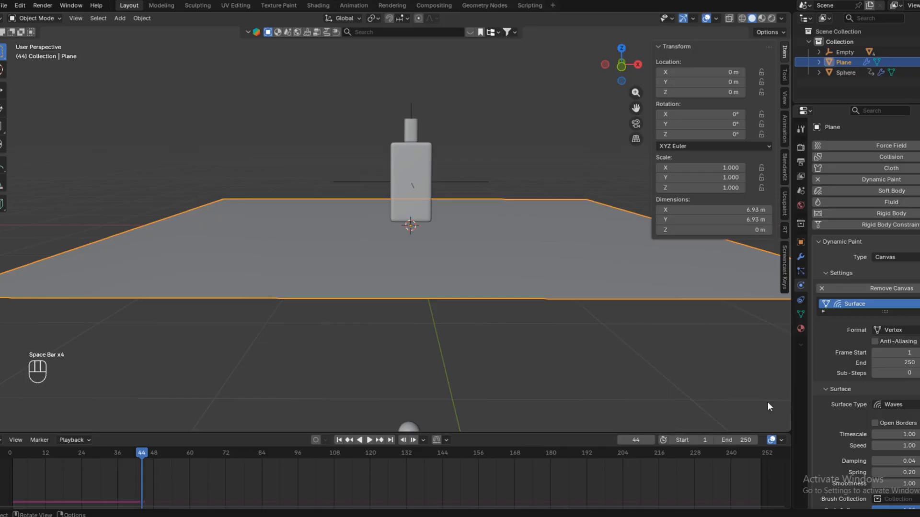
# Step: Switch the plane's canvas surface type to Paint and back to Waves, and replay from frame 1
pyautogui.click(883, 406)
pyautogui.click(889, 416)
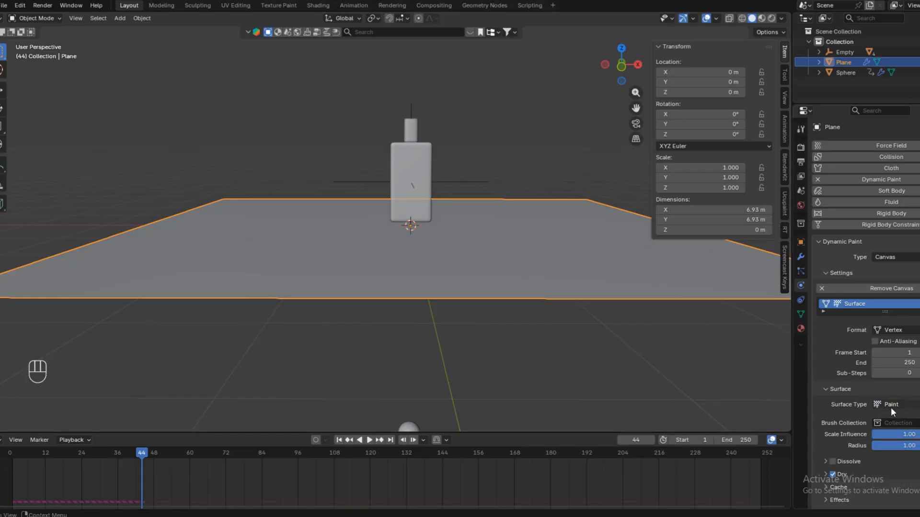
pyautogui.click(891, 406)
pyautogui.click(894, 450)
pyautogui.click(339, 440)
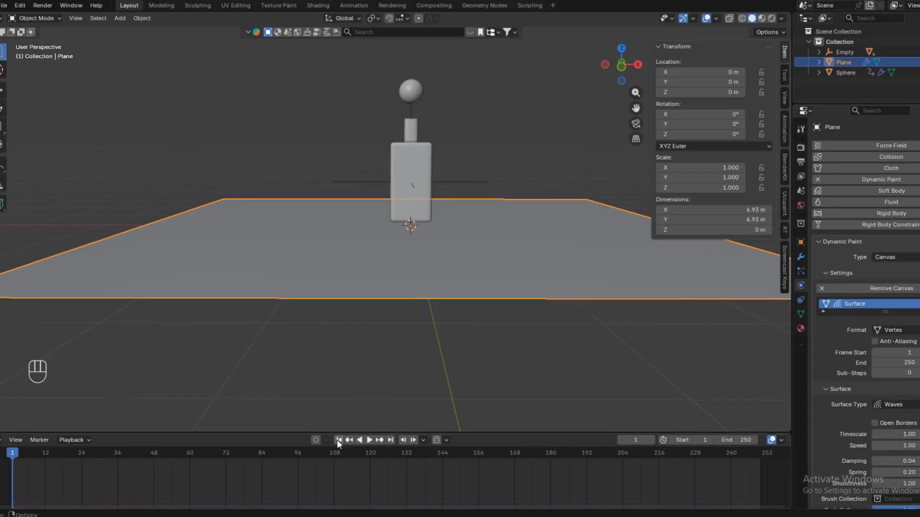
pyautogui.press('space')
pyautogui.press('space')
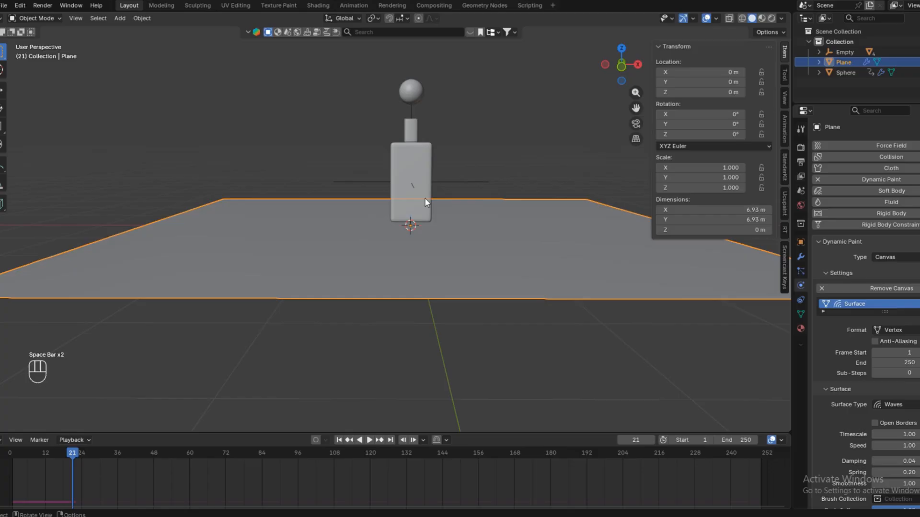
# Step: Remove and re-add the sphere's Dynamic Paint brush, and replay from frame 1 to check for ripples
pyautogui.click(412, 91)
pyautogui.click(822, 288)
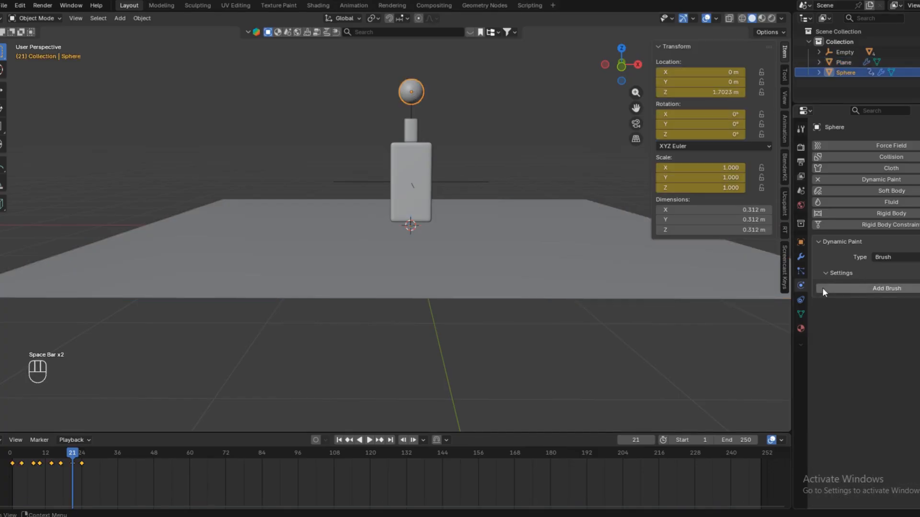
pyautogui.click(856, 285)
pyautogui.click(339, 440)
pyautogui.press('space')
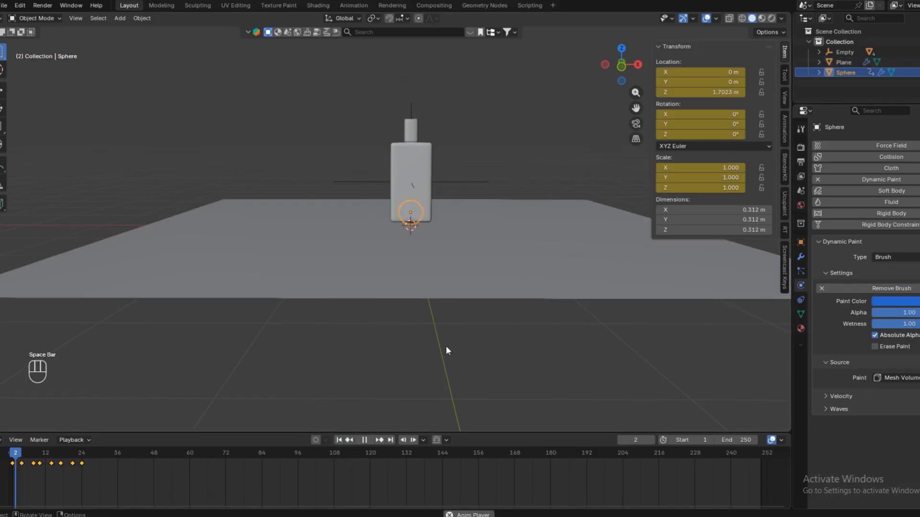
pyautogui.scroll(4, 443, 343)
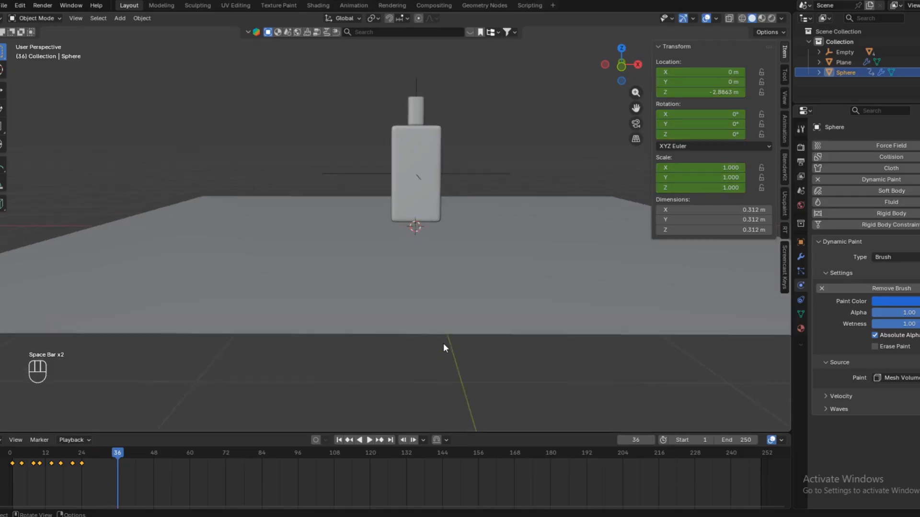
pyautogui.moveTo(443, 343)
pyautogui.mouseDown(button='middle')
pyautogui.moveTo(433, 327)
pyautogui.moveTo(441, 335)
pyautogui.mouseUp(button='middle')
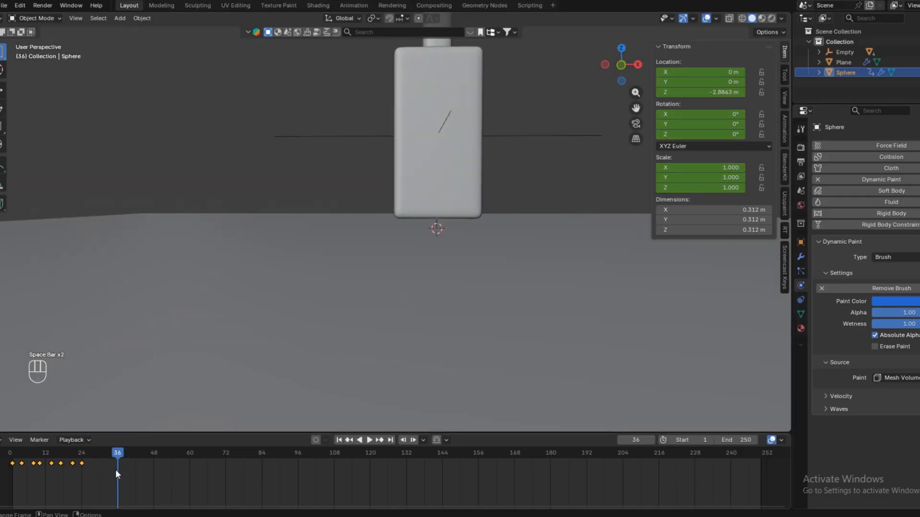
# Step: Stretch the sphere's keyframes from frame 1 so the last one falls at about frame 42, and replay the animation
pyautogui.moveTo(123, 465); pyautogui.dragTo(12, 467)
pyautogui.press('s')
pyautogui.click(455, 277)
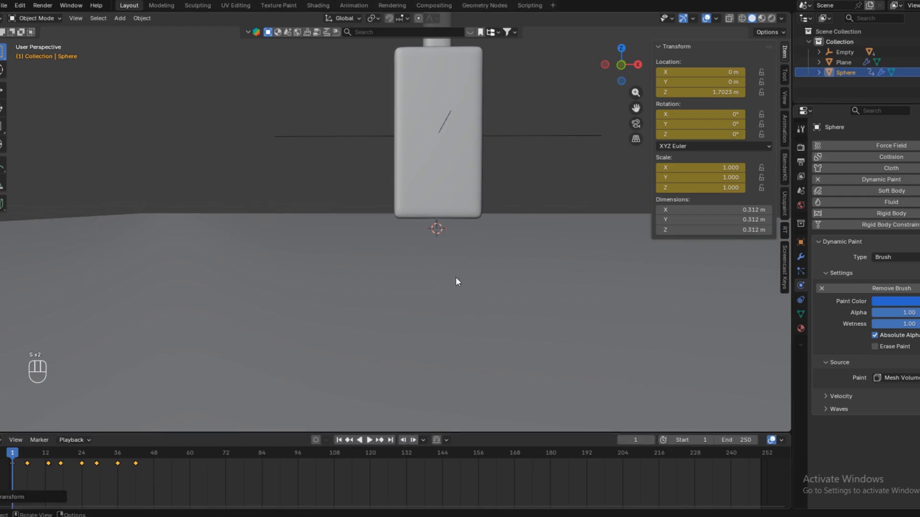
pyautogui.press('space')
pyautogui.moveTo(455, 281); pyautogui.dragTo(467, 318, button='middle')
pyautogui.press('space')
pyautogui.click(339, 440)
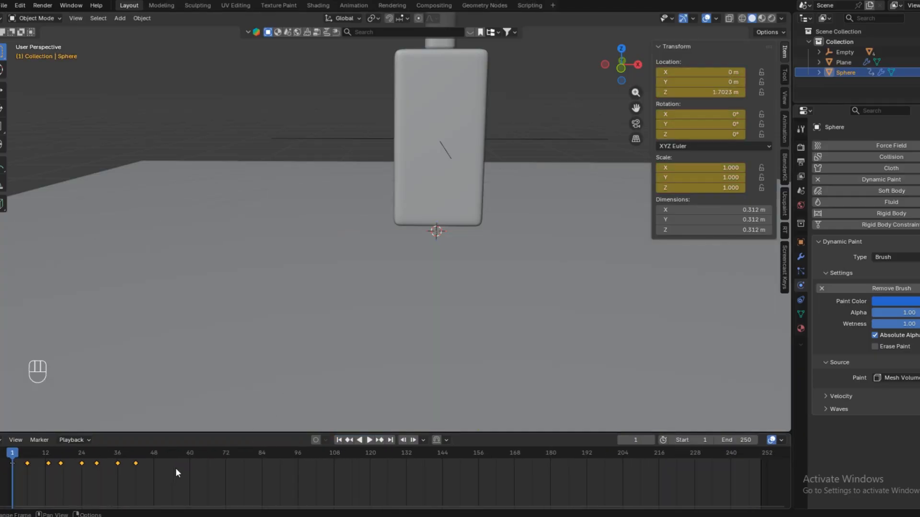
# Step: Duplicate the sphere's keyframes after the existing ones, and duplicate the whole set again to extend the falls to about frame 180
pyautogui.hotkey('shift', 'd')
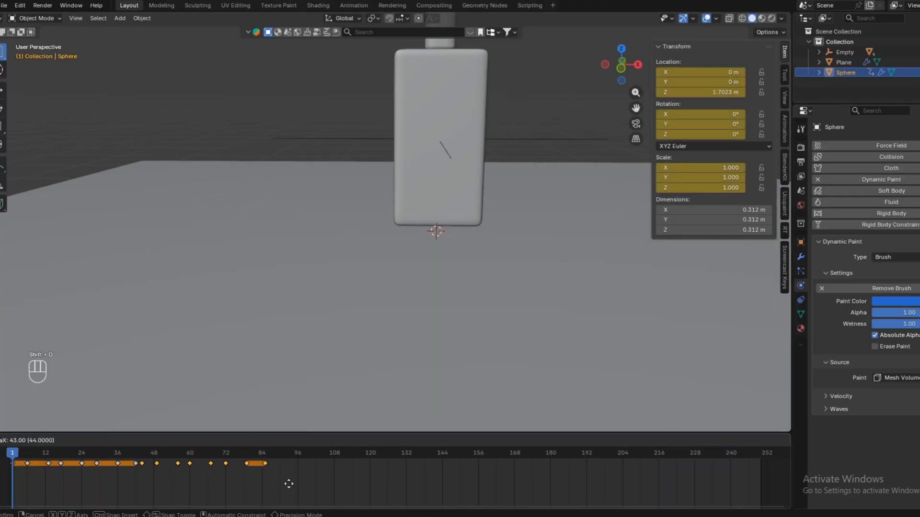
pyautogui.click(295, 484)
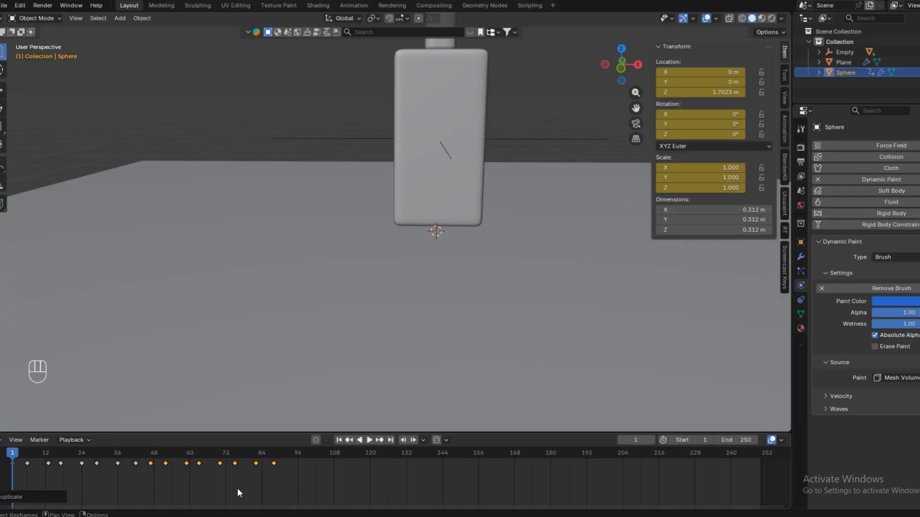
pyautogui.press('a')
pyautogui.hotkey('shift', 'd')
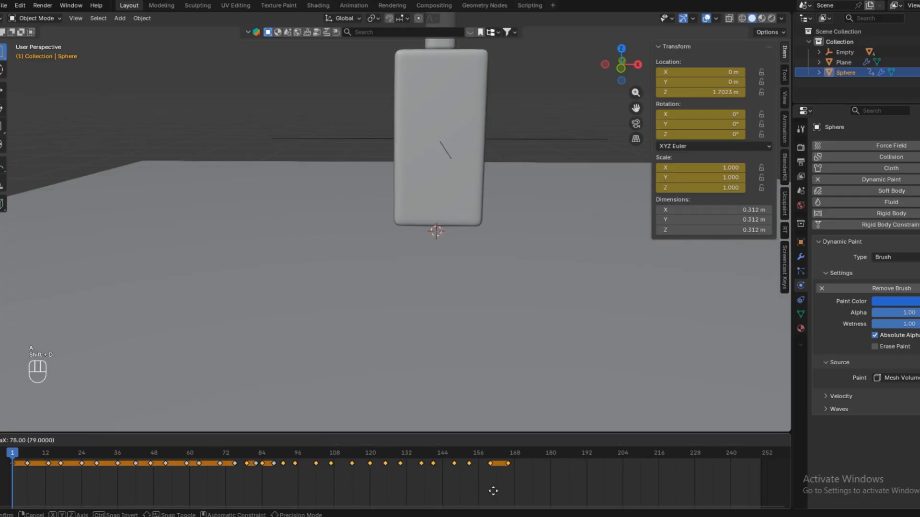
pyautogui.click(536, 491)
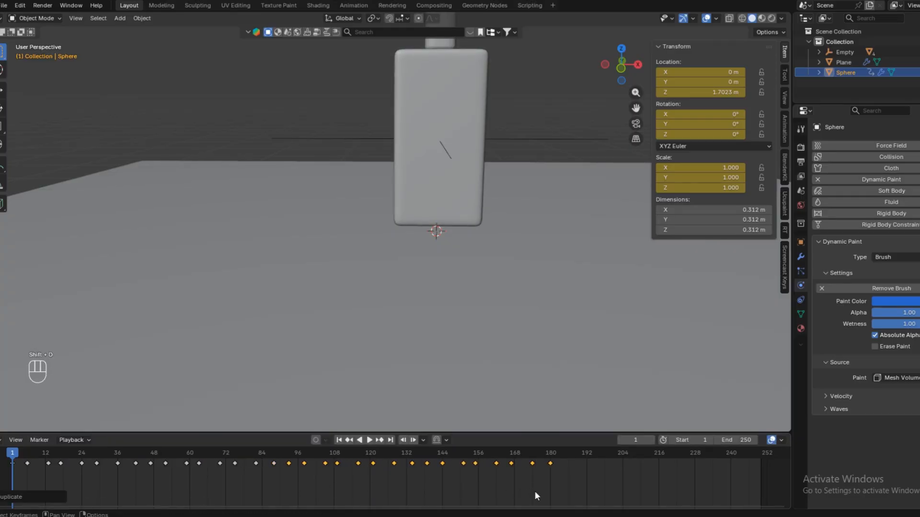
# Step: Play the extended animation and examine the ripples around the bottle's base in perspective and front views
pyautogui.scroll(-4, 413, 315)
pyautogui.moveTo(413, 312); pyautogui.dragTo(420, 295, button='middle')
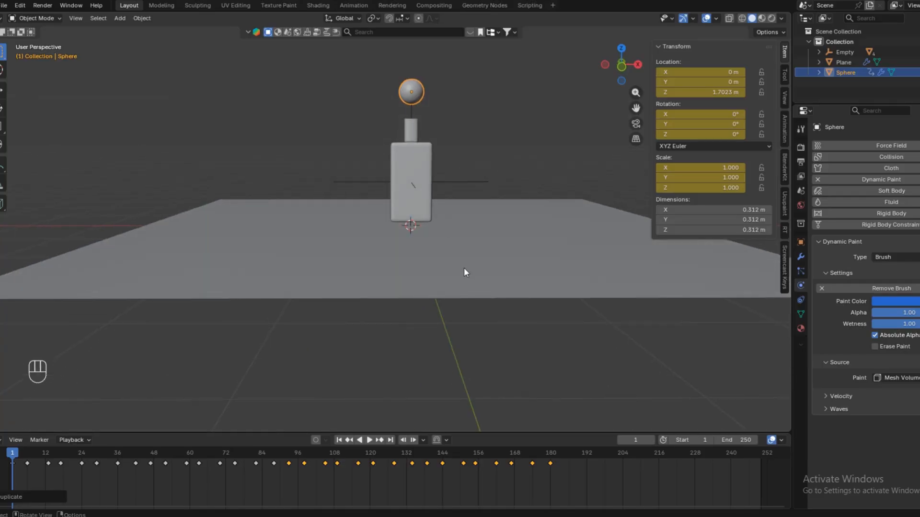
pyautogui.press('space')
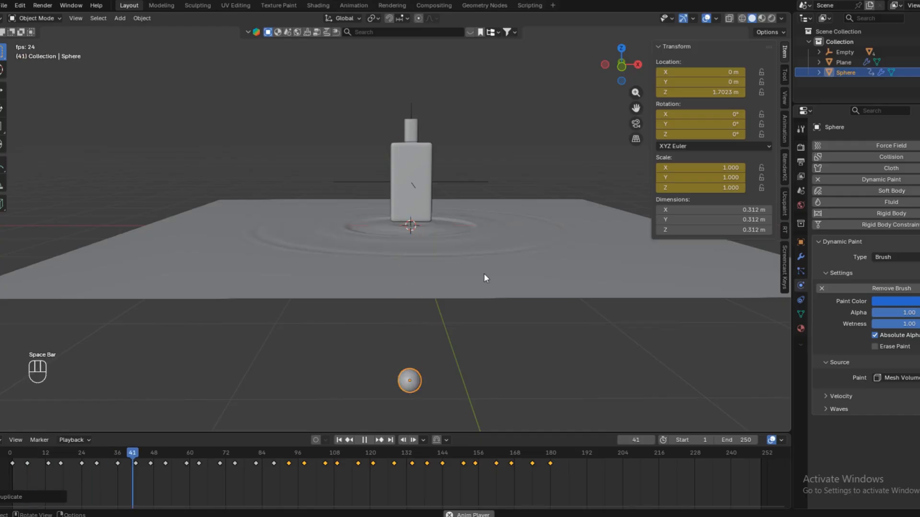
pyautogui.press('space')
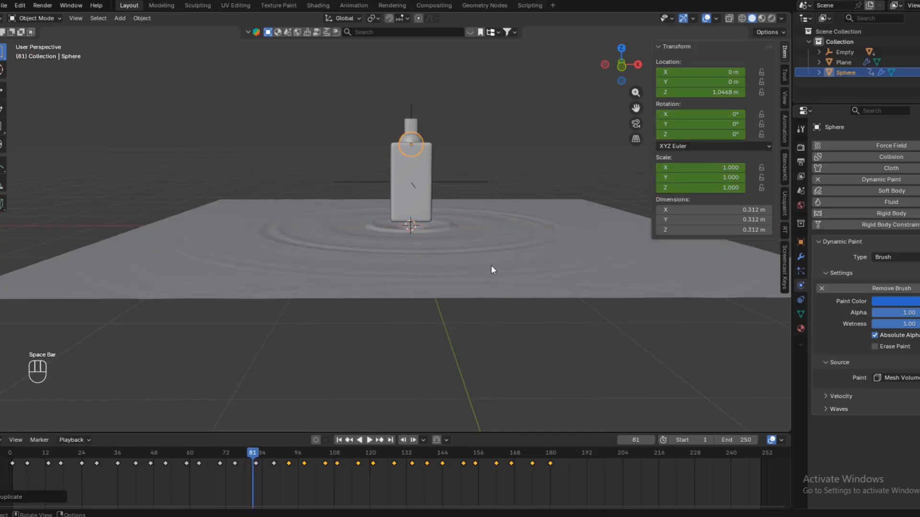
pyautogui.scroll(6, 491, 265)
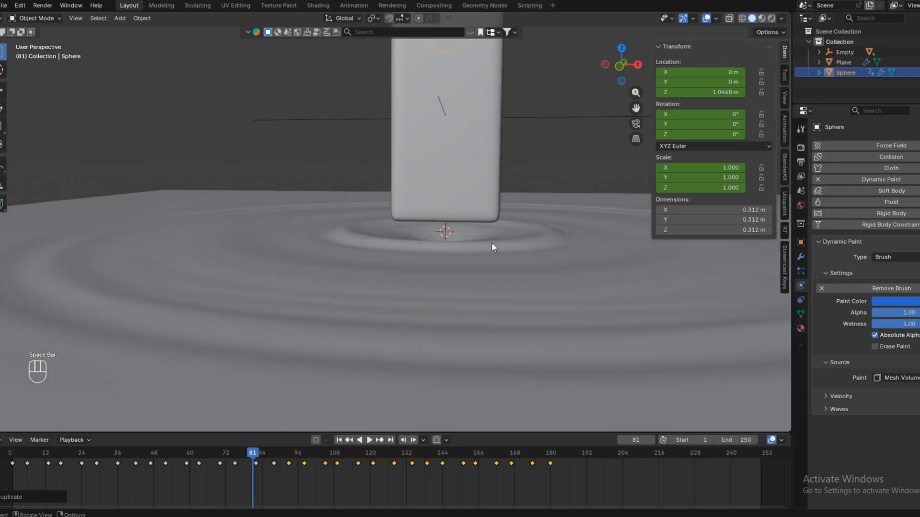
pyautogui.press('KP_1')
pyautogui.press('KP_0')
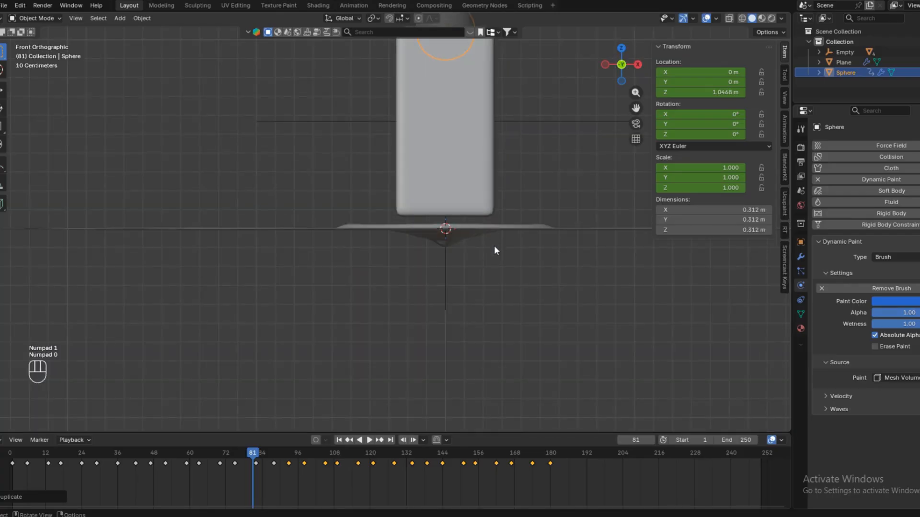
pyautogui.press('space')
pyautogui.press('space')
pyautogui.moveTo(411, 350); pyautogui.dragTo(408, 354, button='middle')
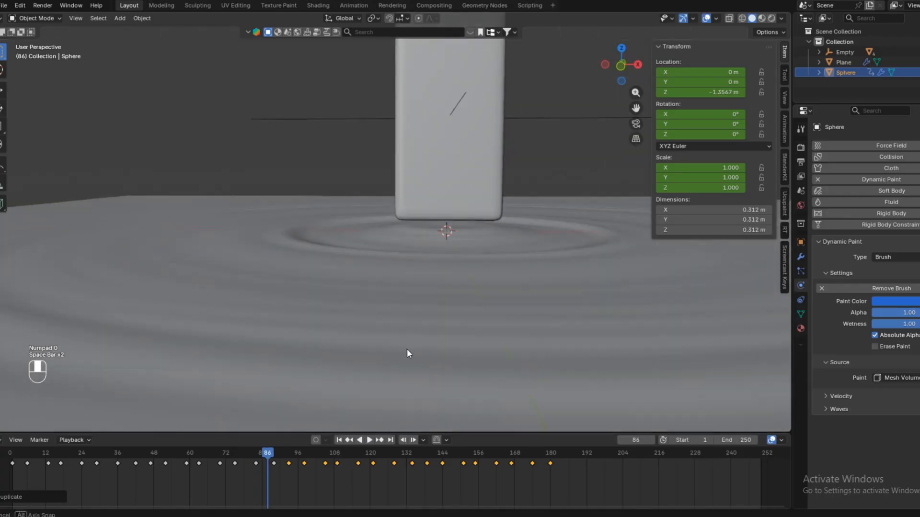
# Step: Lower the bottle's empty in the front view to about 0.51 m on Z, onto the rippling surface, and select the plane
pyautogui.click(529, 119)
pyautogui.press('KP_1')
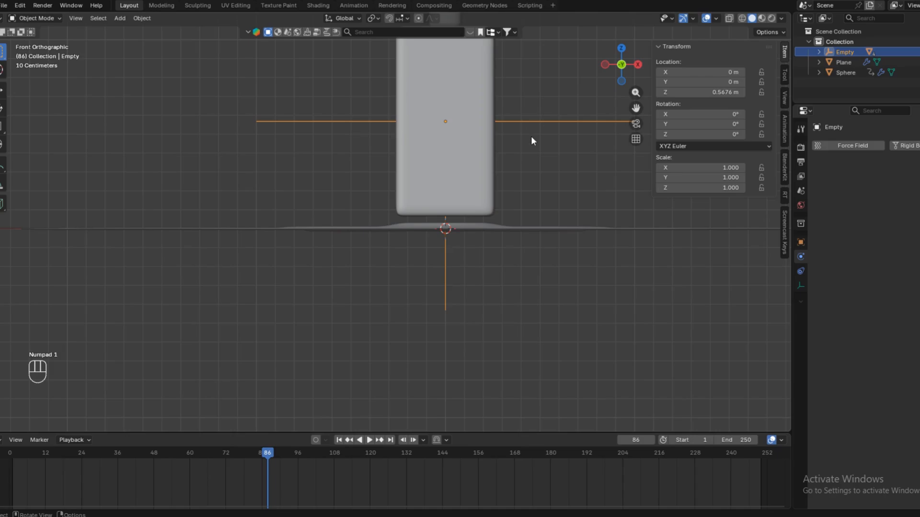
pyautogui.press('g')
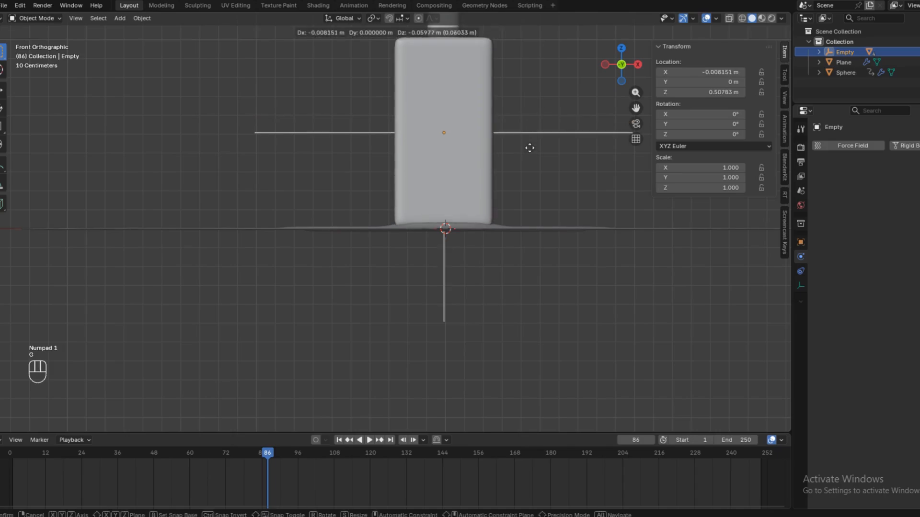
pyautogui.click(529, 146)
pyautogui.moveTo(530, 248)
pyautogui.mouseDown(button='middle')
pyautogui.moveTo(511, 261)
pyautogui.moveTo(521, 268)
pyautogui.moveTo(510, 268)
pyautogui.moveTo(518, 261)
pyautogui.moveTo(406, 289)
pyautogui.moveTo(397, 271)
pyautogui.moveTo(422, 272)
pyautogui.mouseUp(button='middle')
pyautogui.press('KP_1')
pyautogui.click(422, 271)
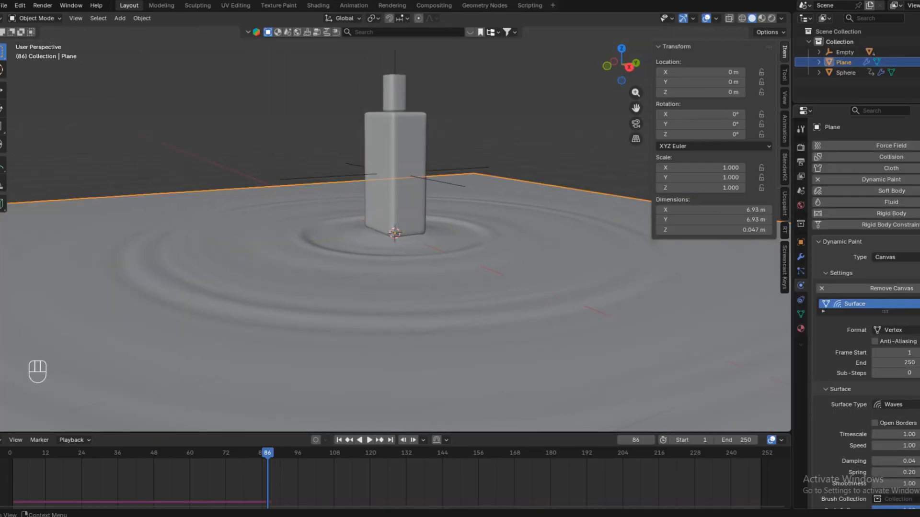
# Step: Apply the plane's Dynamic Paint modifier at frame 86 to bake the current ripples into its mesh
pyautogui.scroll(-2, 826, 342)
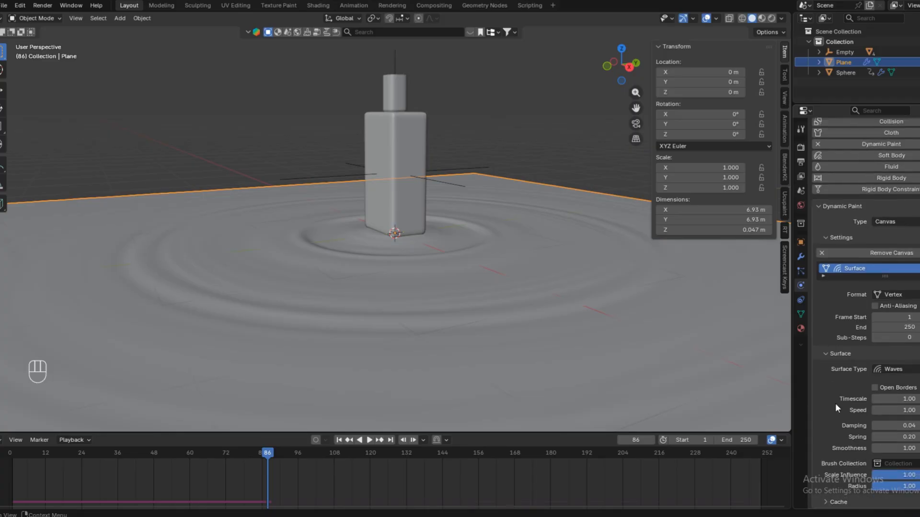
pyautogui.moveTo(411, 370); pyautogui.dragTo(491, 364, button='middle')
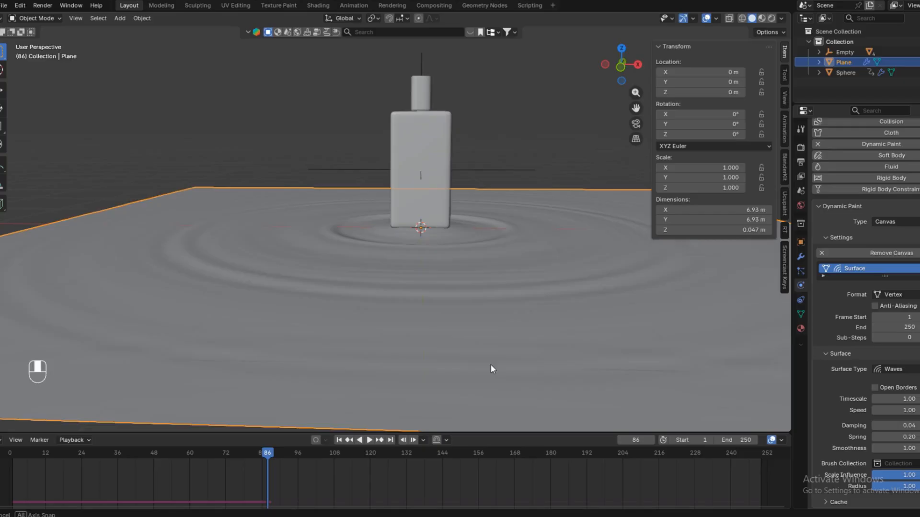
pyautogui.click(800, 257)
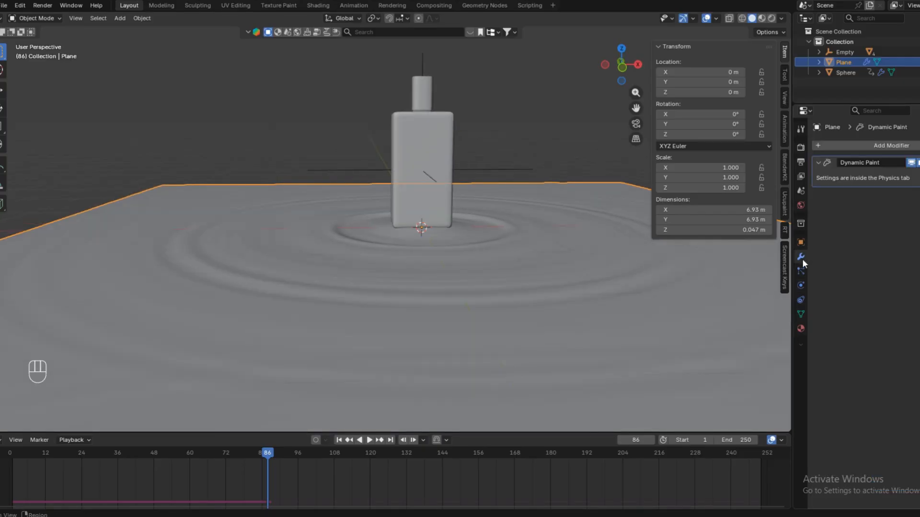
pyautogui.click(918, 163)
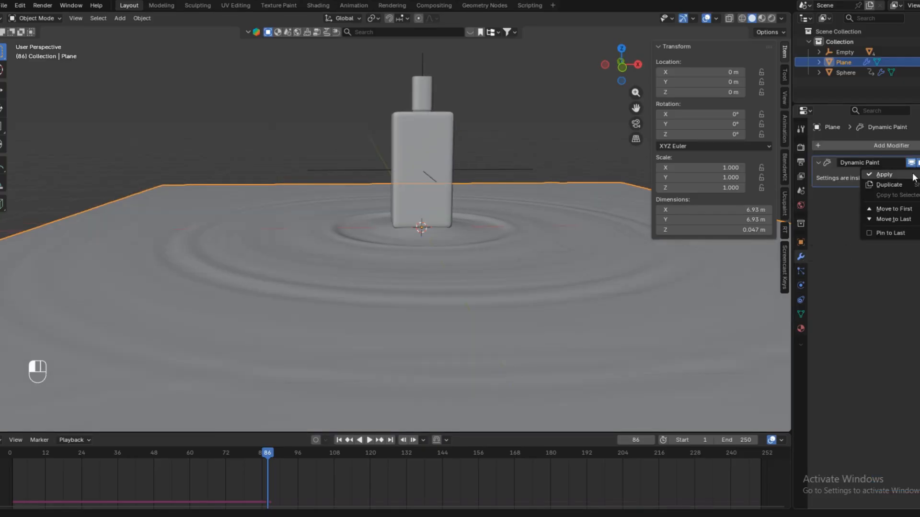
pyautogui.click(884, 176)
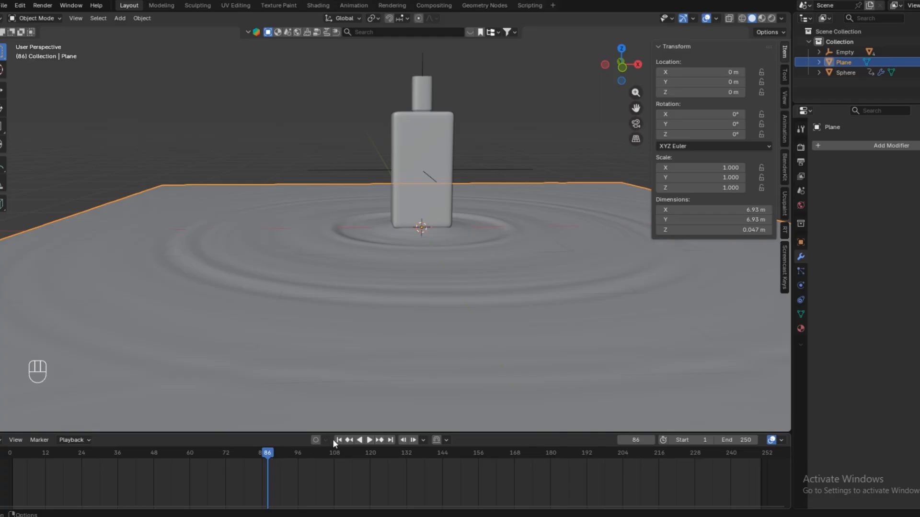
# Step: Scrub the timeline and play from frame 1 to check whether the applied ripples hold their shape around the bottle
pyautogui.moveTo(298, 459); pyautogui.dragTo(297, 461)
pyautogui.moveTo(238, 462); pyautogui.dragTo(225, 461)
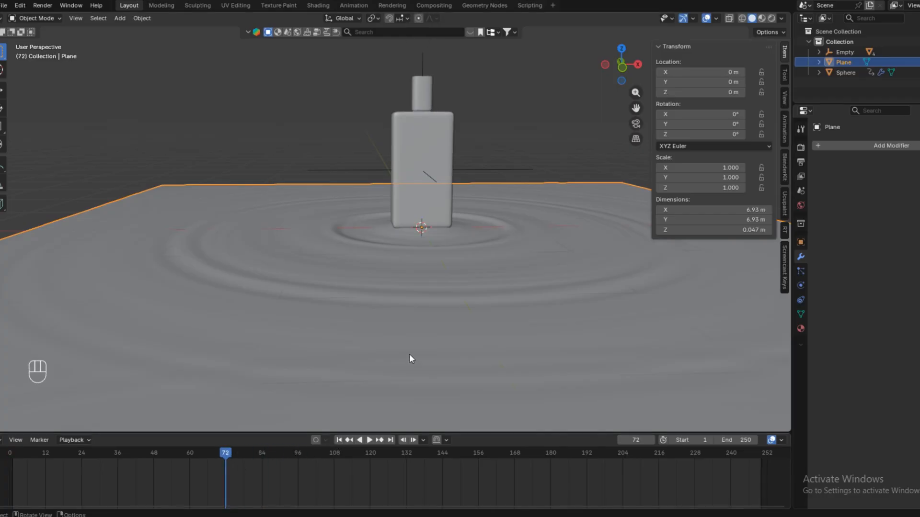
pyautogui.moveTo(409, 355); pyautogui.dragTo(409, 331, button='middle')
pyautogui.hotkey('shift', 'Left')
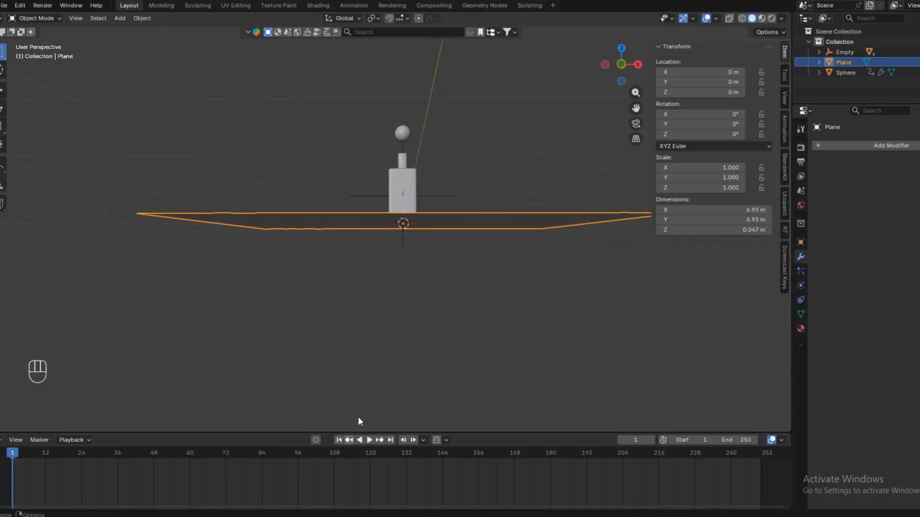
pyautogui.moveTo(377, 356)
pyautogui.mouseDown(button='middle')
pyautogui.moveTo(368, 371)
pyautogui.moveTo(378, 357)
pyautogui.mouseUp(button='middle')
pyautogui.press('KP_1')
pyautogui.scroll(3, 379, 353)
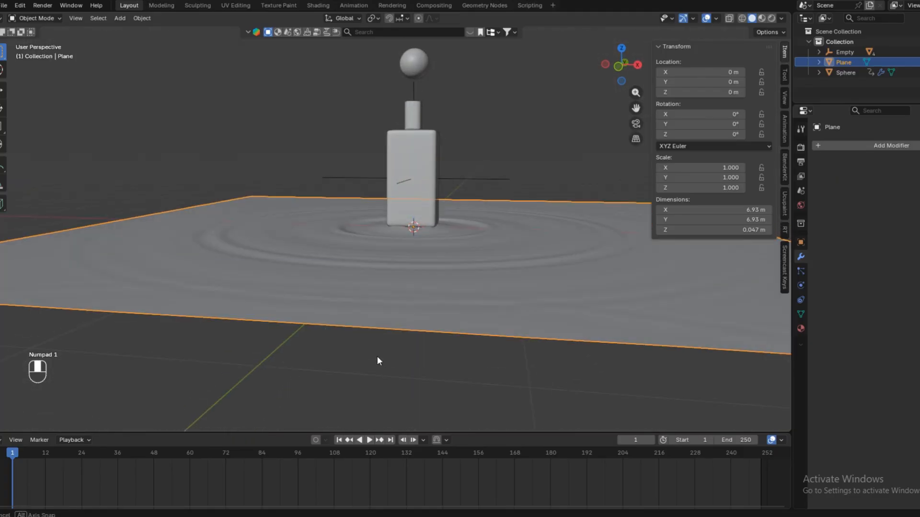
pyautogui.press('space')
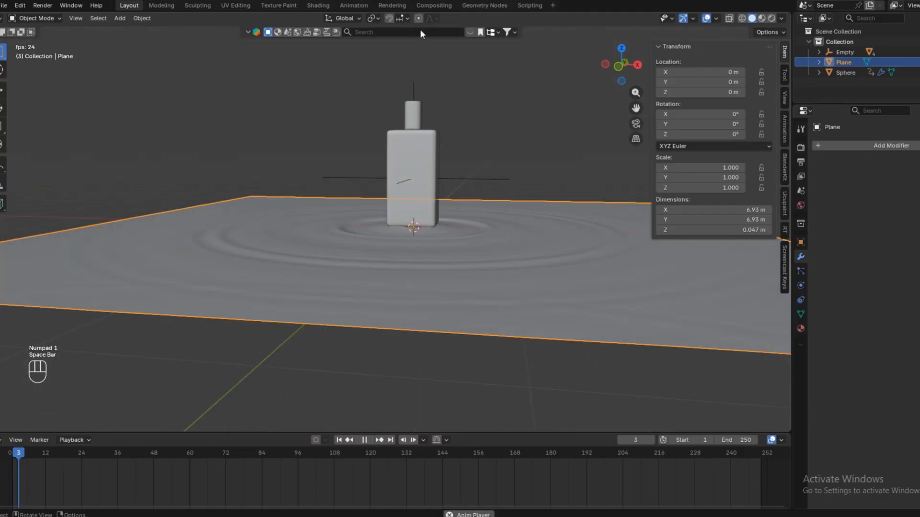
pyautogui.press('space')
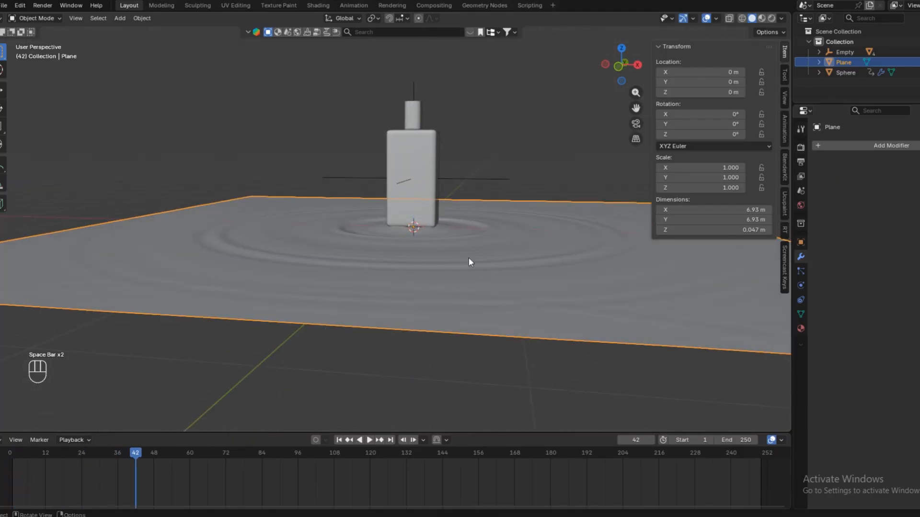
pyautogui.press('space')
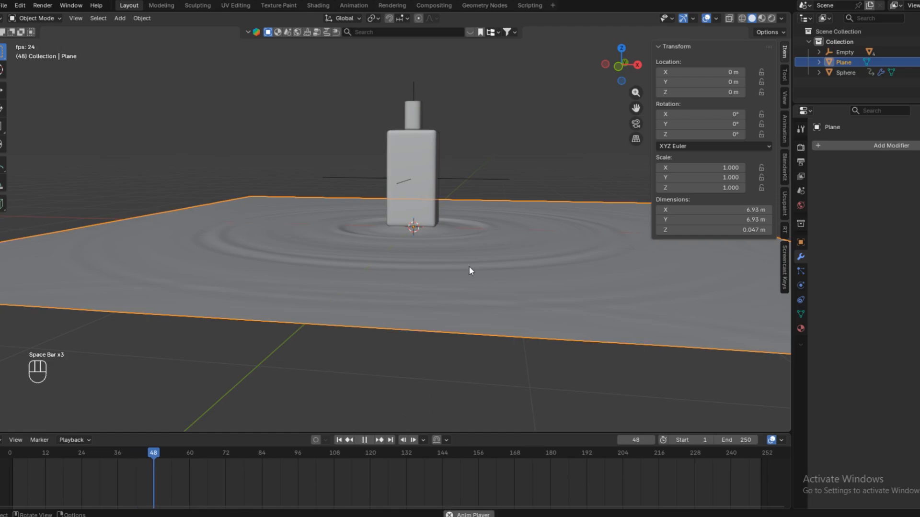
pyautogui.press('space')
# Step: Delete the animated sphere below the plane and select the rippled plane
pyautogui.moveTo(459, 311); pyautogui.dragTo(467, 283, button='middle')
pyautogui.click(404, 409)
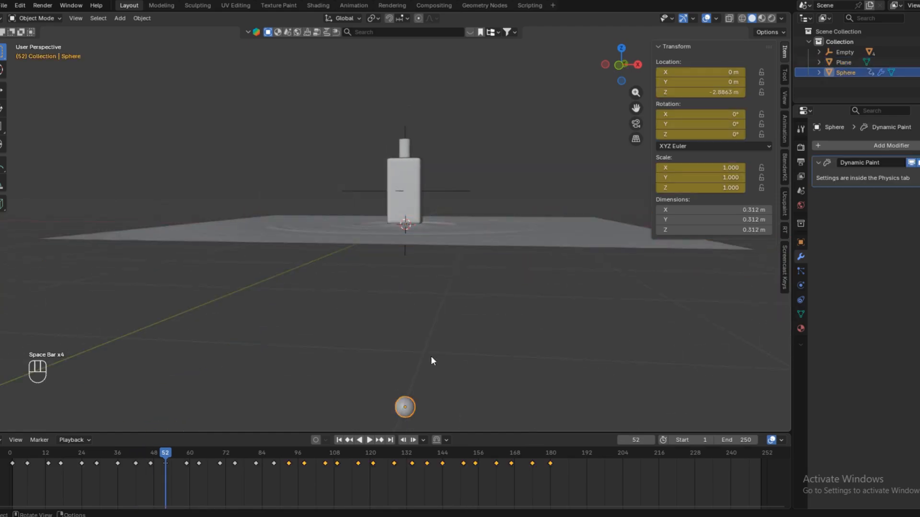
pyautogui.press('Delete')
pyautogui.moveTo(432, 343); pyautogui.dragTo(458, 307, button='middle')
pyautogui.click(448, 249)
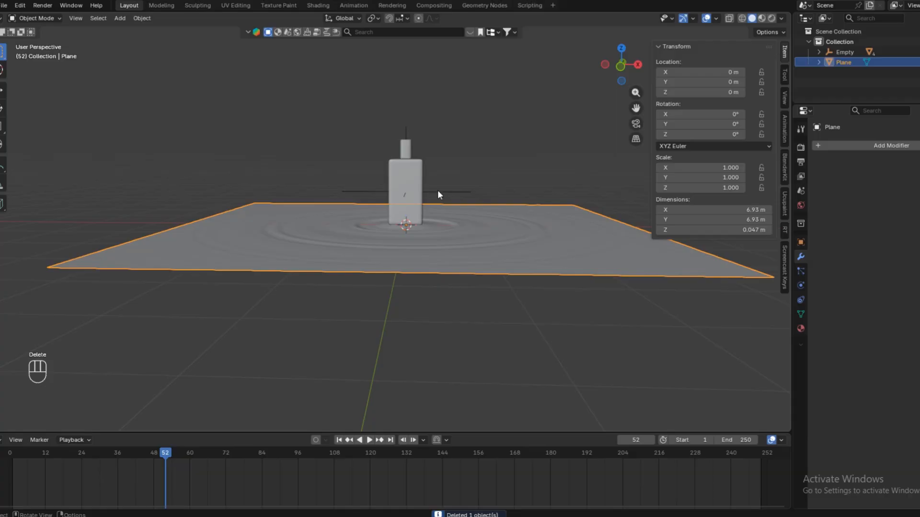
# Step: Select the bottle's empty and examine the bottle and ripples from the front and several perspective angles
pyautogui.press('KP_1')
pyautogui.scroll(3, 461, 243)
pyautogui.moveTo(461, 243); pyautogui.dragTo(515, 161, button='middle')
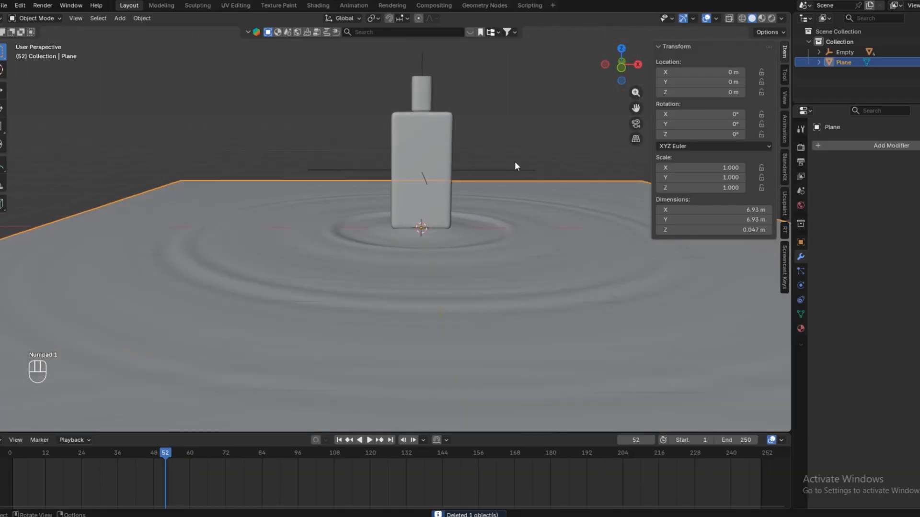
pyautogui.click(508, 170)
pyautogui.moveTo(477, 245); pyautogui.dragTo(353, 269, button='middle')
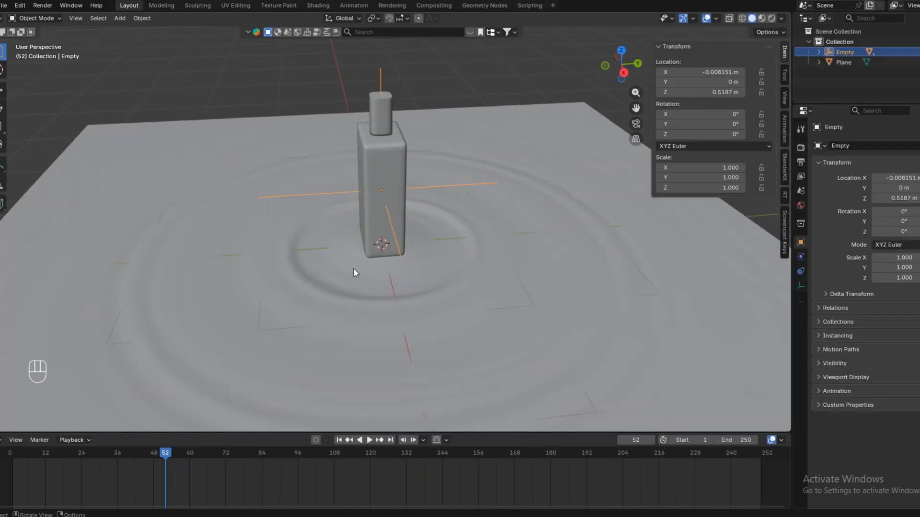
pyautogui.press('KP_1')
pyautogui.press('KP_0')
pyautogui.moveTo(458, 273); pyautogui.dragTo(456, 212, button='middle')
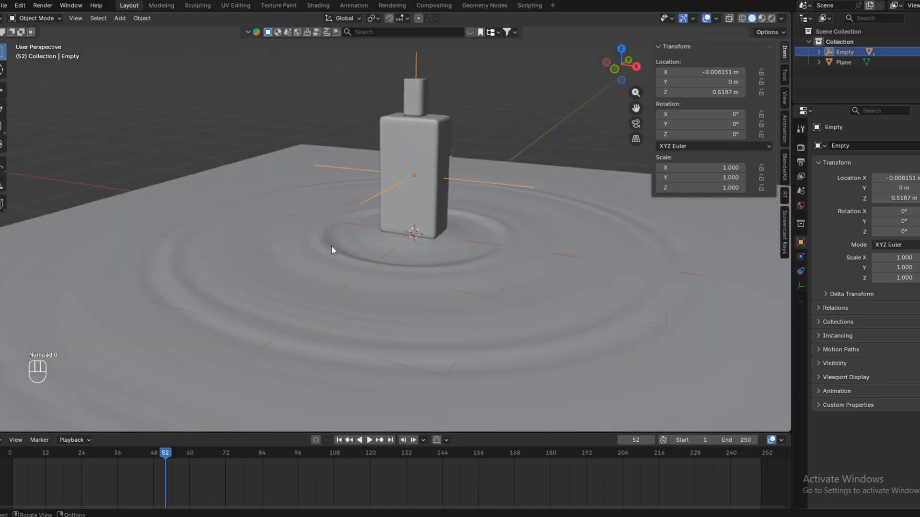
# Step: Add a camera at the world origin, aligned to the front view with a 90° X rotation
pyautogui.press('shift')
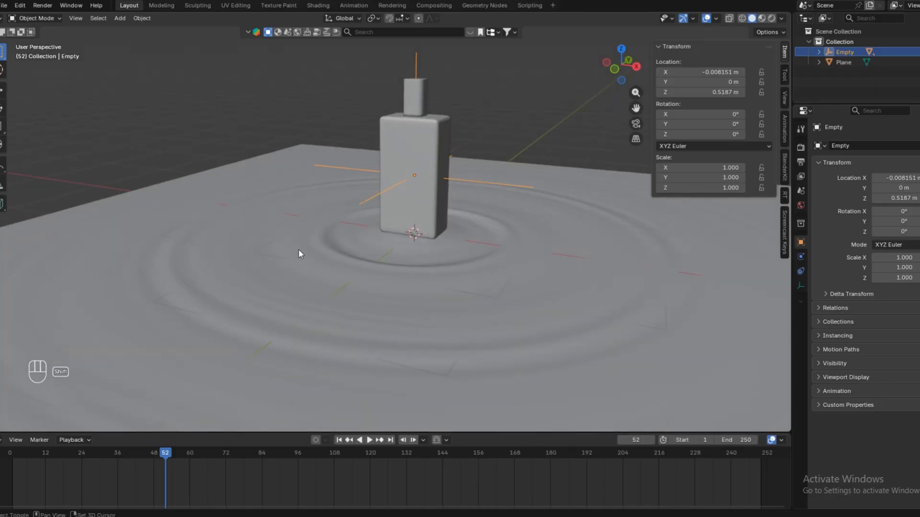
pyautogui.hotkey('shift', 'a')
pyautogui.press('space')
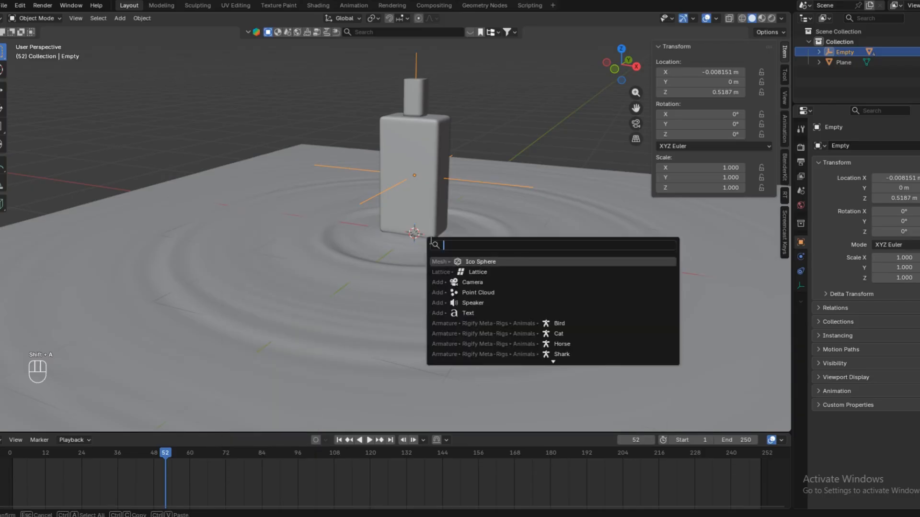
pyautogui.press('KP_1')
pyautogui.hotkey('shift', 'a')
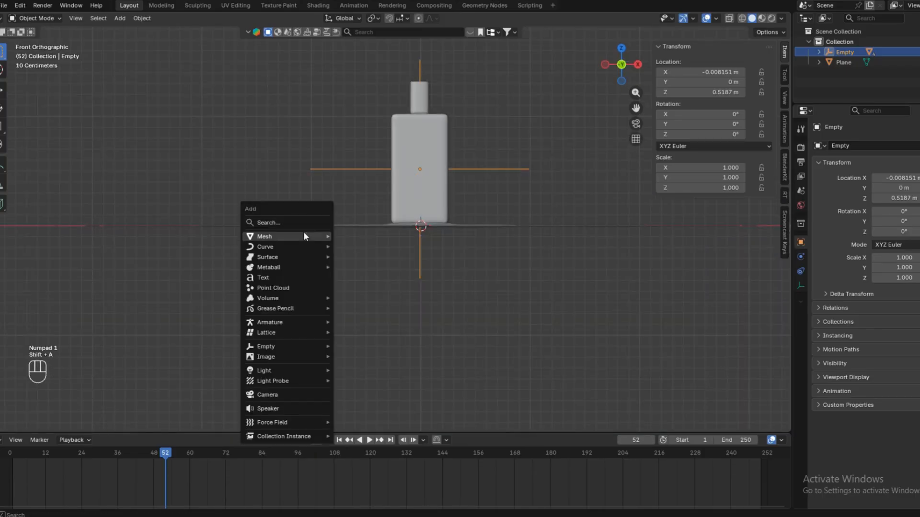
pyautogui.moveTo(283, 363)
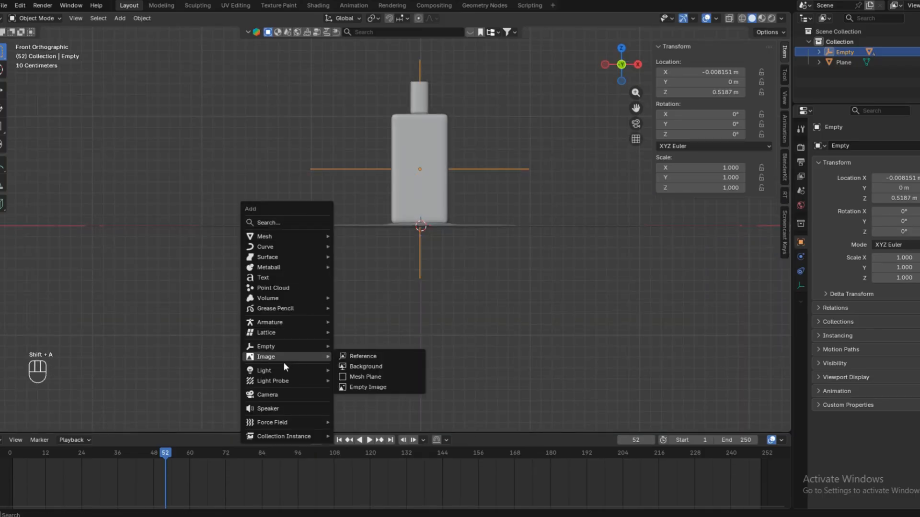
pyautogui.click(296, 394)
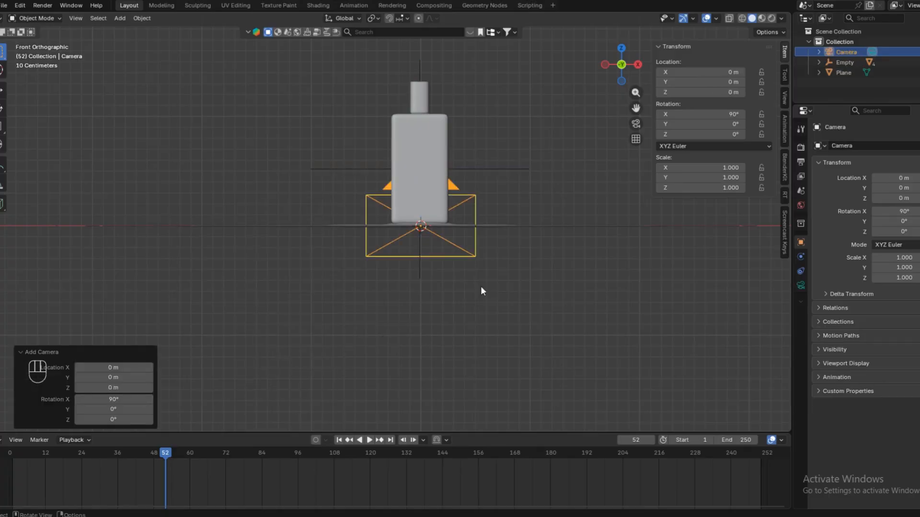
# Step: In camera view, pull the camera back about 4.58 m along its local Z and raise it about 0.59 m on global Z
pyautogui.press('KP_0')
pyautogui.press('g')
pyautogui.press('z')
pyautogui.press('z')
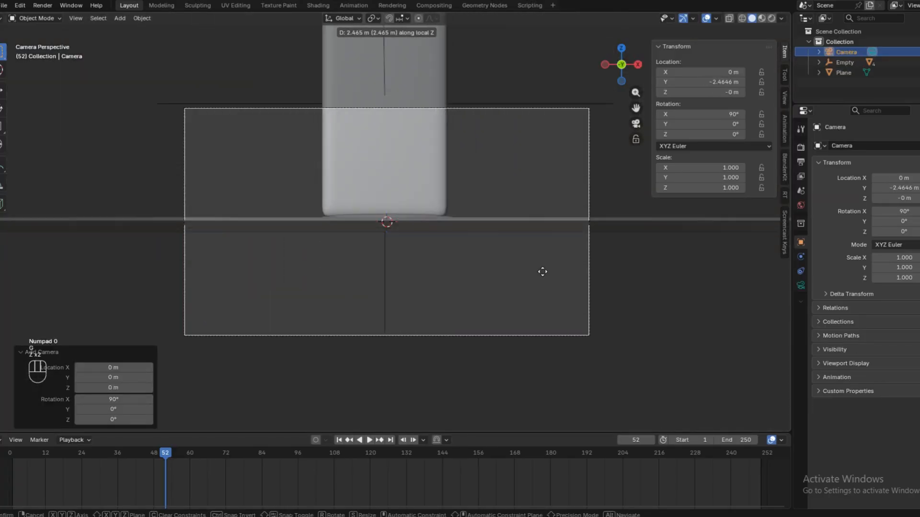
pyautogui.click(551, 298)
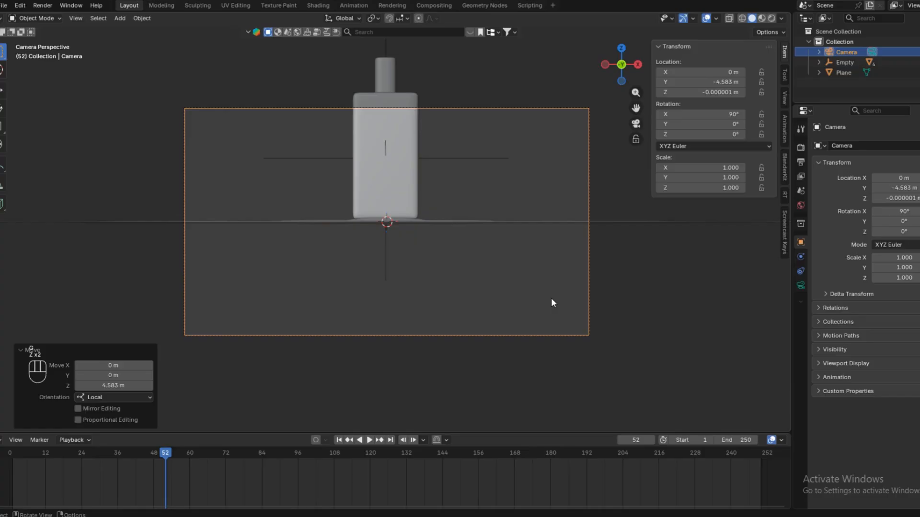
pyautogui.press('g')
pyautogui.press('z')
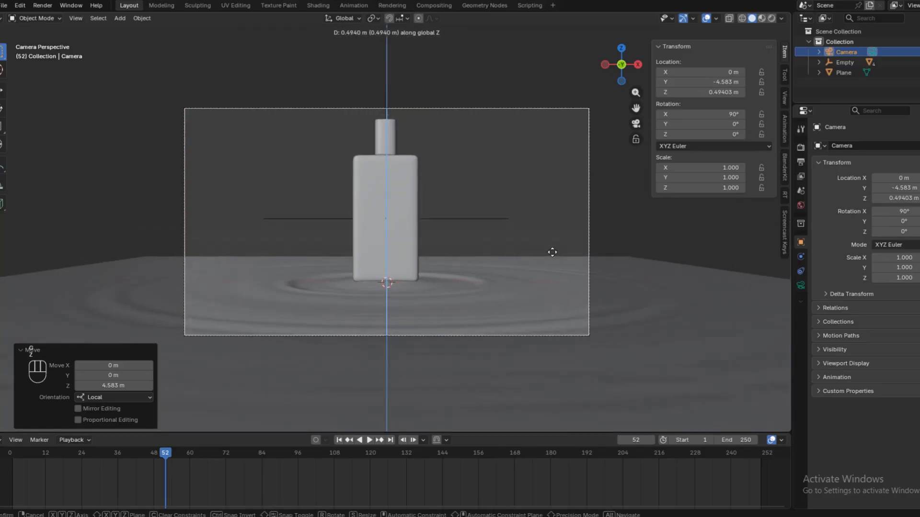
pyautogui.click(582, 259)
# Step: Set the camera's focal length to 100 mm and pull it back about 3.71 m along its local Z
pyautogui.click(801, 284)
pyautogui.doubleClick(893, 194)
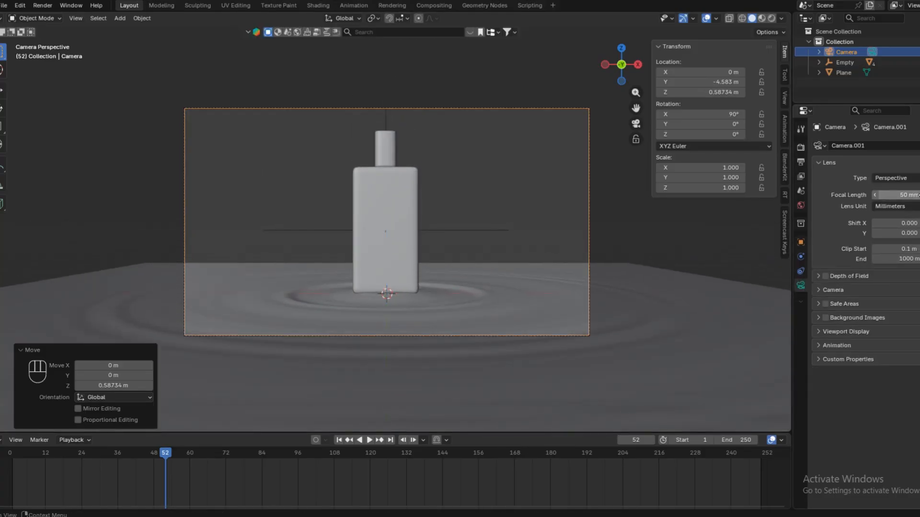
pyautogui.write('100')
pyautogui.press('Return')
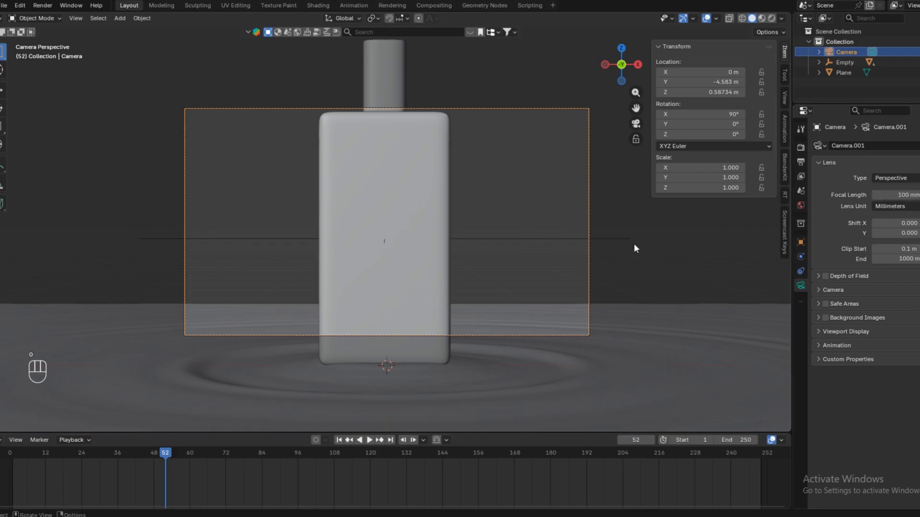
pyautogui.press('g')
pyautogui.press('z')
pyautogui.press('z')
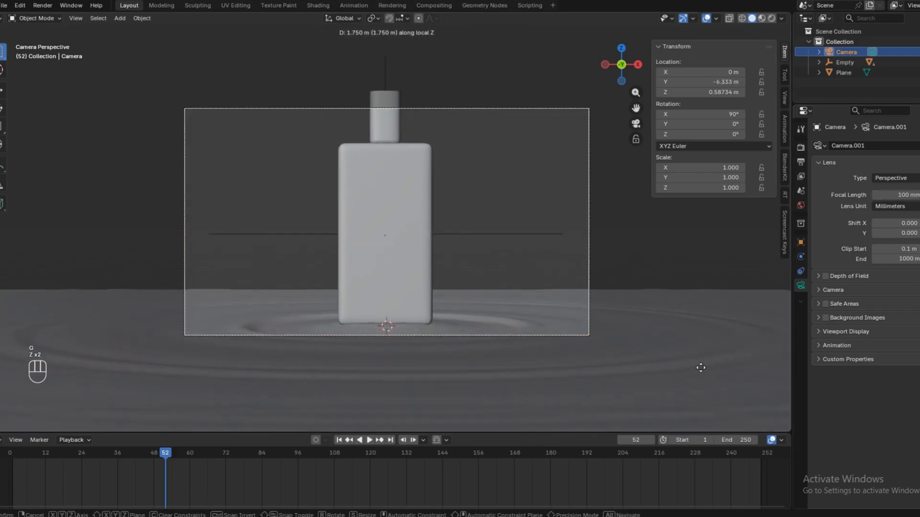
pyautogui.click(60, 424)
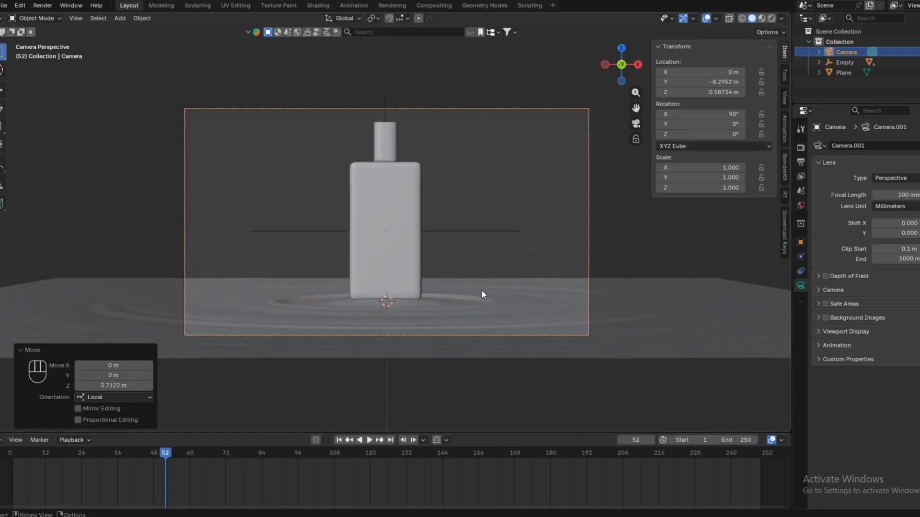
# Step: Set the render resolution to a portrait format of 1080 by 1920 pixels
pyautogui.click(801, 163)
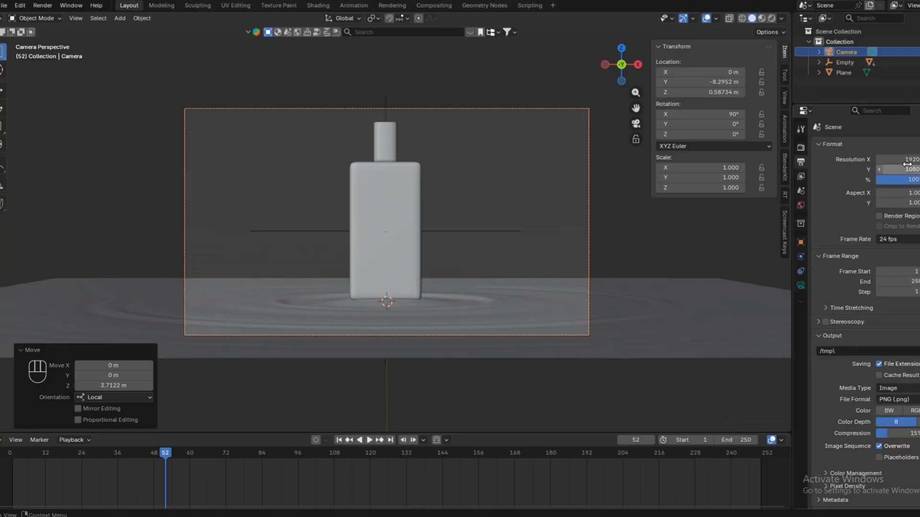
pyautogui.doubleClick(910, 160)
pyautogui.write('1080')
pyautogui.press('Tab')
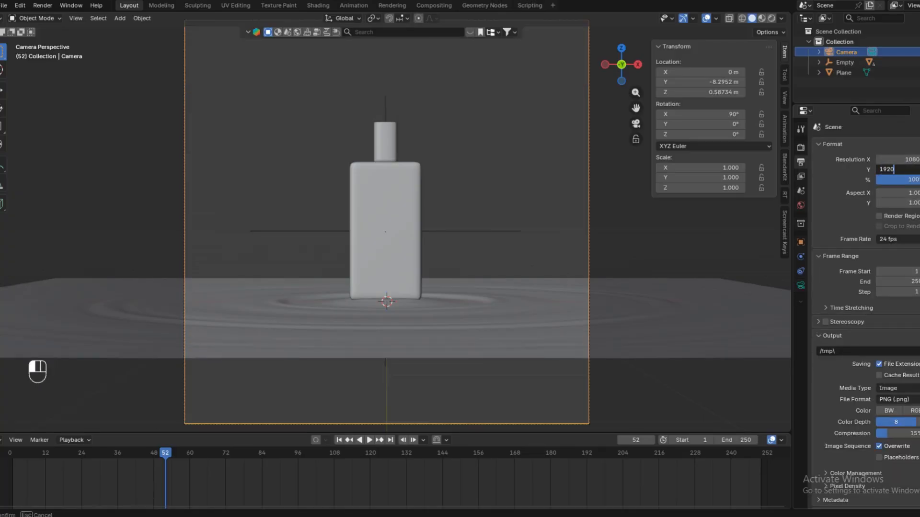
pyautogui.press('Return')
# Step: Move the camera about 2.12 m closer to the bottle along its local Z to fill the portrait frame
pyautogui.scroll(-2, 574, 326)
pyautogui.press('g')
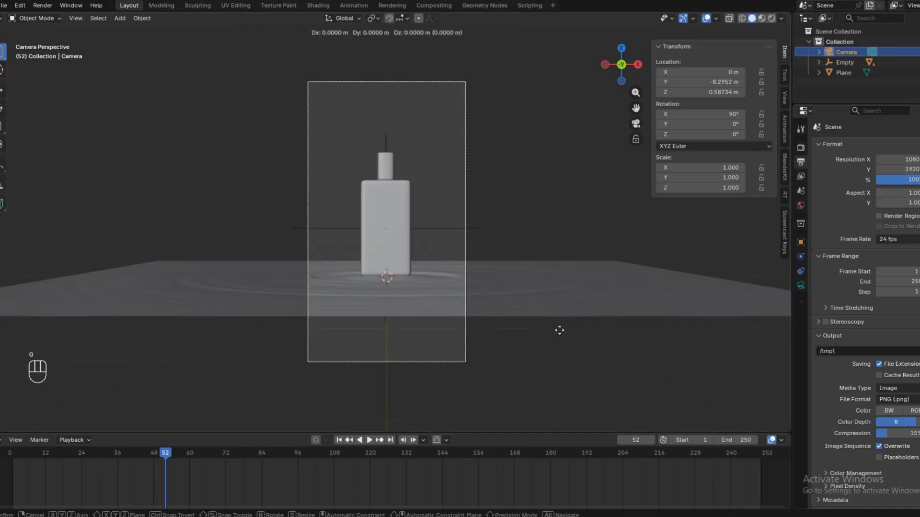
pyautogui.press('z')
pyautogui.press('z')
pyautogui.click(555, 239)
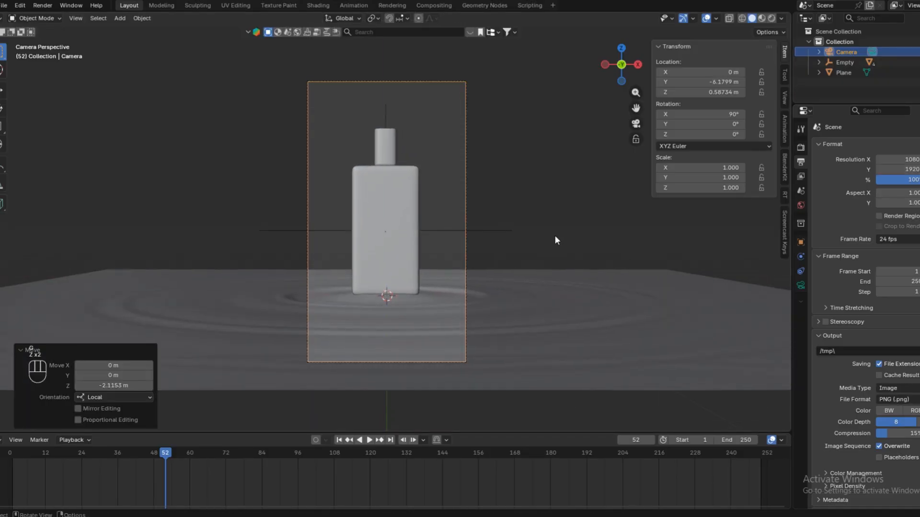
# Step: Rotate the bottle's empty about -32° around global Z and select the camera
pyautogui.click(488, 231)
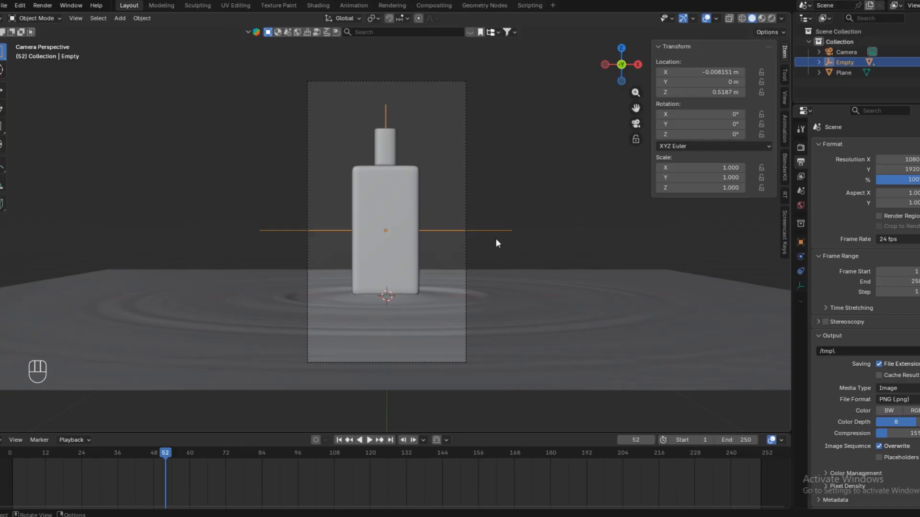
pyautogui.press('r')
pyautogui.press('z')
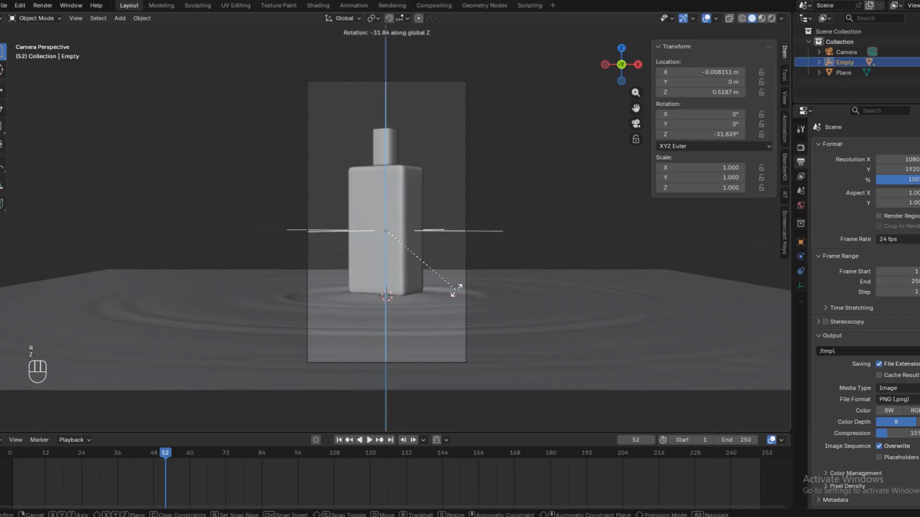
pyautogui.click(458, 288)
pyautogui.click(468, 265)
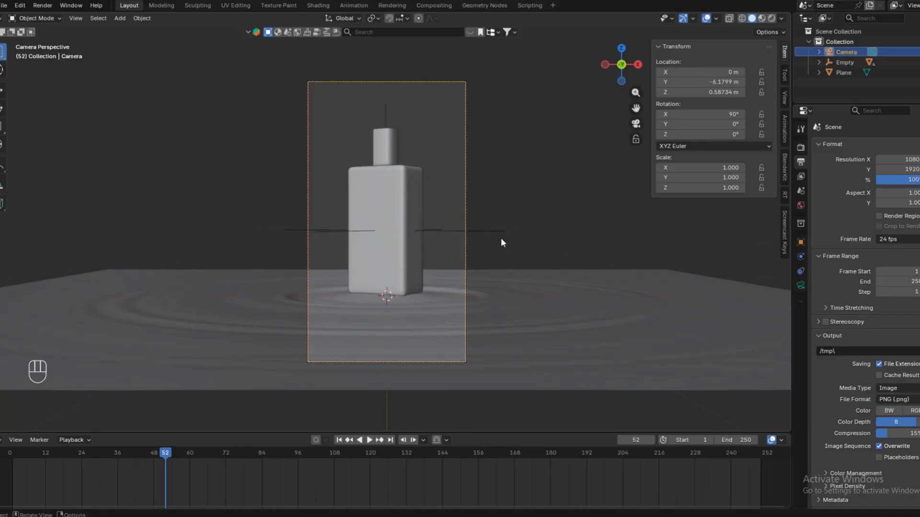
pyautogui.press('g')
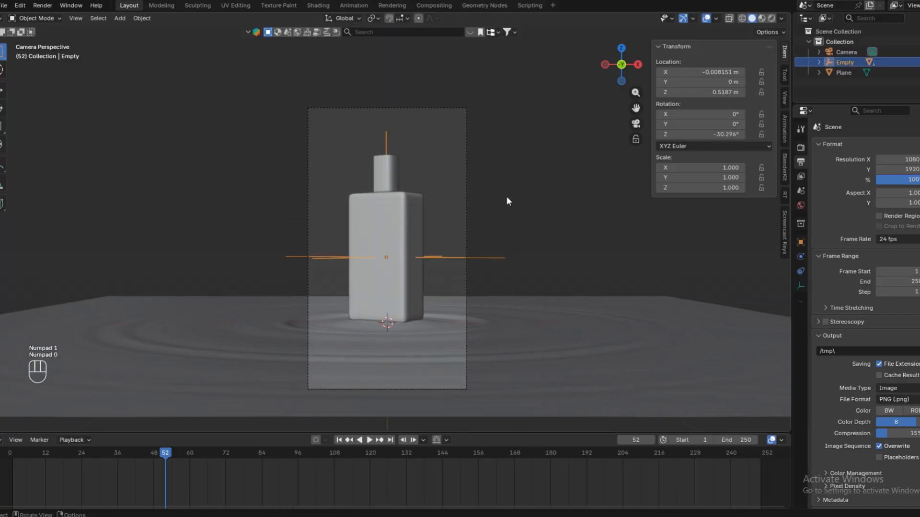
pyautogui.press('r')
pyautogui.press('x')
pyautogui.press('x')
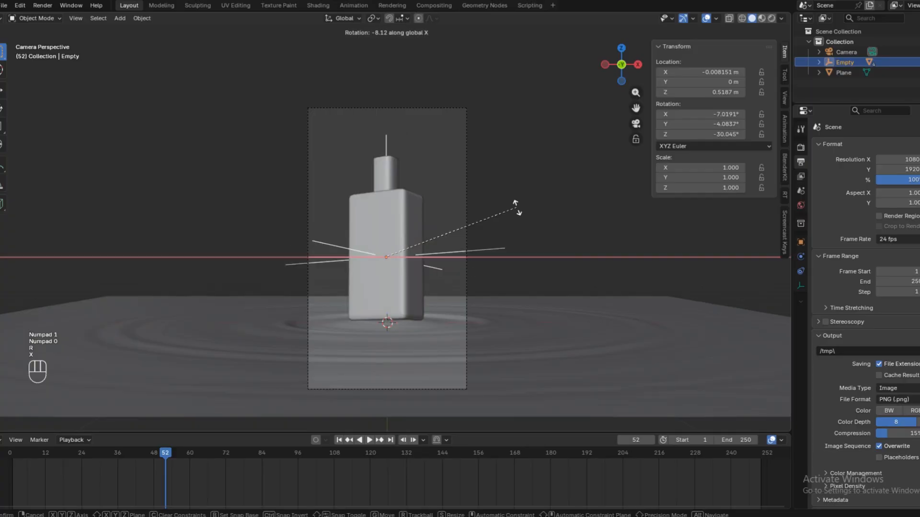
pyautogui.rightClick(518, 239)
# Step: Tilt the bottle's empty about 20° around its local Y axis
pyautogui.press('r')
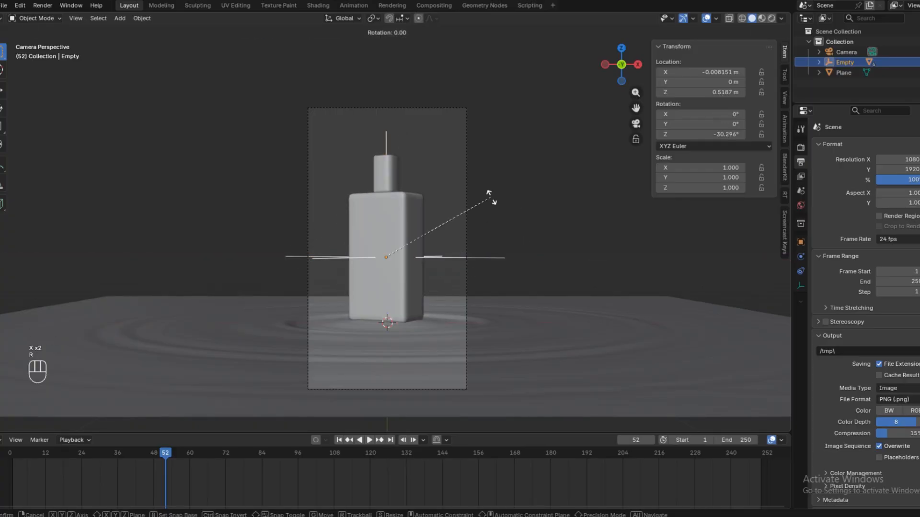
pyautogui.press('y')
pyautogui.press('y')
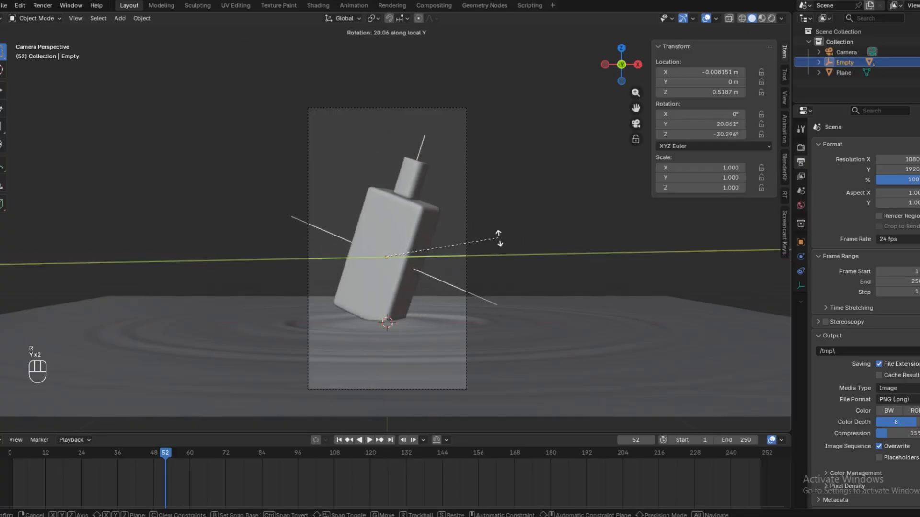
pyautogui.click(499, 238)
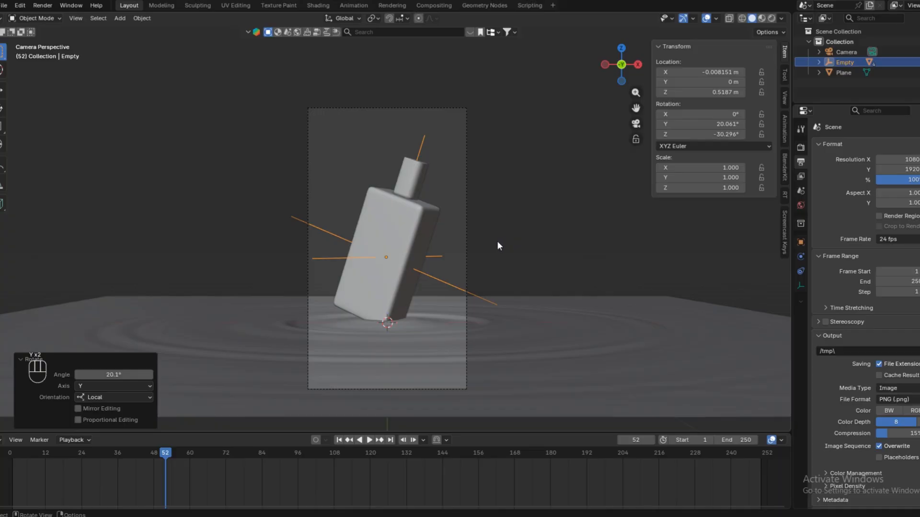
# Step: Add a plane at the origin and scale it up to about 3.67 times its size
pyautogui.hotkey('shift', 'a')
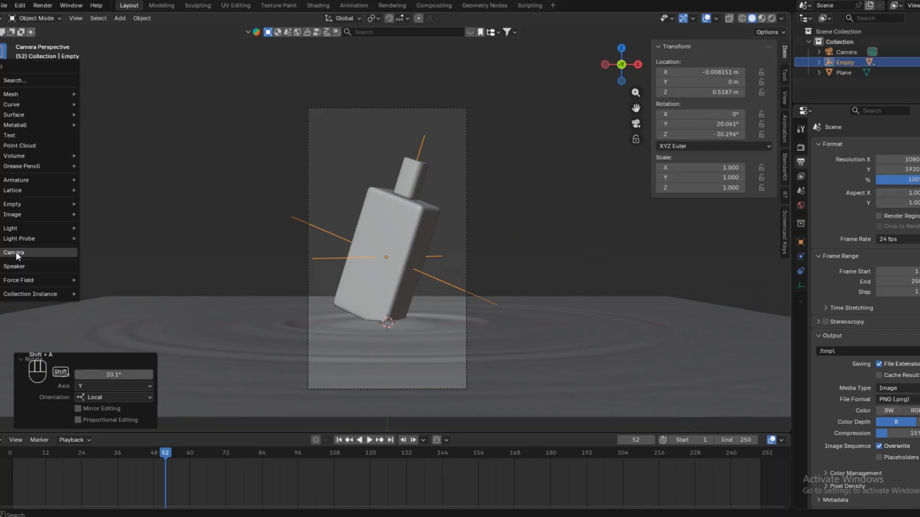
pyautogui.moveTo(45, 87)
pyautogui.click(96, 95)
pyautogui.press('s')
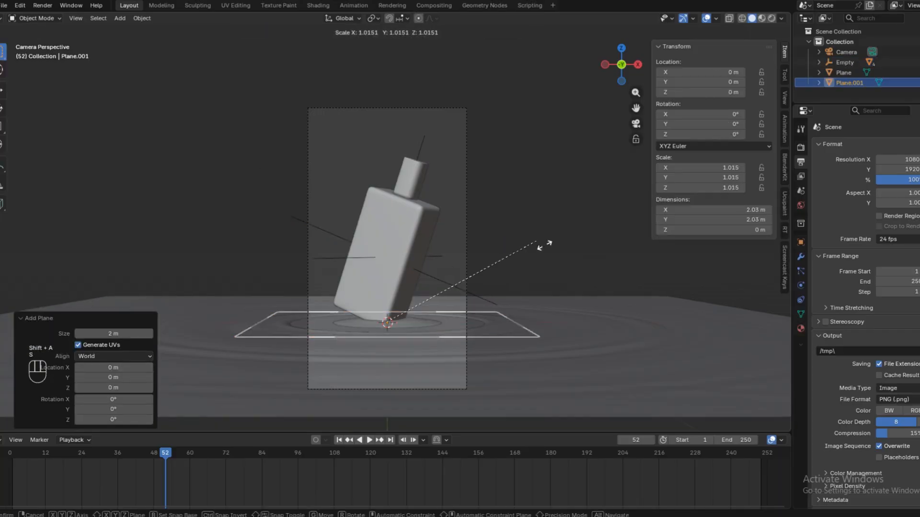
pyautogui.click(194, 318)
# Step: Rotate the new plane 90° around global X and move it about 5.33 m along Y behind the bottle as a backdrop
pyautogui.write('rx')
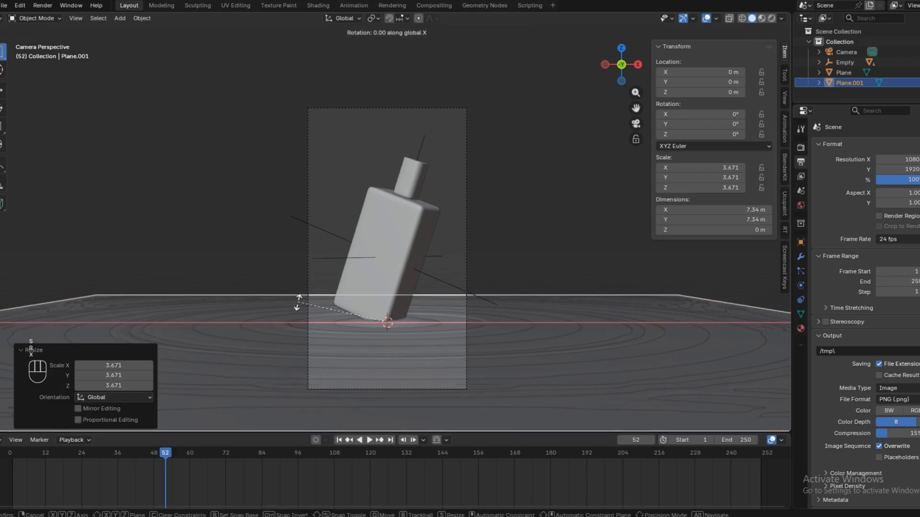
pyautogui.write('90')
pyautogui.press('Return')
pyautogui.moveTo(297, 302); pyautogui.dragTo(223, 327, button='middle')
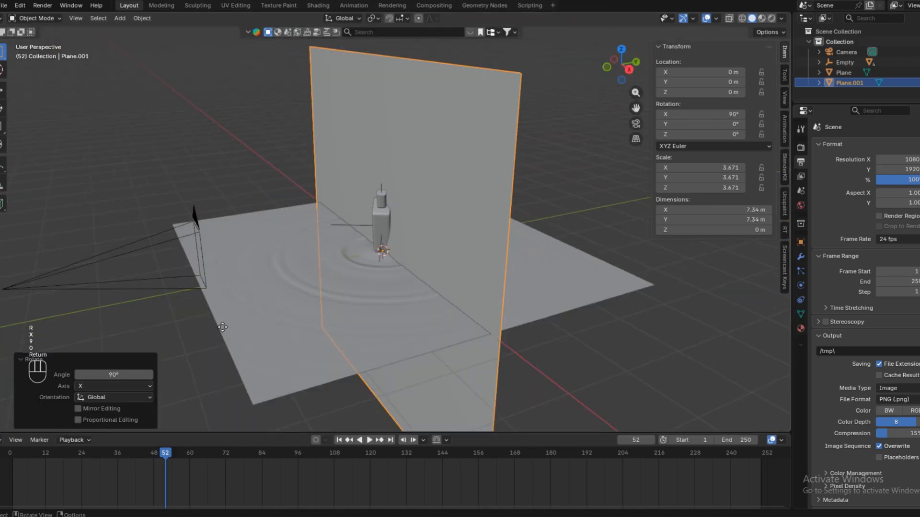
pyautogui.press('g')
pyautogui.press('y')
pyautogui.click(416, 255)
# Step: Scale the backdrop plane up to about 19.8 m square in the camera view and apply its scale
pyautogui.press('KP_0')
pyautogui.press('s')
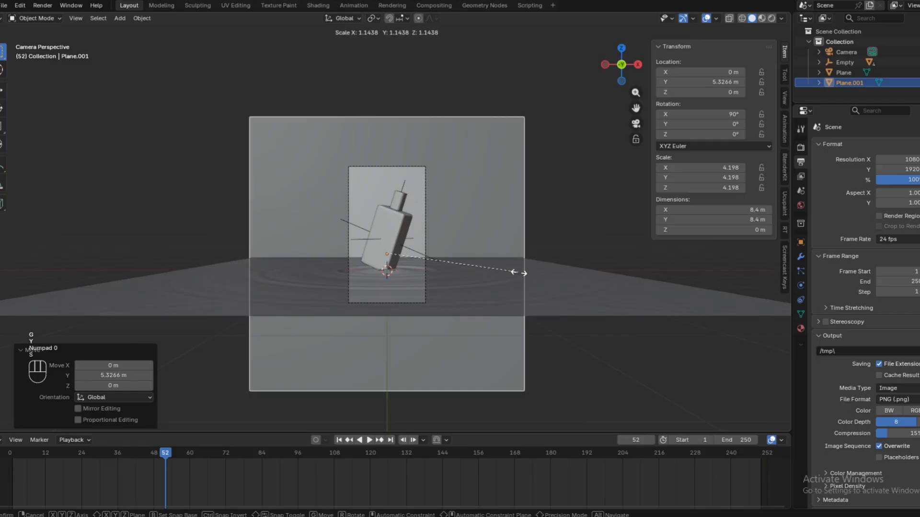
pyautogui.click(697, 313)
pyautogui.hotkey('ctrl', 'a')
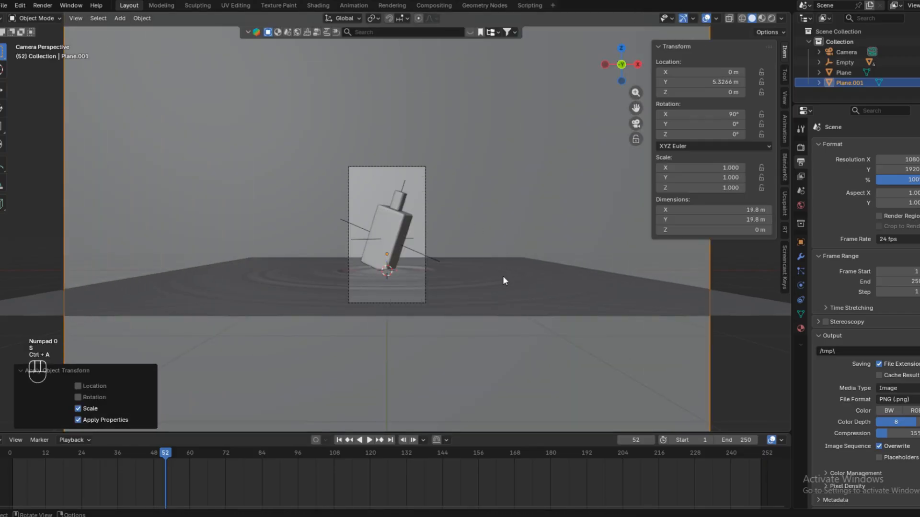
pyautogui.moveTo(487, 273); pyautogui.dragTo(444, 309, button='middle')
pyautogui.press('KP_1')
pyautogui.press('KP_0')
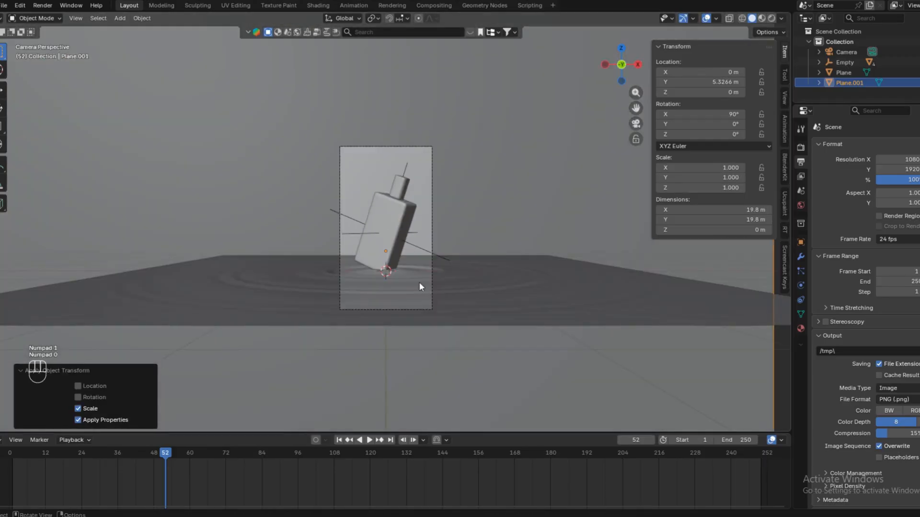
# Step: Switch to the Shading workspace with an enlarged 3D viewport and set the render engine to Cycles
pyautogui.click(318, 5)
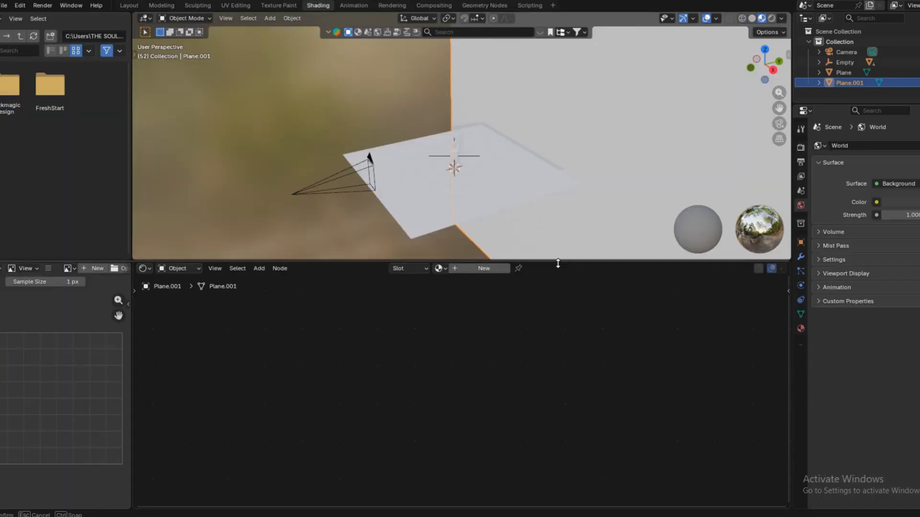
pyautogui.moveTo(555, 261); pyautogui.dragTo(554, 399)
pyautogui.click(801, 148)
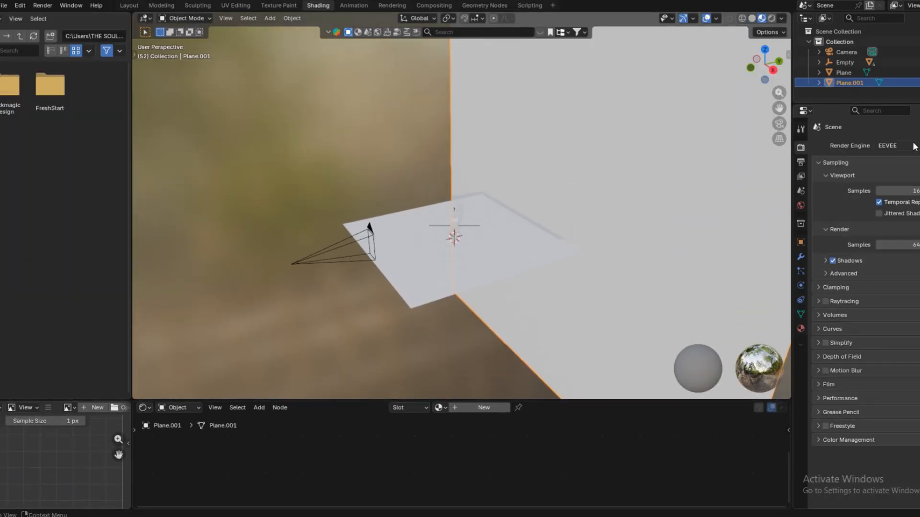
pyautogui.click(896, 146)
pyautogui.click(895, 180)
# Step: Set the viewport maximum samples to 16 and the Cycles device to GPU Compute
pyautogui.doubleClick(909, 229)
pyautogui.write('1')
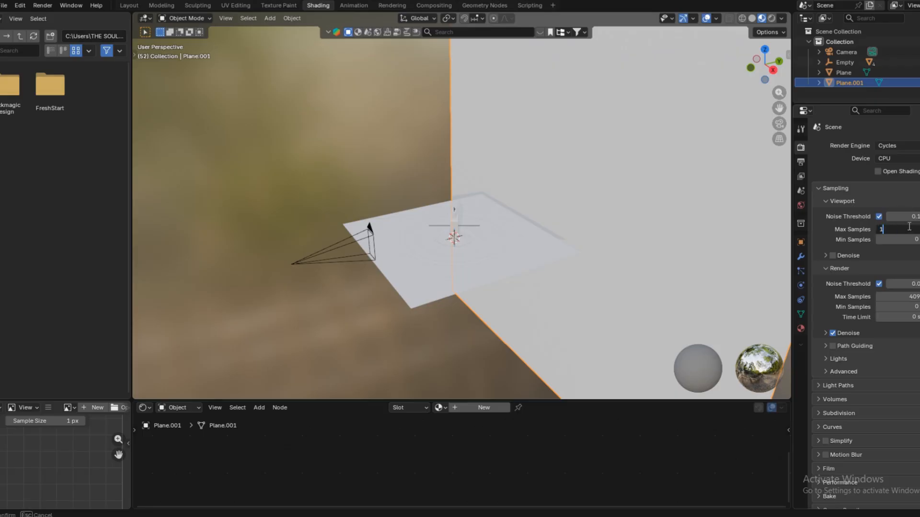
pyautogui.write('6')
pyautogui.press('Return')
pyautogui.click(894, 159)
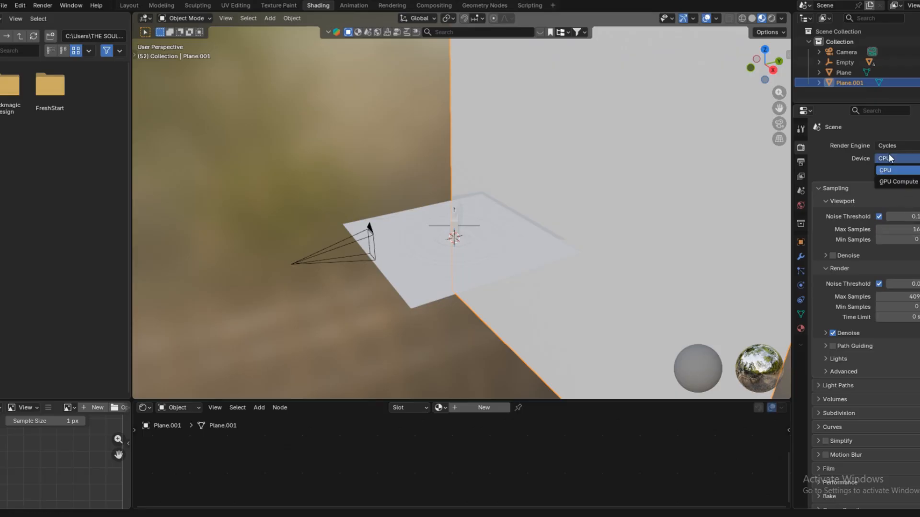
pyautogui.click(901, 181)
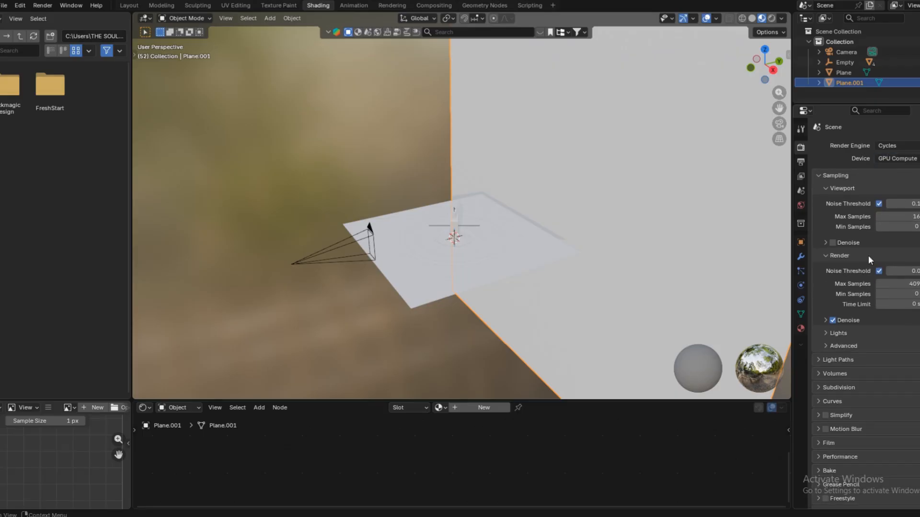
# Step: Enable viewport denoising and set the render maximum samples to 64
pyautogui.click(826, 244)
pyautogui.click(833, 243)
pyautogui.click(826, 244)
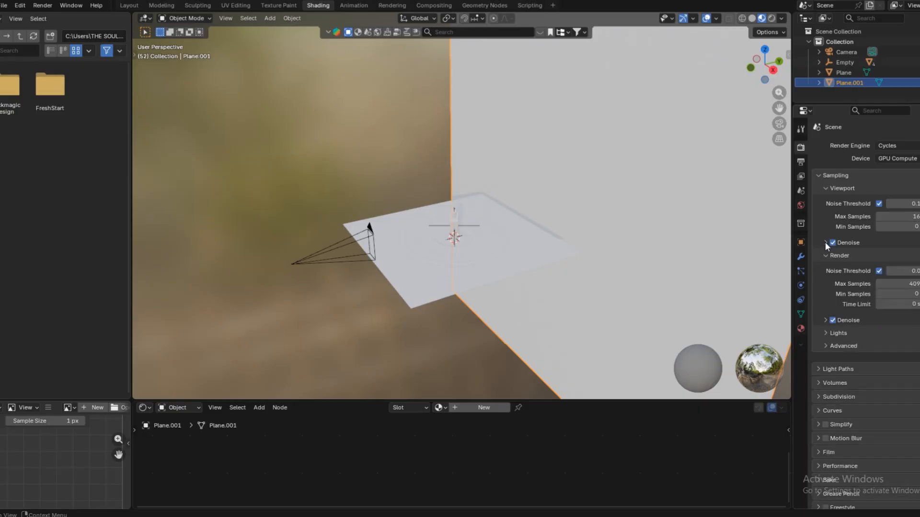
pyautogui.click(911, 282)
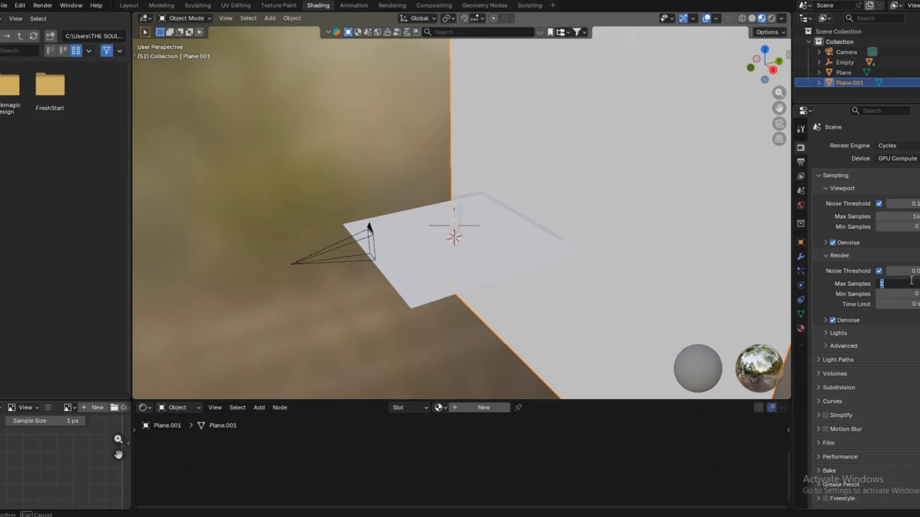
pyautogui.press('Return')
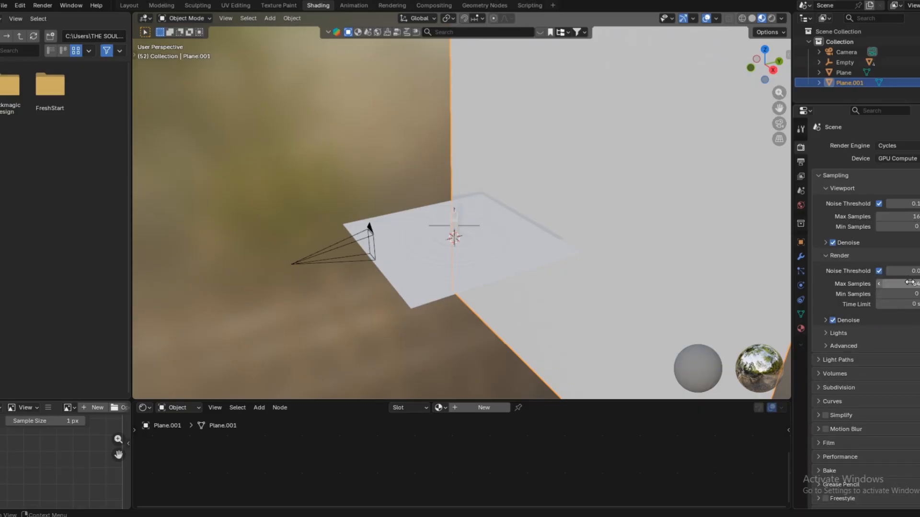
# Step: Choose High as the render denoising quality and save the file
pyautogui.click(857, 320)
pyautogui.click(885, 371)
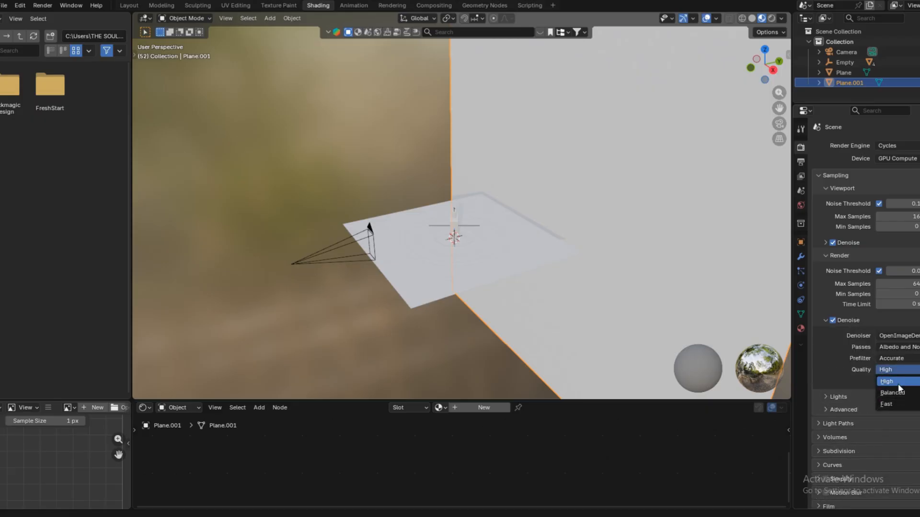
pyautogui.click(897, 382)
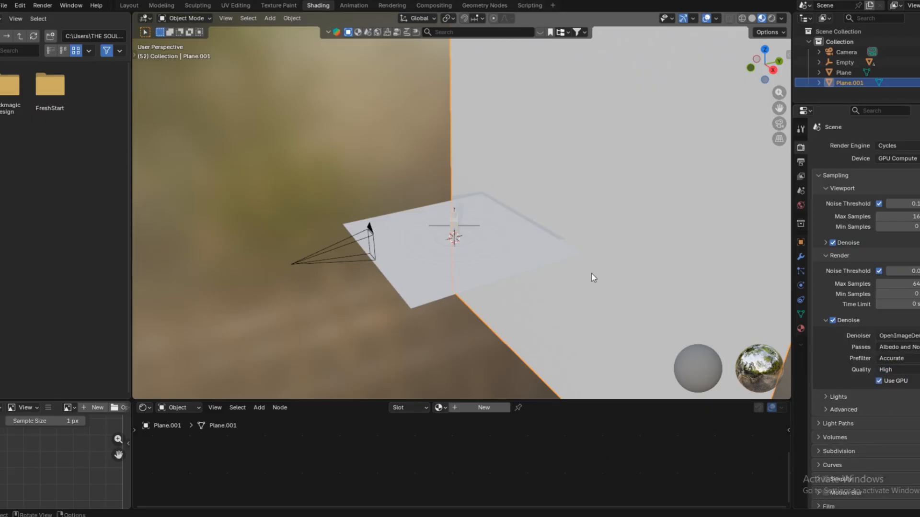
pyautogui.hotkey('ctrl', 's')
# Step: Look through the camera and display the viewport in Rendered shading
pyautogui.press('KP_0')
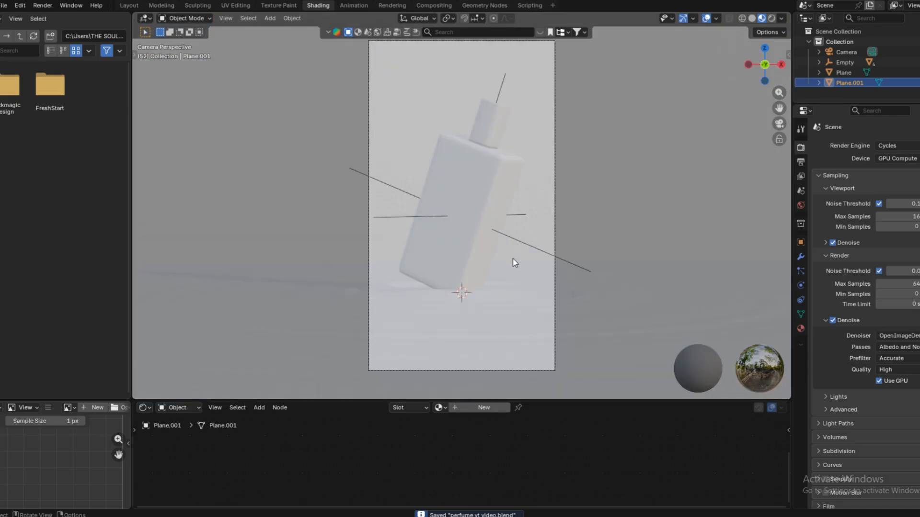
pyautogui.scroll(-3, 517, 265)
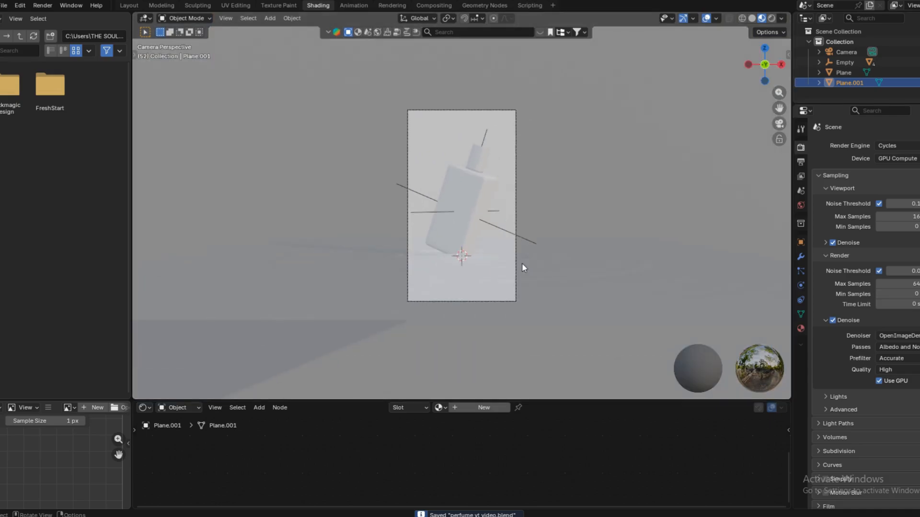
pyautogui.click(771, 20)
pyautogui.scroll(2, 640, 202)
# Step: Open the BlenderKit asset search and switch its asset type to HDRs
pyautogui.press('n')
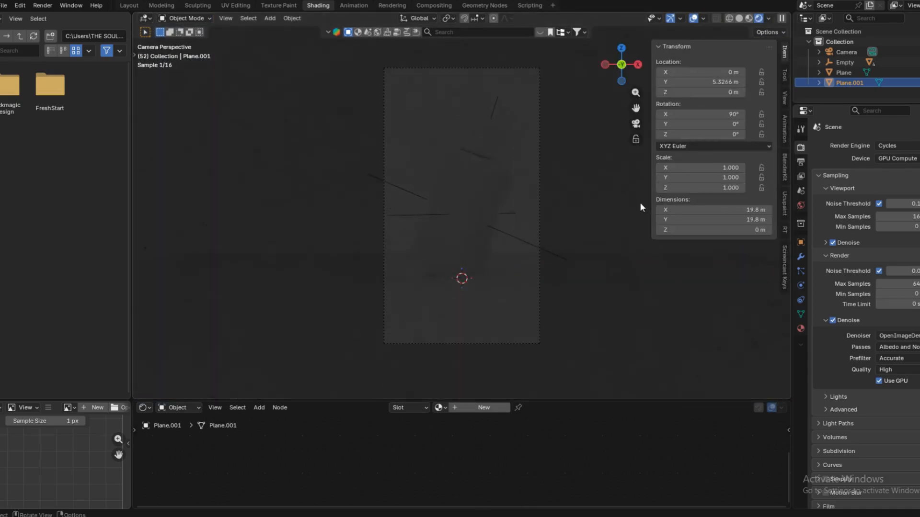
pyautogui.click(785, 167)
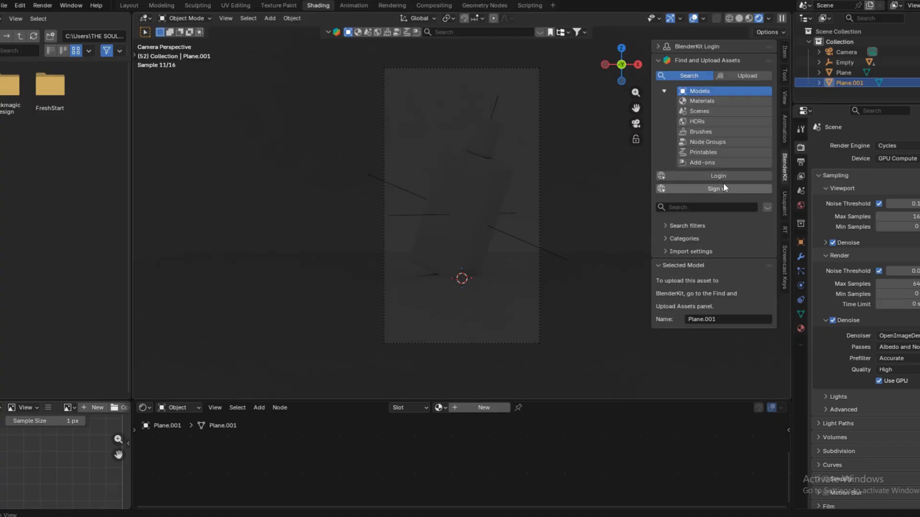
pyautogui.click(709, 121)
pyautogui.click(711, 248)
pyautogui.click(699, 236)
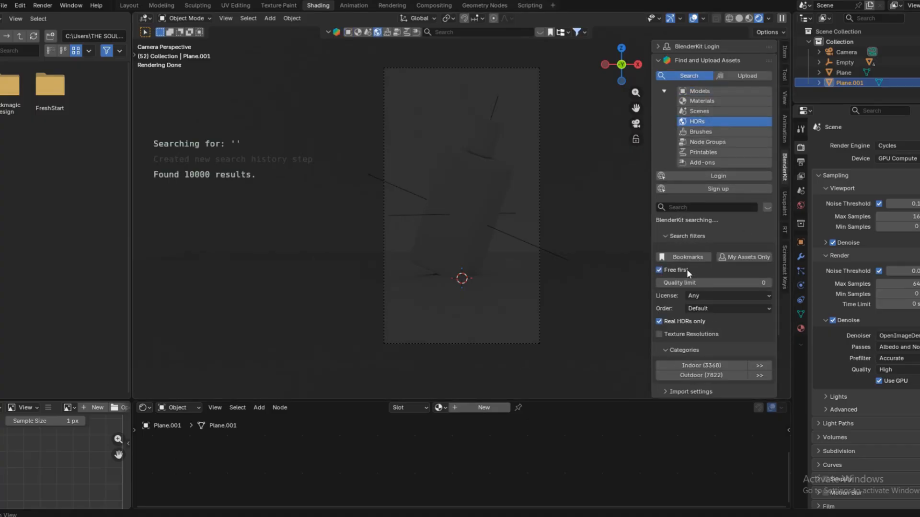
pyautogui.click(687, 236)
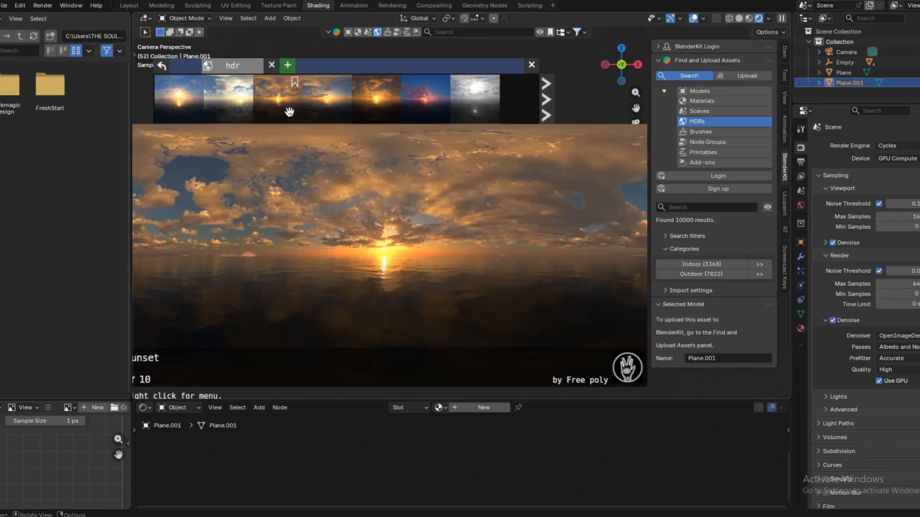
# Step: Browse the available HDRs and search BlenderKit for "clear sky"
pyautogui.scroll(-4, 286, 110)
pyautogui.scroll(2, 260, 117)
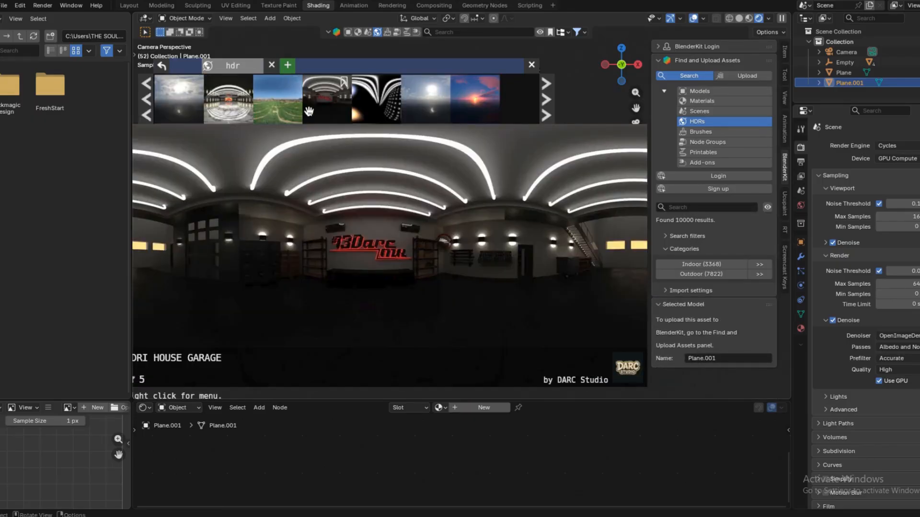
pyautogui.scroll(-3, 309, 111)
pyautogui.scroll(-3, 422, 106)
pyautogui.scroll(-2, 413, 110)
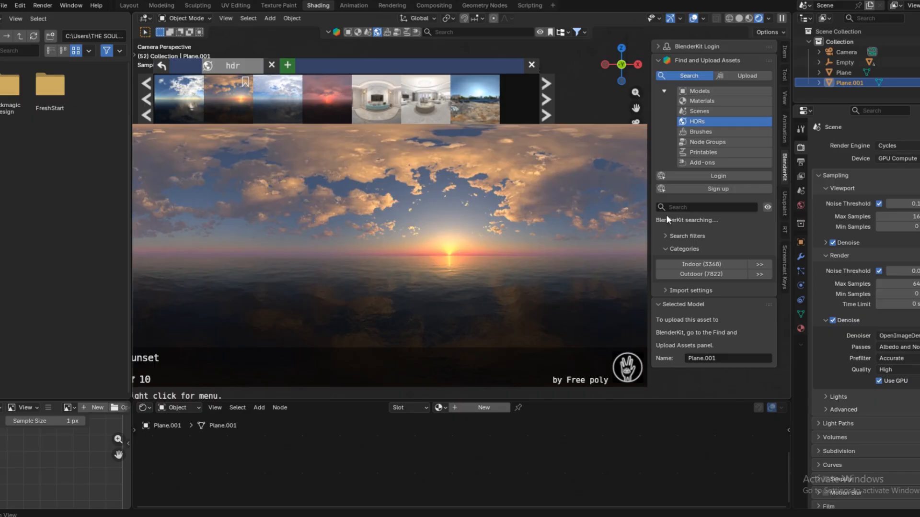
pyautogui.click(690, 209)
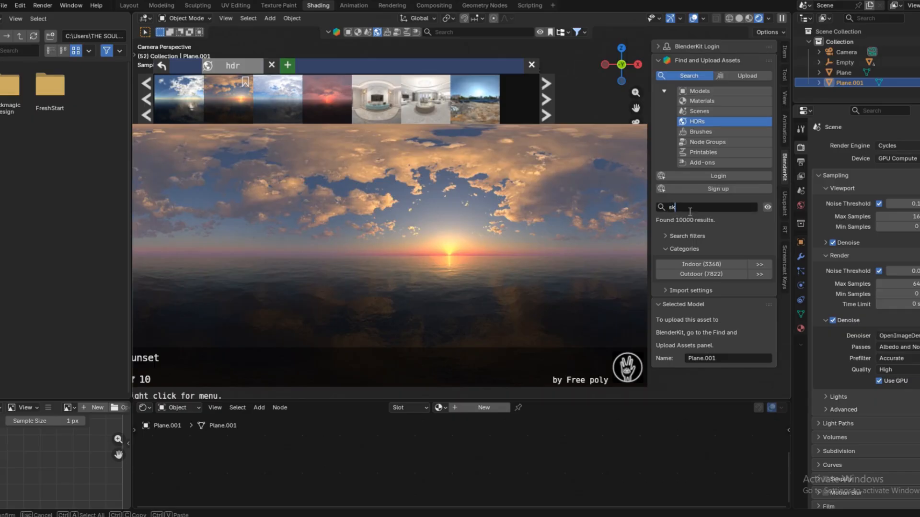
pyautogui.write('clear sky')
pyautogui.press('Return')
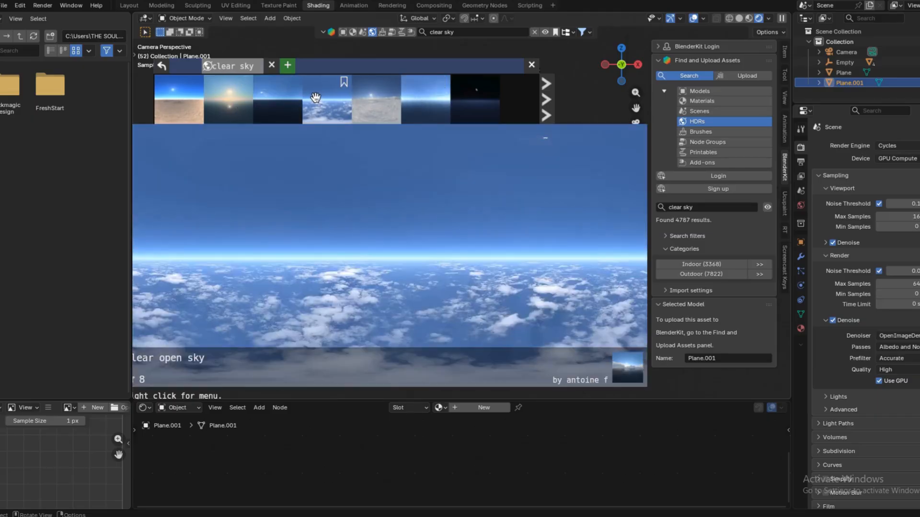
# Step: Download the "Clear sky low sun" HDR at 2048 resolution for the world lighting and close the asset results
pyautogui.moveTo(238, 97); pyautogui.dragTo(240, 129)
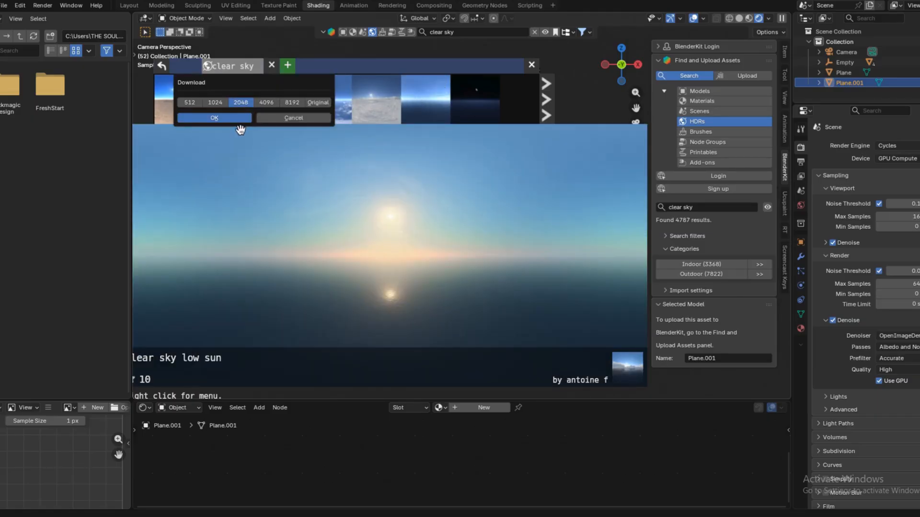
pyautogui.click(230, 119)
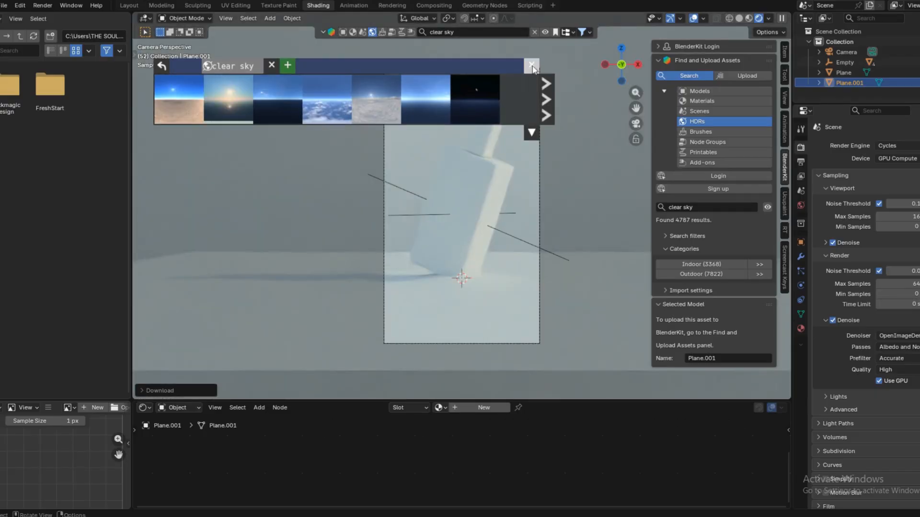
pyautogui.click(532, 66)
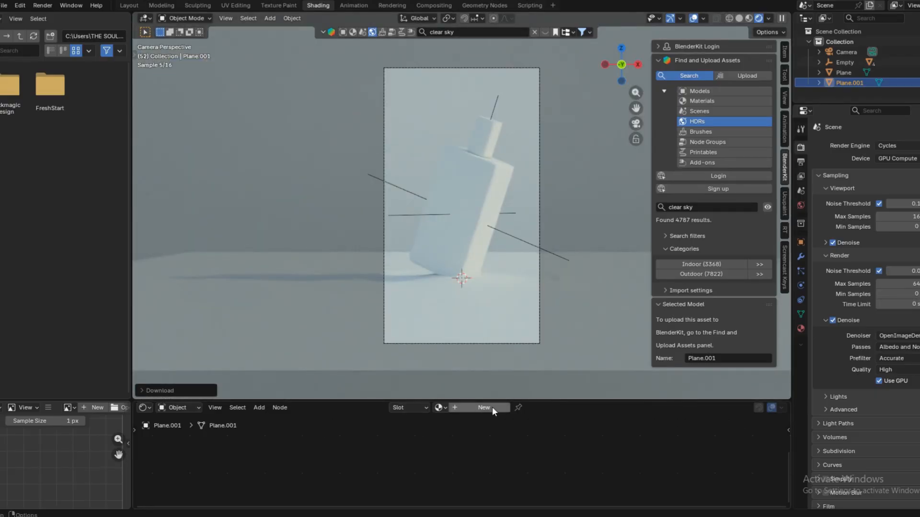
# Step: Enlarge the shader node editor and switch it from object to World shading to show the sky's nodes
pyautogui.moveTo(532, 402); pyautogui.dragTo(530, 347)
pyautogui.click(179, 358)
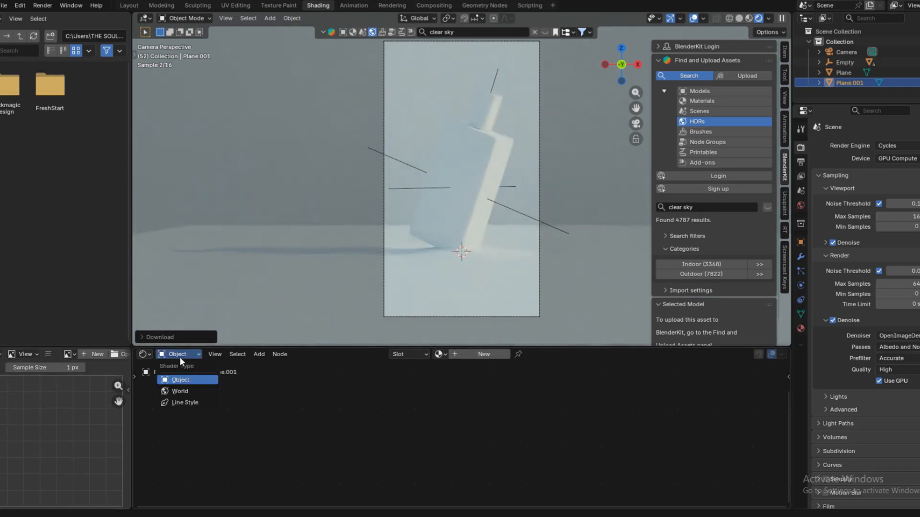
pyautogui.click(186, 391)
pyautogui.moveTo(461, 447); pyautogui.dragTo(468, 434, button='middle')
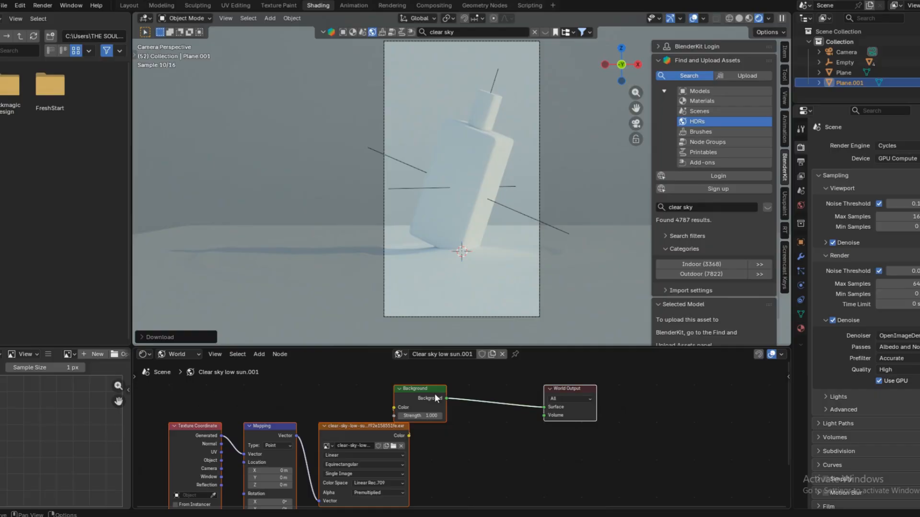
# Step: Move the world's Background node closer to the World Output and set its strength to 0.3
pyautogui.click(435, 391)
pyautogui.moveTo(443, 392); pyautogui.dragTo(476, 389)
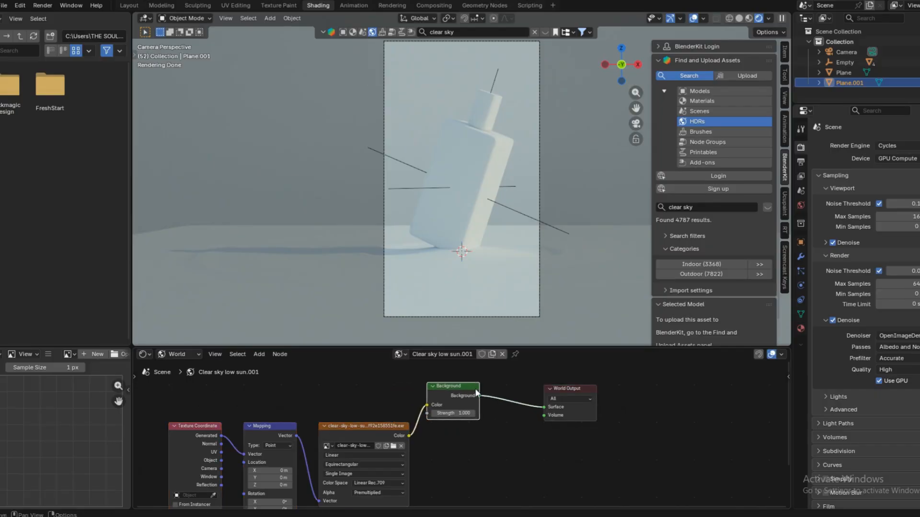
pyautogui.click(460, 414)
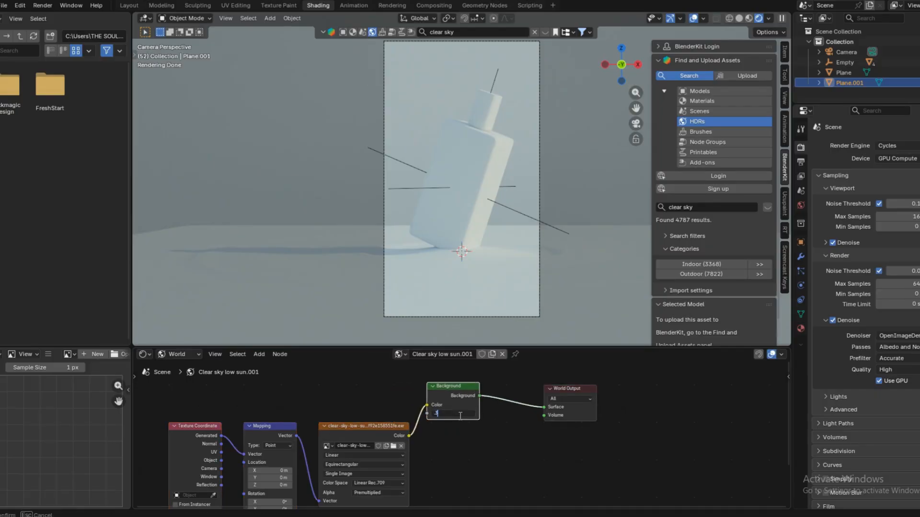
pyautogui.press('Return')
# Step: Start adding a new object to the bottle scene
pyautogui.scroll(-3, 354, 259)
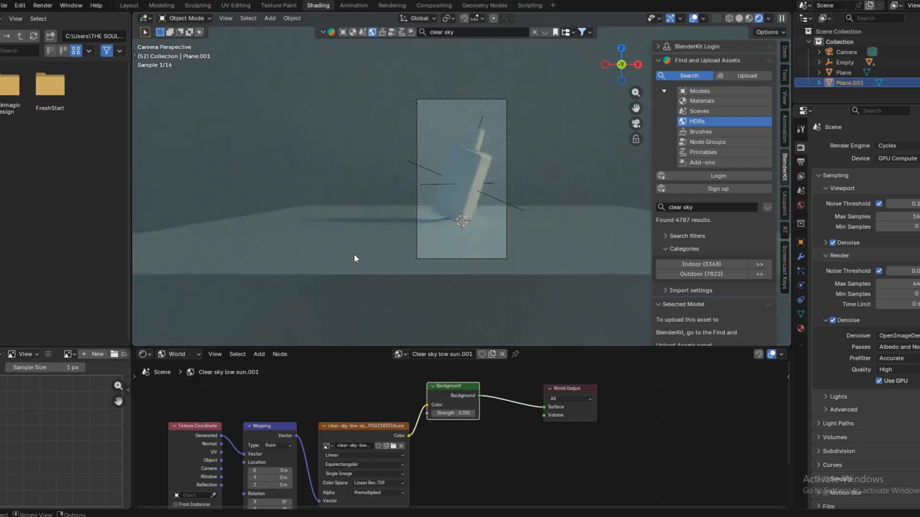
pyautogui.hotkey('shift', 'a')
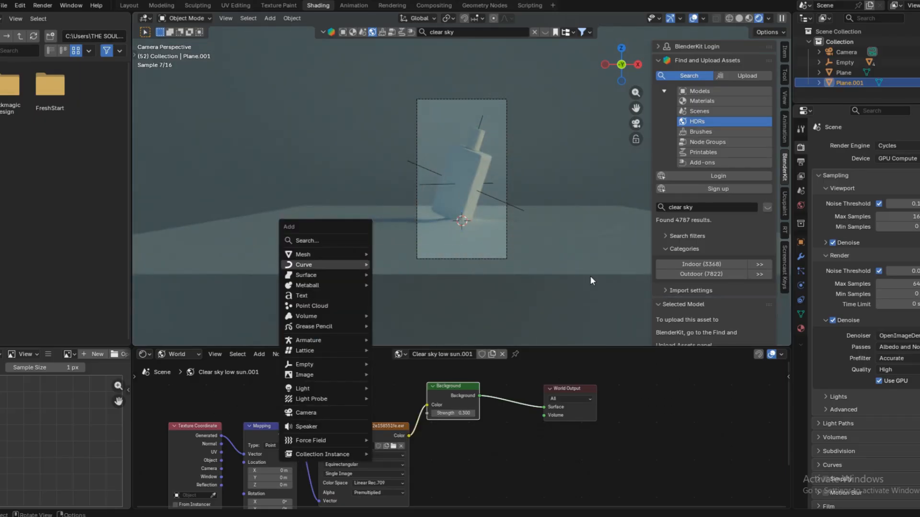
# Step: Switch the shader editor from World to Object shading and create a new material on the bottle
pyautogui.click(487, 297)
pyautogui.scroll(1, 486, 298)
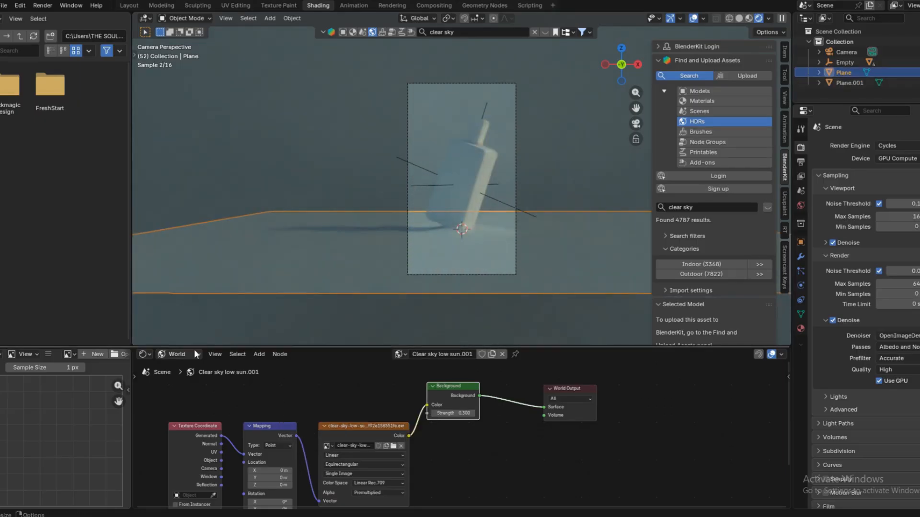
pyautogui.click(194, 354)
pyautogui.click(184, 375)
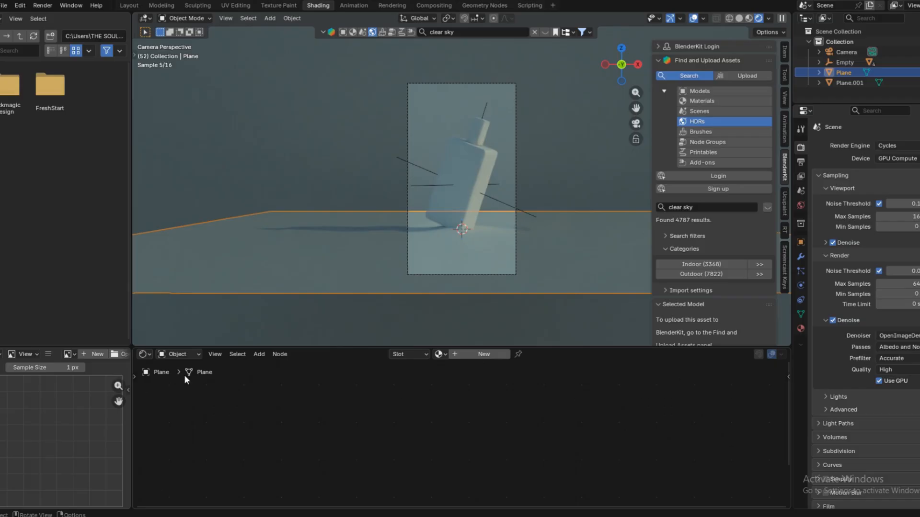
pyautogui.click(467, 198)
pyautogui.scroll(2, 484, 201)
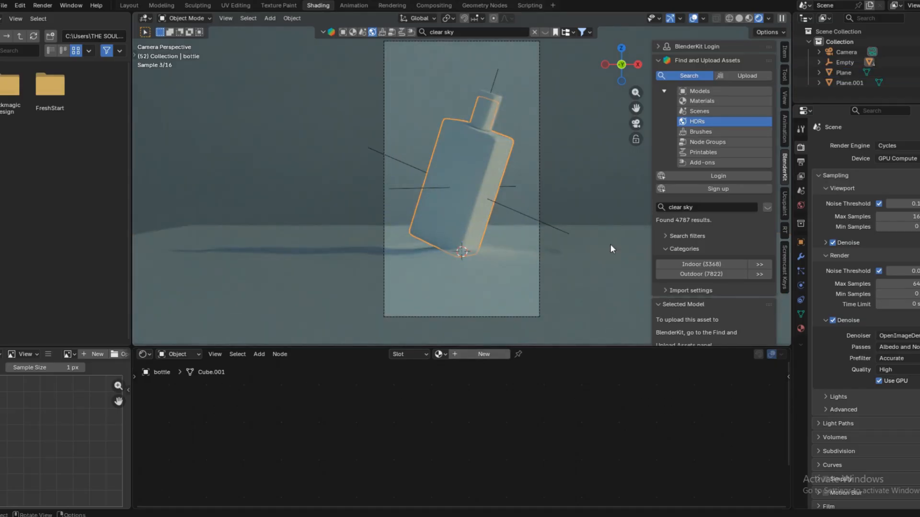
pyautogui.click(487, 357)
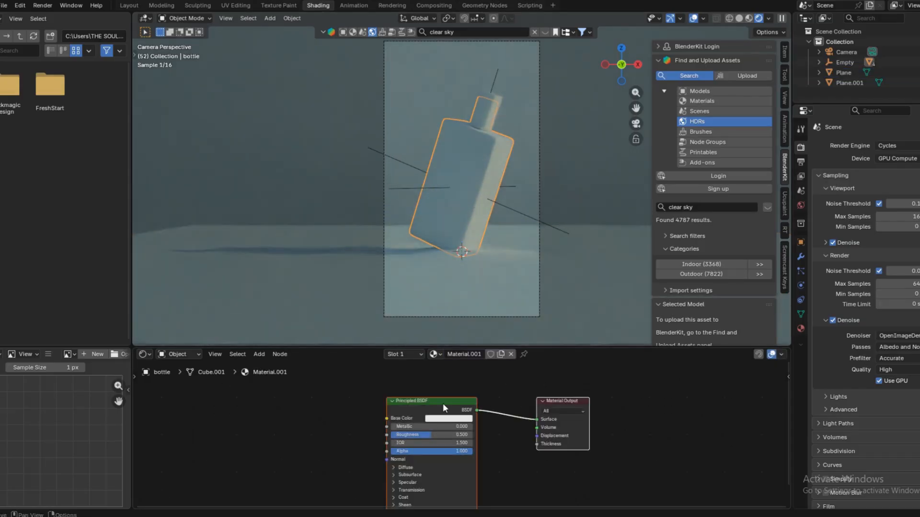
# Step: Replace the bottle's Principled BSDF with a Glass BSDF wired to the material surface and set its roughness to 0.069
pyautogui.press('Delete')
pyautogui.hotkey('shift', 'a')
pyautogui.click(399, 363)
pyautogui.write('glass')
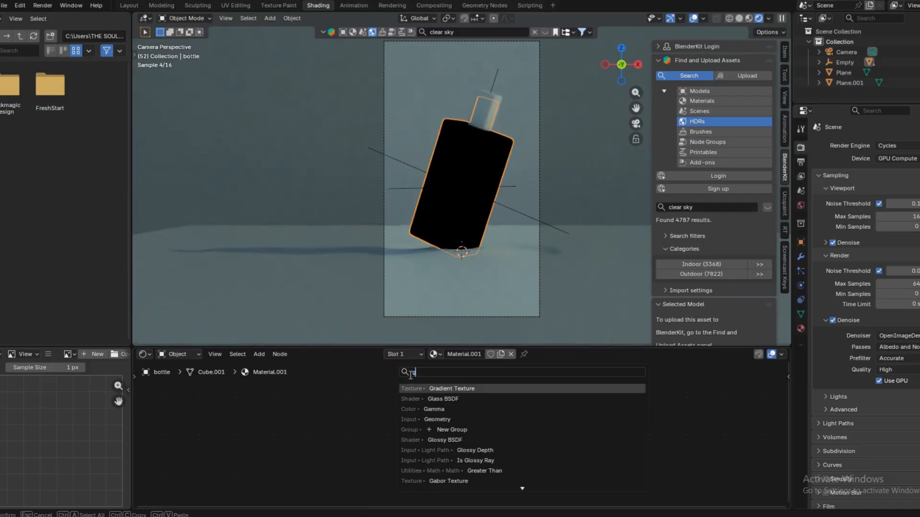
pyautogui.press('Return')
pyautogui.click(371, 396)
pyautogui.moveTo(427, 410)
pyautogui.mouseDown()
pyautogui.moveTo(537, 420)
pyautogui.moveTo(430, 402)
pyautogui.mouseUp()
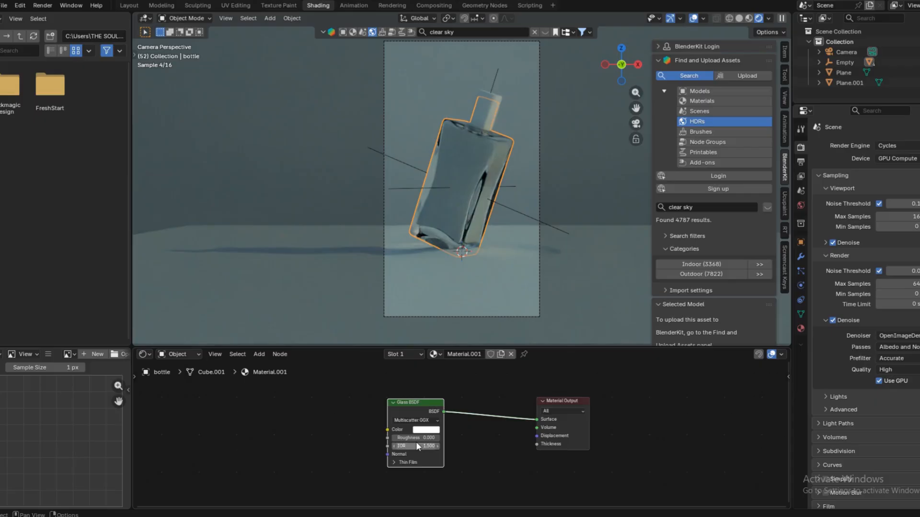
pyautogui.moveTo(416, 438); pyautogui.dragTo(426, 438)
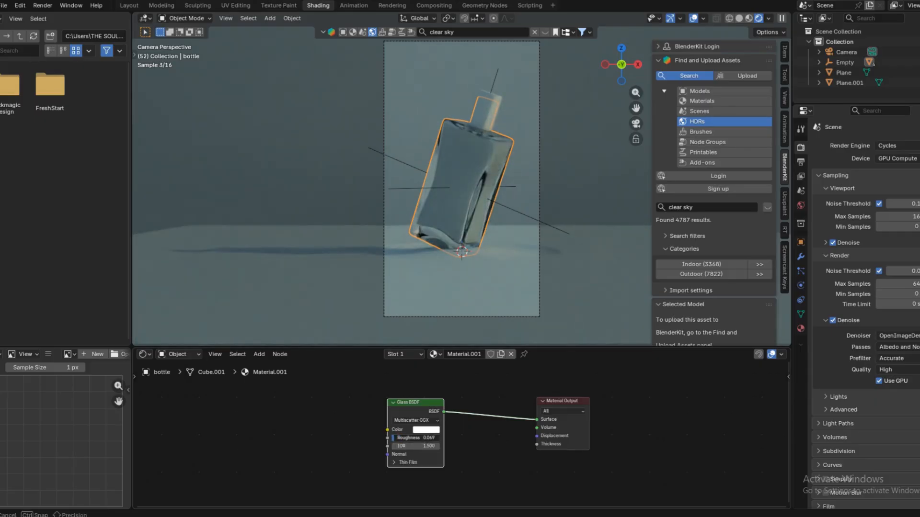
pyautogui.scroll(1, 426, 192)
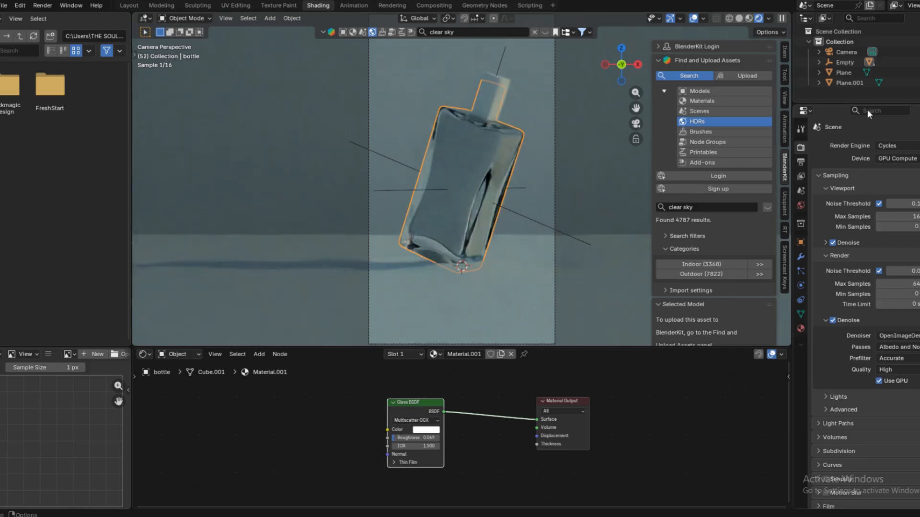
# Step: Select the fluid object under the Empty and give it a new material
pyautogui.click(817, 62)
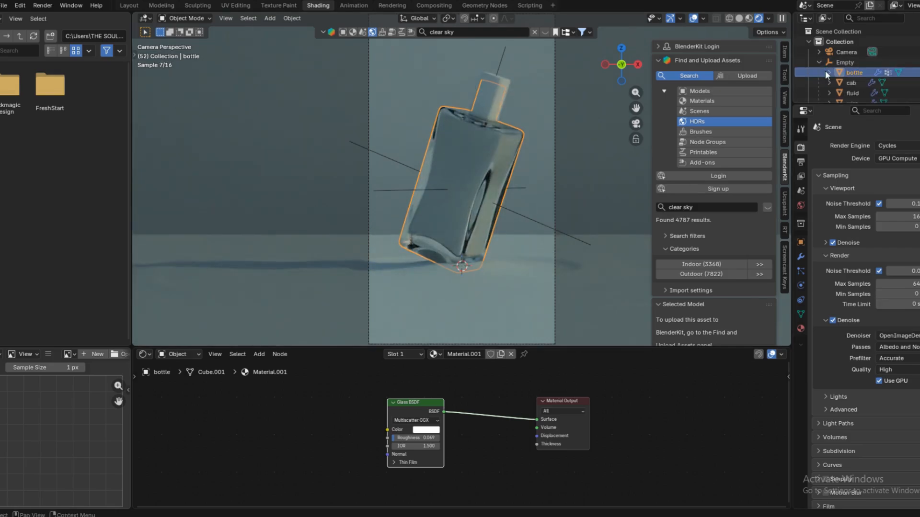
pyautogui.scroll(-2, 859, 80)
pyautogui.click(848, 73)
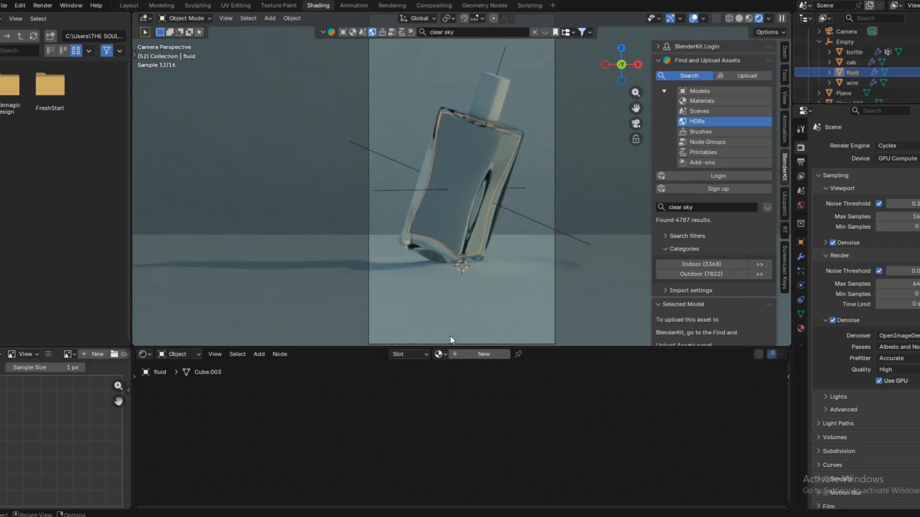
pyautogui.click(484, 354)
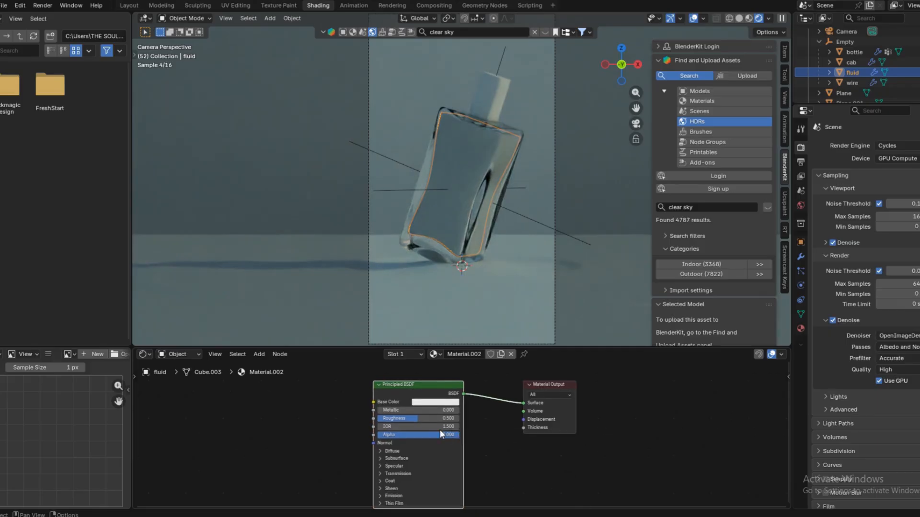
# Step: Set the fluid material's IOR to 1.3333, its roughness to 0.064 and its transmission weight to 1
pyautogui.doubleClick(423, 426)
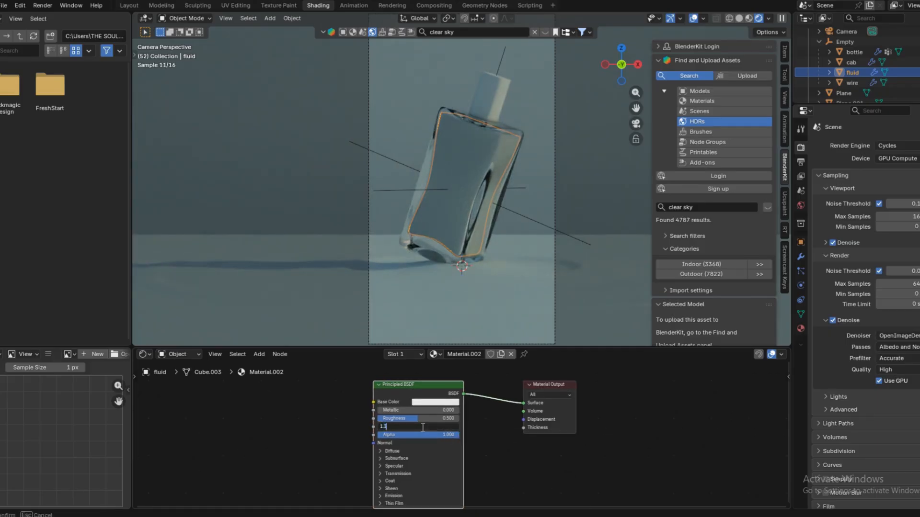
pyautogui.write('1.3333')
pyautogui.press('Return')
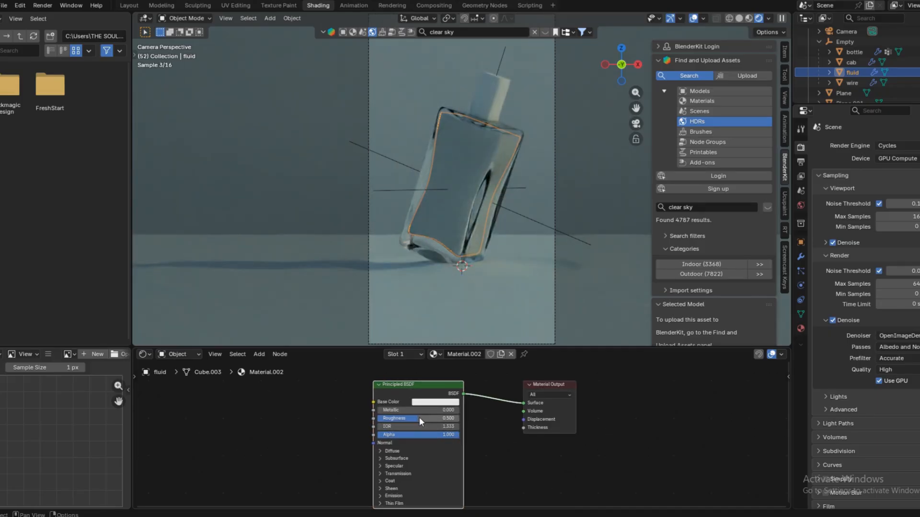
pyautogui.moveTo(419, 418); pyautogui.dragTo(377, 417)
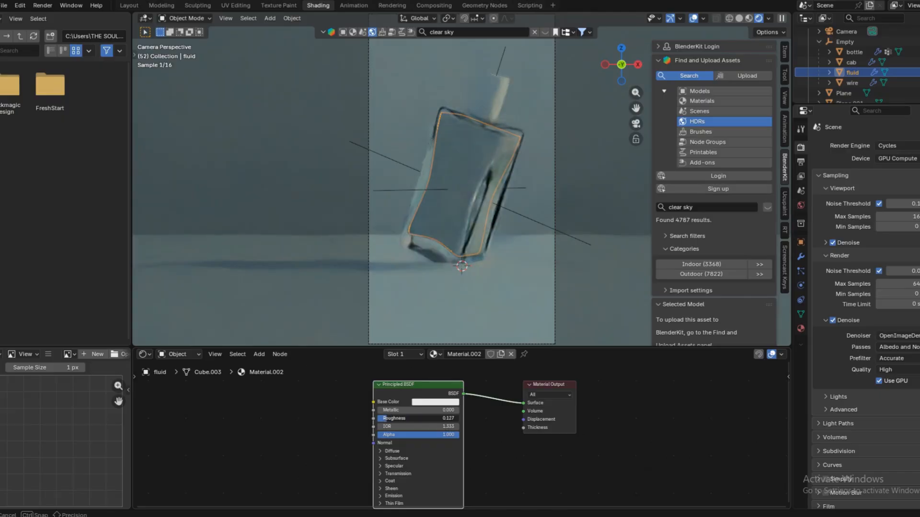
pyautogui.click(390, 472)
pyautogui.moveTo(397, 482); pyautogui.dragTo(459, 483)
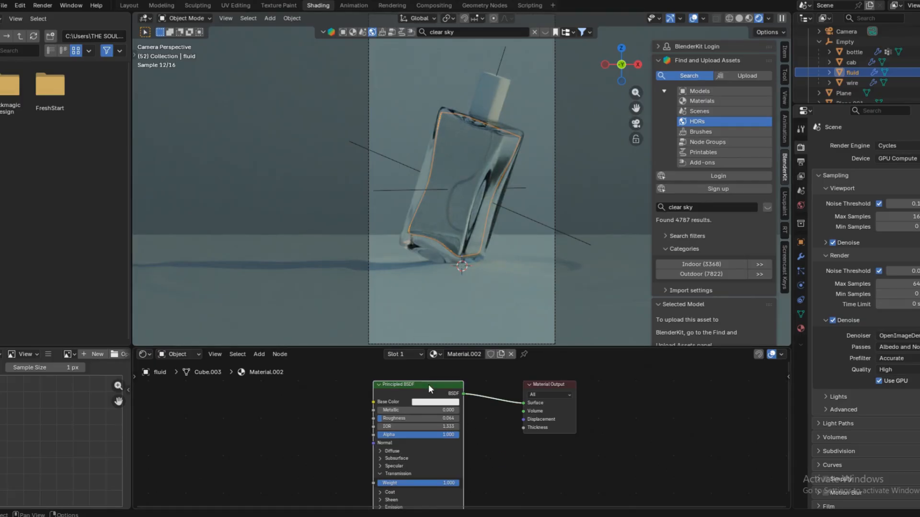
# Step: Change the fluid material's base color to a strongly saturated blue
pyautogui.click(449, 402)
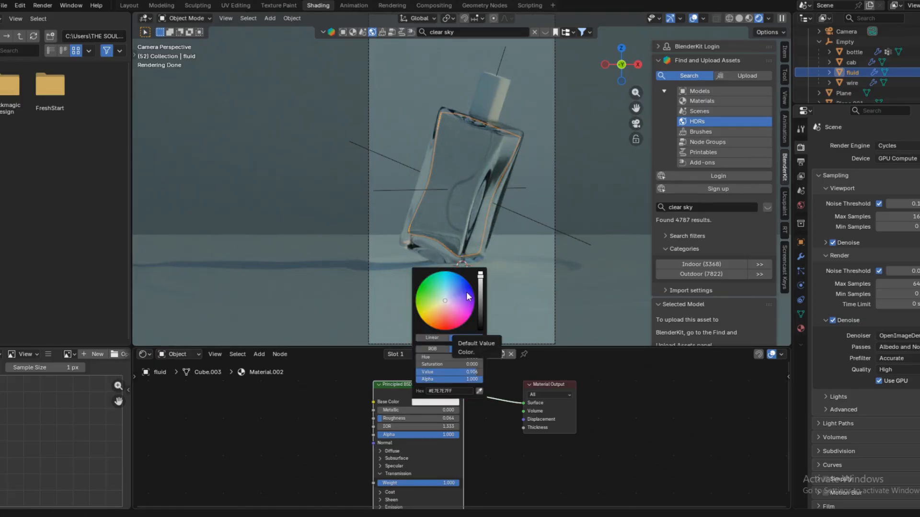
pyautogui.moveTo(468, 297); pyautogui.dragTo(469, 285)
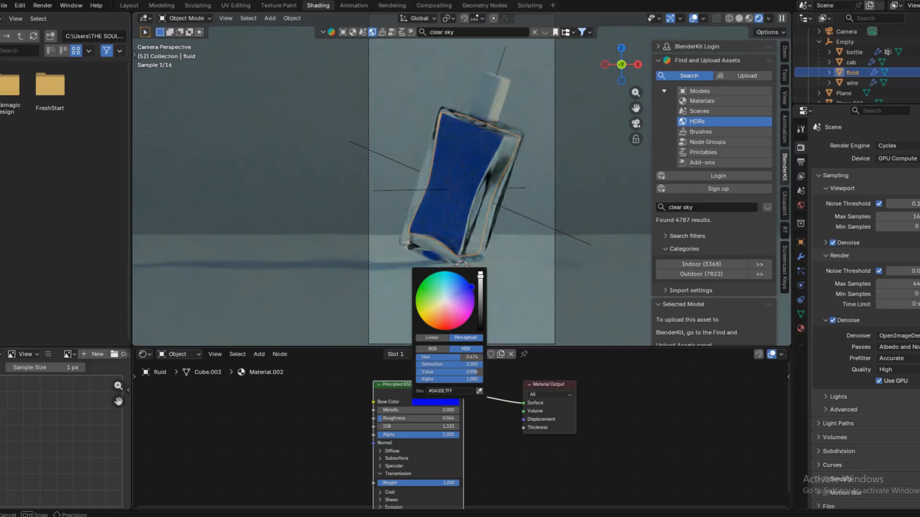
pyautogui.moveTo(473, 291); pyautogui.dragTo(467, 290)
pyautogui.moveTo(469, 364); pyautogui.dragTo(467, 364)
# Step: Create a new material on the bottle's cap and make its base color black
pyautogui.click(493, 86)
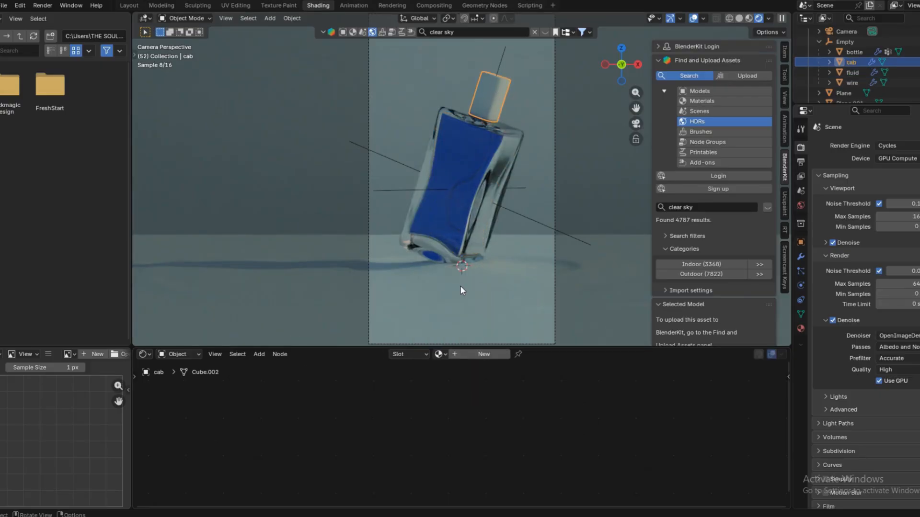
pyautogui.click(484, 354)
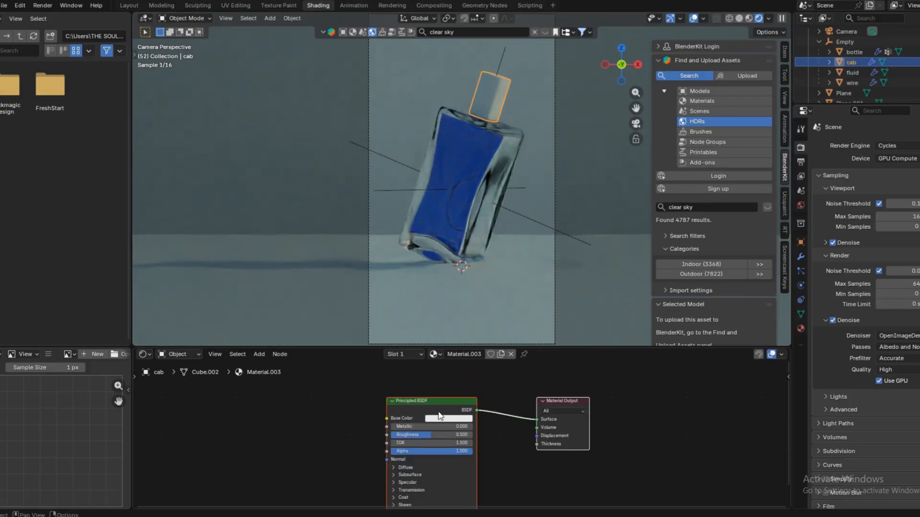
pyautogui.click(437, 419)
pyautogui.moveTo(491, 325); pyautogui.dragTo(494, 346)
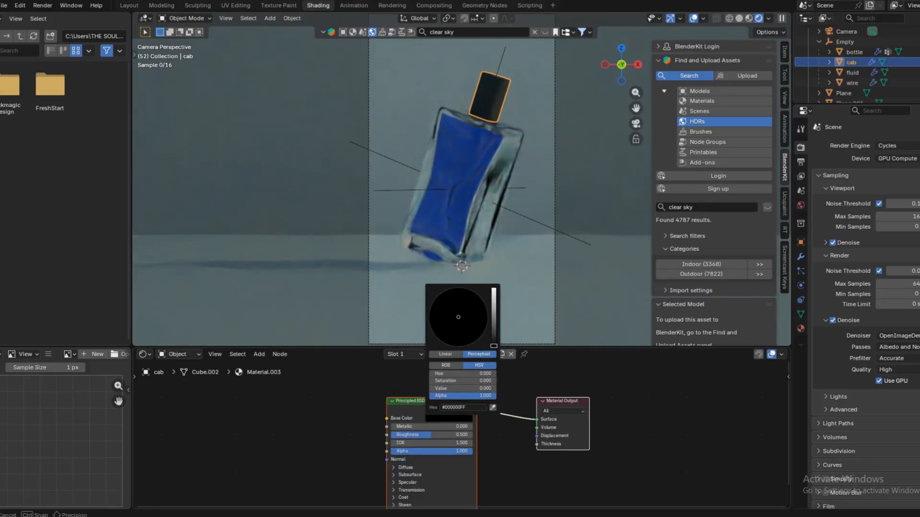
# Step: Add a Wave Texture node to the cap material and connect its Color output to the Base Color
pyautogui.scroll(5, 488, 139)
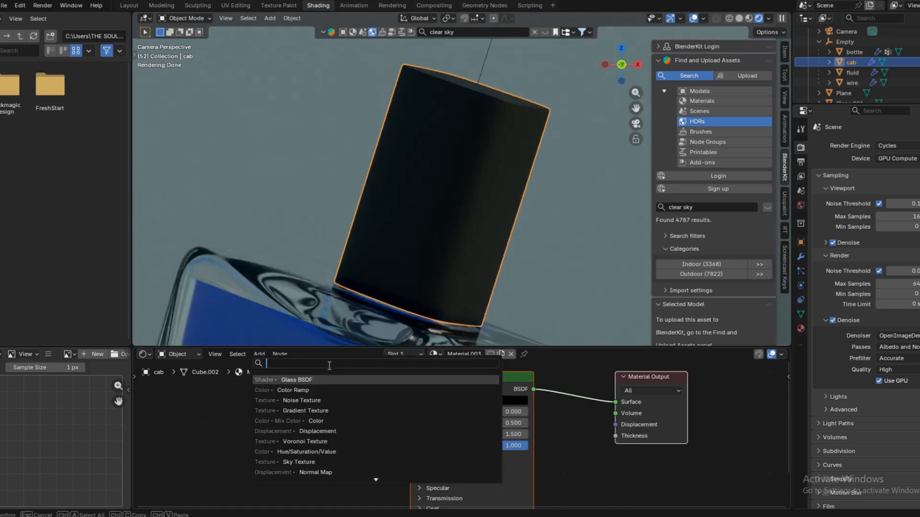
pyautogui.write('wave')
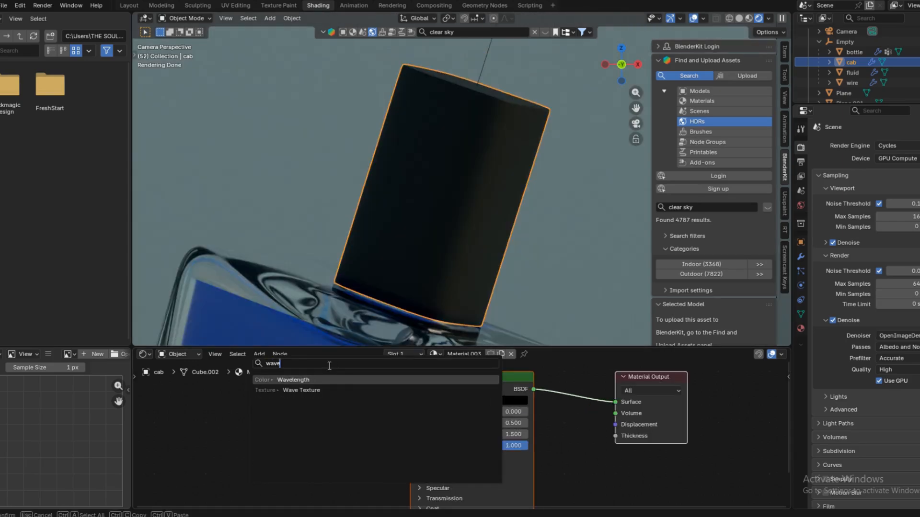
pyautogui.click(341, 391)
pyautogui.click(249, 398)
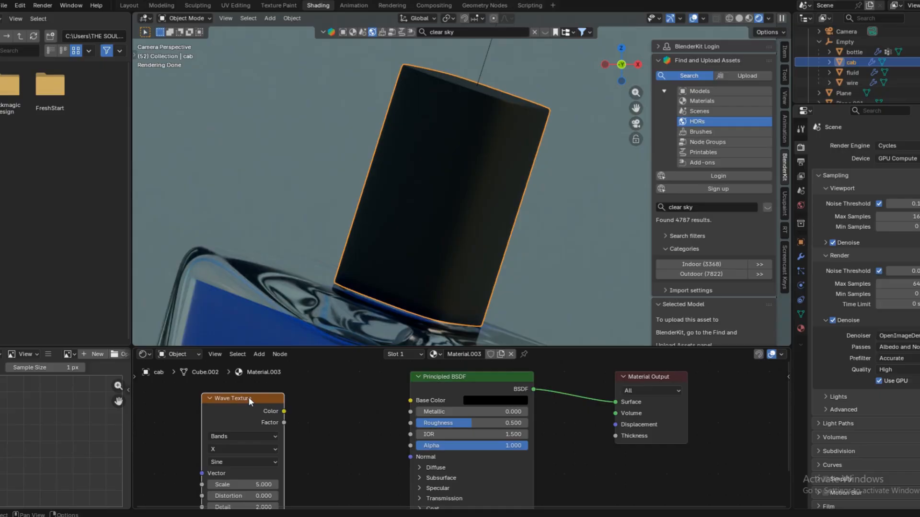
pyautogui.moveTo(284, 412); pyautogui.dragTo(410, 401)
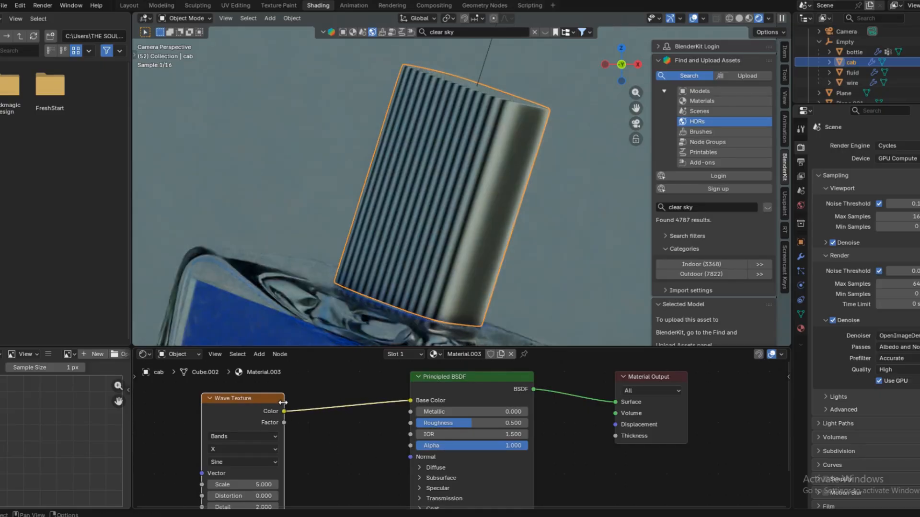
pyautogui.moveTo(257, 402); pyautogui.dragTo(234, 405)
# Step: Set the viewport shading to Material Preview and examine the stripe pattern around the cap
pyautogui.moveTo(501, 258); pyautogui.dragTo(459, 176, button='middle')
pyautogui.scroll(5, 459, 176)
pyautogui.moveTo(479, 115)
pyautogui.keyDown('shift'); pyautogui.mouseDown(button='middle')
pyautogui.moveTo(466, 233)
pyautogui.moveTo(505, 243)
pyautogui.moveTo(478, 252)
pyautogui.mouseUp(button='middle'); pyautogui.keyUp('shift')
pyautogui.scroll(5, 470, 220)
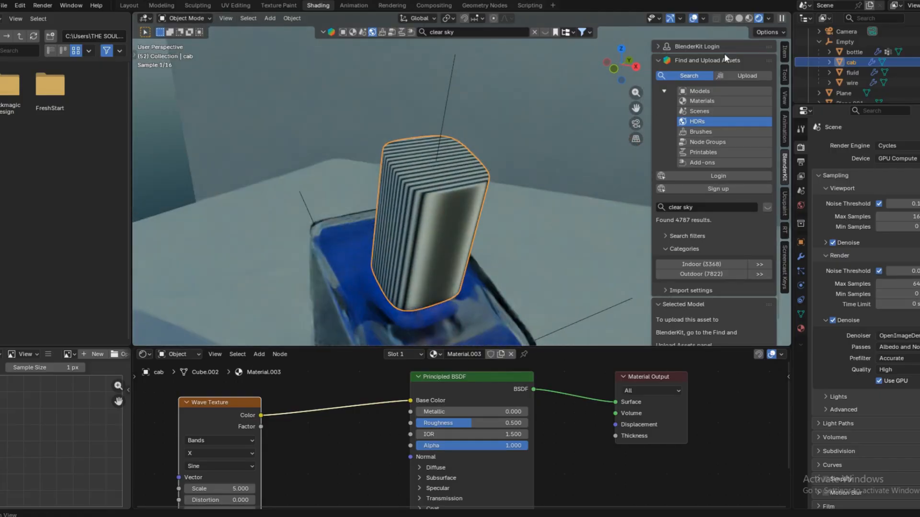
pyautogui.click(749, 18)
pyautogui.moveTo(424, 283); pyautogui.dragTo(390, 242, button='middle')
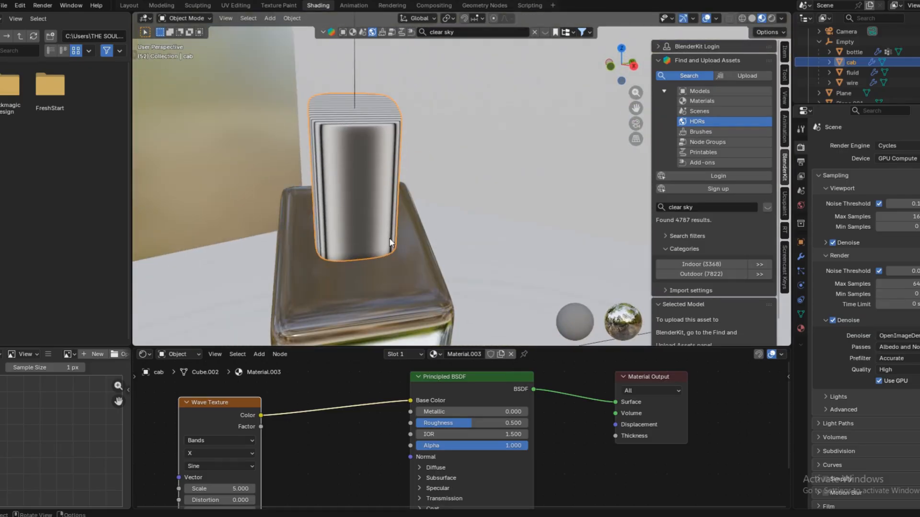
# Step: Add Texture Coordinate and Mapping nodes to the Wave Texture and feed the Mapping vector from the UV output
pyautogui.moveTo(214, 406); pyautogui.dragTo(190, 403)
pyautogui.moveTo(369, 287); pyautogui.dragTo(389, 297, button='middle')
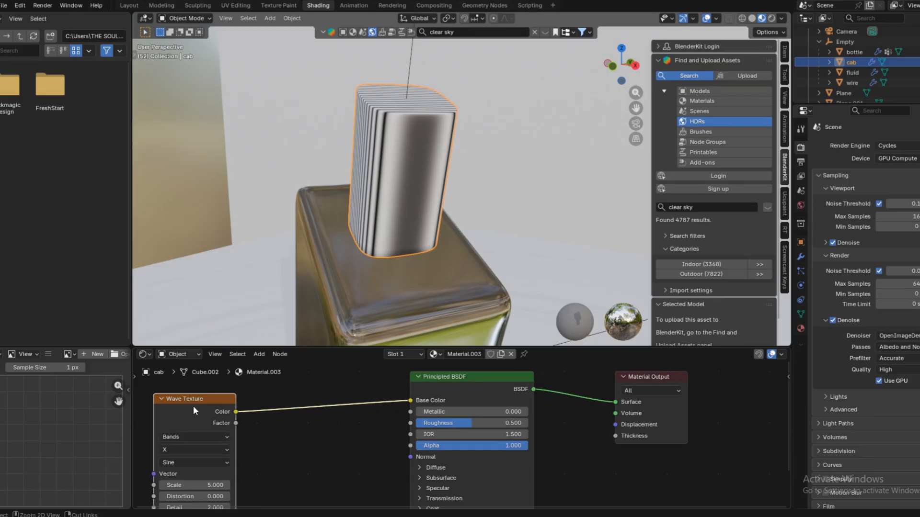
pyautogui.hotkey('ctrl', 't')
pyautogui.moveTo(308, 452); pyautogui.dragTo(461, 415, button='middle')
pyautogui.scroll(-1, 362, 430)
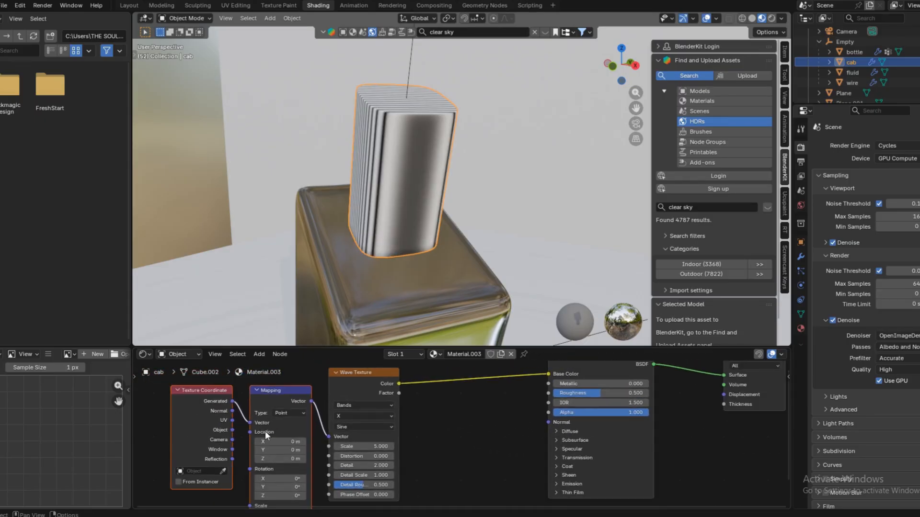
pyautogui.moveTo(233, 421); pyautogui.dragTo(249, 422)
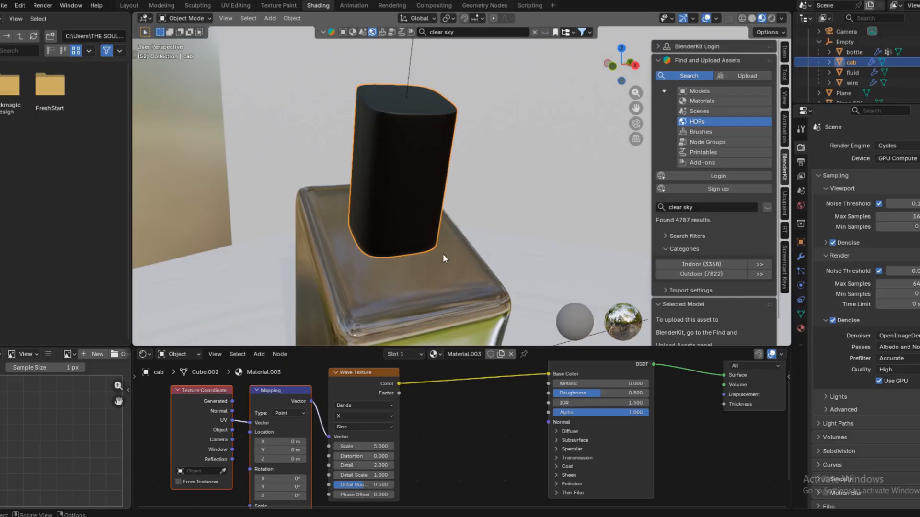
# Step: Put the cap mesh into Edit Mode and switch to the UV Editing workspace
pyautogui.moveTo(442, 254)
pyautogui.mouseDown(button='middle')
pyautogui.moveTo(431, 277)
pyautogui.moveTo(458, 267)
pyautogui.moveTo(430, 269)
pyautogui.moveTo(466, 264)
pyautogui.moveTo(448, 262)
pyautogui.mouseUp(button='middle')
pyautogui.press('Tab')
pyautogui.scroll(4, 466, 265)
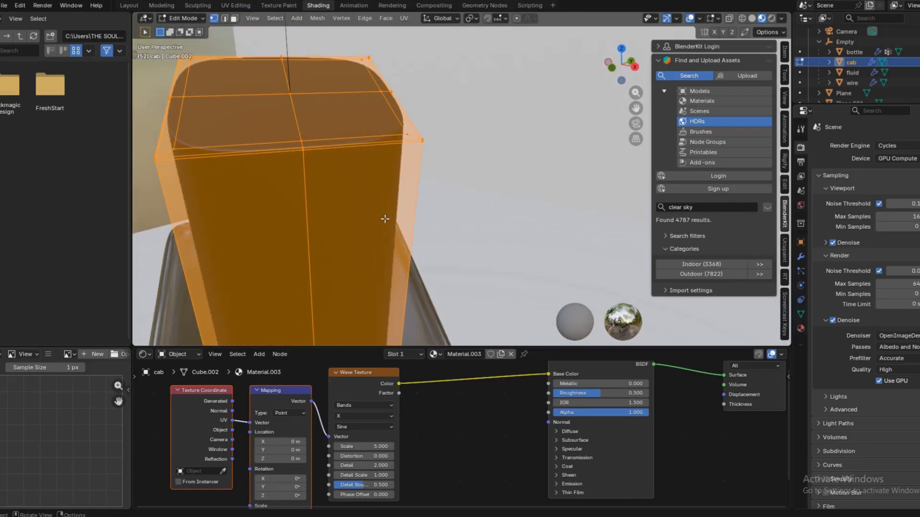
pyautogui.scroll(-2, 386, 219)
pyautogui.click(236, 5)
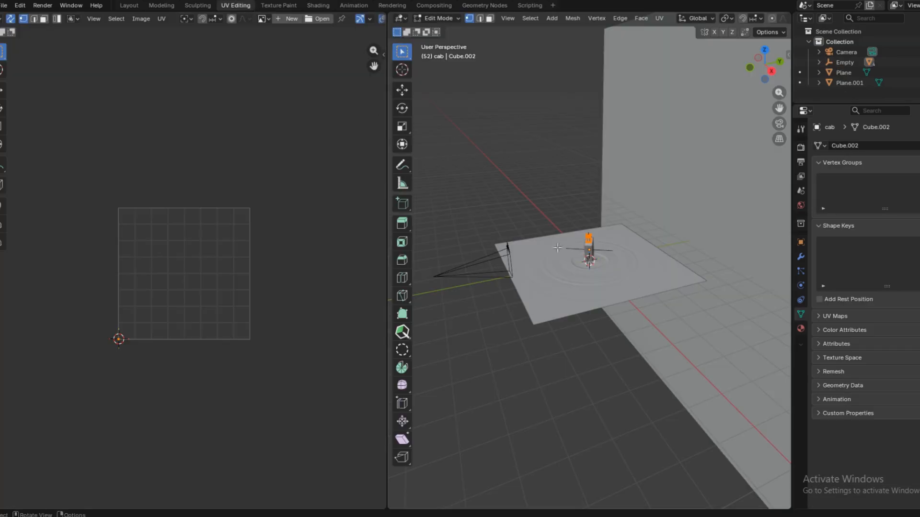
# Step: Select the outer edge loop around the cap's top and mark it as a seam
pyautogui.scroll(6, 638, 164)
pyautogui.keyDown('shift'); pyautogui.moveTo(638, 165); pyautogui.dragTo(638, 261, button='middle'); pyautogui.keyUp('shift')
pyautogui.scroll(5, 598, 210)
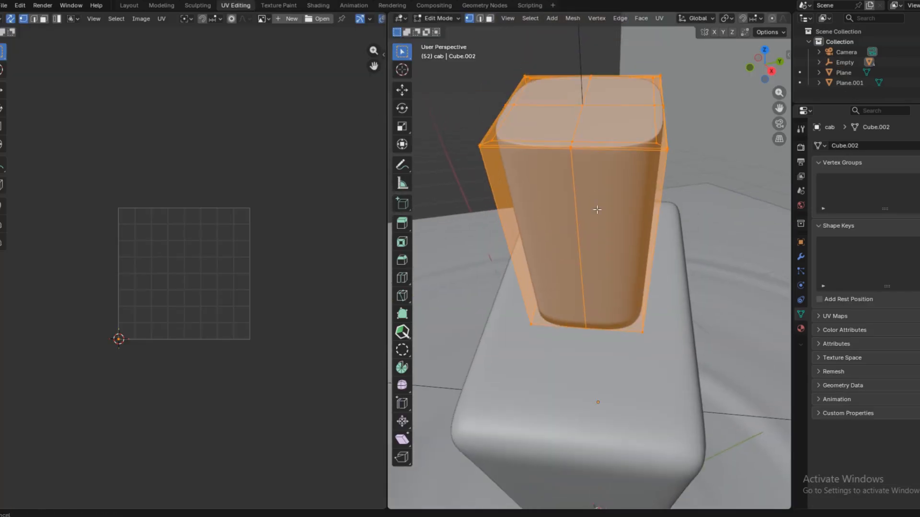
pyautogui.moveTo(598, 209); pyautogui.dragTo(607, 232, button='middle')
pyautogui.click(531, 196)
pyautogui.click(525, 203)
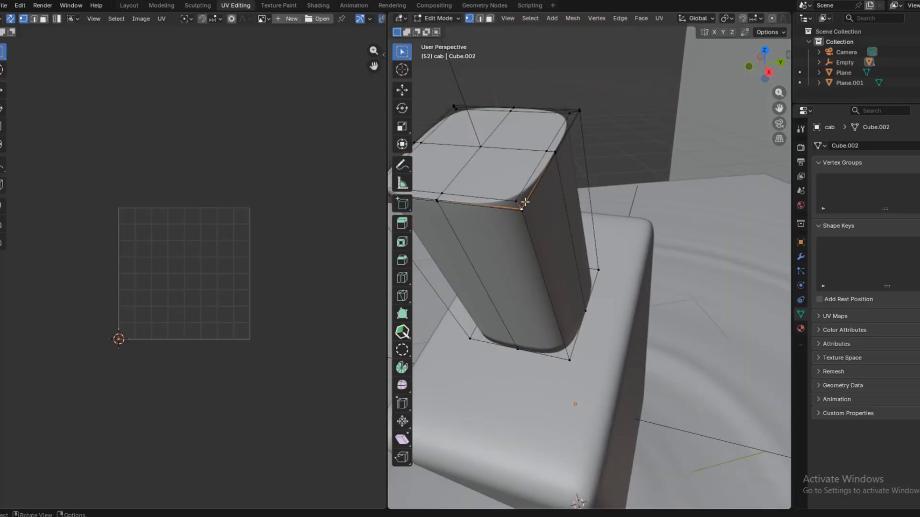
pyautogui.keyDown('alt'); pyautogui.click(527, 199); pyautogui.keyUp('alt')
pyautogui.moveTo(528, 198); pyautogui.dragTo(562, 213, button='middle')
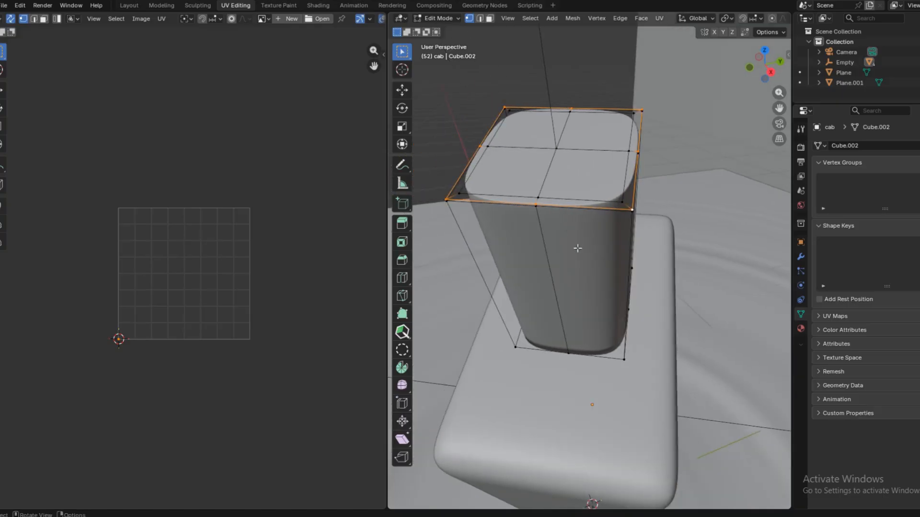
pyautogui.moveTo(581, 268); pyautogui.dragTo(577, 268, button='middle')
pyautogui.press('u')
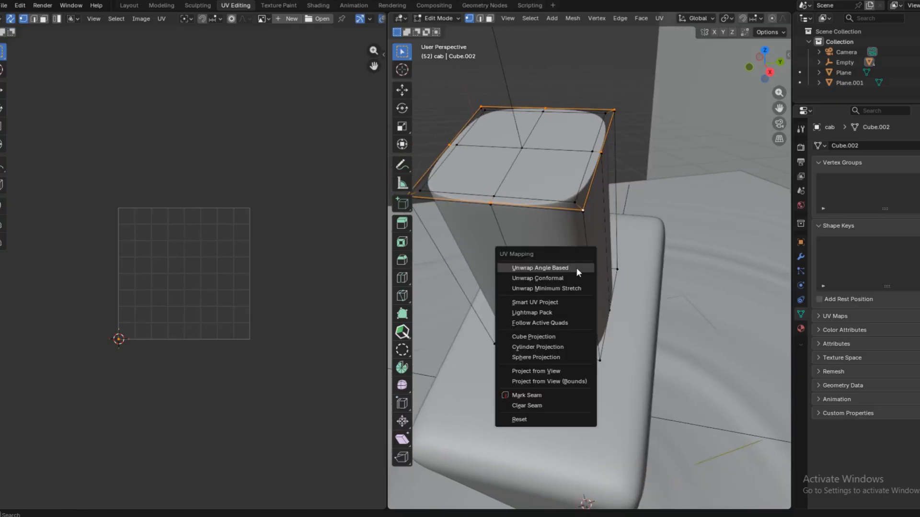
pyautogui.click(566, 396)
pyautogui.moveTo(558, 391); pyautogui.dragTo(578, 317, button='middle')
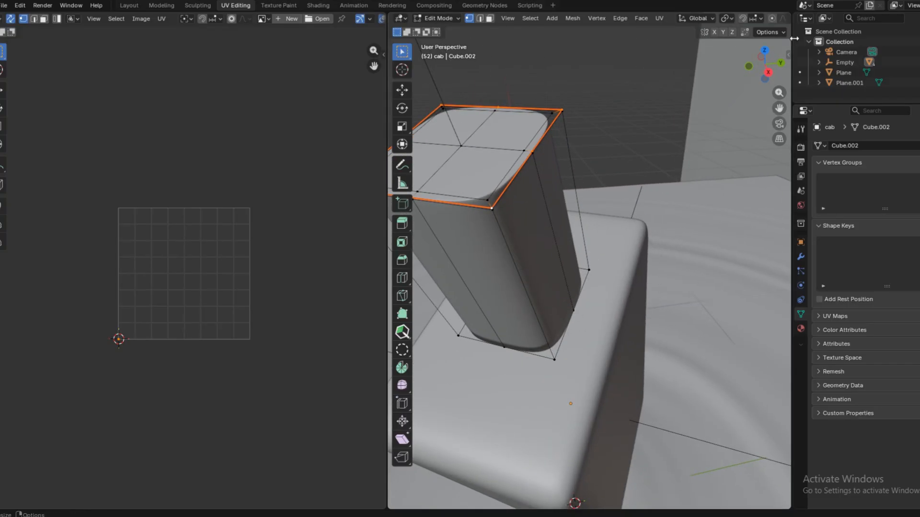
# Step: Enable Live Unwrap in the mesh editing options
pyautogui.click(777, 32)
pyautogui.click(763, 164)
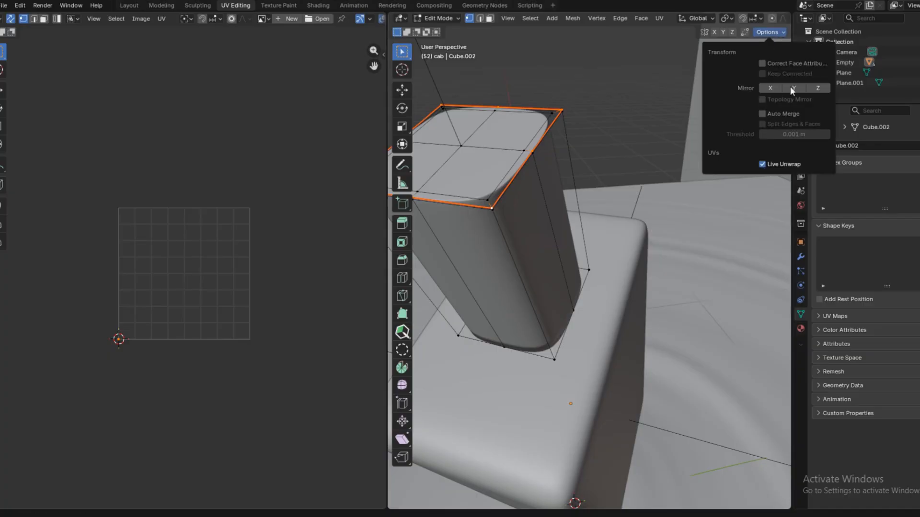
pyautogui.click(512, 251)
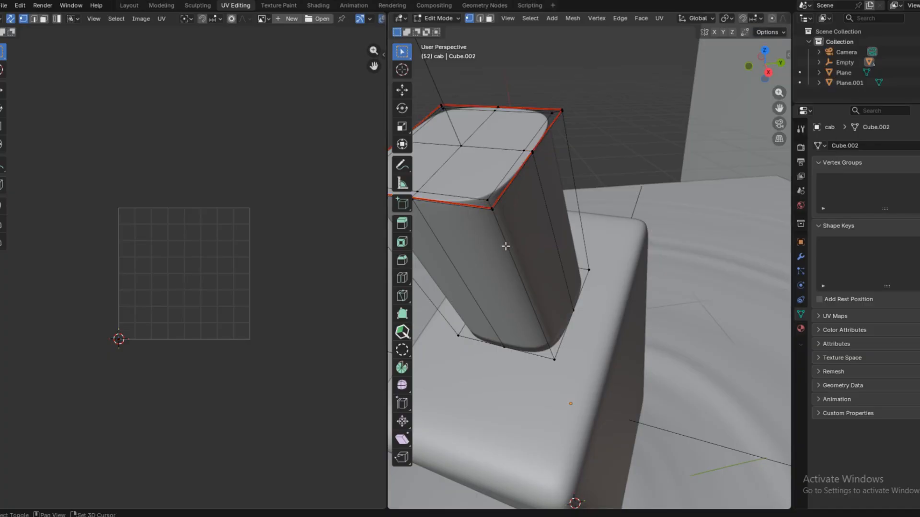
# Step: Switch to edge selection and mark one vertical corner edge of the cap as a seam
pyautogui.keyDown('alt'); pyautogui.click(515, 259); pyautogui.keyUp('alt')
pyautogui.moveTo(515, 258); pyautogui.dragTo(536, 255, button='middle')
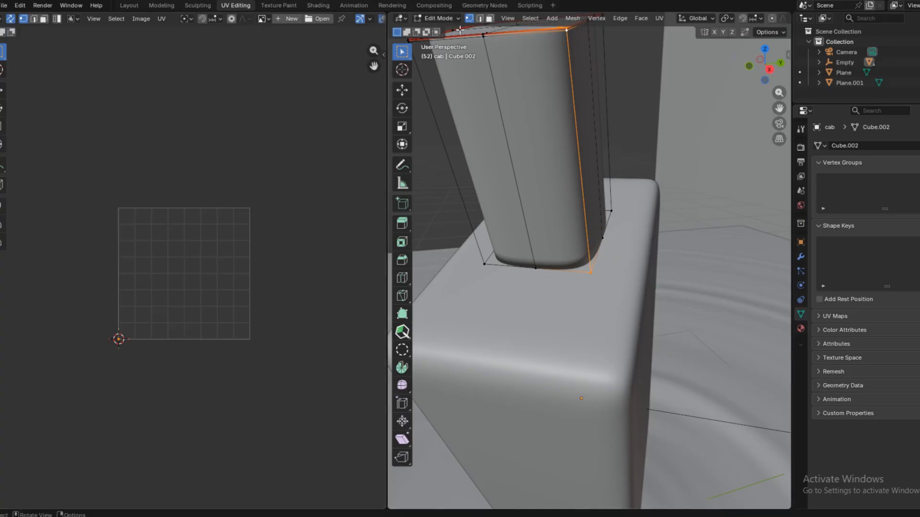
pyautogui.click(481, 20)
pyautogui.click(578, 123)
pyautogui.scroll(-1, 578, 139)
pyautogui.moveTo(577, 140); pyautogui.dragTo(589, 260, button='middle')
pyautogui.scroll(2, 571, 163)
pyautogui.scroll(3, 590, 271)
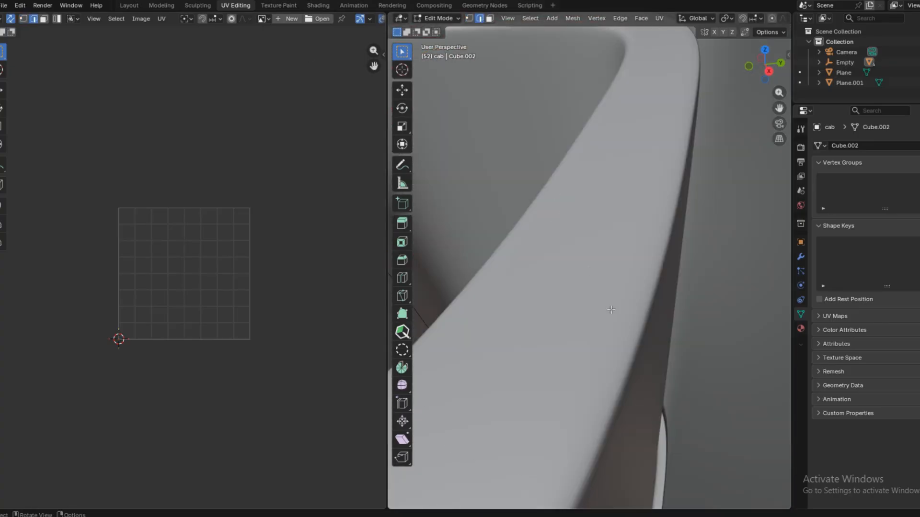
pyautogui.scroll(-3, 610, 310)
pyautogui.keyDown('shift'); pyautogui.click(575, 279); pyautogui.keyUp('shift')
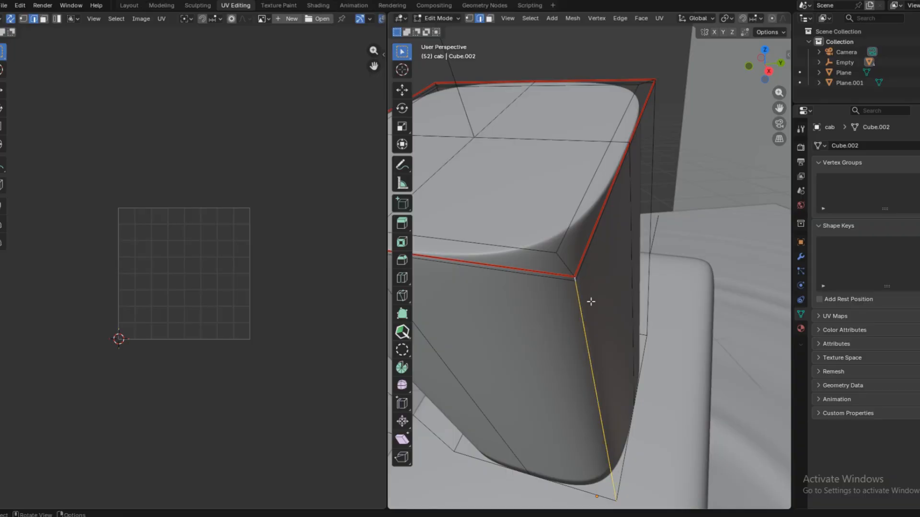
pyautogui.press('u')
pyautogui.click(590, 294)
pyautogui.moveTo(590, 295); pyautogui.dragTo(665, 207, button='middle')
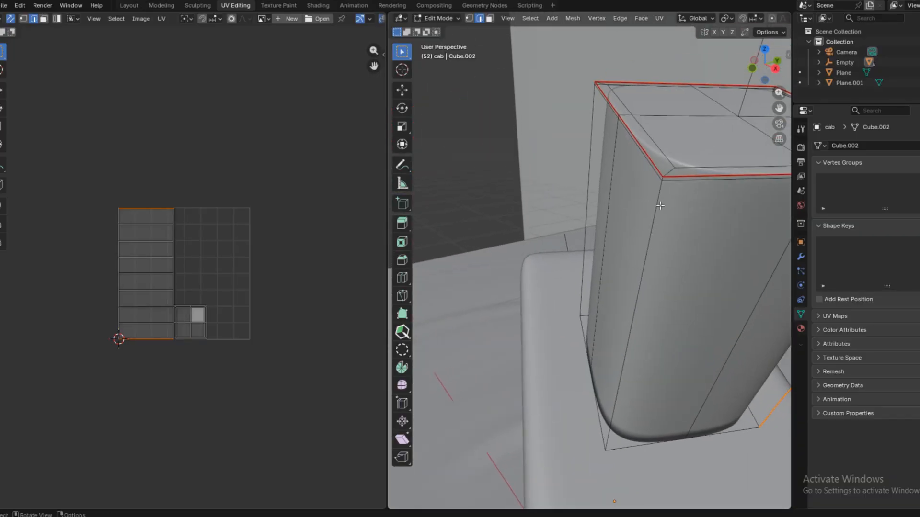
# Step: Mark a second vertical corner edge of the cap as a seam
pyautogui.click(660, 206)
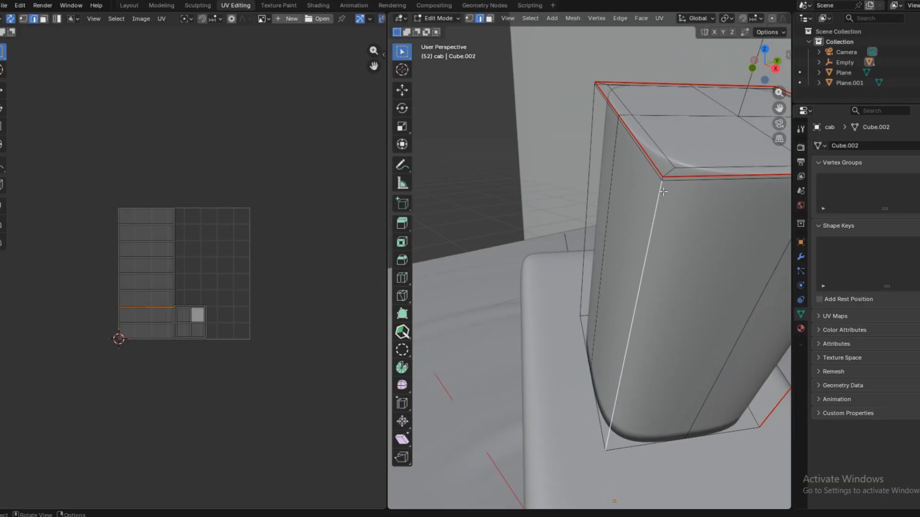
pyautogui.press('u')
pyautogui.click(600, 208)
pyautogui.moveTo(600, 208); pyautogui.dragTo(590, 283, button='middle')
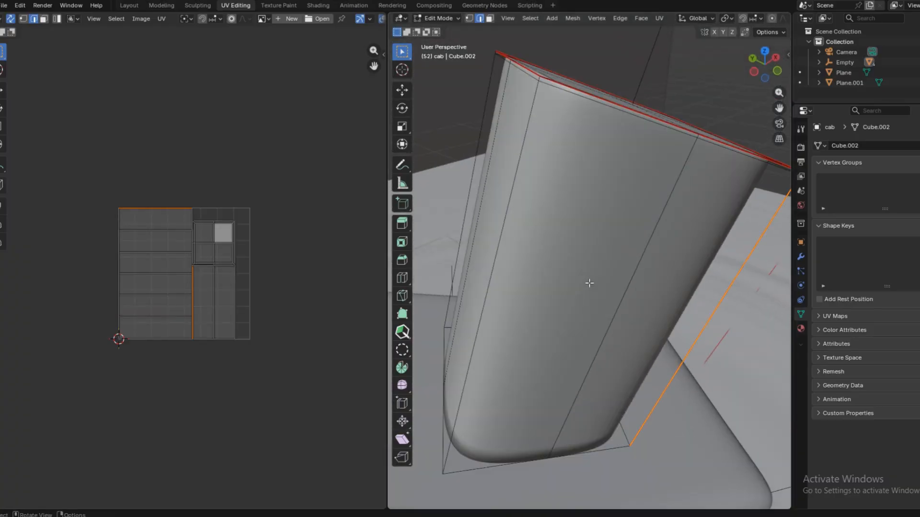
# Step: Select the third vertical corner edge of the cap and mark it as a seam
pyautogui.click(528, 192)
pyautogui.moveTo(528, 191); pyautogui.dragTo(549, 210, button='middle')
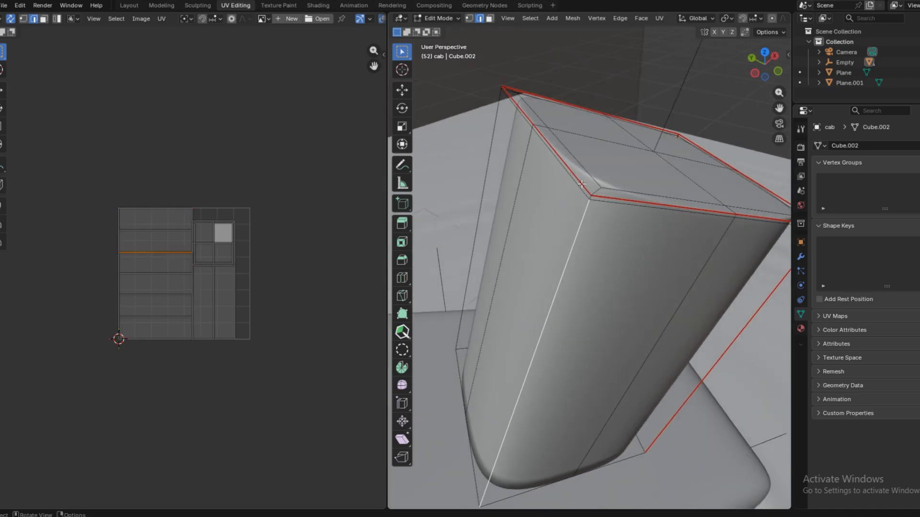
pyautogui.keyDown('shift'); pyautogui.click(598, 206); pyautogui.keyUp('shift')
pyautogui.hotkey('ctrl', 'z')
pyautogui.keyDown('shift'); pyautogui.click(591, 197); pyautogui.keyUp('shift')
pyautogui.press('u')
pyautogui.click(599, 236)
pyautogui.moveTo(599, 235); pyautogui.dragTo(577, 257, button='middle')
# Step: Mark the remaining fourth vertical corner edge of the cap as a seam
pyautogui.click(638, 258)
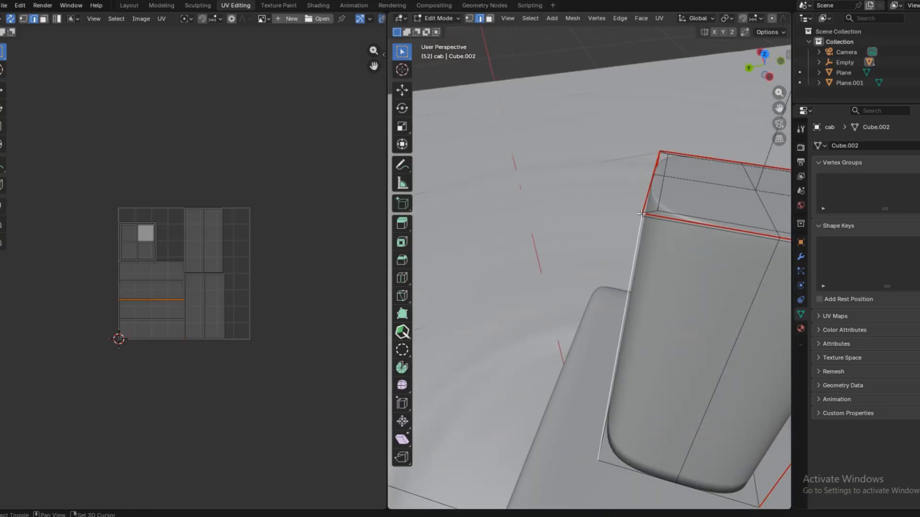
pyautogui.scroll(4, 581, 255)
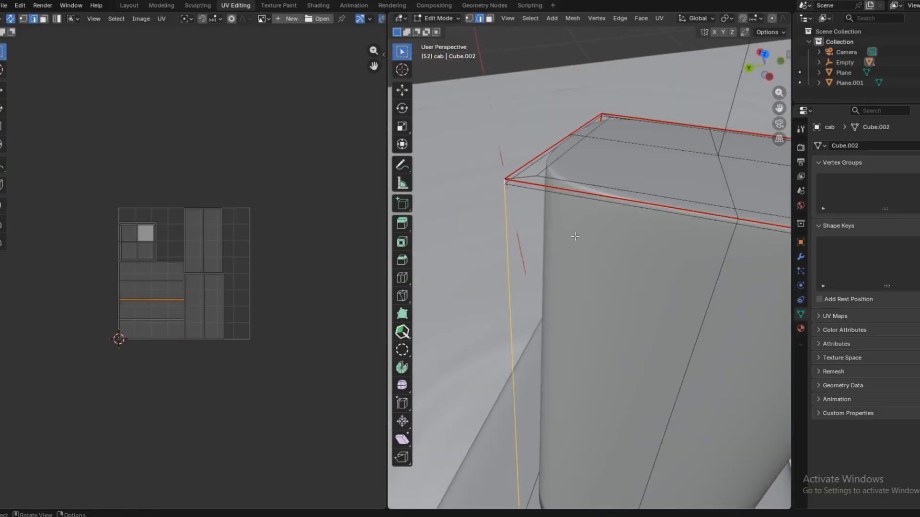
pyautogui.press('u')
pyautogui.click(574, 236)
# Step: Add the edge loop around the cap's bottom to the selection and mark it as a seam
pyautogui.scroll(-5, 574, 236)
pyautogui.moveTo(574, 236); pyautogui.dragTo(524, 267, button='middle')
pyautogui.keyDown('alt'); pyautogui.keyDown('shift'); pyautogui.click(561, 352); pyautogui.keyUp('shift'); pyautogui.keyUp('alt')
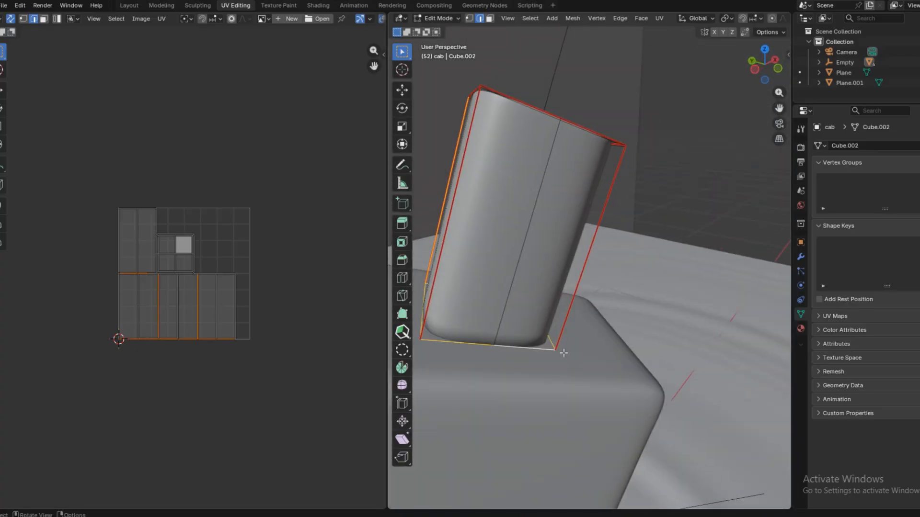
pyautogui.moveTo(564, 353); pyautogui.dragTo(724, 363, button='middle')
pyautogui.press('u')
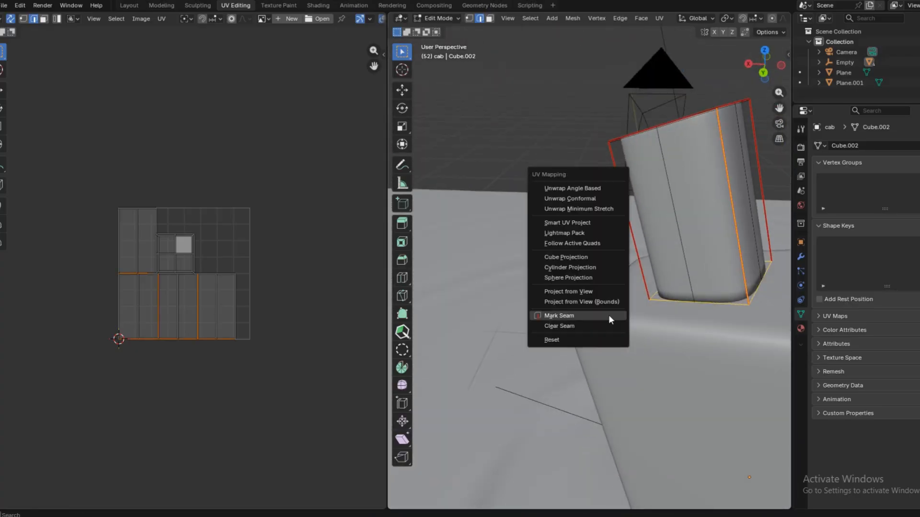
pyautogui.click(608, 315)
pyautogui.moveTo(609, 315); pyautogui.dragTo(580, 330, button='middle')
# Step: Switch to the Shading workspace and set the Mapping node's scale to 6.600 on X, Y and Z
pyautogui.click(327, 6)
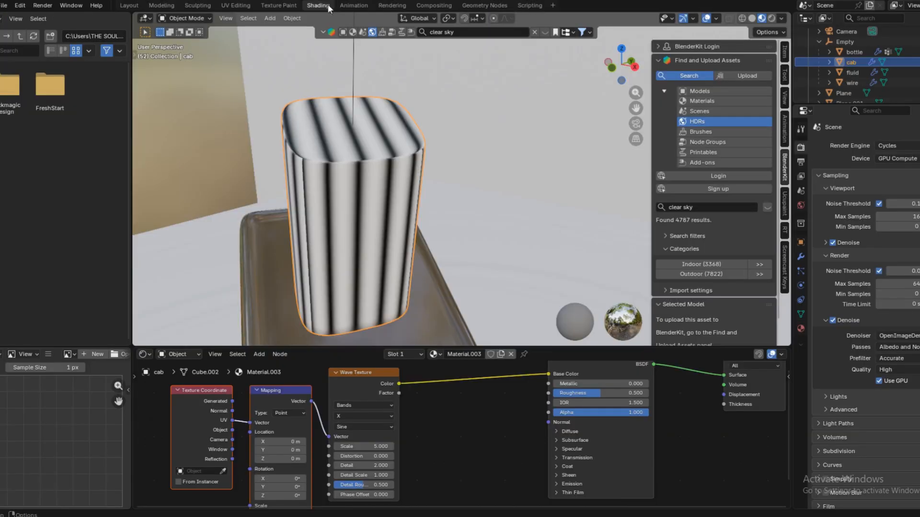
pyautogui.moveTo(458, 202); pyautogui.dragTo(328, 457, button='middle')
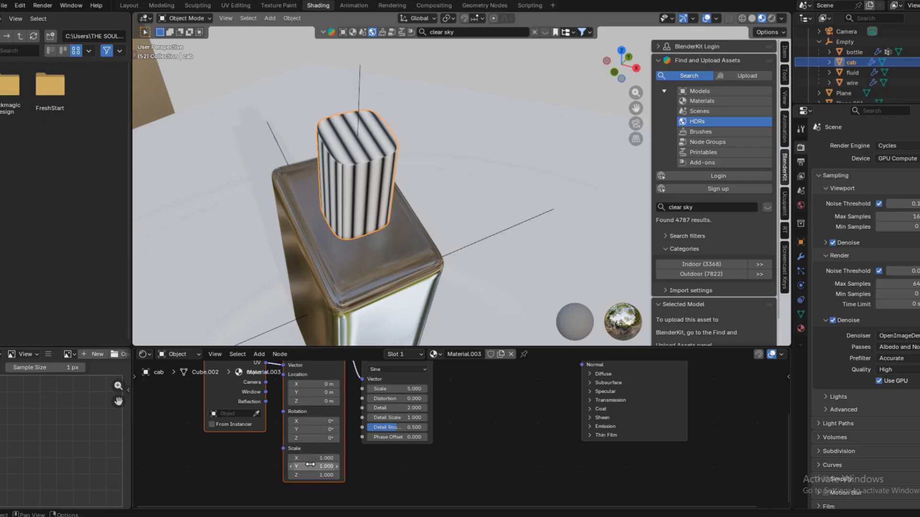
pyautogui.moveTo(310, 458); pyautogui.dragTo(336, 475)
pyautogui.scroll(4, 339, 221)
pyautogui.keyDown('shift'); pyautogui.moveTo(340, 221); pyautogui.dragTo(385, 182, button='middle'); pyautogui.keyUp('shift')
# Step: In Edit Mode with face selection, select the cap's four top faces and grow the selection to include the rim faces
pyautogui.press('Tab')
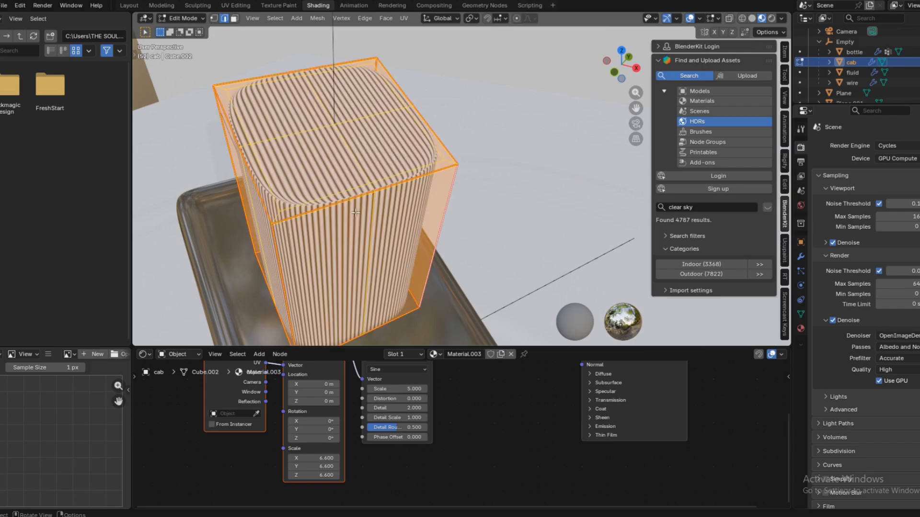
pyautogui.scroll(4, 429, 240)
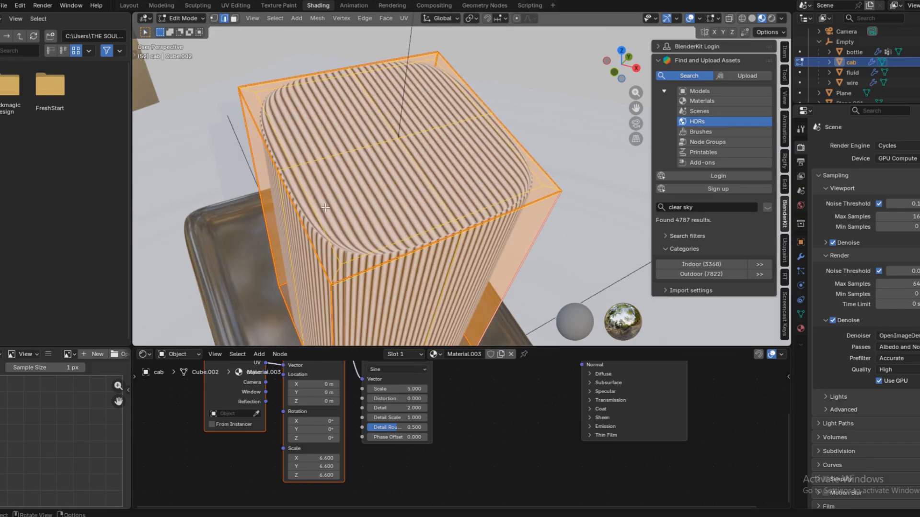
pyautogui.scroll(-2, 319, 187)
pyautogui.scroll(4, 357, 125)
pyautogui.hotkey('alt', 'a')
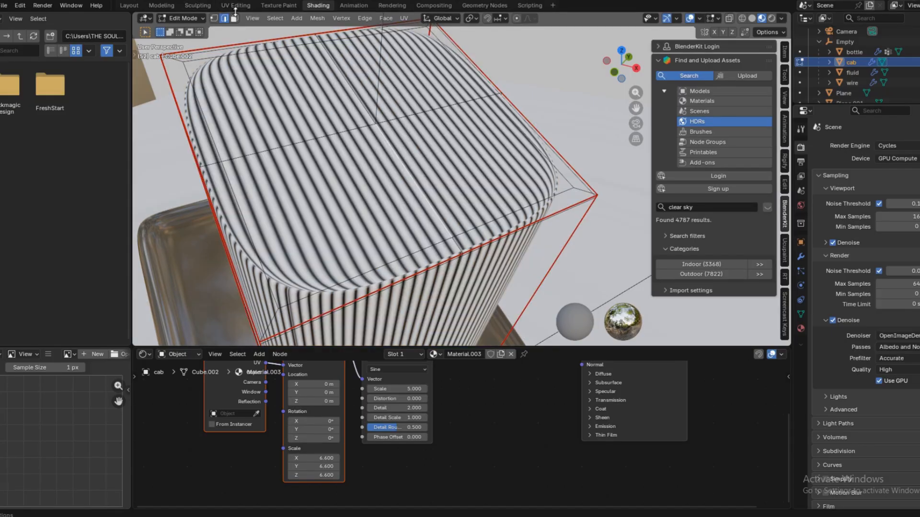
pyautogui.click(234, 18)
pyautogui.click(293, 92)
pyautogui.keyDown('shift'); pyautogui.click(425, 92); pyautogui.keyUp('shift')
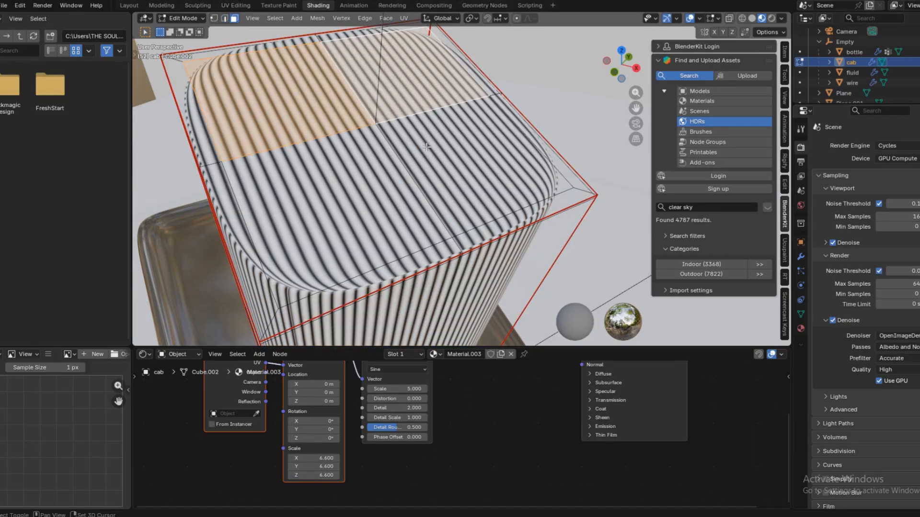
pyautogui.keyDown('shift'); pyautogui.click(397, 129); pyautogui.keyUp('shift')
pyautogui.keyDown('shift'); pyautogui.click(331, 169); pyautogui.keyUp('shift')
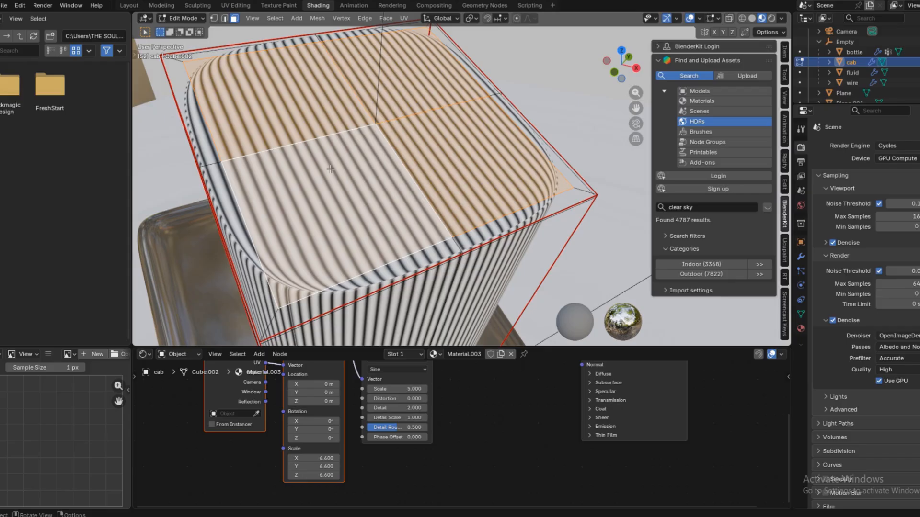
pyautogui.press('ctrl+KP_Add')
pyautogui.scroll(-3, 330, 169)
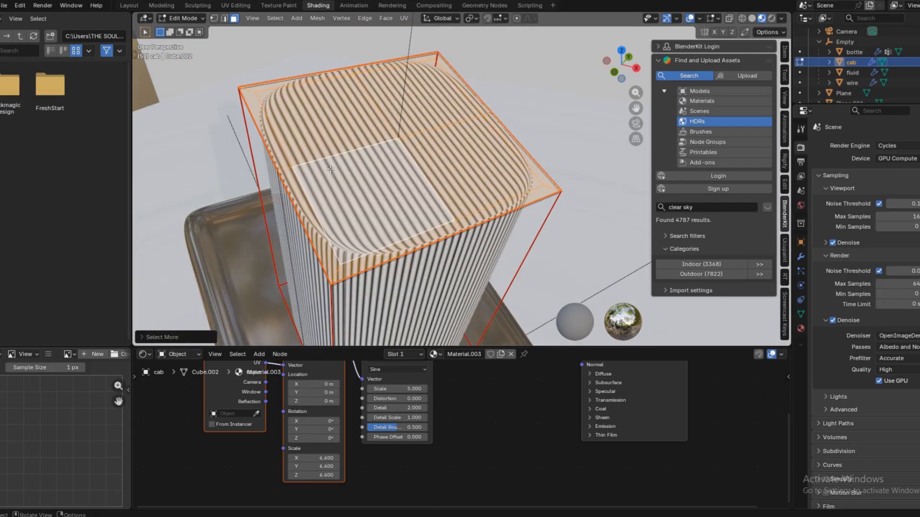
# Step: Add a second, empty material slot to the cap, assign the selected top faces to it and return to Object Mode
pyautogui.click(405, 355)
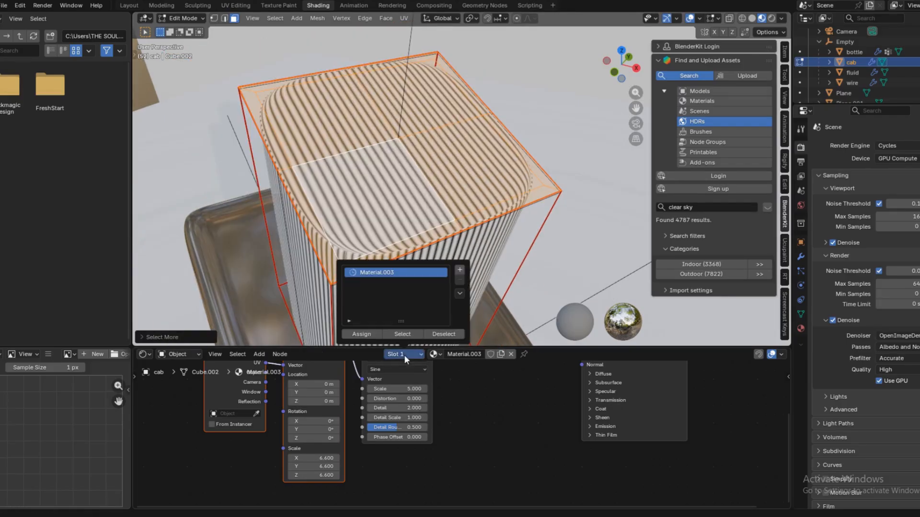
pyautogui.click(460, 271)
pyautogui.click(377, 333)
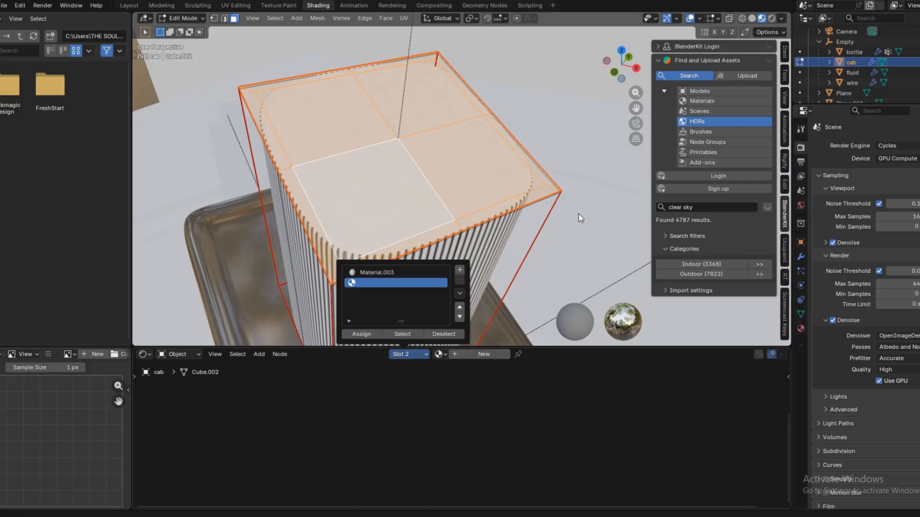
pyautogui.press('Tab')
pyautogui.moveTo(406, 281); pyautogui.dragTo(551, 101, button='middle')
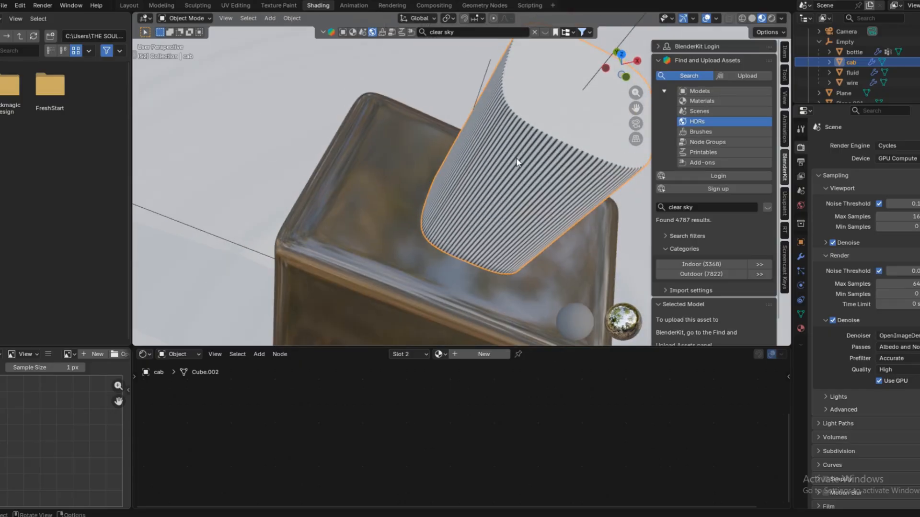
# Step: Make Material.003 the active slot and increase the Mapping node's scale on all three axes for finer stripes
pyautogui.click(411, 354)
pyautogui.click(390, 286)
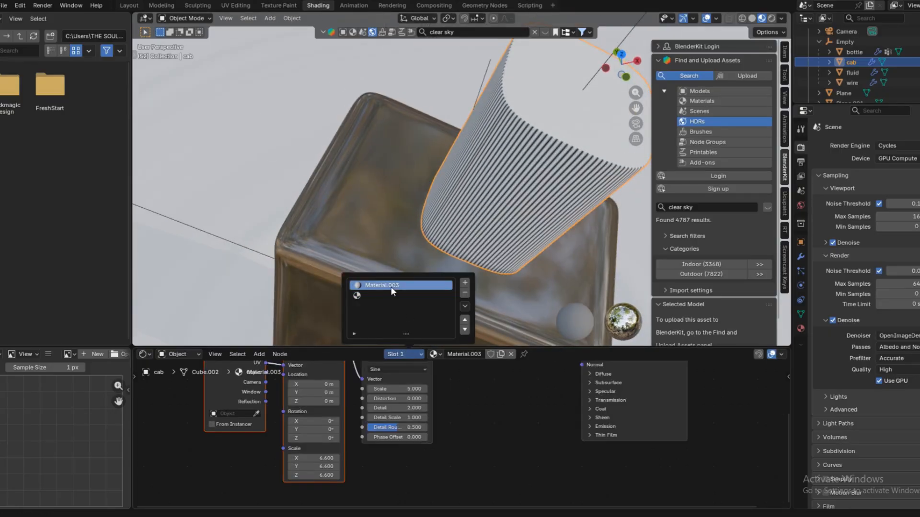
pyautogui.moveTo(475, 442); pyautogui.dragTo(482, 403, button='middle')
pyautogui.scroll(-1, 479, 457)
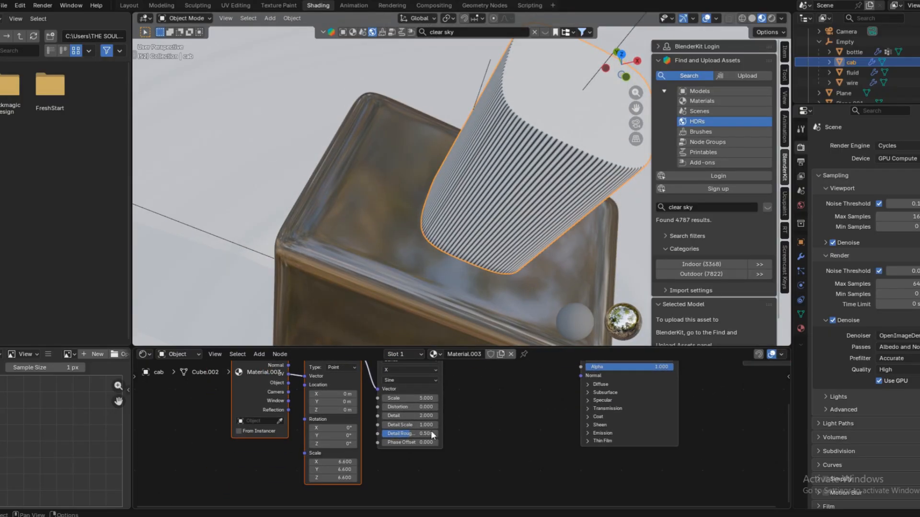
pyautogui.moveTo(343, 459); pyautogui.dragTo(343, 478)
pyautogui.moveTo(475, 411); pyautogui.dragTo(363, 483, button='middle')
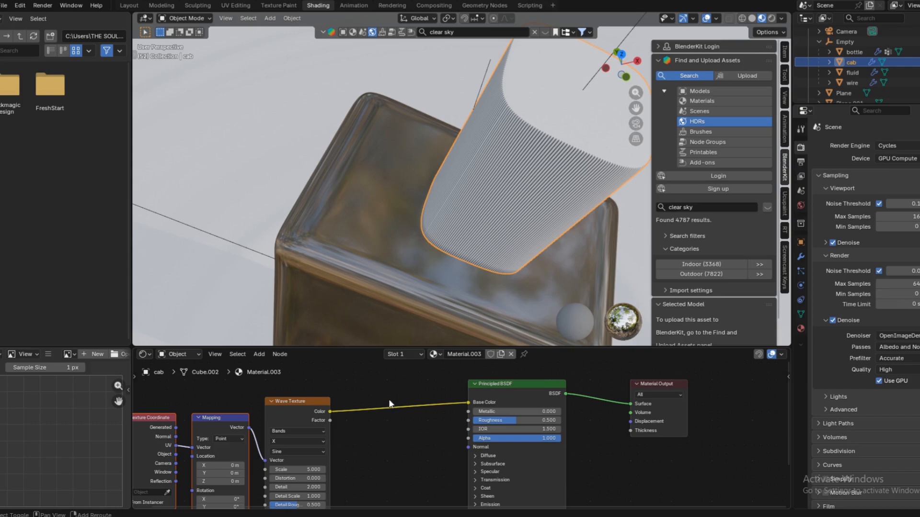
# Step: Try moving the Wave Texture's Color connection from Base Color to Roughness and inspect the cap's reflections
pyautogui.moveTo(508, 297); pyautogui.dragTo(464, 245, button='middle')
pyautogui.moveTo(467, 403)
pyautogui.mouseDown()
pyautogui.moveTo(454, 415)
pyautogui.moveTo(468, 420)
pyautogui.mouseUp()
pyautogui.moveTo(508, 268); pyautogui.dragTo(439, 179, button='middle')
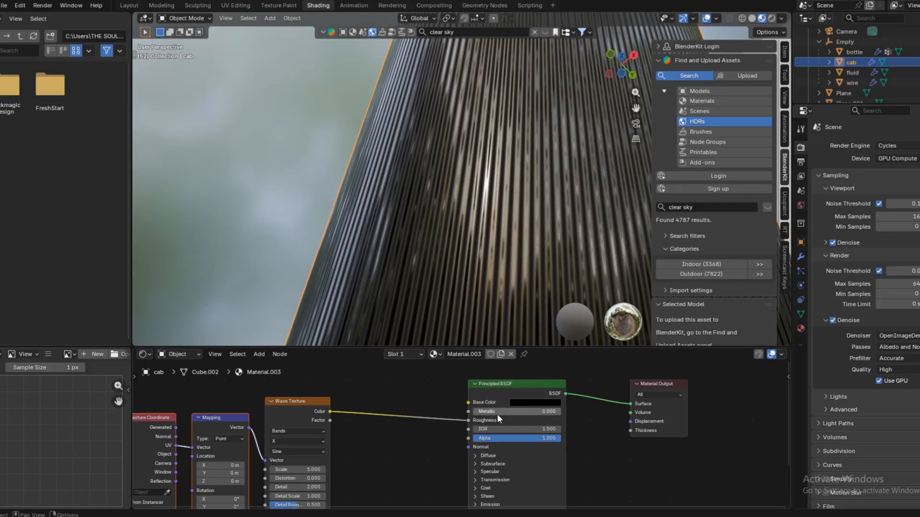
# Step: Connect the Wave Texture's Color output to Metallic instead and set Roughness to 0.405
pyautogui.moveTo(468, 420); pyautogui.dragTo(468, 412)
pyautogui.moveTo(407, 259); pyautogui.dragTo(389, 288, button='middle')
pyautogui.moveTo(500, 418)
pyautogui.mouseDown()
pyautogui.moveTo(424, 202)
pyautogui.moveTo(530, 404)
pyautogui.moveTo(488, 420)
pyautogui.moveTo(508, 421)
pyautogui.mouseUp()
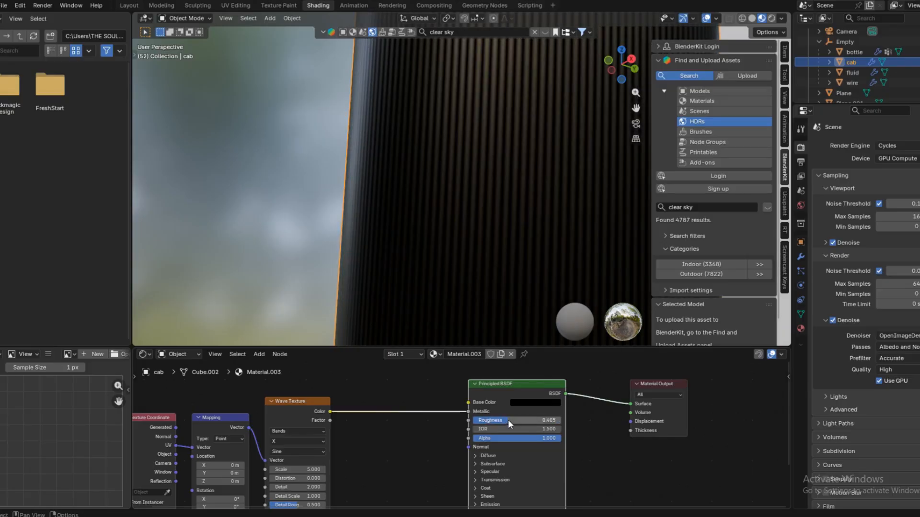
pyautogui.moveTo(393, 182); pyautogui.dragTo(427, 218, button='middle')
# Step: Add a Bump node to the cap's Material.003 on the link between the Wave Texture and the Principled BSDF
pyautogui.hotkey('shift', 'a')
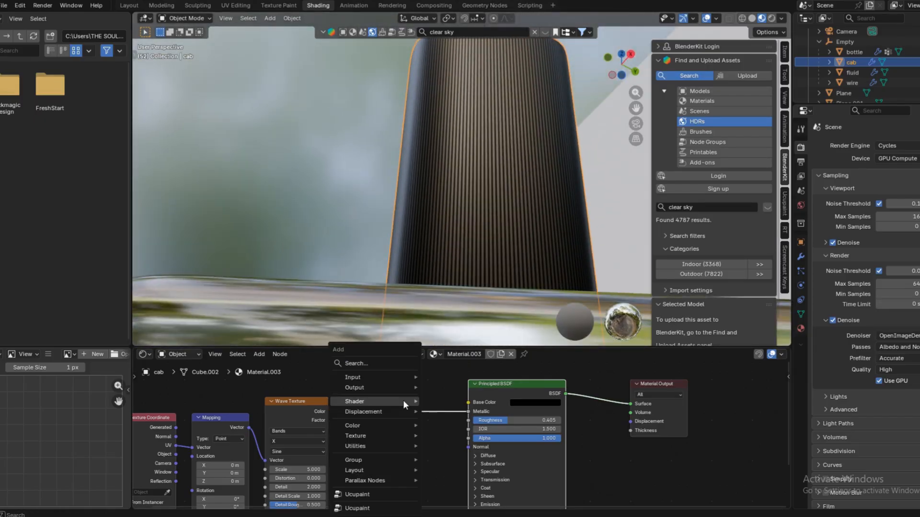
pyautogui.click(380, 362)
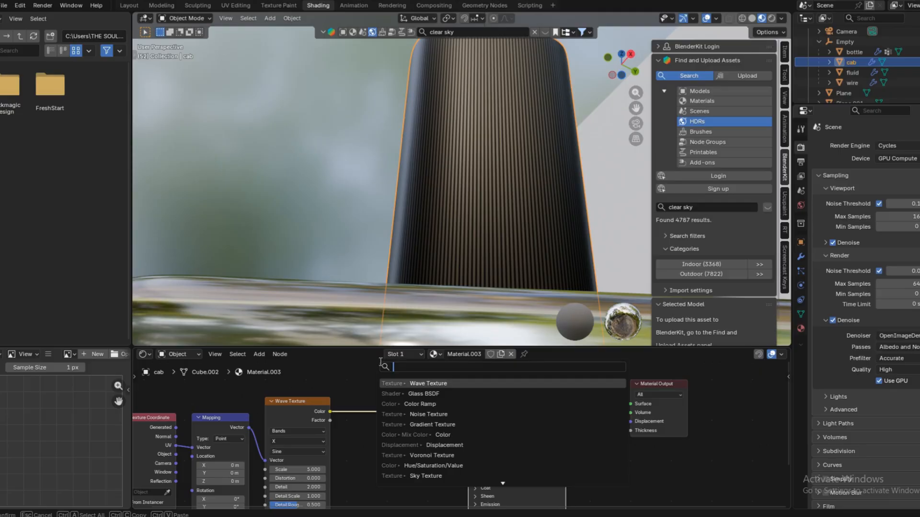
pyautogui.write('b')
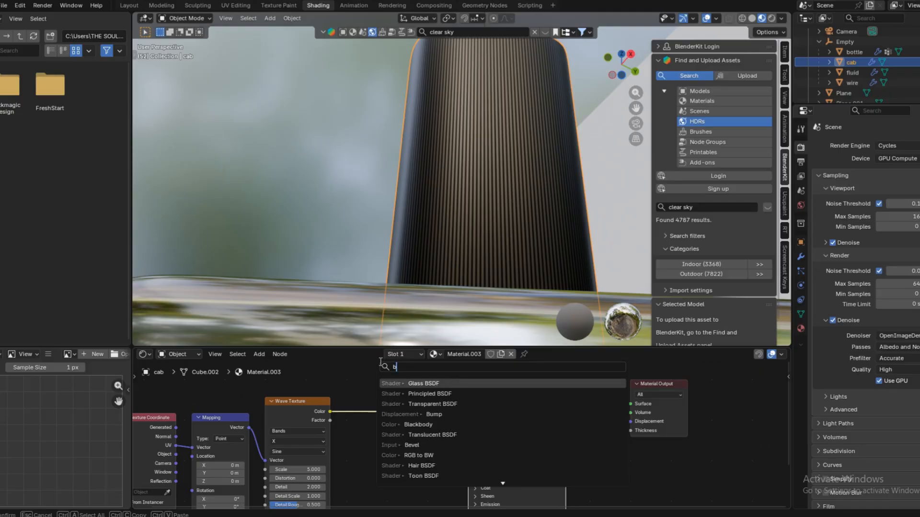
pyautogui.press('Down')
pyautogui.press('Down')
pyautogui.press('Down')
pyautogui.press('Down')
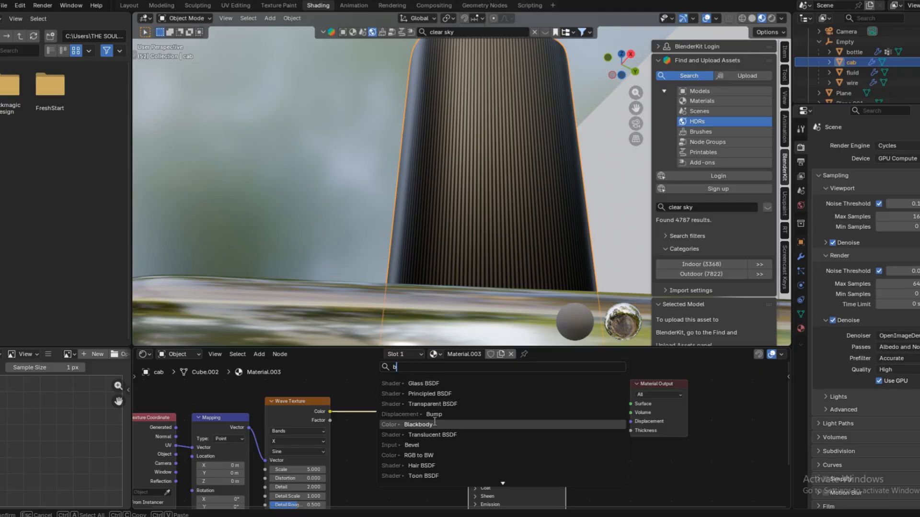
pyautogui.press('Up')
pyautogui.press('Return')
pyautogui.click(369, 387)
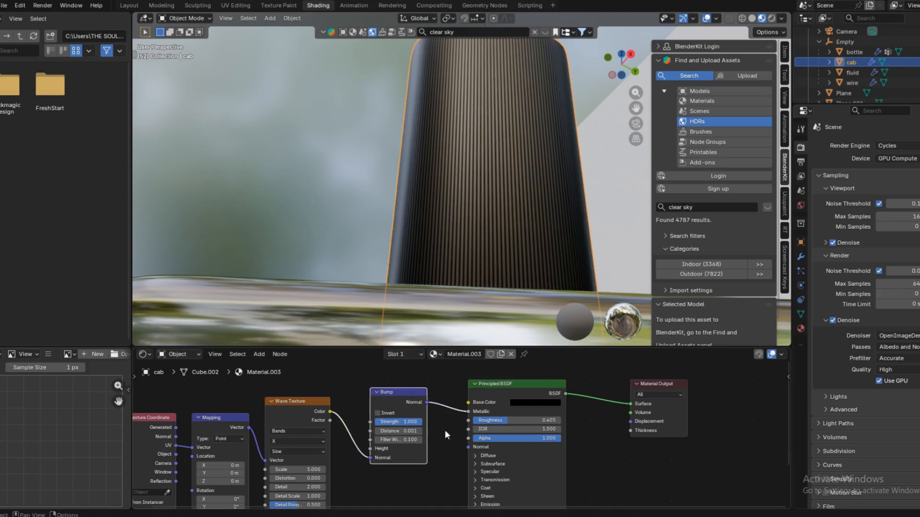
# Step: Move the Bump node's Normal output from the Metallic input to Roughness and inspect the ridges on the cap
pyautogui.moveTo(457, 426); pyautogui.dragTo(453, 406)
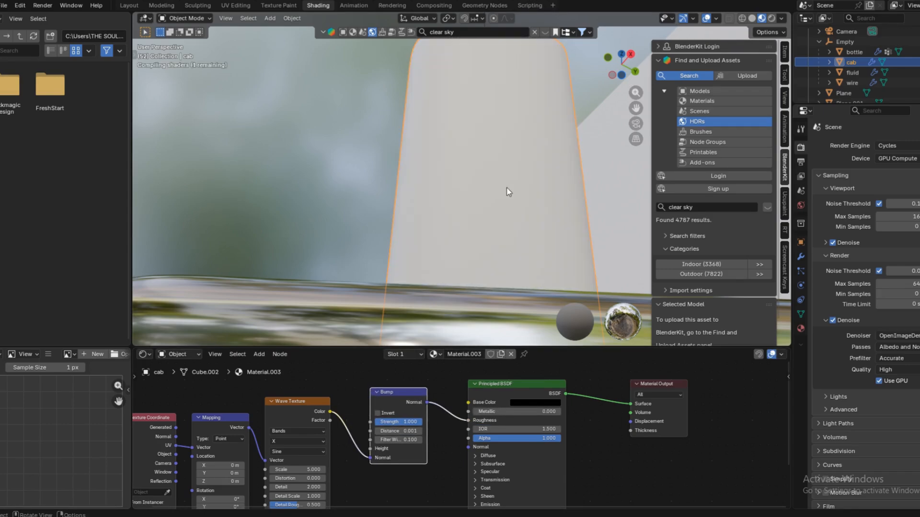
pyautogui.scroll(3, 507, 187)
pyautogui.scroll(2, 507, 187)
pyautogui.keyDown('shift'); pyautogui.moveTo(507, 187); pyautogui.dragTo(463, 322, button='middle'); pyautogui.keyUp('shift')
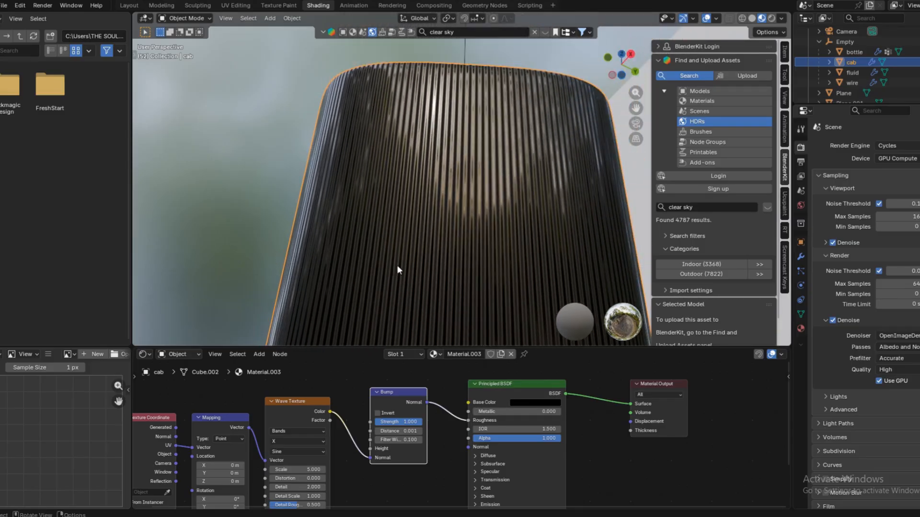
pyautogui.moveTo(396, 265)
pyautogui.mouseDown(button='middle')
pyautogui.moveTo(445, 280)
pyautogui.moveTo(421, 300)
pyautogui.moveTo(409, 276)
pyautogui.mouseUp(button='middle')
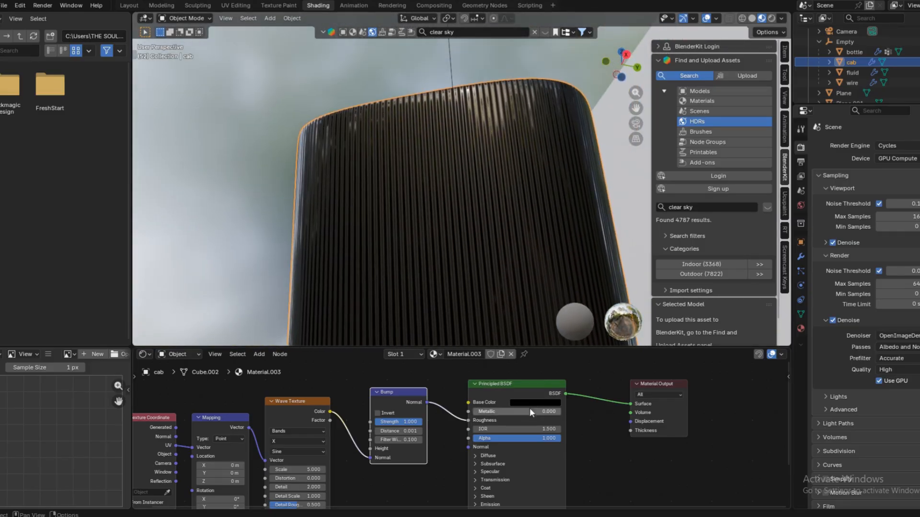
# Step: Connect the Wave Texture's Color output to the Principled BSDF's Metallic input as well, keeping the Bump link to Roughness
pyautogui.moveTo(493, 413); pyautogui.dragTo(466, 411)
pyautogui.moveTo(331, 412); pyautogui.dragTo(405, 413)
pyautogui.moveTo(467, 410); pyautogui.dragTo(468, 412)
pyautogui.moveTo(442, 277); pyautogui.dragTo(428, 307, button='middle')
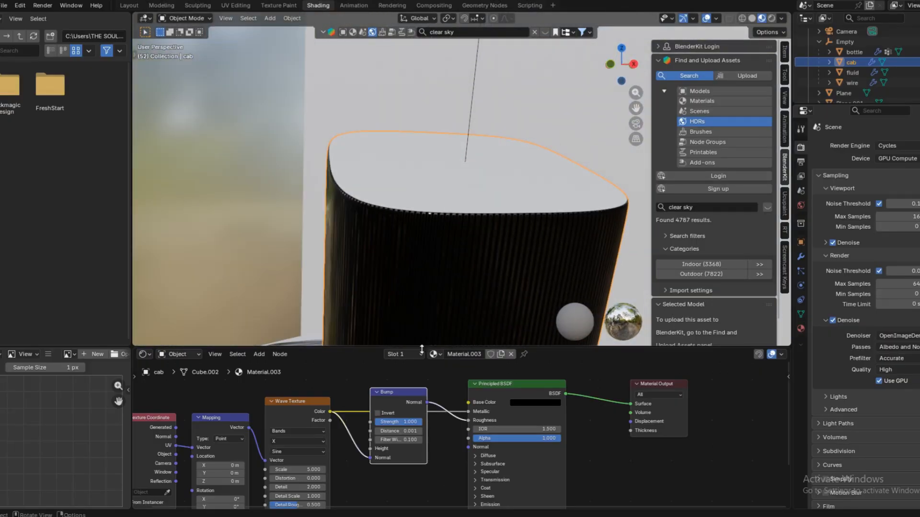
# Step: Switch to the cap's Slot 2 and assign the existing Material.003 to it
pyautogui.click(408, 358)
pyautogui.click(379, 295)
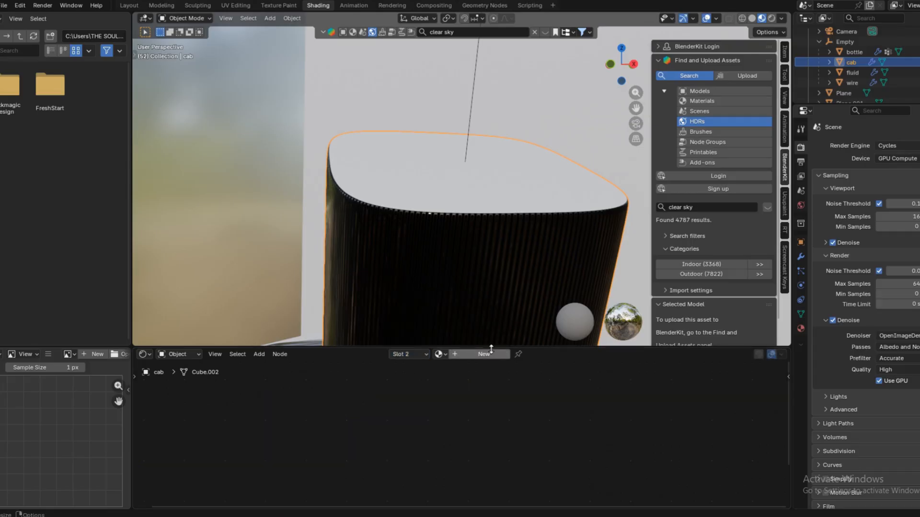
pyautogui.click(440, 355)
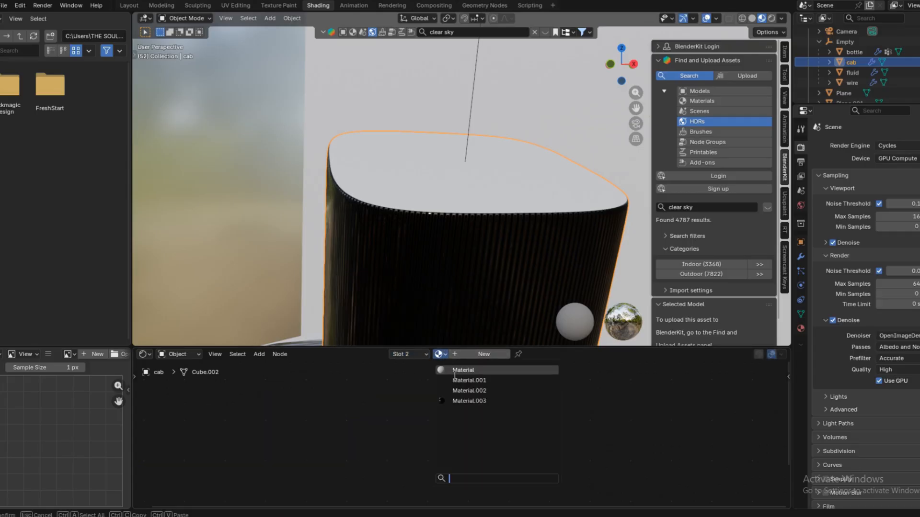
pyautogui.click(472, 401)
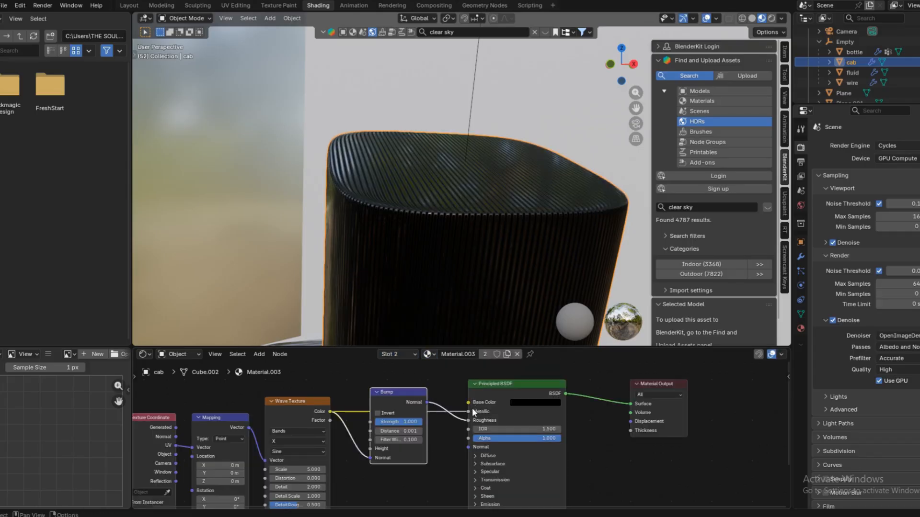
# Step: Make Slot 2's material a separate copy and delete its Texture Coordinate, Mapping, Wave Texture and Bump nodes
pyautogui.click(506, 354)
pyautogui.scroll(-1, 442, 466)
pyautogui.moveTo(435, 475); pyautogui.dragTo(197, 401)
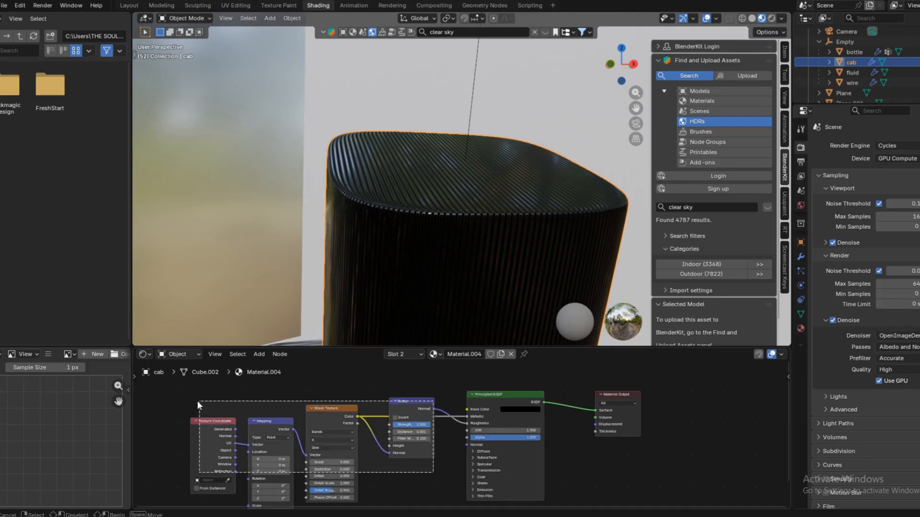
pyautogui.press('x')
pyautogui.moveTo(435, 287); pyautogui.dragTo(483, 411, button='middle')
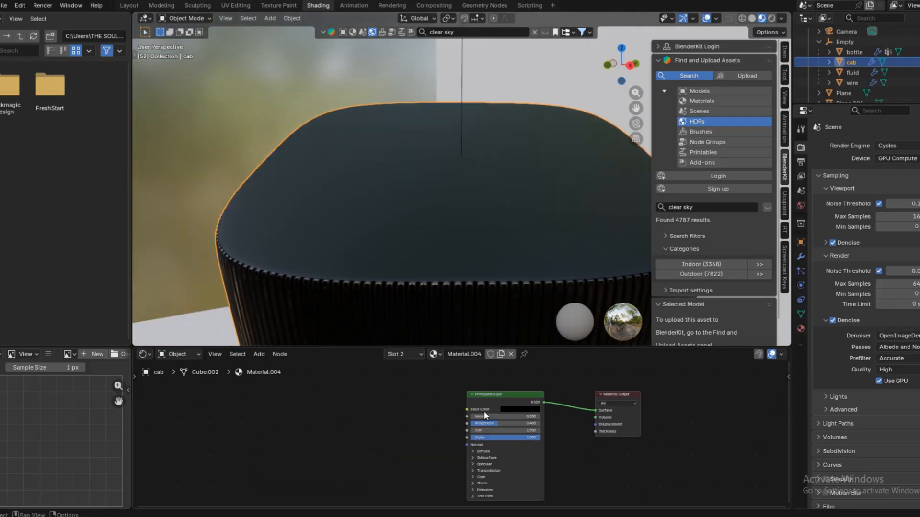
# Step: Set the cap top material's Metallic to 1.000 and lower its Roughness to about 0.1
pyautogui.moveTo(487, 416); pyautogui.dragTo(554, 417)
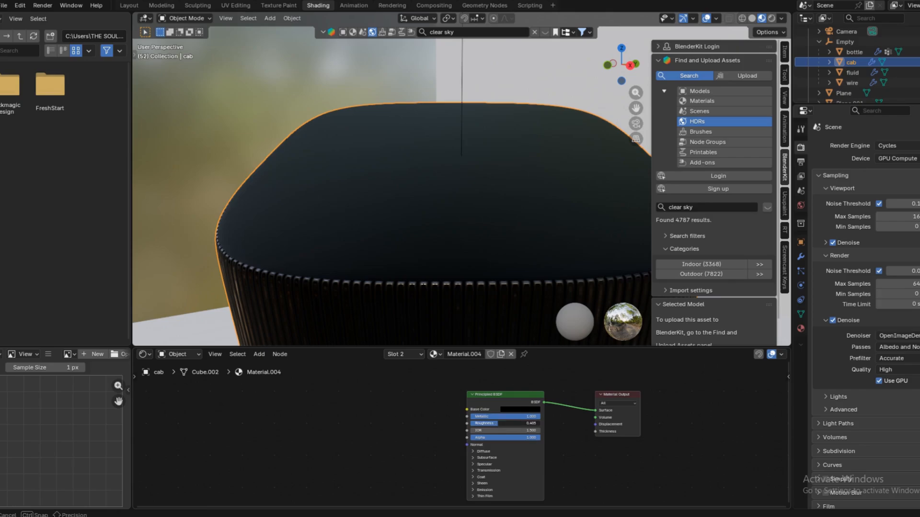
pyautogui.moveTo(499, 424); pyautogui.dragTo(479, 423)
pyautogui.moveTo(446, 290); pyautogui.dragTo(515, 168, button='middle')
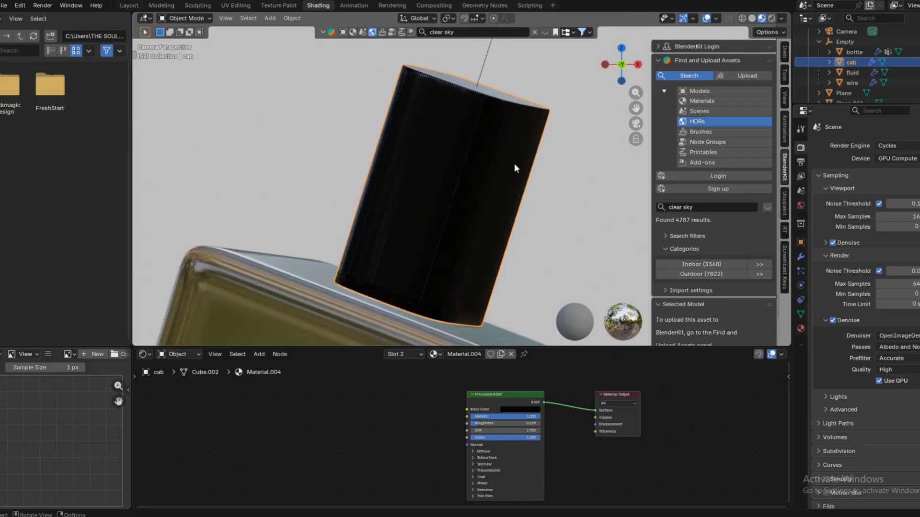
# Step: Switch the viewport to rendered shading and frame the whole bottle in the camera view
pyautogui.scroll(-4, 510, 174)
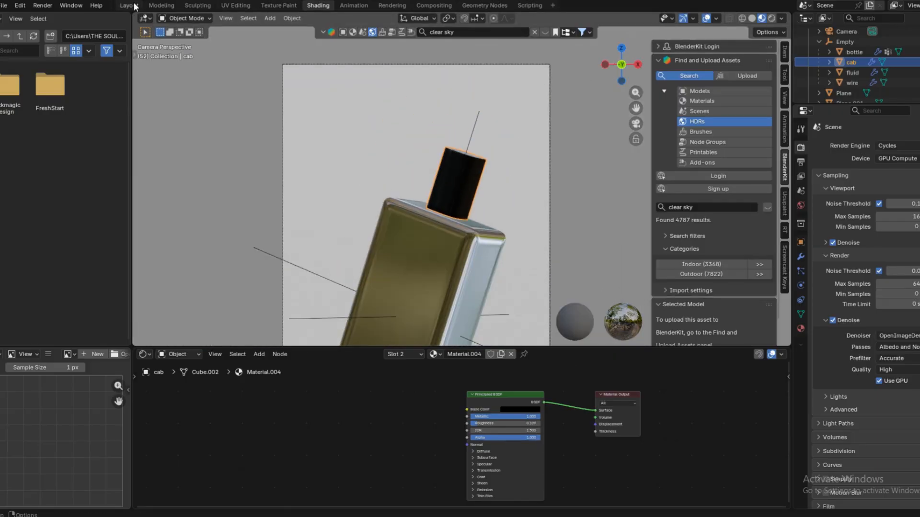
pyautogui.scroll(-3, 494, 199)
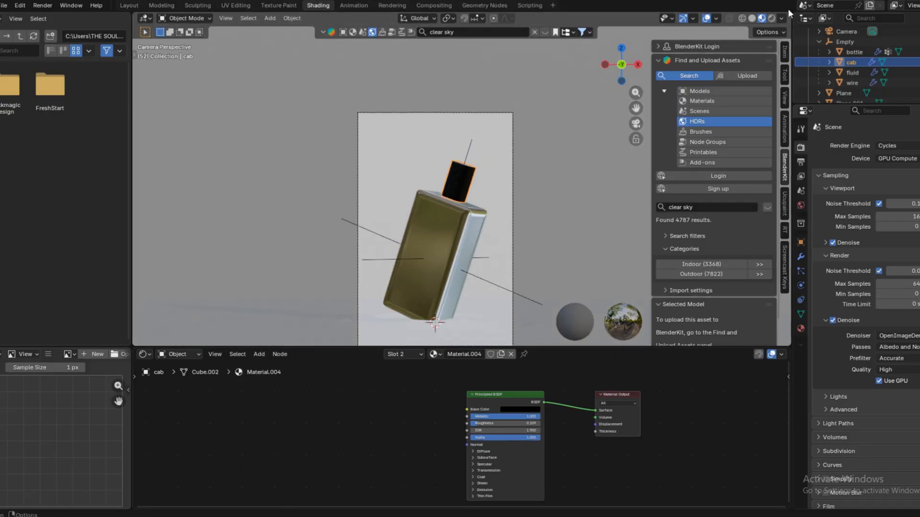
pyautogui.click(770, 18)
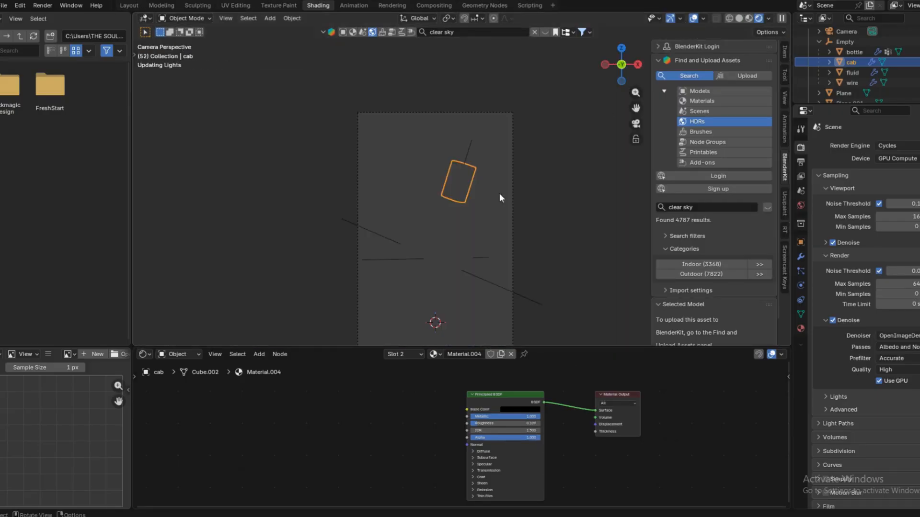
pyautogui.scroll(2, 519, 243)
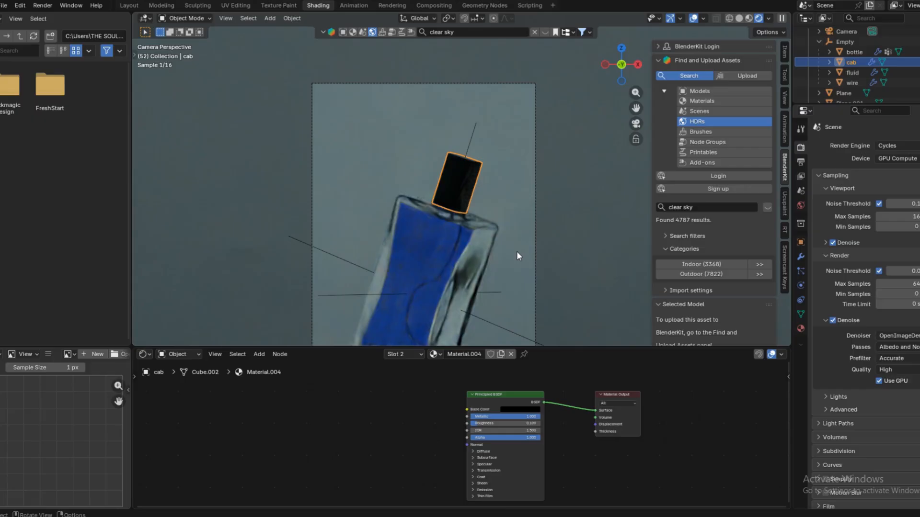
pyautogui.keyDown('shift'); pyautogui.moveTo(514, 245); pyautogui.dragTo(513, 205, button='middle'); pyautogui.keyUp('shift')
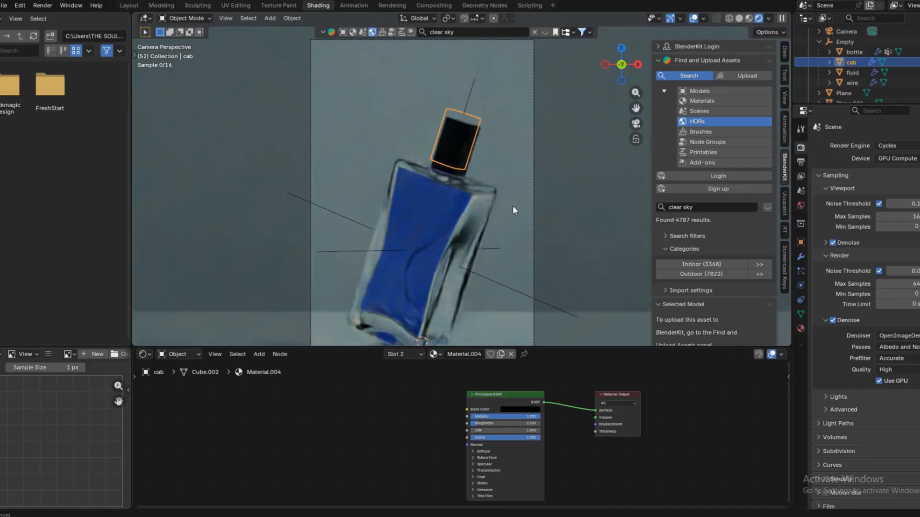
# Step: Give the wire object a new material and set its Transmission weight to 1.000
pyautogui.click(851, 83)
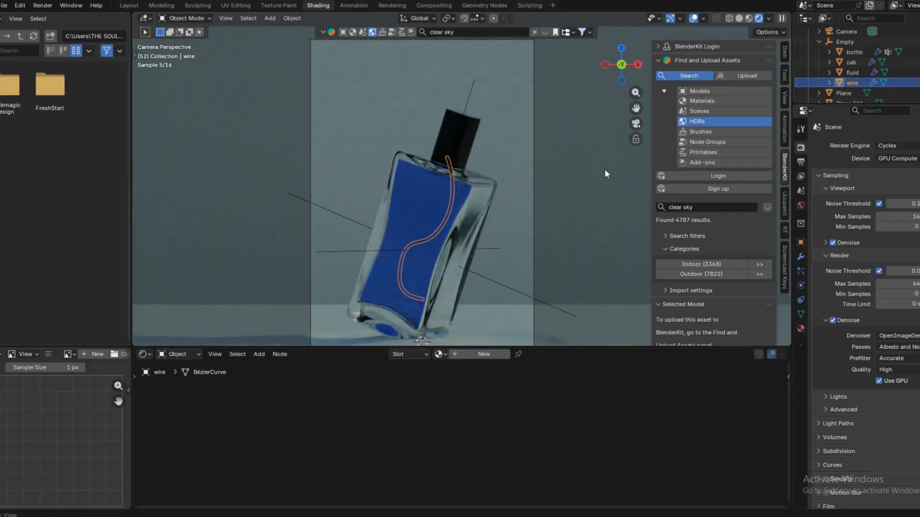
pyautogui.click(475, 354)
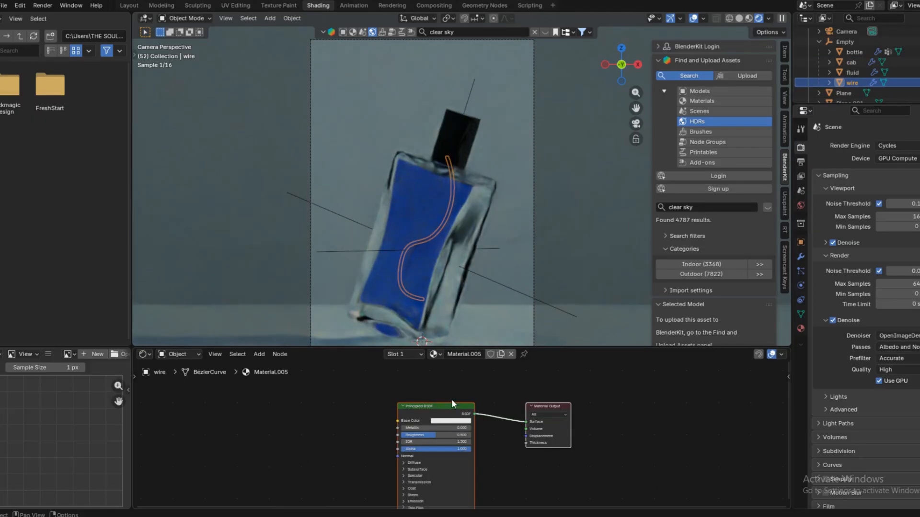
pyautogui.moveTo(484, 456); pyautogui.dragTo(482, 425, button='middle')
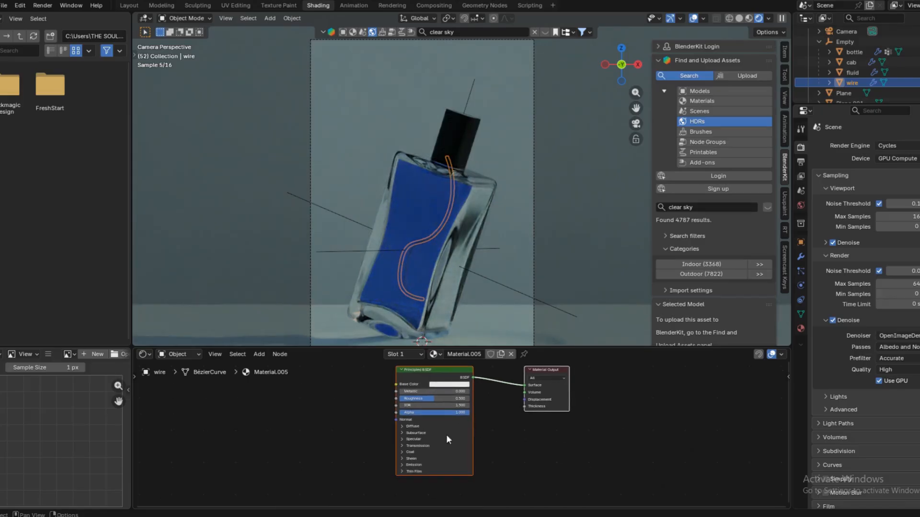
pyautogui.click(424, 447)
pyautogui.moveTo(411, 452); pyautogui.dragTo(460, 453)
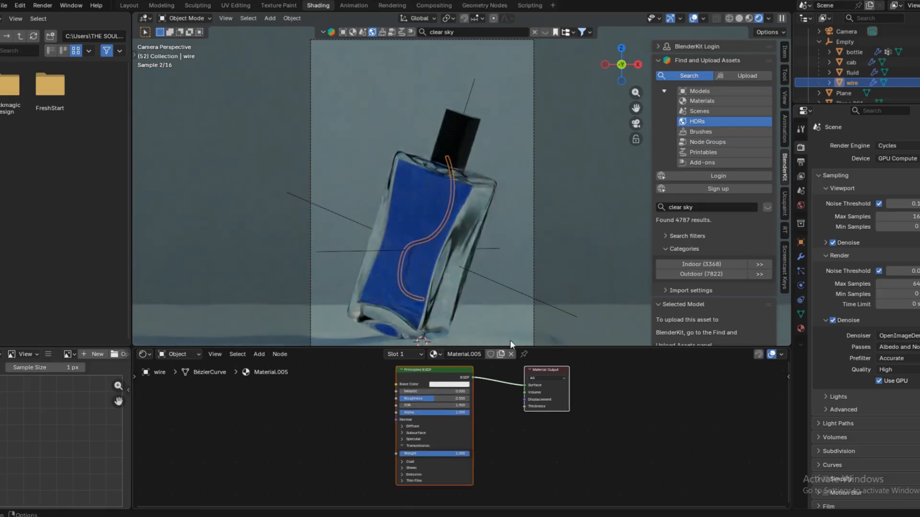
# Step: Darken the wire material's Base Color from white to a light grey
pyautogui.click(464, 384)
pyautogui.moveTo(487, 296)
pyautogui.mouseDown()
pyautogui.moveTo(488, 330)
pyautogui.moveTo(487, 289)
pyautogui.mouseUp()
pyautogui.click(459, 384)
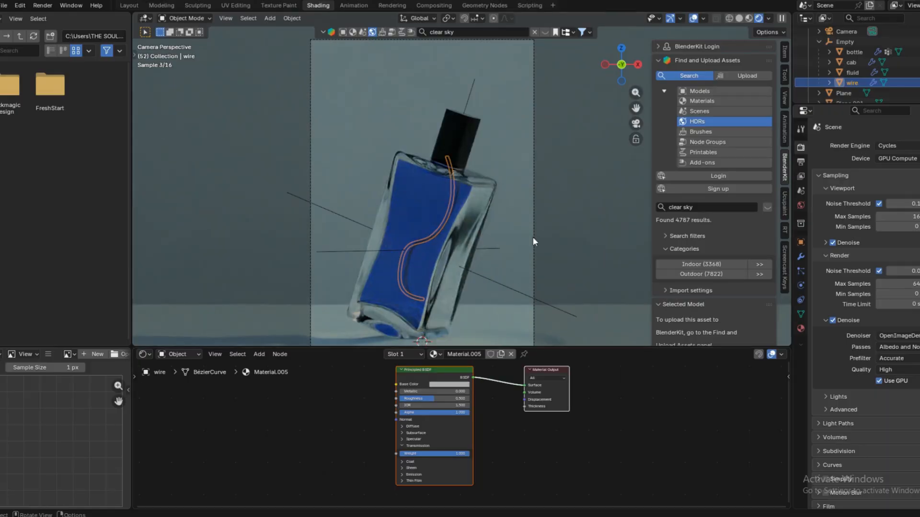
# Step: Give the floor plane a new material with Metallic 1.000, Roughness 0.091 and a pure white Base Color
pyautogui.press('F12')
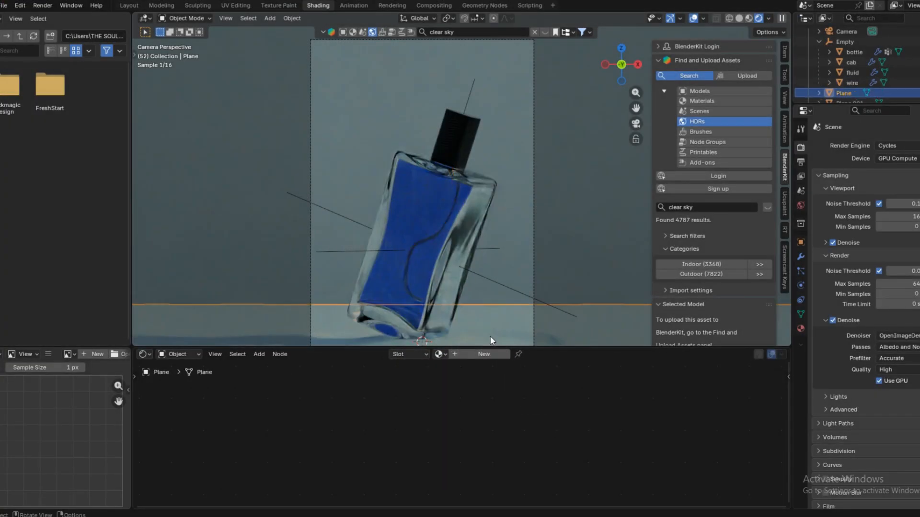
pyautogui.click(494, 353)
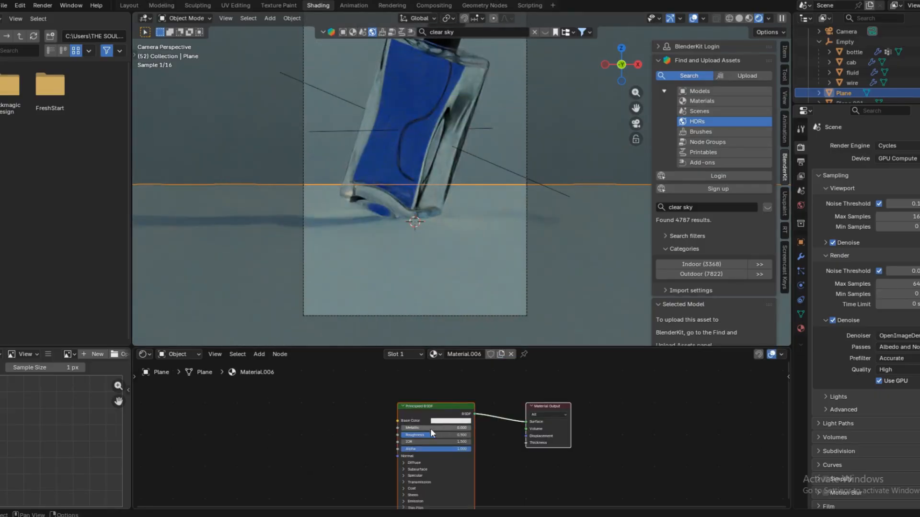
pyautogui.moveTo(415, 426); pyautogui.dragTo(472, 428)
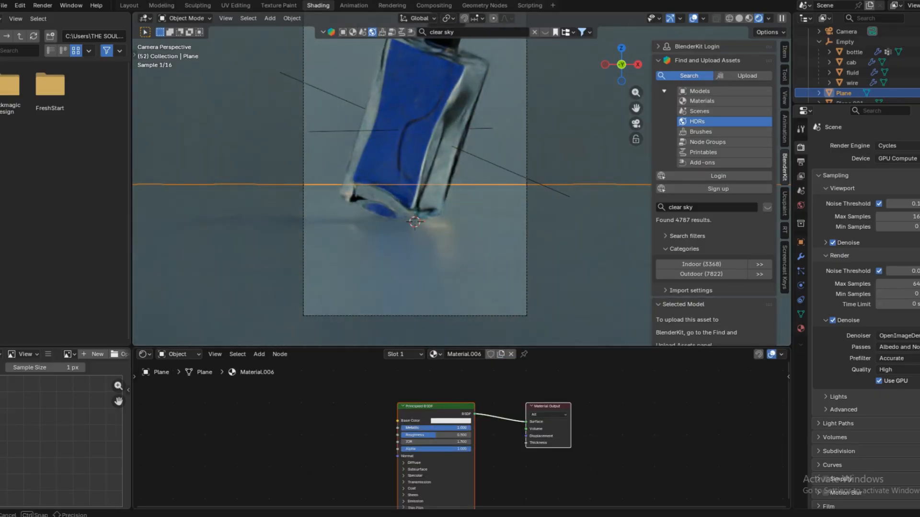
pyautogui.moveTo(425, 435); pyautogui.dragTo(407, 435)
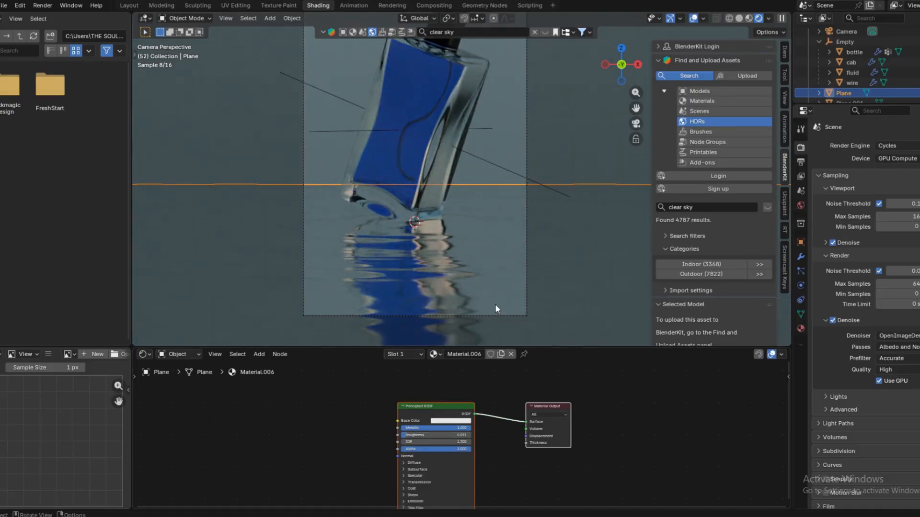
pyautogui.click(467, 421)
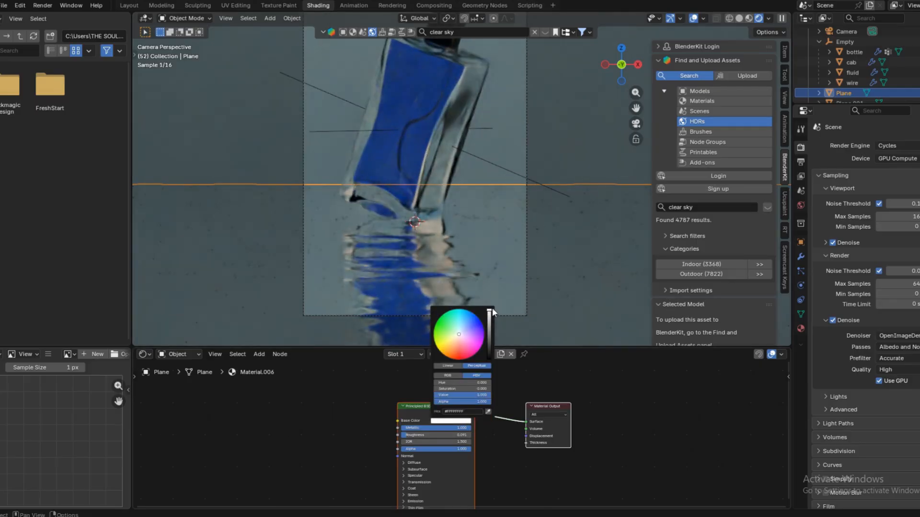
# Step: Give the backdrop plane behind the bottle a new material with a black Base Color and Roughness 1.000
pyautogui.keyDown('shift'); pyautogui.moveTo(519, 145); pyautogui.dragTo(482, 188, button='middle'); pyautogui.keyUp('shift')
pyautogui.click(560, 113)
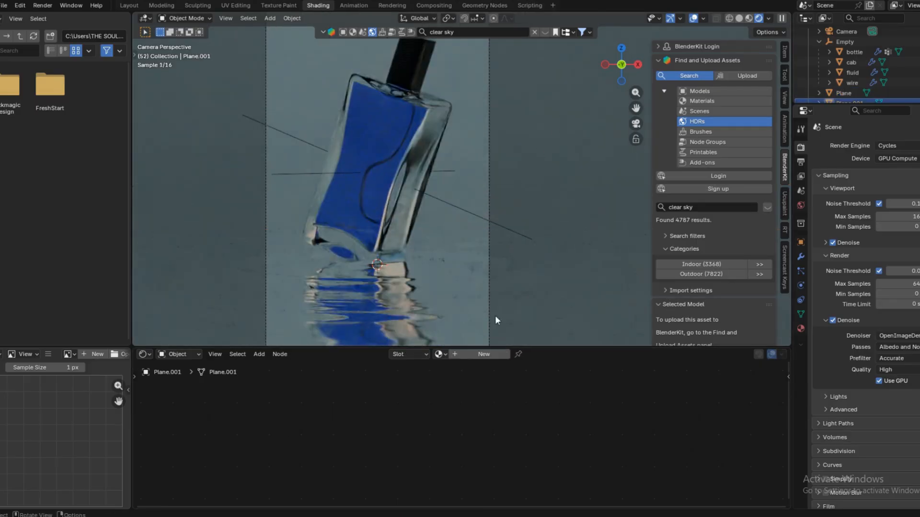
pyautogui.click(487, 354)
pyautogui.click(464, 420)
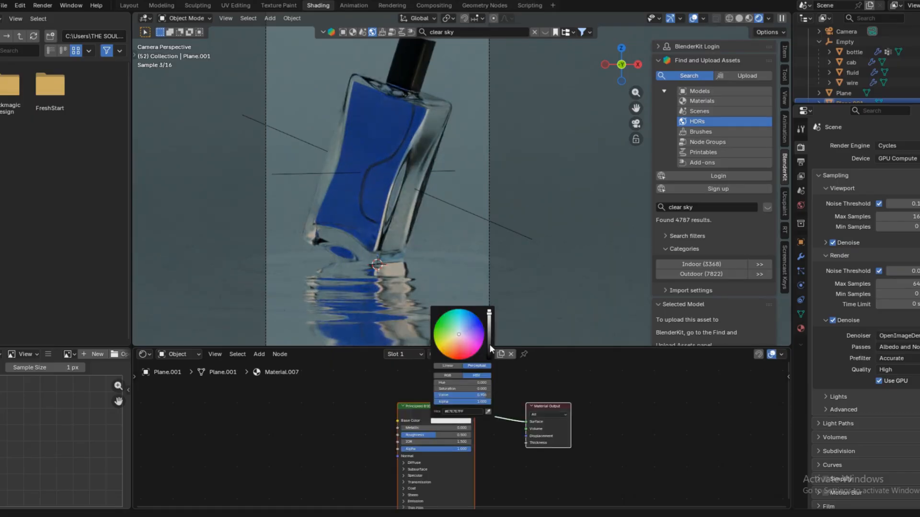
pyautogui.moveTo(489, 344); pyautogui.dragTo(489, 365)
pyautogui.moveTo(415, 428); pyautogui.dragTo(475, 435)
pyautogui.click(305, 403)
pyautogui.scroll(-2, 465, 290)
pyautogui.scroll(-3, 461, 286)
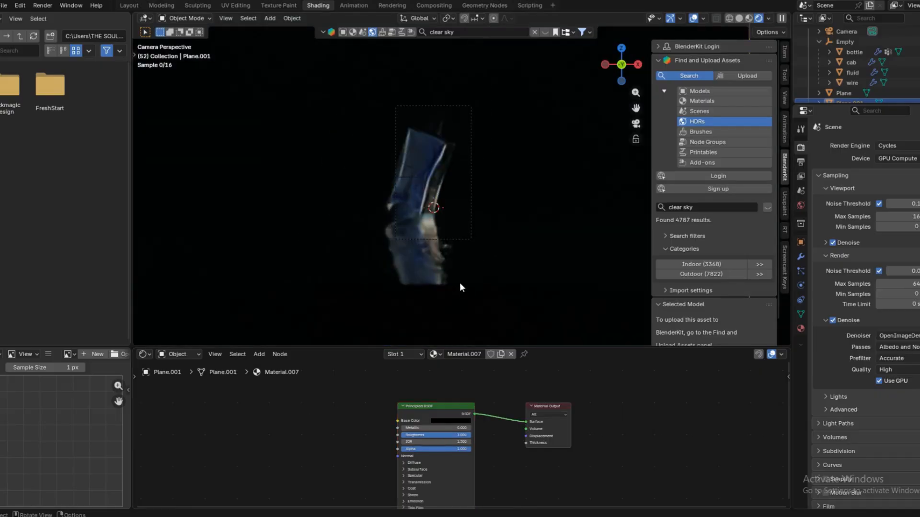
pyautogui.moveTo(254, 213); pyautogui.dragTo(374, 251, button='middle')
pyautogui.press('KP_0')
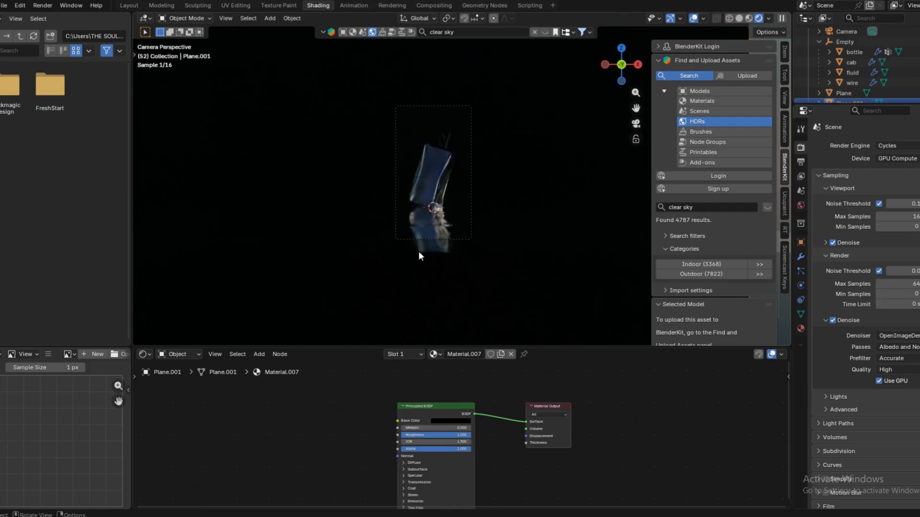
# Step: Add an area light at the scene origin under the perfume bottle
pyautogui.hotkey('shift', 'a')
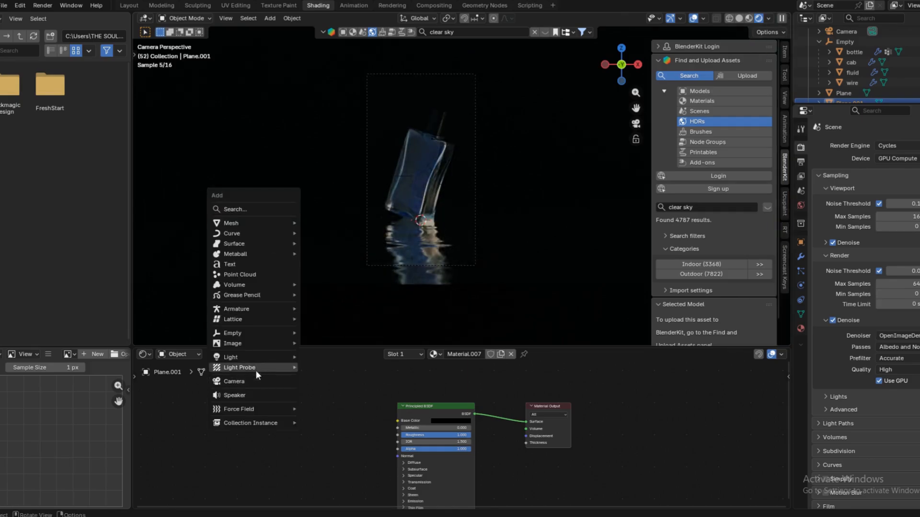
pyautogui.moveTo(255, 356)
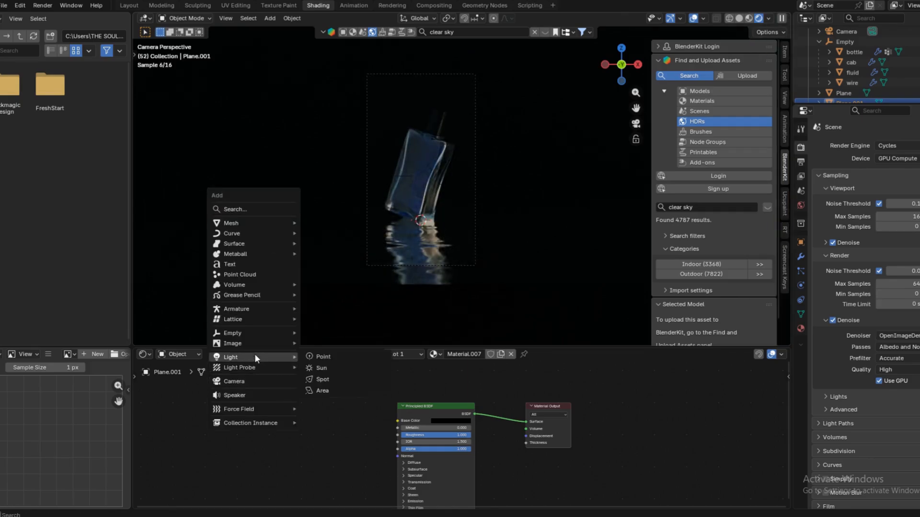
pyautogui.click(326, 390)
# Step: Try to rotate the new area light 90° about the global X axis
pyautogui.write('r')
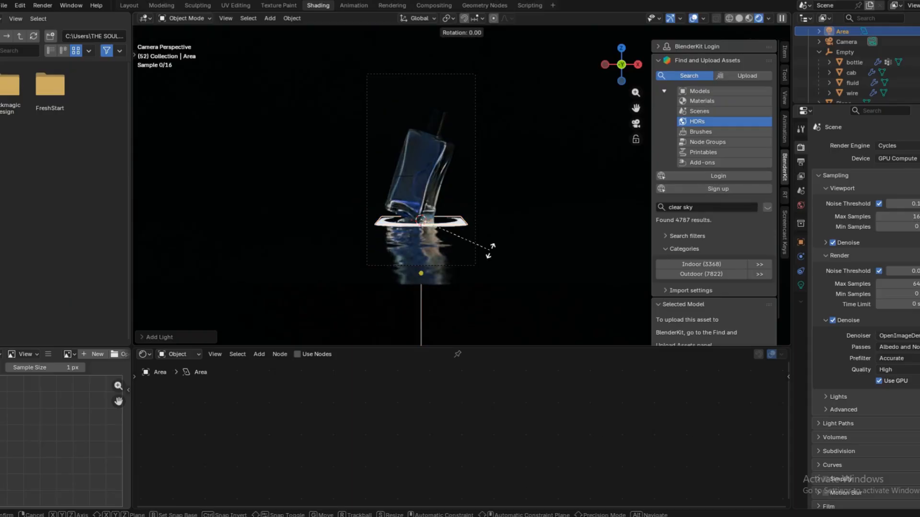
pyautogui.write('x')
pyautogui.write('90')
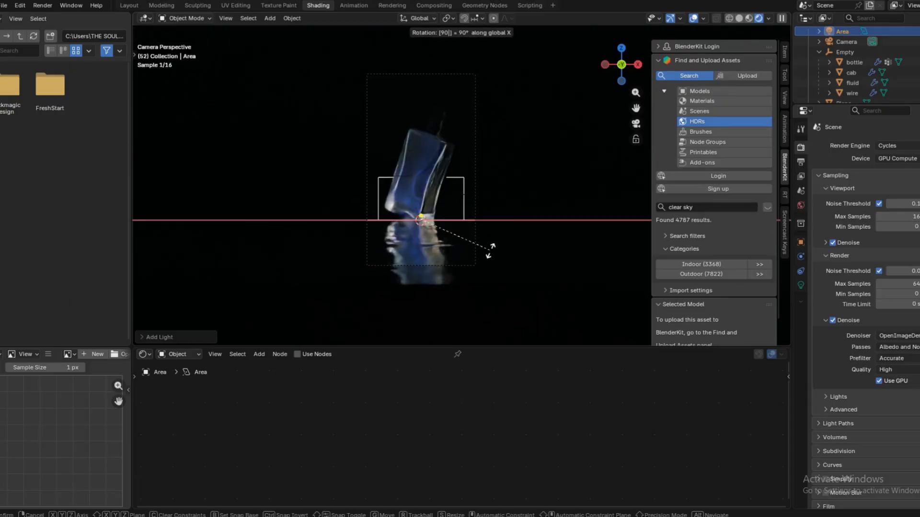
pyautogui.press('Escape')
pyautogui.write('rx')
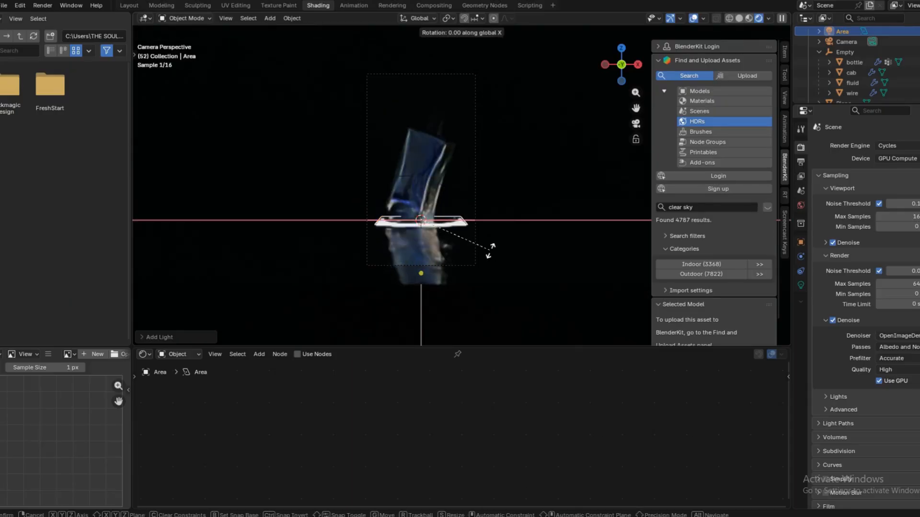
pyautogui.write('90')
pyautogui.press('Return')
pyautogui.moveTo(473, 255); pyautogui.dragTo(395, 277, button='middle')
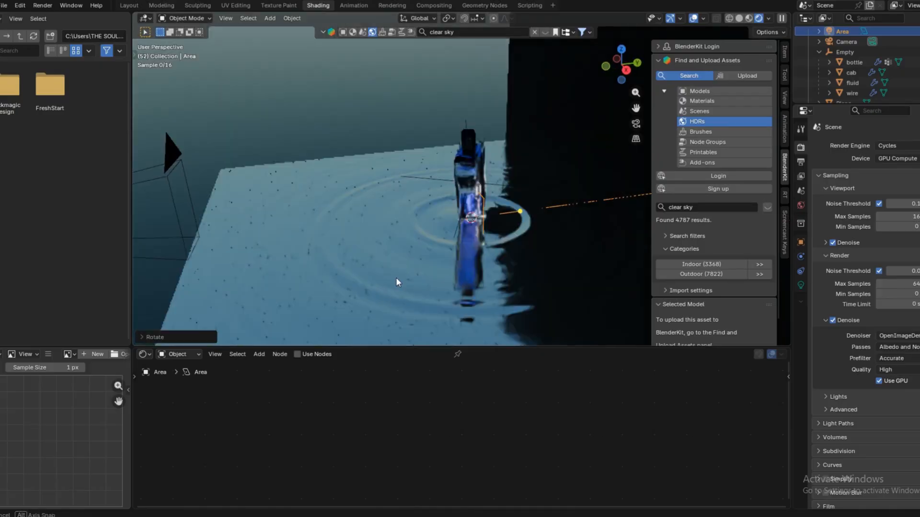
# Step: Rotate the area light 270° about the global X axis and move it along Y to behind the bottle
pyautogui.write('rx')
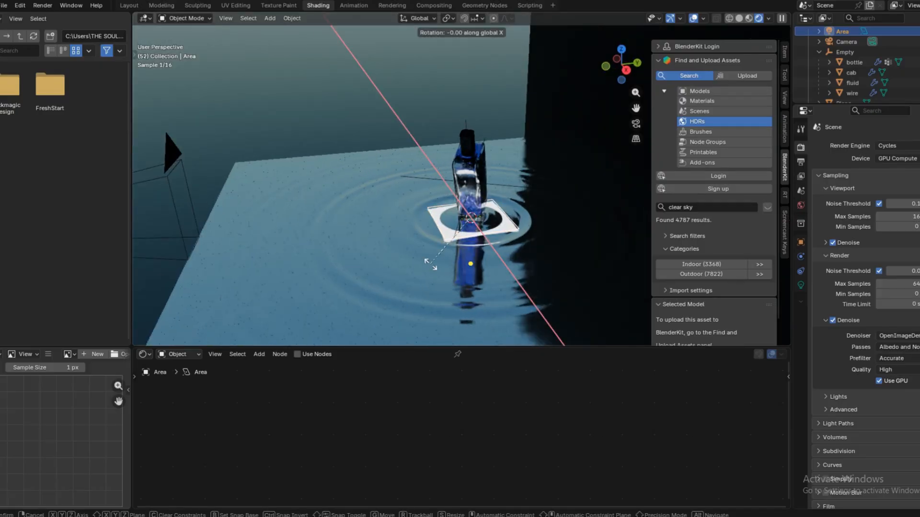
pyautogui.write('270')
pyautogui.press('Return')
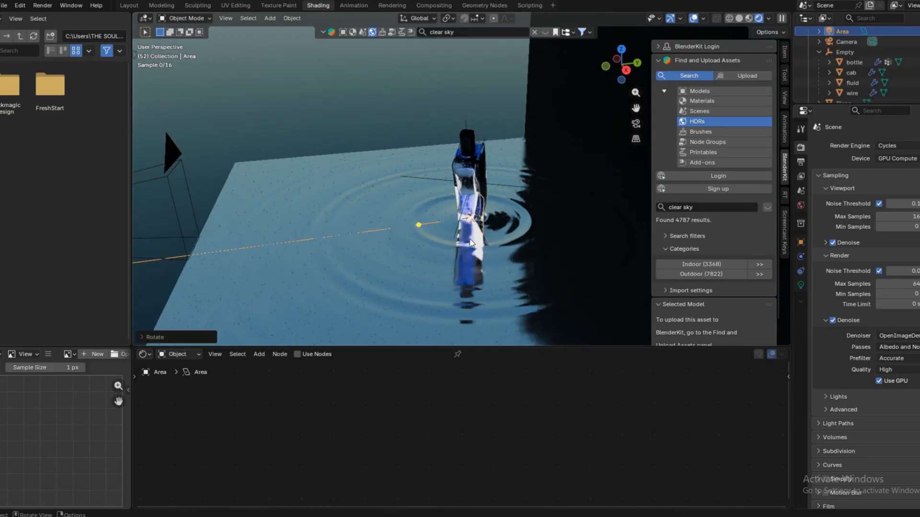
pyautogui.press('g')
pyautogui.press('y')
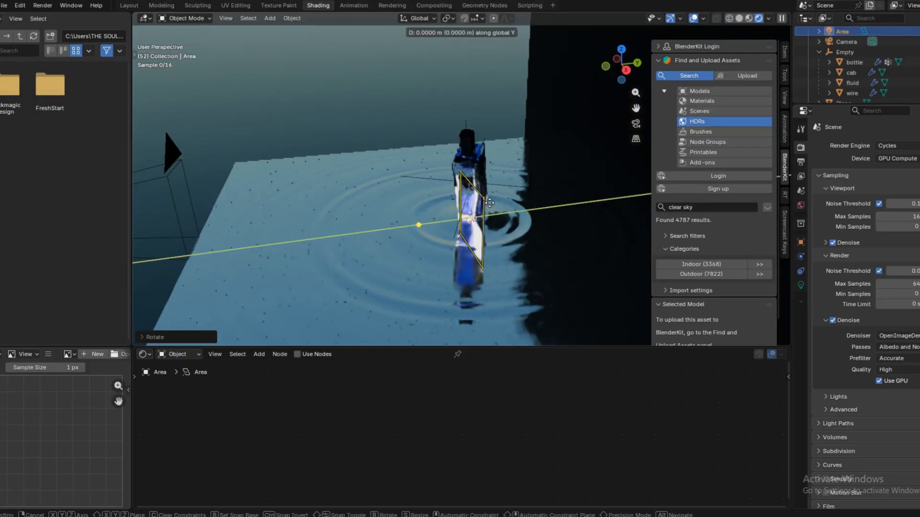
pyautogui.click(640, 162)
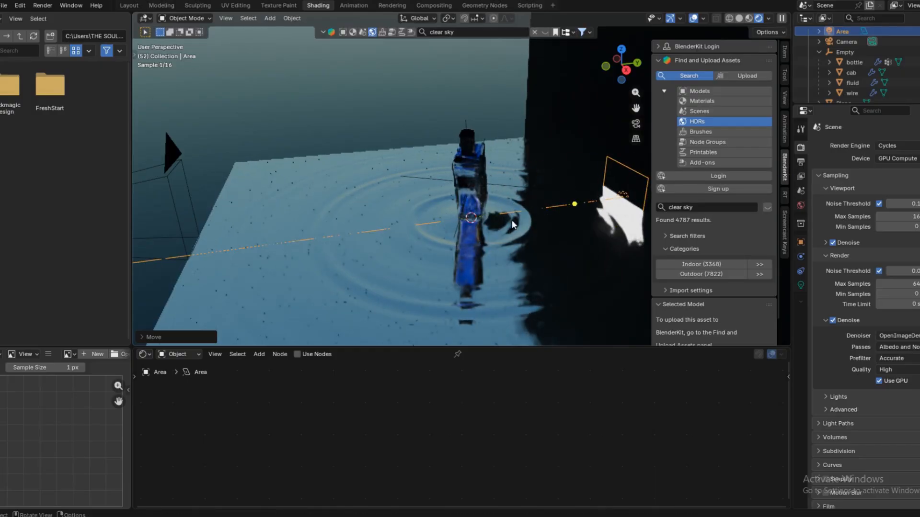
pyautogui.press('KP_1')
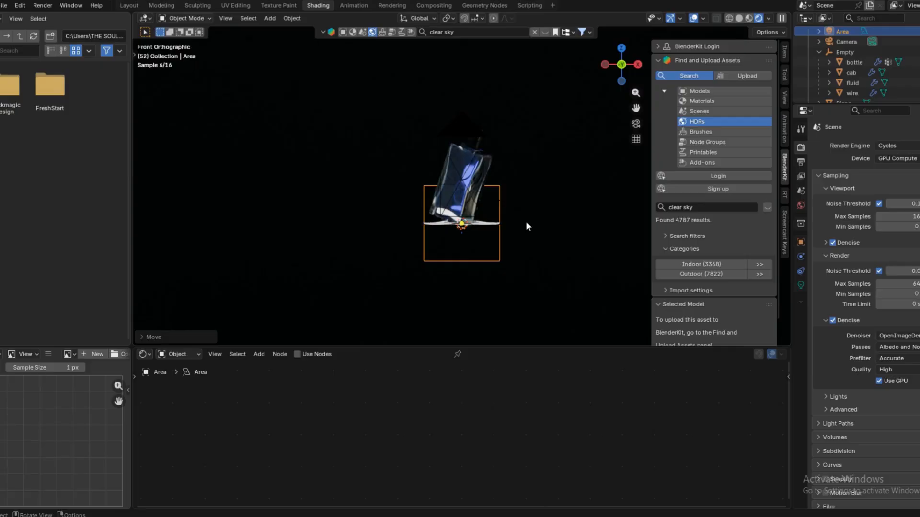
pyautogui.press('g')
pyautogui.rightClick(525, 222)
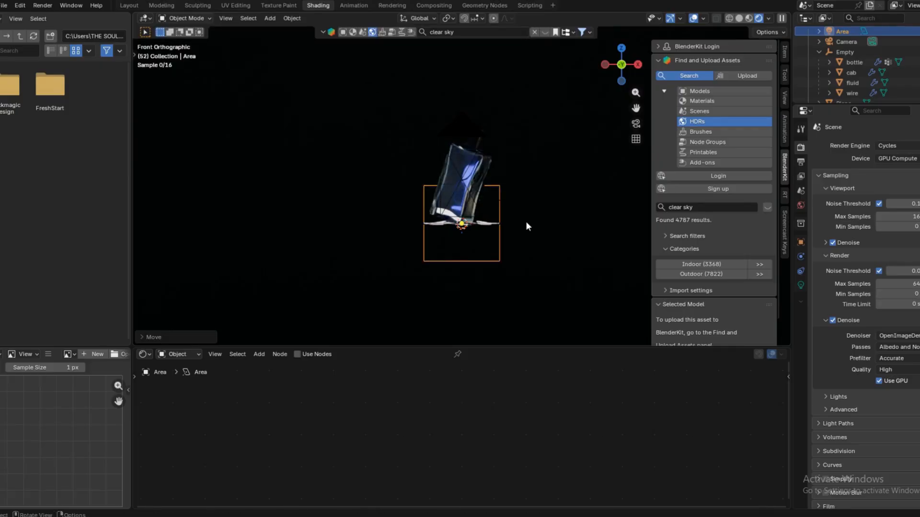
# Step: Set the transform pivot point to 3D Cursor and swing the area light about Z to the bottle's rear left, as seen by the camera
pyautogui.click(447, 20)
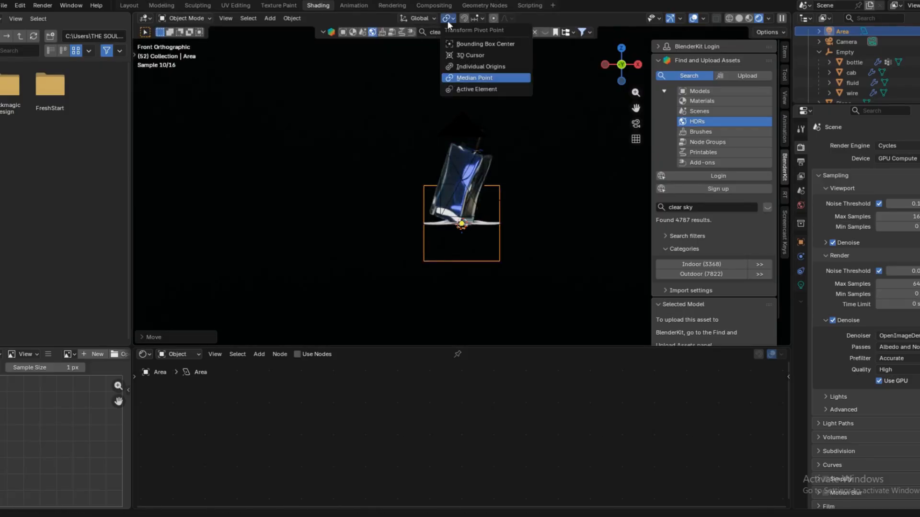
pyautogui.click(457, 56)
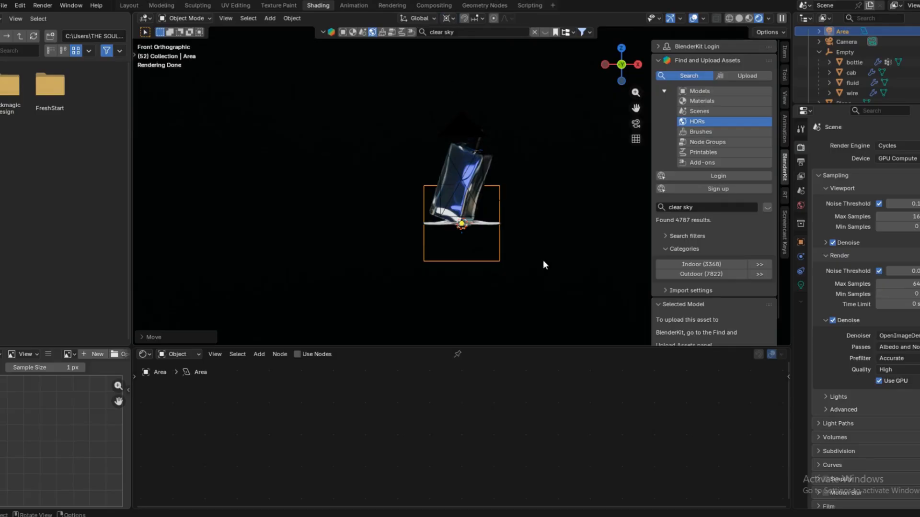
pyautogui.moveTo(555, 228); pyautogui.dragTo(536, 307, button='middle')
pyautogui.press('z')
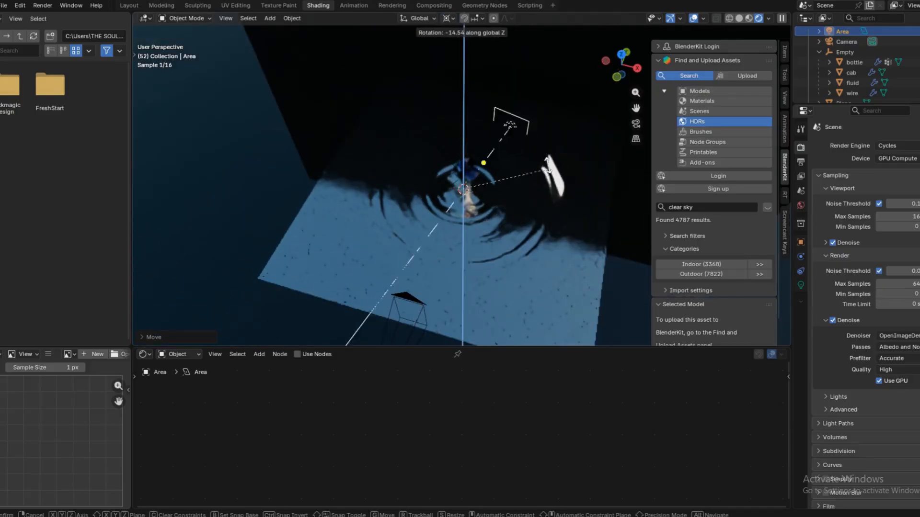
pyautogui.click(518, 175)
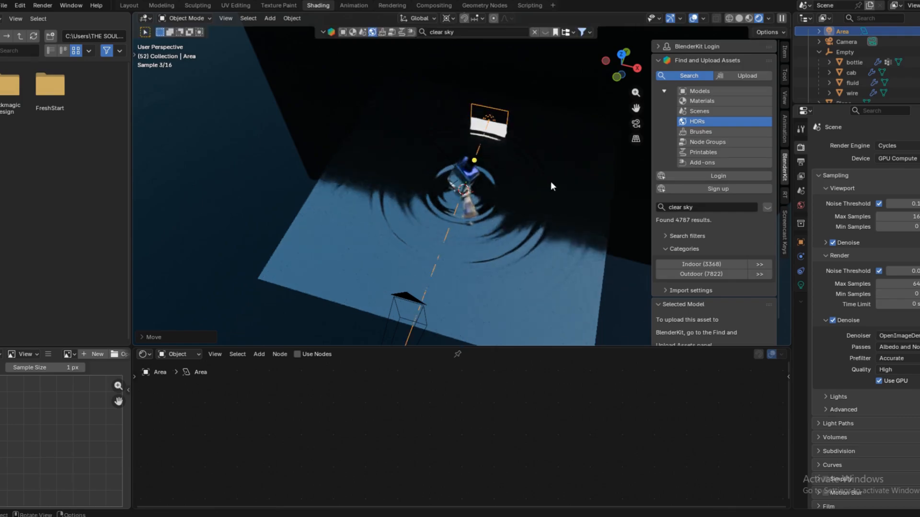
pyautogui.press('r')
pyautogui.press('z')
pyautogui.click(512, 130)
pyautogui.press('KP_0')
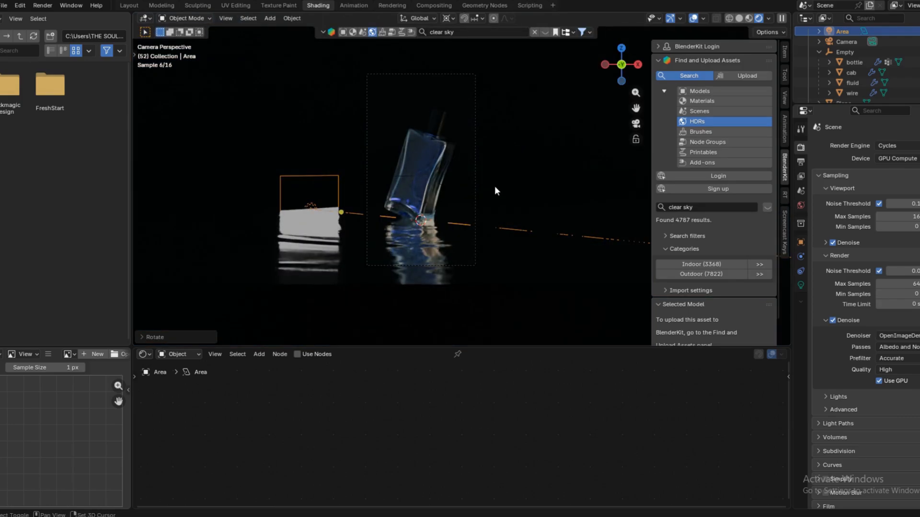
# Step: Duplicate the area light and rotate the copy -95° about the global Z axis to the opposite side of the bottle
pyautogui.hotkey('shift', 'd')
pyautogui.press('r')
pyautogui.press('z')
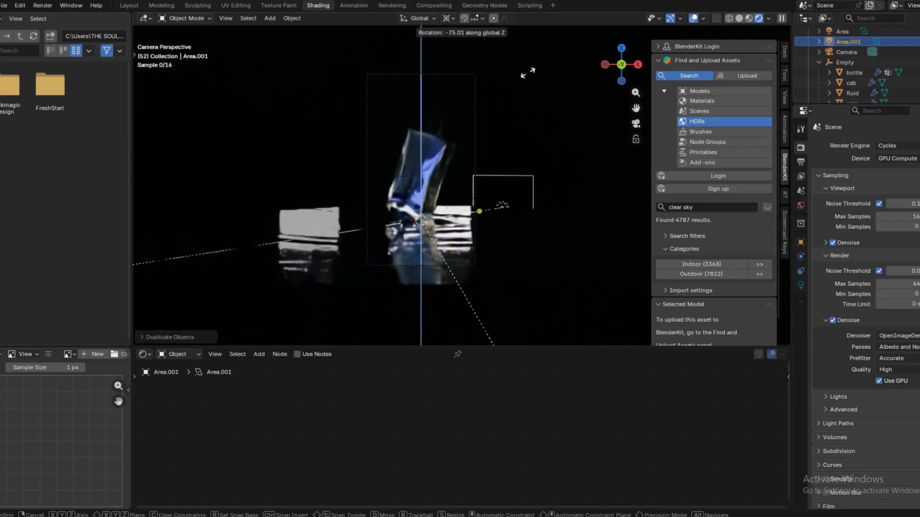
pyautogui.click(461, 94)
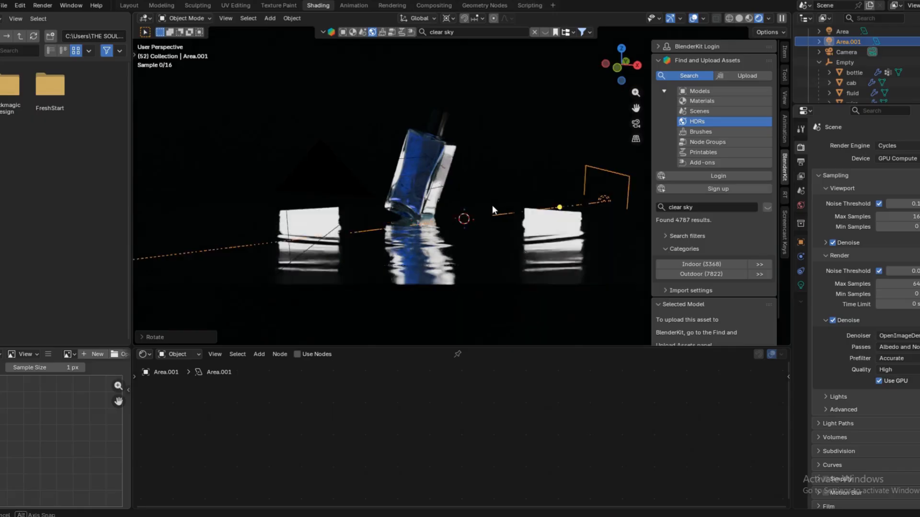
pyautogui.moveTo(493, 205); pyautogui.dragTo(386, 45, button='middle')
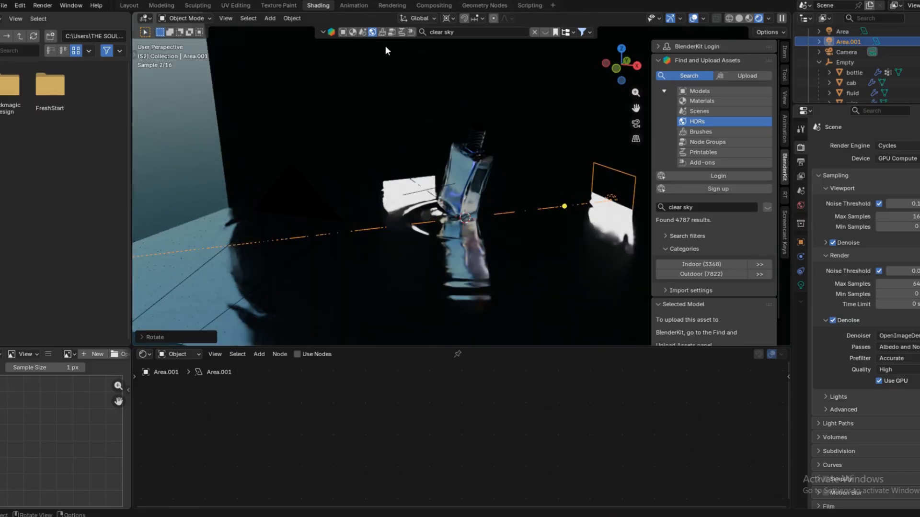
# Step: Switch to the Layout workspace and split the 3D viewport into two side-by-side viewports
pyautogui.click(129, 5)
pyautogui.moveTo(788, 14); pyautogui.dragTo(383, 105)
pyautogui.scroll(-2, 760, 19)
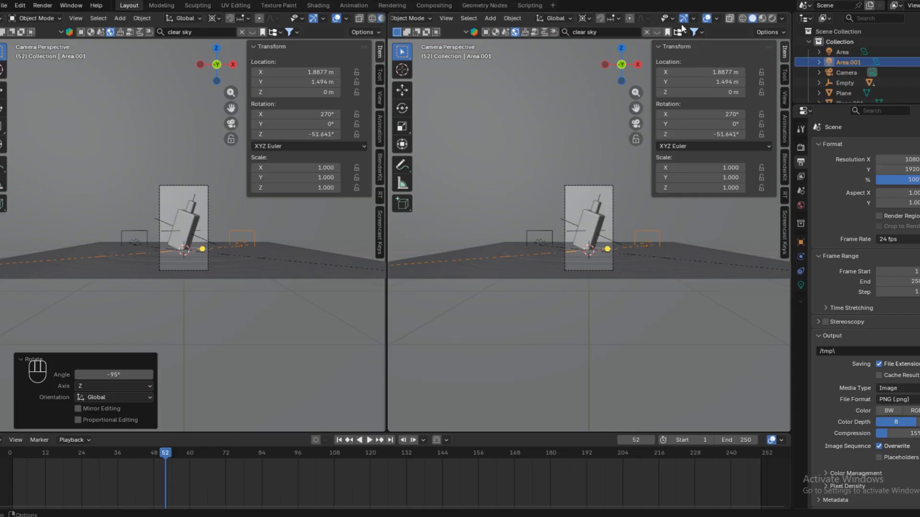
# Step: Show a rendered close-up of the bottle in one viewport and hide the sidebars in both viewports
pyautogui.click(771, 18)
pyautogui.press('KP_0')
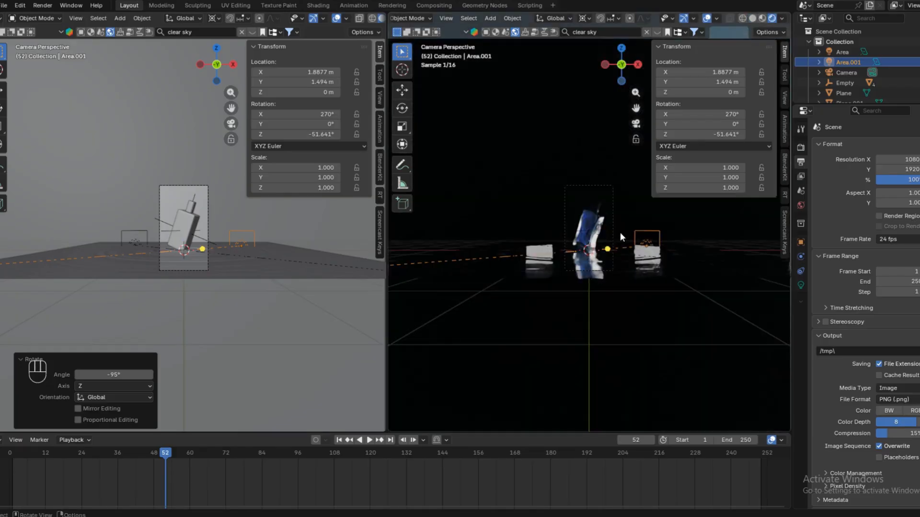
pyautogui.scroll(10, 599, 250)
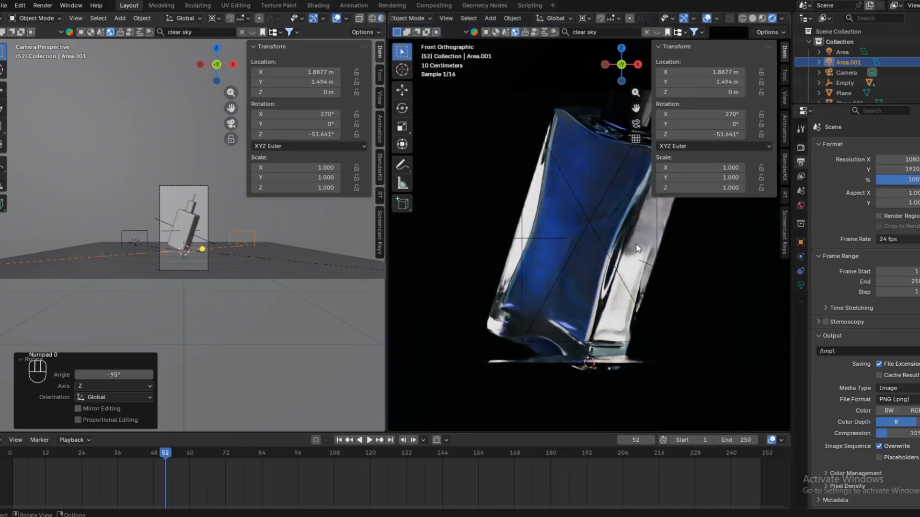
pyautogui.press('n')
pyautogui.press('n')
pyautogui.scroll(5, 207, 226)
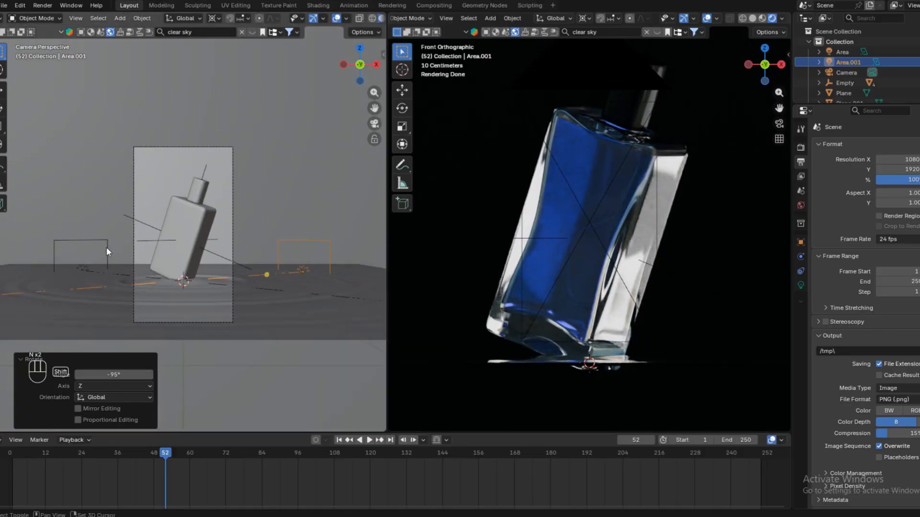
# Step: Select both area lights and raise them about 0.84 m along the Z axis
pyautogui.keyDown('shift'); pyautogui.click(107, 247); pyautogui.keyUp('shift')
pyautogui.press('g')
pyautogui.press('z')
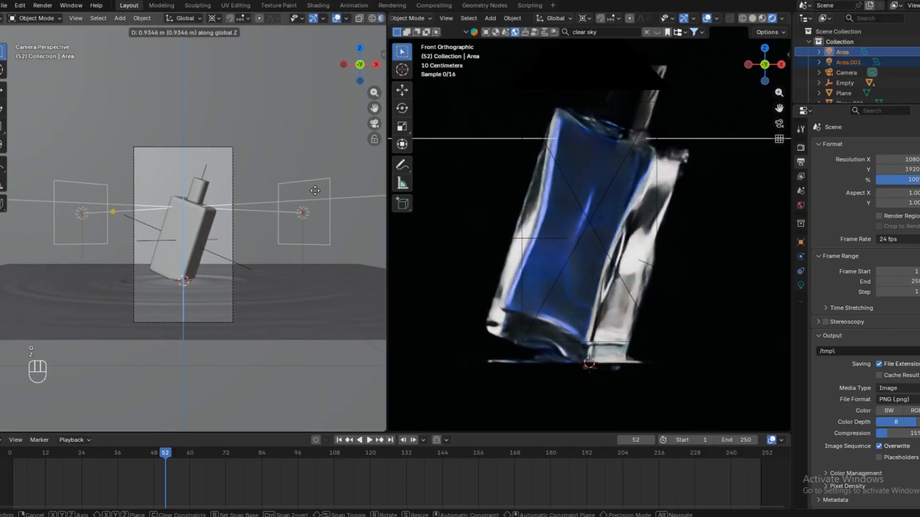
pyautogui.click(316, 210)
# Step: Scale both area lights by about 3.173 along Z and lower them about 1.69 m along Z
pyautogui.press('s')
pyautogui.press('z')
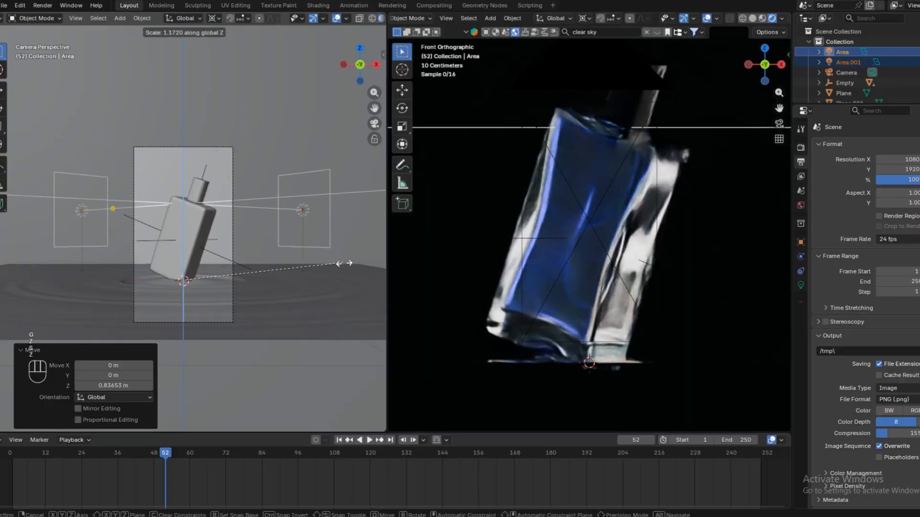
pyautogui.click(281, 186)
pyautogui.press('g')
pyautogui.press('z')
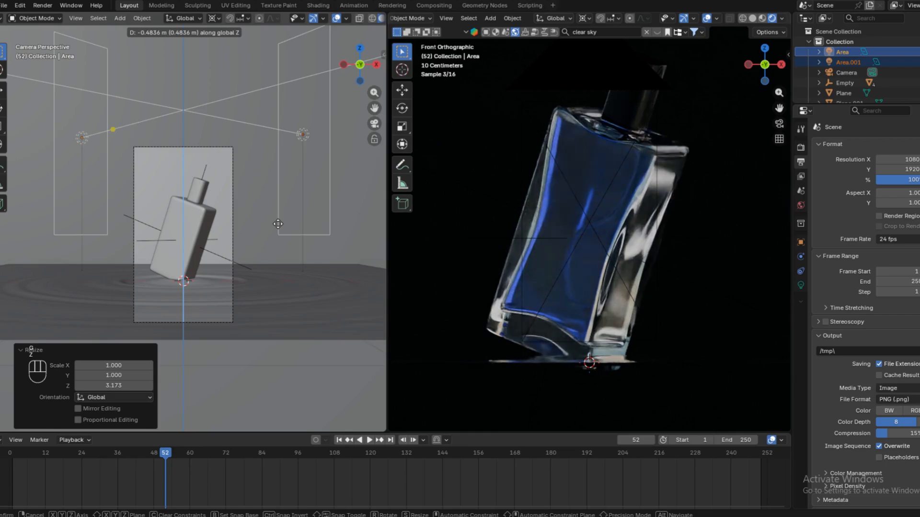
pyautogui.click(273, 318)
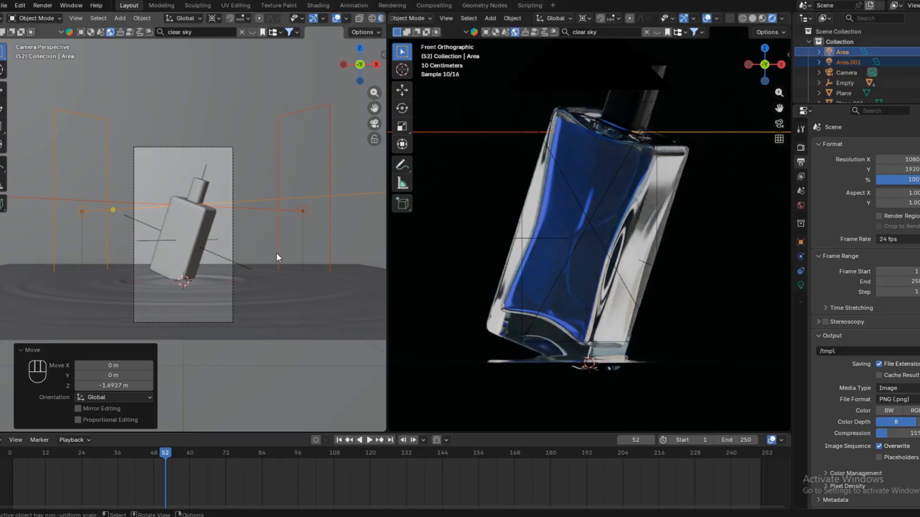
# Step: Set the Power of the two area lights flanking the bottle to 6.000
pyautogui.scroll(-3, 604, 254)
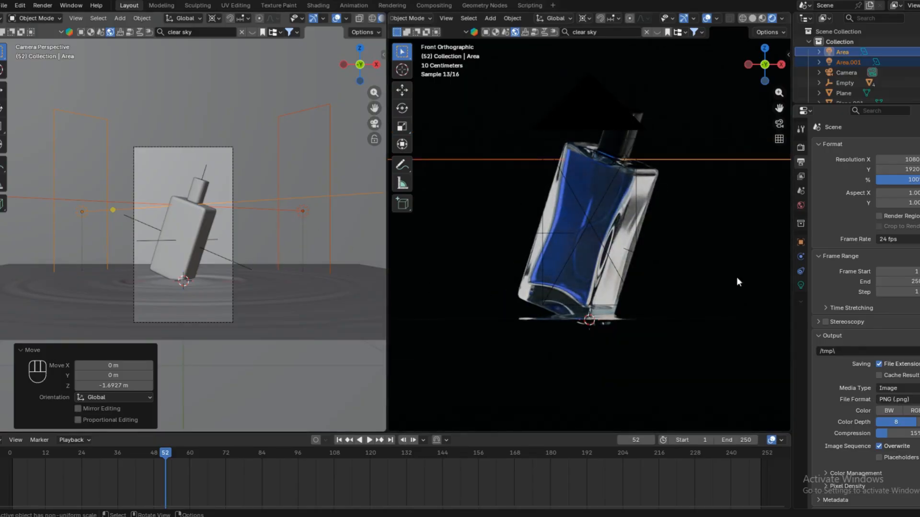
pyautogui.click(801, 286)
pyautogui.moveTo(913, 235)
pyautogui.mouseDown()
pyautogui.moveTo(853, 235)
pyautogui.moveTo(912, 237)
pyautogui.mouseUp()
pyautogui.click(293, 213)
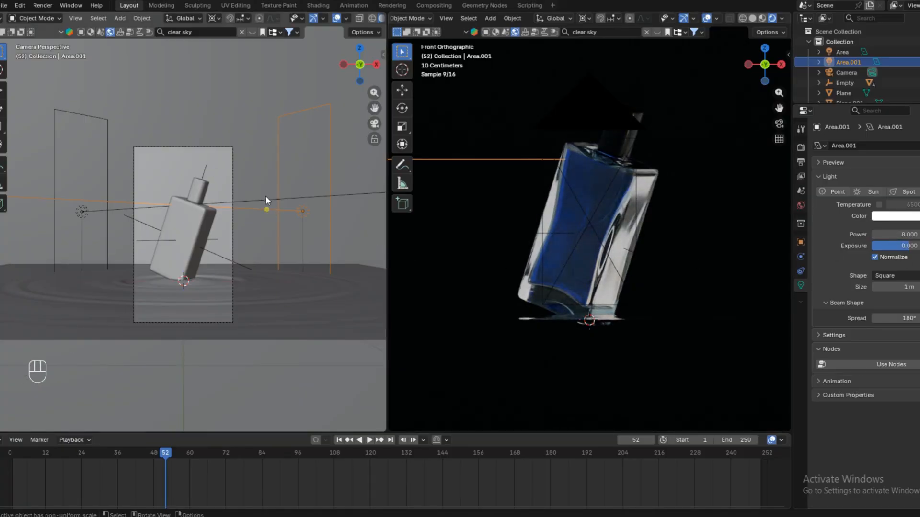
# Step: Add a third area light at the scene origin
pyautogui.scroll(-3, 265, 196)
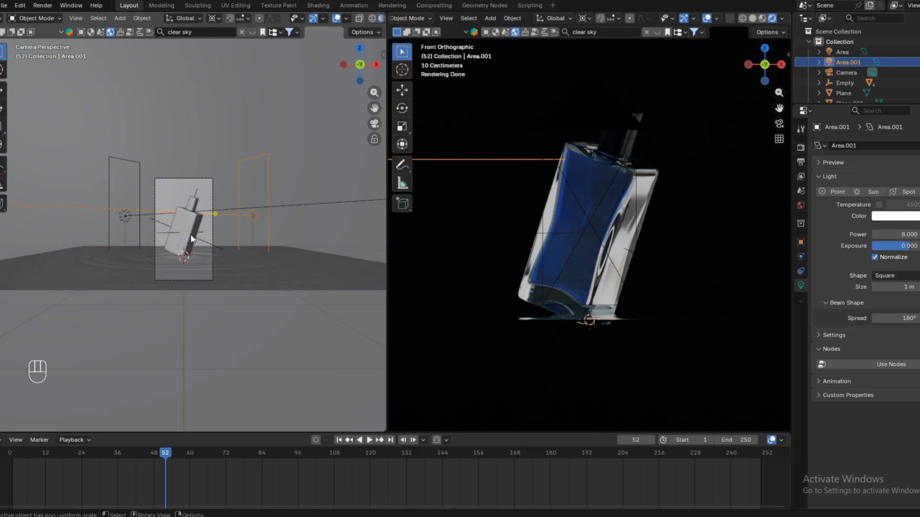
pyautogui.hotkey('shift', 'a')
pyautogui.moveTo(93, 208)
pyautogui.click(150, 241)
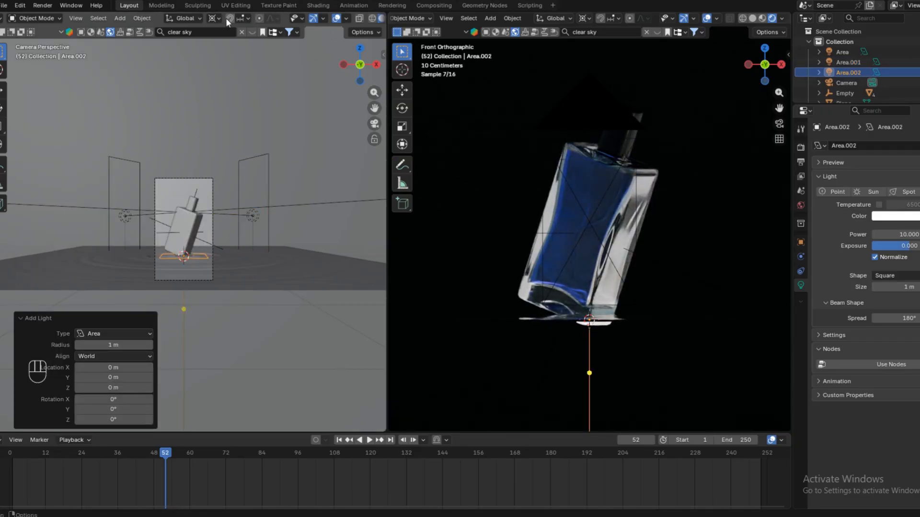
# Step: Change the transform pivot point to Median Point
pyautogui.click(612, 18)
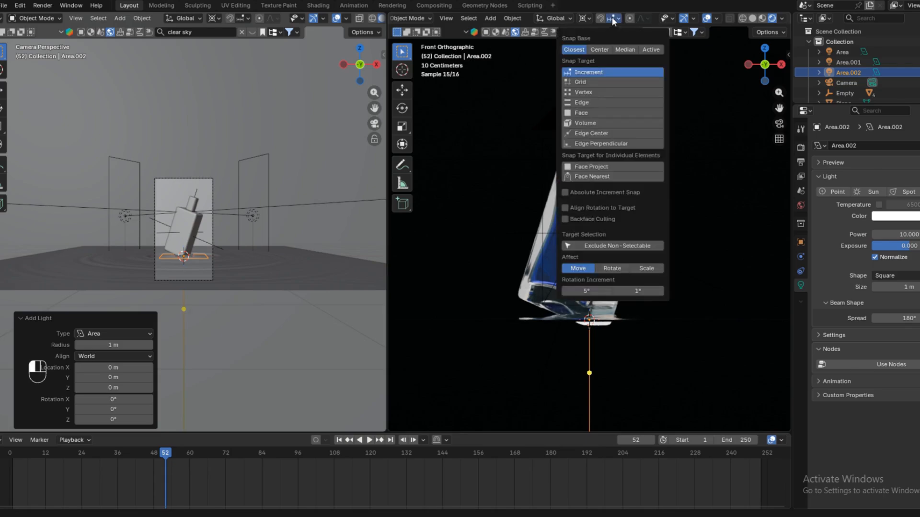
pyautogui.click(584, 19)
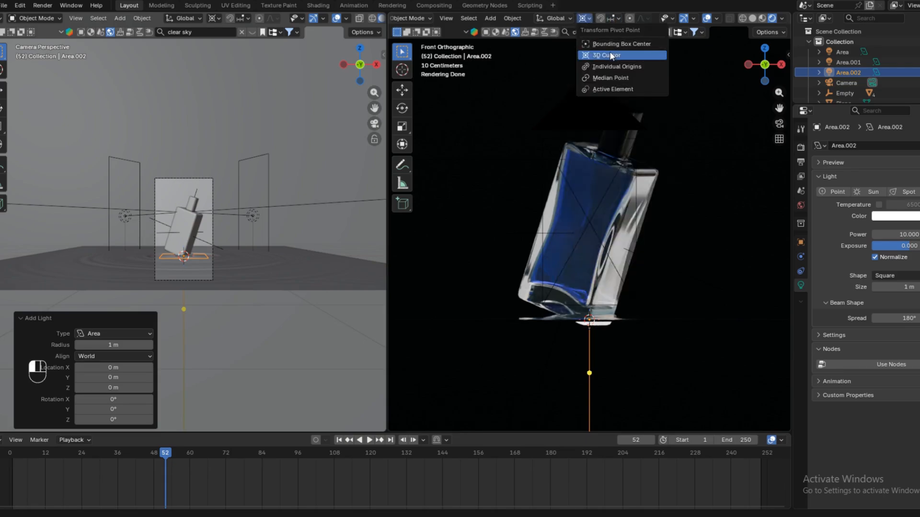
pyautogui.click(618, 78)
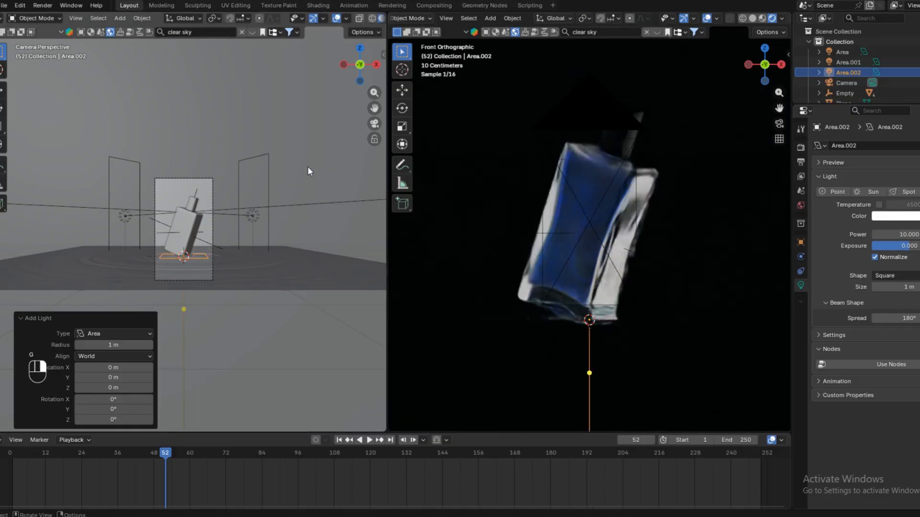
# Step: Rotate the third area light 90° about the X axis
pyautogui.moveTo(307, 166); pyautogui.dragTo(285, 242, button='middle')
pyautogui.press('KP_2')
pyautogui.press('KP_3')
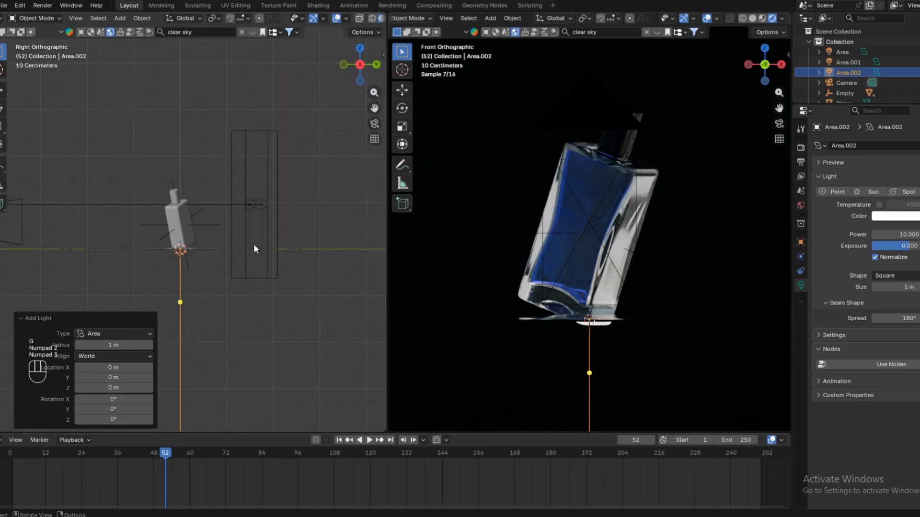
pyautogui.write('rx90')
pyautogui.press('Return')
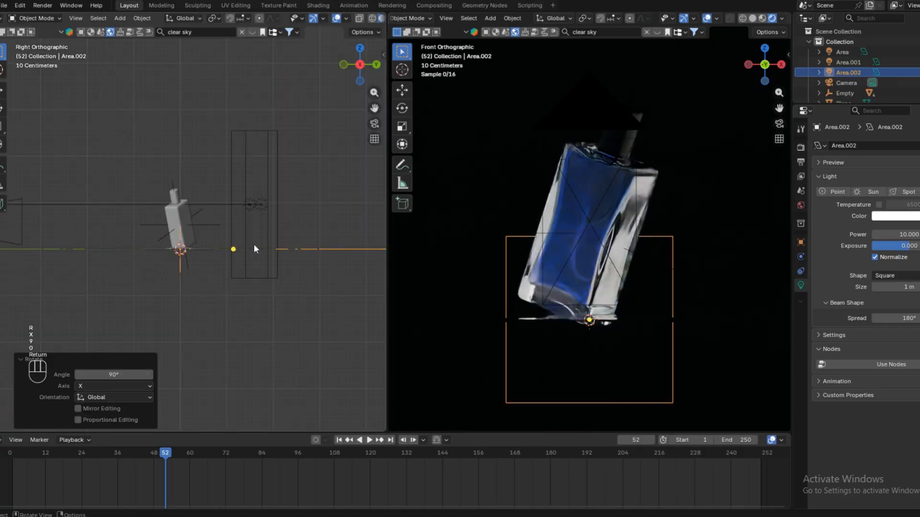
# Step: Move the third area light -5.4989 m along Y and raise it about 0.6645 m along Z
pyautogui.press('KP_5')
pyautogui.moveTo(254, 251); pyautogui.dragTo(282, 222, button='middle')
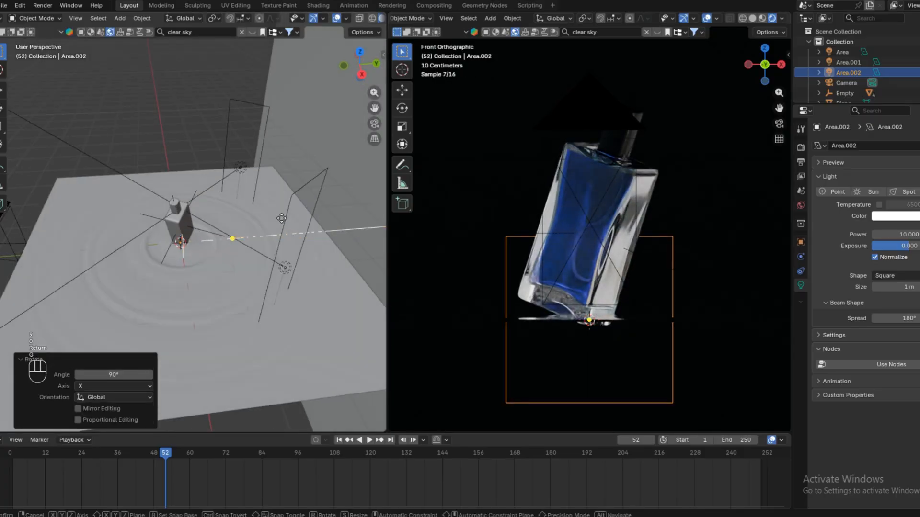
pyautogui.press('g')
pyautogui.press('y')
pyautogui.click(202, 248)
pyautogui.press('g')
pyautogui.press('z')
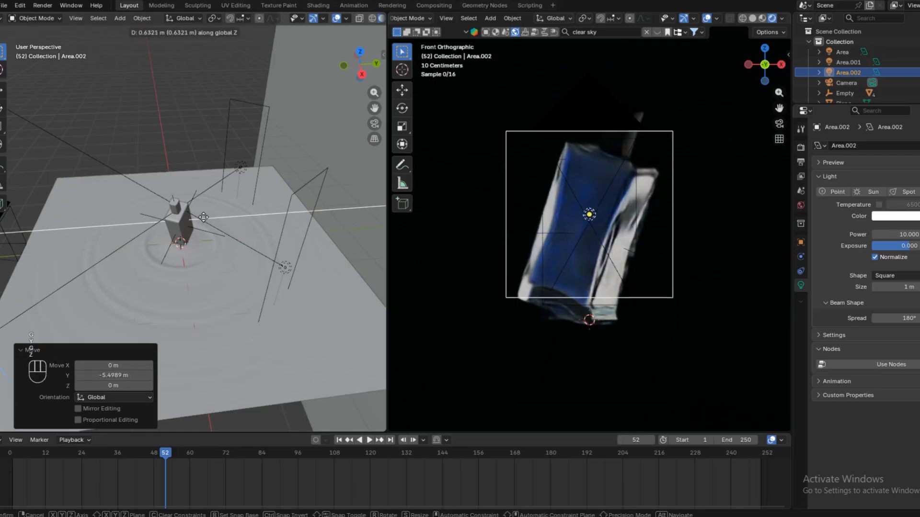
pyautogui.scroll(-8, 254, 233)
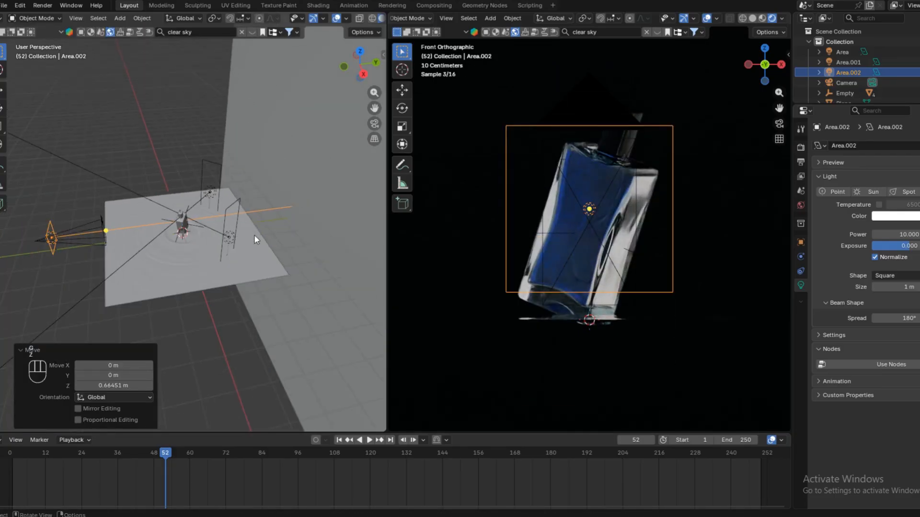
# Step: Scale the third area light uniformly by about 6.874
pyautogui.press('s')
pyautogui.click(211, 225)
pyautogui.moveTo(211, 224); pyautogui.dragTo(290, 200, button='middle')
# Step: Try a Power of 100 on the third area light and raise it to 1000
pyautogui.click(918, 234)
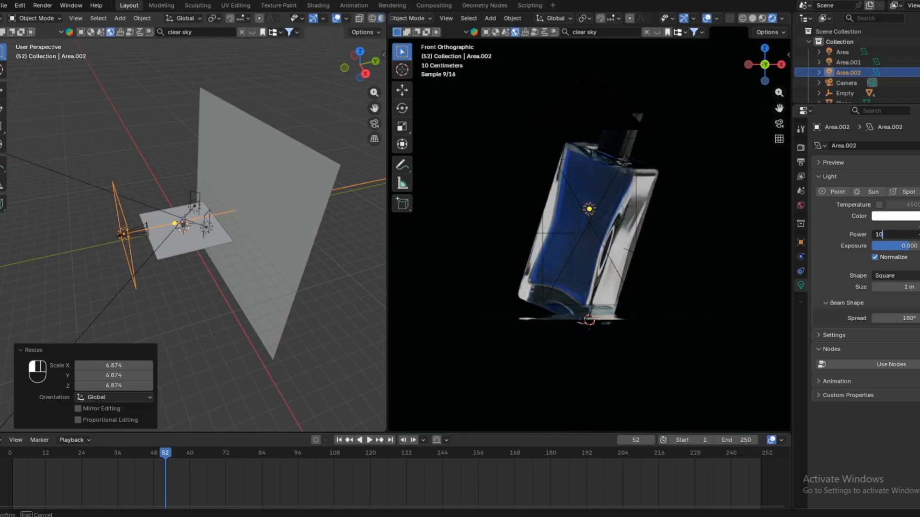
pyautogui.write('100')
pyautogui.press('Return')
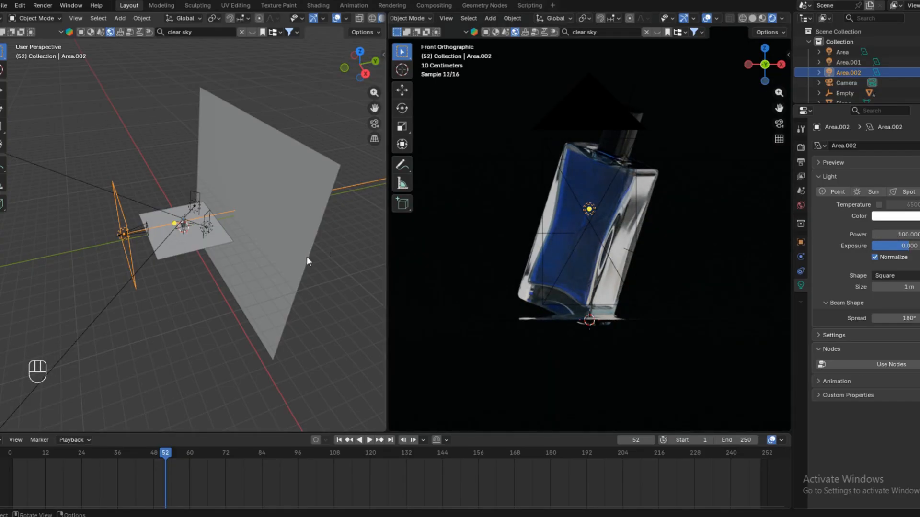
pyautogui.moveTo(307, 258); pyautogui.dragTo(303, 240, button='middle')
pyautogui.click(914, 234)
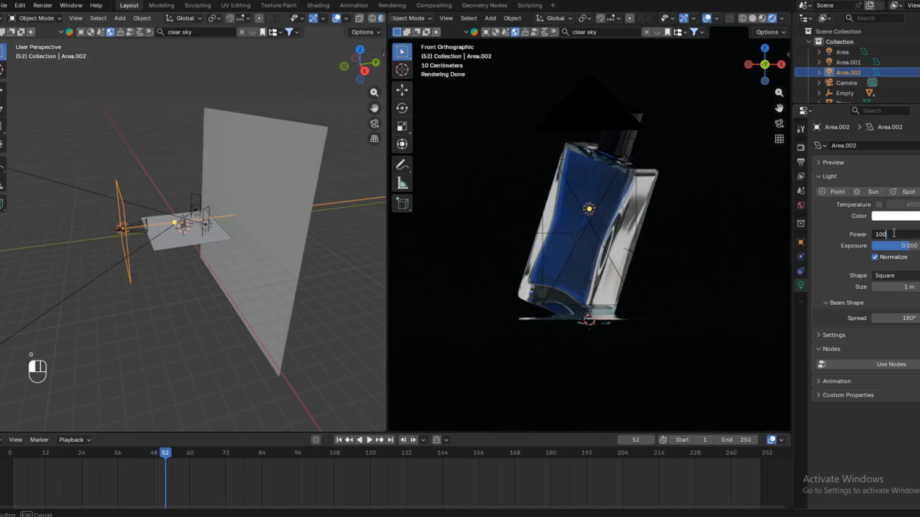
pyautogui.write('1000')
pyautogui.press('Return')
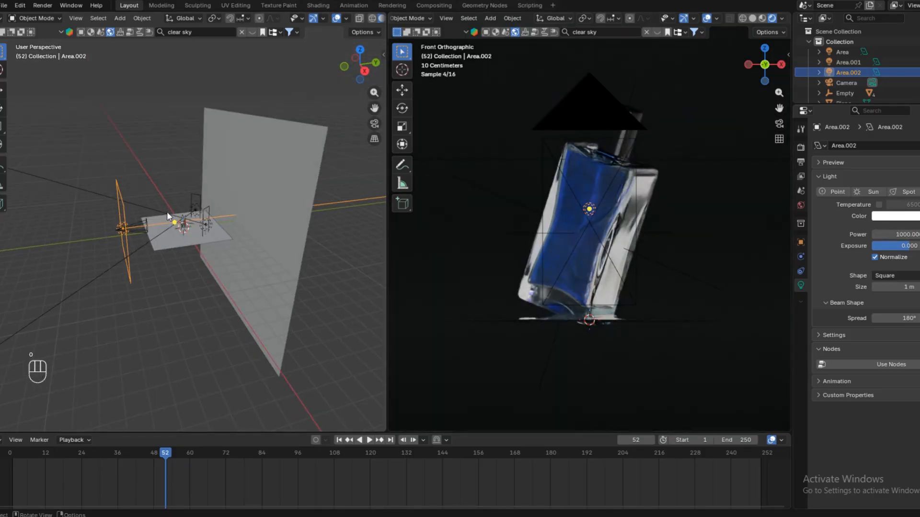
# Step: Tilt the third area light 23.4° in the right side view and move it up and closer to the bottle
pyautogui.moveTo(167, 211); pyautogui.dragTo(182, 211, button='middle')
pyautogui.press('KP_3')
pyautogui.press('r')
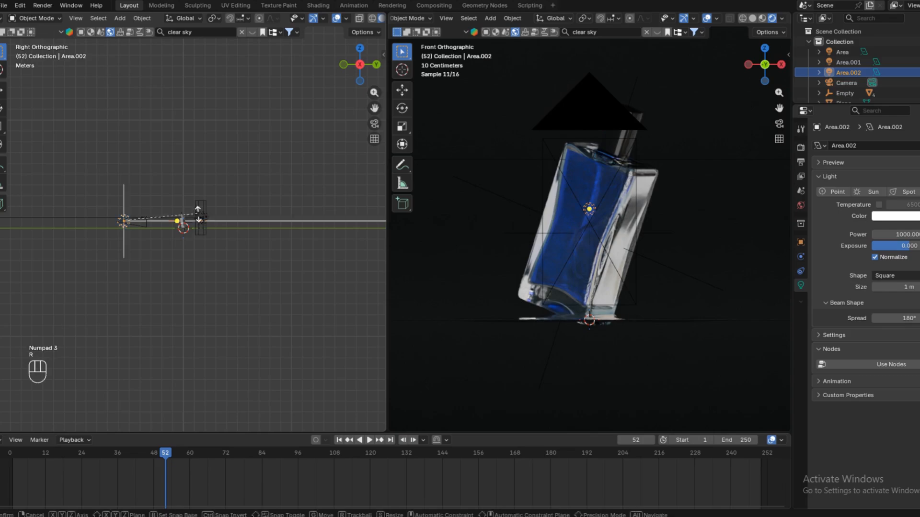
pyautogui.click(197, 241)
pyautogui.press('g')
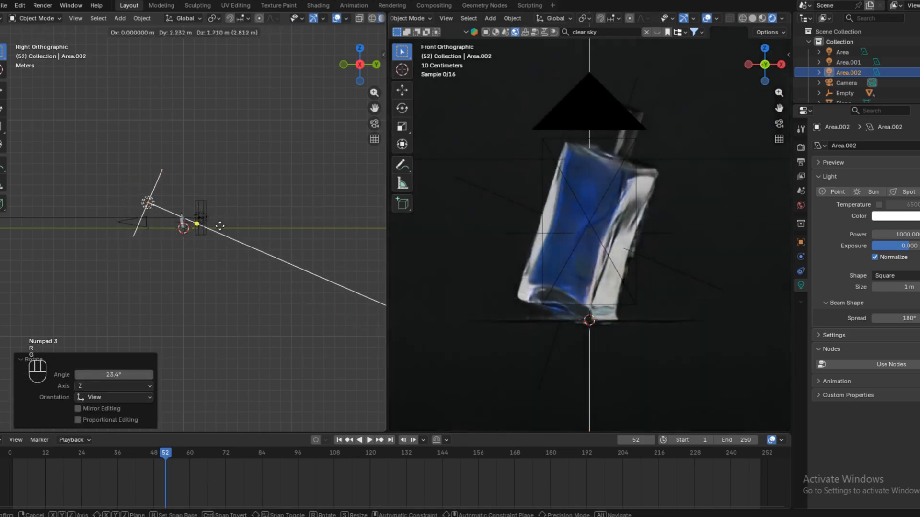
pyautogui.click(204, 228)
# Step: Rotate the third area light back by 13.8° in the side view and shift it slightly toward the bottle
pyautogui.press('g')
pyautogui.click(232, 247)
pyautogui.press('g')
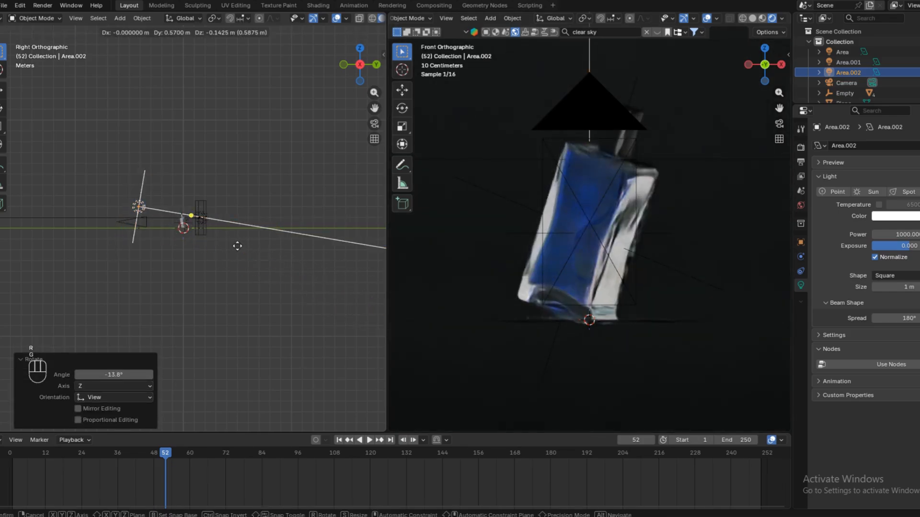
pyautogui.click(239, 246)
# Step: In the Shading workspace, try Metallic 1.000 on the backdrop material, reset it to 0, and set Base Color to grey with Value 0.416
pyautogui.click(325, 6)
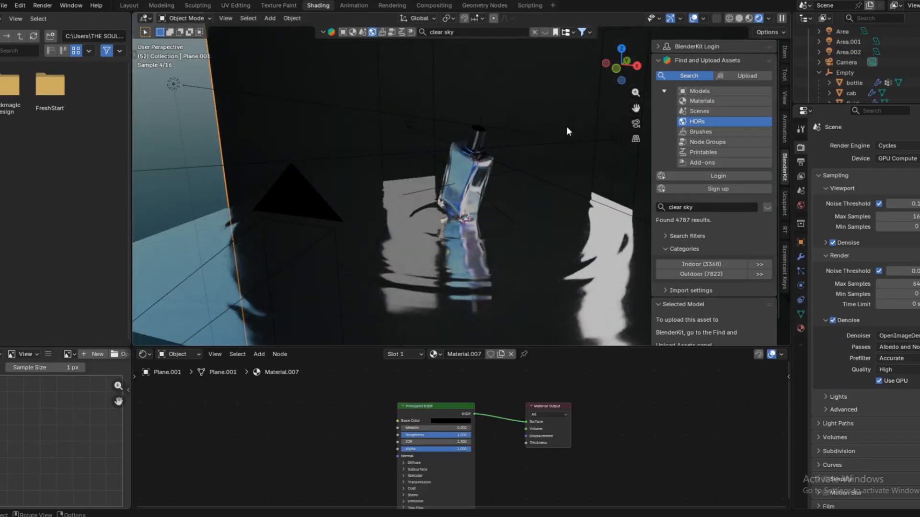
pyautogui.moveTo(441, 436); pyautogui.dragTo(472, 429)
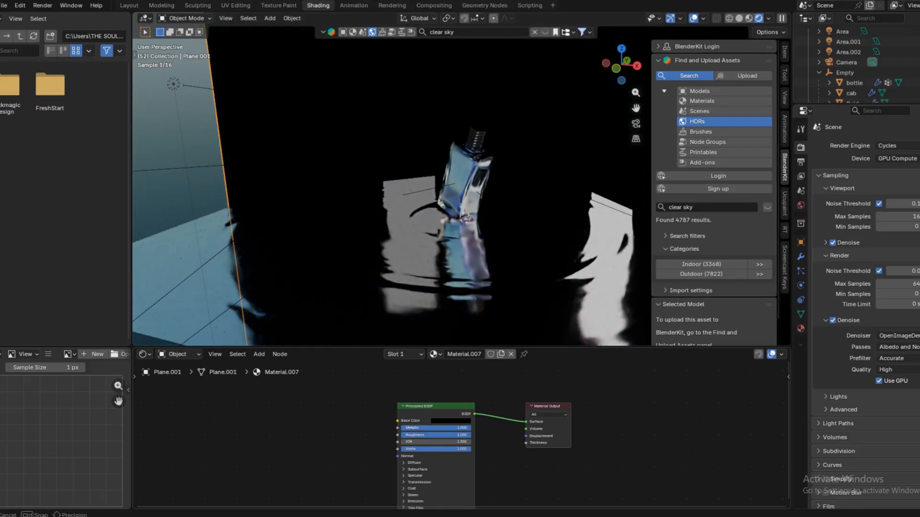
pyautogui.moveTo(407, 428); pyautogui.dragTo(401, 429)
pyautogui.click(440, 421)
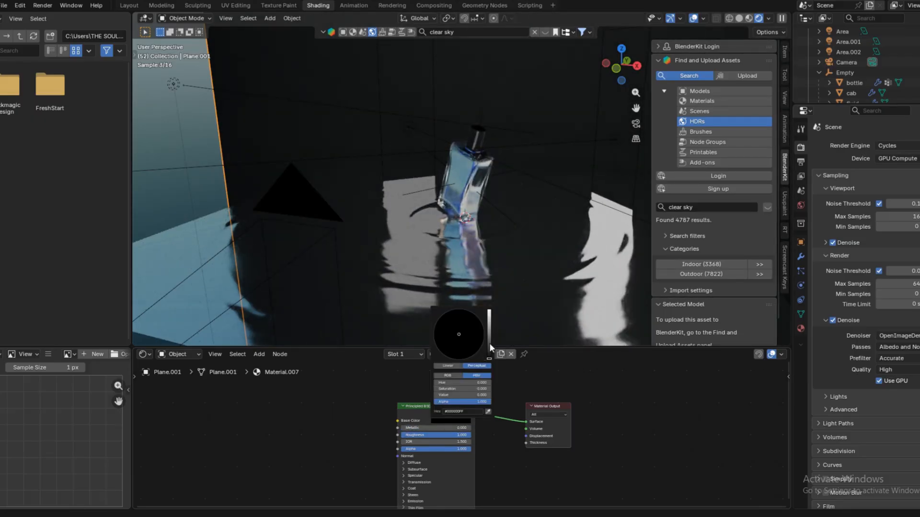
pyautogui.moveTo(490, 343)
pyautogui.mouseDown()
pyautogui.moveTo(490, 330)
pyautogui.moveTo(489, 338)
pyautogui.mouseUp()
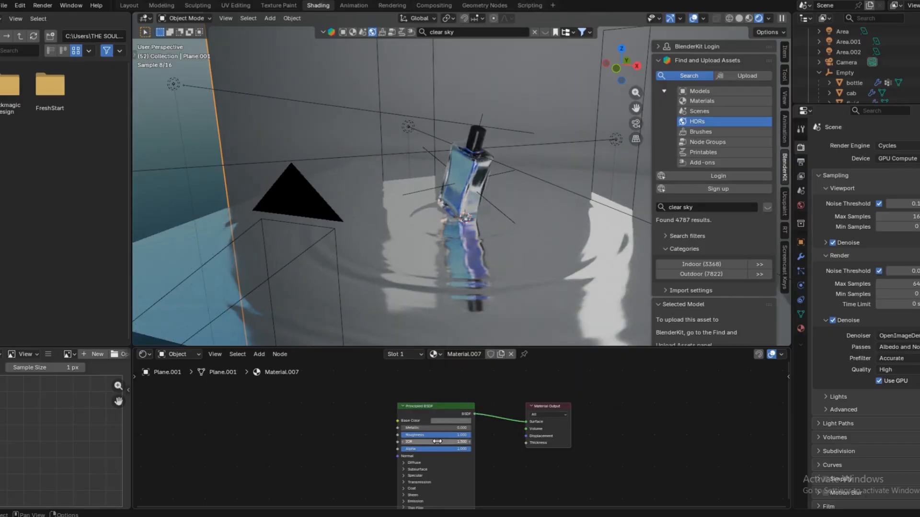
# Step: Lower the backdrop material's Roughness and darken its Base Color to Value 0.132
pyautogui.moveTo(455, 435); pyautogui.dragTo(418, 435)
pyautogui.click(464, 420)
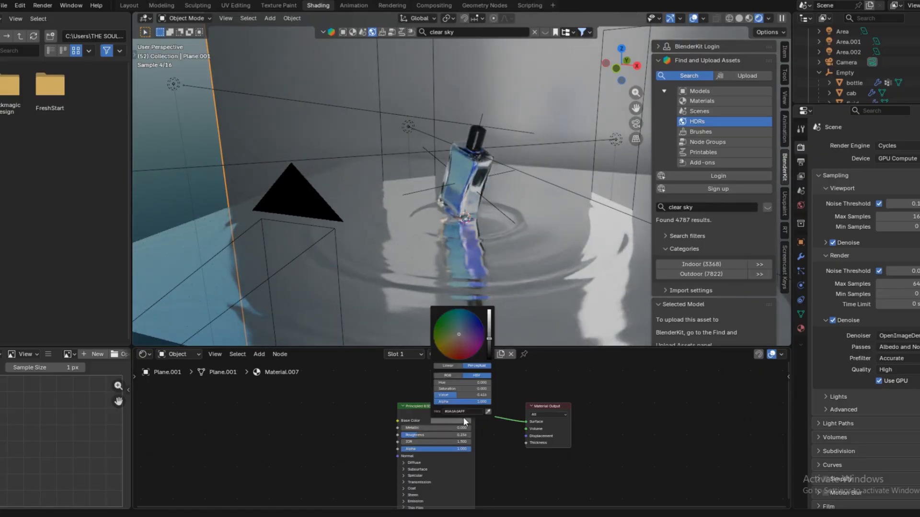
pyautogui.moveTo(488, 343); pyautogui.dragTo(492, 352)
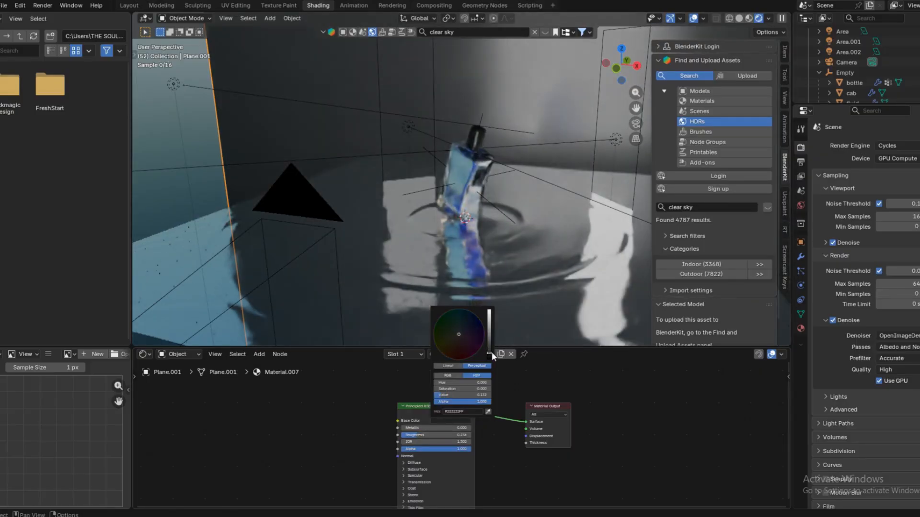
# Step: Raise the backdrop material's Roughness to about 0.459 and darken its Base Color to near black
pyautogui.moveTo(436, 433); pyautogui.dragTo(451, 434)
pyautogui.press('KP_0')
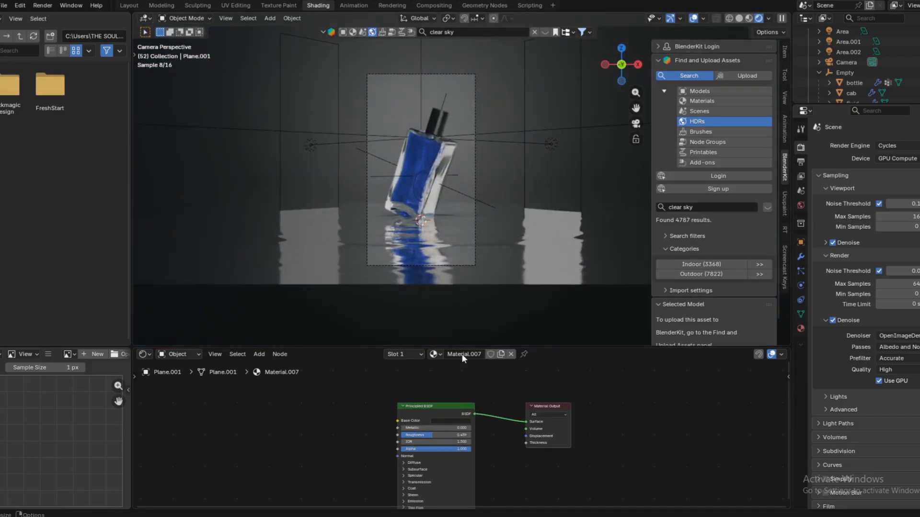
pyautogui.click(460, 422)
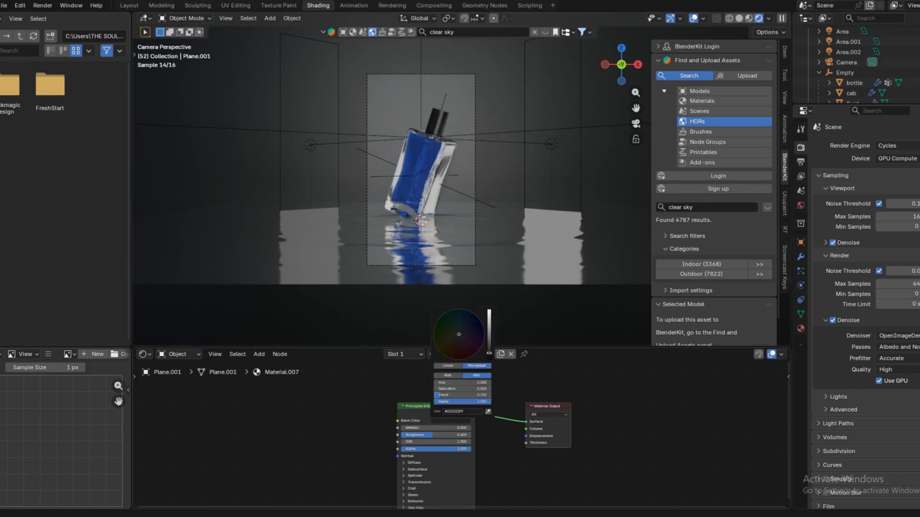
pyautogui.moveTo(489, 354); pyautogui.dragTo(489, 359)
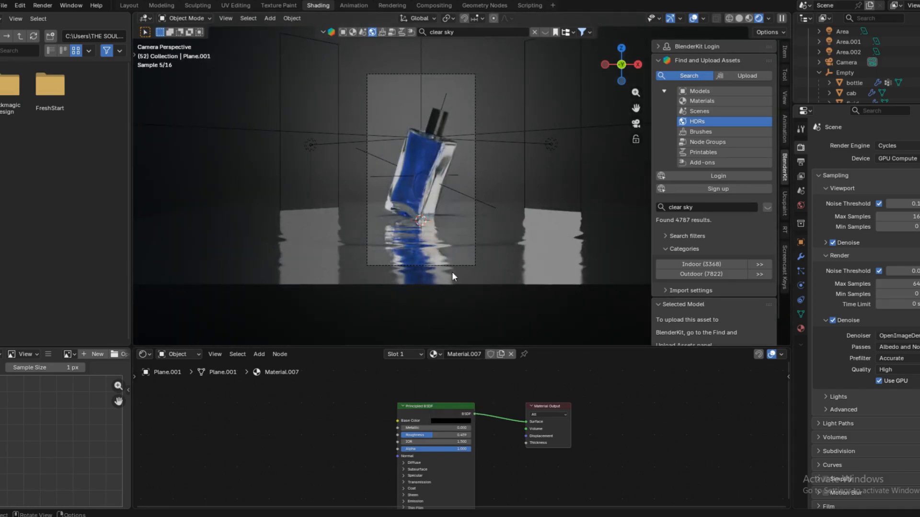
# Step: Select the third area light, return to the Layout workspace, and show the rendered viewport through the camera
pyautogui.click(422, 110)
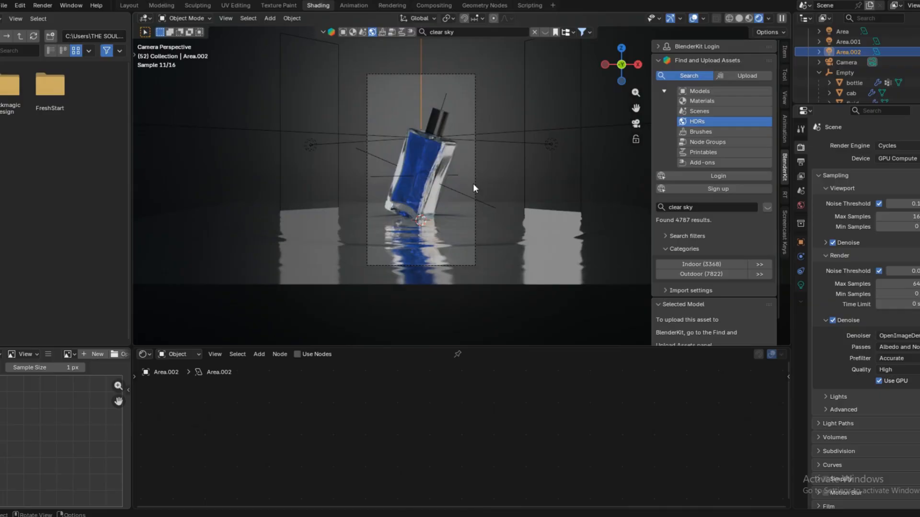
pyautogui.moveTo(481, 187); pyautogui.dragTo(425, 163, button='middle')
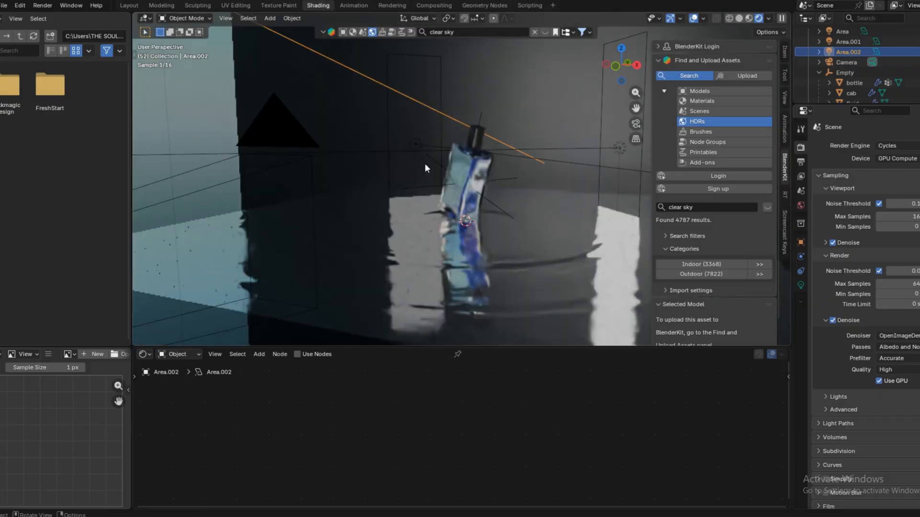
pyautogui.click(130, 6)
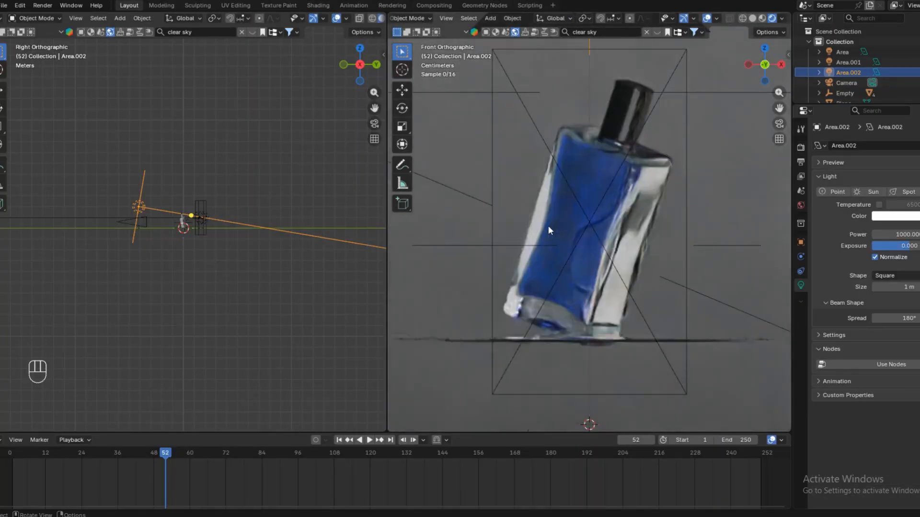
pyautogui.press('KP_0')
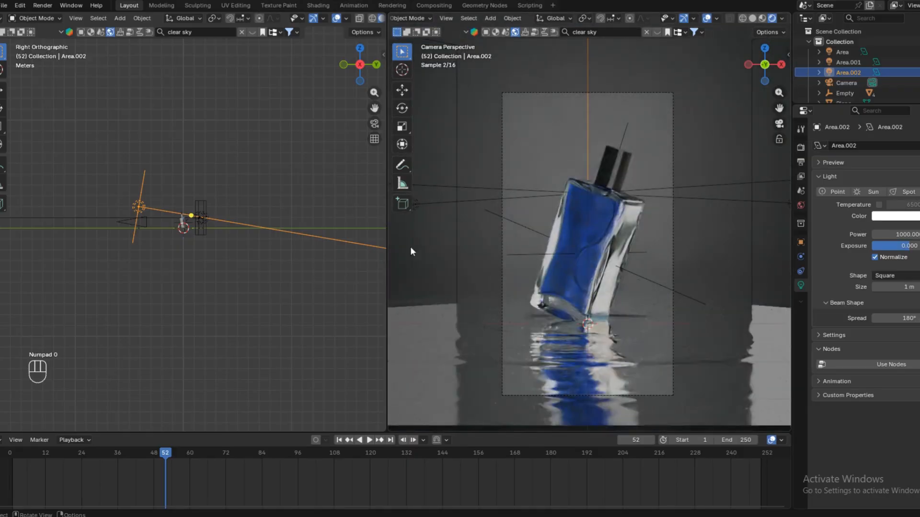
# Step: Rotate the third area light about -22° around Z and move it -2.0133 m along X
pyautogui.moveTo(256, 252); pyautogui.dragTo(270, 299, button='middle')
pyautogui.press('r')
pyautogui.press('z')
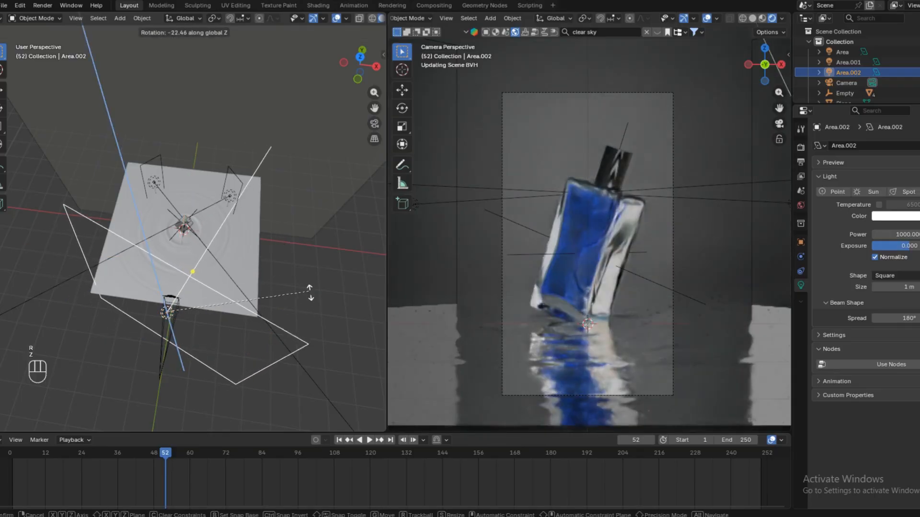
pyautogui.click(310, 298)
pyautogui.press('g')
pyautogui.press('x')
pyautogui.click(271, 281)
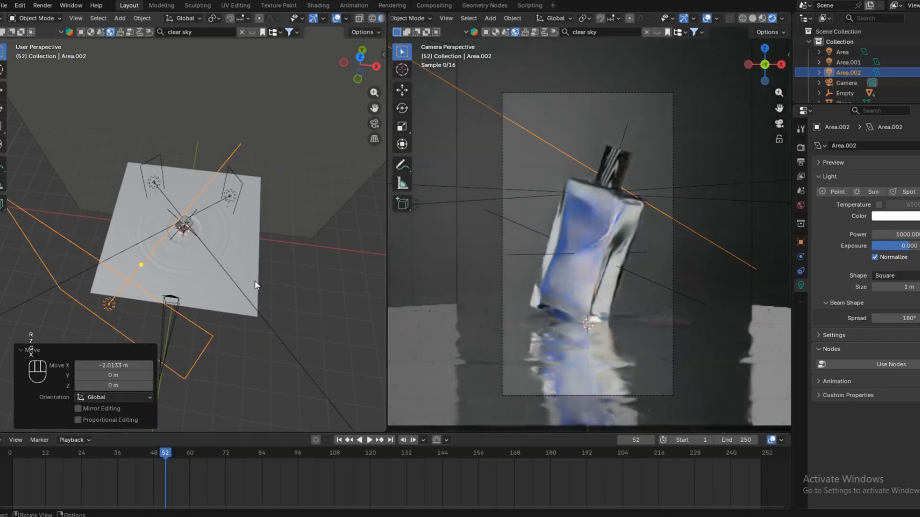
# Step: Try moving the third area light about -2.13 m along its local Z axis
pyautogui.press('g')
pyautogui.press('z')
pyautogui.press('z')
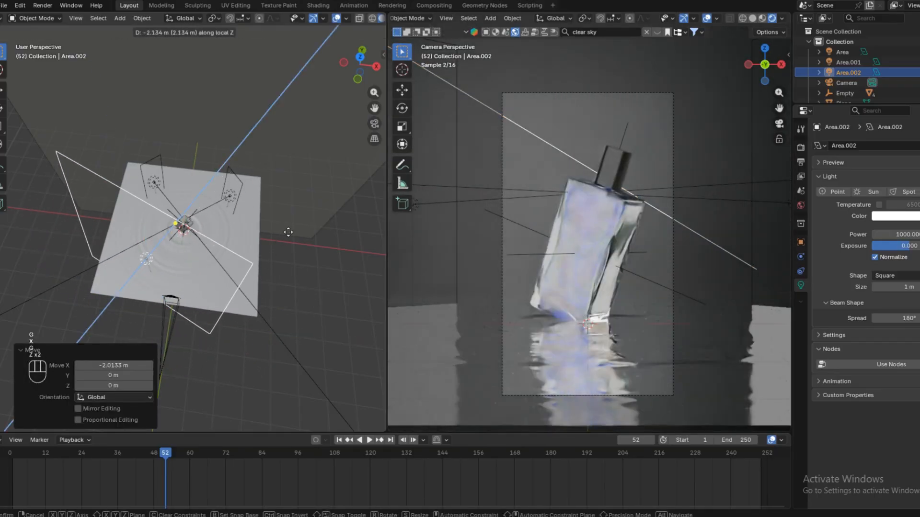
pyautogui.click(288, 232)
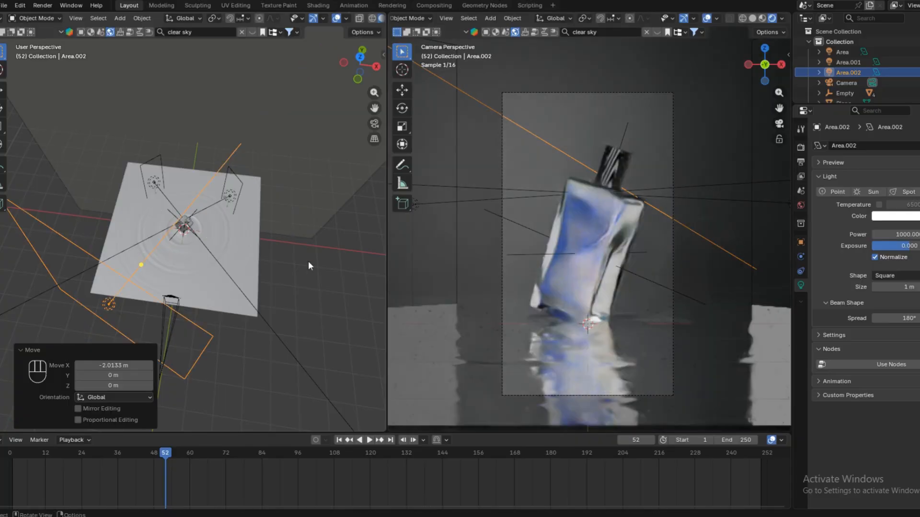
# Step: Rotate the third area light 23.7° around Z and move it -1.4332 m along its local Z axis
pyautogui.press('r')
pyautogui.press('z')
pyautogui.click(267, 193)
pyautogui.press('g')
pyautogui.press('z')
pyautogui.press('z')
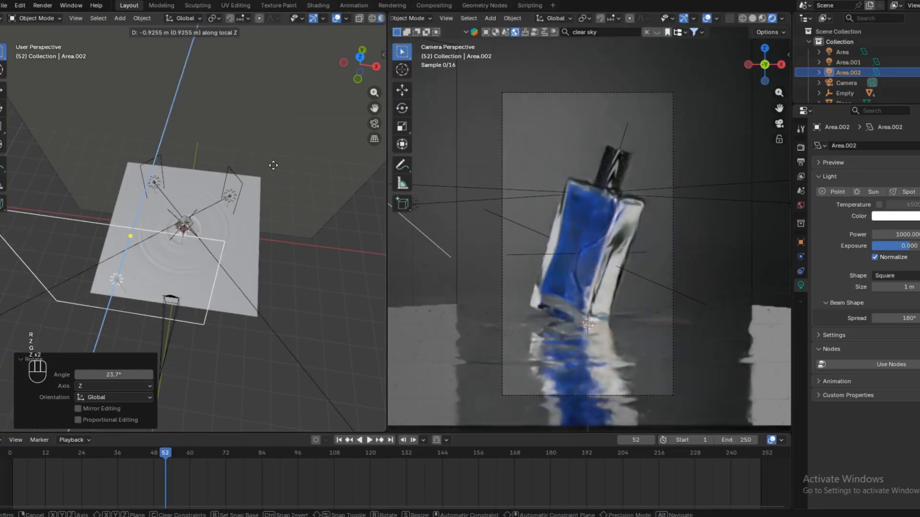
pyautogui.click(280, 158)
# Step: Move the third area light 2.1105 m along the global X axis
pyautogui.press('g')
pyautogui.press('x')
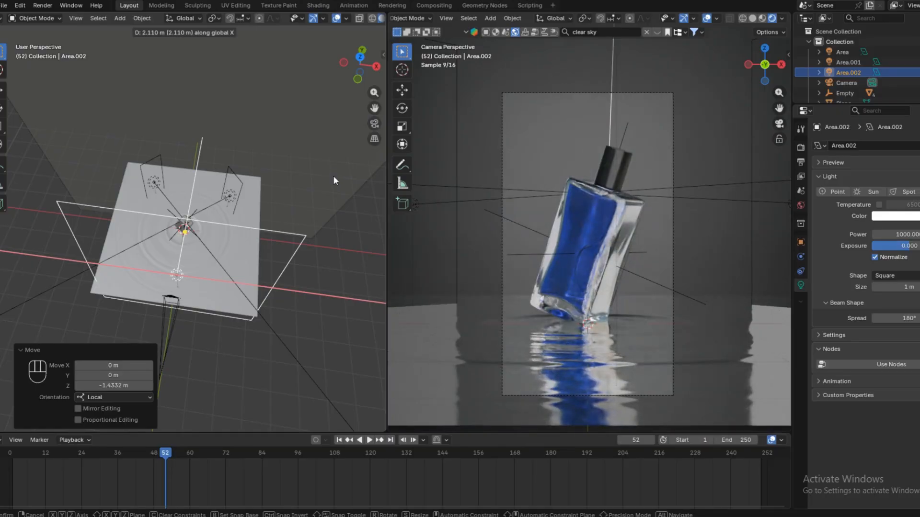
pyautogui.click(333, 175)
# Step: Add a point light at the scene origin
pyautogui.moveTo(291, 218); pyautogui.dragTo(231, 265, button='middle')
pyautogui.scroll(5, 231, 264)
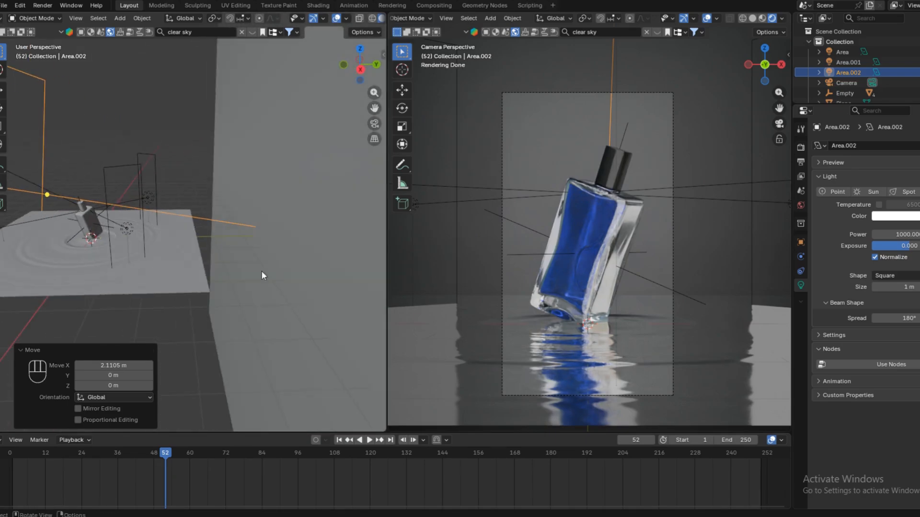
pyautogui.hotkey('shift', 'a')
pyautogui.moveTo(199, 117)
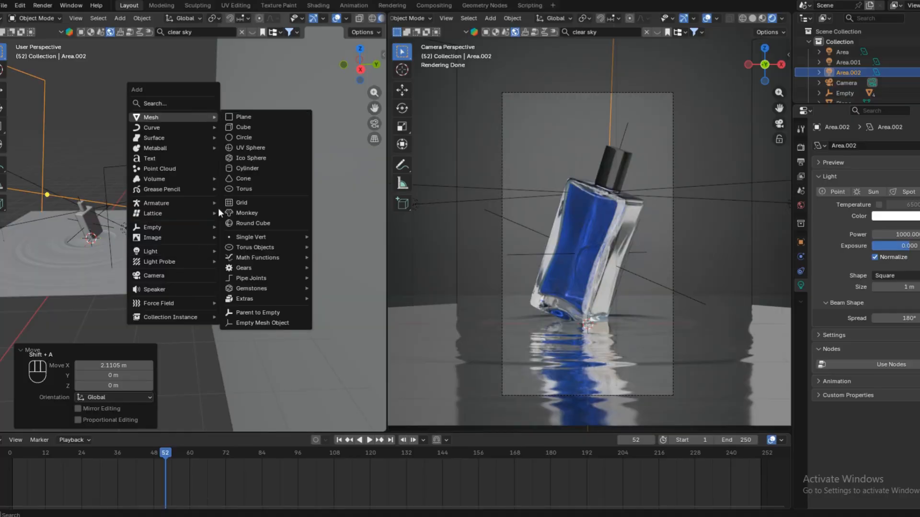
pyautogui.moveTo(172, 249)
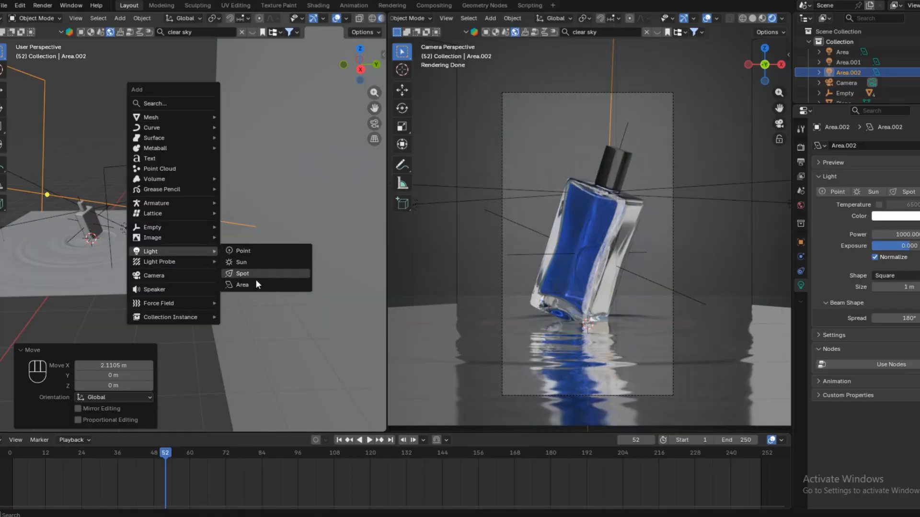
pyautogui.click(247, 250)
pyautogui.moveTo(182, 237); pyautogui.dragTo(155, 220, button='middle')
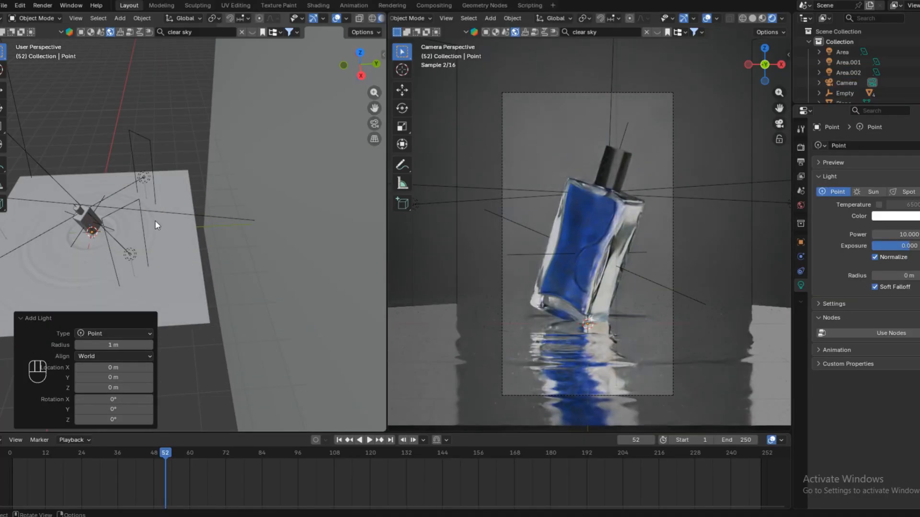
# Step: Move the point light 4.683 m, then a further 0.42482 m, along the global Y axis toward the backdrop
pyautogui.press('g')
pyautogui.press('y')
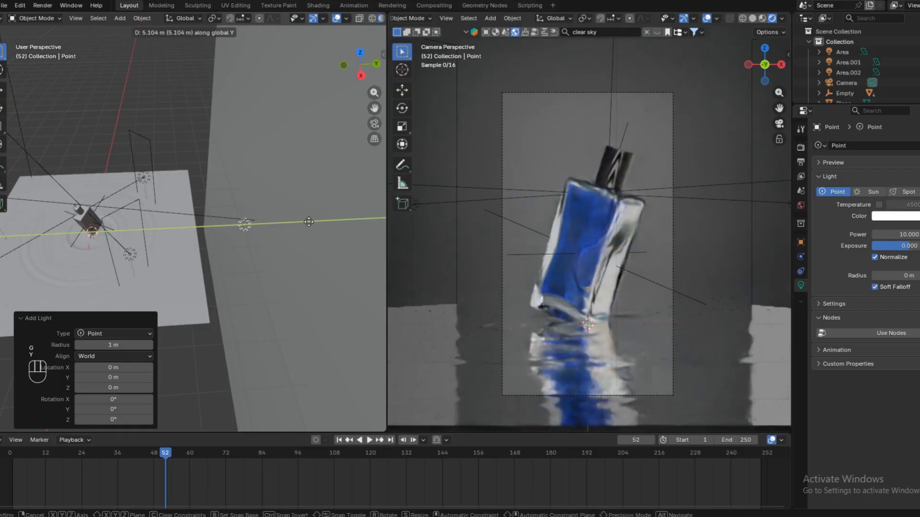
pyautogui.click(296, 223)
pyautogui.moveTo(311, 293); pyautogui.dragTo(283, 265, button='middle')
pyautogui.scroll(2, 282, 269)
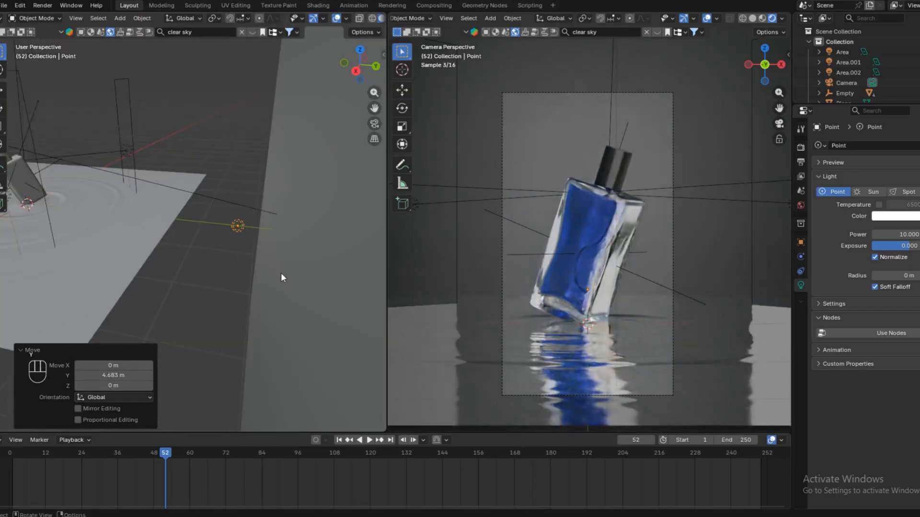
pyautogui.press('g')
pyautogui.press('y')
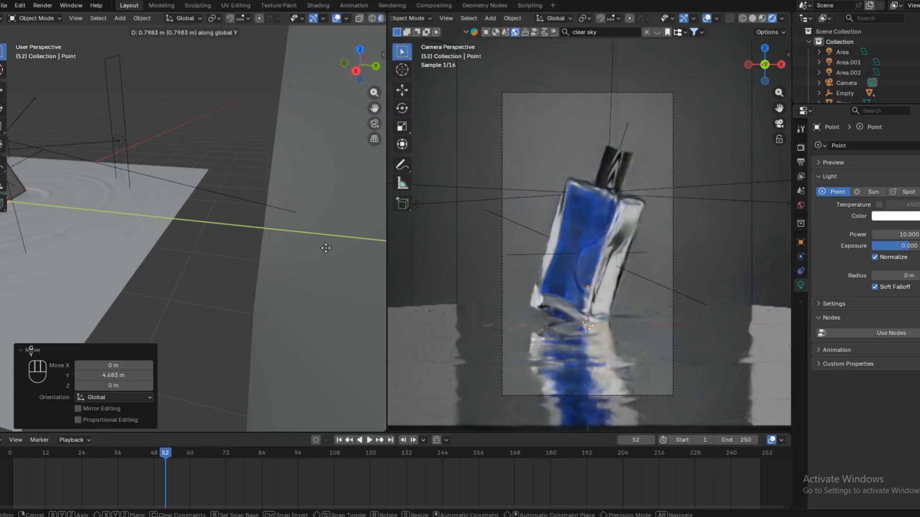
pyautogui.click(302, 251)
# Step: Set the point light's power to about 1281.4 and its exposure to 1.2
pyautogui.moveTo(290, 287)
pyautogui.mouseDown(button='middle')
pyautogui.moveTo(272, 269)
pyautogui.moveTo(298, 274)
pyautogui.mouseUp(button='middle')
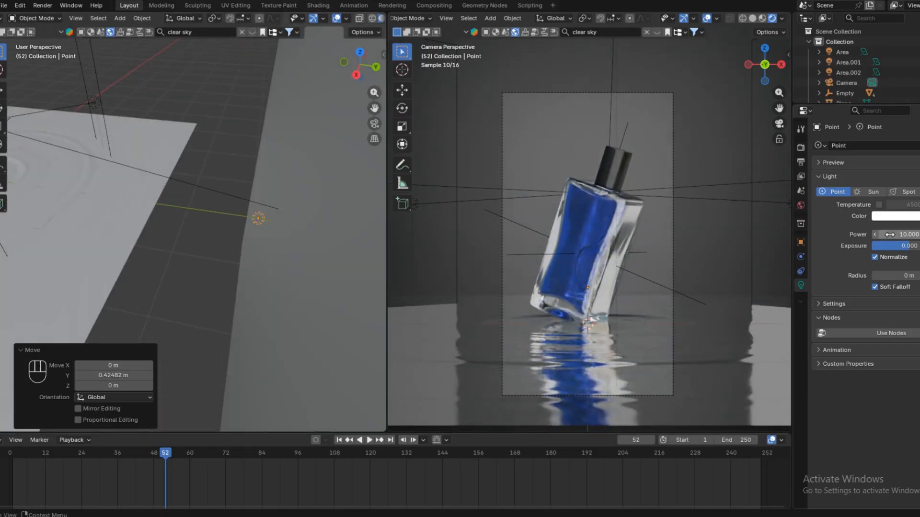
pyautogui.moveTo(889, 234); pyautogui.dragTo(919, 234)
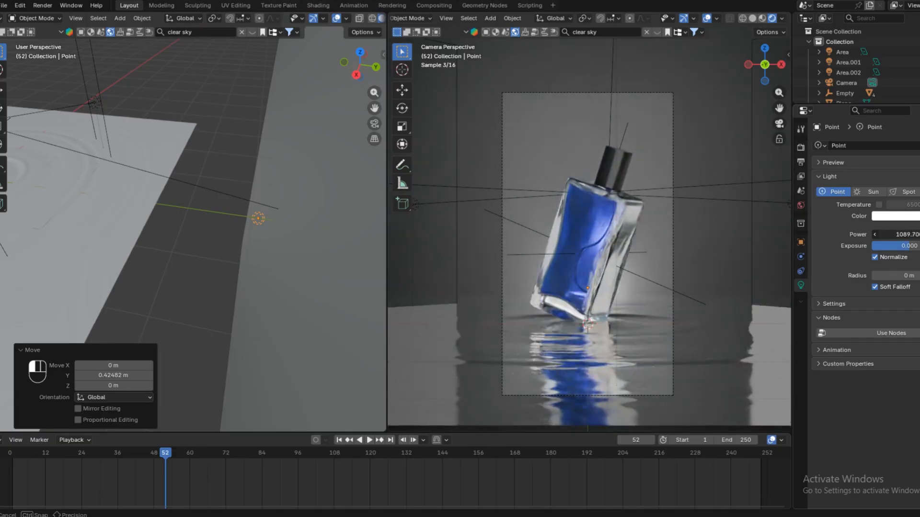
pyautogui.moveTo(919, 235); pyautogui.dragTo(917, 246)
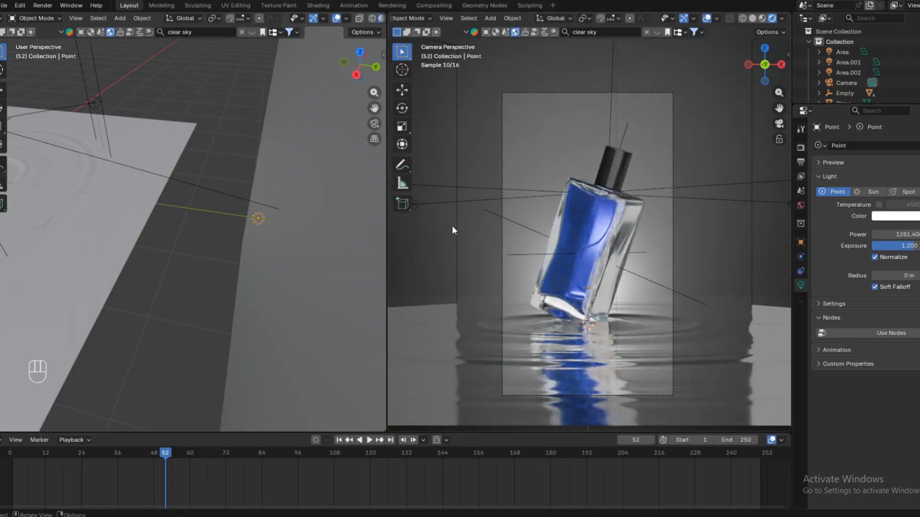
# Step: Render frame 52 and fit the whole rendered image in the view to check the backlight
pyautogui.press('F12')
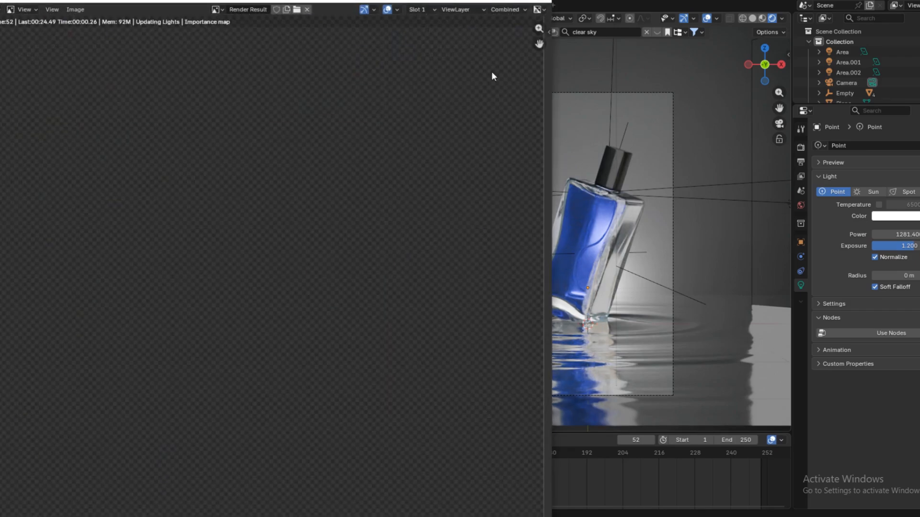
pyautogui.click(519, 1)
pyautogui.scroll(-3, 593, 330)
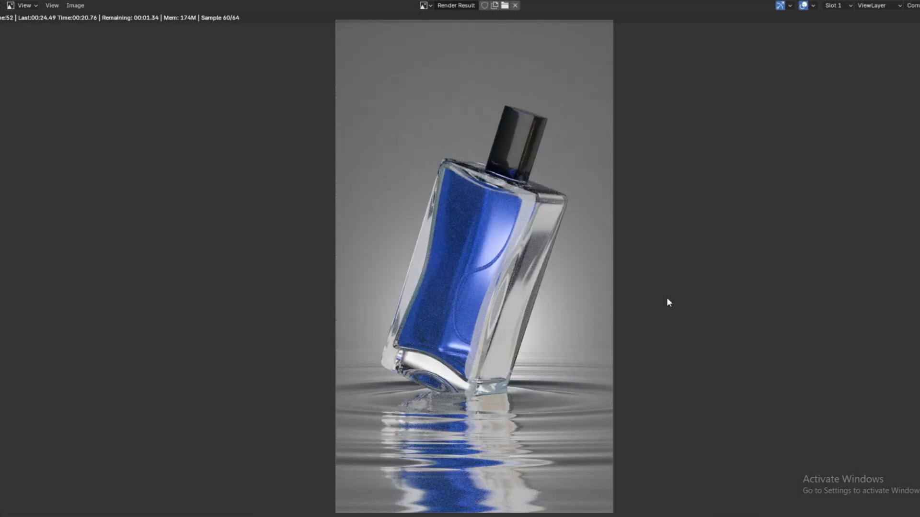
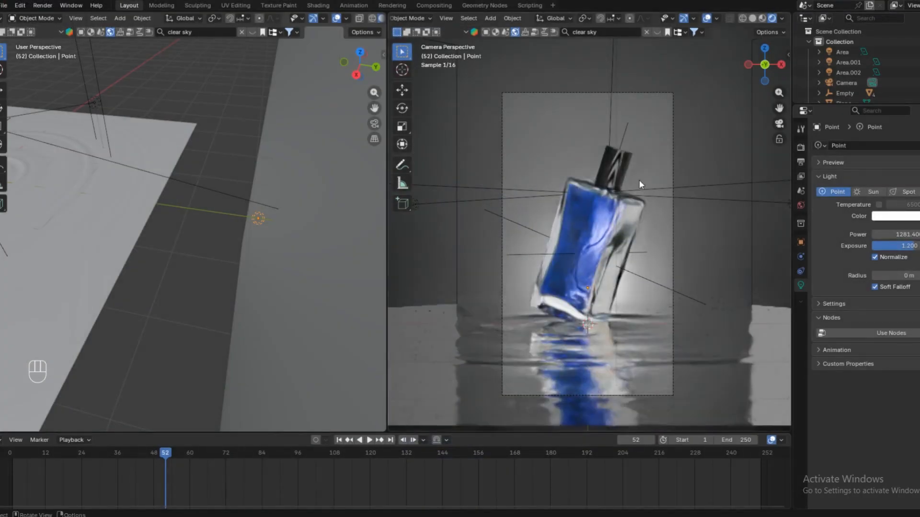
# Step: Add a mesh plane with a size of 2 m at the scene origin
pyautogui.scroll(1, 648, 179)
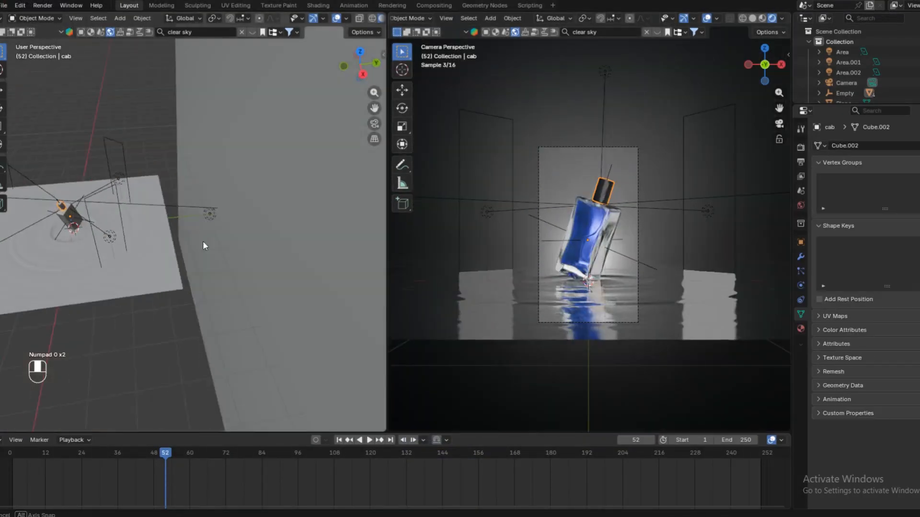
pyautogui.moveTo(202, 240); pyautogui.dragTo(239, 230, button='middle')
pyautogui.keyDown('shift'); pyautogui.moveTo(240, 230); pyautogui.dragTo(131, 239, button='middle'); pyautogui.keyUp('shift')
pyautogui.press('KP_1')
pyautogui.hotkey('shift', 'a')
pyautogui.moveTo(111, 107)
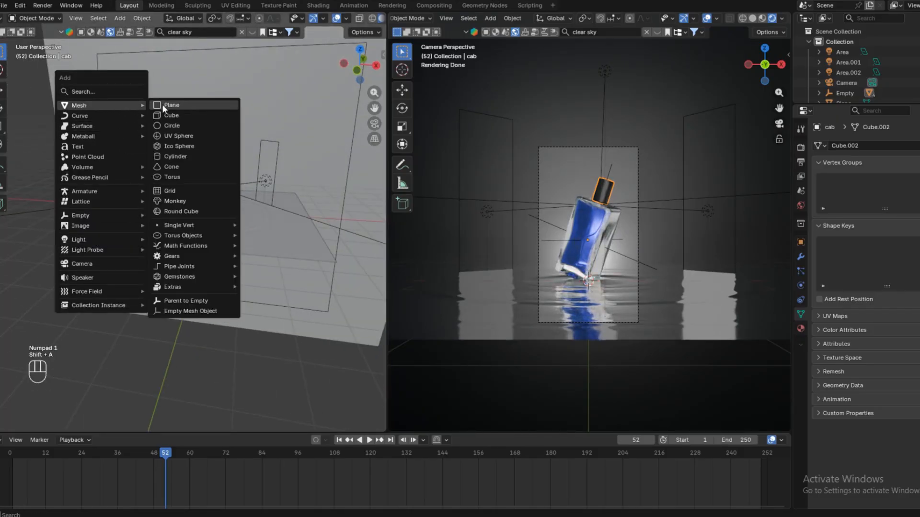
pyautogui.click(162, 104)
pyautogui.press('r')
pyautogui.press('x')
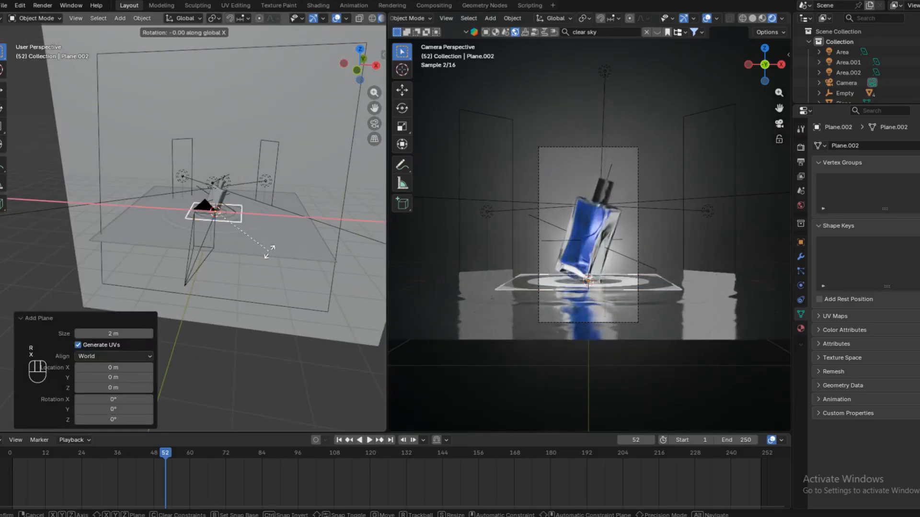
pyautogui.rightClick(270, 252)
# Step: Rotate the new plane 90° around the global Y axis and scale it uniformly by 7.152
pyautogui.press('r')
pyautogui.press('y')
pyautogui.press('9')
pyautogui.press('0')
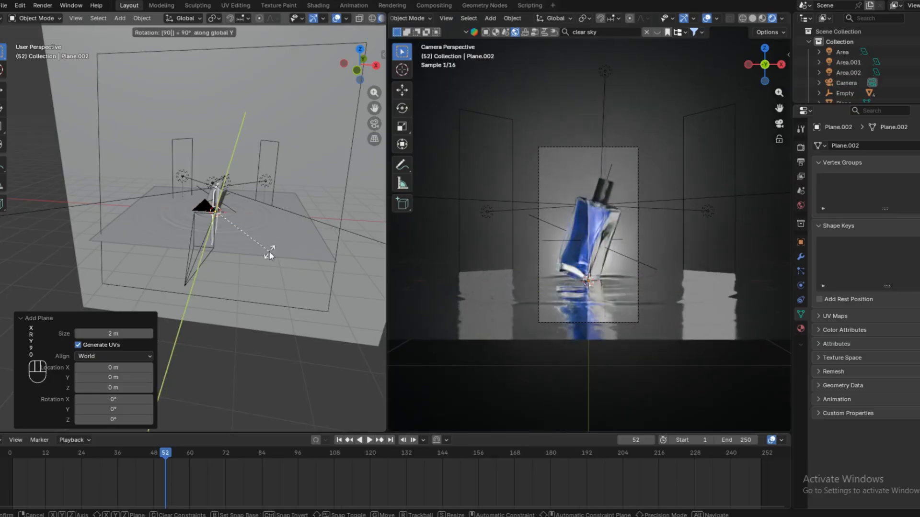
pyautogui.press('Return')
pyautogui.press('s')
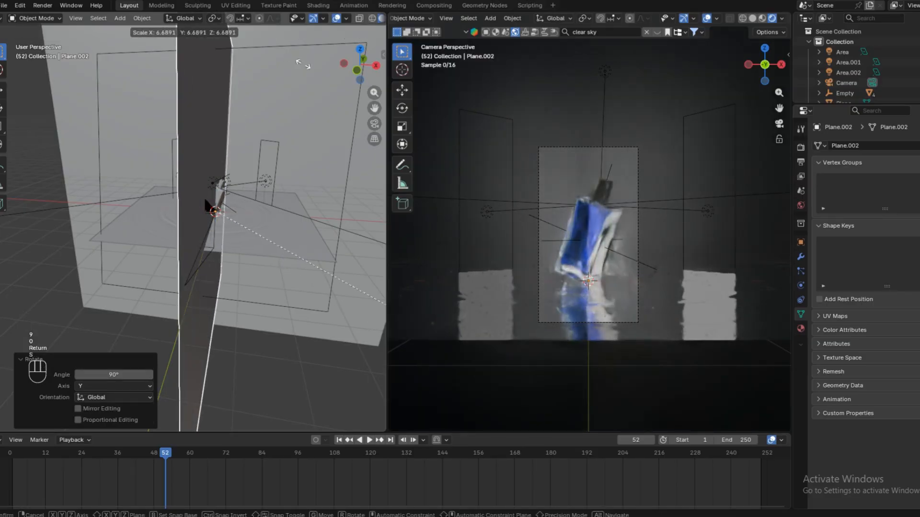
pyautogui.click(318, 100)
# Step: Move the upright plane -2.9048 m along the global X axis to one side of the bottle
pyautogui.moveTo(318, 99); pyautogui.dragTo(267, 156, button='middle')
pyautogui.press('g')
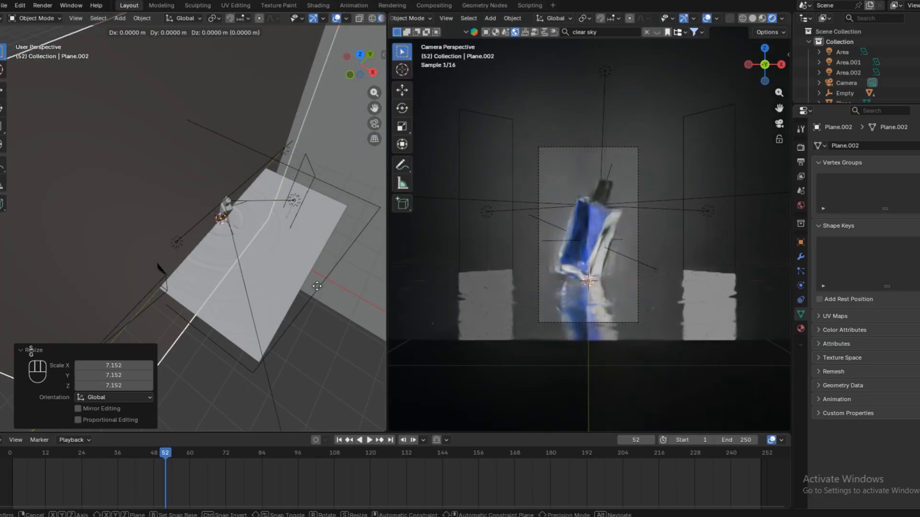
pyautogui.press('y')
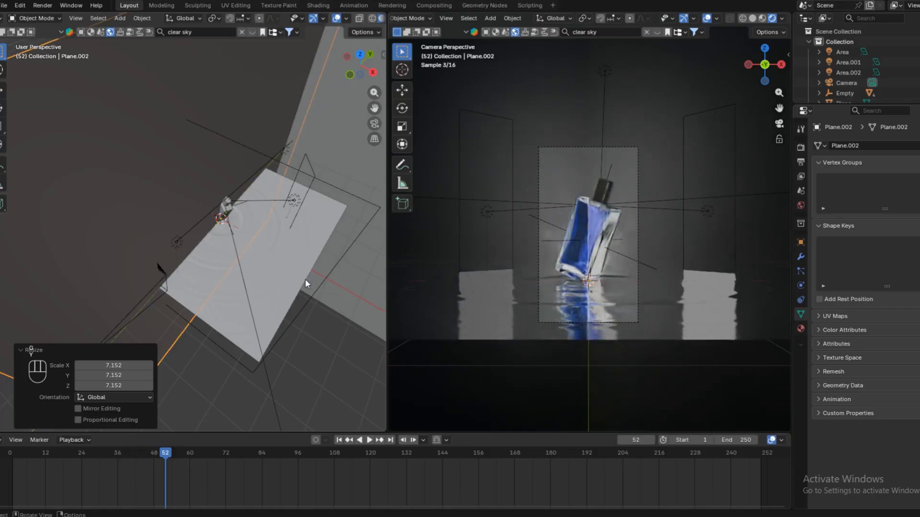
pyautogui.press('x')
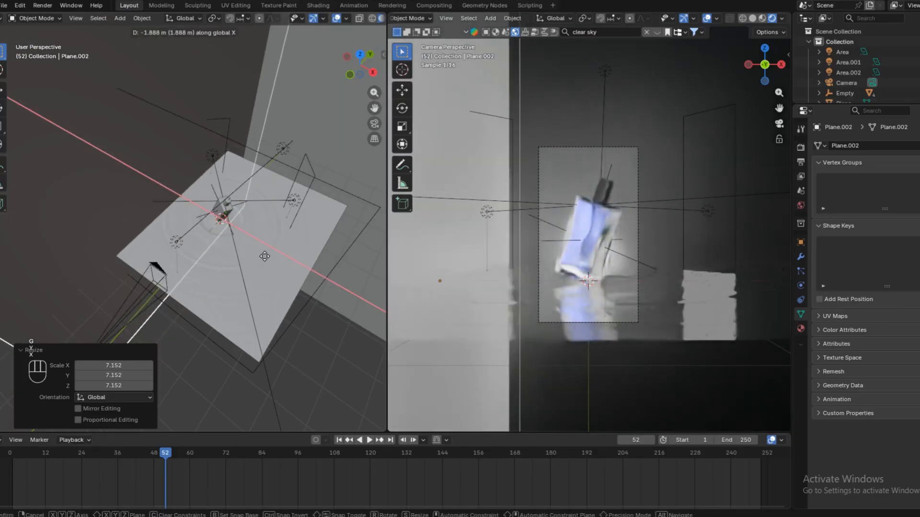
pyautogui.click(246, 254)
# Step: Duplicate the upright plane and place the copy 6.6807 m along the global X axis, across from the original
pyautogui.scroll(-3, 216, 280)
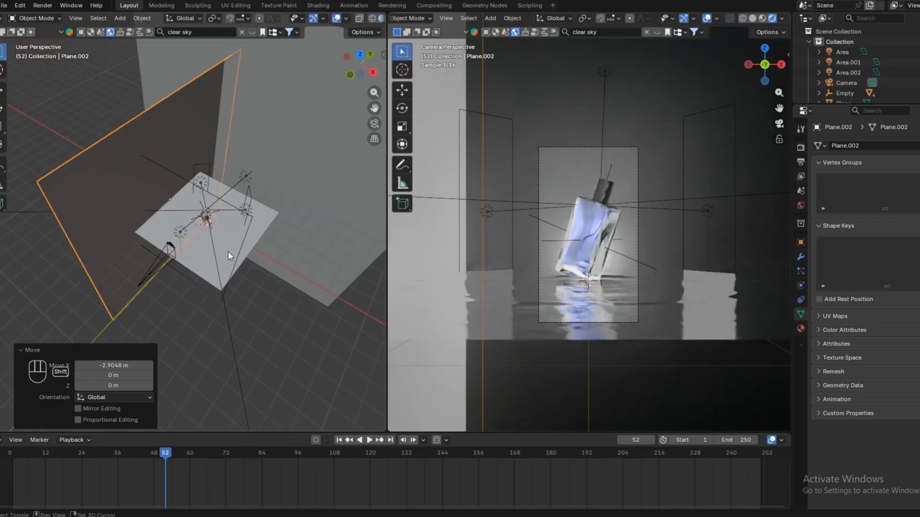
pyautogui.hotkey('shift', 'd')
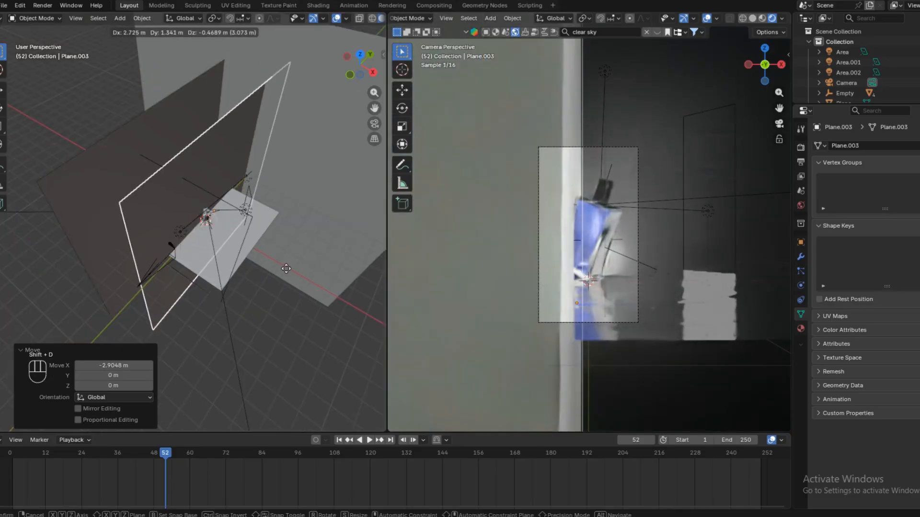
pyautogui.press('x')
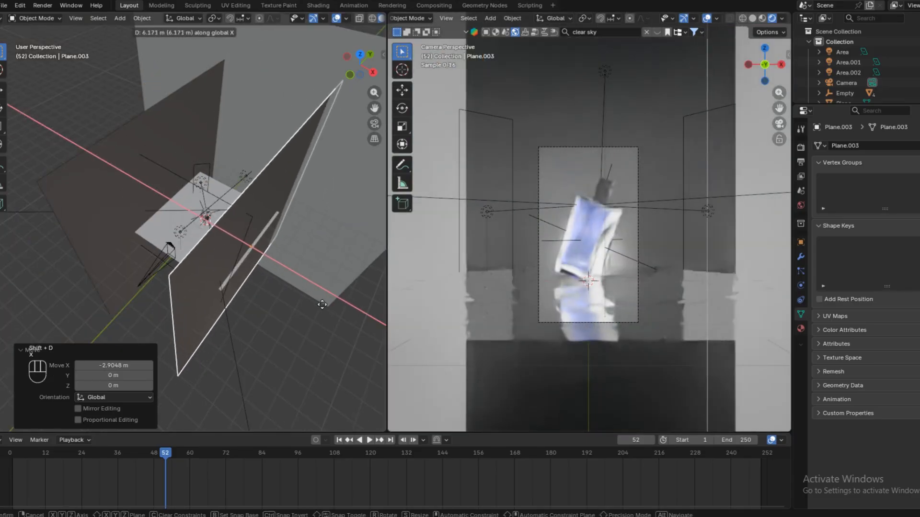
pyautogui.click(328, 306)
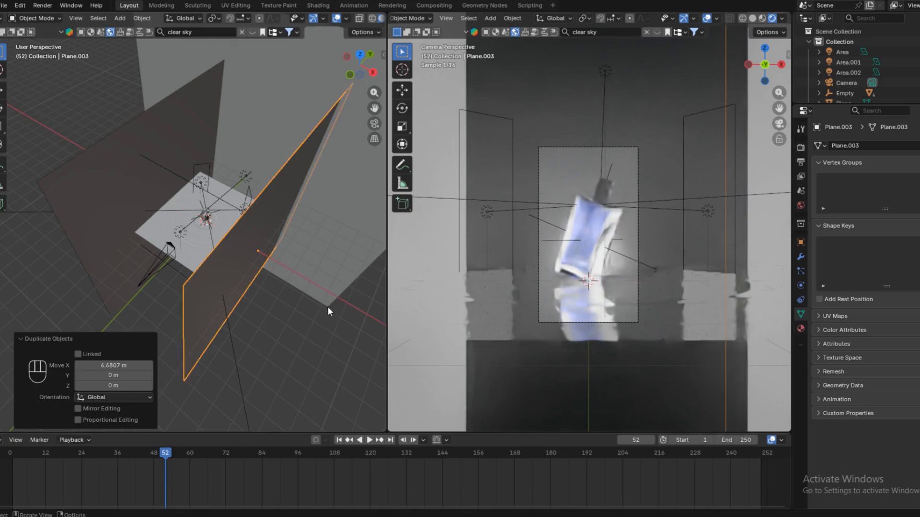
# Step: Move the original upright plane -1.7728 m along the global X axis, farther from the bottle
pyautogui.click(130, 162)
pyautogui.press('g')
pyautogui.press('x')
pyautogui.click(211, 200)
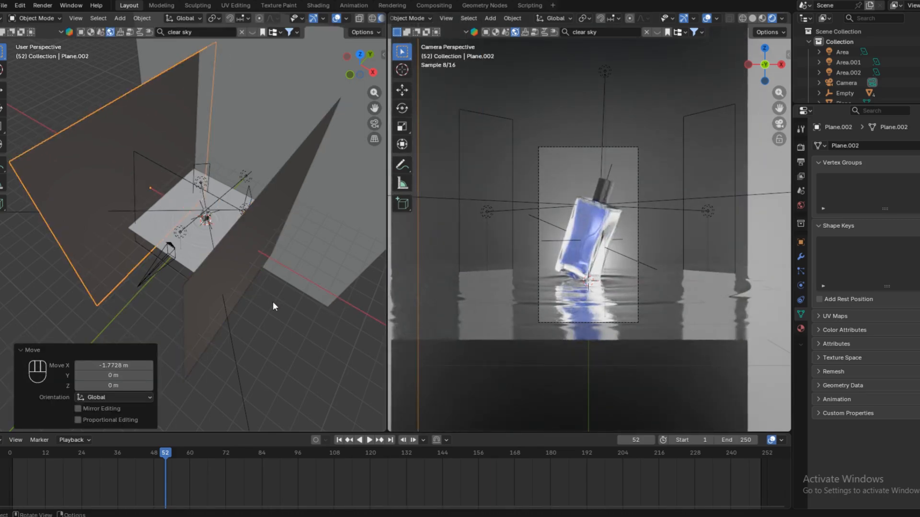
# Step: Create a new material for the original side plane in the Shading workspace, with roughness 1.0 and a black base color
pyautogui.scroll(2, 273, 306)
pyautogui.moveTo(273, 306); pyautogui.dragTo(283, 305, button='middle')
pyautogui.click(323, 5)
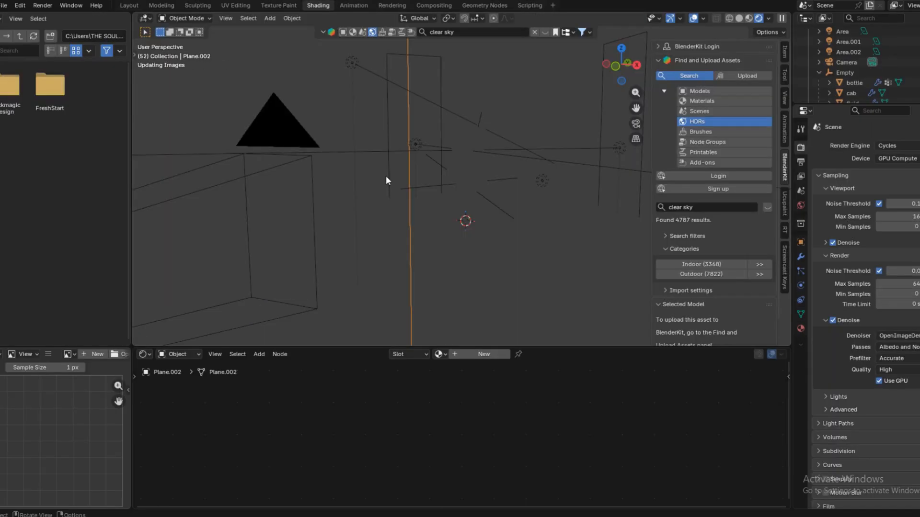
pyautogui.click(485, 354)
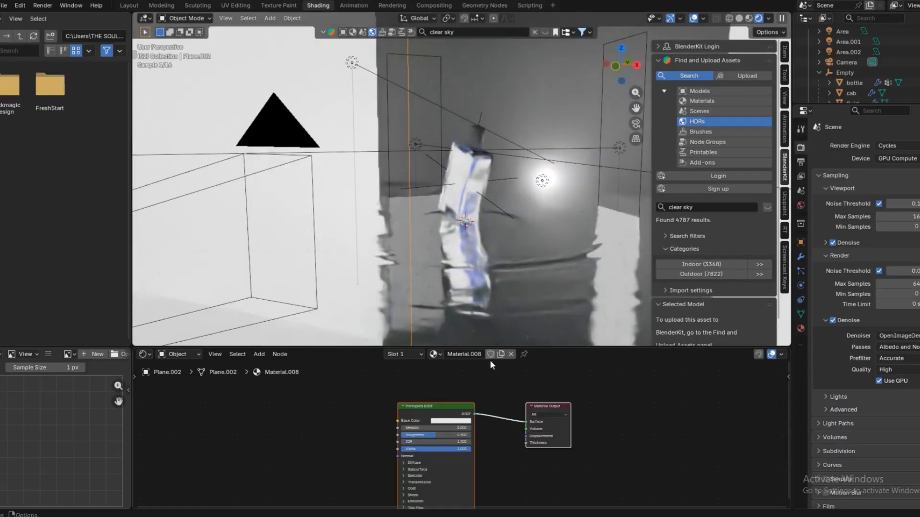
pyautogui.moveTo(436, 434); pyautogui.dragTo(436, 435)
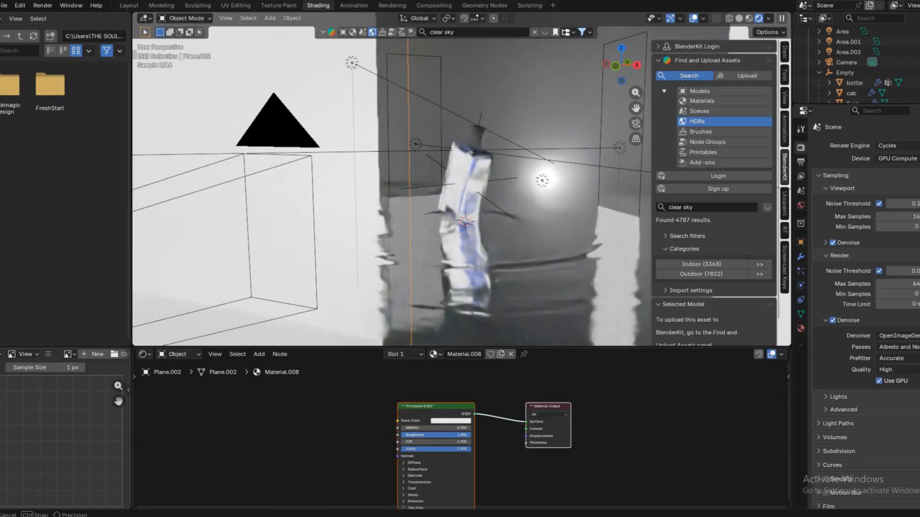
pyautogui.click(450, 421)
pyautogui.moveTo(462, 395); pyautogui.dragTo(446, 395)
pyautogui.moveTo(489, 352); pyautogui.dragTo(490, 360)
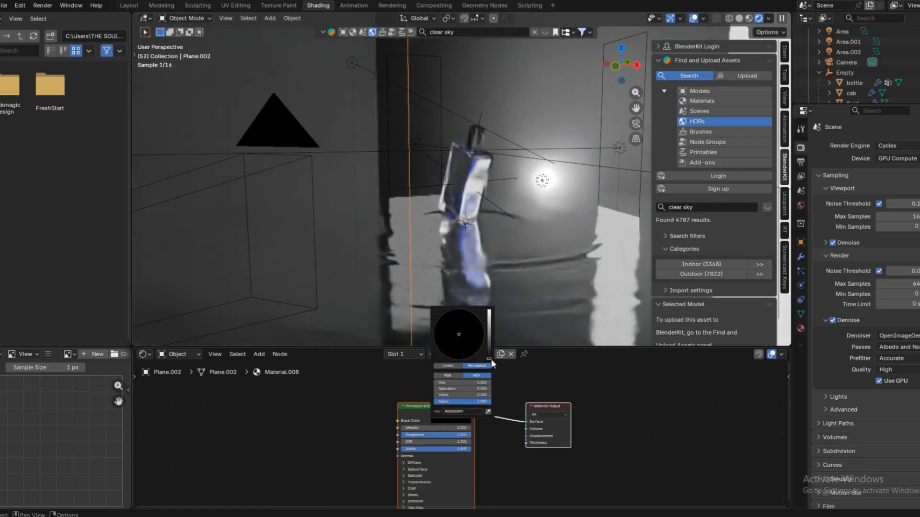
# Step: Rename the side plane's black material to "reflect"
pyautogui.moveTo(465, 267); pyautogui.dragTo(424, 267, button='middle')
pyautogui.click(457, 352)
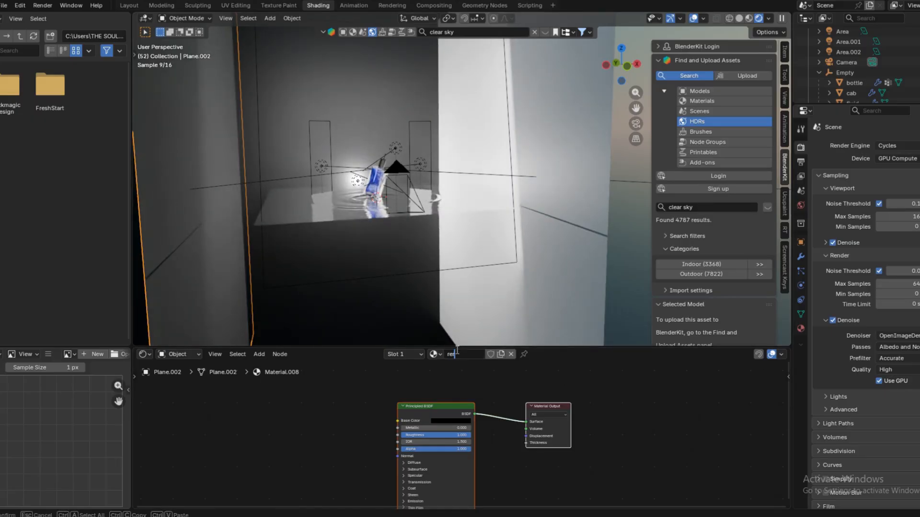
pyautogui.write('reflect')
pyautogui.press('Return')
# Step: Assign the existing "reflect" material to the duplicated side plane
pyautogui.click(563, 165)
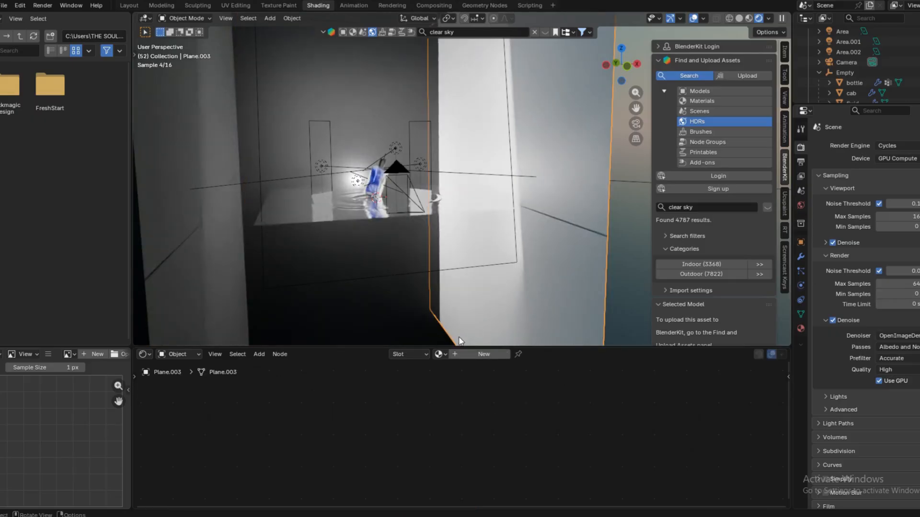
pyautogui.click(440, 355)
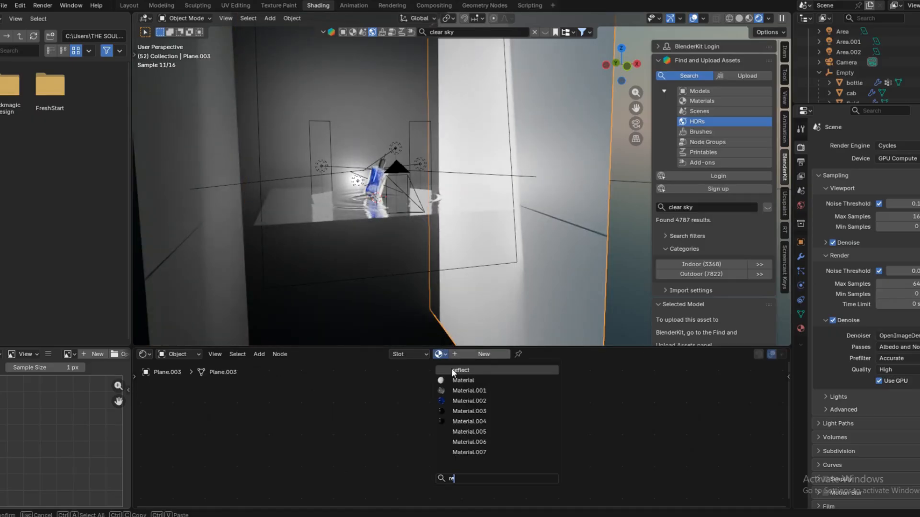
pyautogui.click(451, 370)
# Step: Render frame 52 and fit the whole rendered image in the view to check the effect of the black side planes
pyautogui.press('F12')
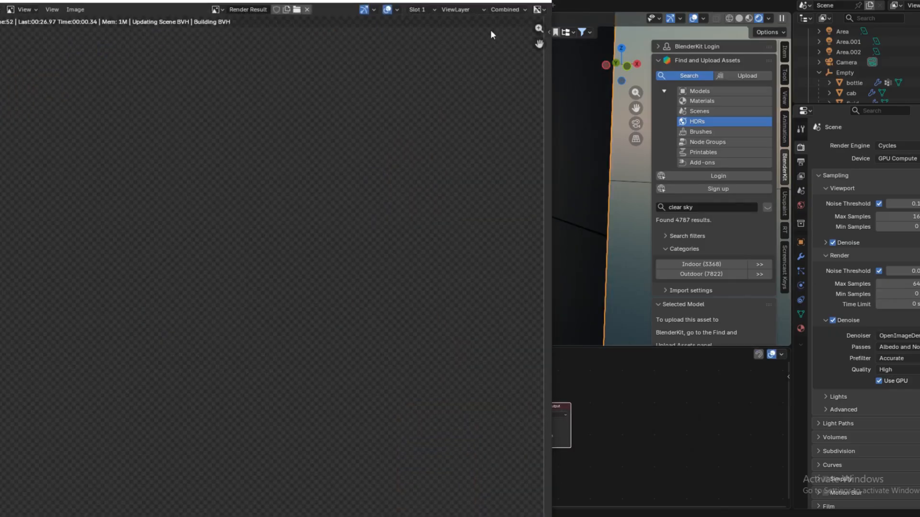
pyautogui.click(516, 1)
pyautogui.scroll(-4, 568, 243)
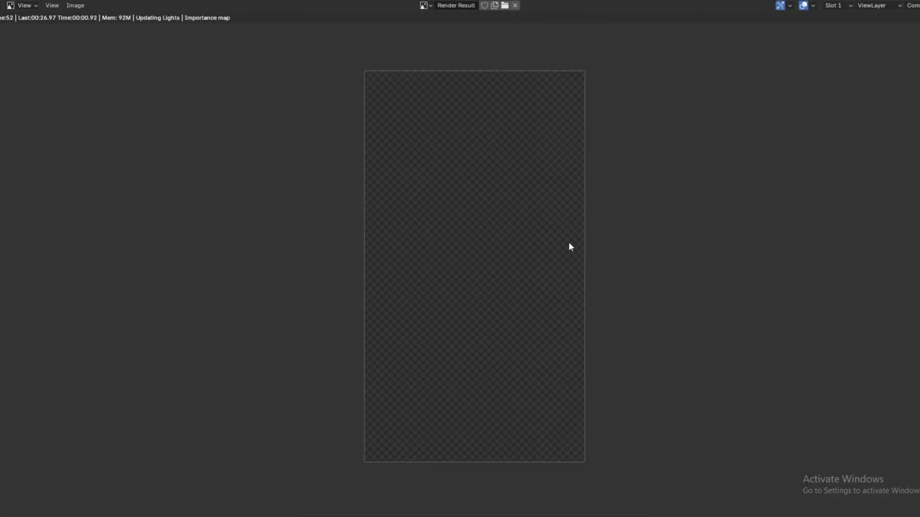
pyautogui.scroll(1, 569, 243)
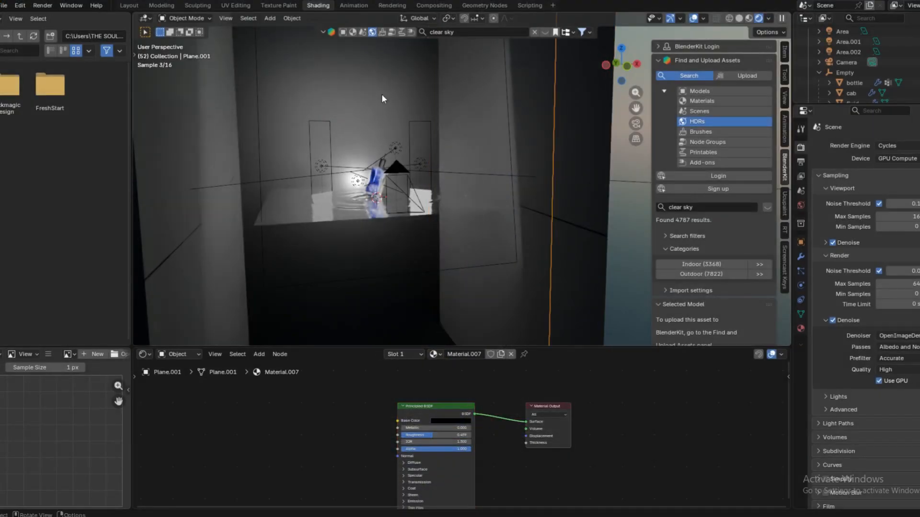
# Step: Increase the roughness of the backdrop plane's material while looking through the camera, and render frame 52 again
pyautogui.press('KP_0')
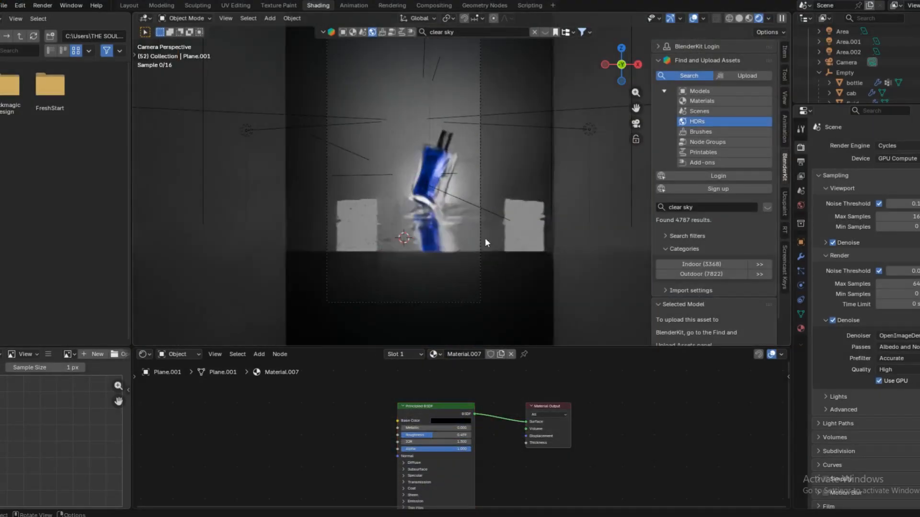
pyautogui.moveTo(424, 435); pyautogui.dragTo(472, 435)
pyautogui.press('F12')
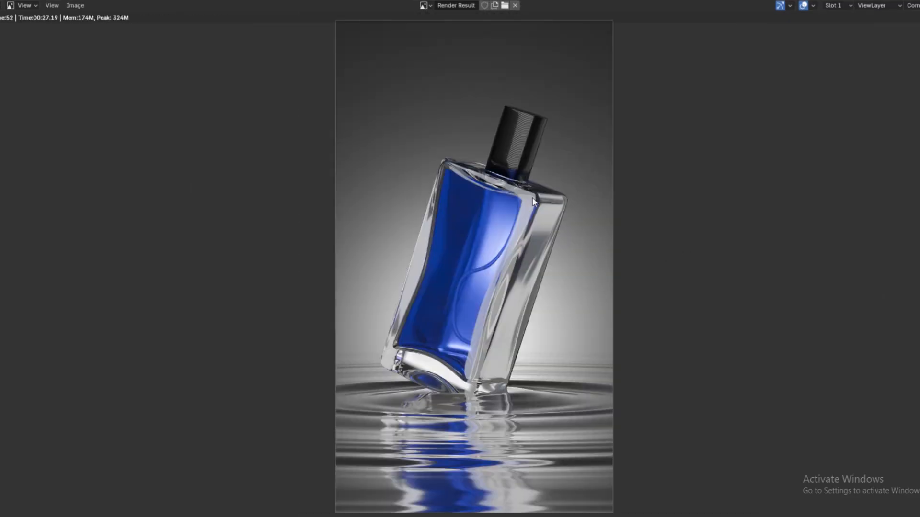
pyautogui.press('Escape')
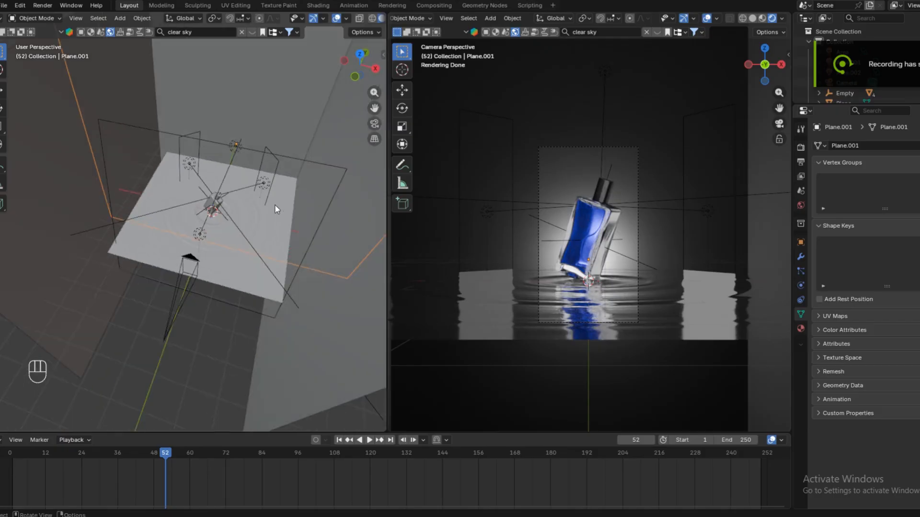
# Step: Add a new mesh plane at the base of the bottle
pyautogui.press('KP_1')
pyautogui.scroll(4, 214, 240)
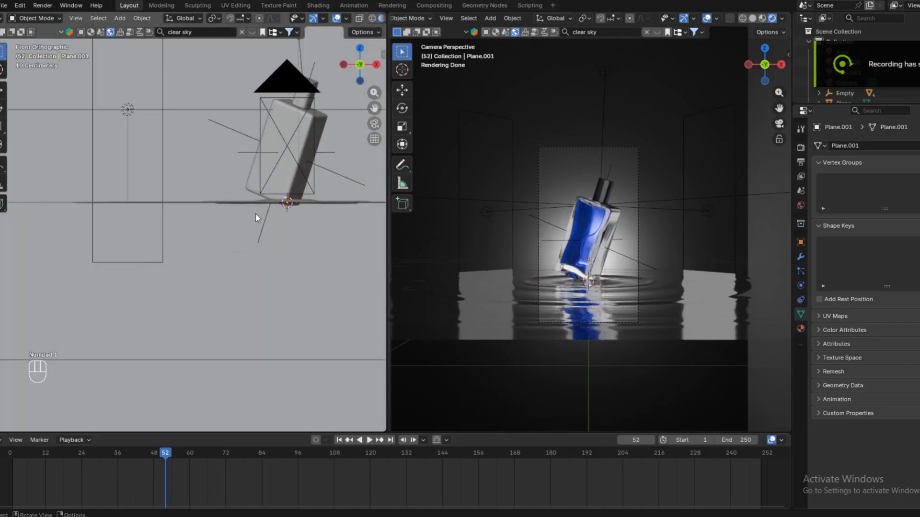
pyautogui.keyDown('shift'); pyautogui.moveTo(287, 189); pyautogui.dragTo(237, 260, button='middle'); pyautogui.keyUp('shift')
pyautogui.scroll(5, 235, 260)
pyautogui.scroll(-5, 232, 262)
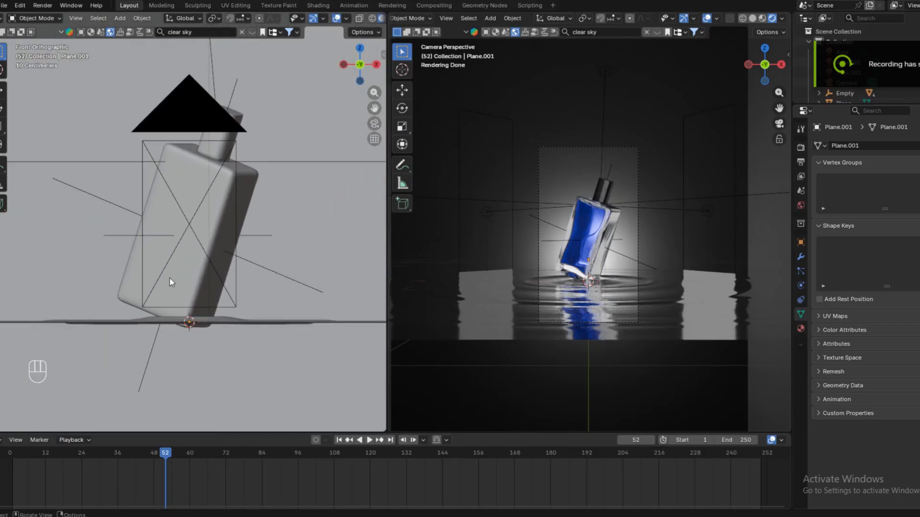
pyautogui.hotkey('shift', 'a')
pyautogui.moveTo(164, 248)
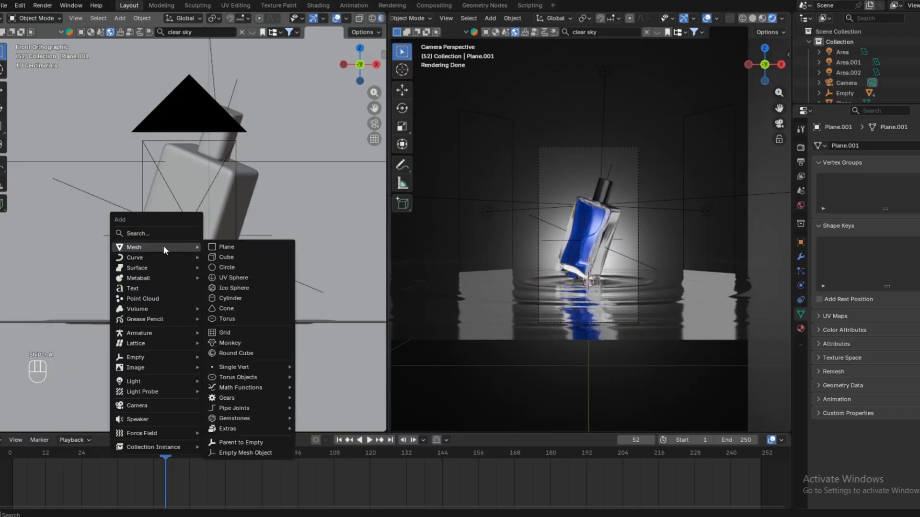
pyautogui.click(221, 246)
pyautogui.moveTo(227, 246); pyautogui.dragTo(249, 330, button='middle')
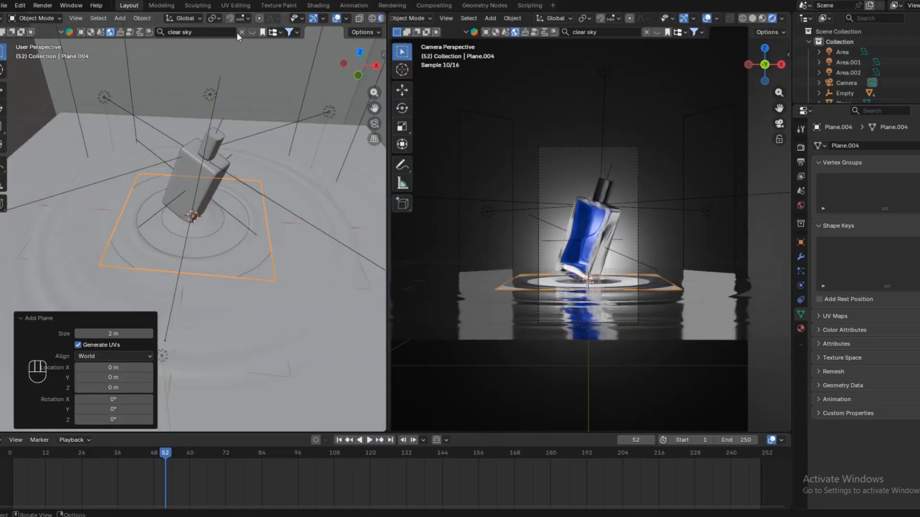
# Step: Rotate the new plane 90° about X and move it about -0.58 m along Y, in front of the bottle
pyautogui.press('g')
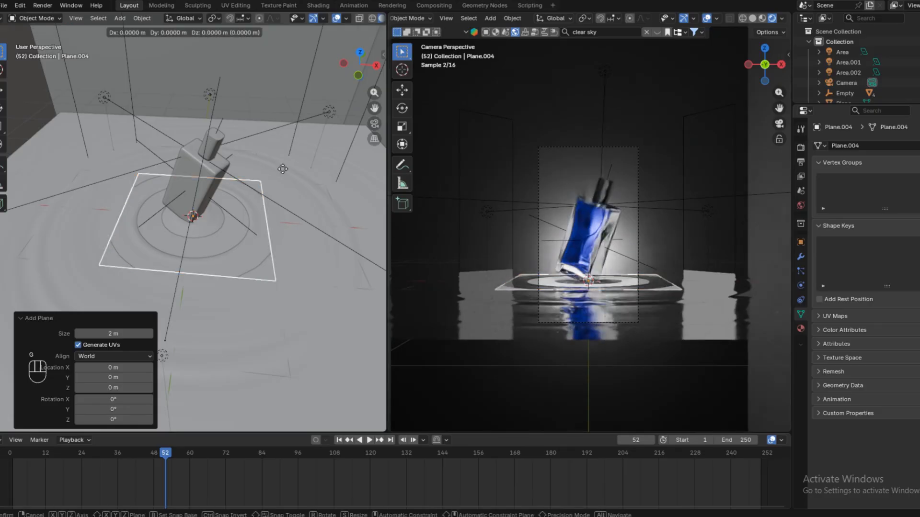
pyautogui.write('rx')
pyautogui.write('90')
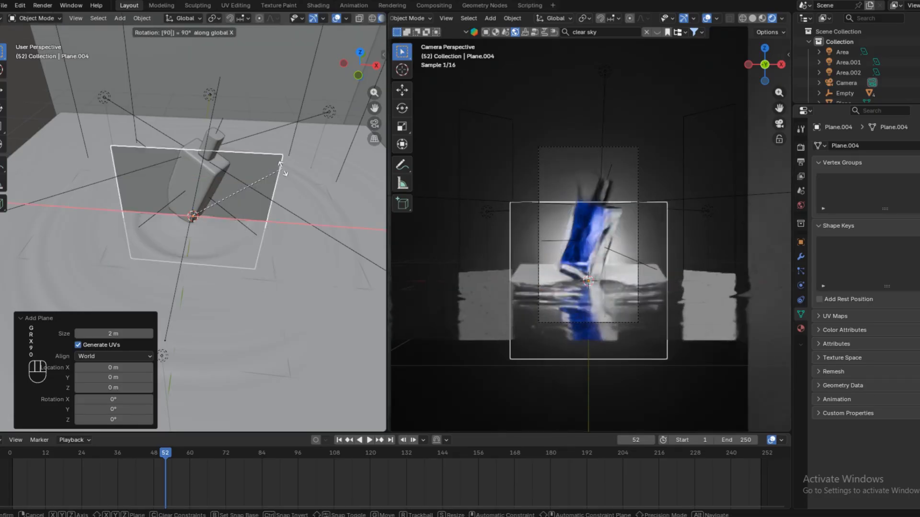
pyautogui.press('Return')
pyautogui.moveTo(282, 168); pyautogui.dragTo(262, 179, button='middle')
pyautogui.press('g')
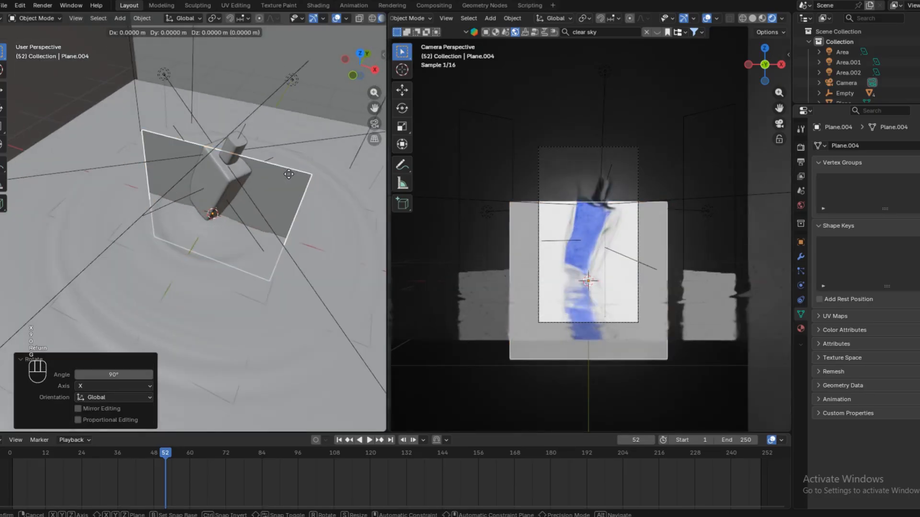
pyautogui.press('y')
pyautogui.click(271, 272)
pyautogui.moveTo(272, 273); pyautogui.dragTo(287, 179, button='middle')
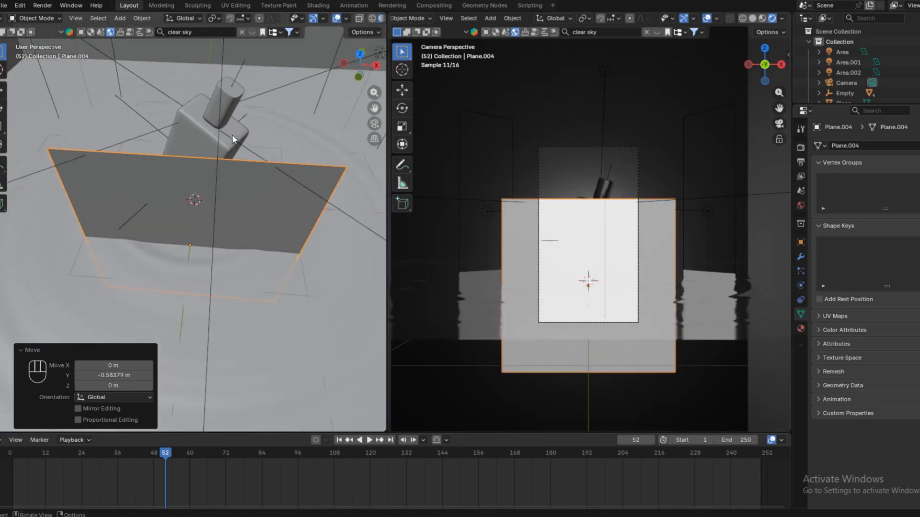
# Step: Compare with the bottle's nearby area light and set the new plane's X rotation to 270°
pyautogui.click(243, 143)
pyautogui.press('n')
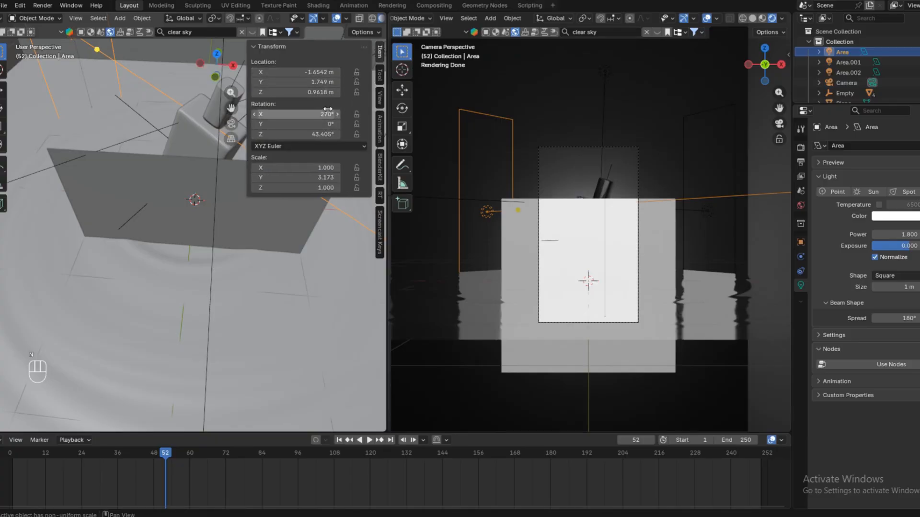
pyautogui.click(191, 183)
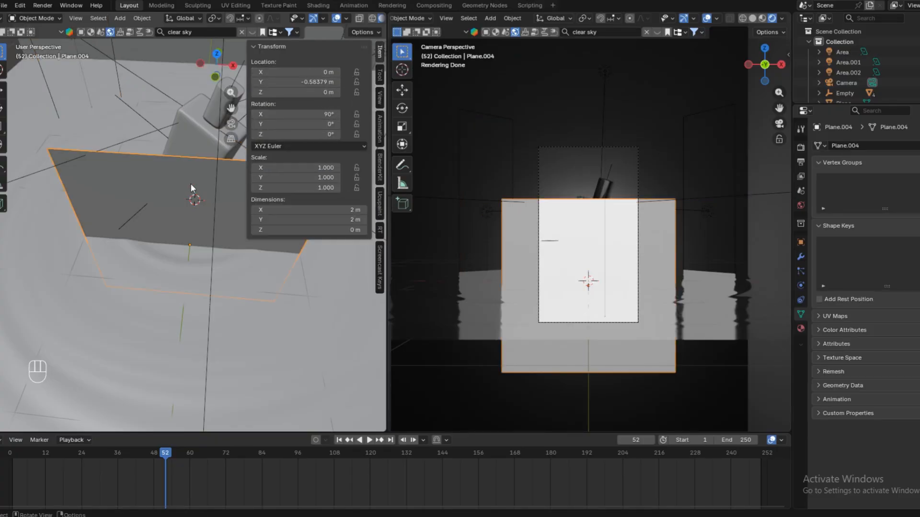
pyautogui.doubleClick(314, 114)
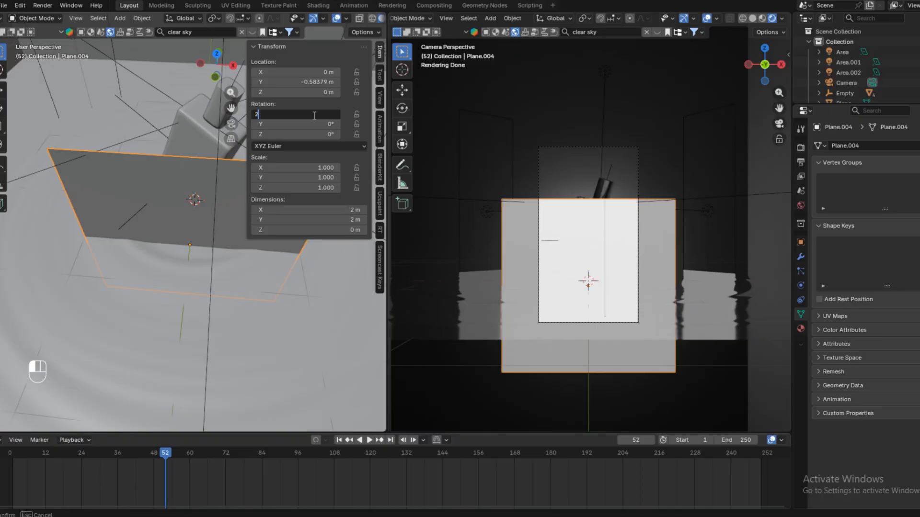
pyautogui.write('270')
pyautogui.press('Return')
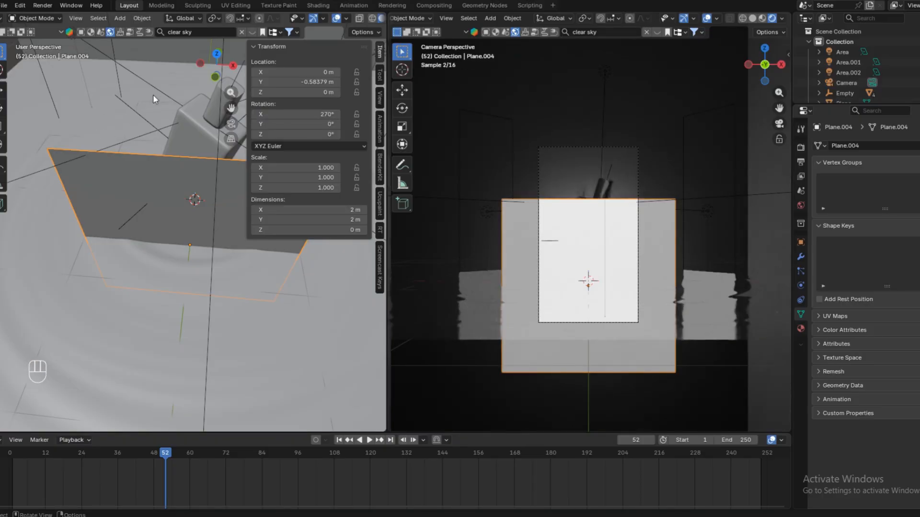
# Step: Copy the area light's 43.405° Z rotation to the new plane
pyautogui.click(164, 93)
pyautogui.doubleClick(306, 134)
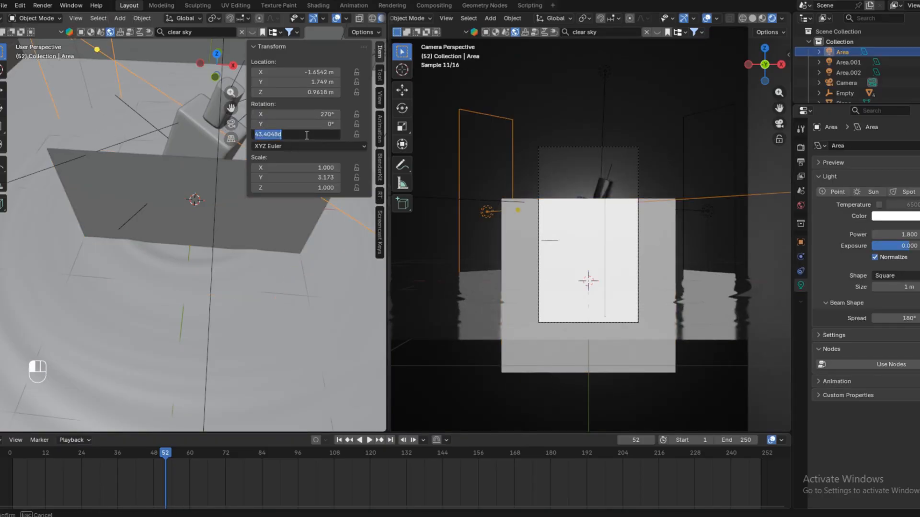
pyautogui.press('Return')
pyautogui.click(180, 182)
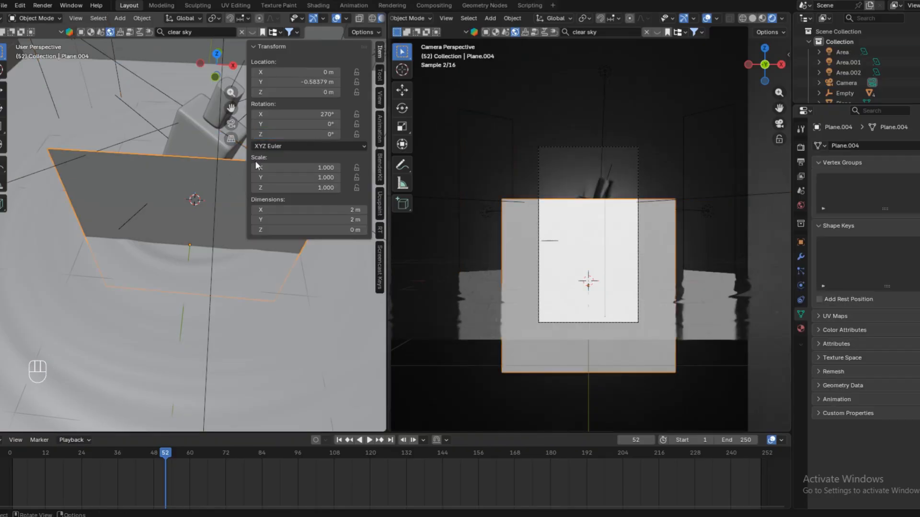
pyautogui.click(300, 135)
pyautogui.press('Return')
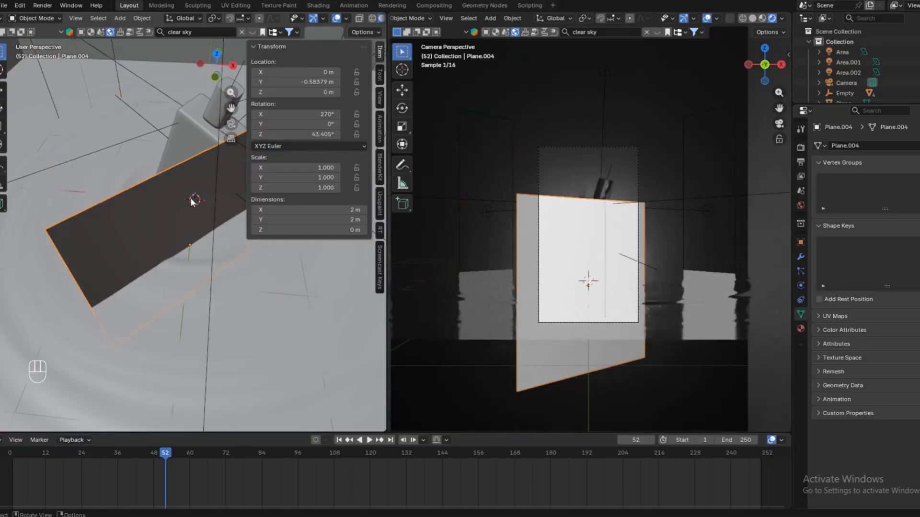
pyautogui.moveTo(192, 202); pyautogui.dragTo(267, 266, button='middle')
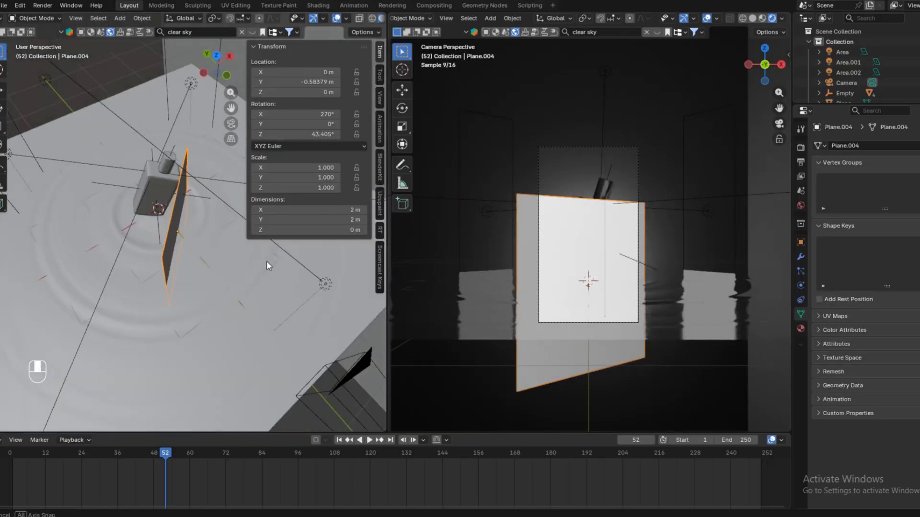
# Step: Add 90° to the new plane's Z rotation, making it 133.4°
pyautogui.scroll(2, 266, 263)
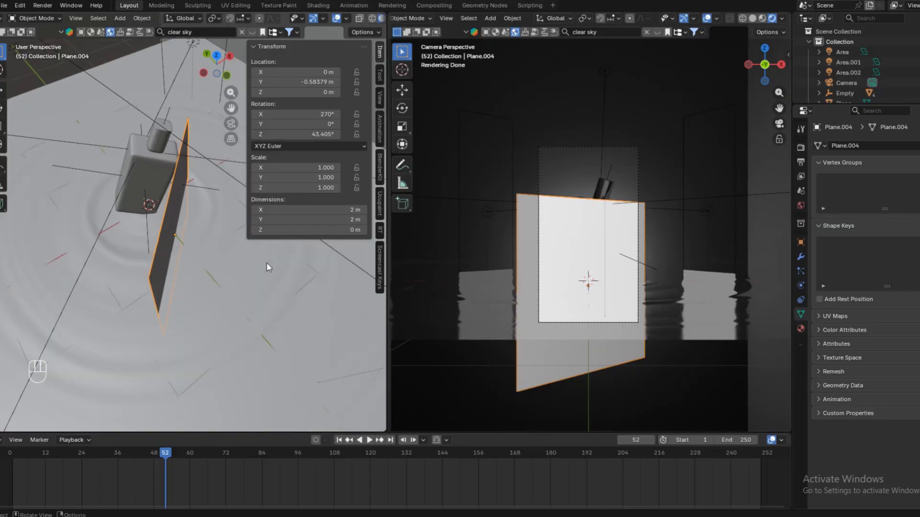
pyautogui.moveTo(267, 262); pyautogui.dragTo(261, 262, button='middle')
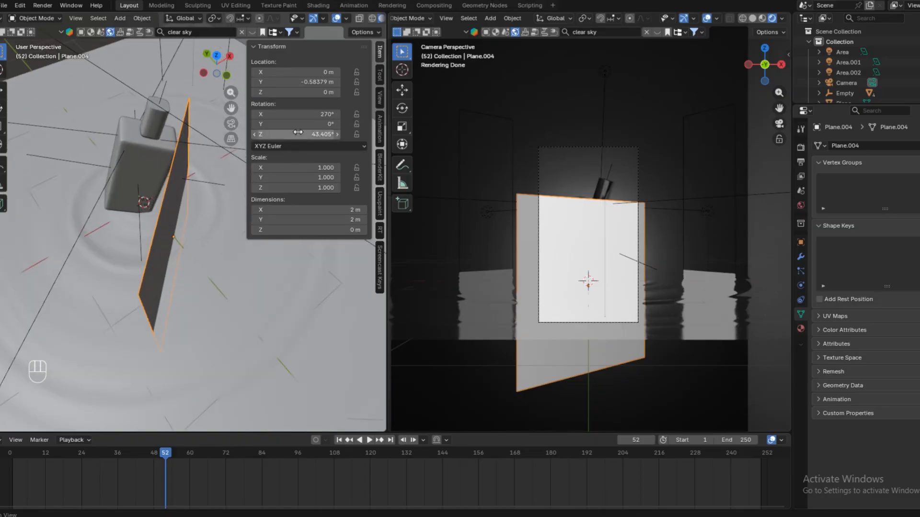
pyautogui.moveTo(284, 122)
pyautogui.mouseDown()
pyautogui.moveTo(312, 121)
pyautogui.moveTo(284, 121)
pyautogui.mouseUp()
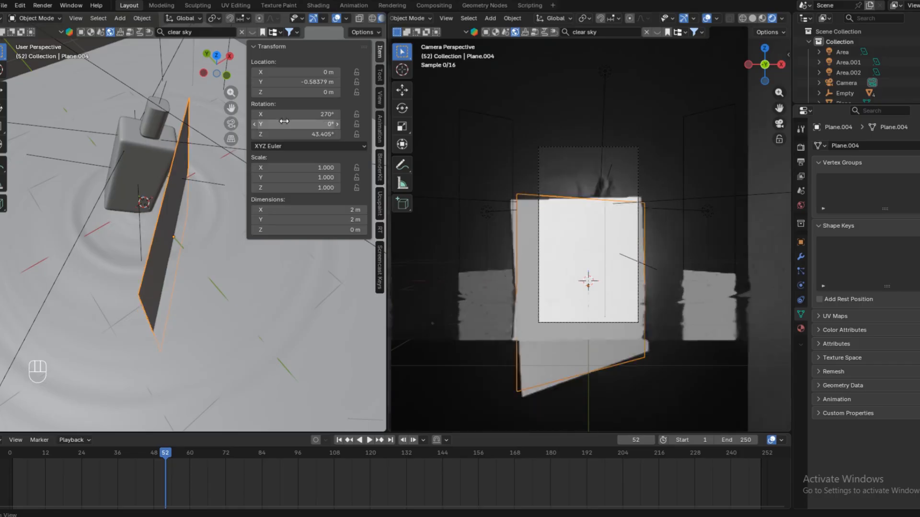
pyautogui.click(285, 134)
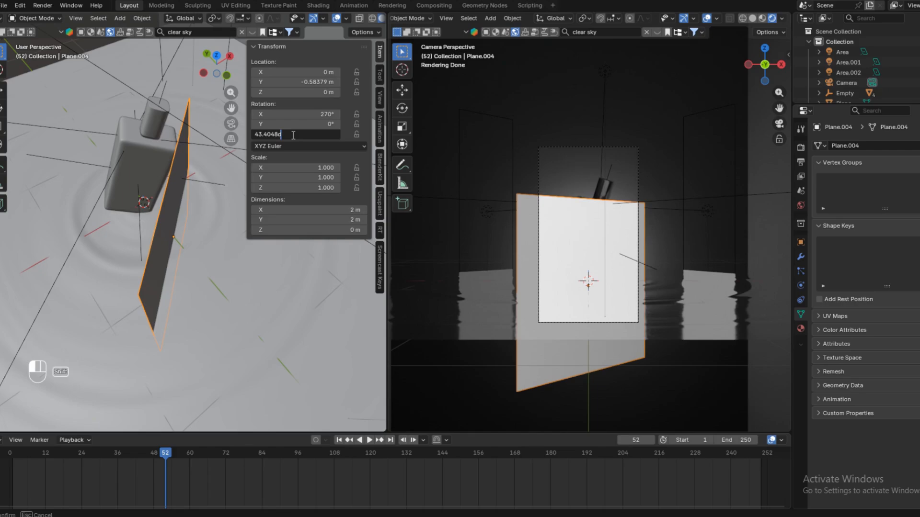
pyautogui.write('+90')
pyautogui.press('Return')
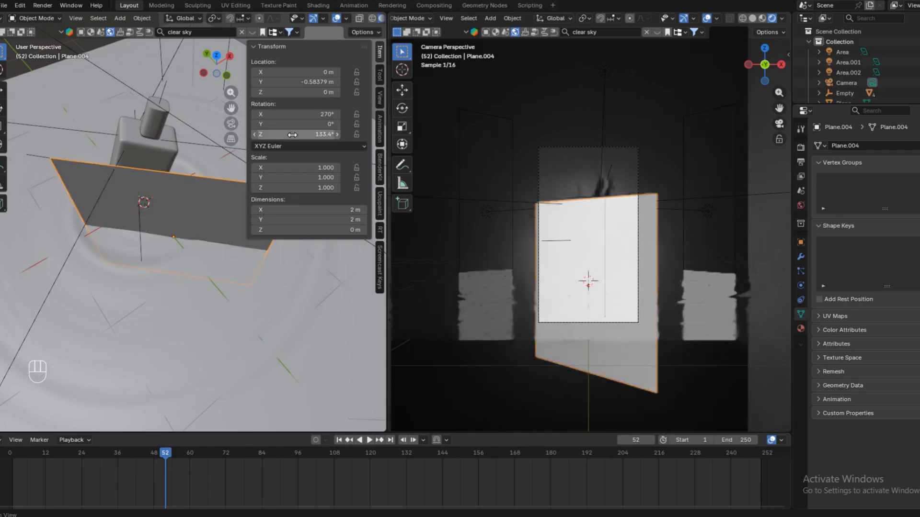
pyautogui.moveTo(200, 307); pyautogui.dragTo(131, 270, button='middle')
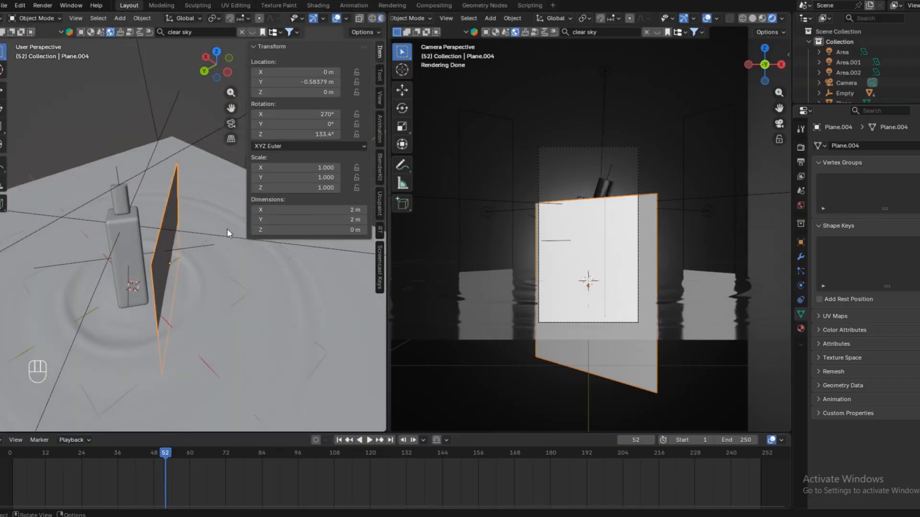
pyautogui.moveTo(227, 233); pyautogui.dragTo(187, 240, button='middle')
pyautogui.click(144, 181)
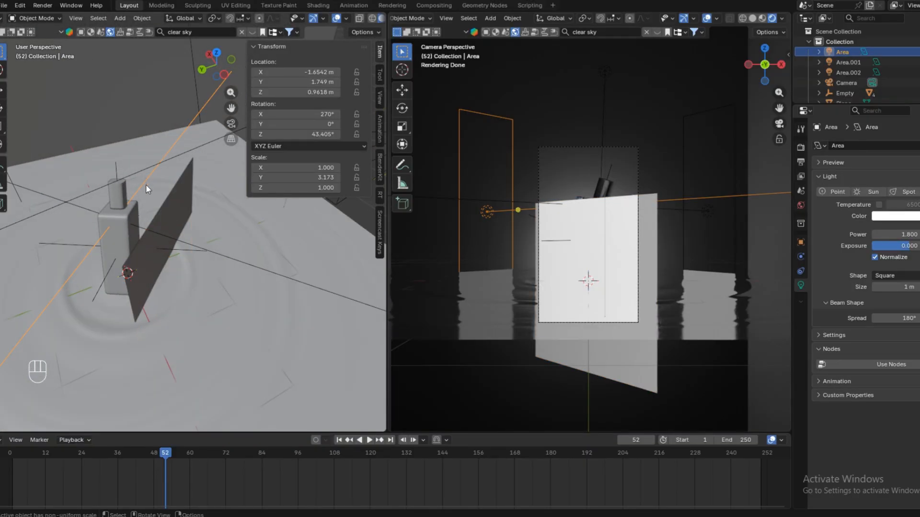
pyautogui.click(180, 199)
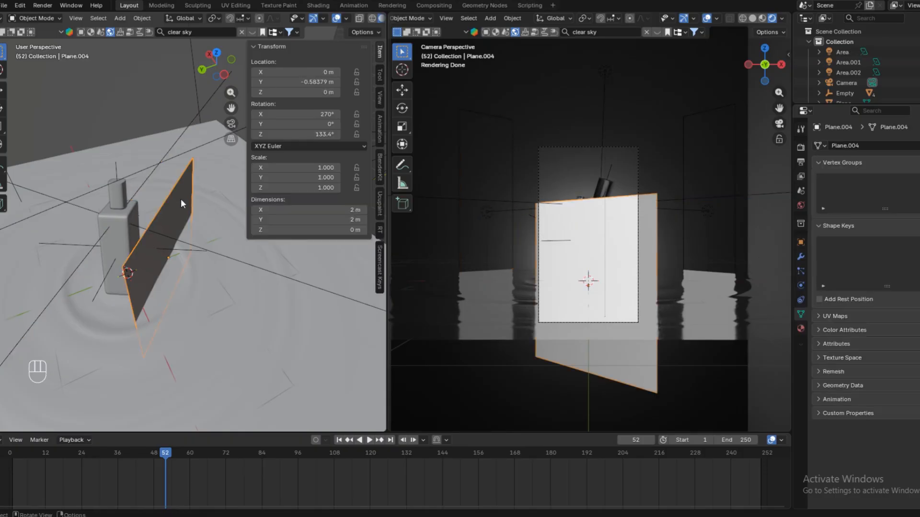
pyautogui.moveTo(210, 251); pyautogui.dragTo(230, 222, button='middle')
pyautogui.press('r')
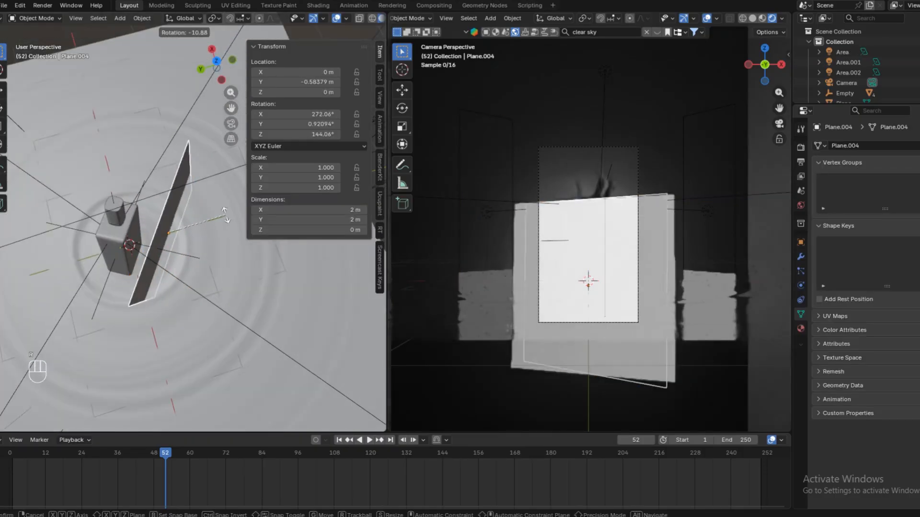
pyautogui.rightClick(244, 260)
# Step: Rotate the new plane about 8.45° around the global Z axis to line it up with the bottle's face
pyautogui.moveTo(244, 261); pyautogui.dragTo(65, 203, button='middle')
pyautogui.moveTo(215, 272); pyautogui.dragTo(240, 323, button='middle')
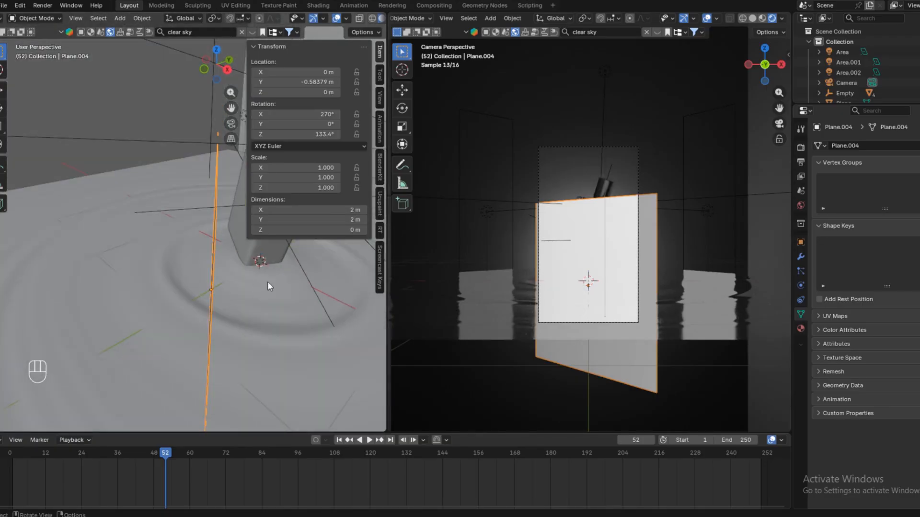
pyautogui.moveTo(266, 281); pyautogui.dragTo(194, 296, button='middle')
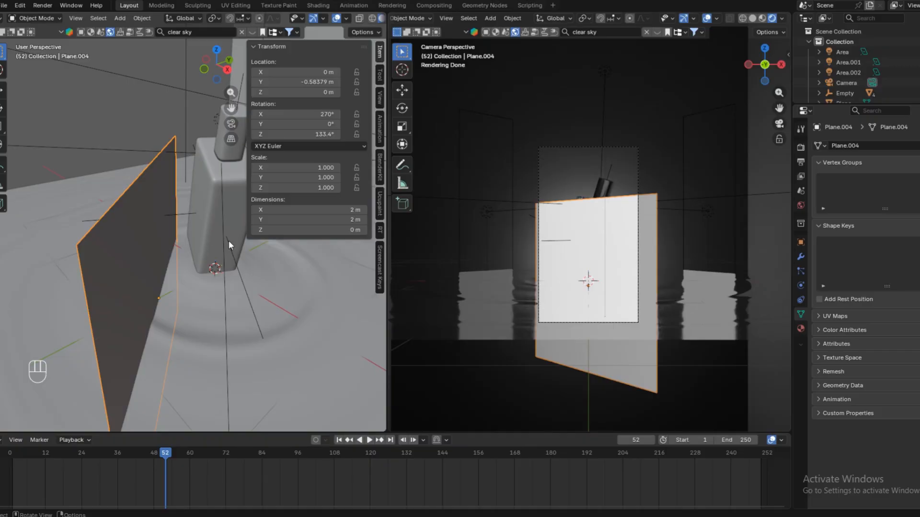
pyautogui.moveTo(227, 235); pyautogui.dragTo(165, 275, button='middle')
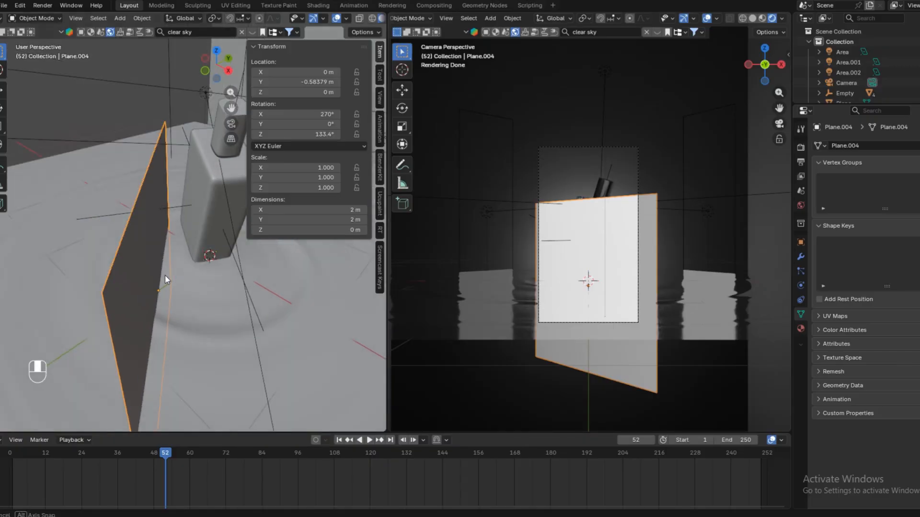
pyautogui.press('r')
pyautogui.press('z')
pyautogui.click(226, 254)
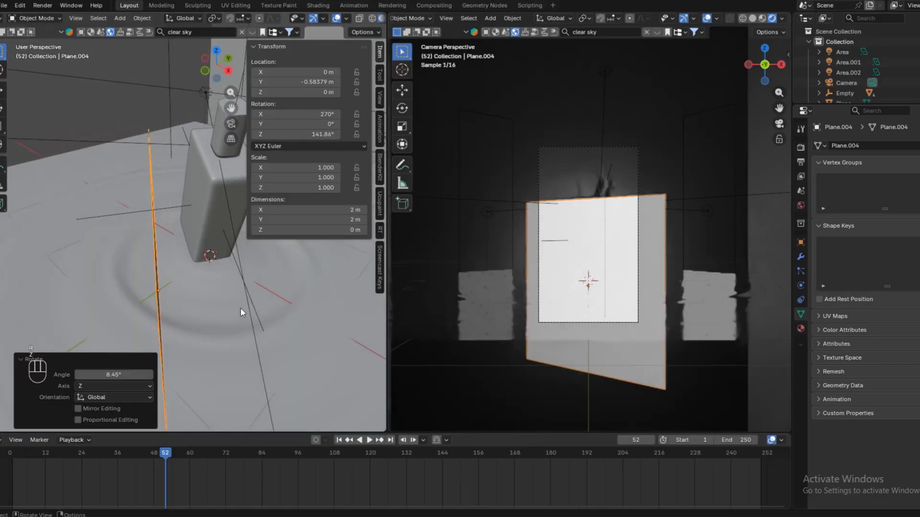
# Step: Scale the new plane to about 0.342 and move it up against the bottle's front face
pyautogui.moveTo(240, 308); pyautogui.dragTo(253, 310, button='middle')
pyautogui.press('s')
pyautogui.click(188, 272)
pyautogui.press('g')
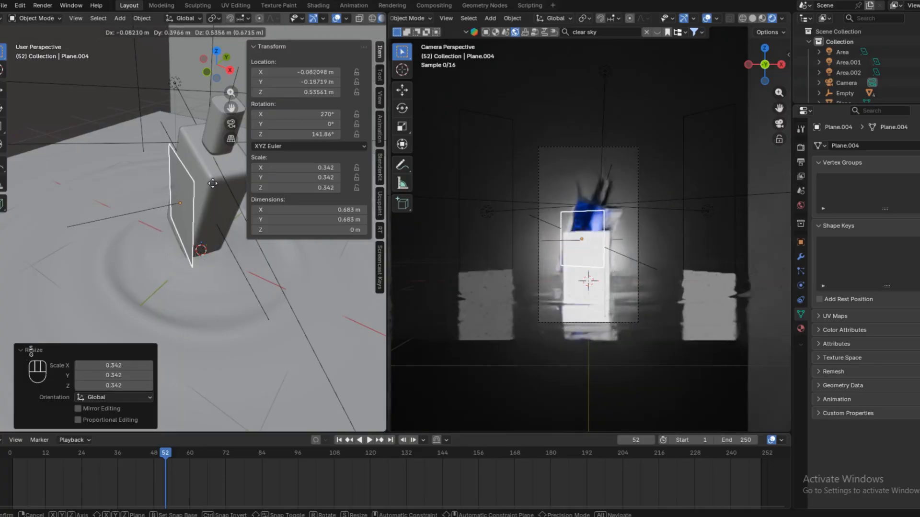
pyautogui.click(214, 193)
pyautogui.moveTo(217, 244); pyautogui.dragTo(270, 242, button='middle')
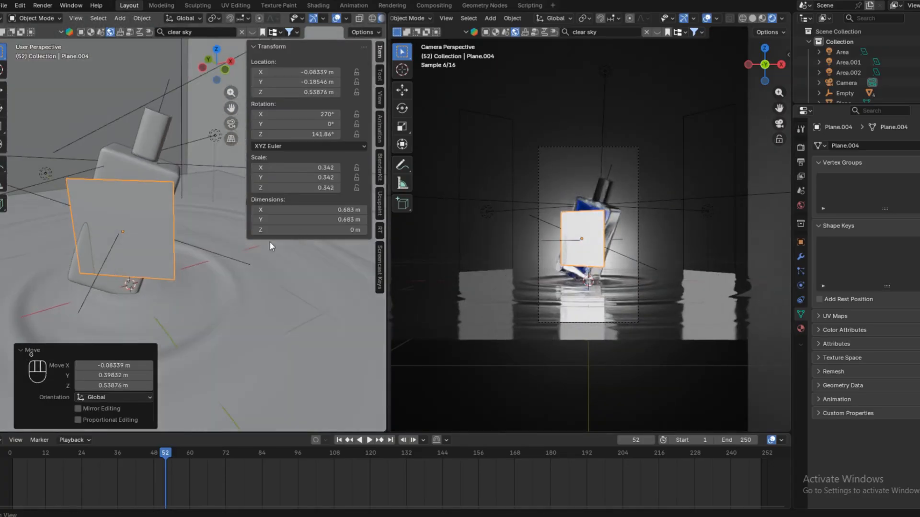
# Step: In the front view, rotate the small plane about 17.2° to follow the bottle's tilt
pyautogui.press('KP_1')
pyautogui.keyDown('shift'); pyautogui.moveTo(197, 274); pyautogui.dragTo(240, 275, button='middle'); pyautogui.keyUp('shift')
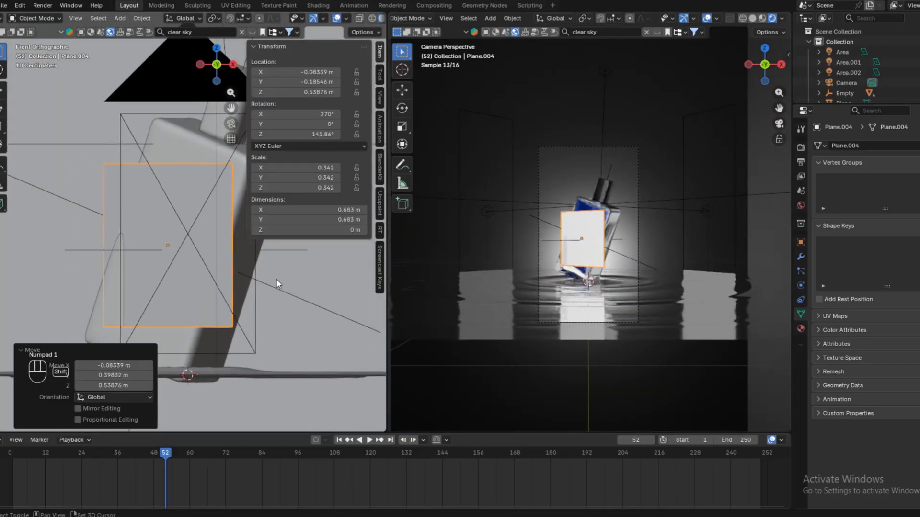
pyautogui.press('r')
pyautogui.press('r')
pyautogui.click(228, 258)
pyautogui.press('n')
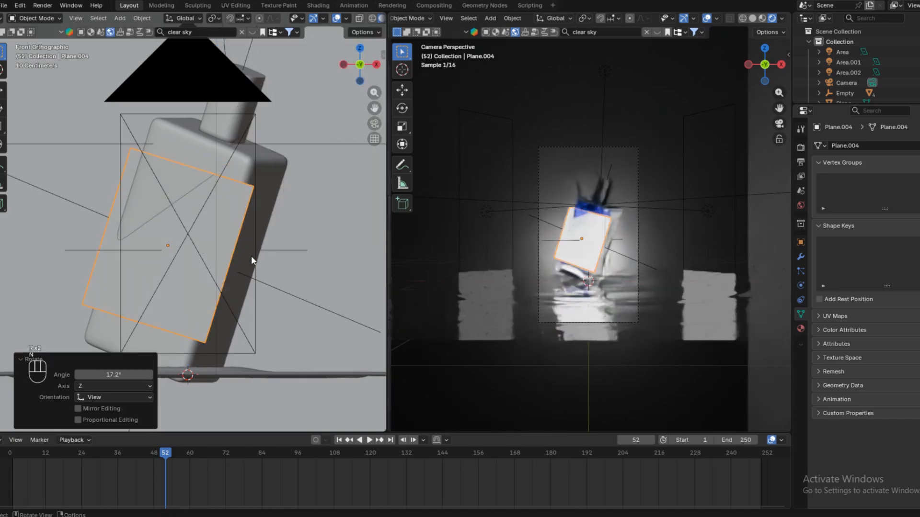
# Step: Rotate the small plane about 4.27° more and shift it about -0.02 m along X over the bottle's face
pyautogui.press('r')
pyautogui.press('r')
pyautogui.click(280, 261)
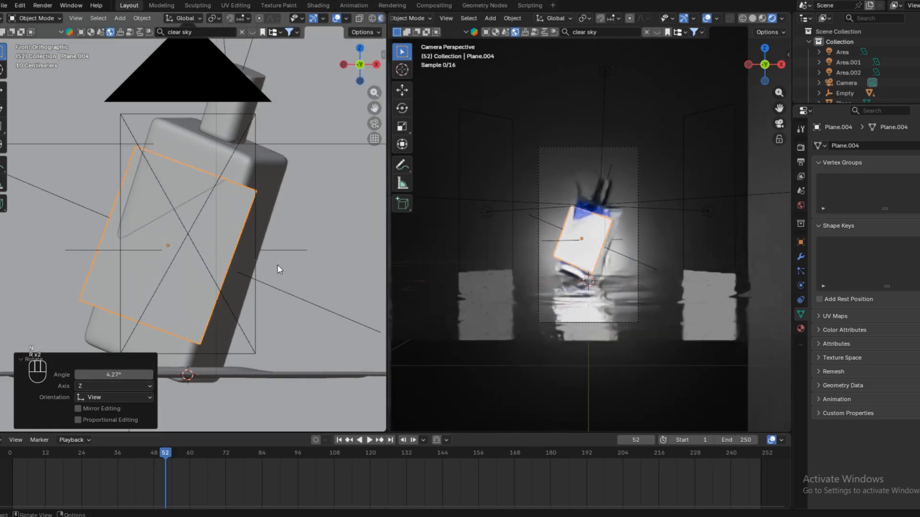
pyautogui.press('g')
pyautogui.click(276, 262)
# Step: Add a Shrinkwrap modifier to the small plane with the bottle as its target
pyautogui.click(800, 257)
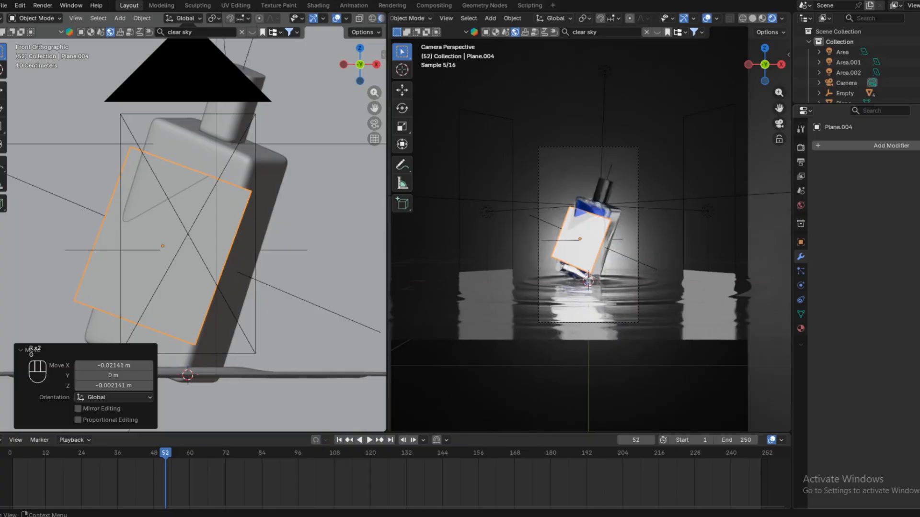
pyautogui.click(916, 145)
pyautogui.write('s')
pyautogui.press('Down')
pyautogui.press('Down')
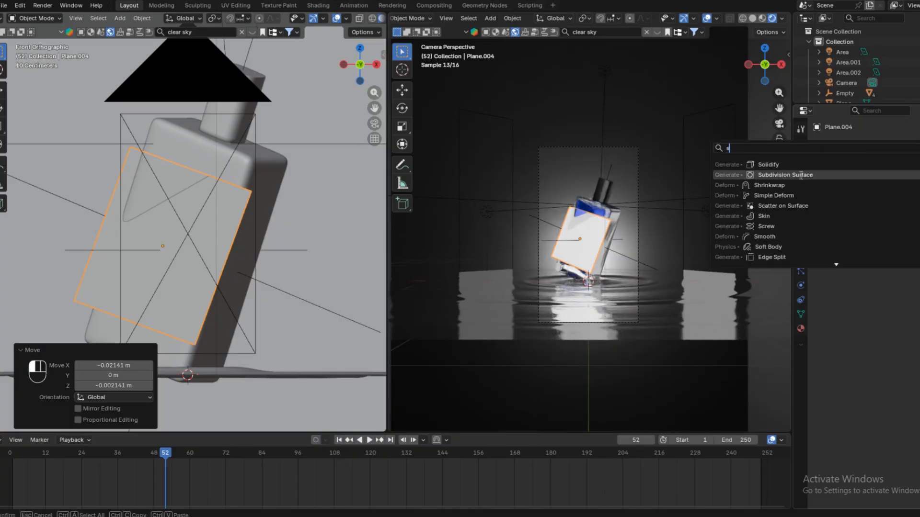
pyautogui.press('Return')
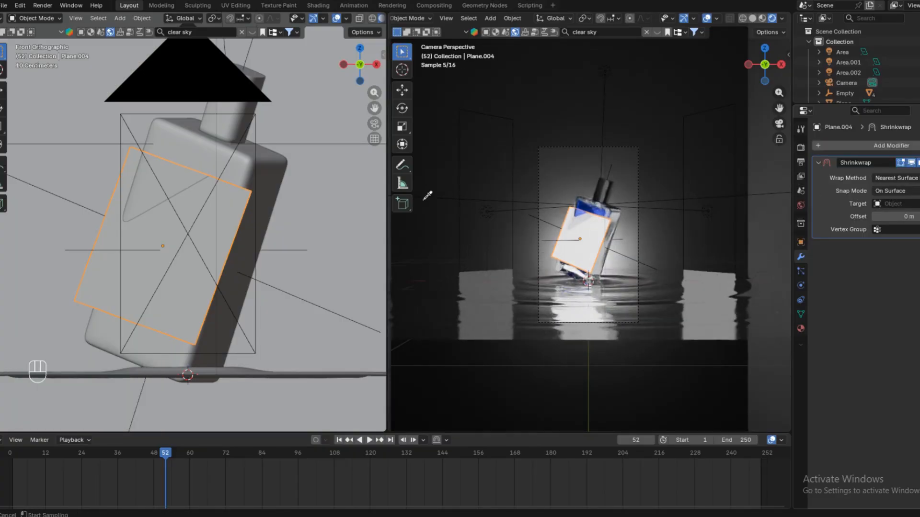
pyautogui.click(247, 165)
# Step: Rotate the plane from above to align it with the bottle's front face, and scale it to about 0.605
pyautogui.moveTo(243, 169); pyautogui.dragTo(180, 302, button='middle')
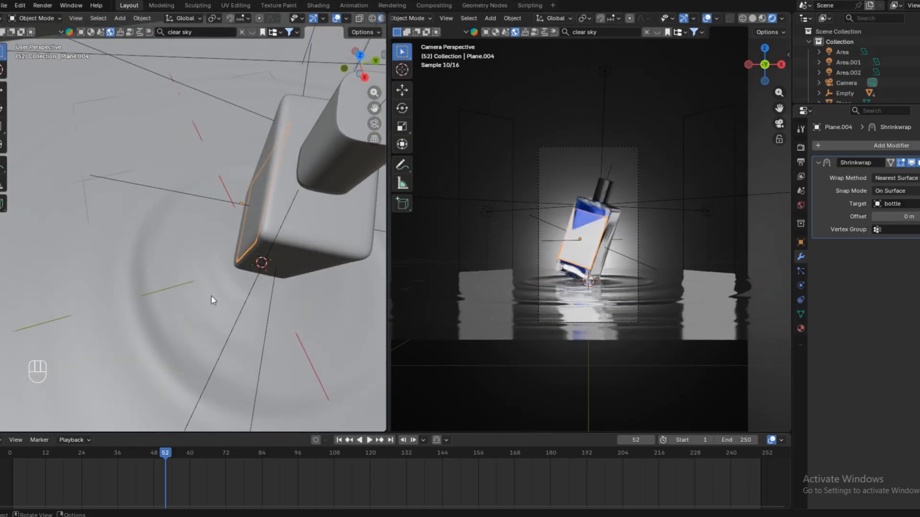
pyautogui.scroll(3, 279, 279)
pyautogui.moveTo(280, 283); pyautogui.dragTo(259, 287, button='middle')
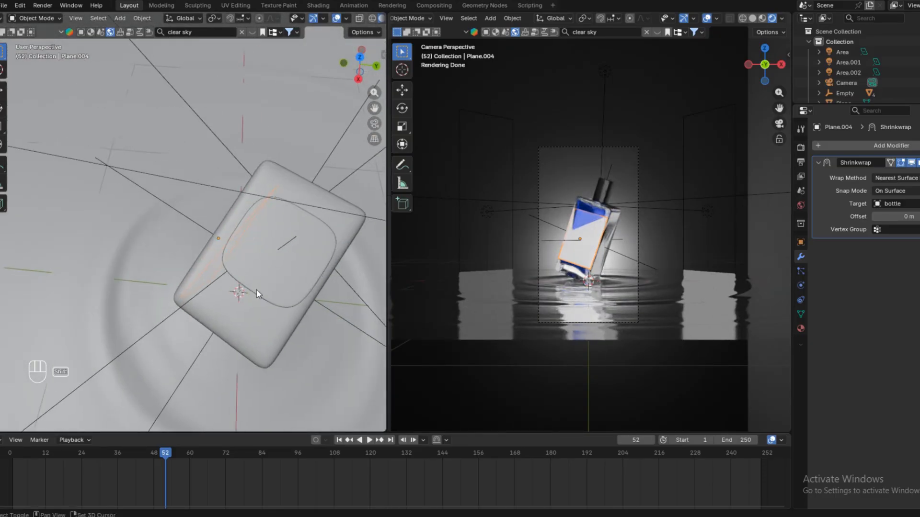
pyautogui.press('r')
pyautogui.click(298, 222)
pyautogui.moveTo(298, 221); pyautogui.dragTo(257, 264, button='middle')
pyautogui.press('s')
pyautogui.click(169, 239)
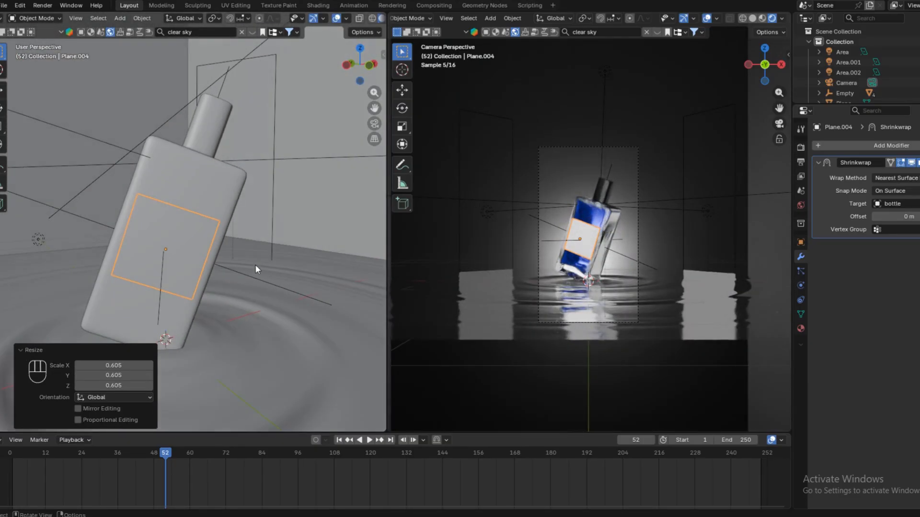
# Step: Move the plane about 0.016 m in X, -0.006 m in Y and 0.06 m in Z, and rotate it about 2.16° in the view
pyautogui.press('g')
pyautogui.click(189, 249)
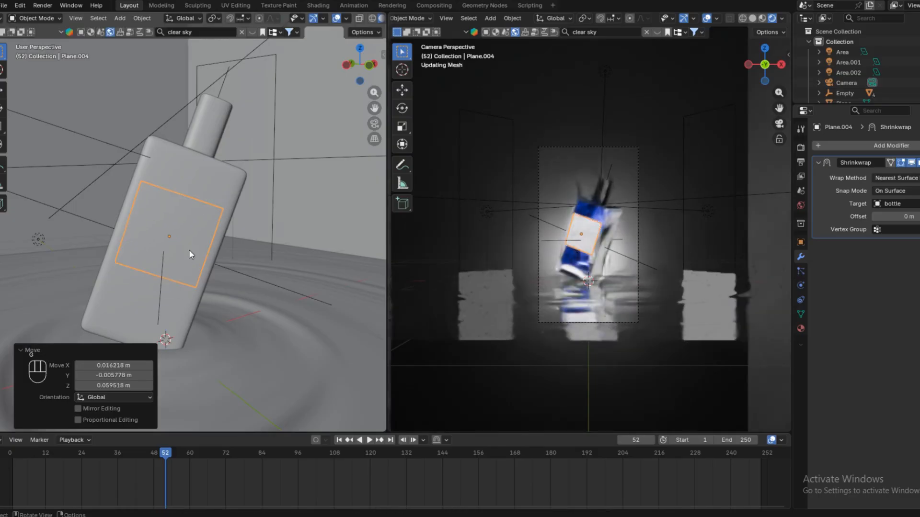
pyautogui.press('r')
pyautogui.click(238, 261)
pyautogui.moveTo(222, 303); pyautogui.dragTo(210, 300, button='middle')
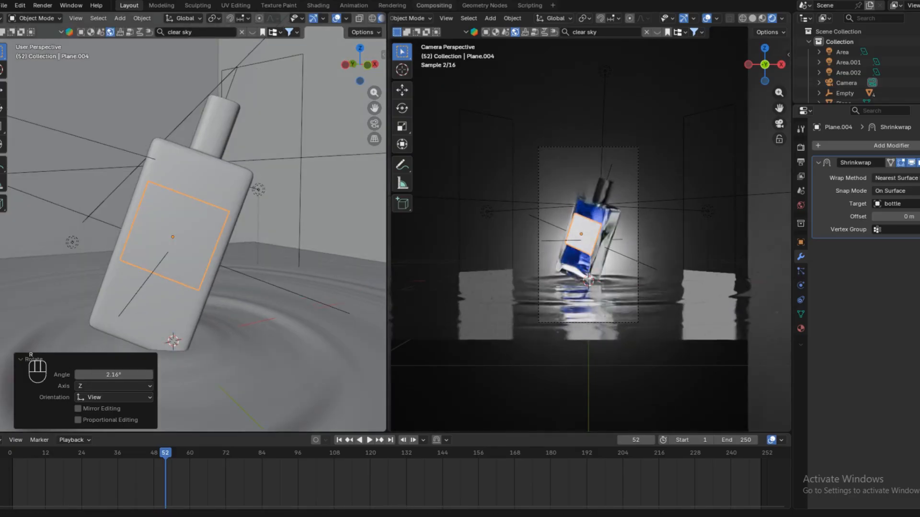
# Step: Create a new material for the plane and add an Image Texture node to it
pyautogui.click(318, 5)
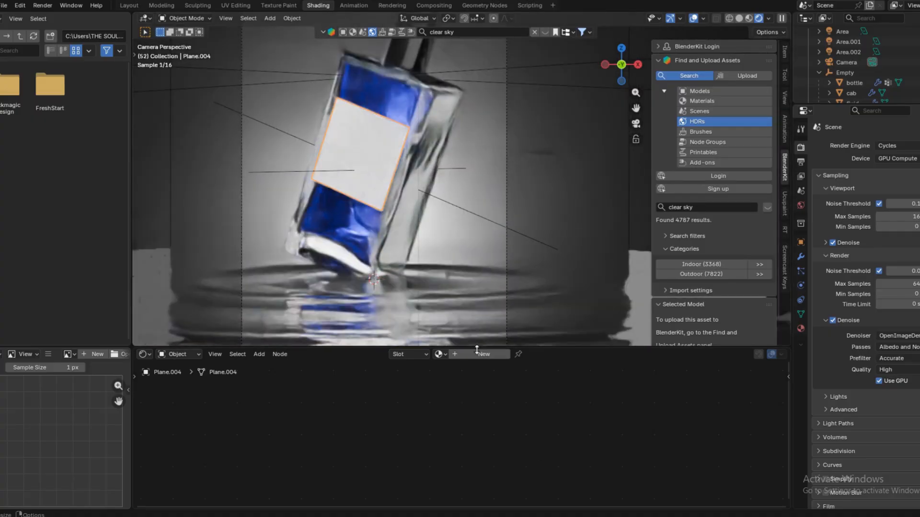
pyautogui.click(484, 354)
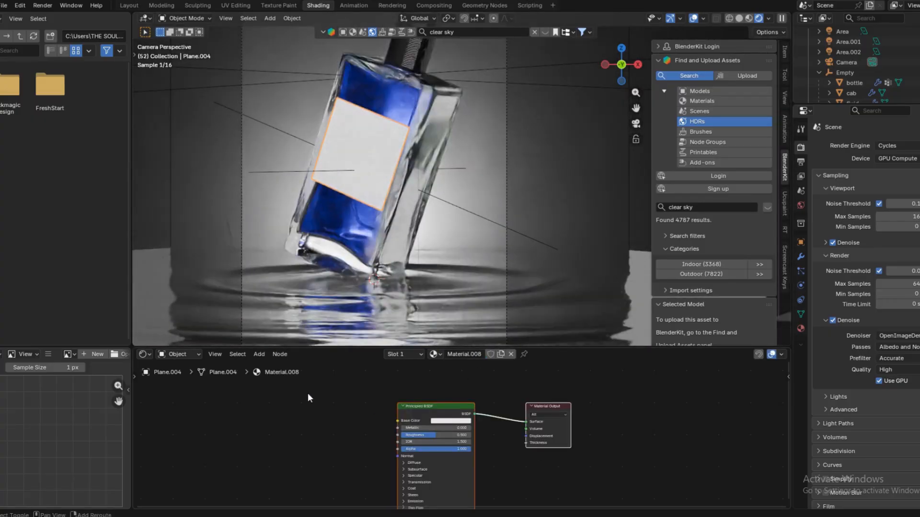
pyautogui.hotkey('shift', 'a')
pyautogui.click(289, 360)
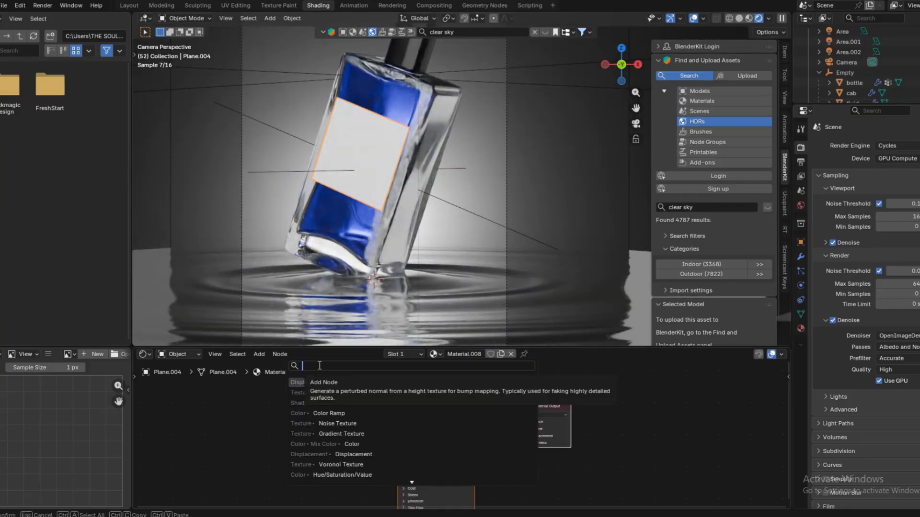
pyautogui.write('im')
pyautogui.click(331, 381)
pyautogui.click(254, 404)
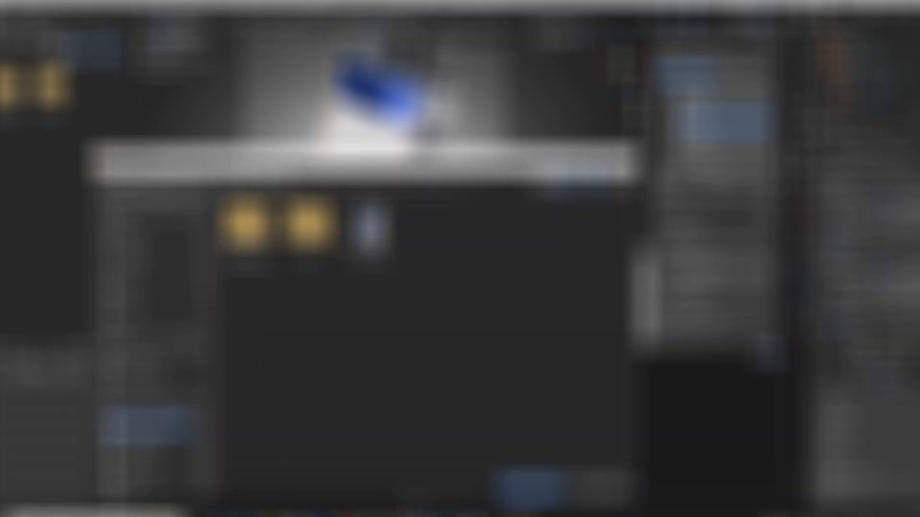
# Step: Load the visualizer logo image into the texture node and connect its Color output to the Principled BSDF's Alpha
pyautogui.click(157, 373)
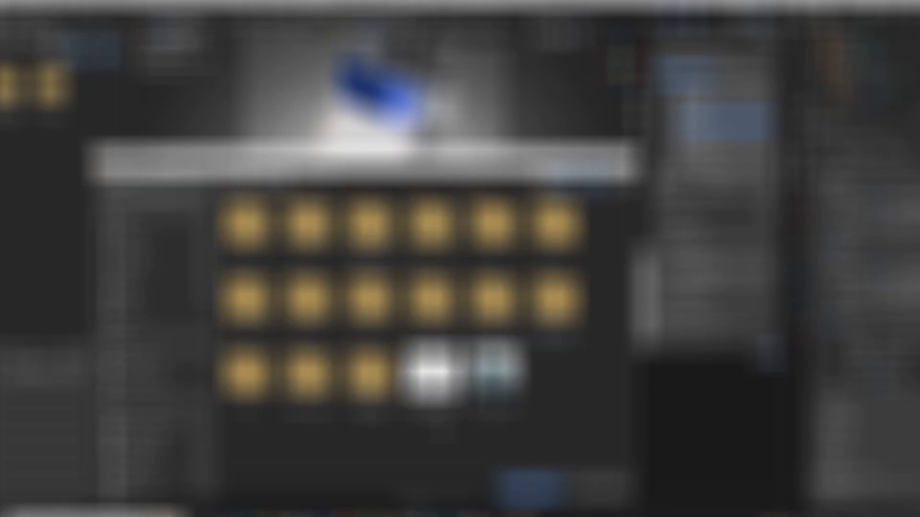
pyautogui.click(432, 376)
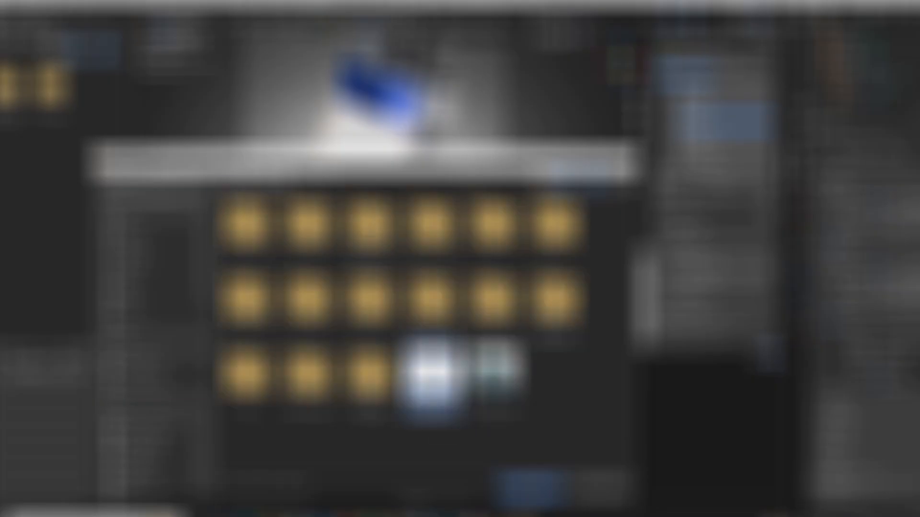
pyautogui.click(532, 489)
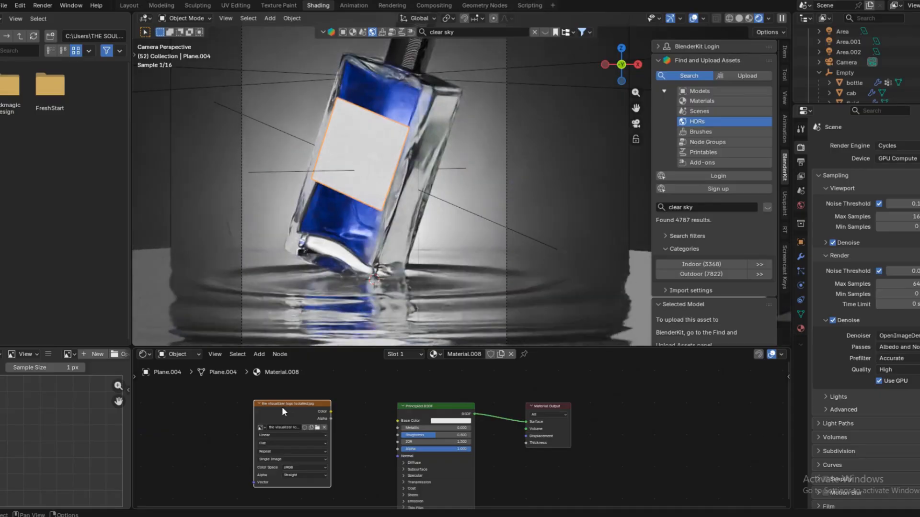
pyautogui.moveTo(281, 406); pyautogui.dragTo(396, 449)
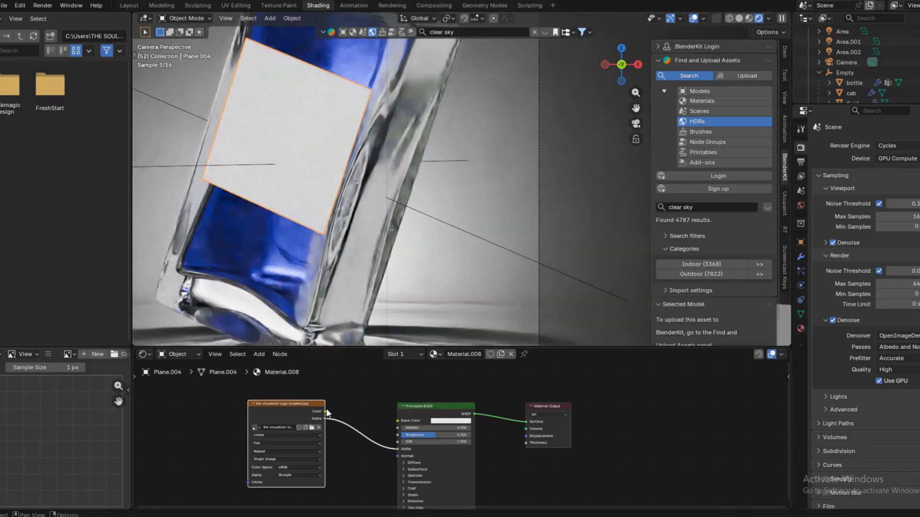
pyautogui.moveTo(325, 411); pyautogui.dragTo(396, 449)
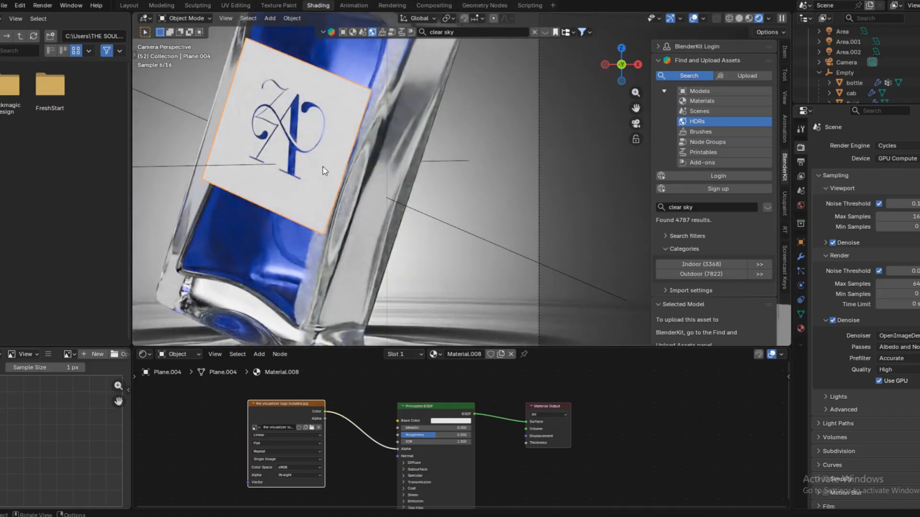
# Step: Insert an Invert Color node between the logo image's Color output and the shader's Alpha input
pyautogui.click(280, 403)
pyautogui.hotkey('shift', 'a')
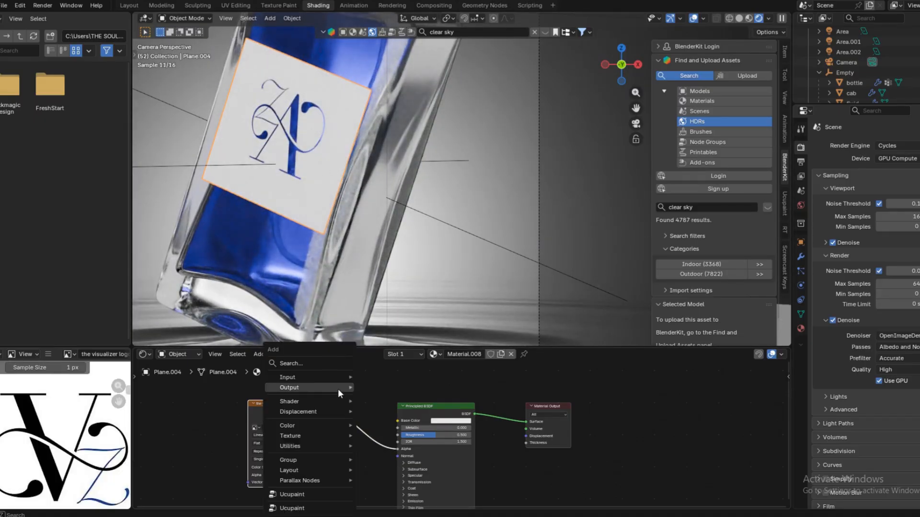
pyautogui.click(310, 363)
pyautogui.write('inv')
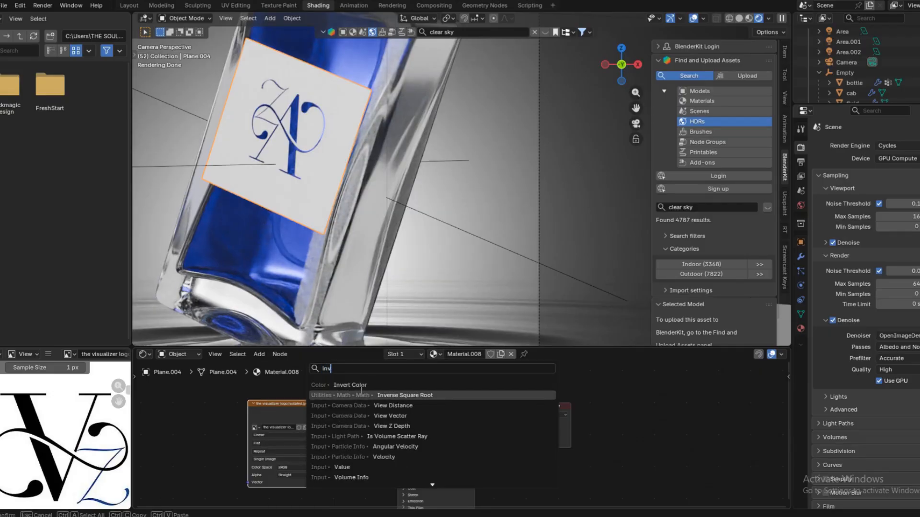
pyautogui.click(319, 388)
pyautogui.click(353, 394)
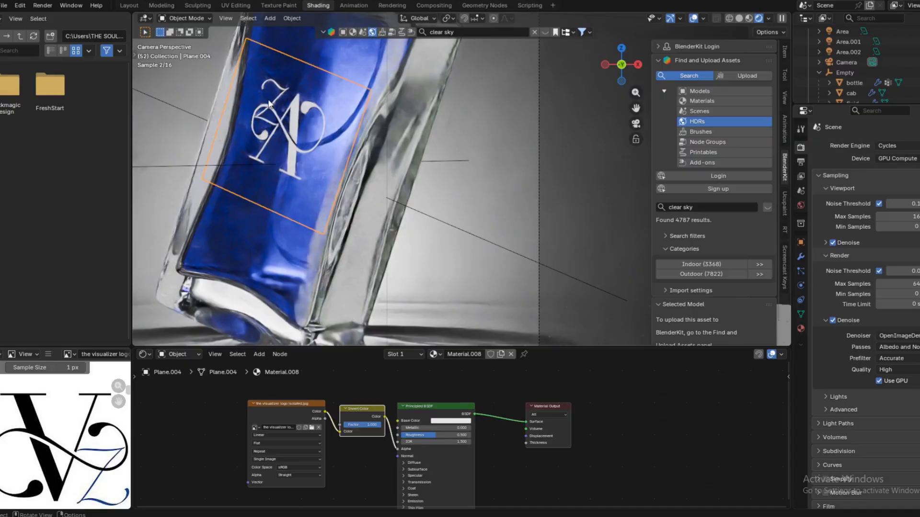
# Step: Add Texture Coordinate and Mapping nodes to the logo image and set the mapping's Z rotation to 180°
pyautogui.click(282, 403)
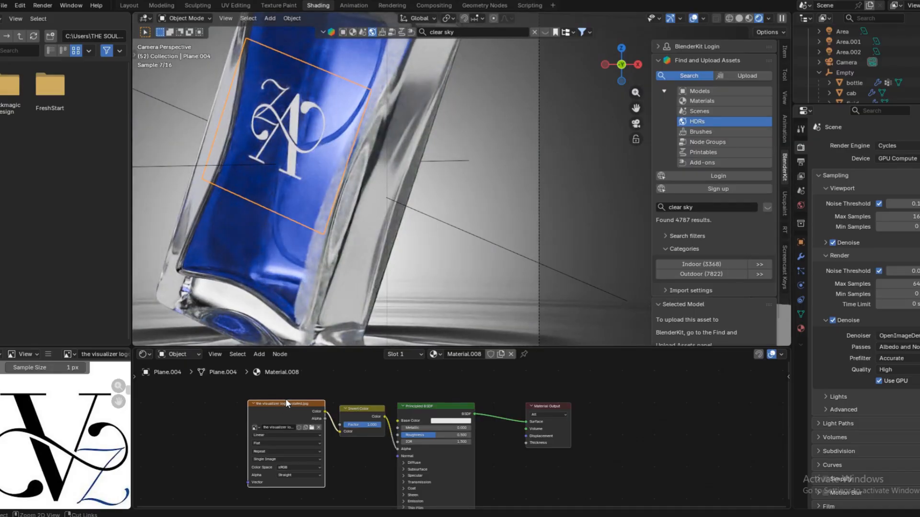
pyautogui.hotkey('ctrl', 't')
pyautogui.moveTo(235, 452); pyautogui.dragTo(276, 413, button='middle')
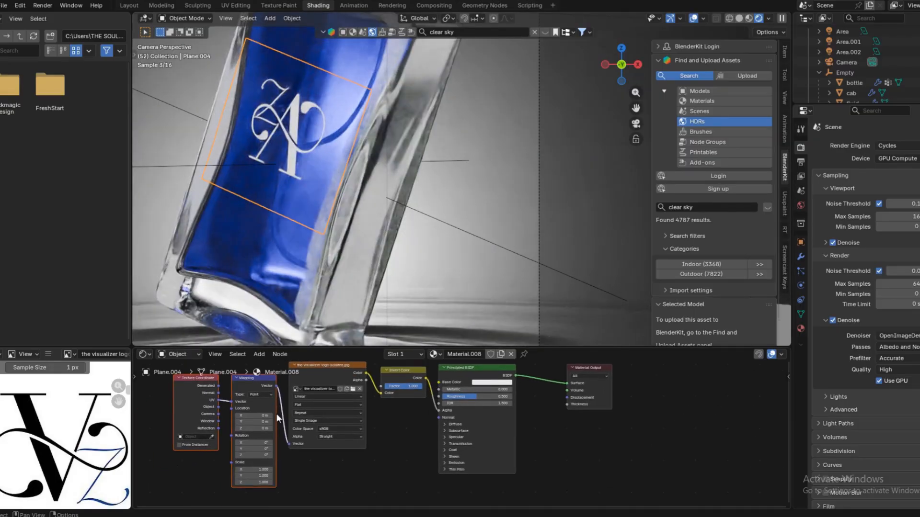
pyautogui.moveTo(254, 442); pyautogui.dragTo(368, 455)
pyautogui.press('Escape')
pyautogui.press('Escape')
pyautogui.press('Escape')
pyautogui.click(248, 456)
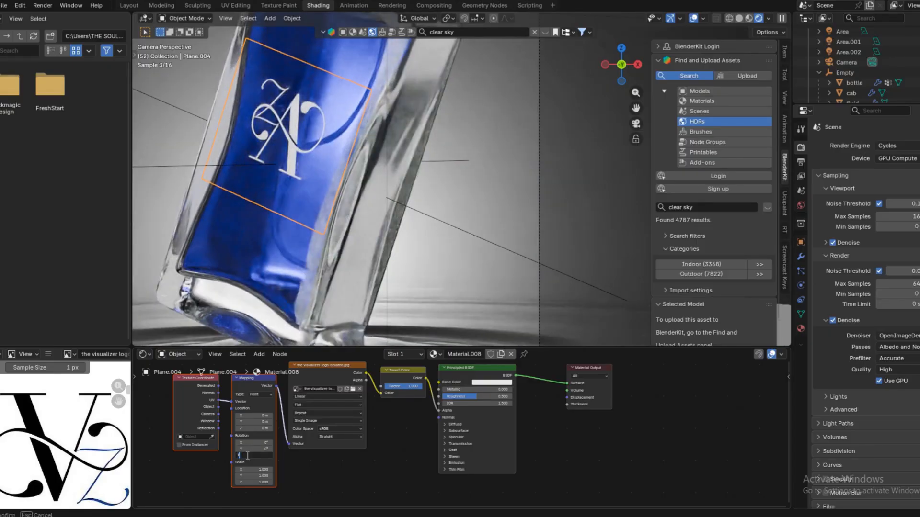
pyautogui.write('180')
pyautogui.press('Return')
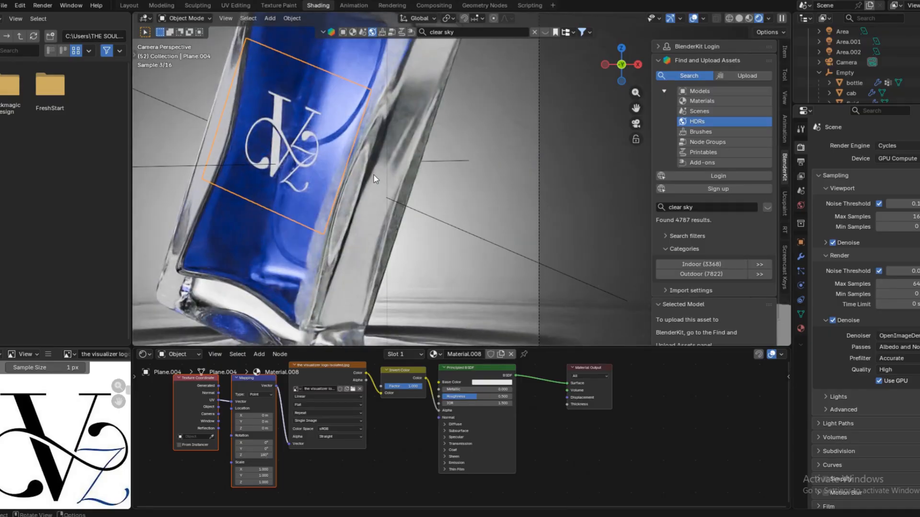
# Step: Set the logo material's base color to black and its roughness to 1.0, and raise its metallic value
pyautogui.click(395, 453)
pyautogui.click(498, 382)
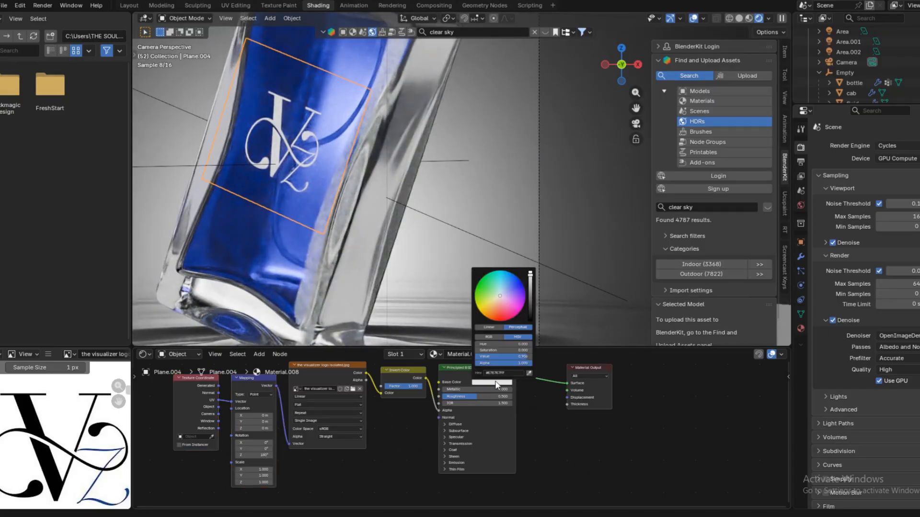
pyautogui.moveTo(531, 317); pyautogui.dragTo(530, 322)
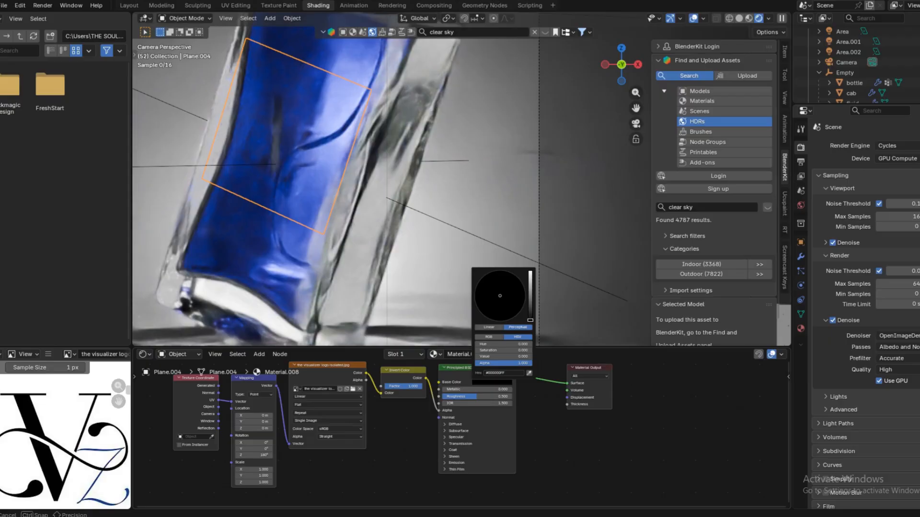
pyautogui.moveTo(474, 396); pyautogui.dragTo(510, 397)
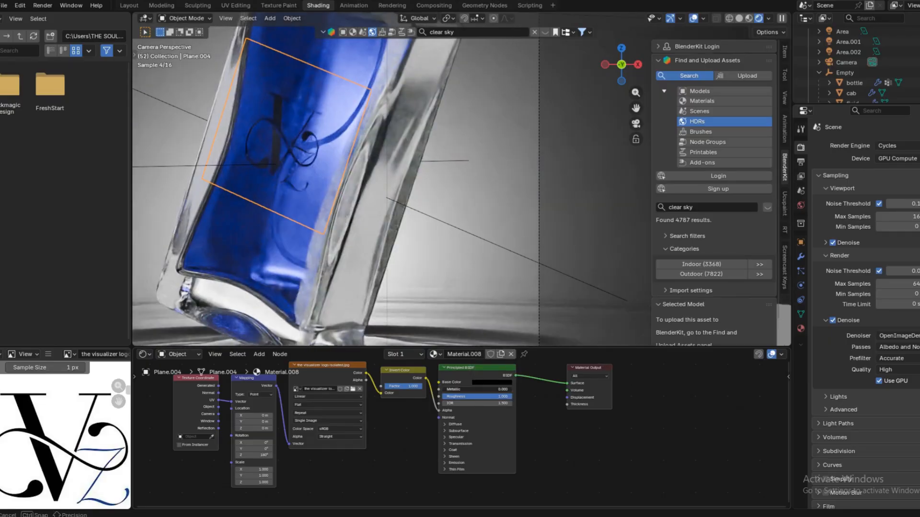
pyautogui.moveTo(448, 389); pyautogui.dragTo(513, 389)
pyautogui.click(419, 244)
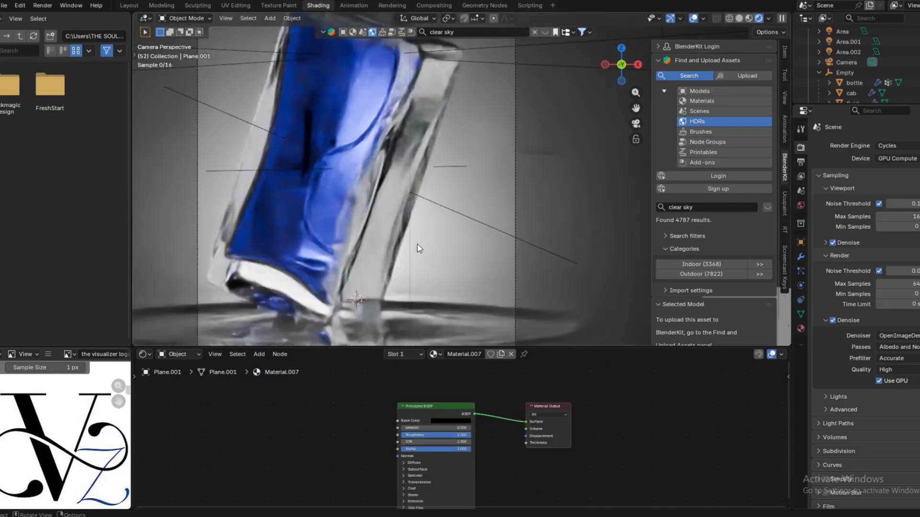
pyautogui.click(341, 176)
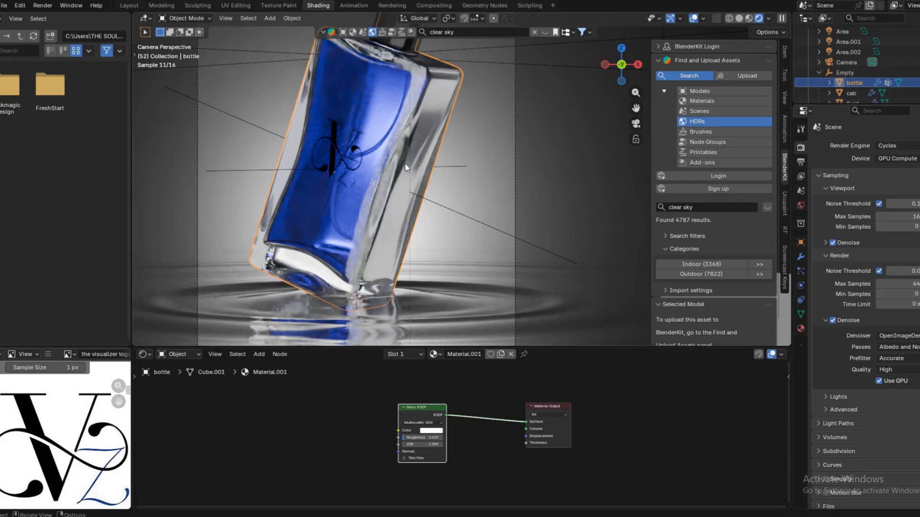
pyautogui.moveTo(357, 153); pyautogui.dragTo(461, 215, button='middle')
# Step: Switch to the Layout workspace, select the logo plane Plane.004, and set the user-perspective viewport to Material Preview shading
pyautogui.click(130, 5)
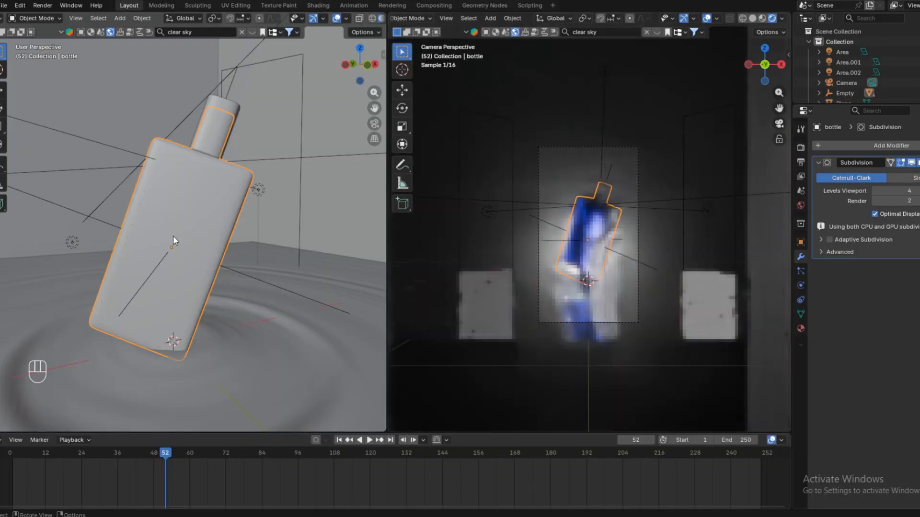
pyautogui.moveTo(173, 236)
pyautogui.mouseDown(button='middle')
pyautogui.moveTo(231, 288)
pyautogui.moveTo(125, 317)
pyautogui.moveTo(242, 304)
pyautogui.moveTo(271, 280)
pyautogui.moveTo(208, 275)
pyautogui.moveTo(176, 183)
pyautogui.mouseUp(button='middle')
pyautogui.scroll(2, 271, 281)
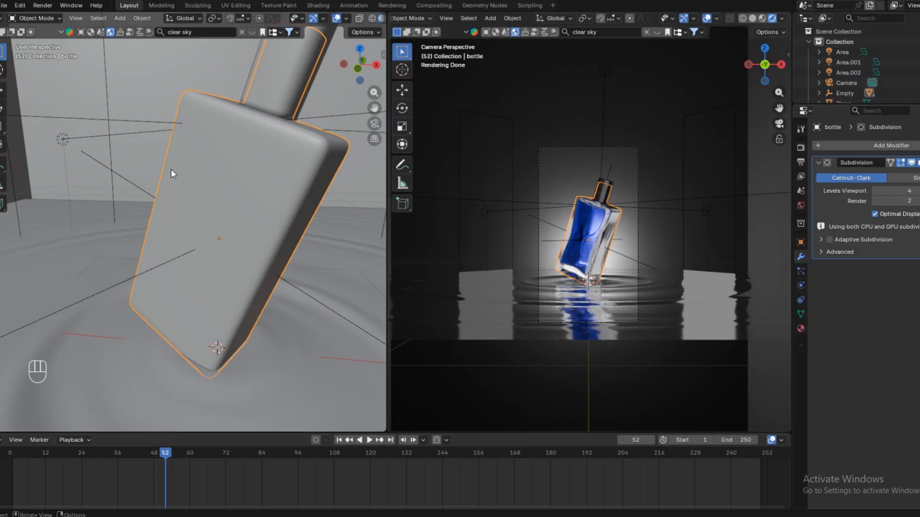
pyautogui.scroll(-5, 886, 77)
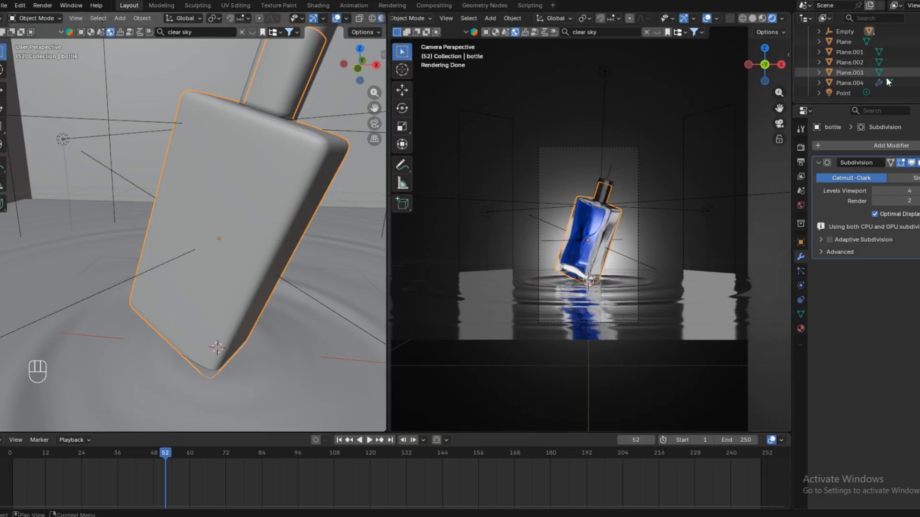
pyautogui.click(850, 82)
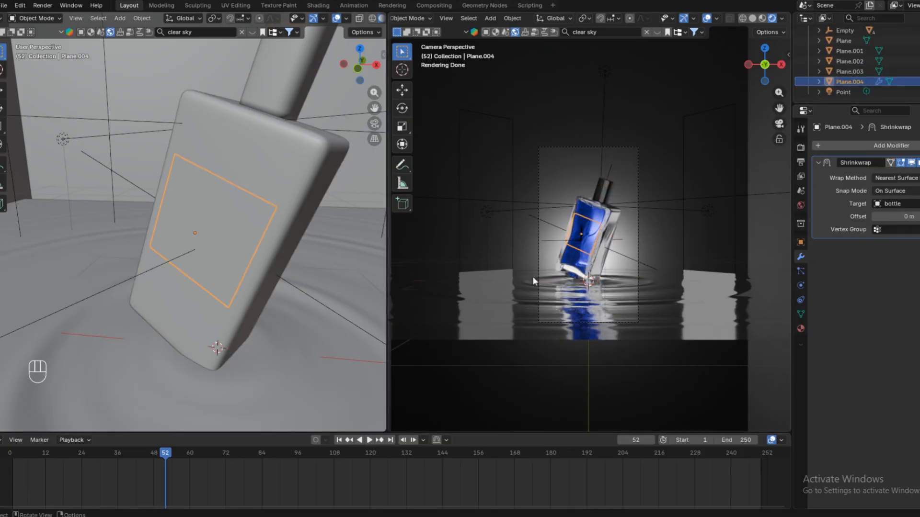
pyautogui.moveTo(377, 19); pyautogui.dragTo(342, 18, button='middle')
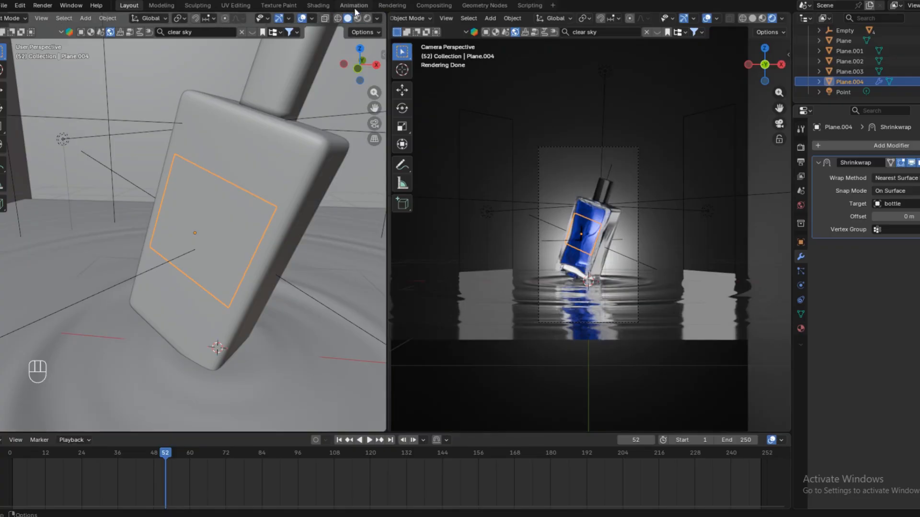
pyautogui.click(356, 18)
# Step: Scale the logo plane up uniformly by about 1.53, and stretch it along the global X axis by about 1.97
pyautogui.press('s')
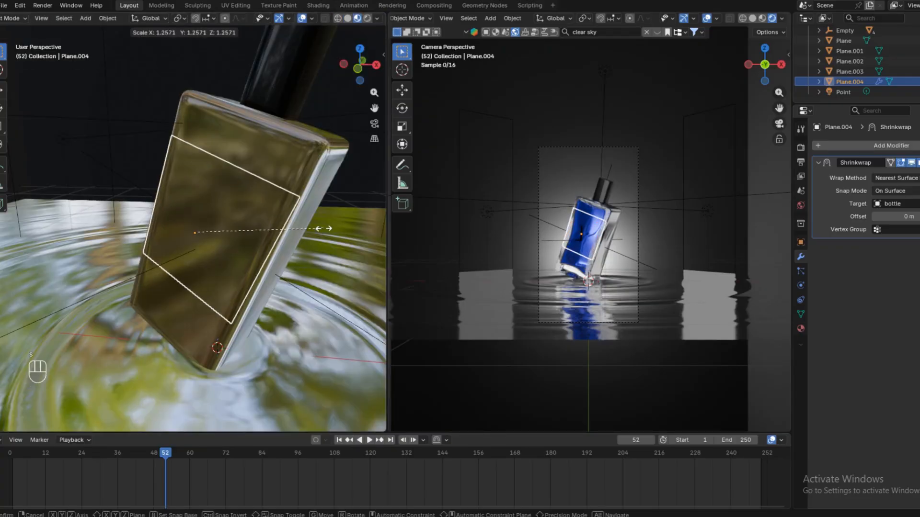
pyautogui.click(351, 234)
pyautogui.press('Home')
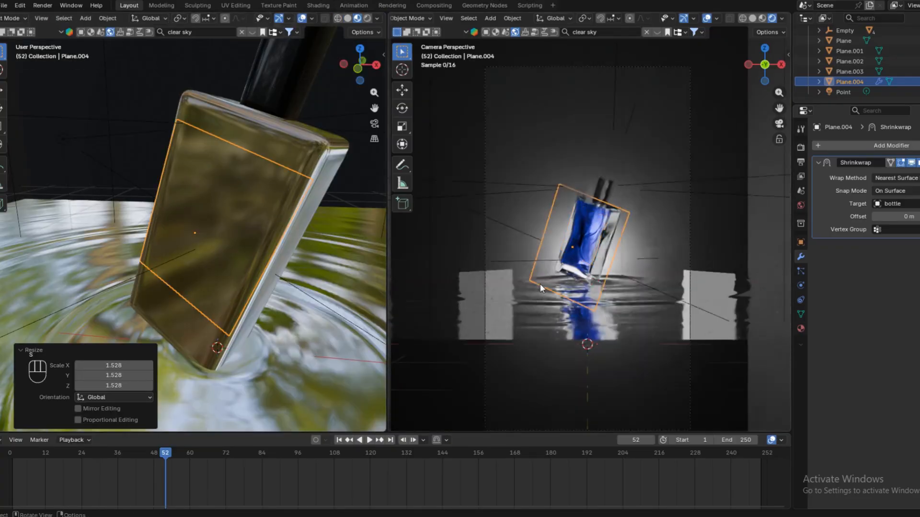
pyautogui.scroll(4, 635, 334)
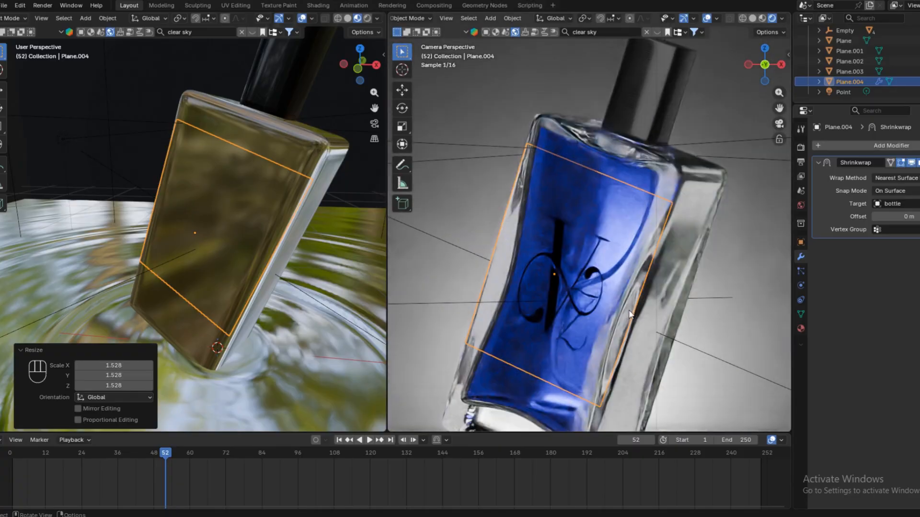
pyautogui.press('s')
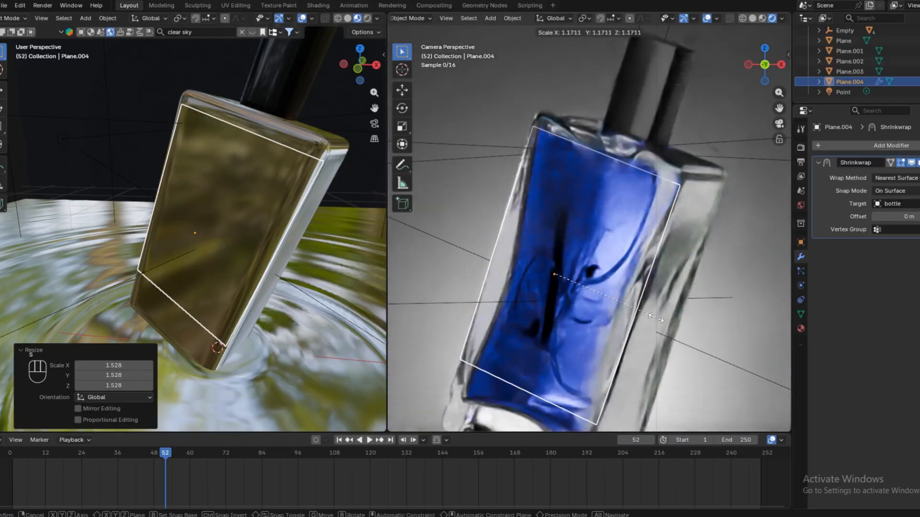
pyautogui.press('x')
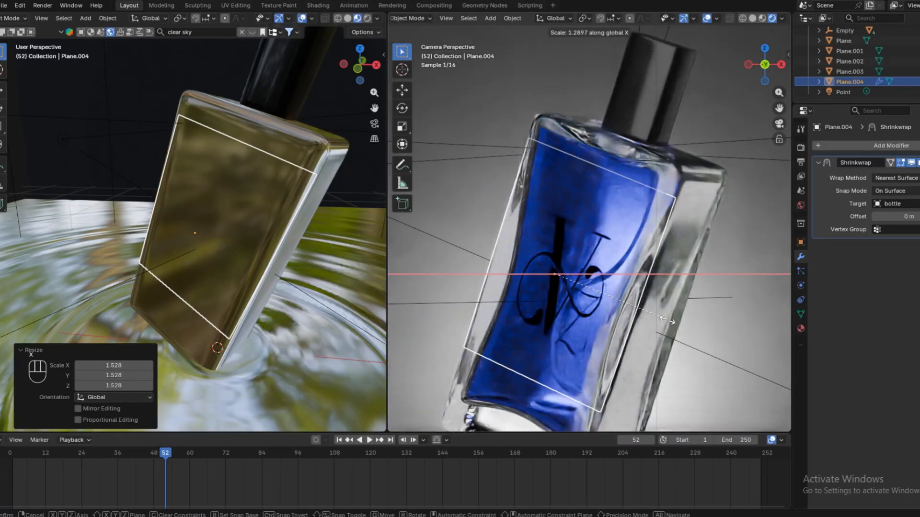
pyautogui.click(735, 320)
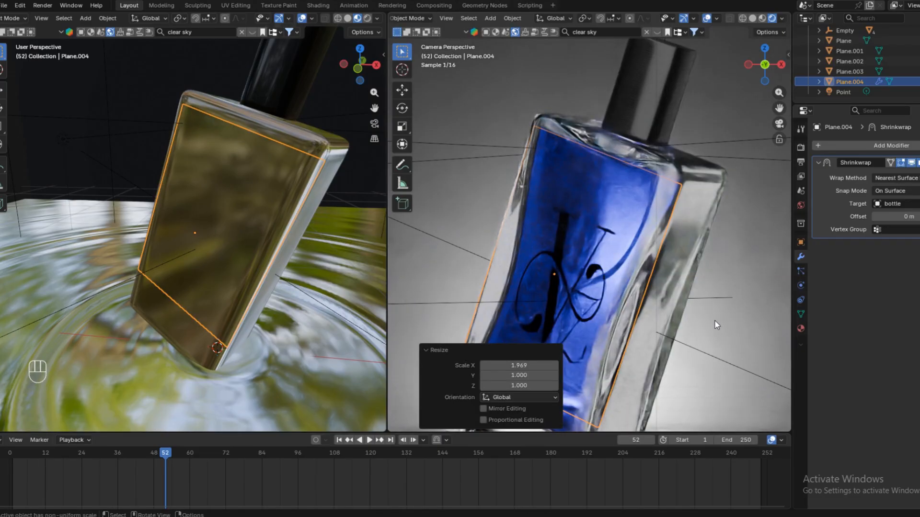
# Step: Render the current frame of the bottle scene from the camera
pyautogui.scroll(-3, 714, 320)
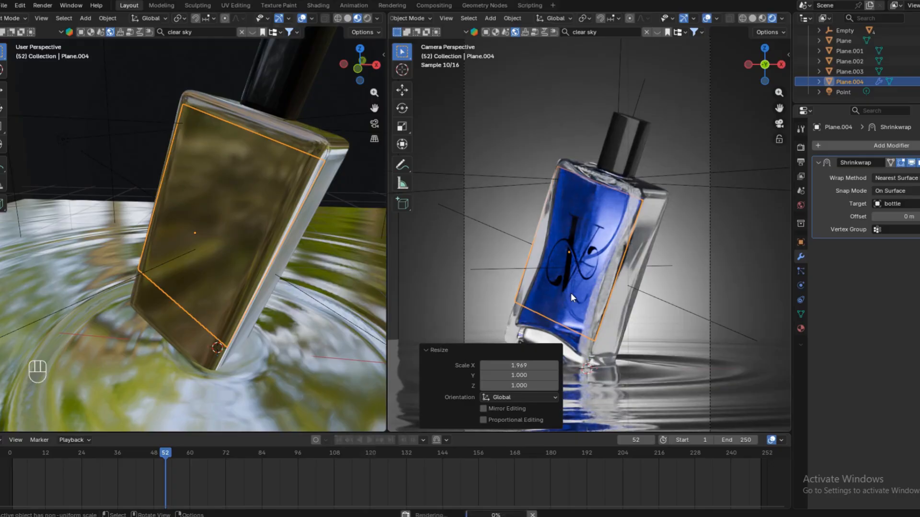
pyautogui.press('F12')
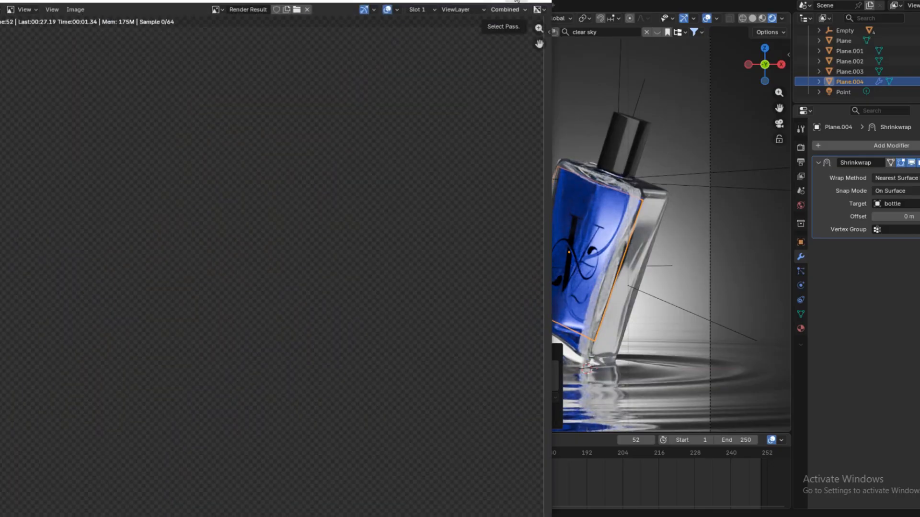